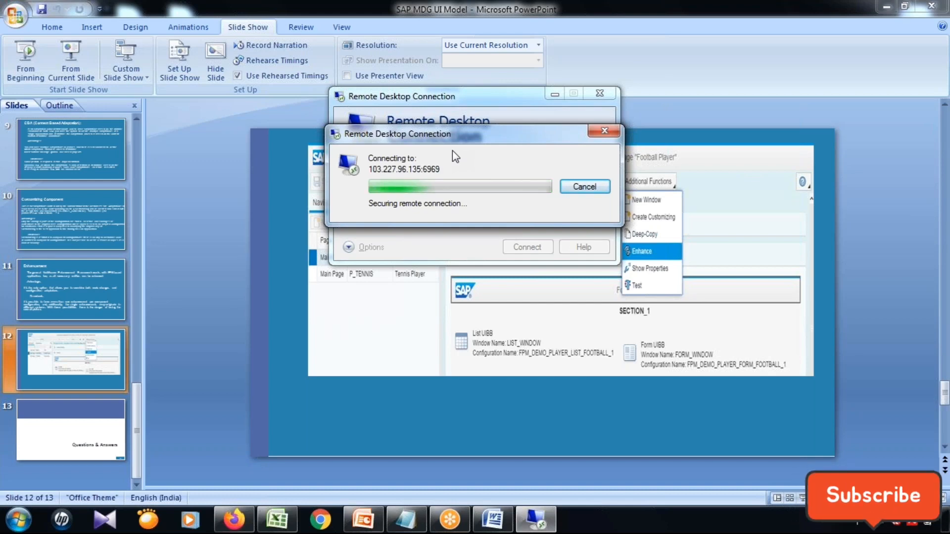
Connect to the remote desktop and end the open SAP session with the /nex command.
click(516, 295)
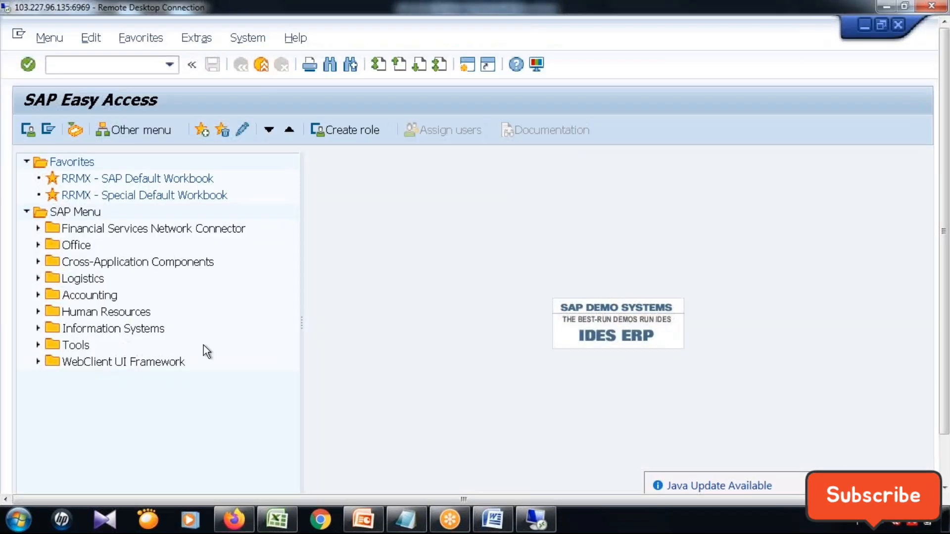
click(864, 24)
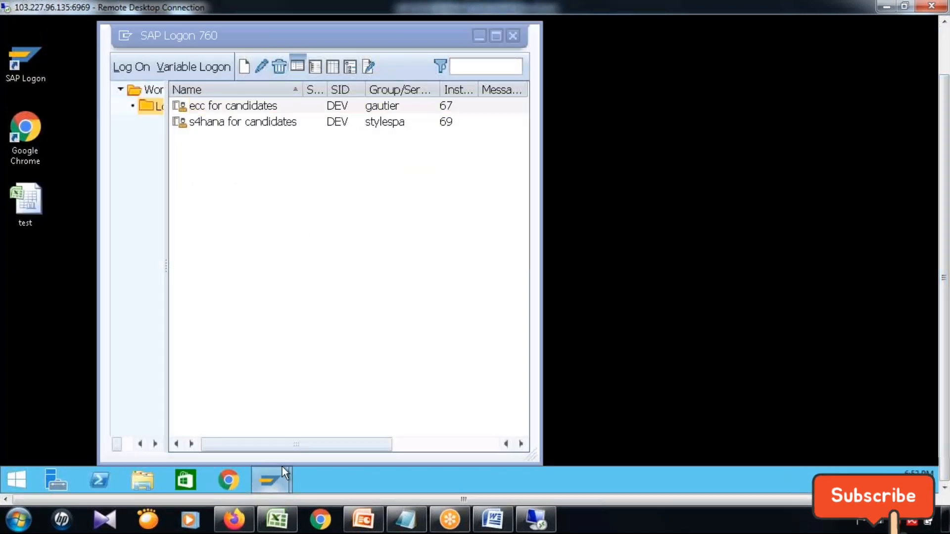
mouse_move(271, 478)
click(413, 424)
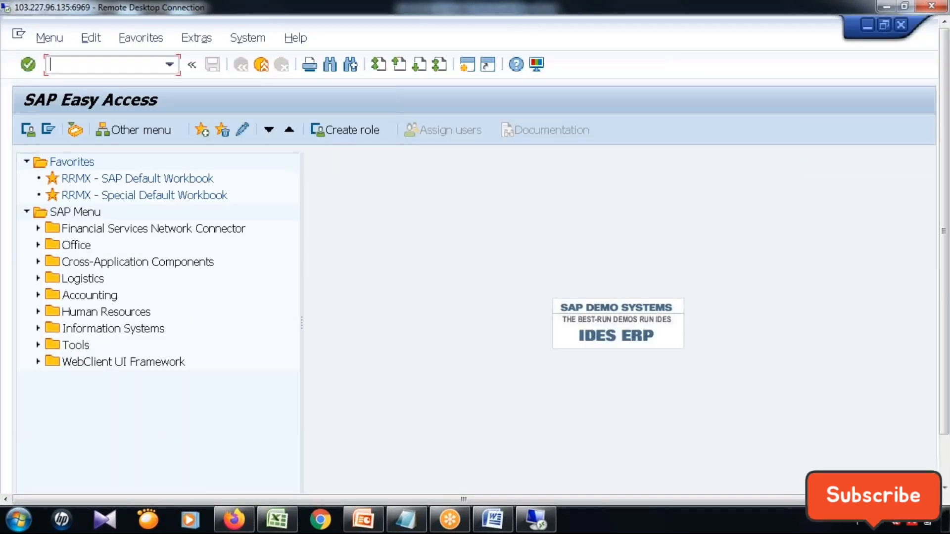
text(/nex)
key(Return)
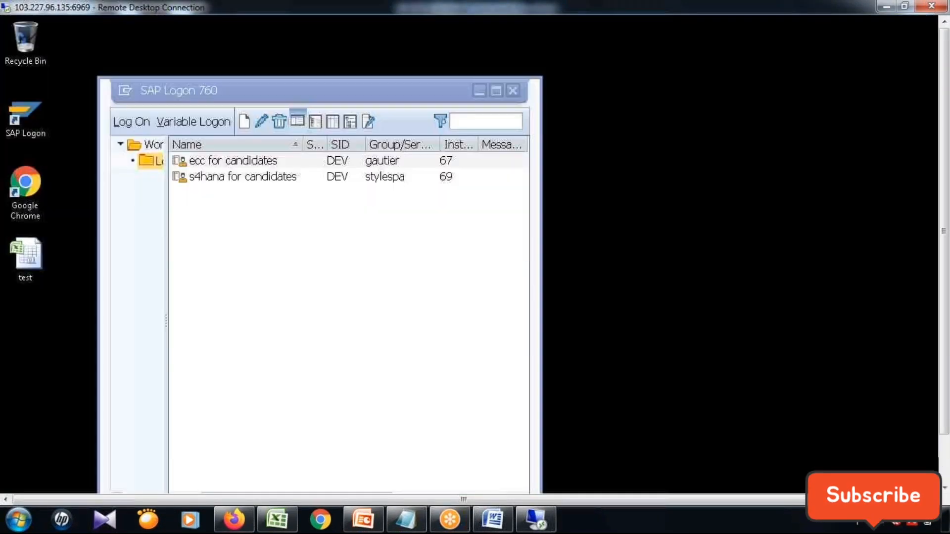
Open the logon screen of the "s4hana for candidates" system, choose the admin user and set the client to 999.
click(244, 174)
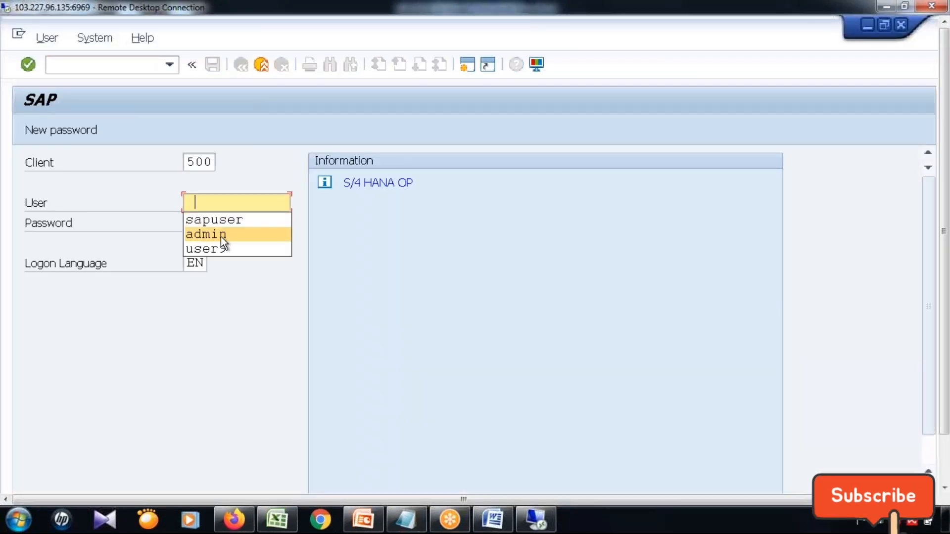
click(230, 236)
click(243, 228)
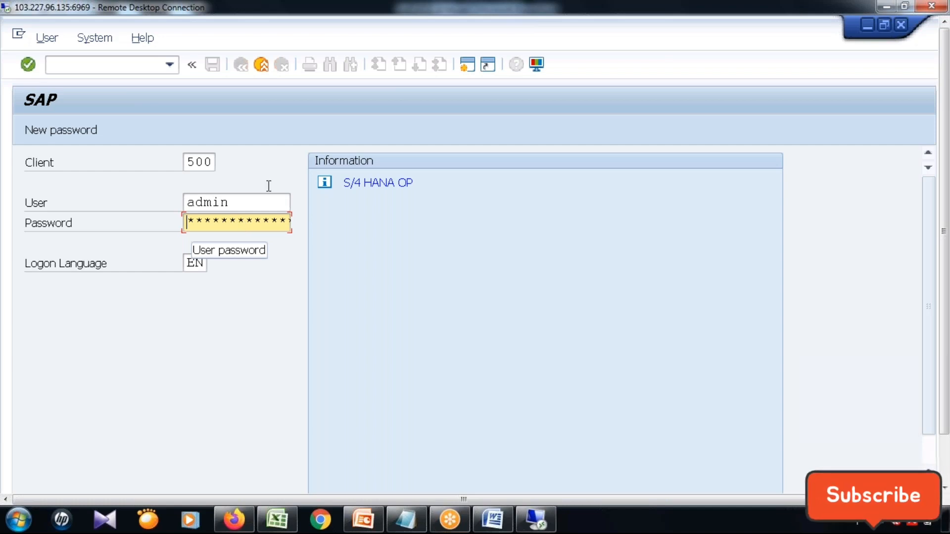
click(188, 163)
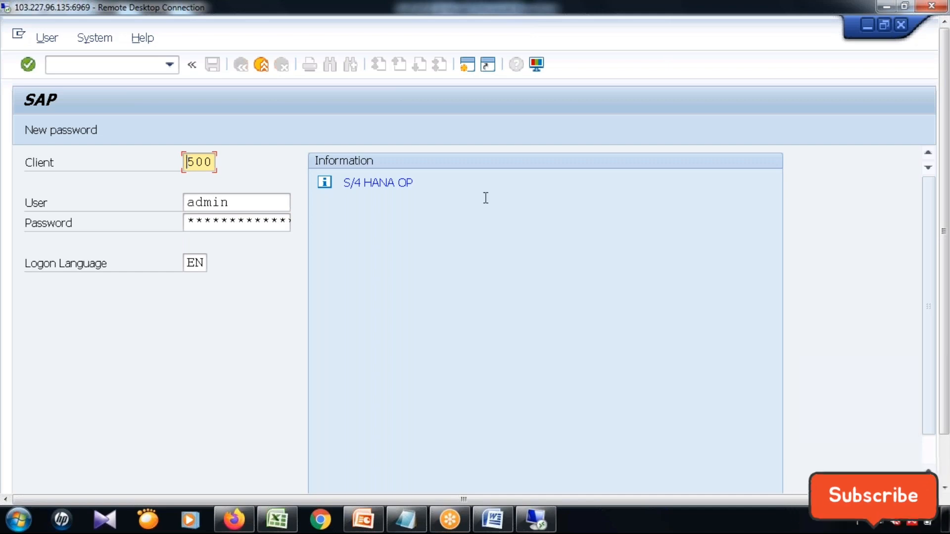
key(Delete)
key(Delete)
key(Delete)
text(999)
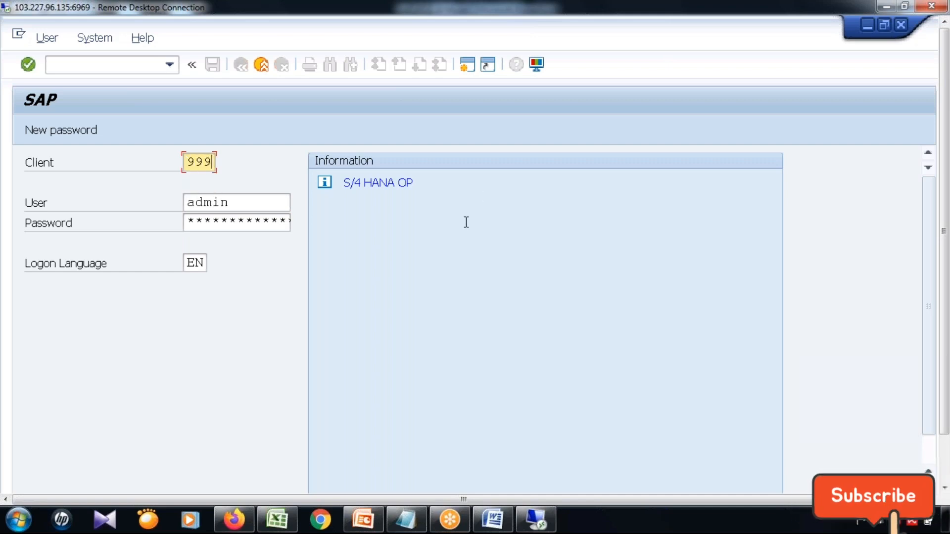
Enter the user's account password and log on to the system.
key(Tab)
key(Tab)
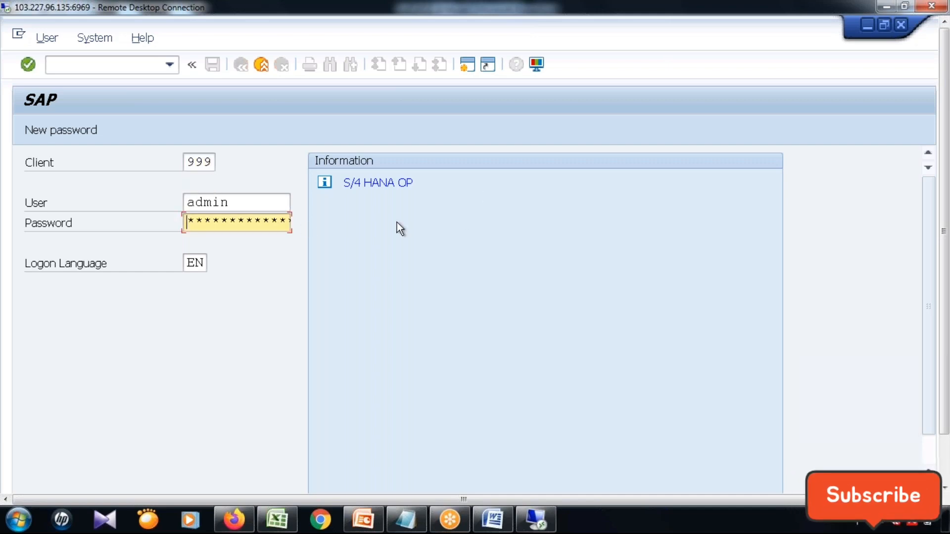
text(*****)
key(Return)
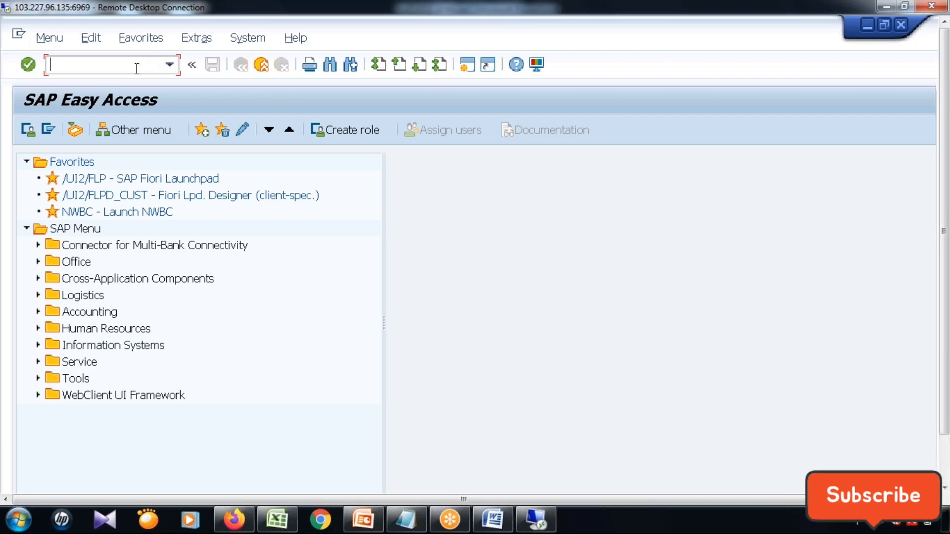
Launch the NetWeaver Business Client with the /nnwbc transaction, maximize its window and select Change Requests under Material Governance.
text(/n)
text(mdgimg)
key(BackSpace)
key(BackSpace)
key(BackSpace)
key(BackSpace)
key(BackSpace)
key(BackSpace)
key(BackSpace)
text(nnnwbc)
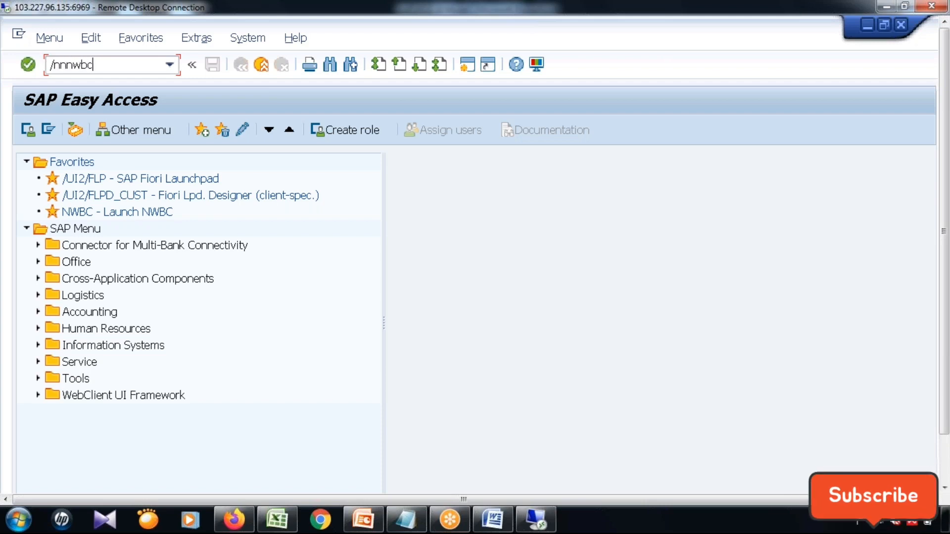
key(Left)
key(Left)
key(Left)
key(Left)
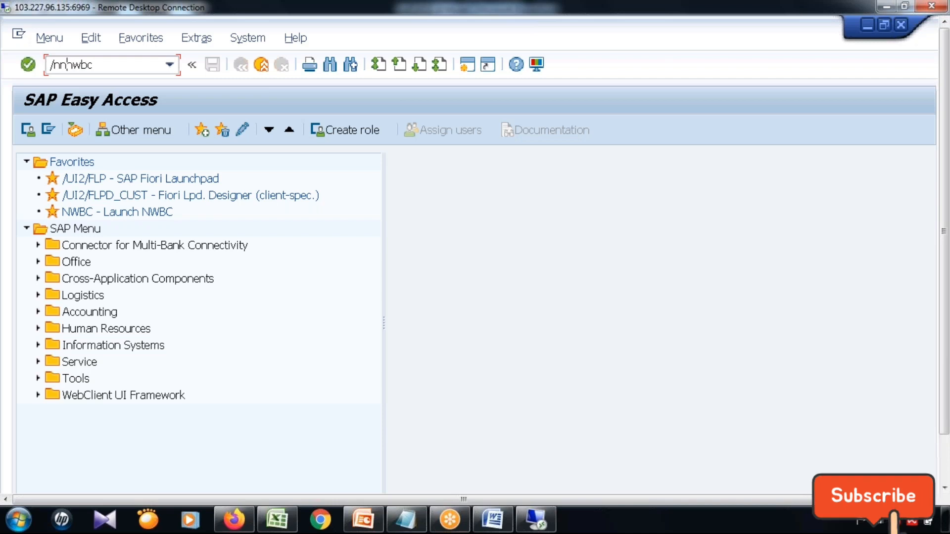
key(BackSpace)
key(Return)
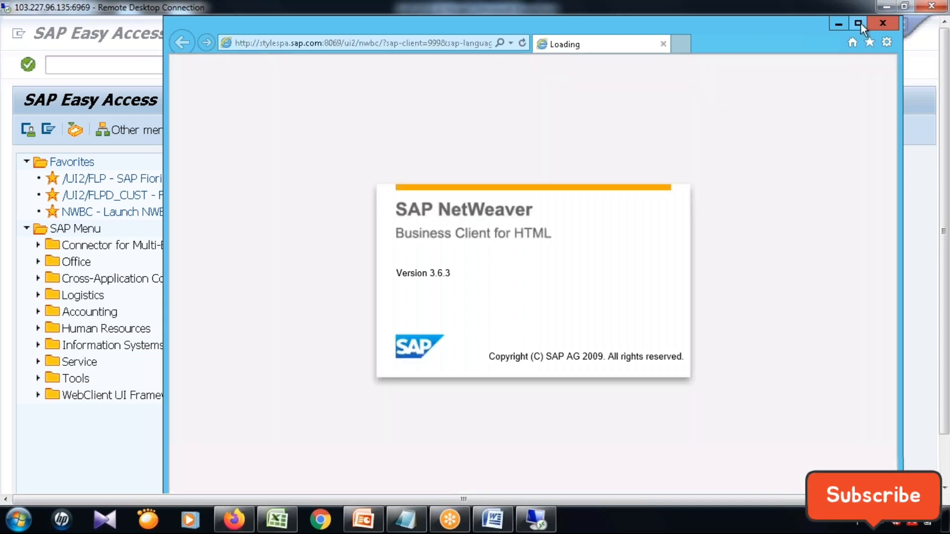
click(858, 23)
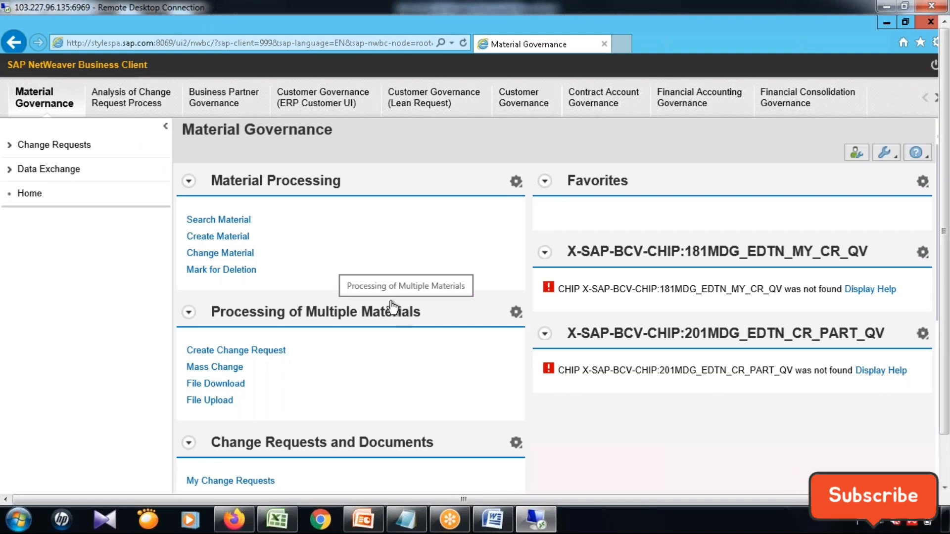
click(7, 150)
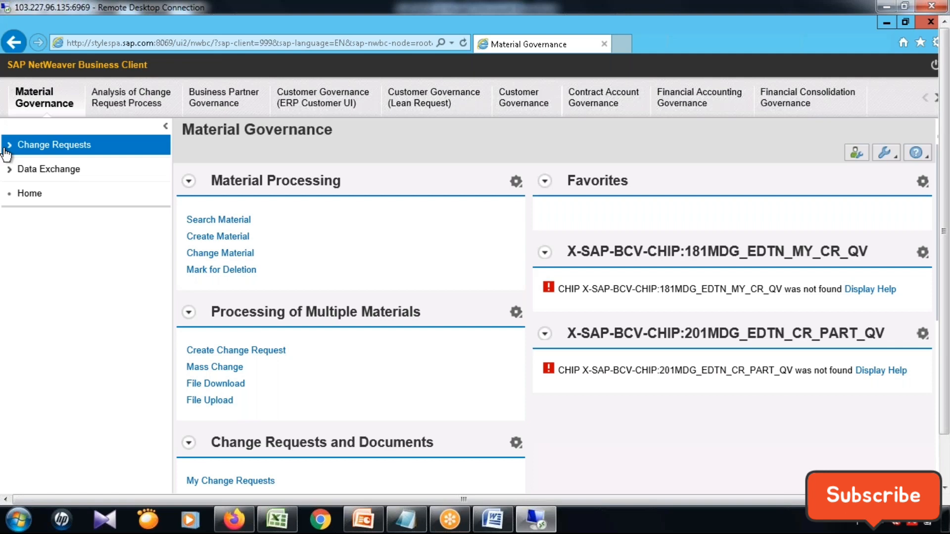
Return to SAP Easy Access, run /nnwbc again and maximize the new Business Client window.
click(885, 22)
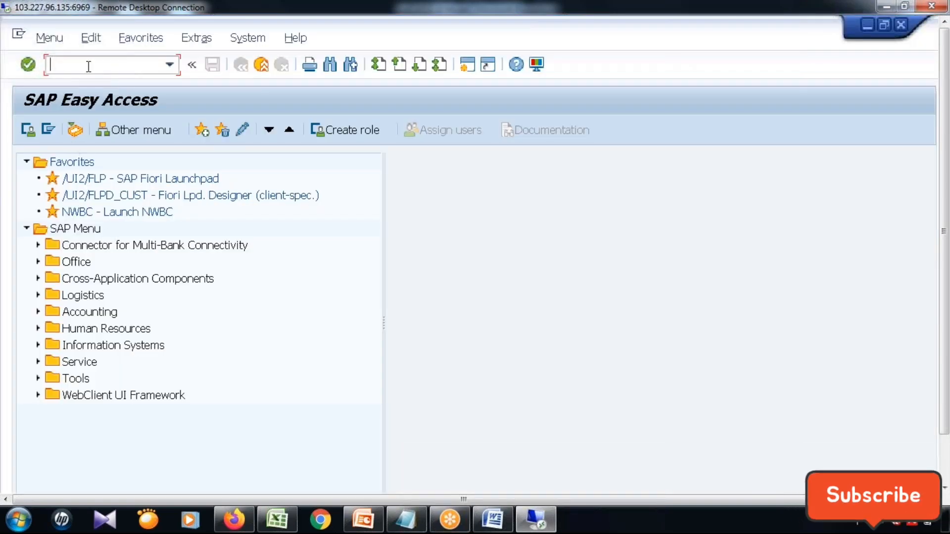
text(/nwb)
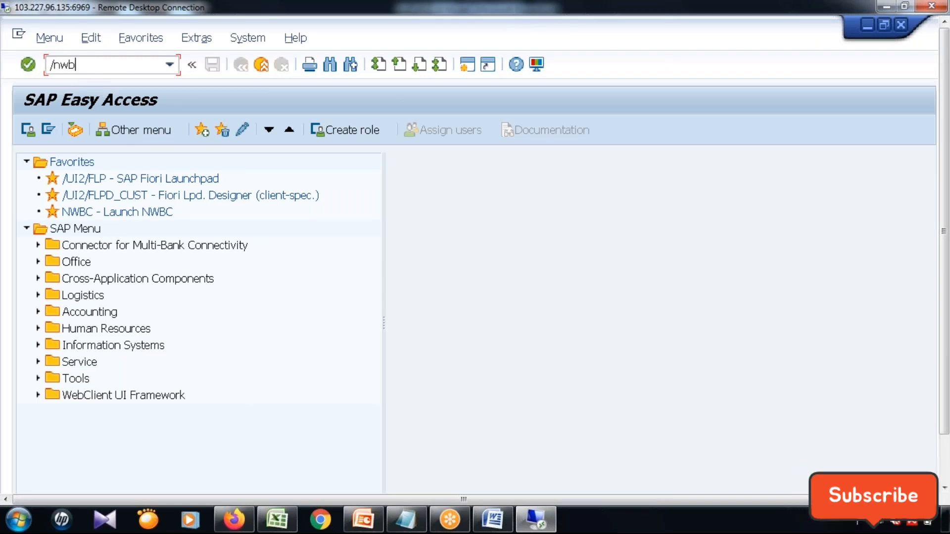
key(BackSpace)
key(BackSpace)
text(nwbc)
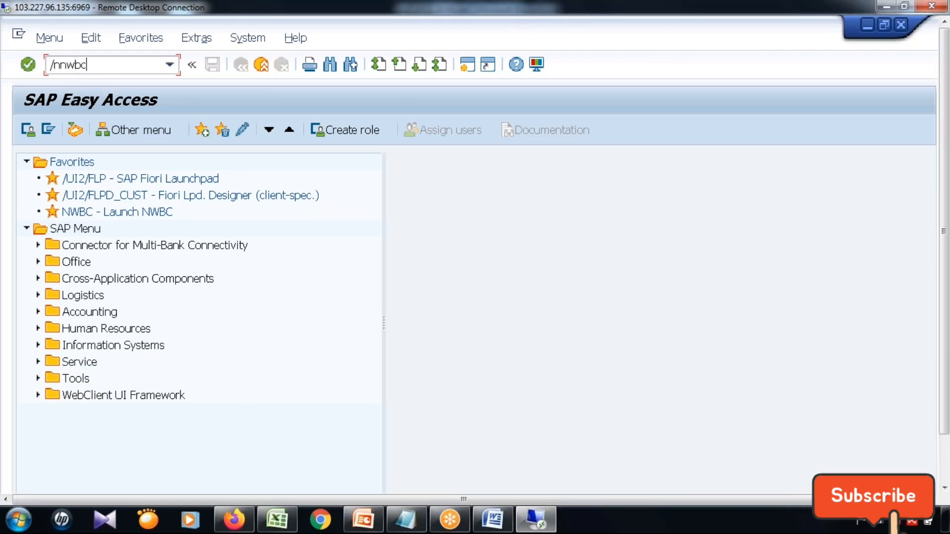
key(Return)
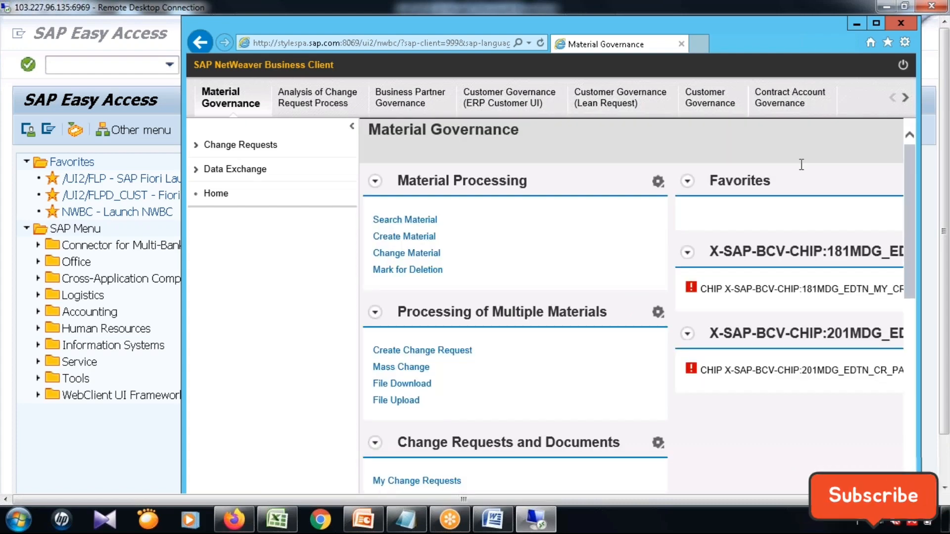
click(876, 23)
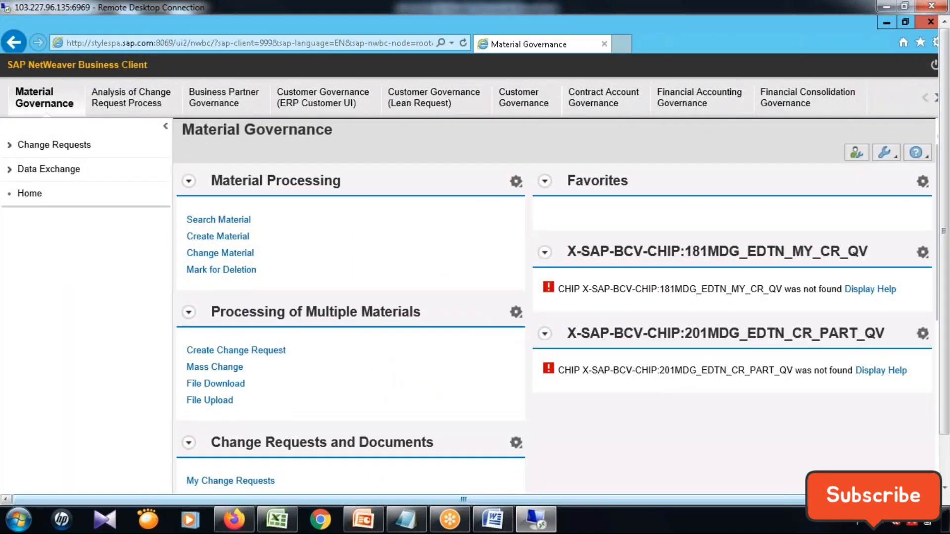
Open the Master Data Governance for Custom Objects work area in the Business Client.
mouse_move(946, 280)
mouse_down()
mouse_move(949, 339)
mouse_move(945, 267)
mouse_up()
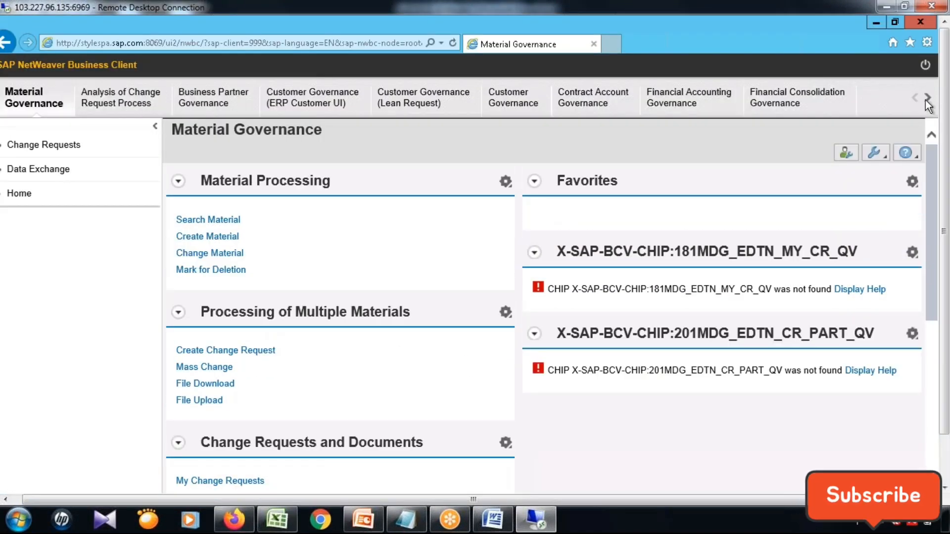
click(927, 102)
click(928, 101)
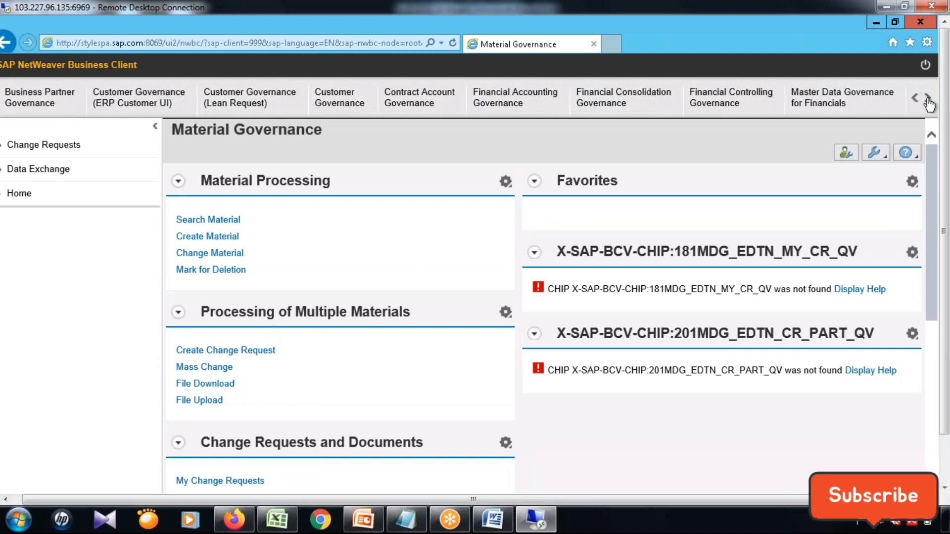
click(928, 101)
click(928, 102)
click(928, 102)
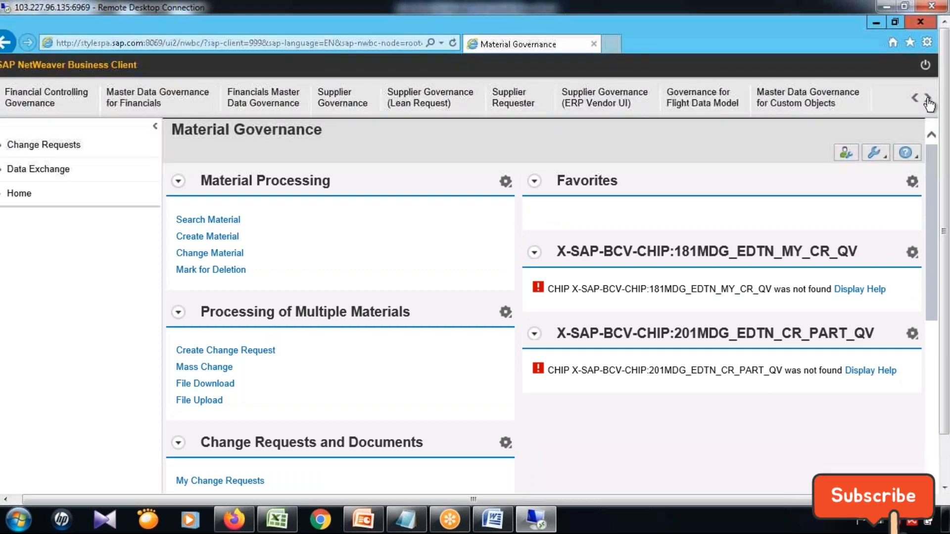
click(928, 102)
click(329, 101)
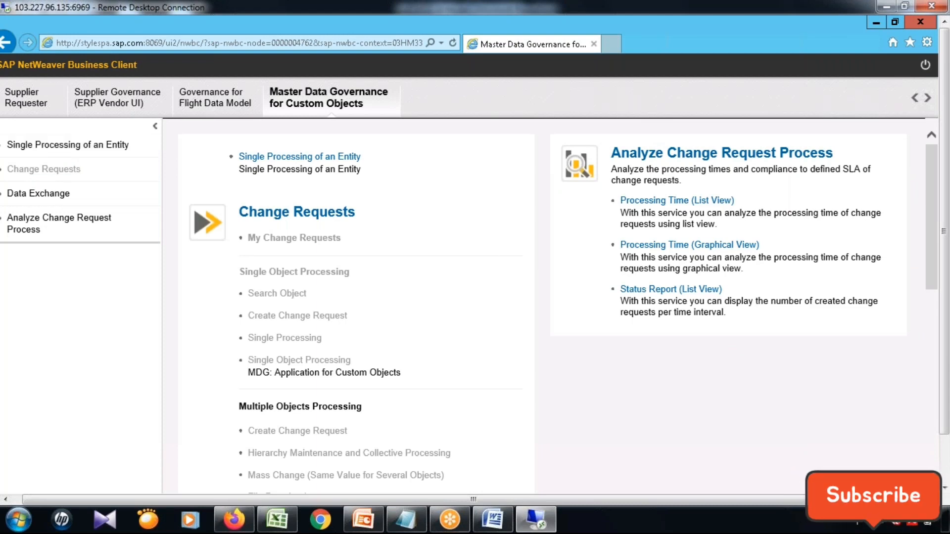
Review the services for custom objects and open the Data Exchange and Single Processing of an Entity entries.
scroll(544, 297, down, 7)
scroll(544, 296, up, 7)
scroll(399, 361, down, 10)
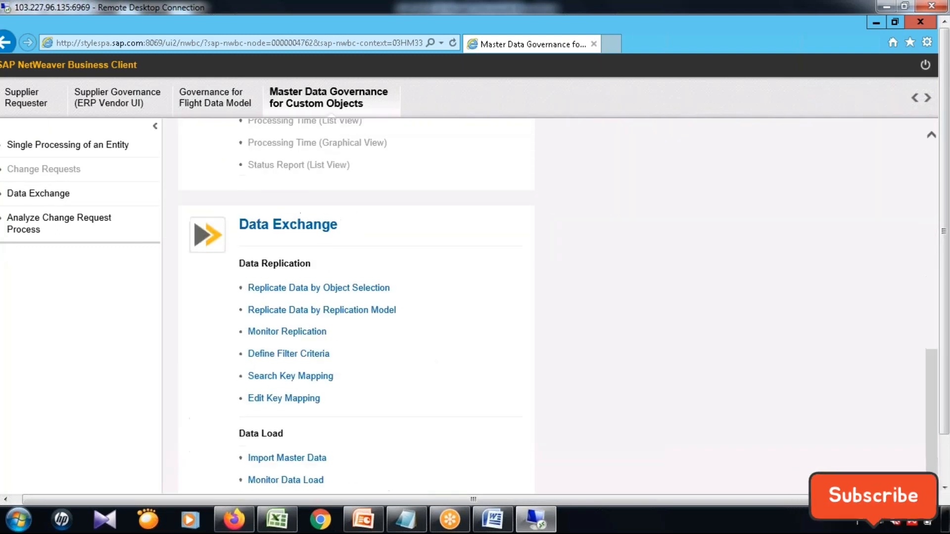
scroll(428, 359, up, 10)
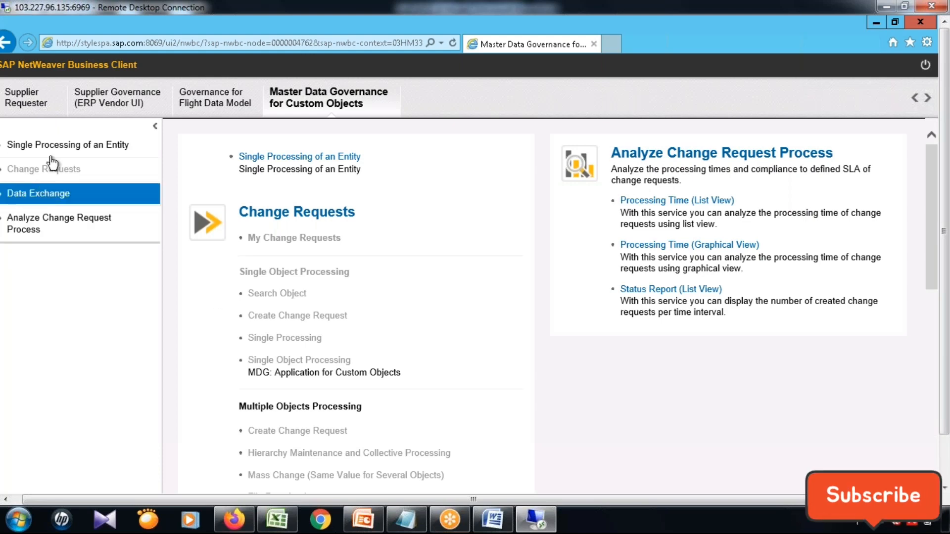
click(79, 203)
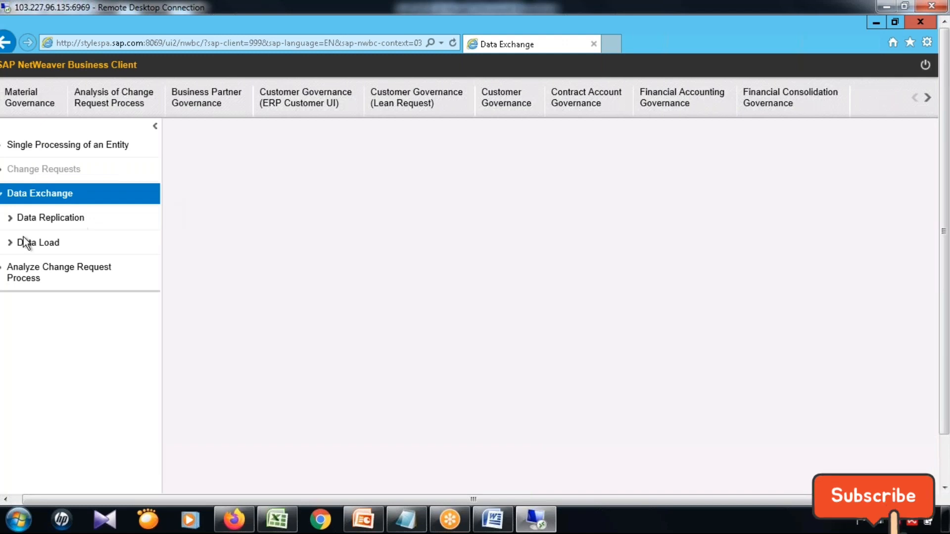
click(50, 151)
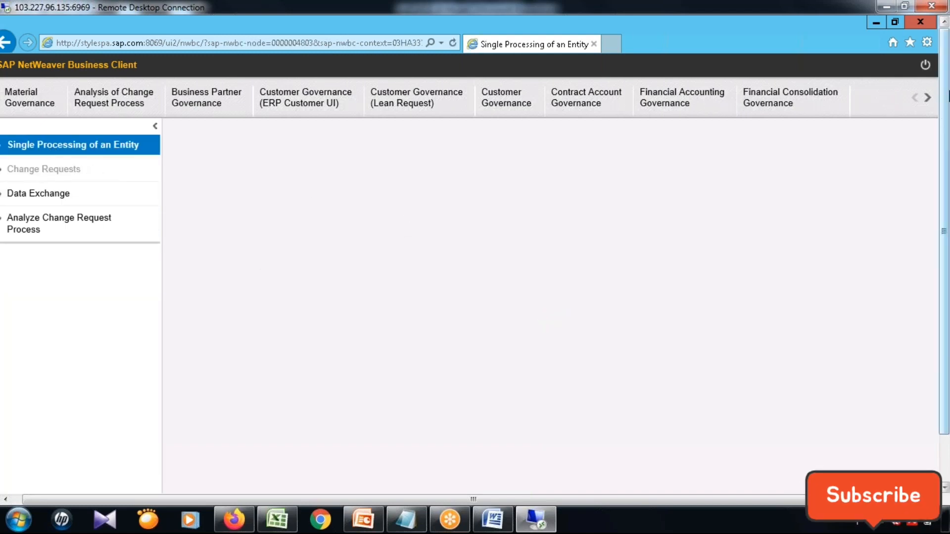
Return to SAP Easy Access, run /npfcg and display the role SAP_MDGX_MENU.
click(875, 22)
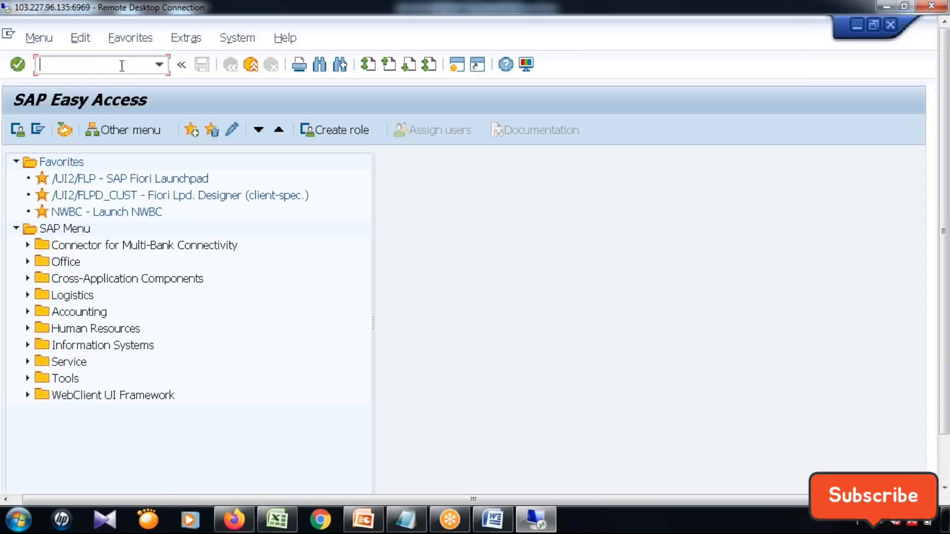
text(/npfcg)
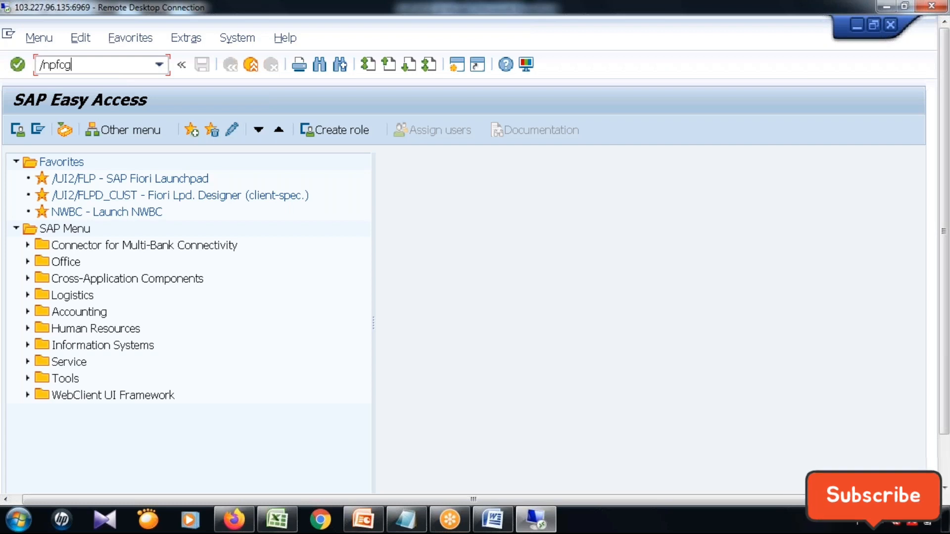
key(Return)
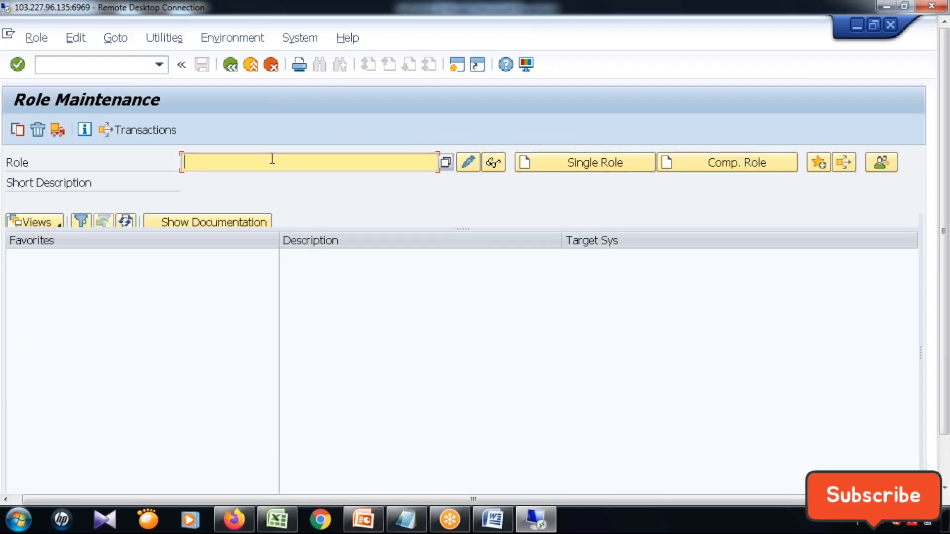
click(255, 160)
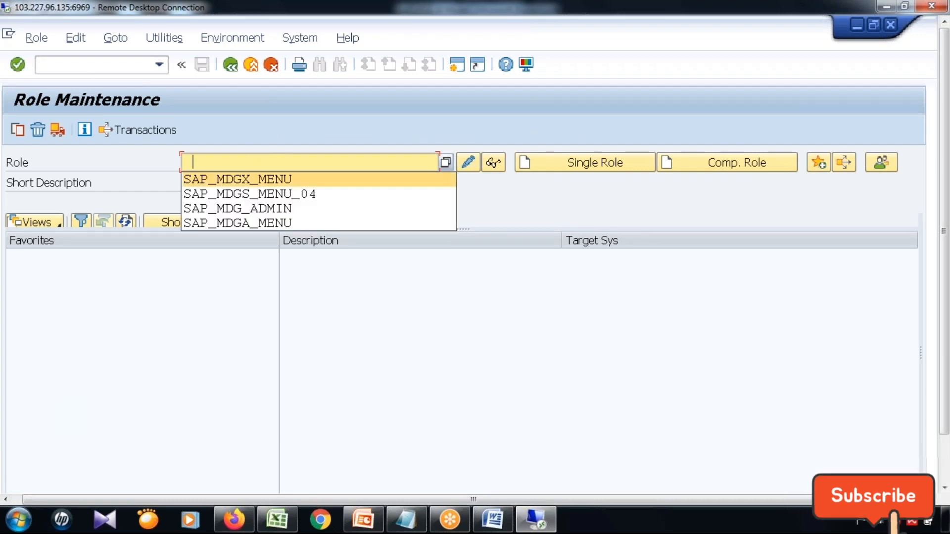
click(256, 182)
click(492, 162)
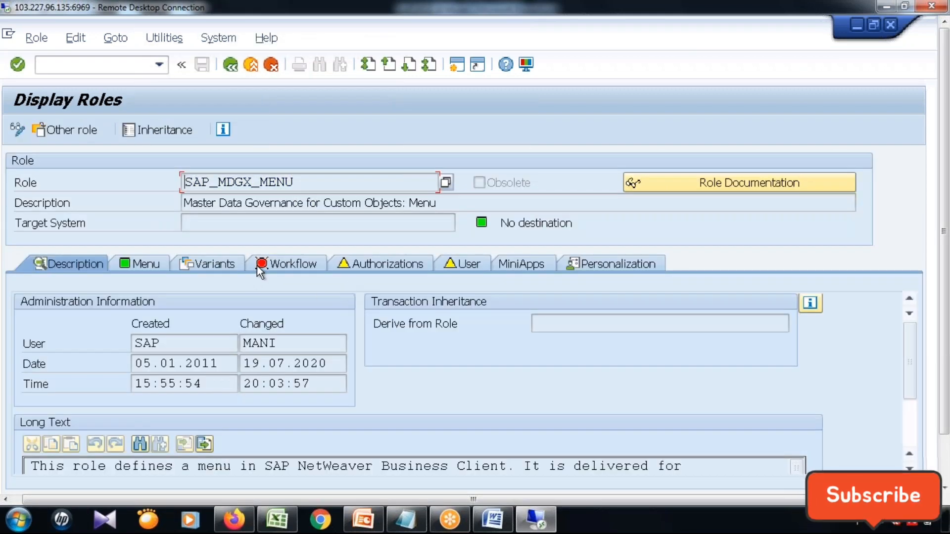
Show the role's menu hierarchy and expand the Master Data Governance for Custom Objects folder.
click(137, 263)
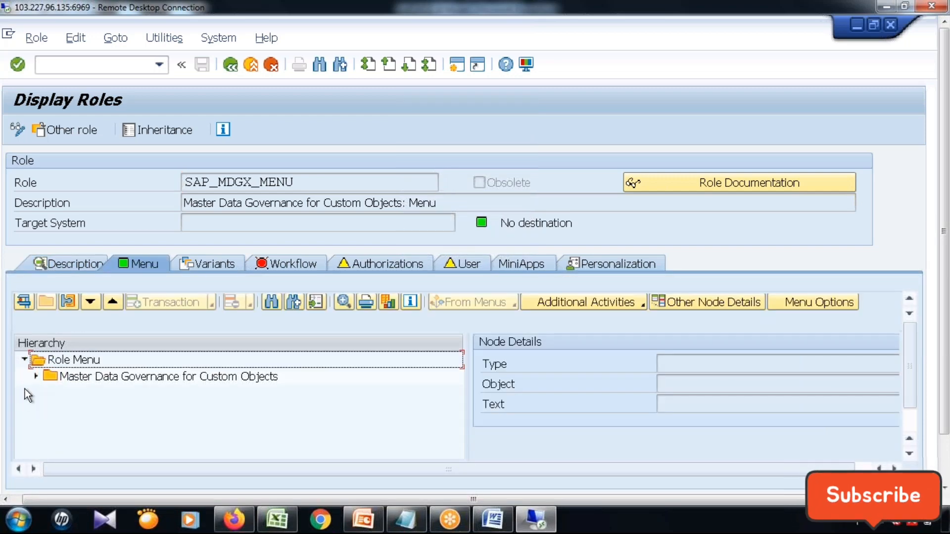
click(945, 465)
click(36, 322)
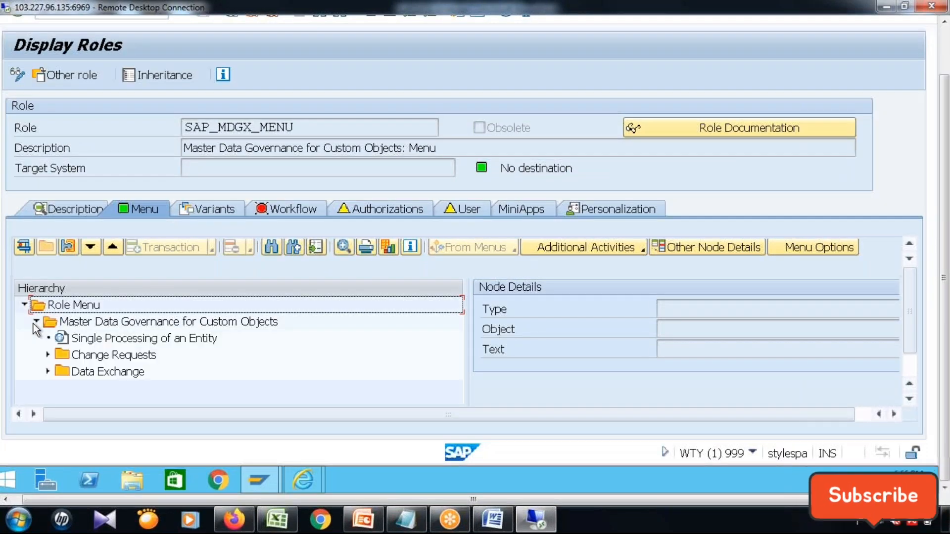
Launch Single Processing of an Entity from the role menu, return to Display Roles and expand the Change Requests folder.
click(153, 338)
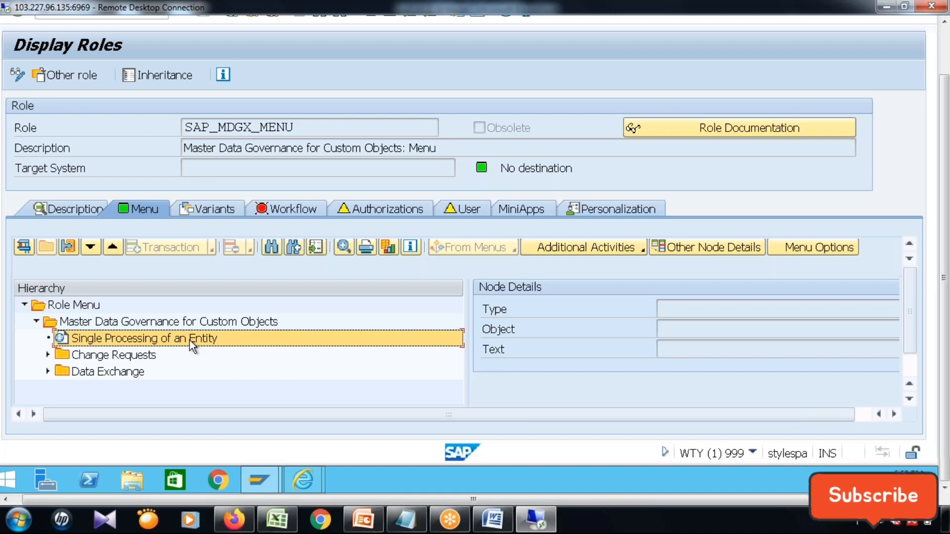
click(945, 51)
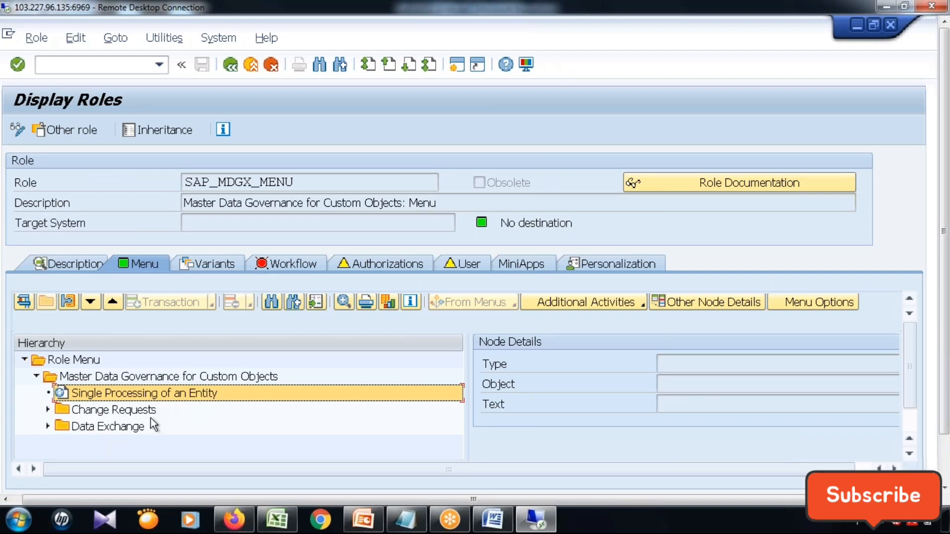
click(23, 303)
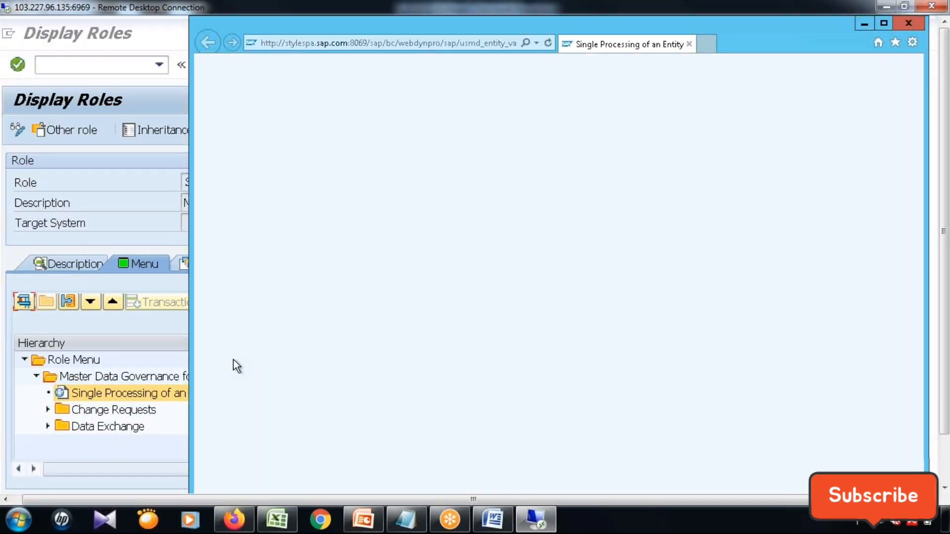
click(47, 410)
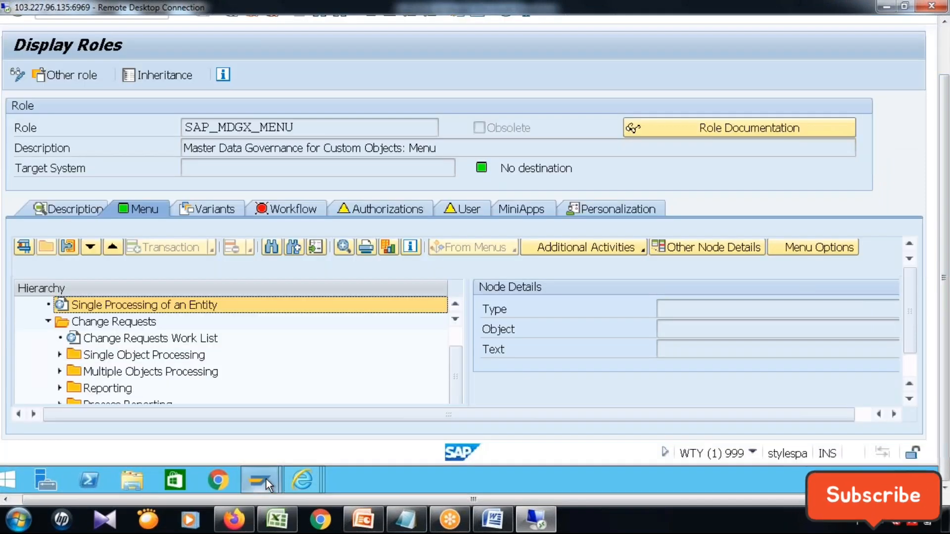
mouse_move(266, 478)
click(285, 432)
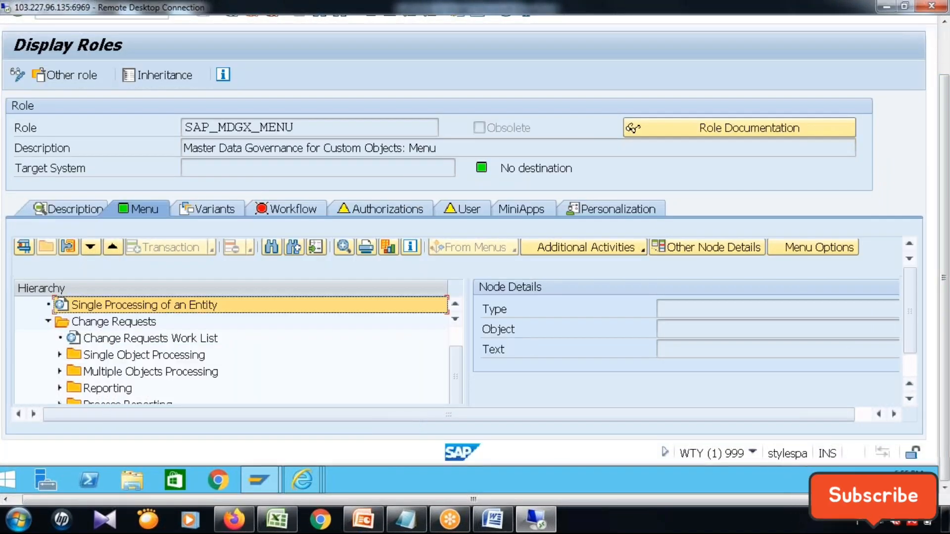
Run /nmdgimg and expand General Settings and its Data Modeling node in the Master Data Governance customizing.
click(943, 54)
click(68, 67)
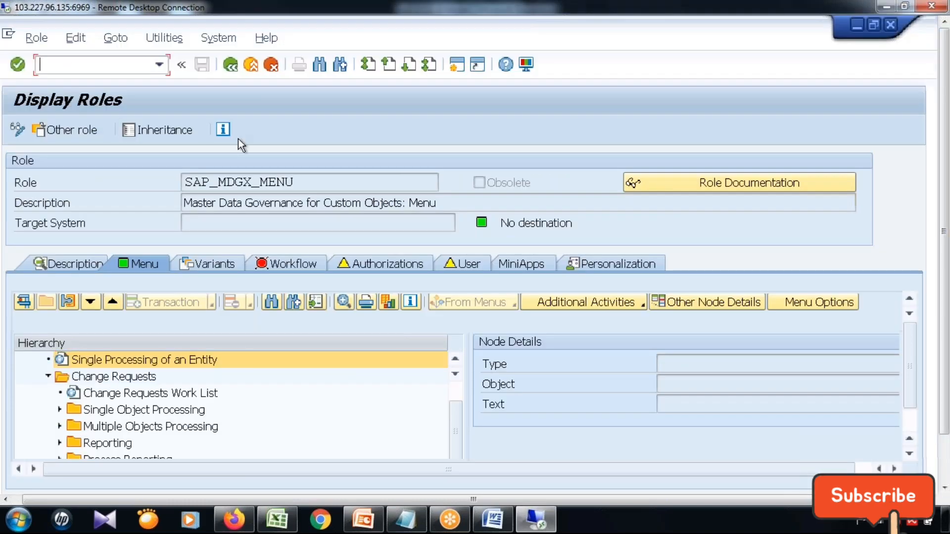
text(/nmdg)
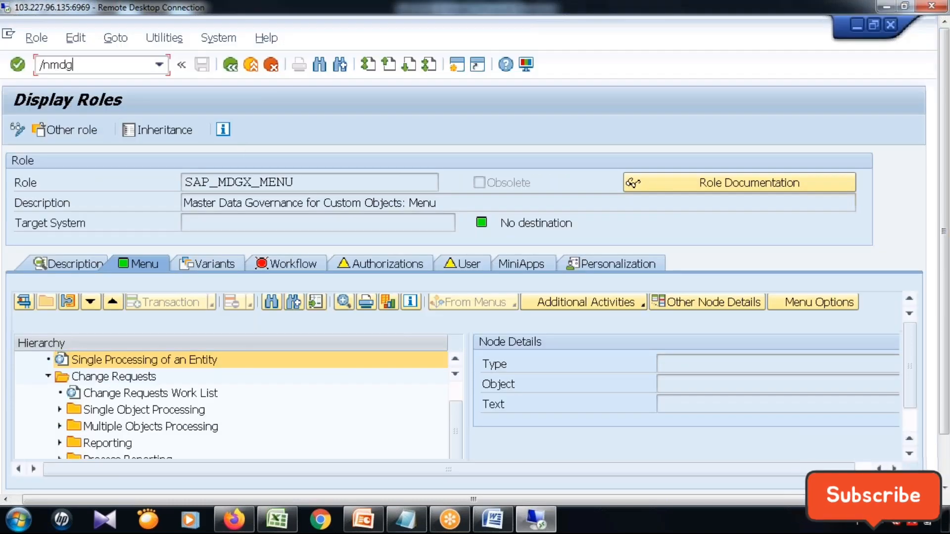
text(img)
key(Return)
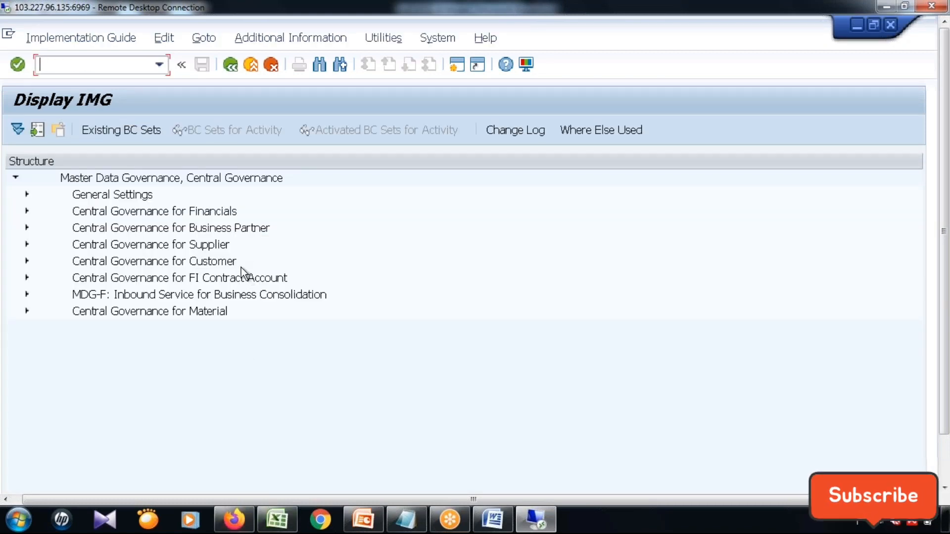
click(26, 194)
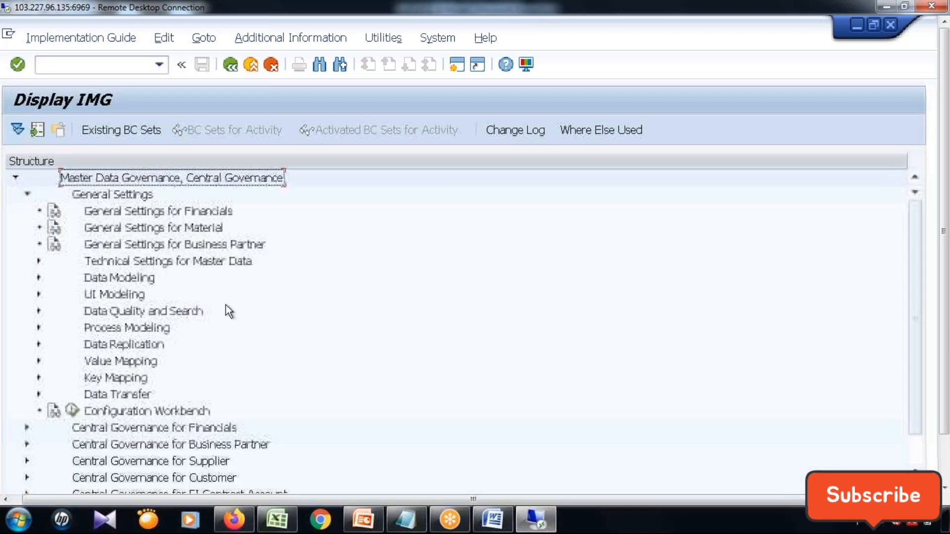
click(38, 278)
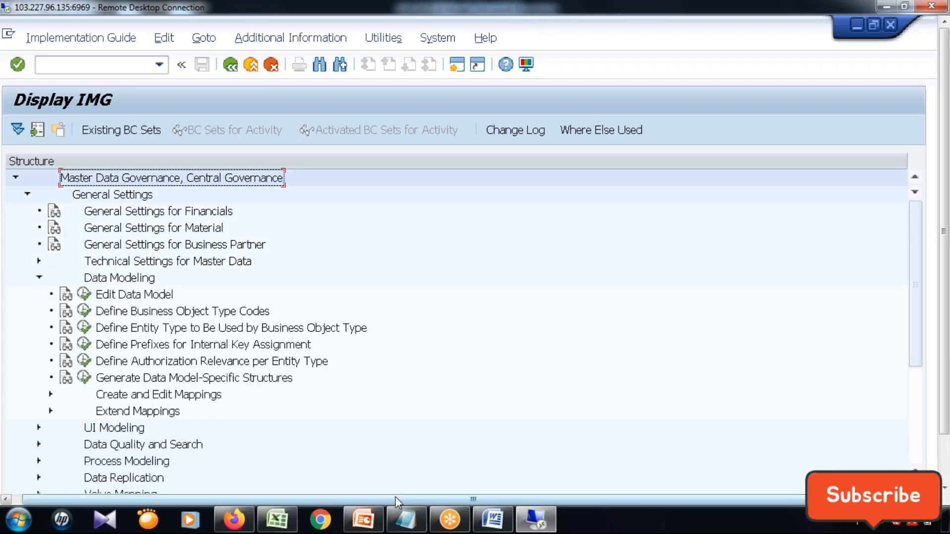
Switch to the SAP MDG UI Model presentation in PowerPoint, review the Customizing Component and Enhancement slides, and return to the IMG.
click(364, 518)
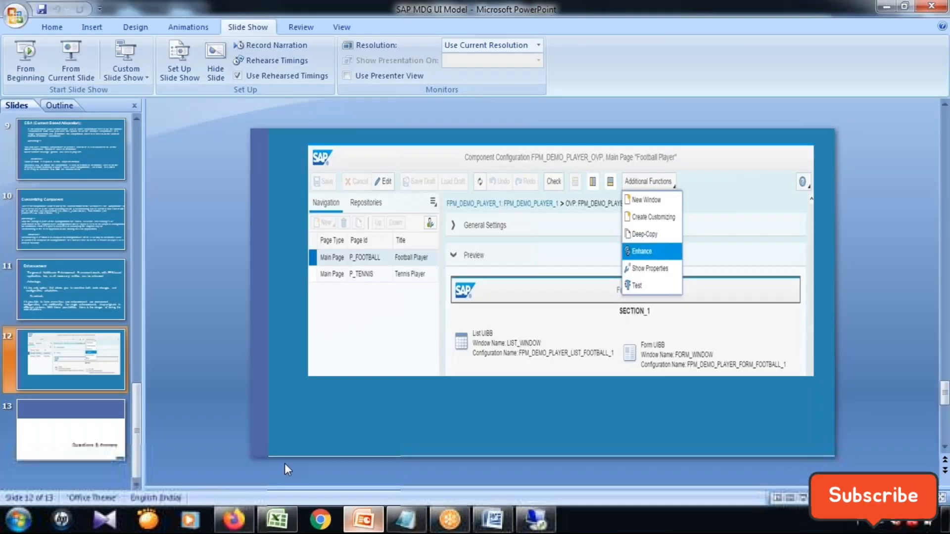
click(63, 208)
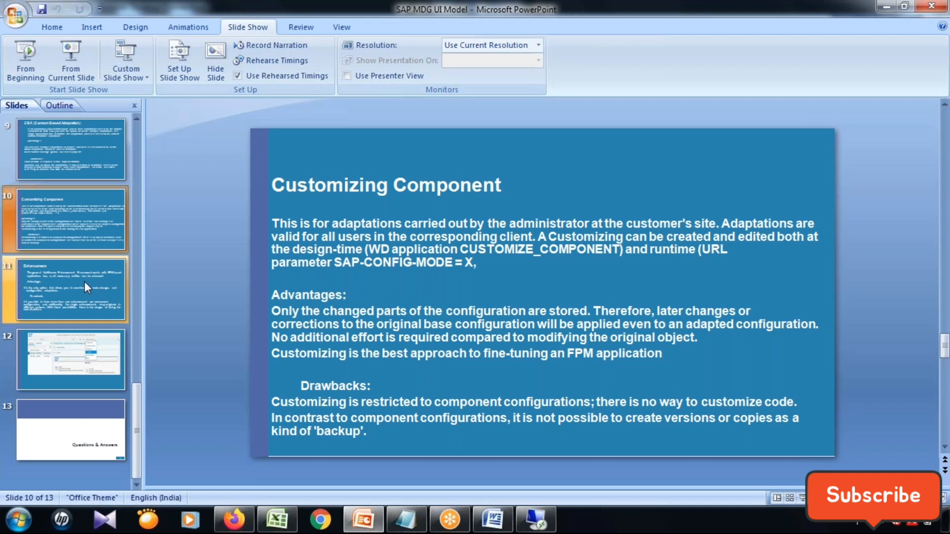
click(84, 281)
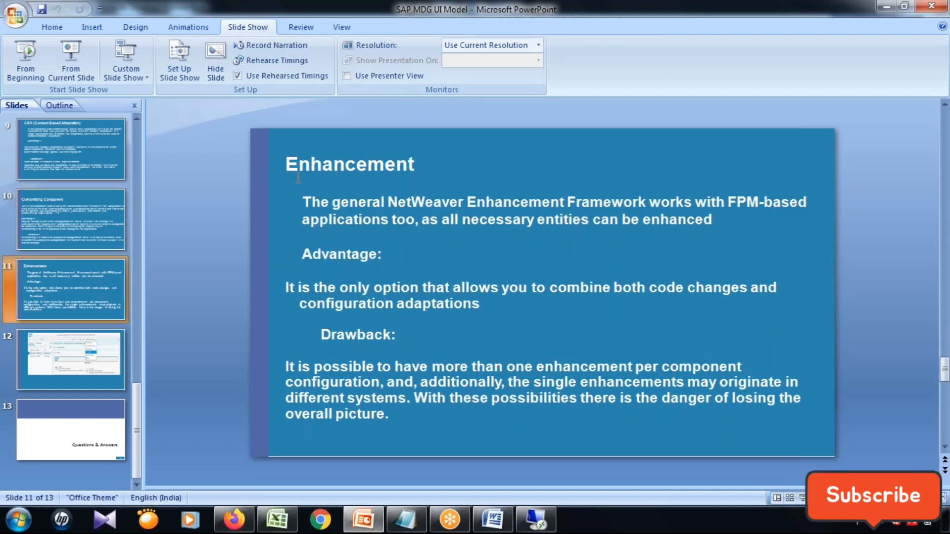
click(63, 244)
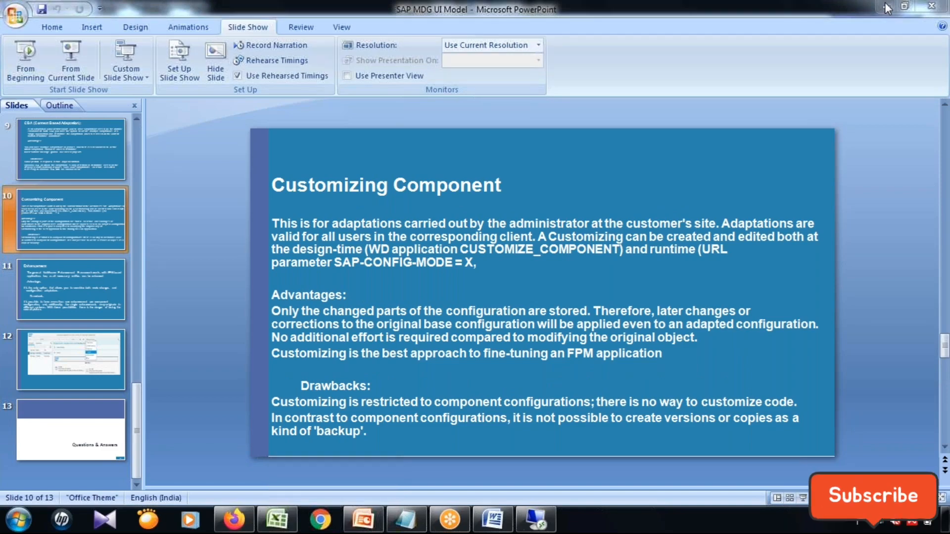
click(885, 9)
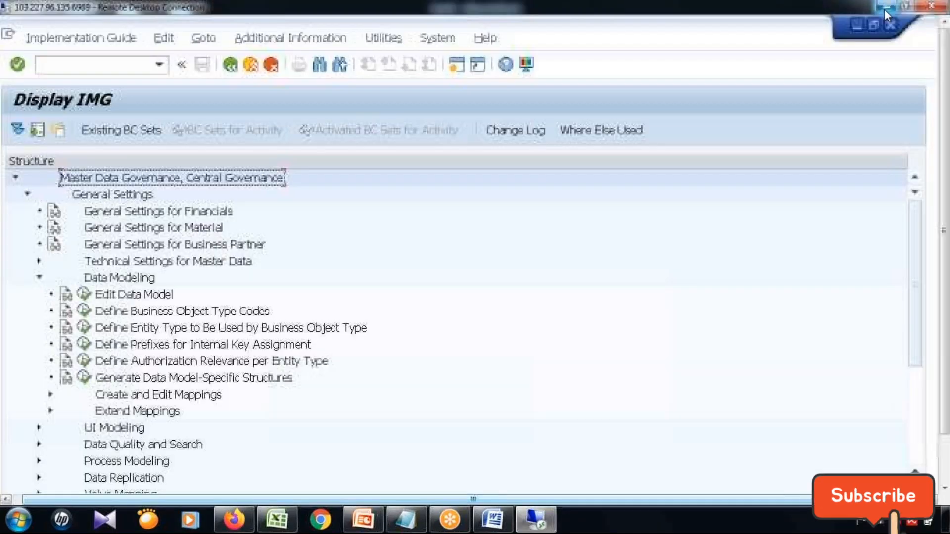
Execute Edit Data Model, accept the cross-client notice and select data model ZT, Airline Process, among the inactive data models.
click(84, 294)
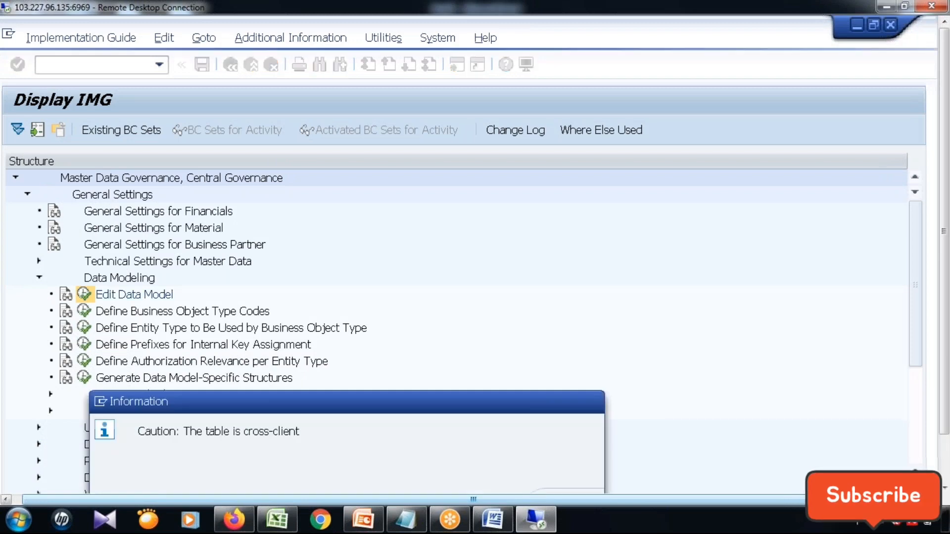
key(Return)
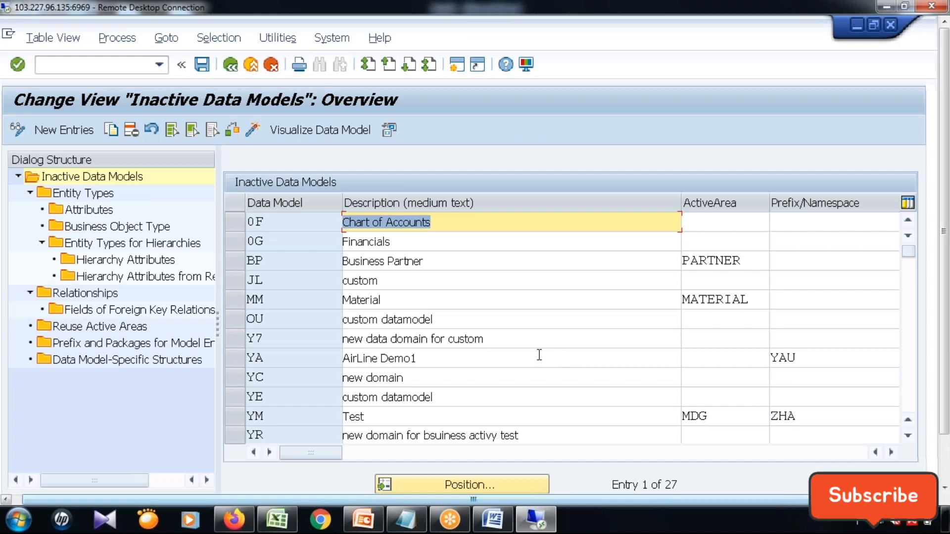
scroll(562, 357, down, 2)
scroll(562, 327, down, 1)
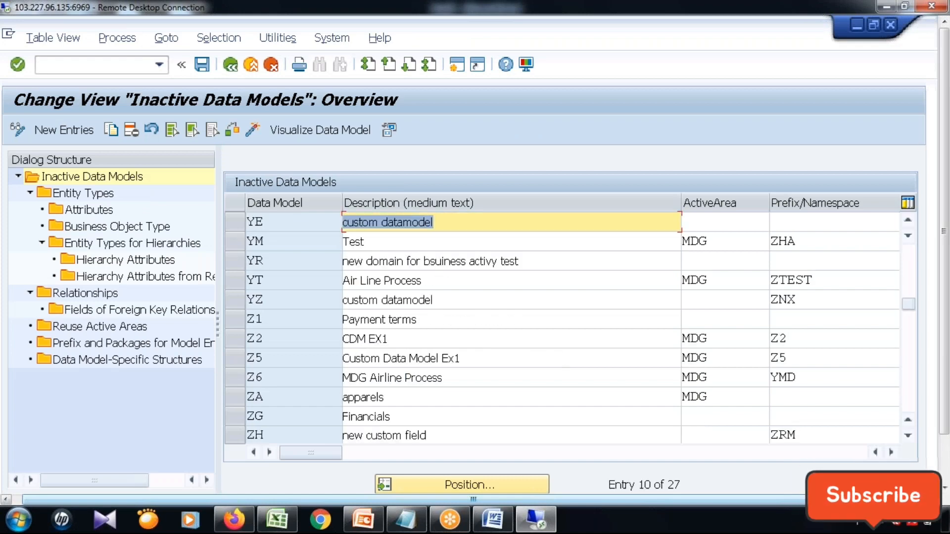
scroll(561, 327, down, 1)
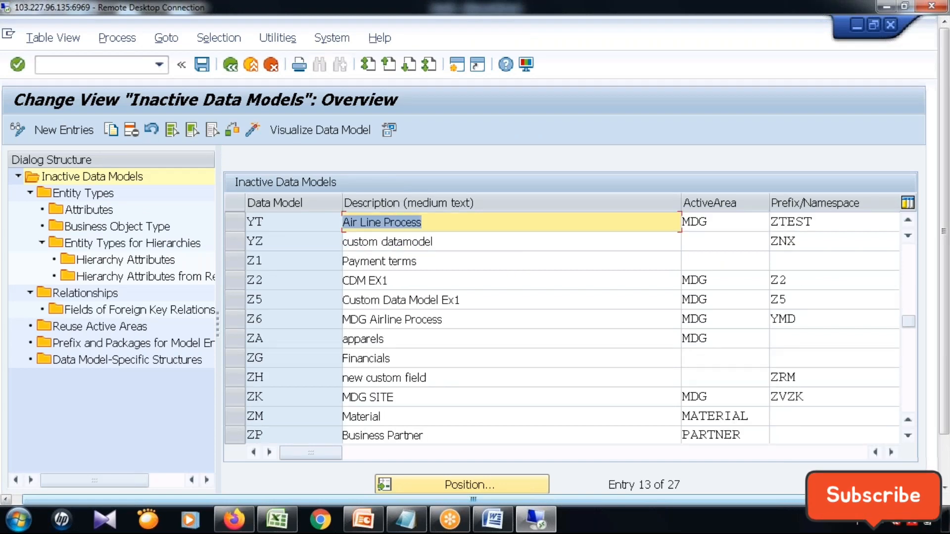
scroll(562, 327, down, 1)
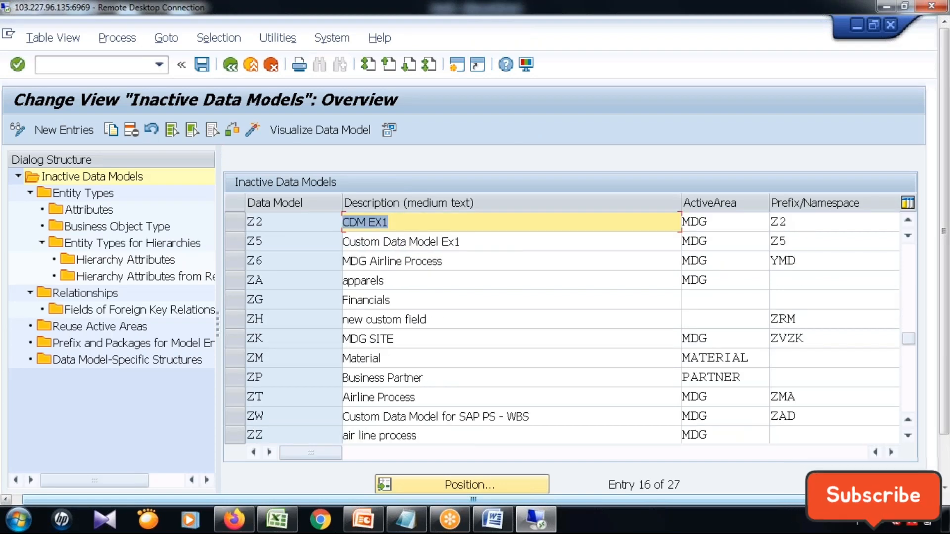
scroll(539, 353, down, 2)
scroll(540, 353, up, 1)
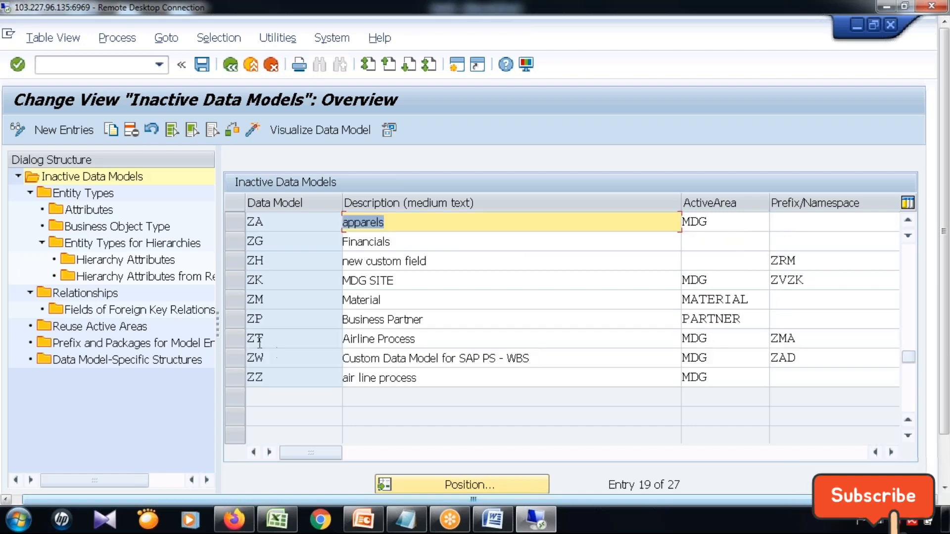
click(235, 340)
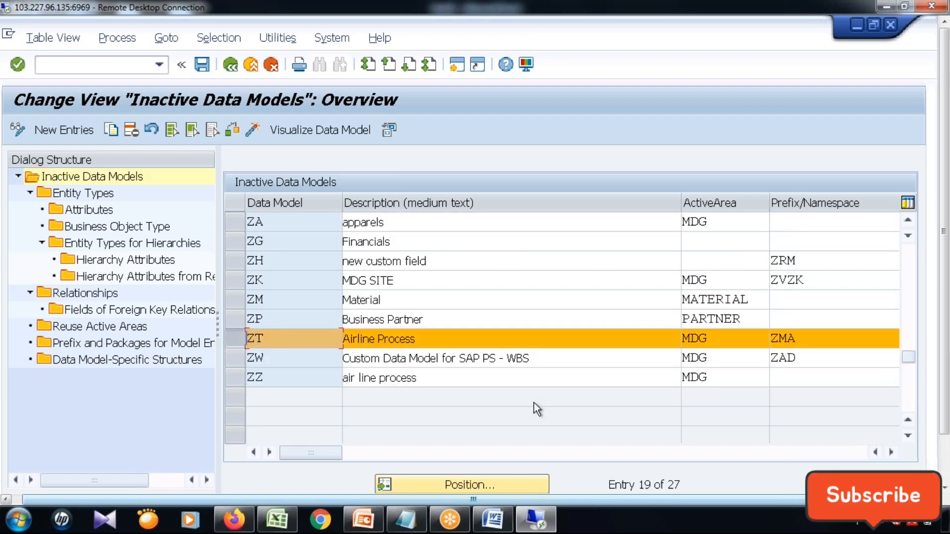
Examine the package, user name, change date and active version columns of the inactive data models.
click(891, 452)
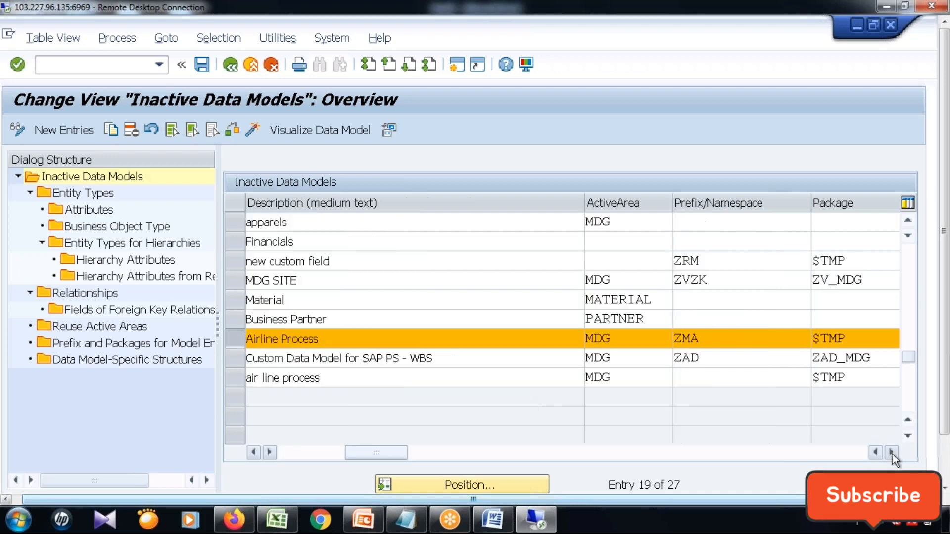
click(891, 452)
click(891, 452)
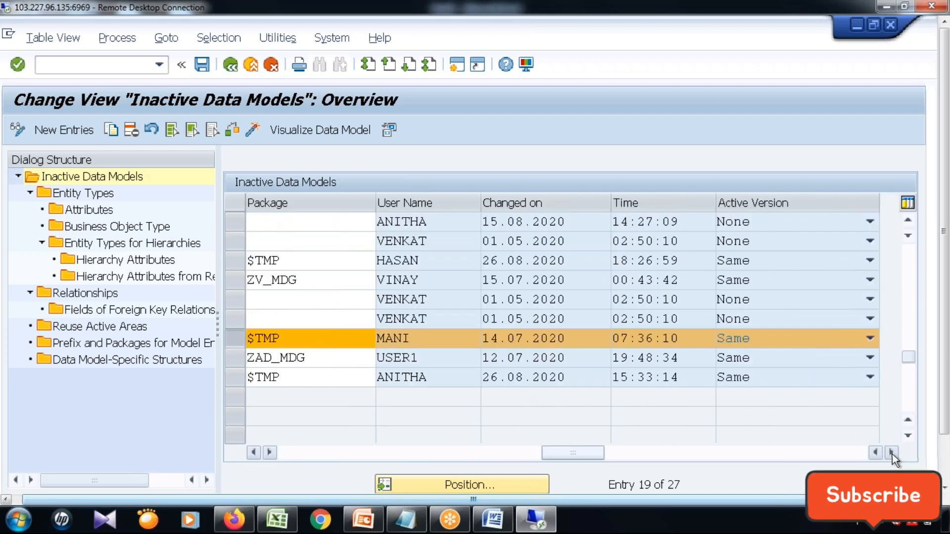
click(891, 452)
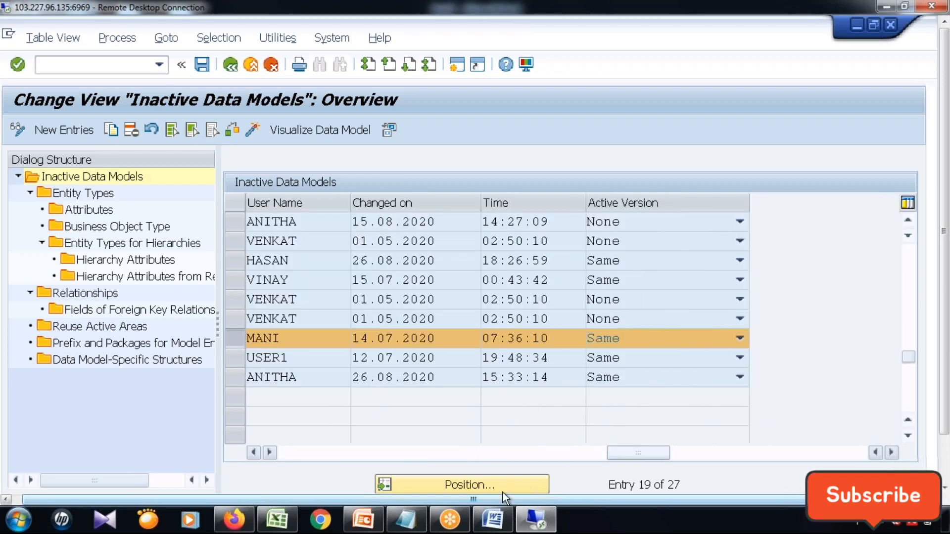
click(255, 452)
click(255, 453)
click(254, 453)
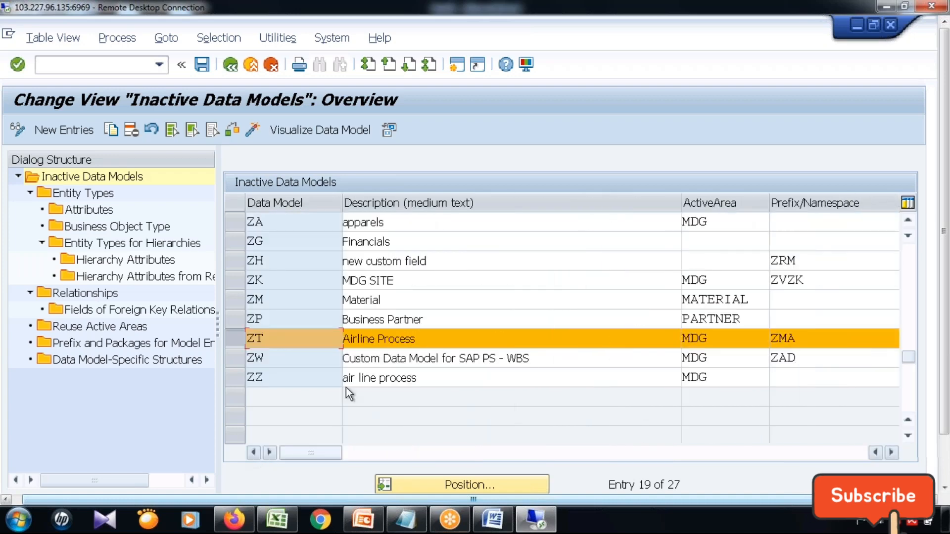
scroll(269, 325, up, 1)
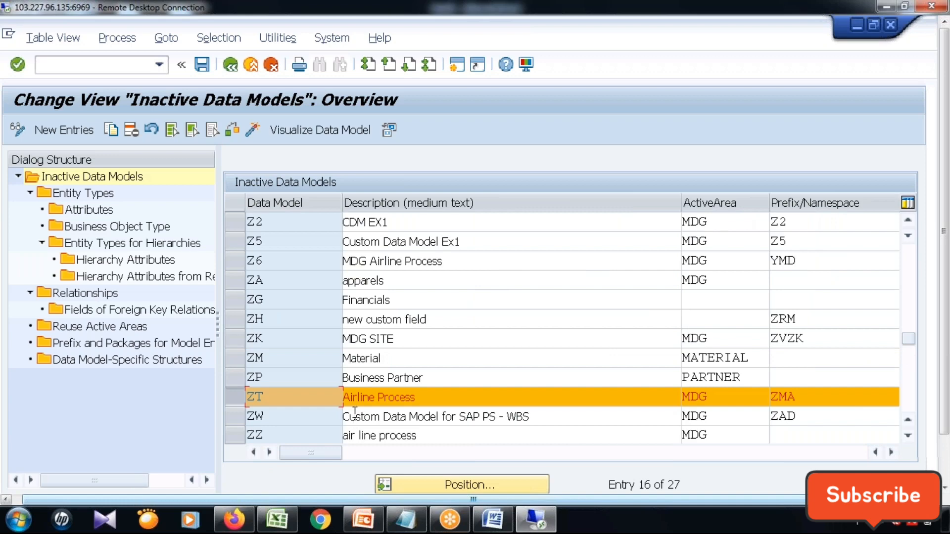
scroll(354, 411, down, 1)
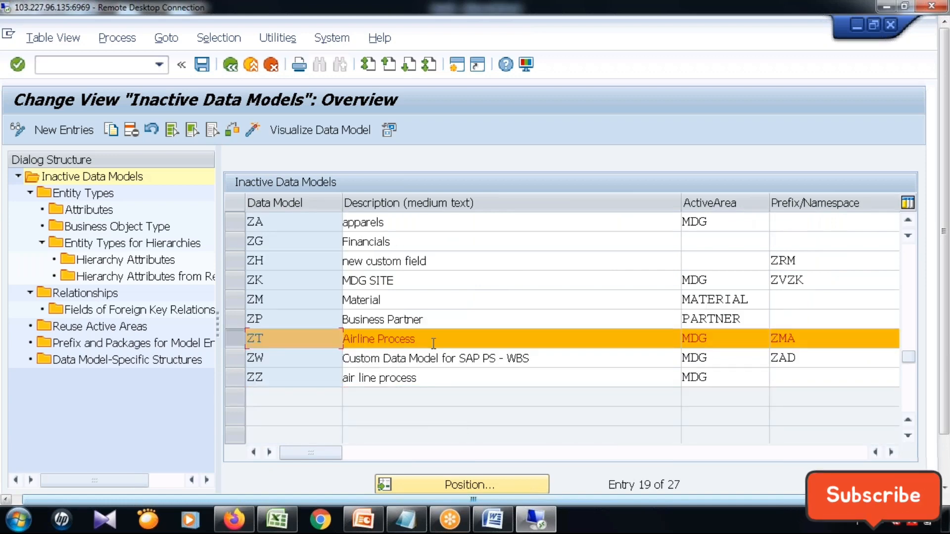
Open the entity types of data model ZT.
click(433, 343)
click(77, 193)
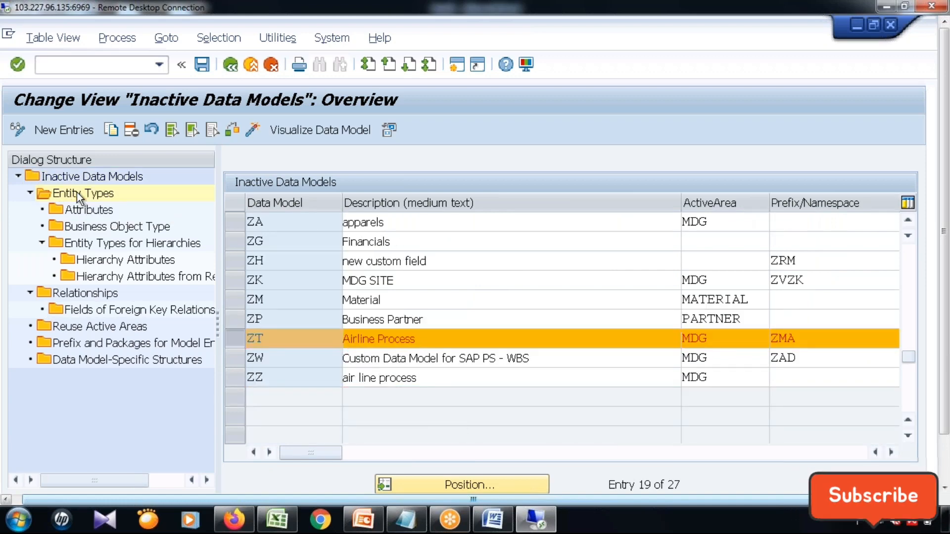
double_click(308, 241)
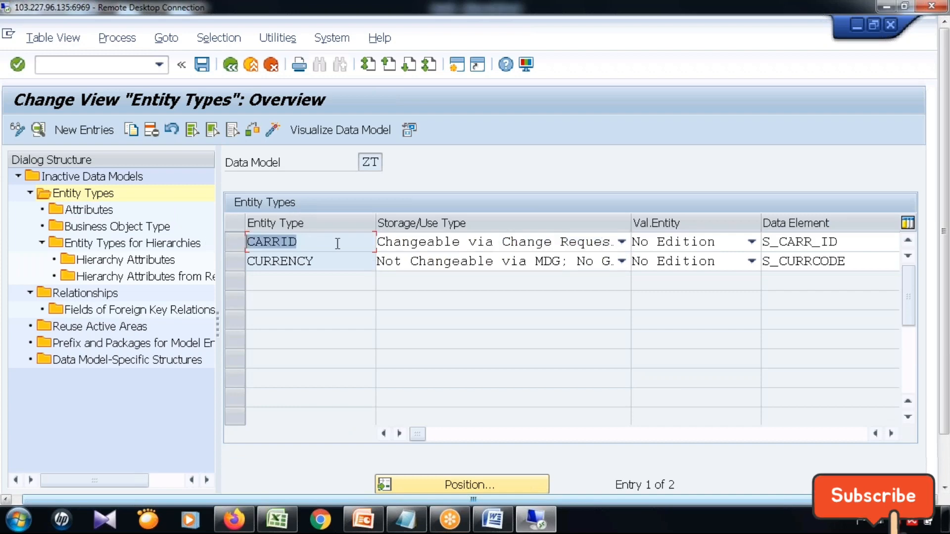
Display the attributes of entity type CARRID and return to the entity types overview.
click(235, 244)
click(95, 212)
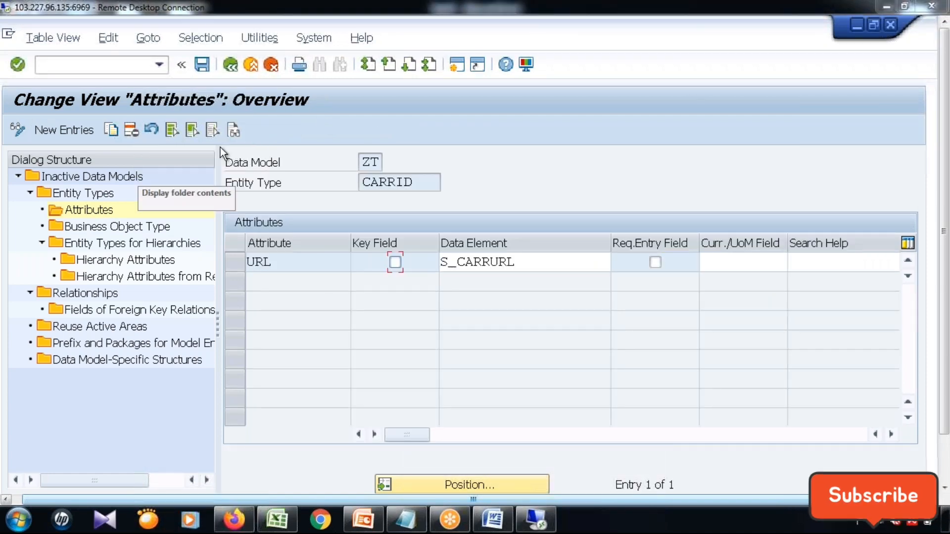
click(229, 67)
Review the details of entity type CURRENCY and return to the entity types overview.
click(238, 266)
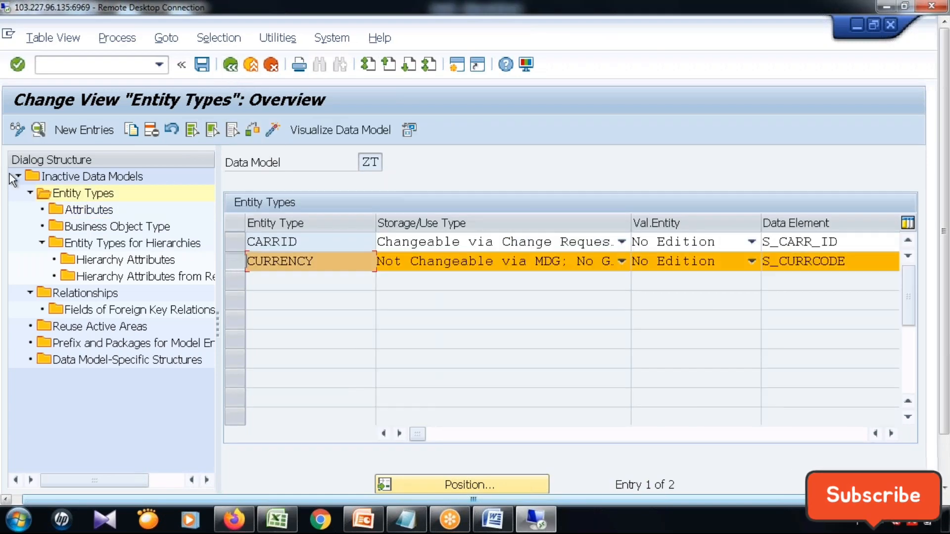
click(38, 131)
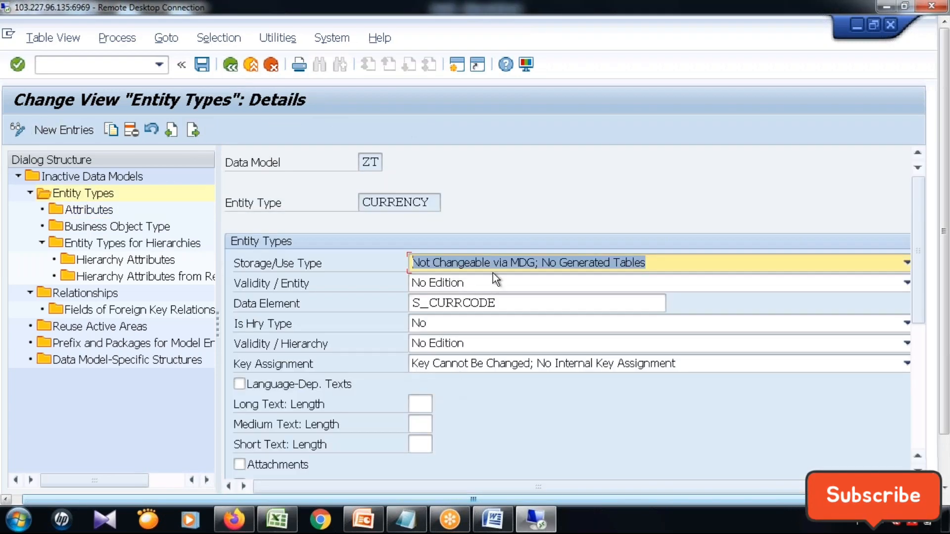
scroll(507, 385, down, 2)
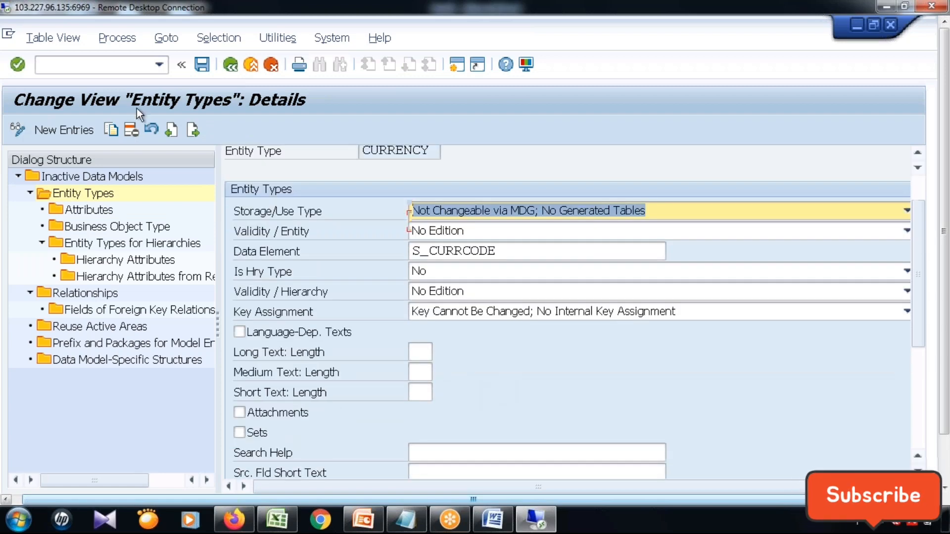
click(229, 66)
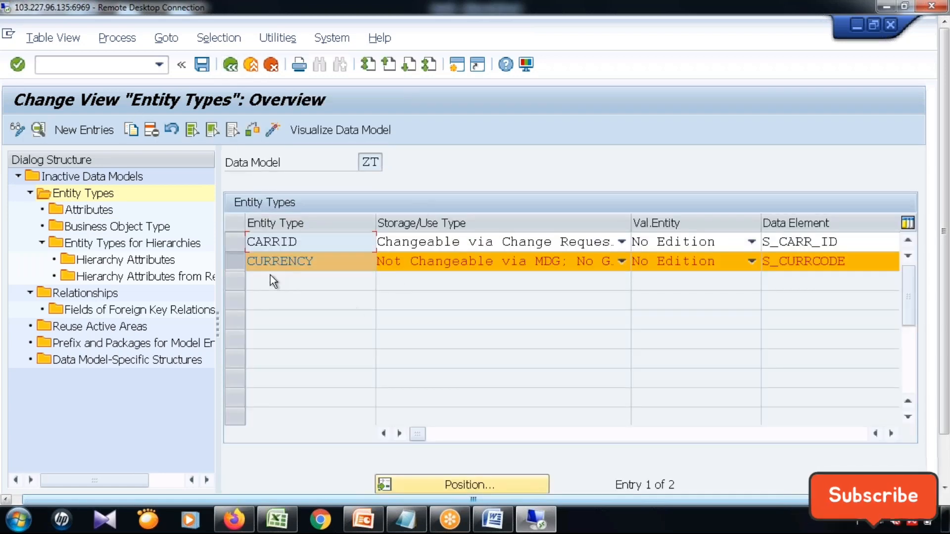
Review the details of entity type CARRID in data model ZT and return to the inactive data models overview.
click(235, 242)
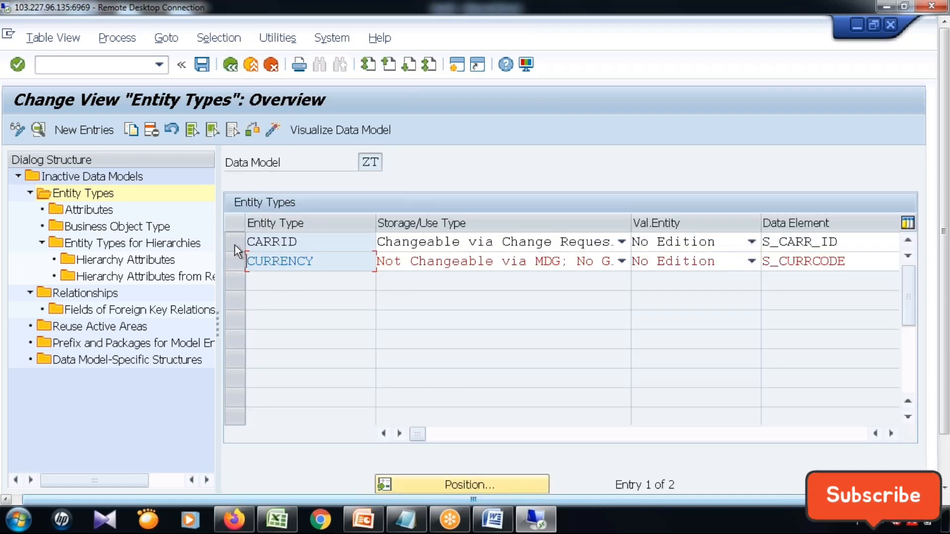
click(42, 131)
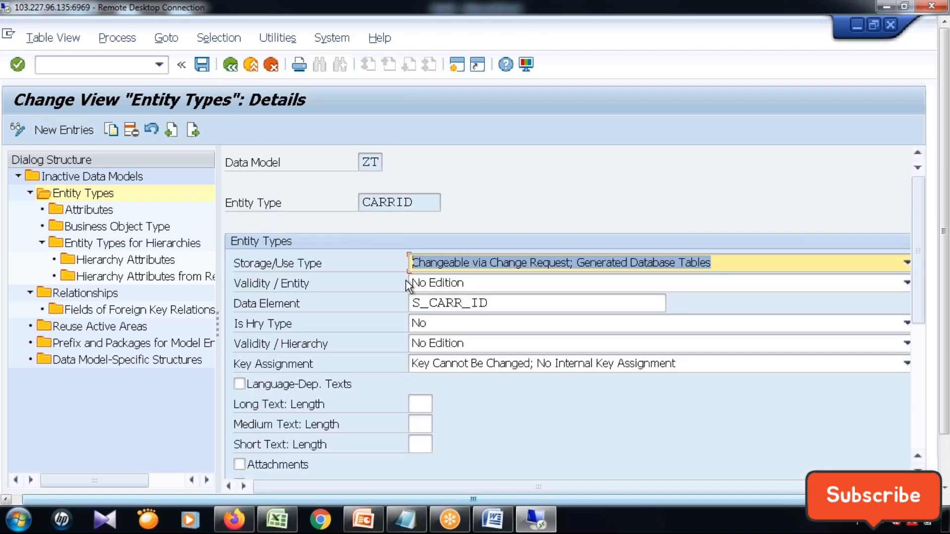
scroll(406, 280, down, 1)
scroll(406, 280, up, 1)
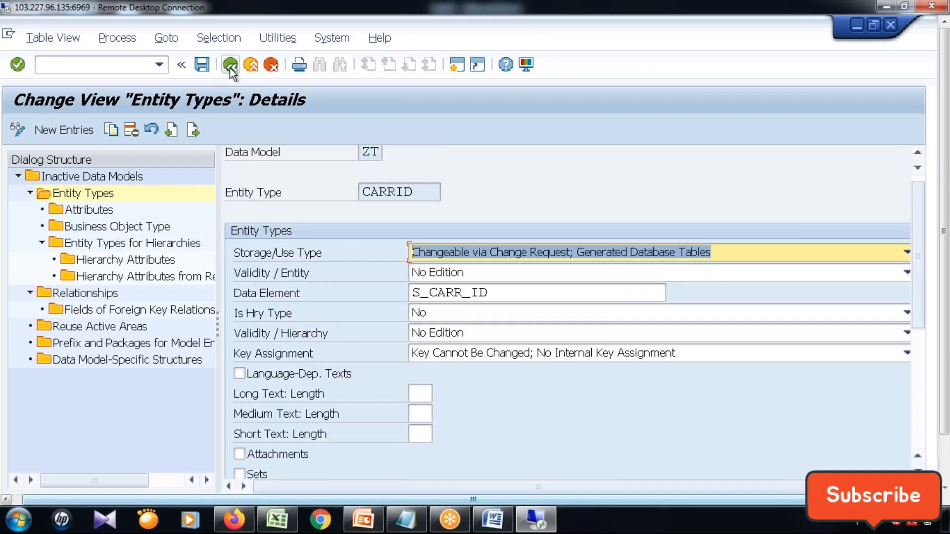
click(231, 70)
click(231, 70)
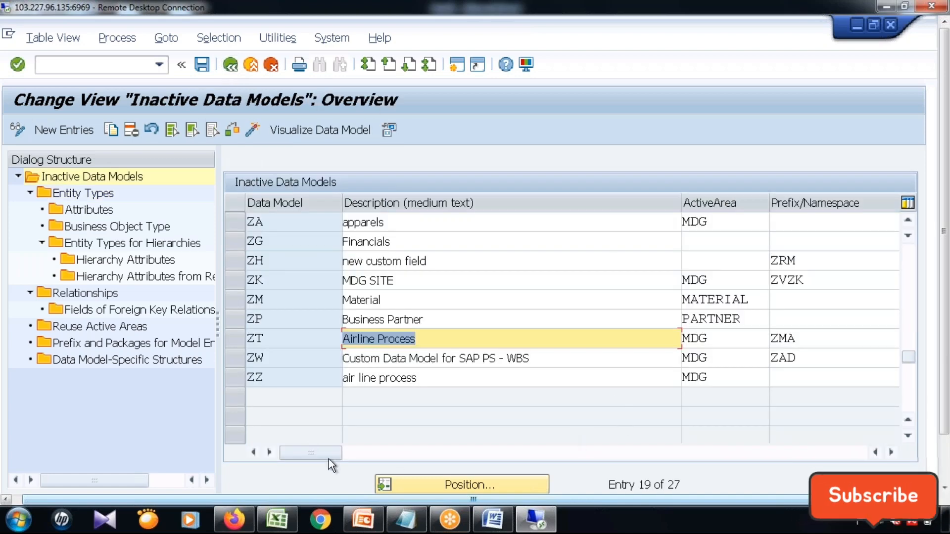
Browse the inactive data models, select Z6 (MDG Airline Process) and open its entity types.
drag(328, 453, 576, 458)
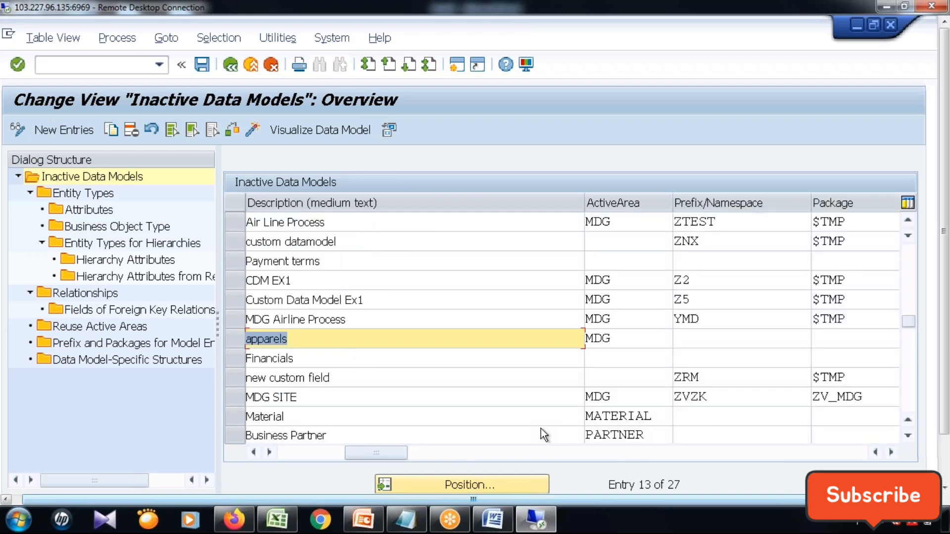
click(301, 448)
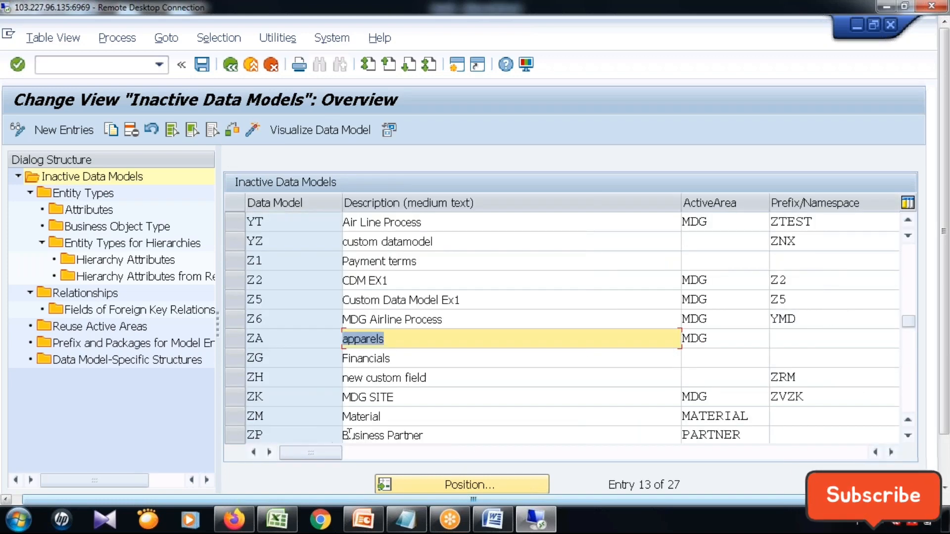
scroll(347, 406, up, 4)
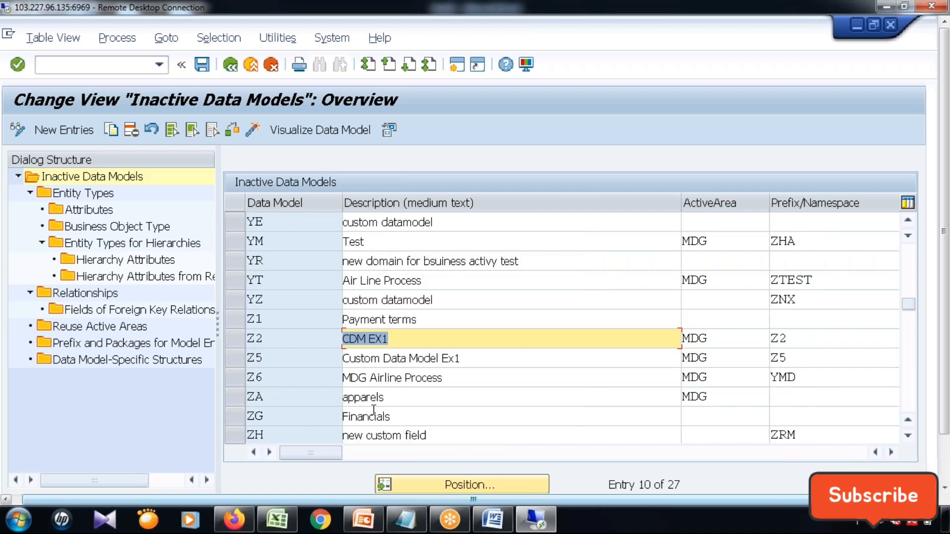
scroll(351, 267, down, 4)
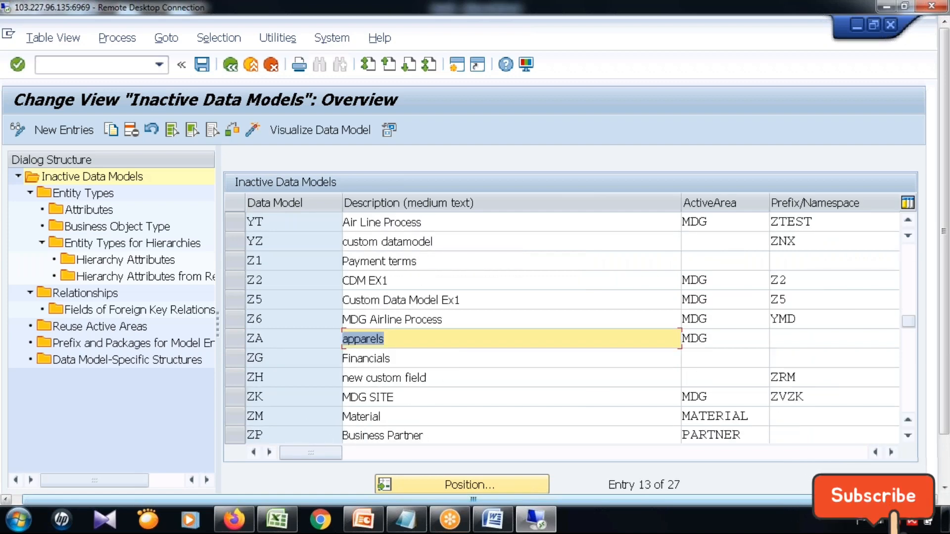
click(239, 322)
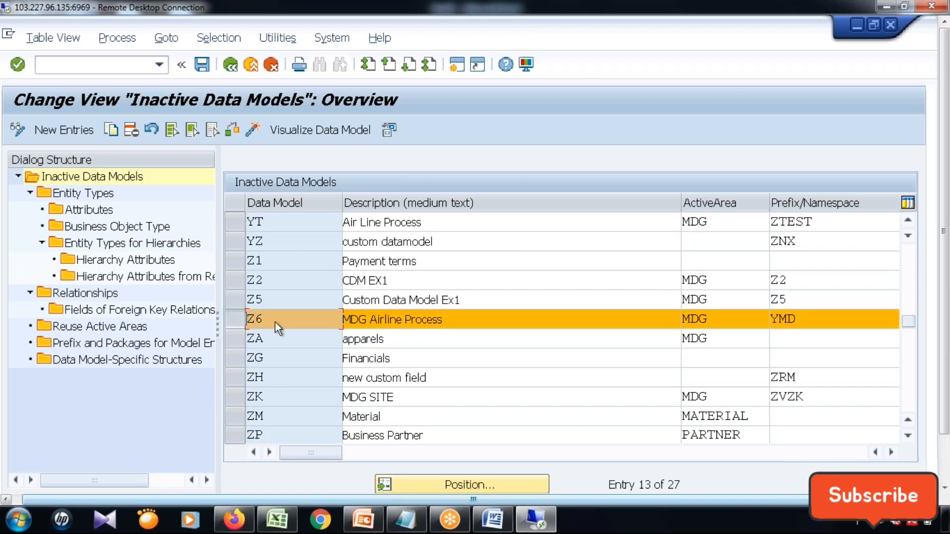
click(890, 452)
click(891, 451)
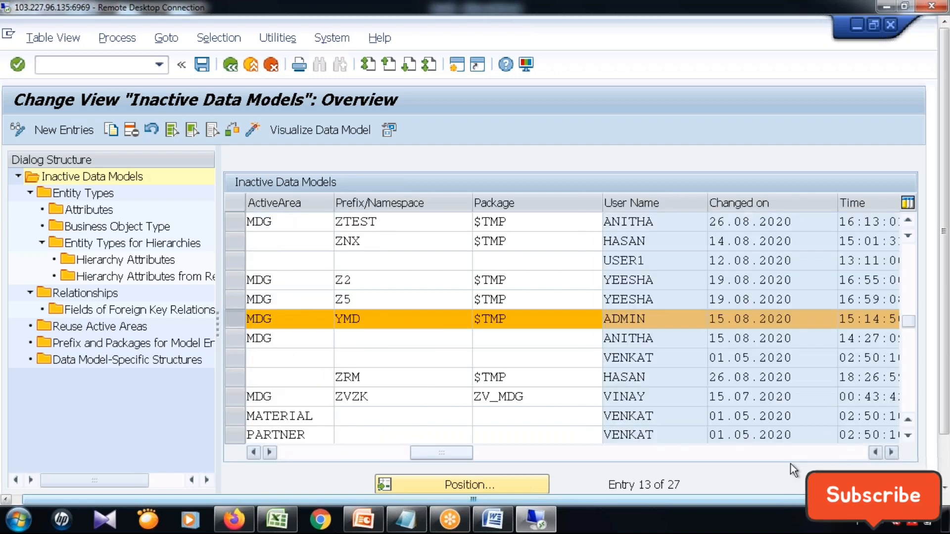
double_click(97, 197)
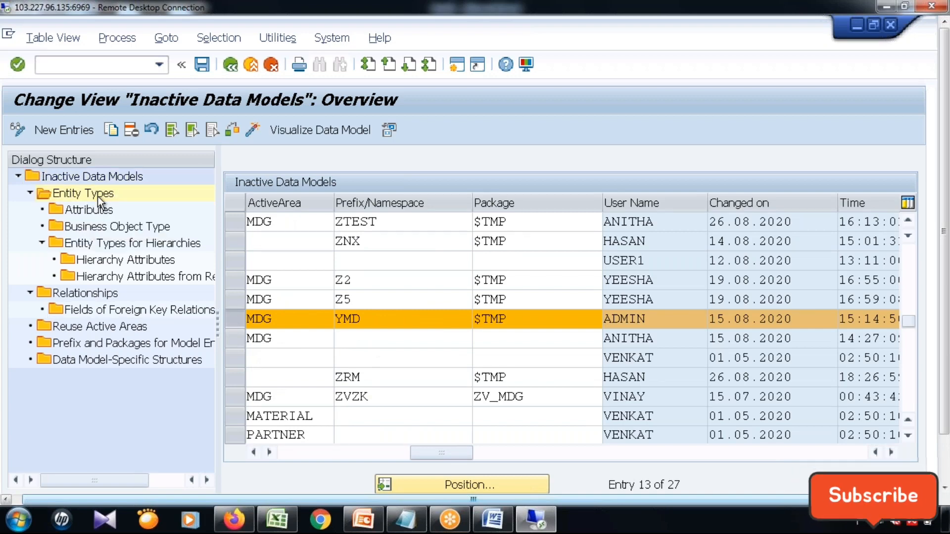
Review the details of entity type CARRID in data model Z6 and return to the inactive data models overview.
click(233, 242)
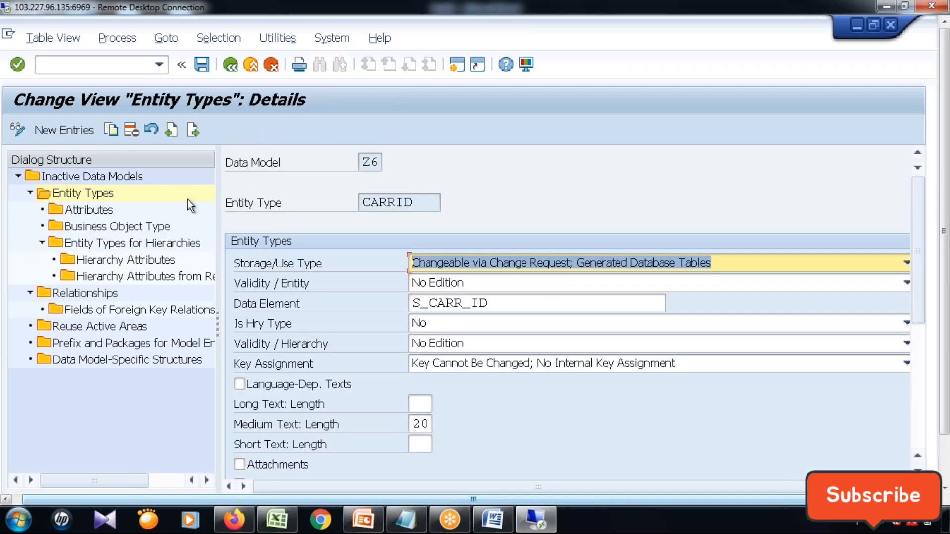
click(230, 69)
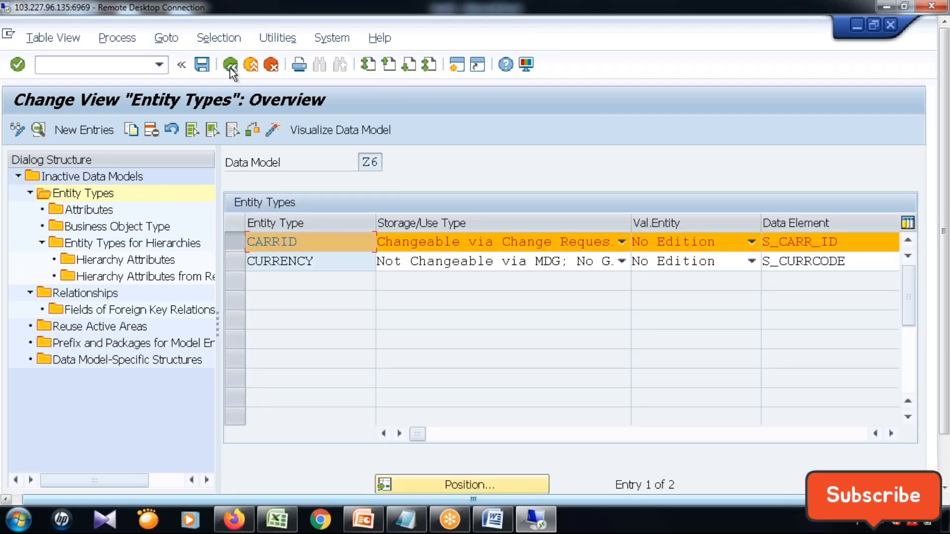
click(231, 69)
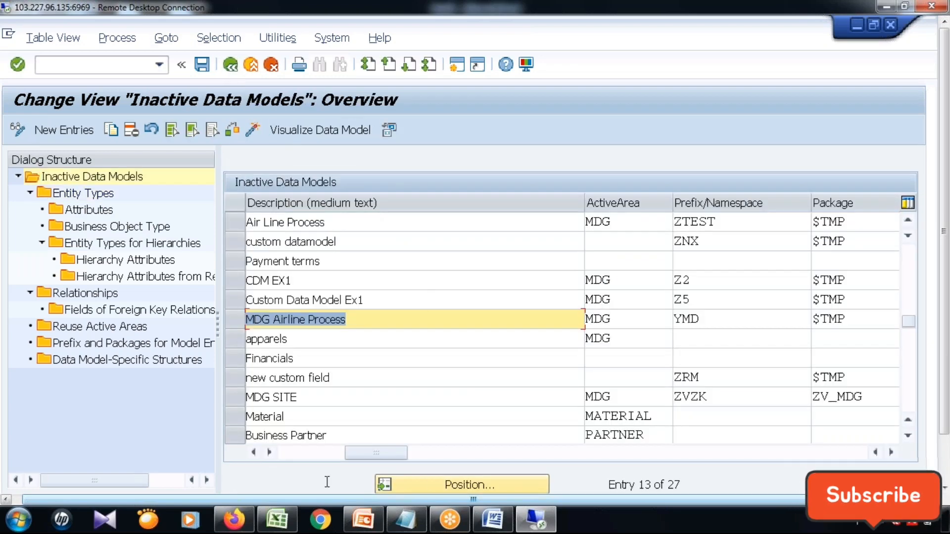
Select data model Z6 and examine its user name, change date, time and active version columns.
click(311, 455)
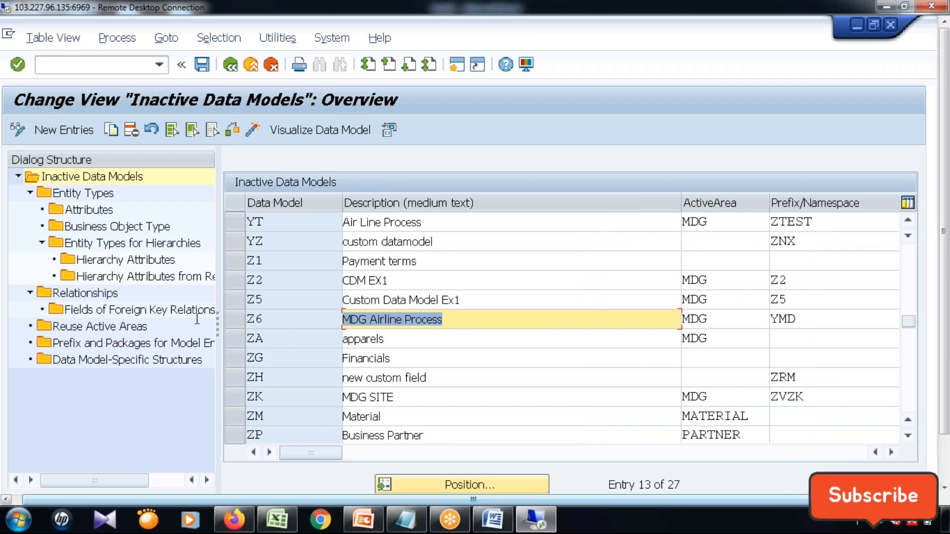
click(247, 319)
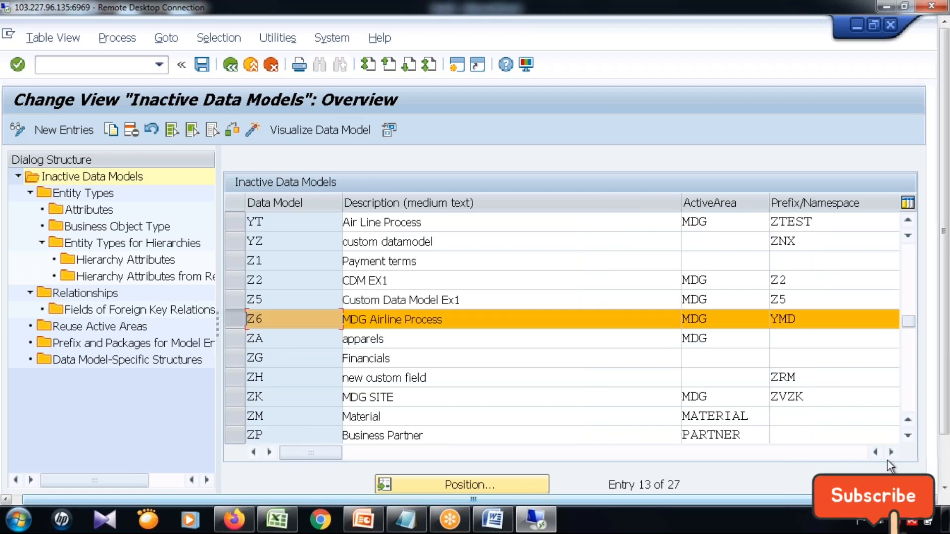
click(891, 452)
click(891, 453)
click(891, 452)
click(890, 452)
click(890, 452)
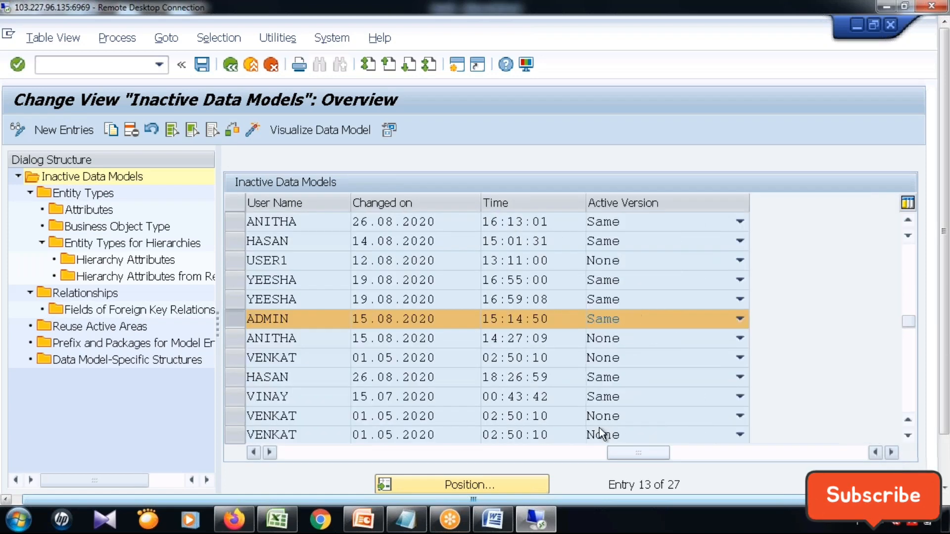
Review the entity types and relationships of data model Z6, and return to the IMG structure.
double_click(90, 192)
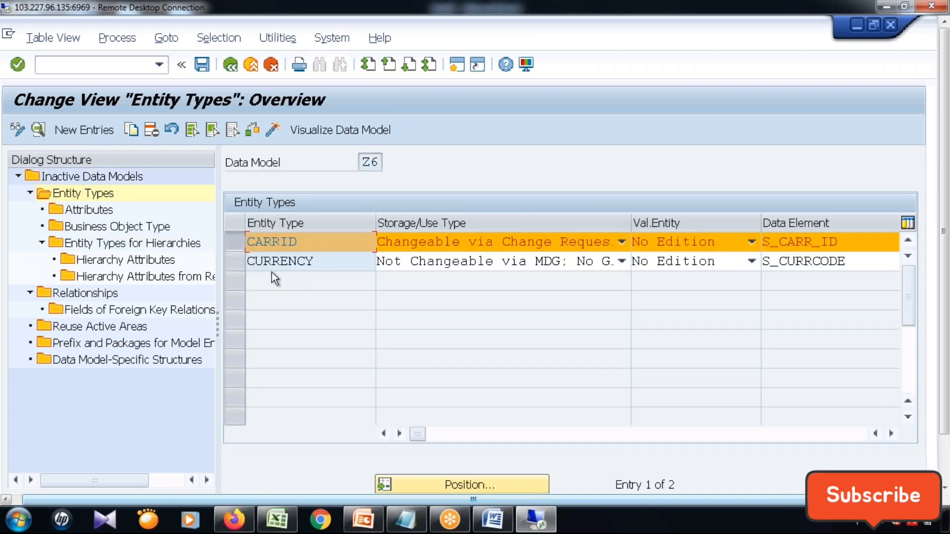
double_click(95, 293)
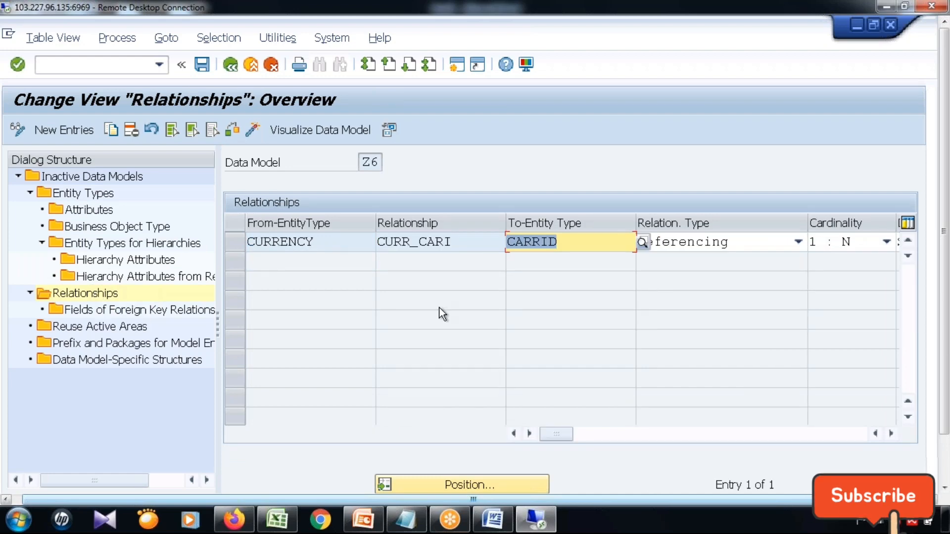
click(230, 65)
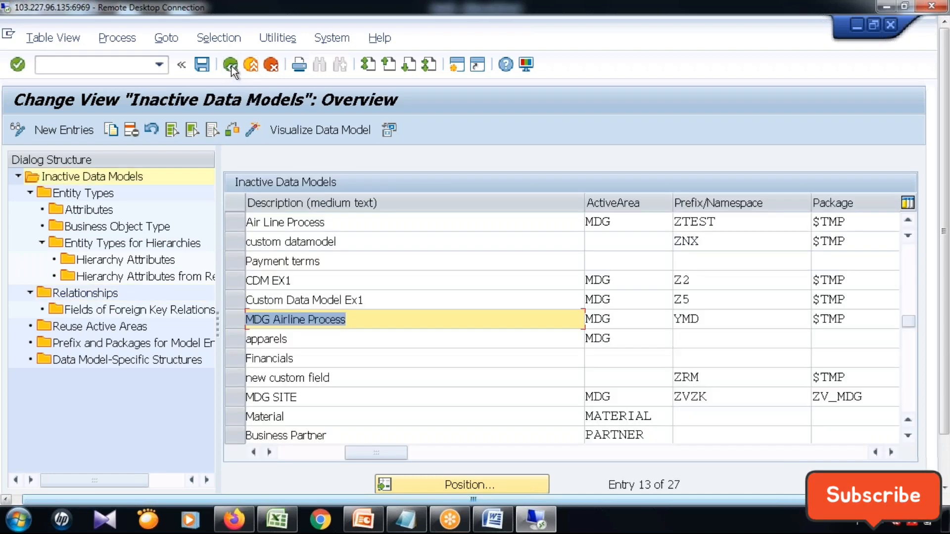
click(230, 66)
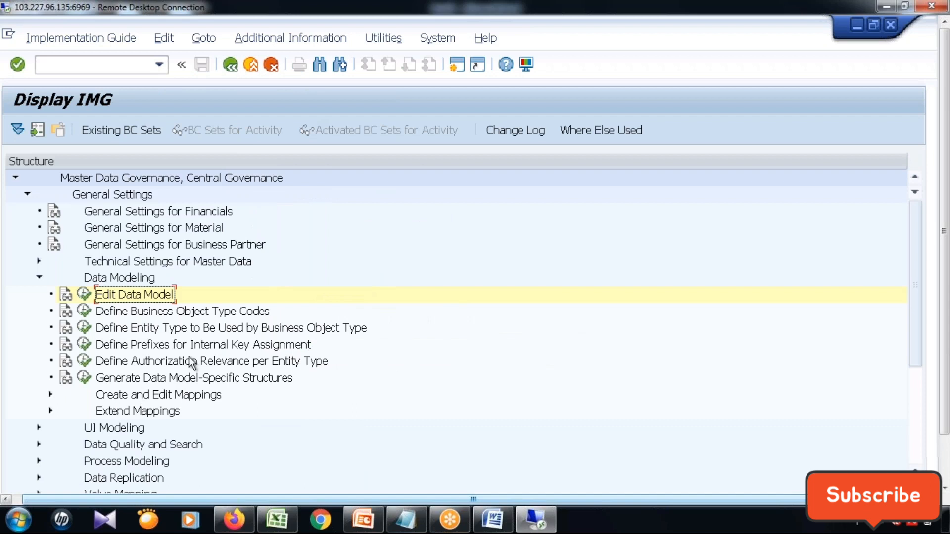
Collapse Data Modeling and open the Create Business Activity customizing under Process Modeling, Business Activities.
click(39, 279)
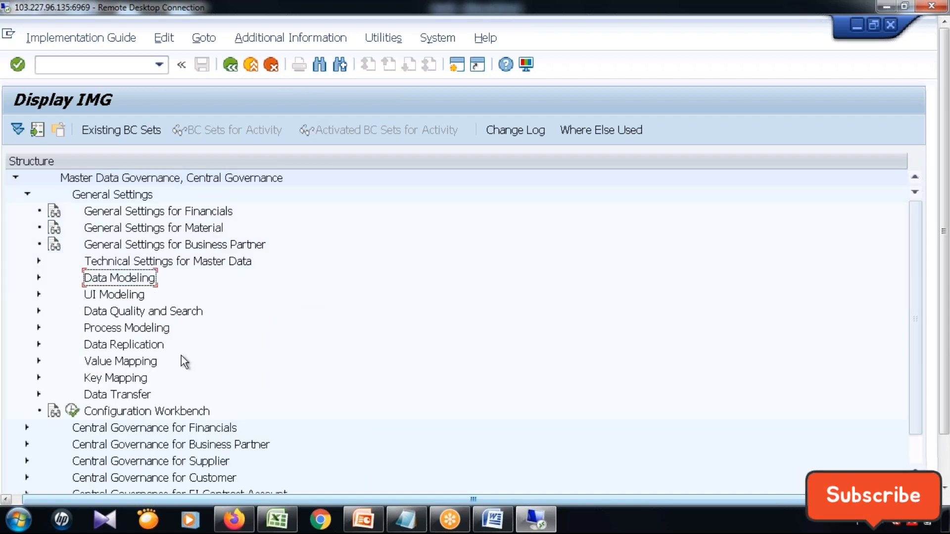
click(39, 329)
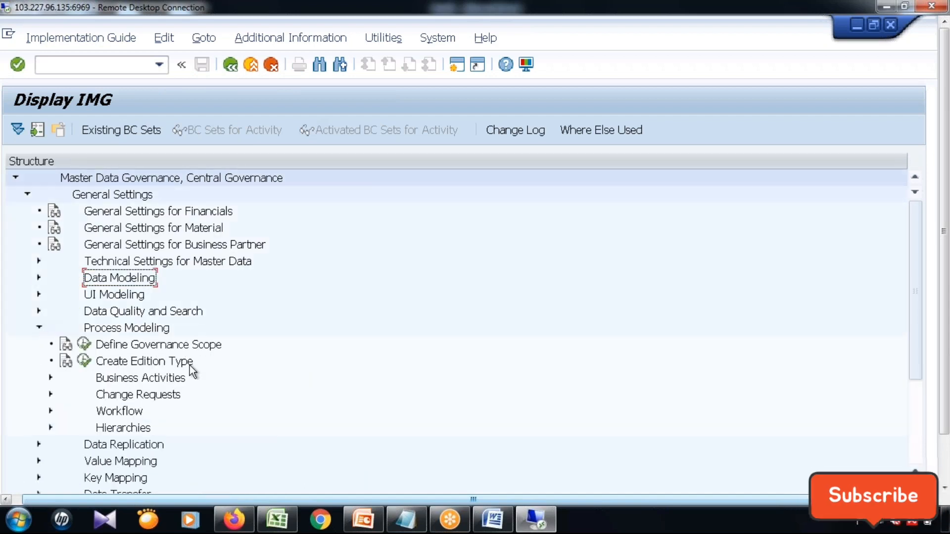
scroll(193, 365, down, 1)
scroll(257, 380, down, 1)
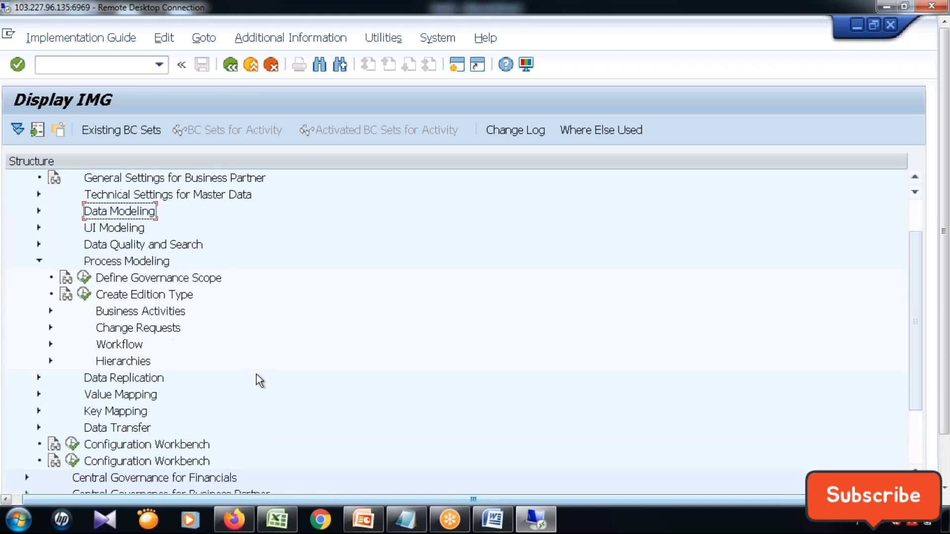
click(50, 311)
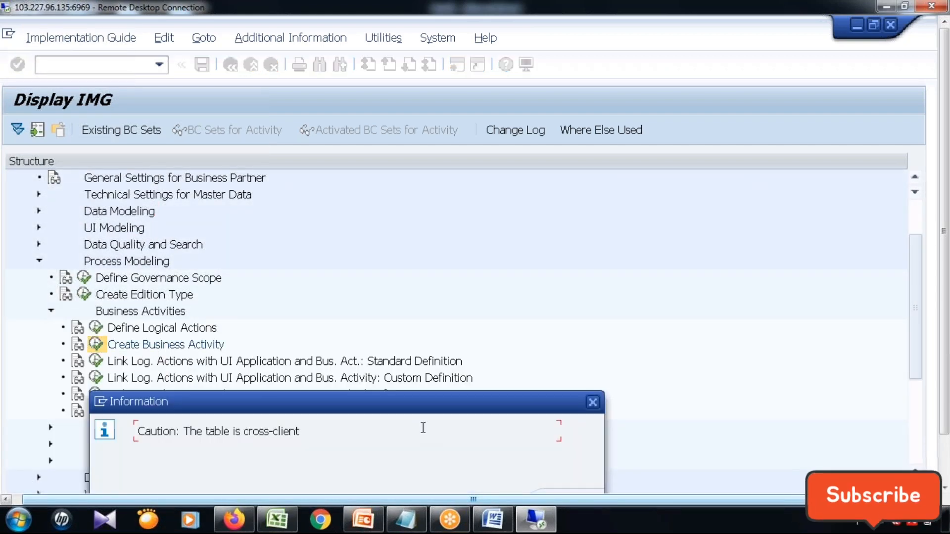
key(Return)
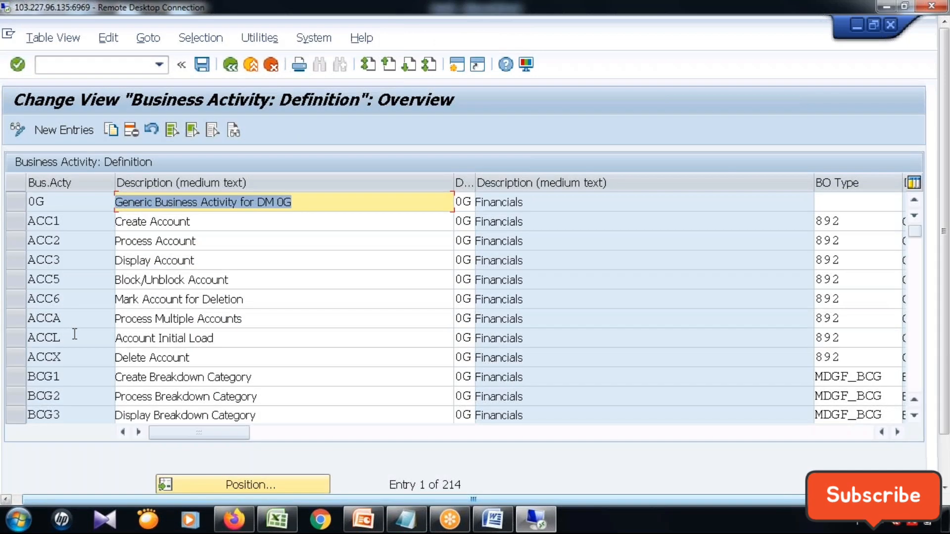
Look up the business activities matching Z6*, review the matching entries and return to the IMG structure.
click(74, 336)
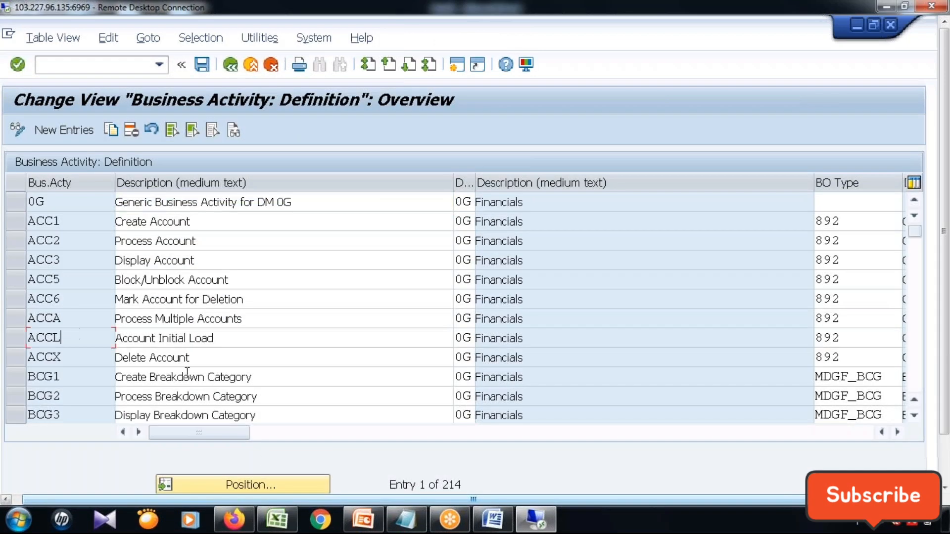
click(285, 485)
text(Z)
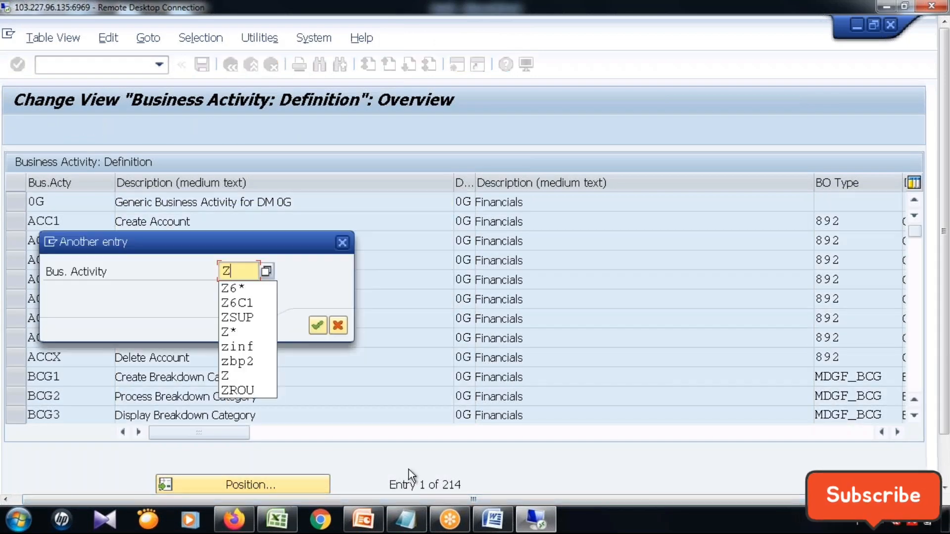
click(236, 288)
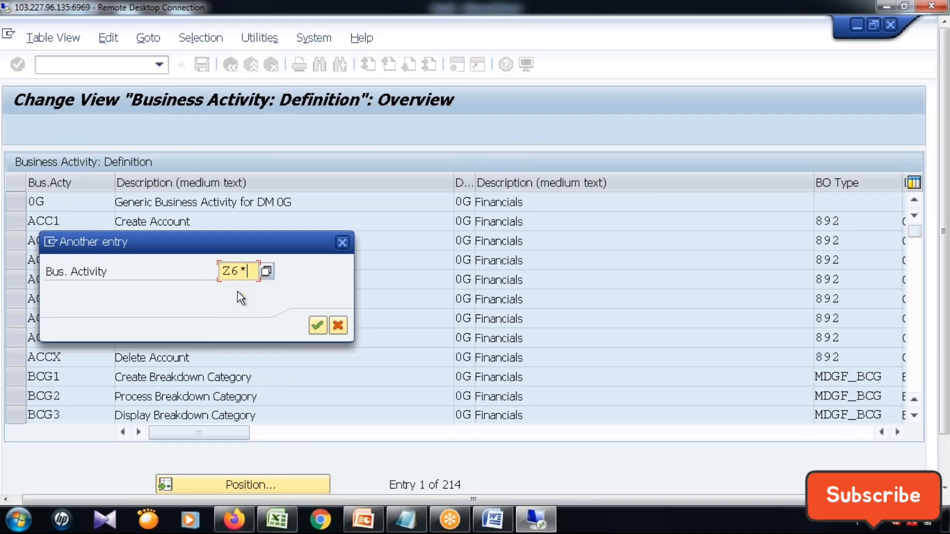
click(265, 271)
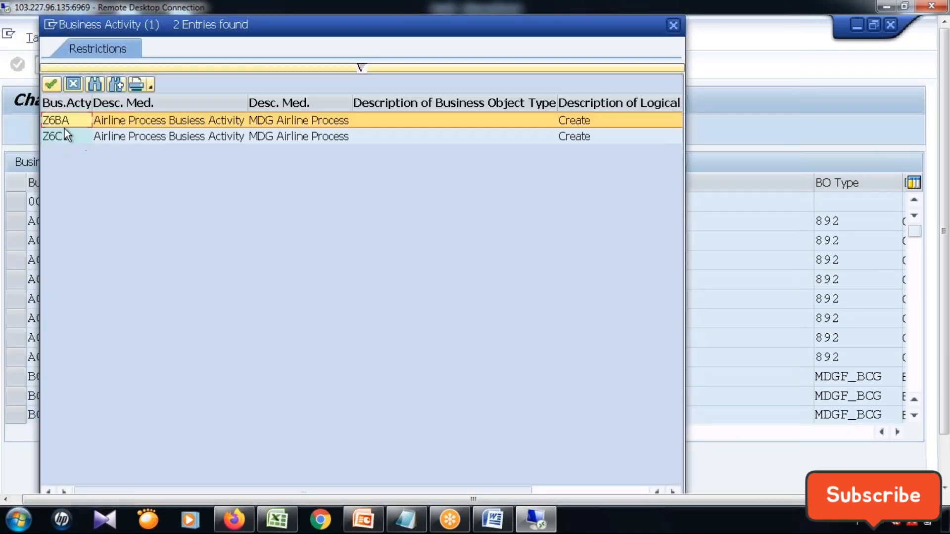
click(66, 137)
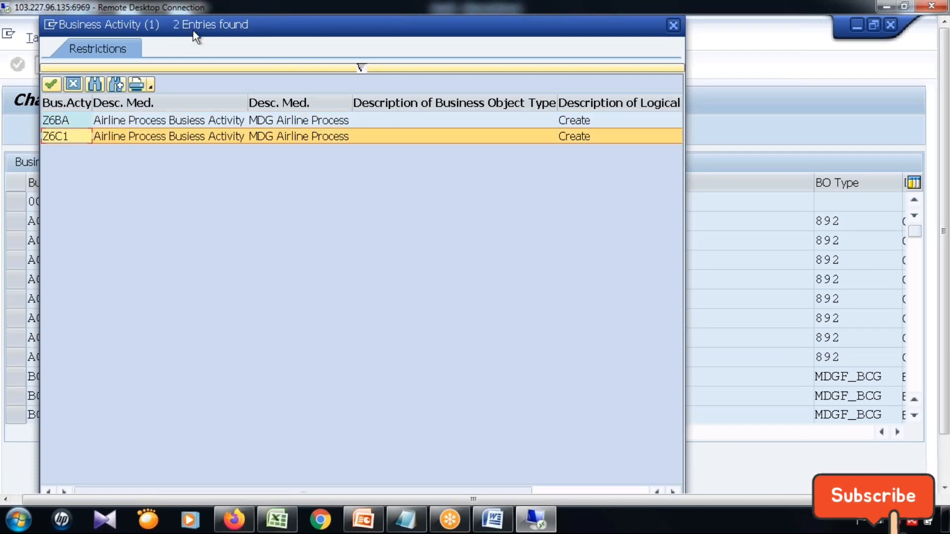
drag(193, 31, 109, 132)
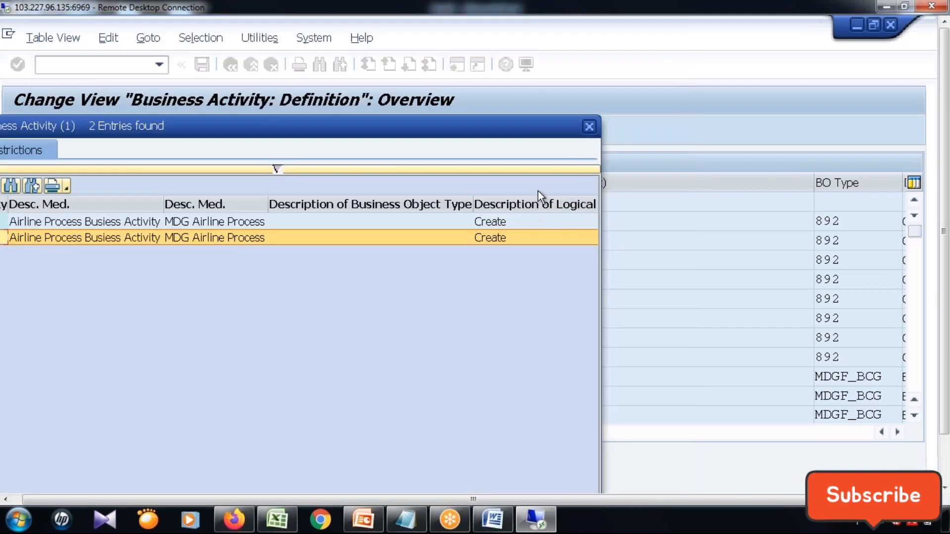
click(590, 126)
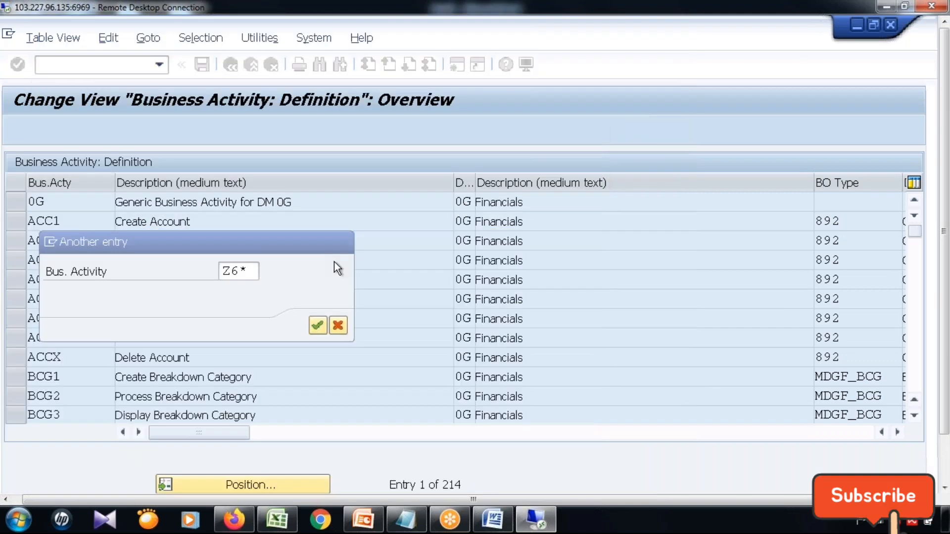
click(338, 326)
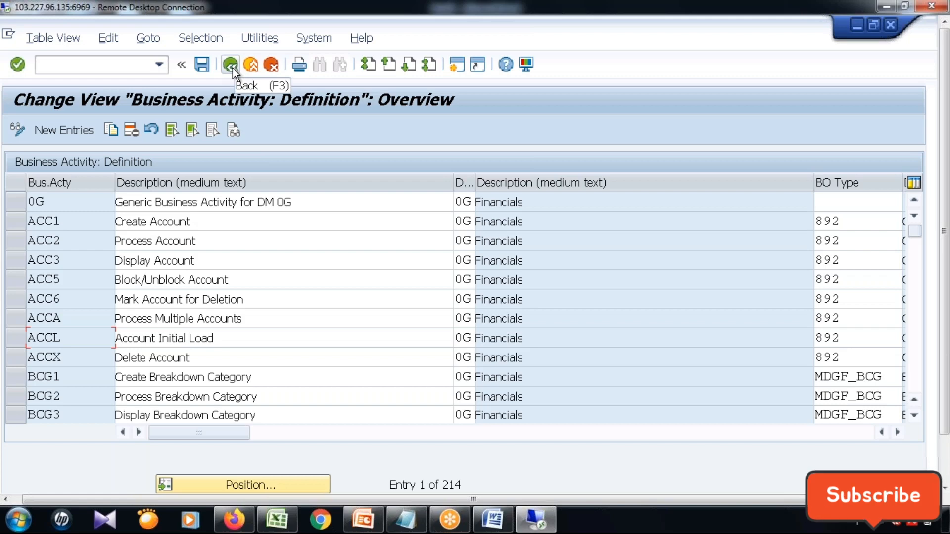
click(233, 67)
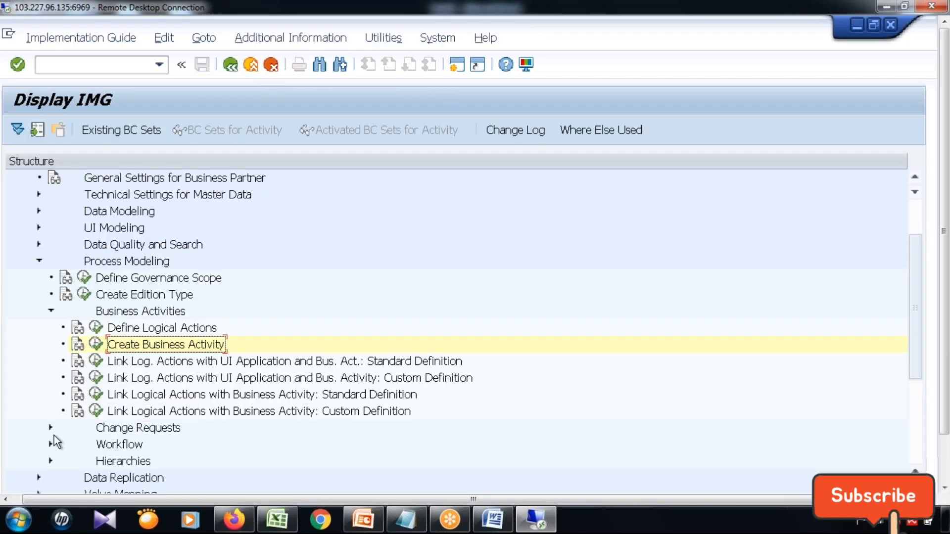
Collapse Business Activities and open the Create Change Request Type customizing under Change Requests.
click(51, 312)
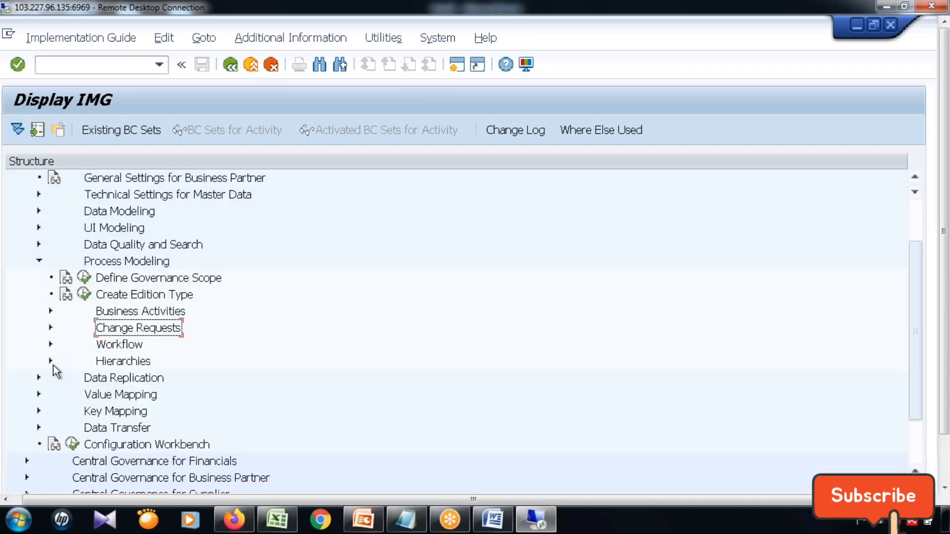
click(50, 328)
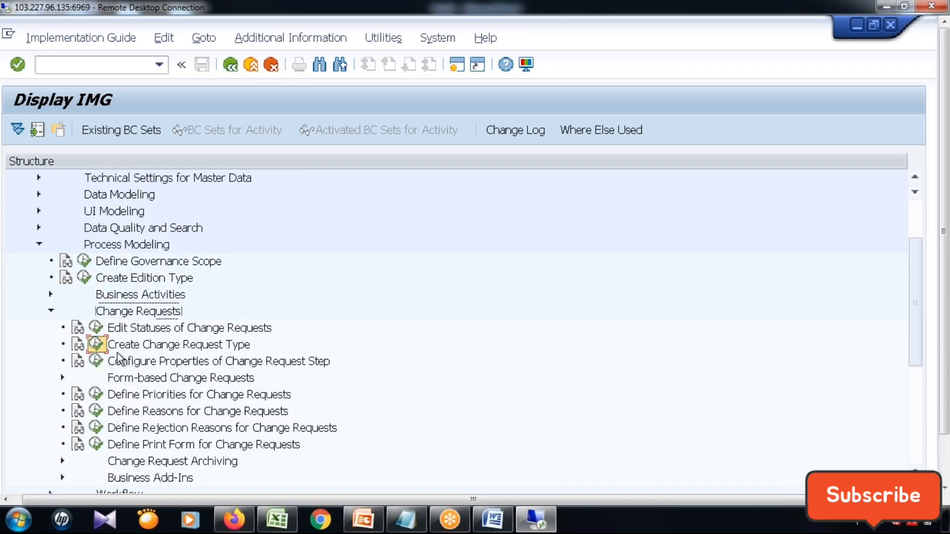
click(96, 345)
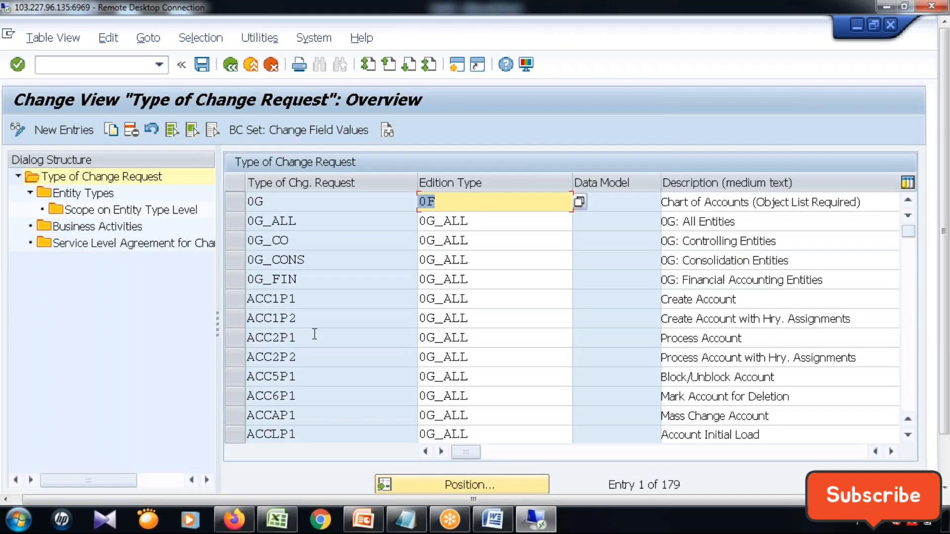
click(313, 338)
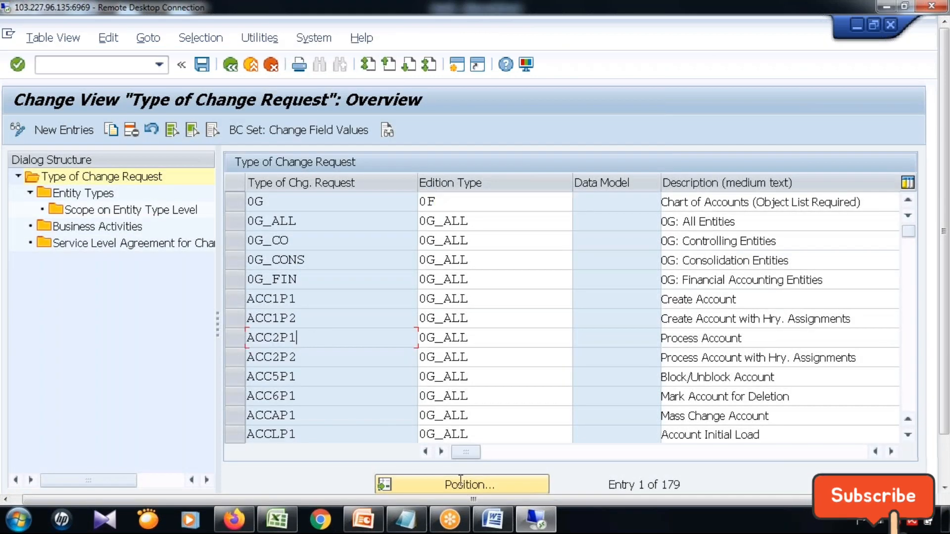
Look up the change request types matching Z6* and position the overview list at the matching entries.
click(513, 486)
click(252, 272)
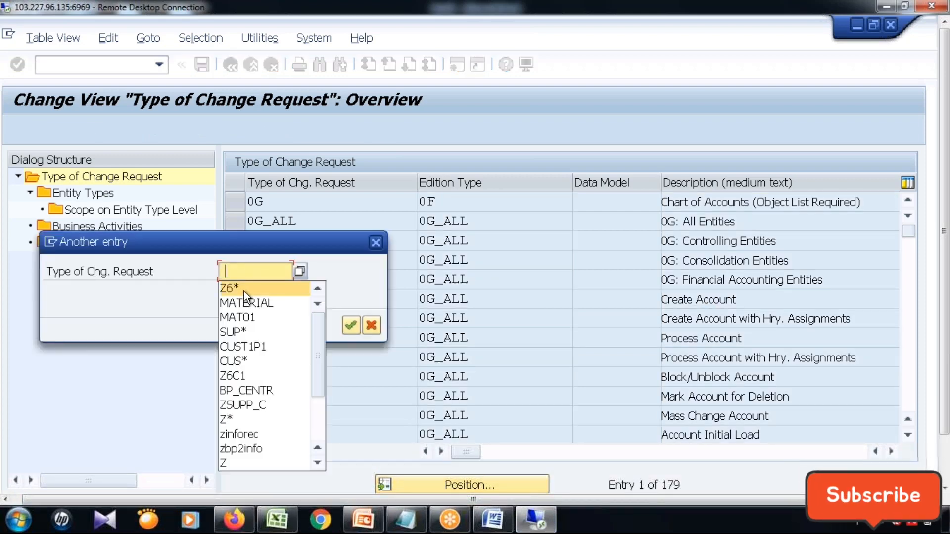
click(242, 291)
key(Return)
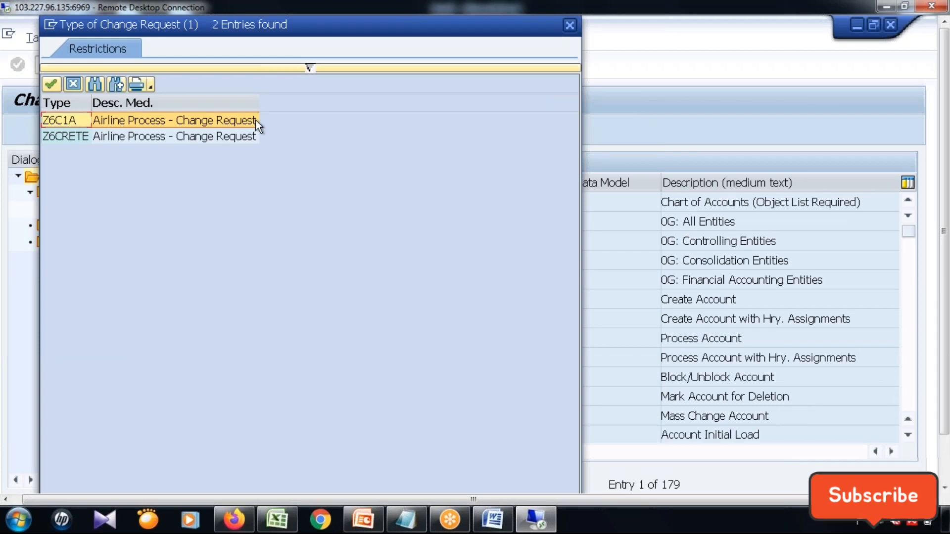
click(70, 86)
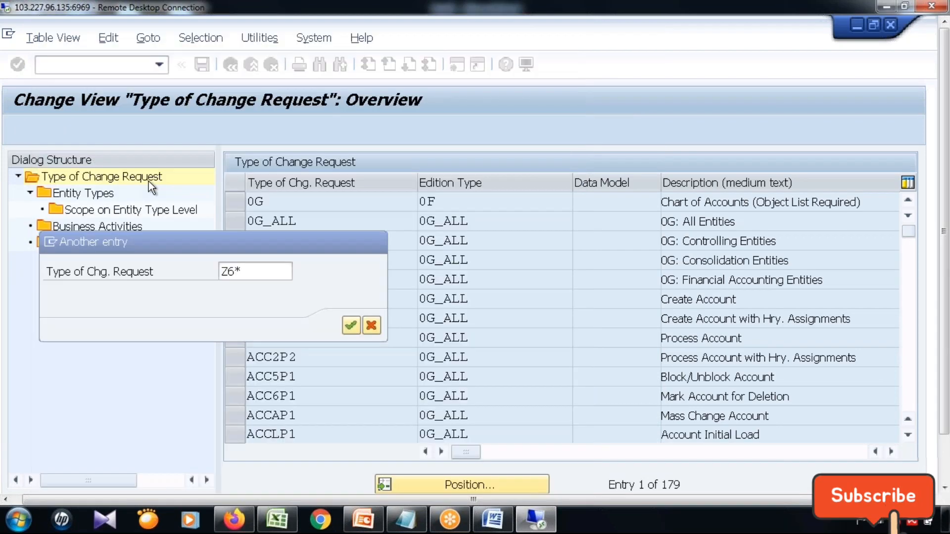
click(348, 328)
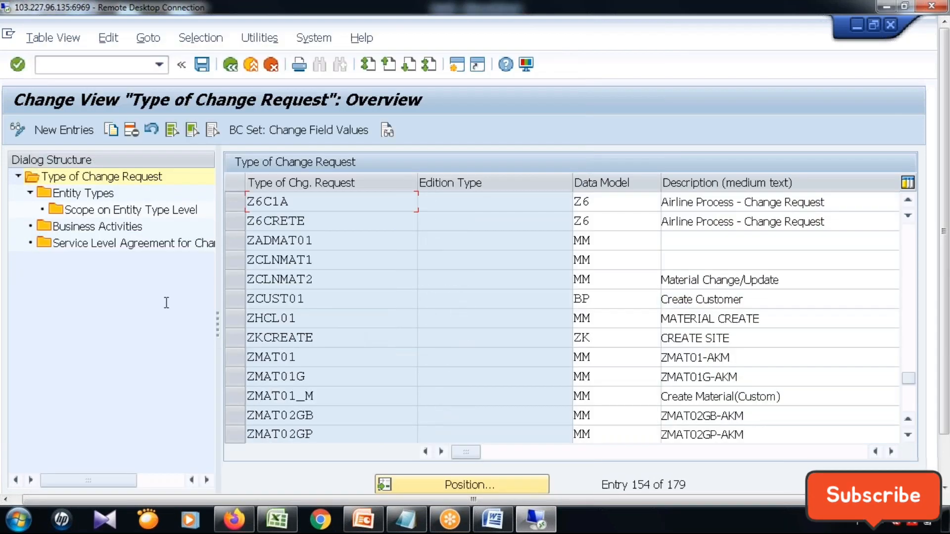
Examine the main entity type and workflow assigned to change request type Z6C1A, and return to the IMG structure.
click(325, 206)
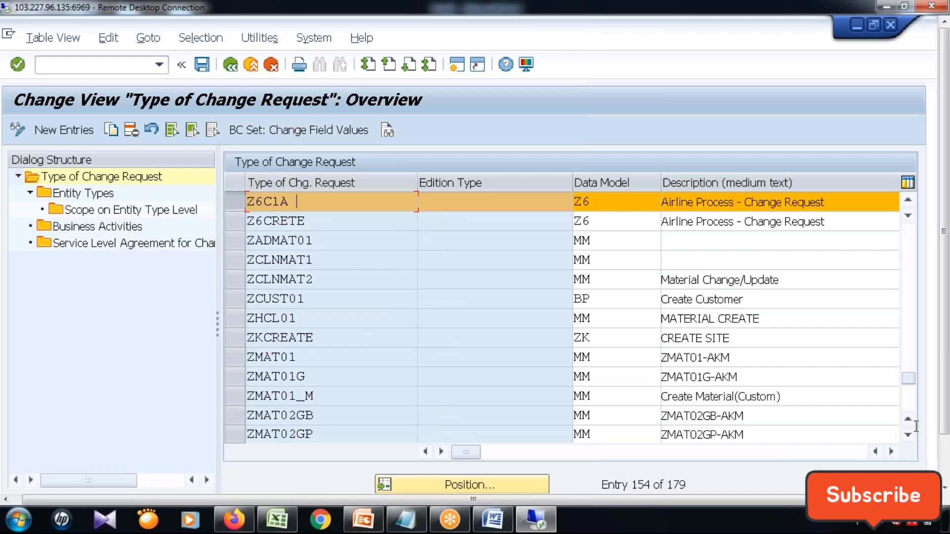
click(891, 452)
click(892, 451)
click(892, 451)
click(892, 452)
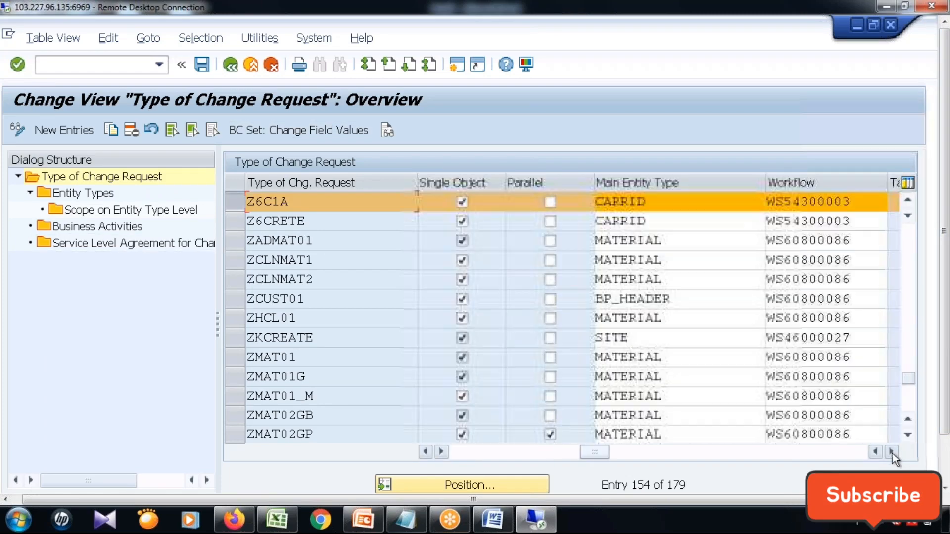
click(892, 452)
drag(765, 204, 458, 200)
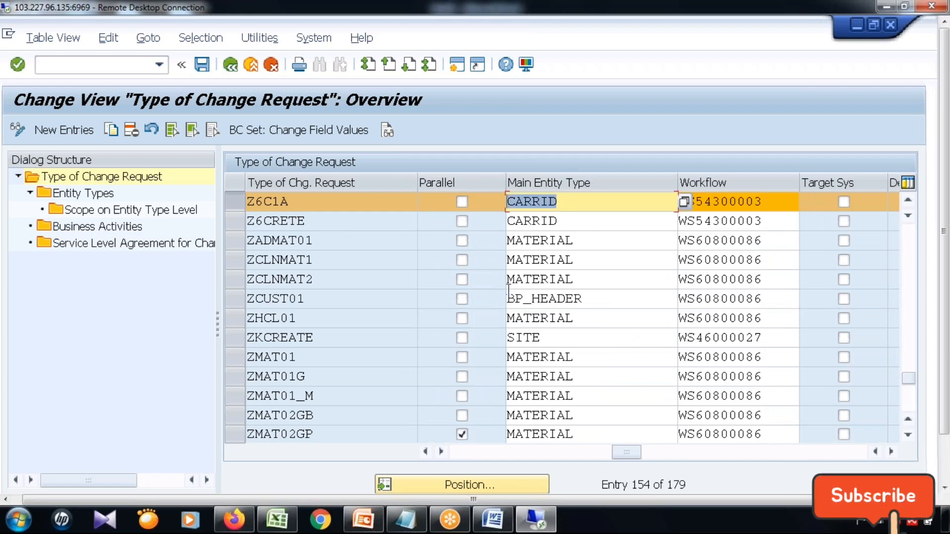
click(230, 65)
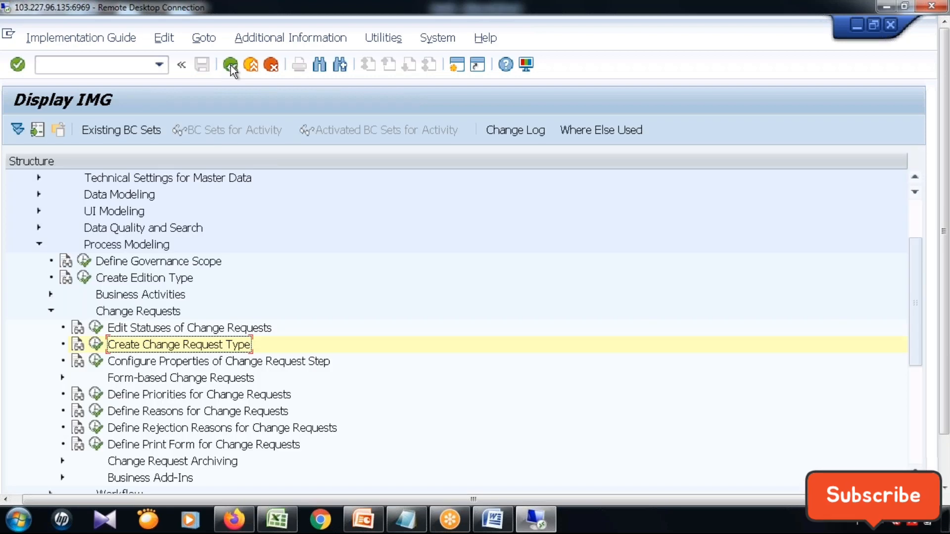
Collapse Change Requests and Process Modeling, and open Manage UI Configurations under UI Modeling.
click(51, 312)
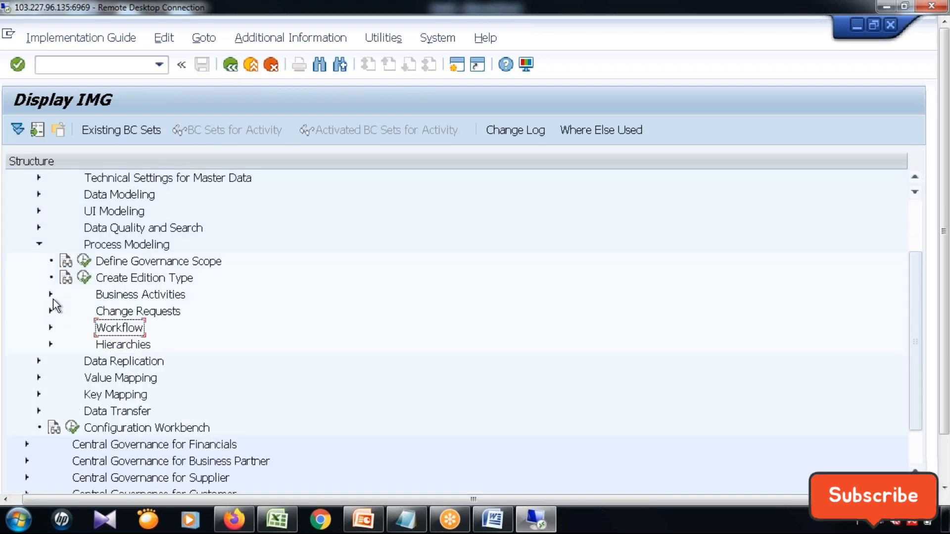
click(39, 243)
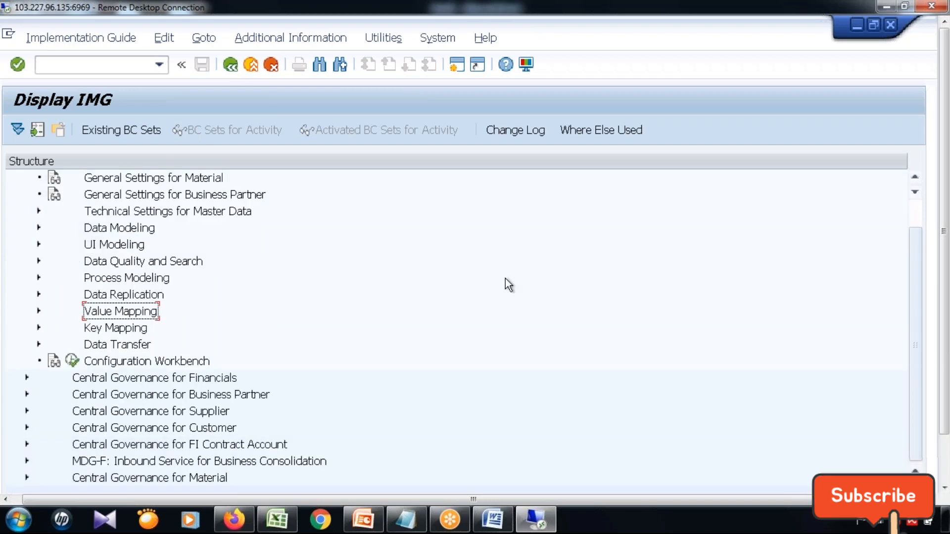
click(38, 244)
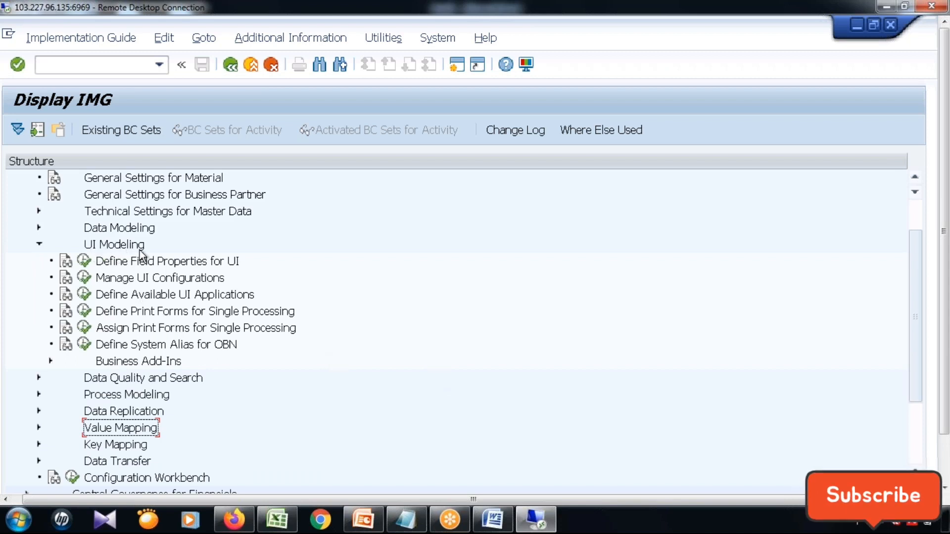
click(123, 283)
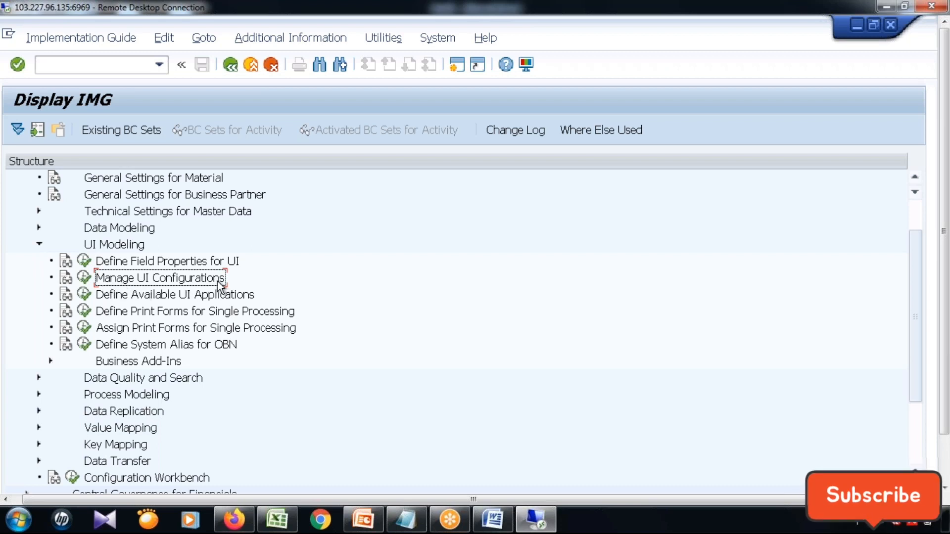
click(84, 279)
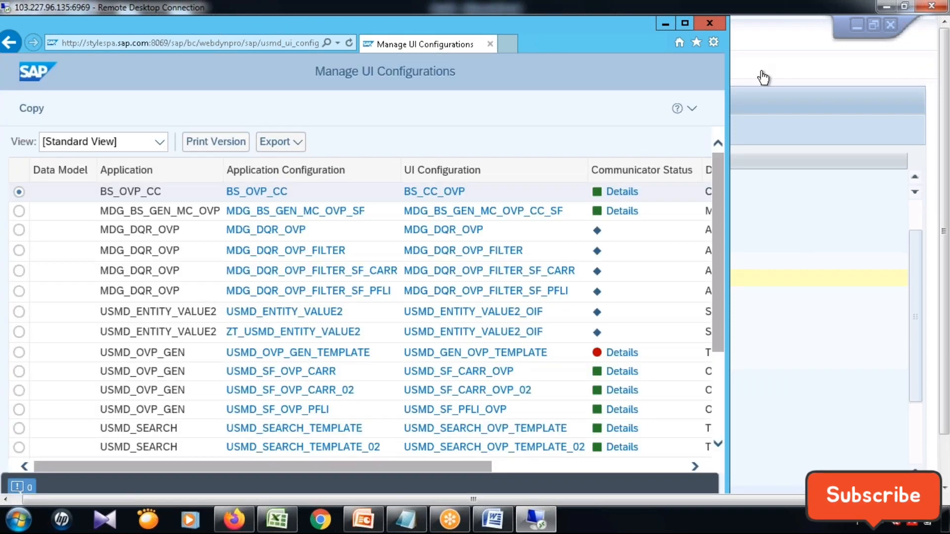
Maximize the browser window showing the Manage UI Configurations list.
drag(272, 33, 304, 91)
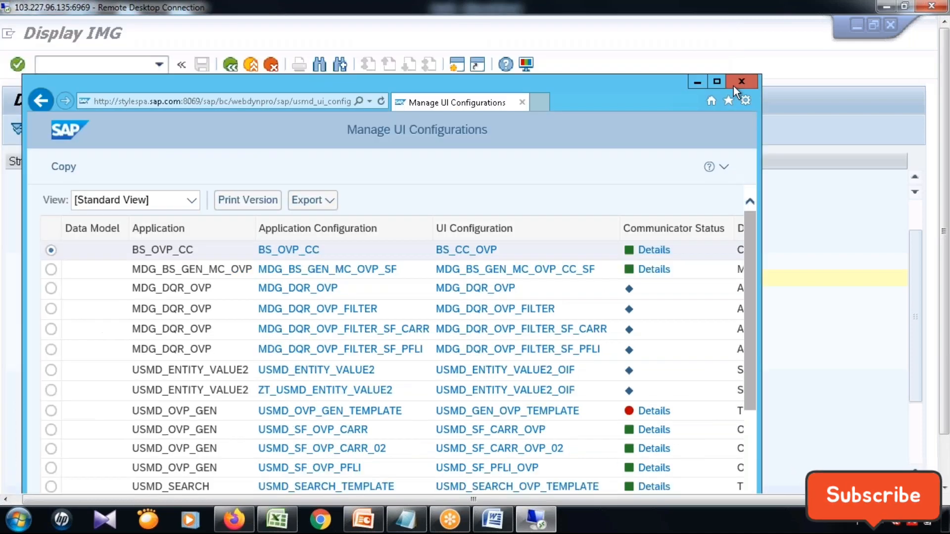
click(721, 81)
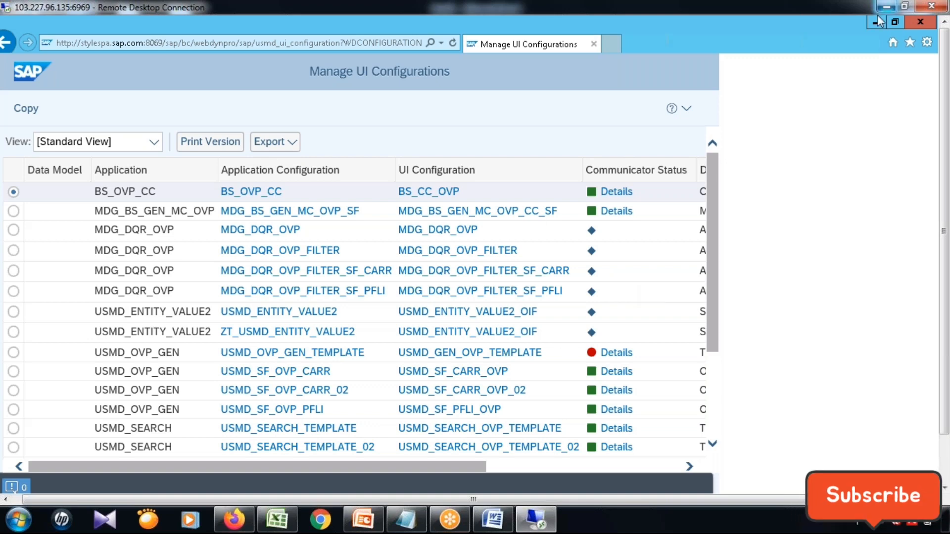
click(894, 22)
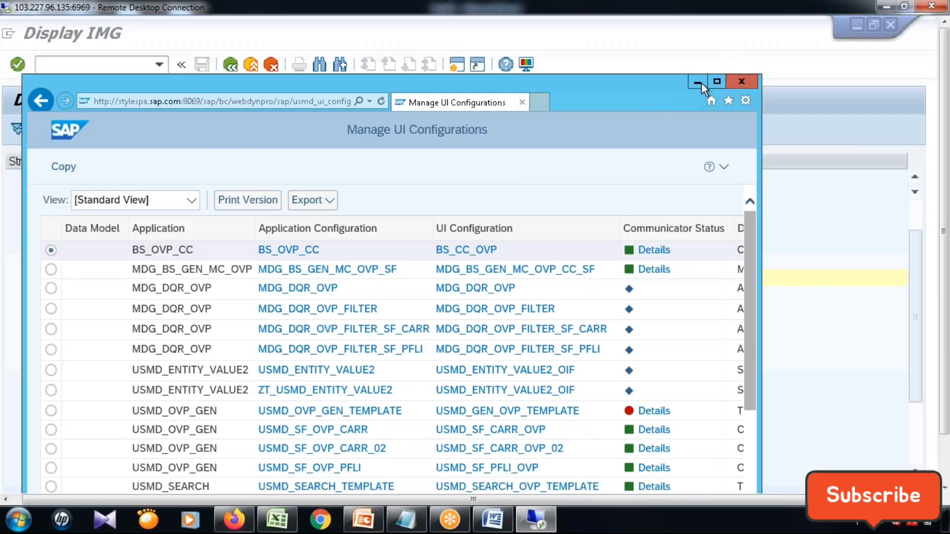
click(715, 81)
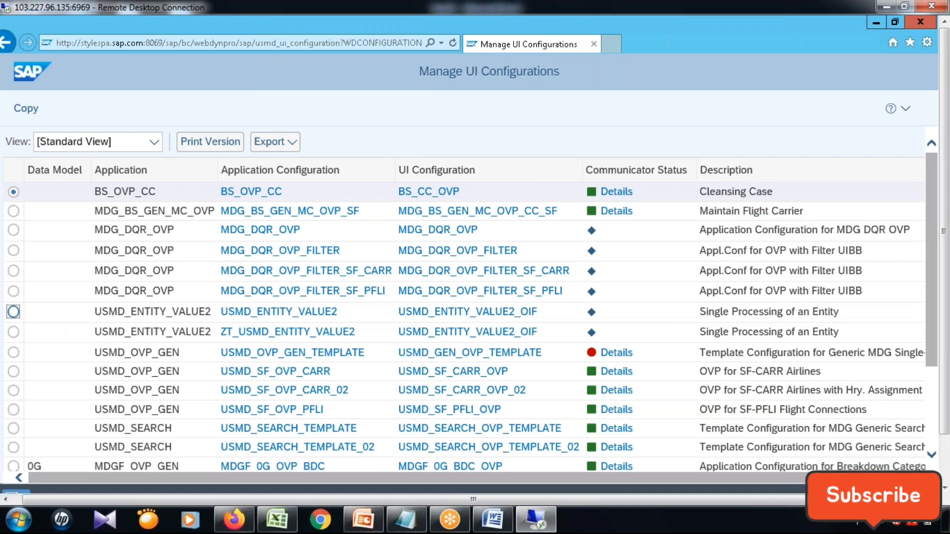
Select the USMD_ENTITY_VALUE2 application configuration and look through the generic UI configurations and those of data model 0G.
click(182, 320)
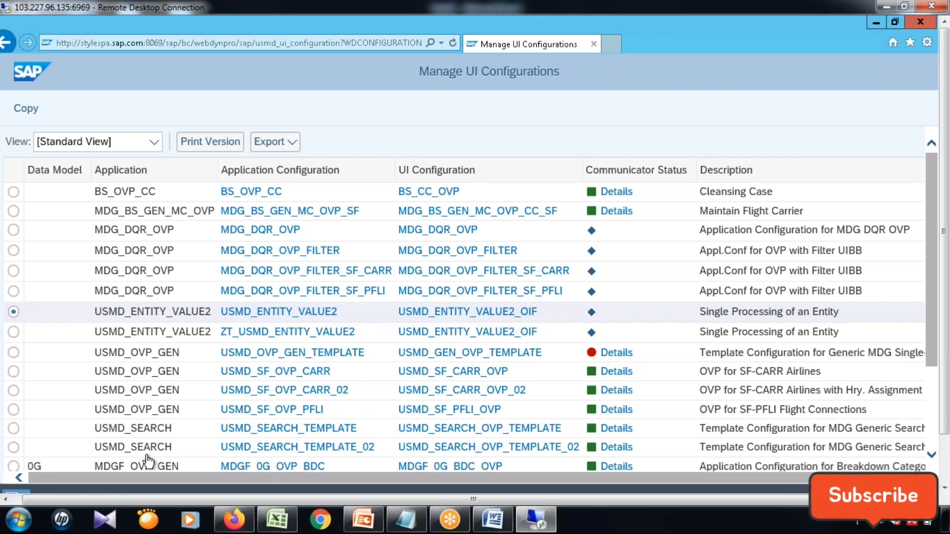
scroll(148, 462, down, 1)
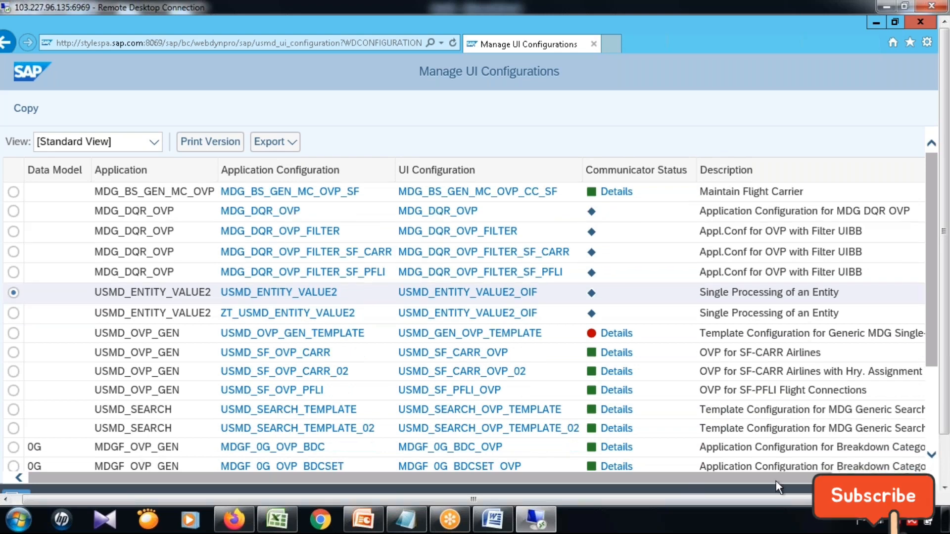
drag(776, 481, 782, 482)
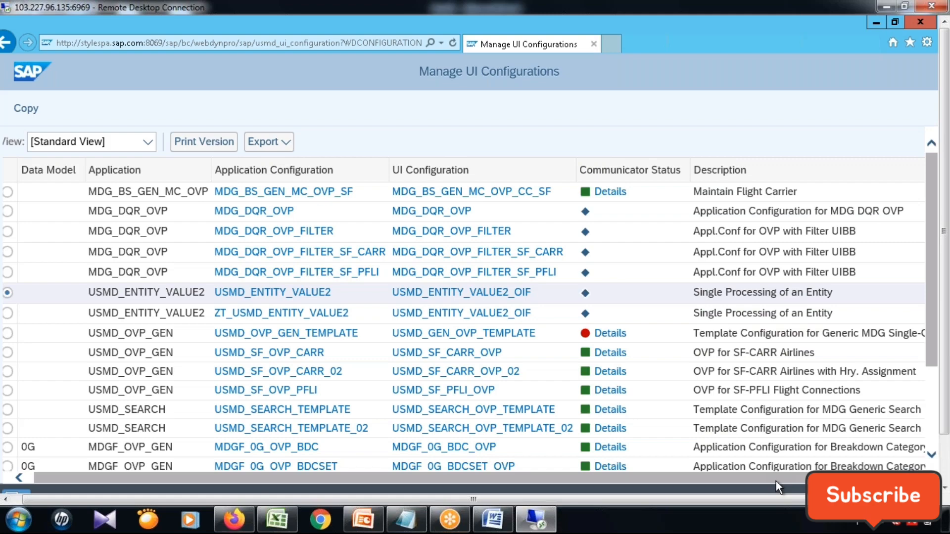
drag(776, 481, 770, 482)
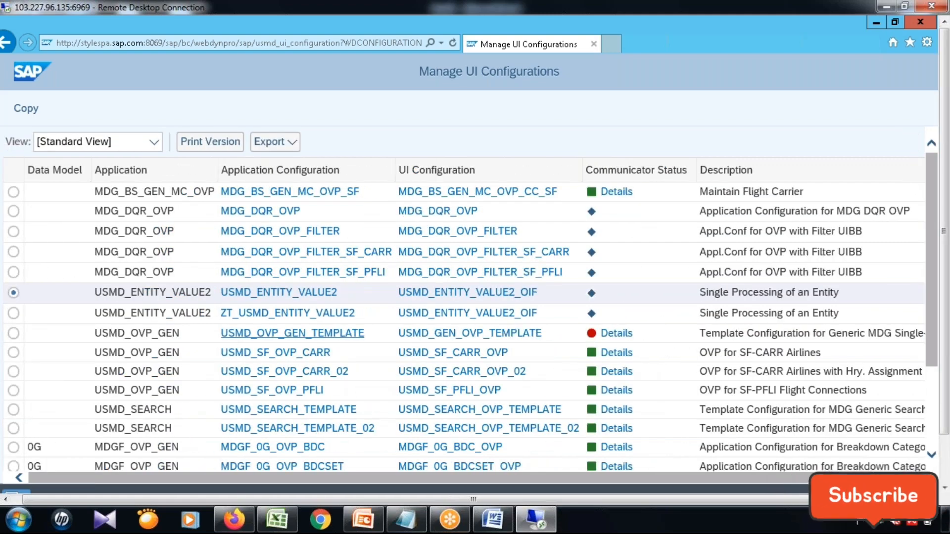
scroll(438, 345, down, 2)
scroll(438, 345, down, 1)
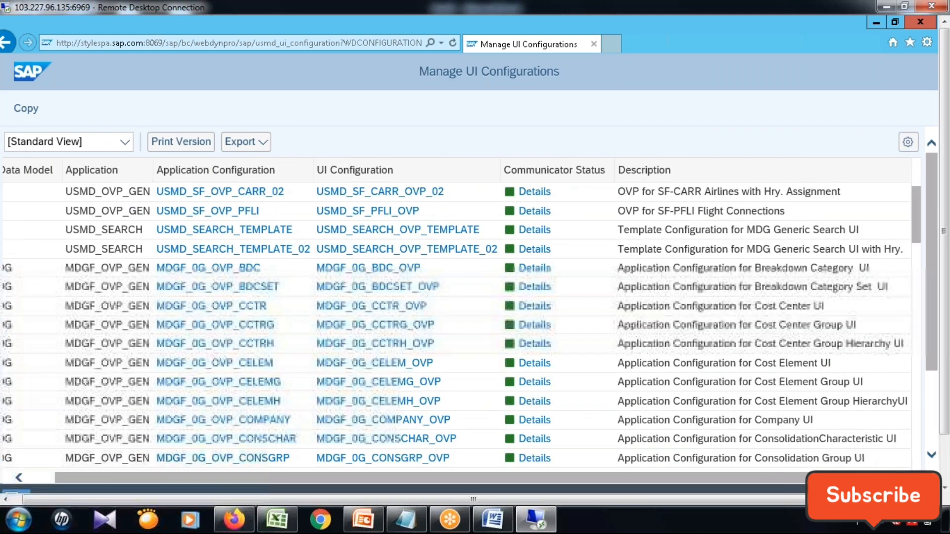
scroll(438, 345, down, 5)
drag(619, 477, 375, 477)
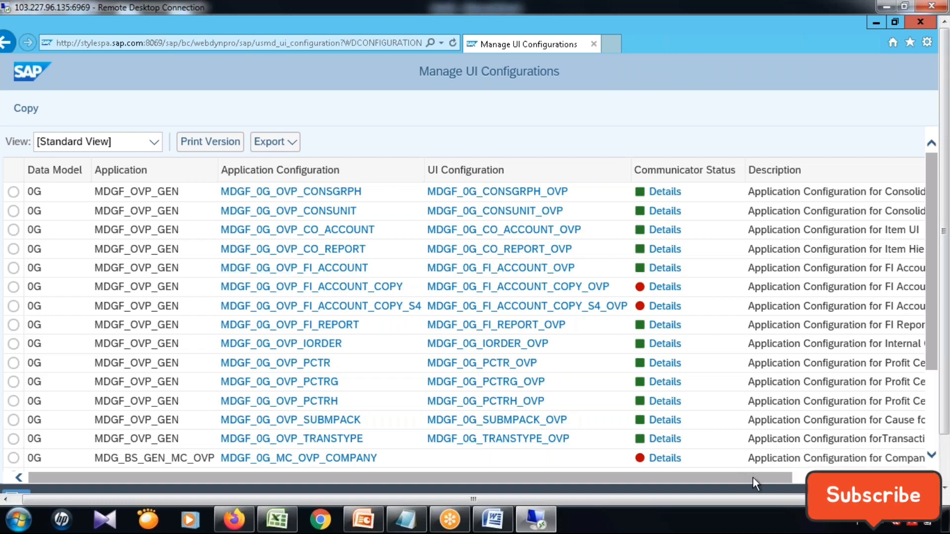
Examine the application configurations, UI configurations and descriptions listed for data model BP.
click(915, 478)
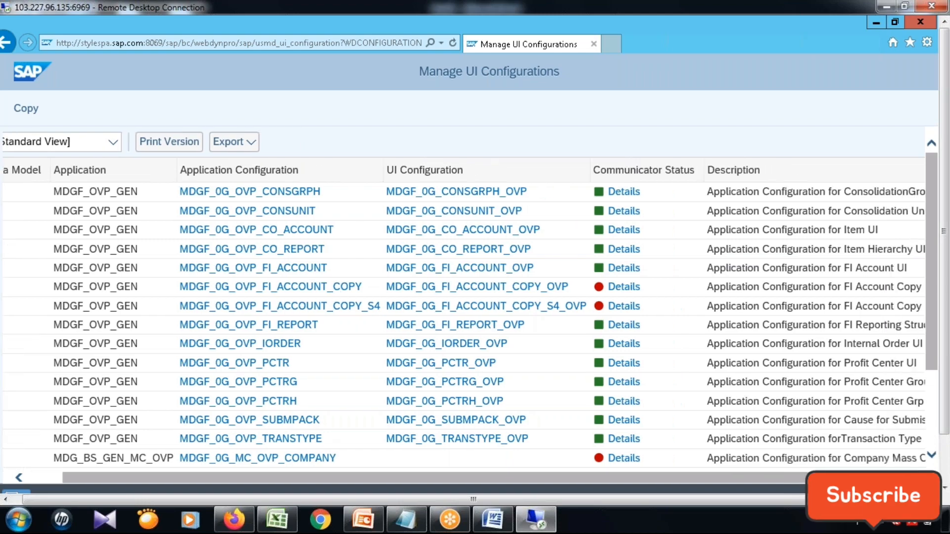
click(913, 478)
drag(916, 285, 917, 362)
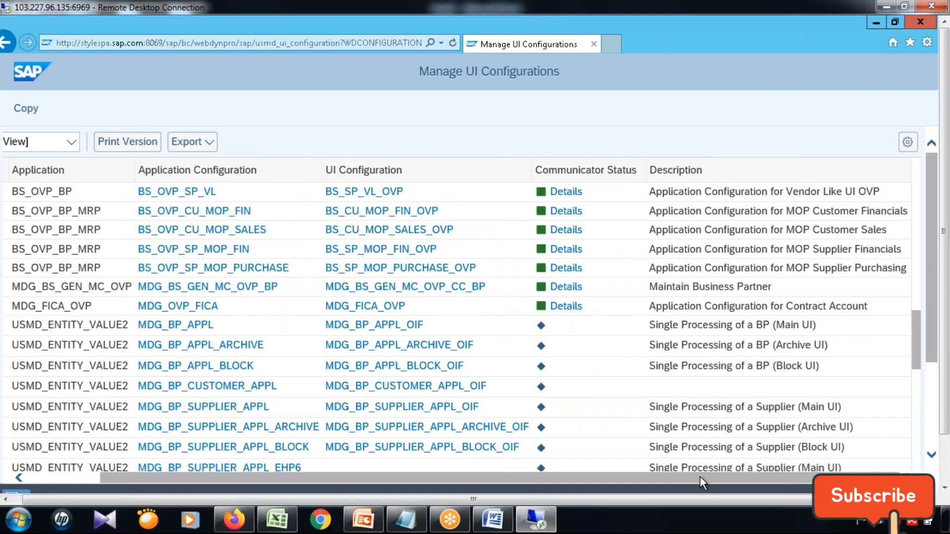
drag(700, 480, 204, 477)
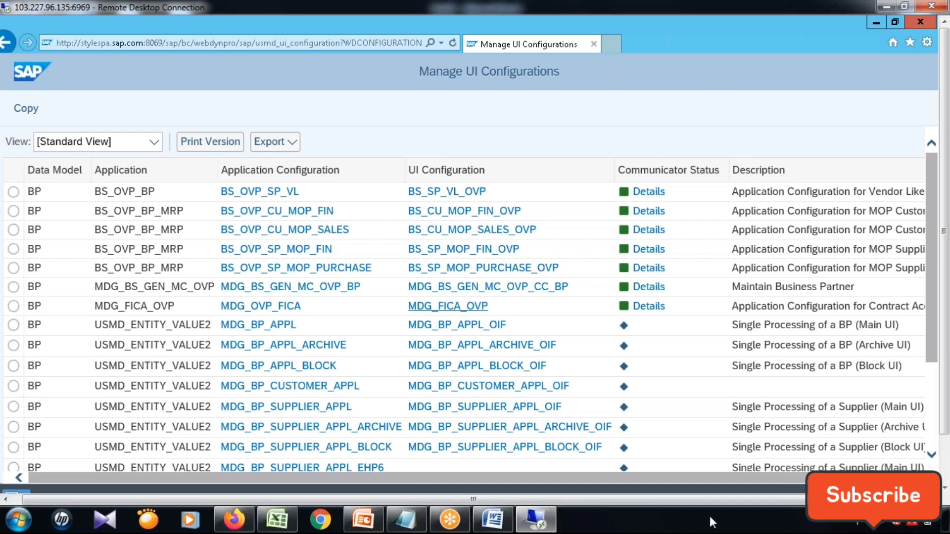
Review the MDG_BS_MAT_MC and MDG_BS_MAT_OVP application configurations of data model MM.
drag(932, 304, 932, 333)
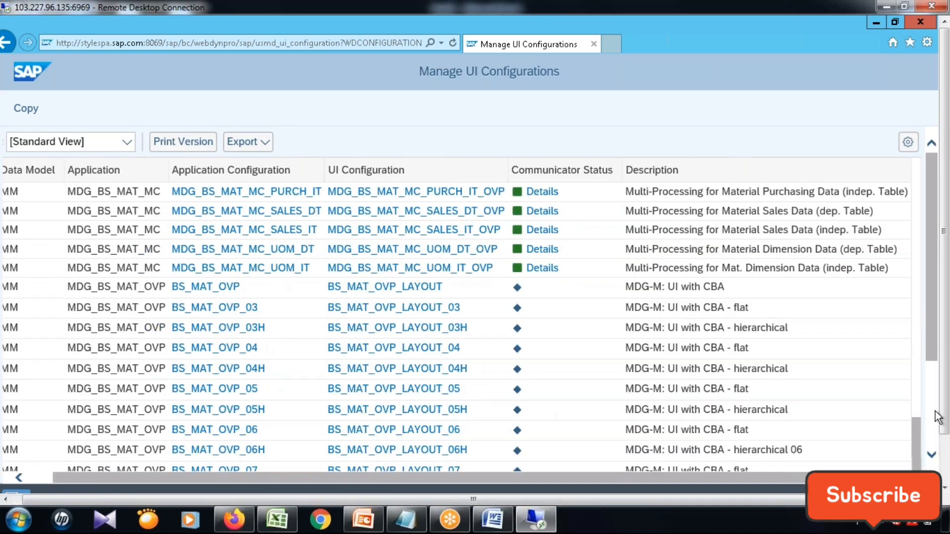
scroll(938, 416, down, 5)
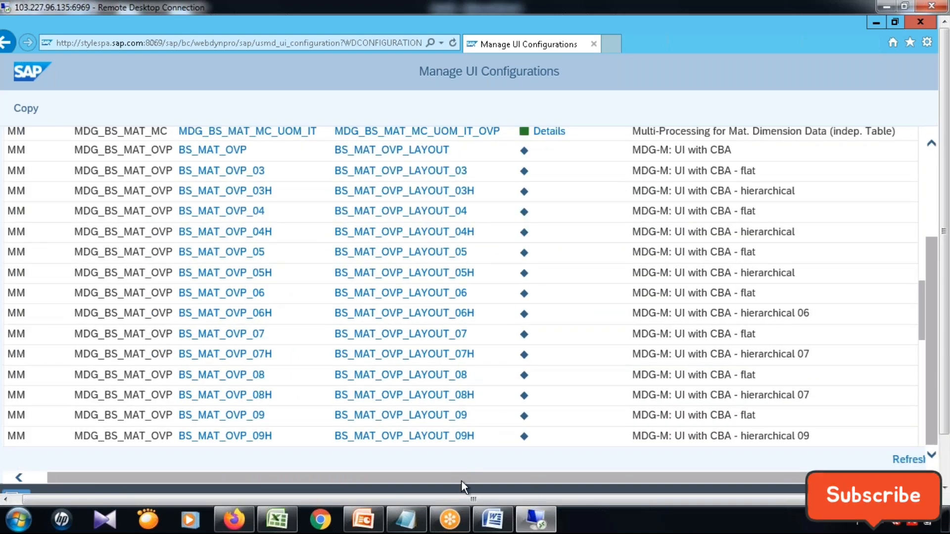
scroll(461, 482, left, 1)
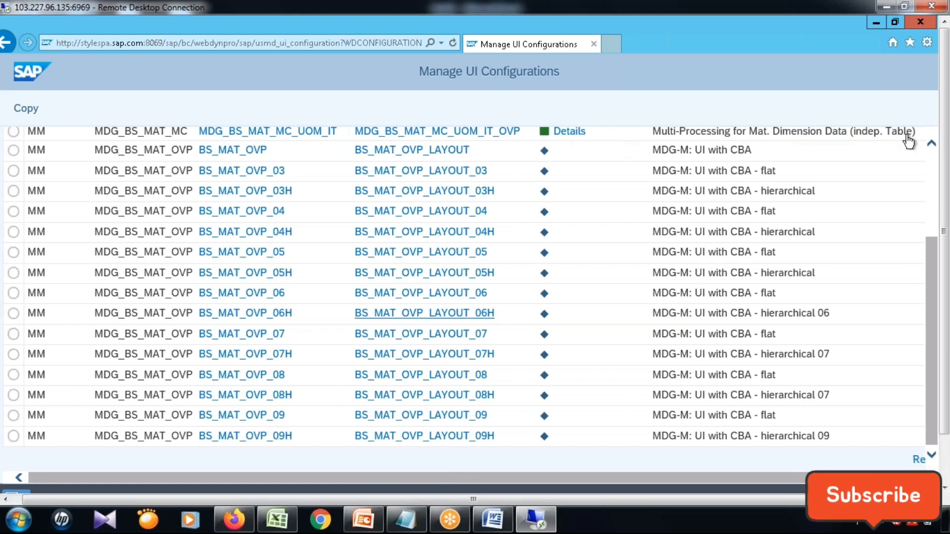
click(932, 153)
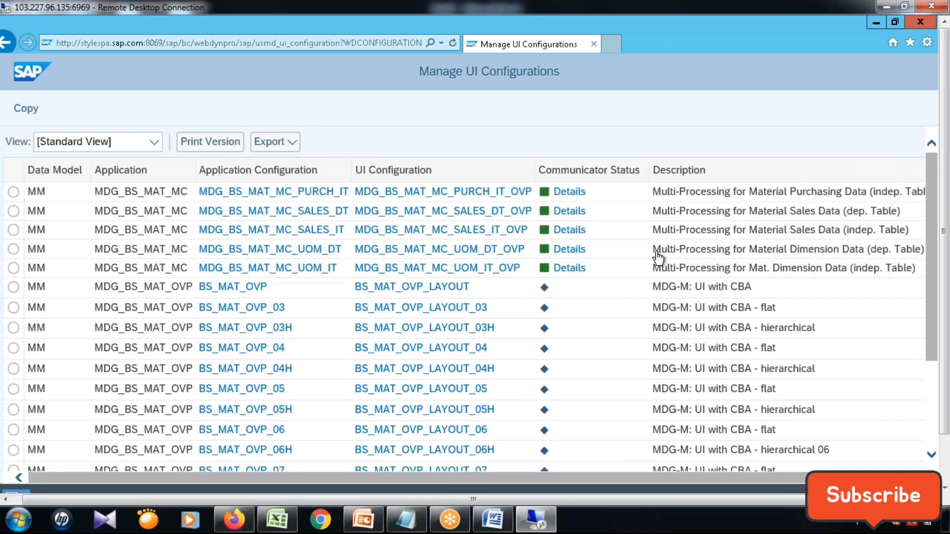
scroll(708, 356, up, 1)
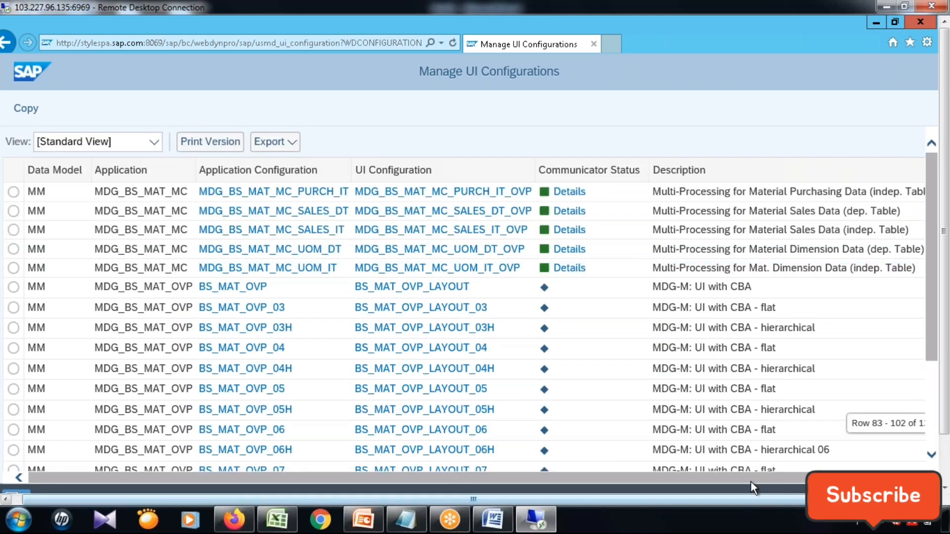
Display the USMD_ENTITY_VALUE2 application configuration and look through its application and general parameters.
scroll(750, 478, right, 1)
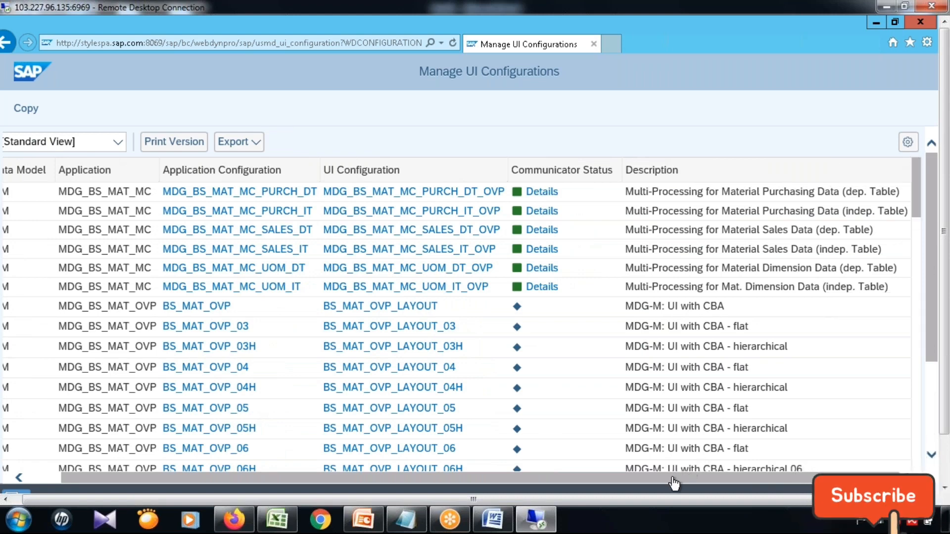
scroll(352, 477, left, 1)
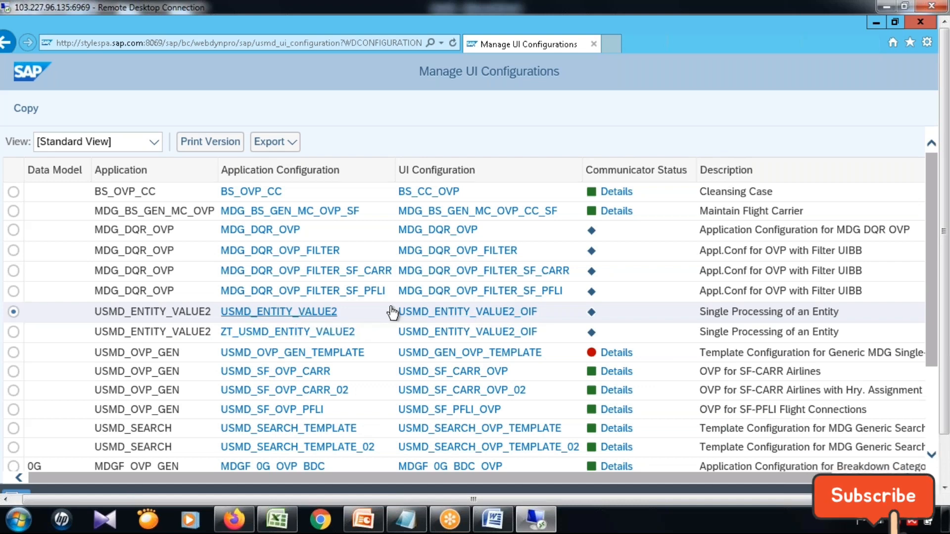
click(307, 312)
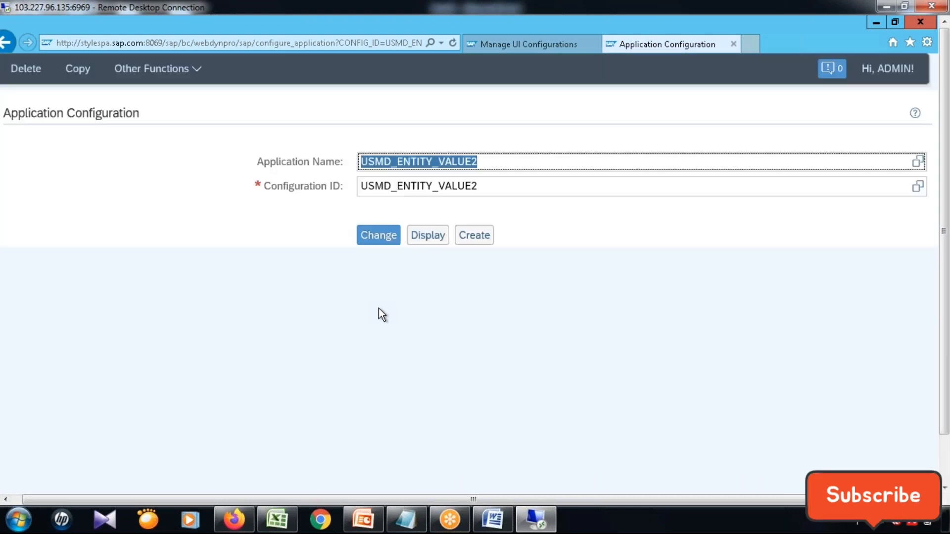
click(428, 238)
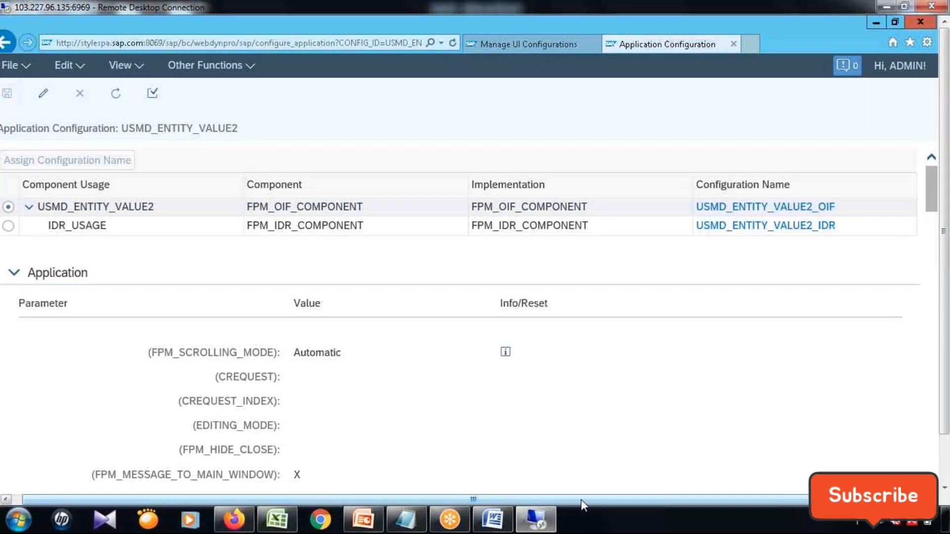
scroll(575, 352, down, 10)
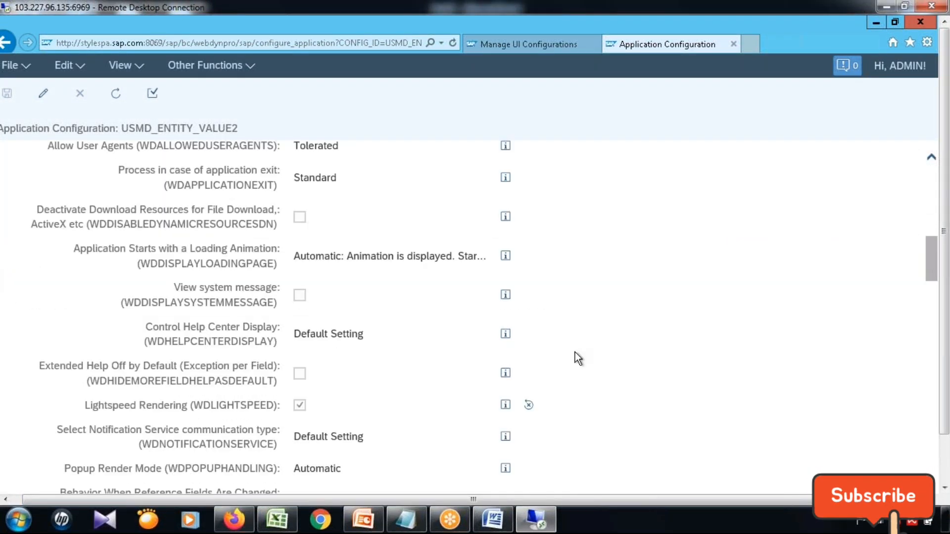
scroll(575, 352, up, 3)
drag(932, 263, 926, 207)
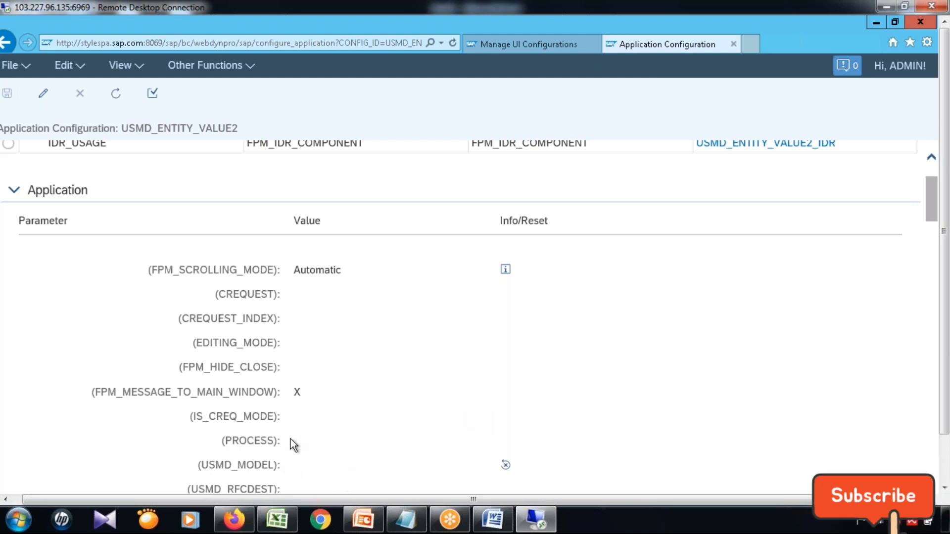
scroll(792, 267, up, 2)
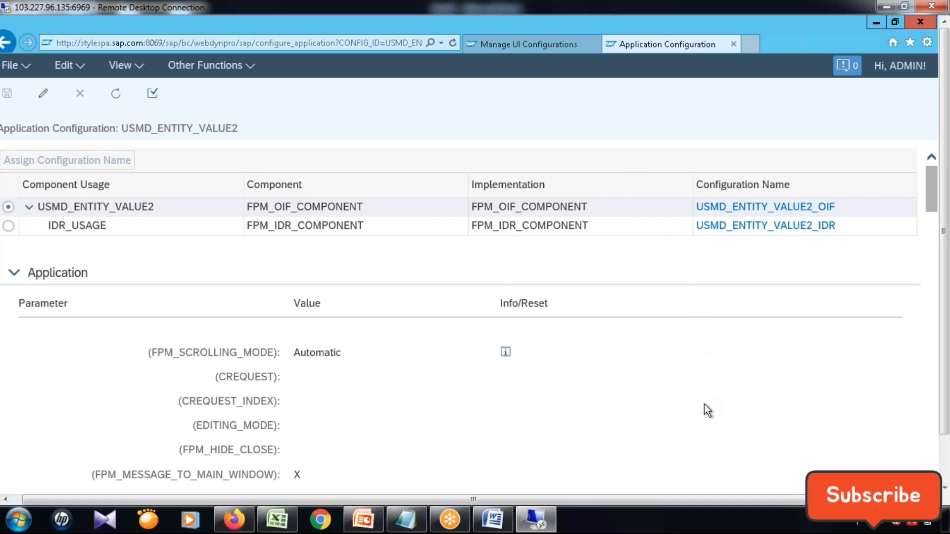
click(252, 67)
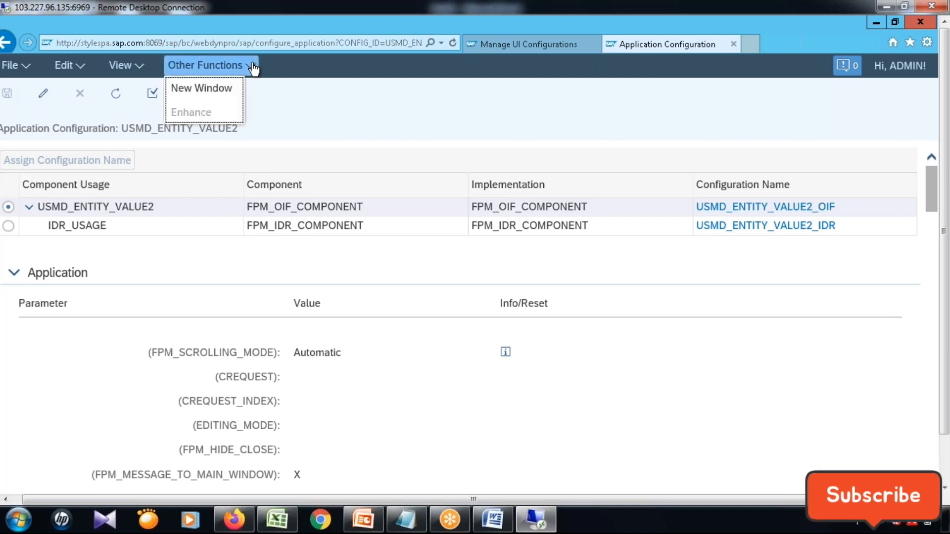
click(294, 91)
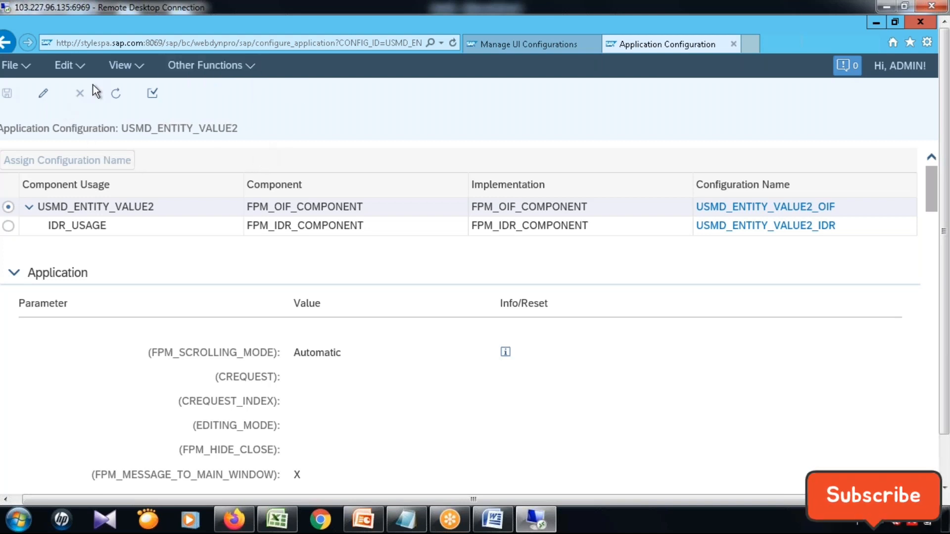
click(132, 68)
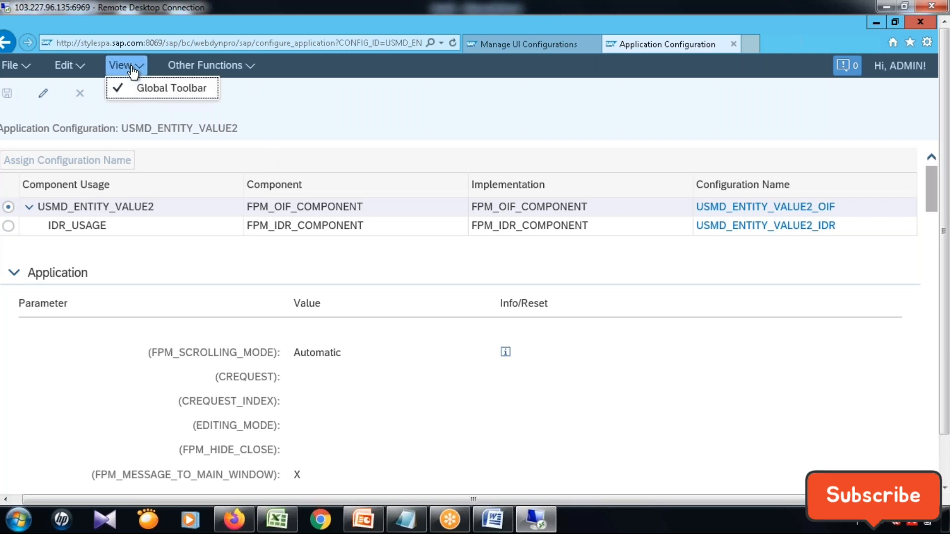
click(283, 115)
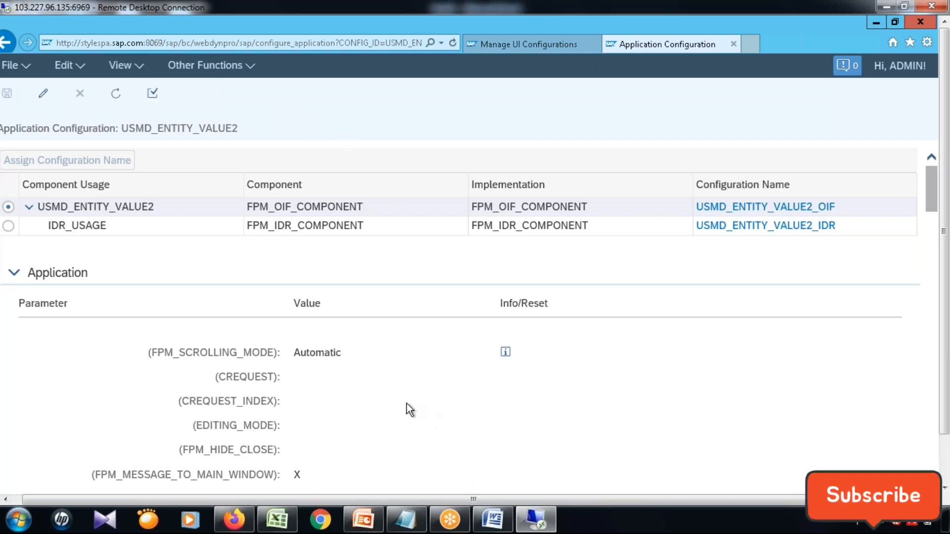
drag(613, 498, 530, 504)
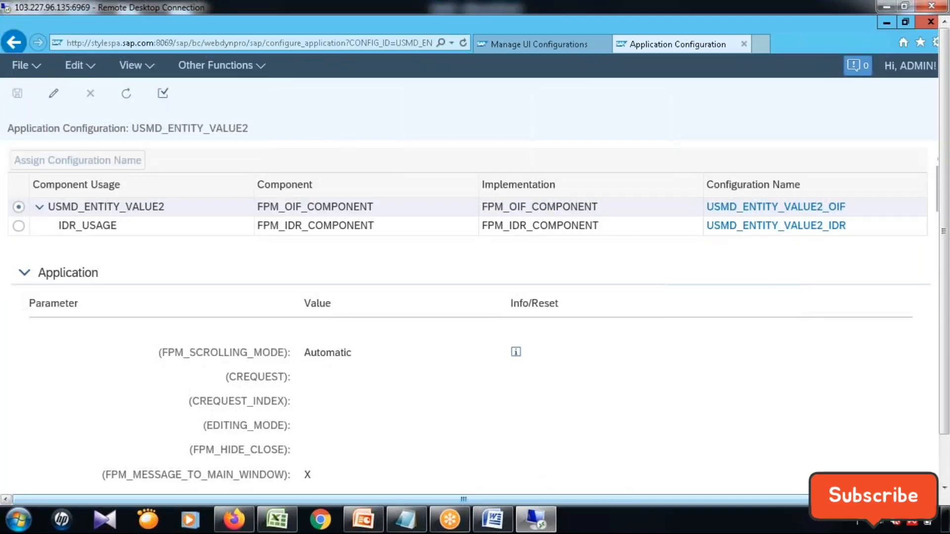
click(26, 65)
click(80, 65)
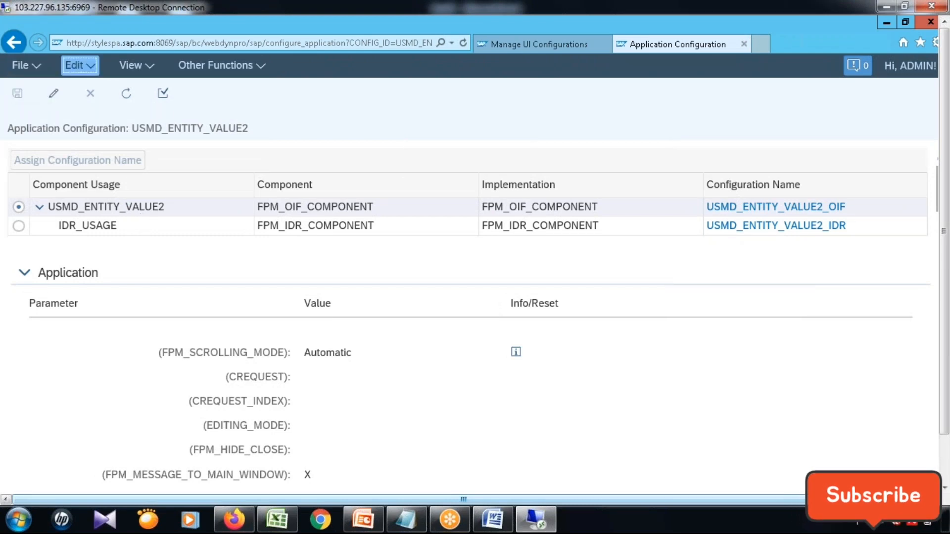
click(80, 65)
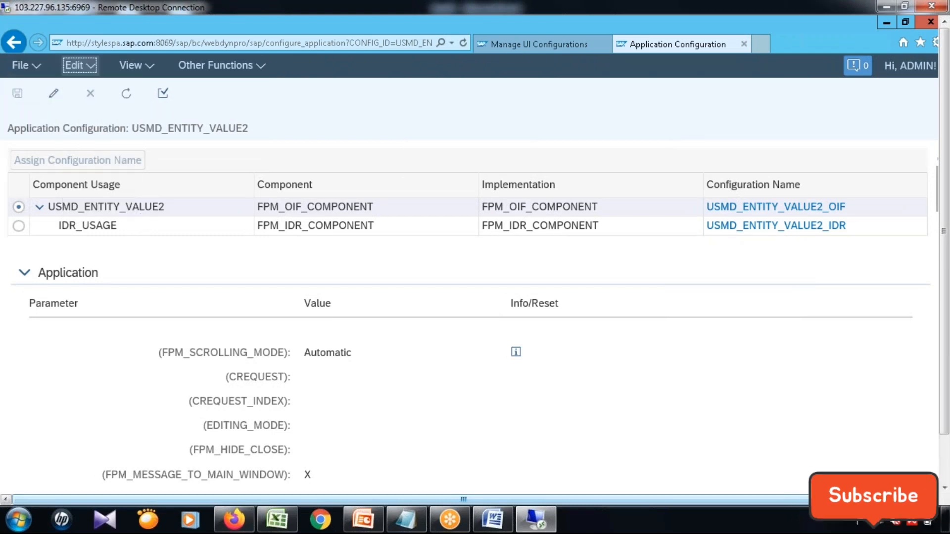
click(149, 70)
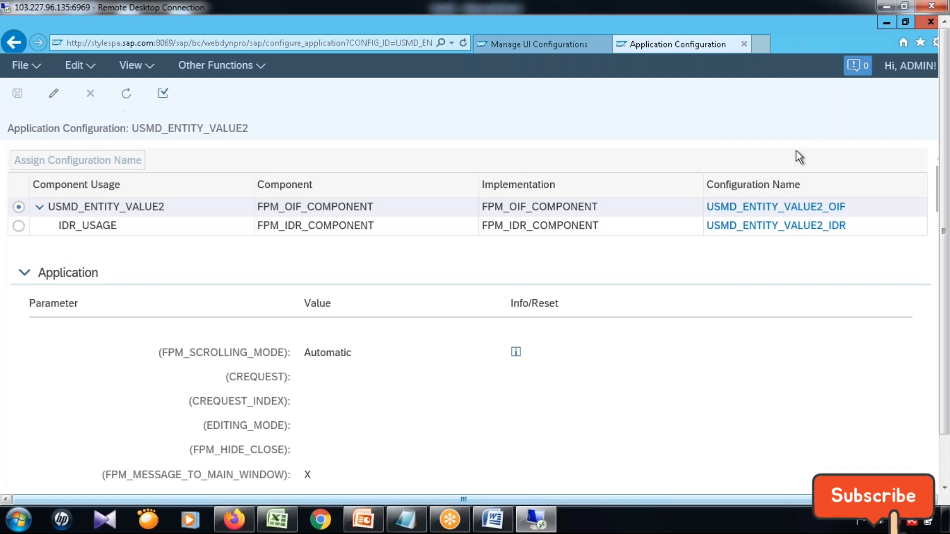
click(262, 72)
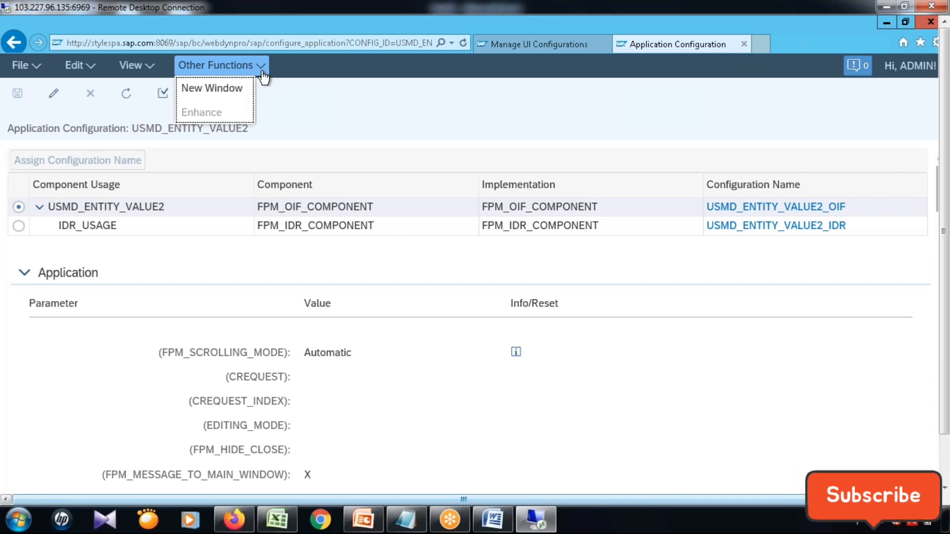
click(369, 111)
click(63, 96)
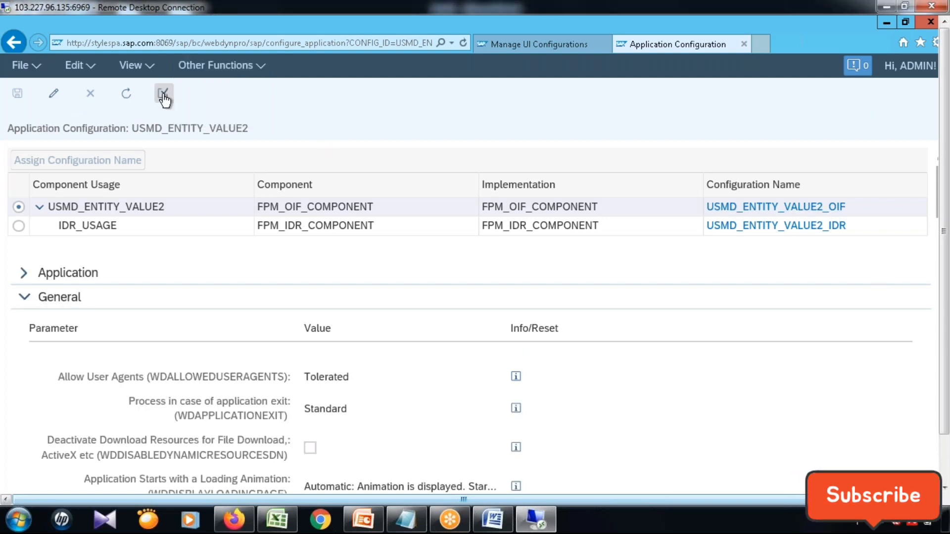
click(88, 68)
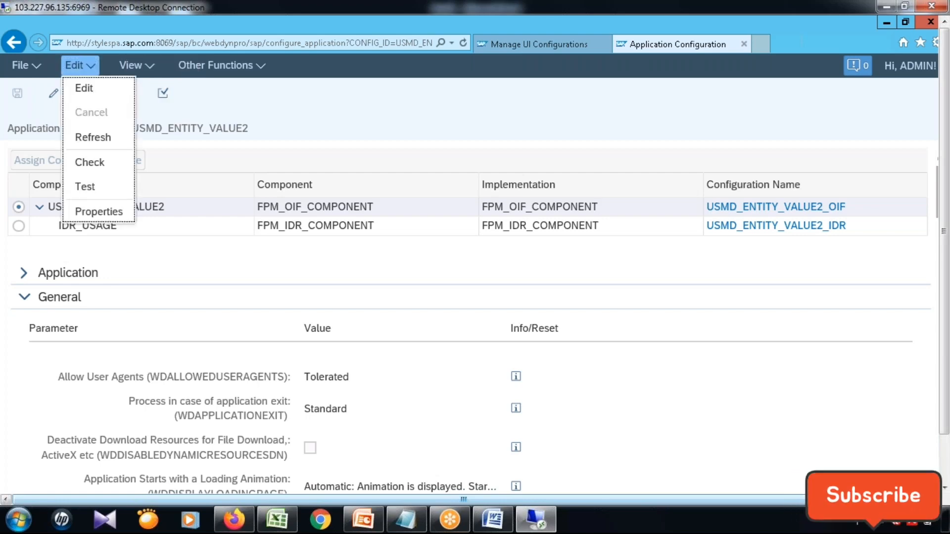
click(146, 68)
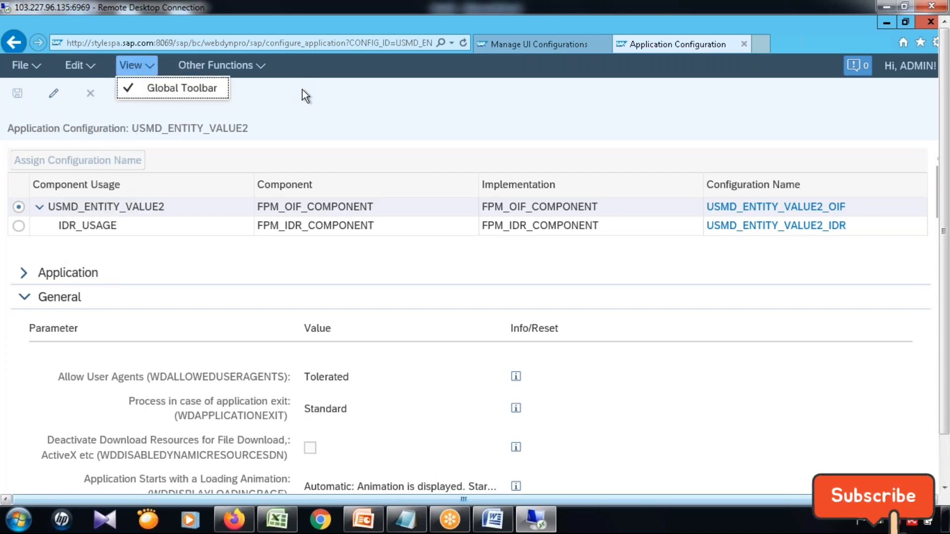
click(55, 95)
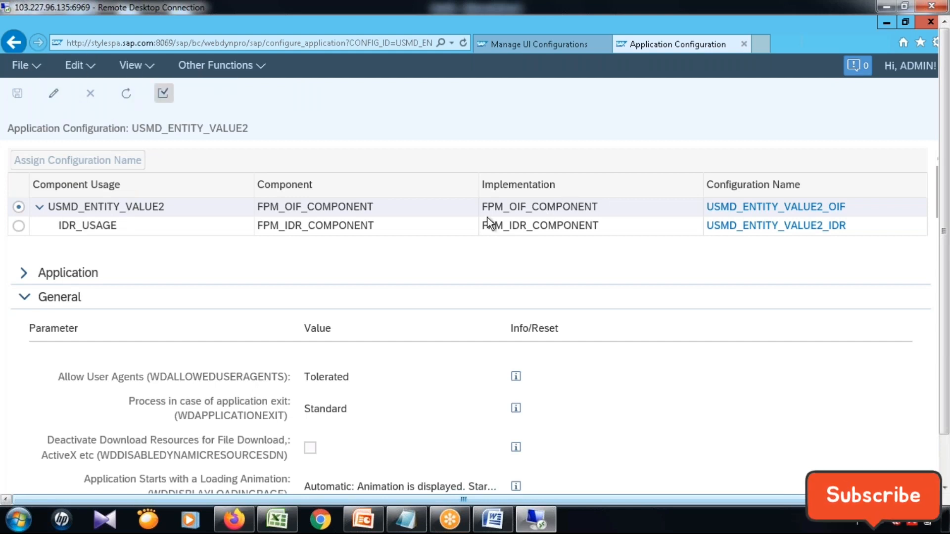
click(23, 274)
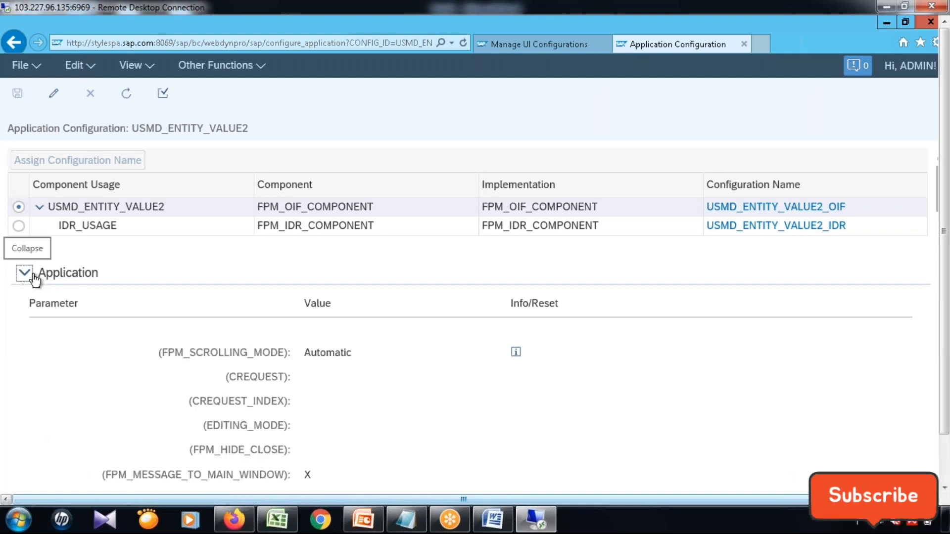
Open the USMD_ENTITY_VALUE2_OIF component configuration and launch Deep-Copy for it in a maximized window.
click(810, 211)
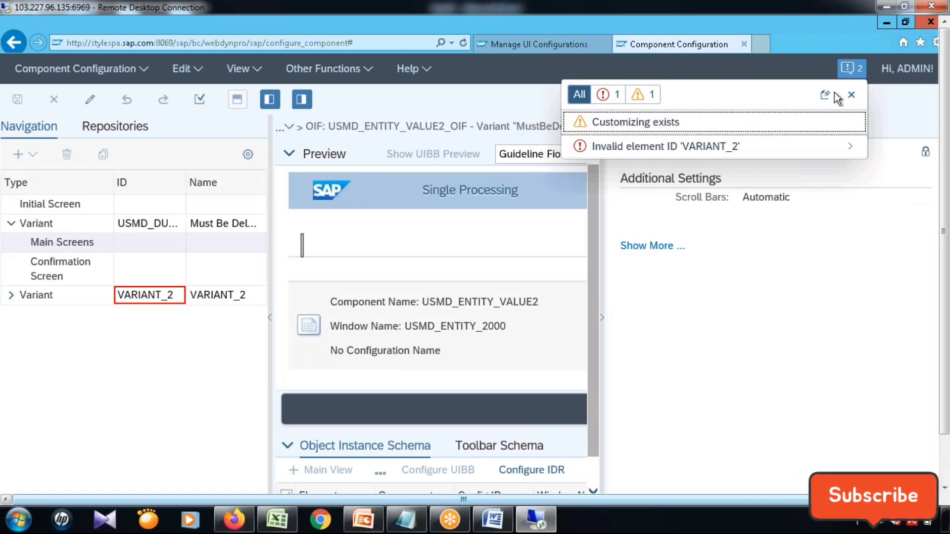
click(851, 94)
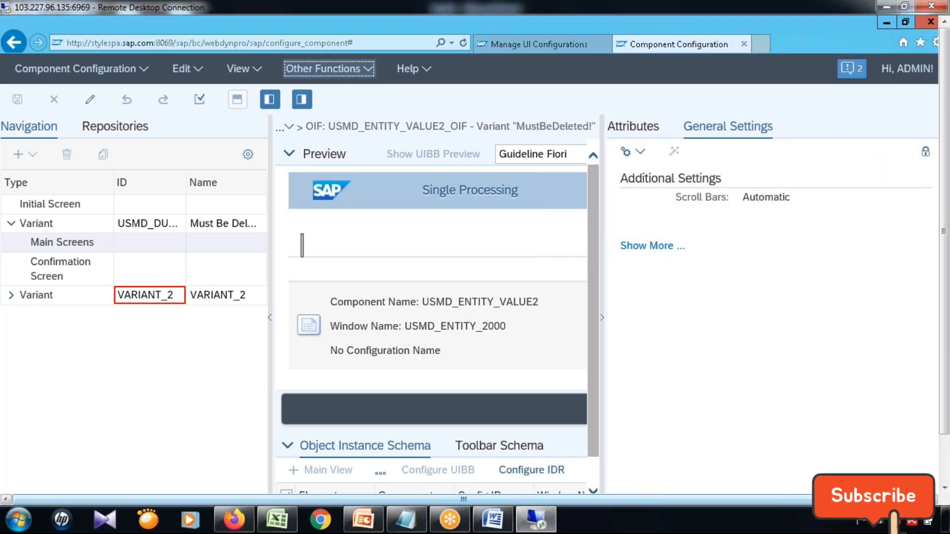
click(364, 72)
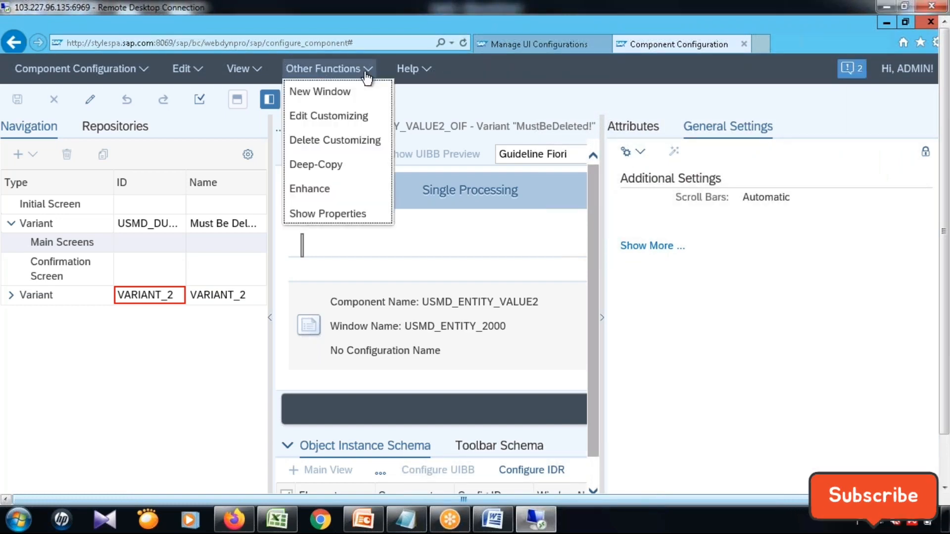
click(338, 166)
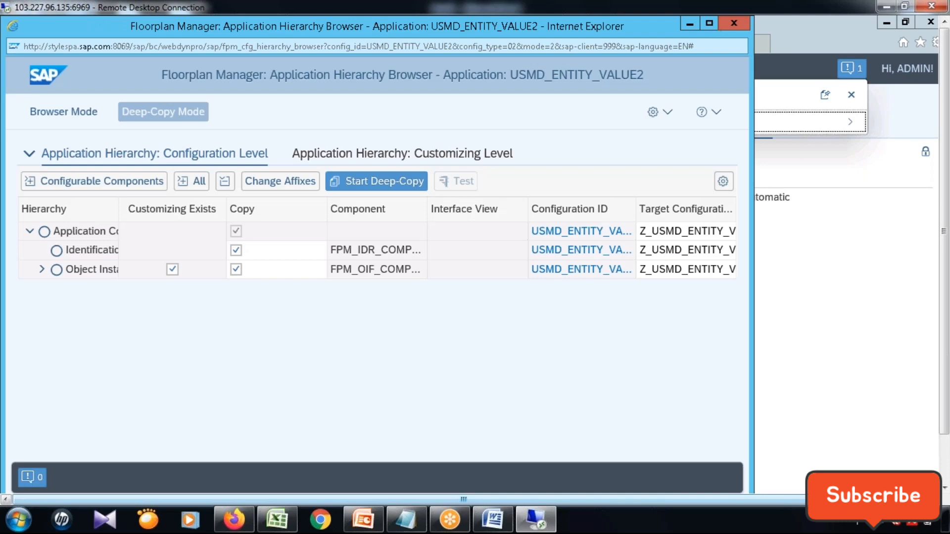
double_click(600, 23)
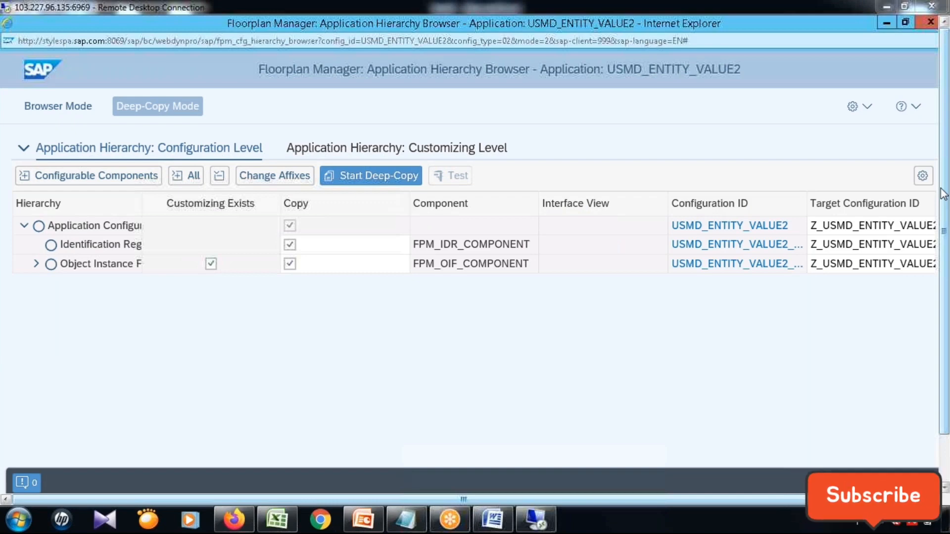
Change the prefix of the target configuration IDs to Z6.
click(273, 177)
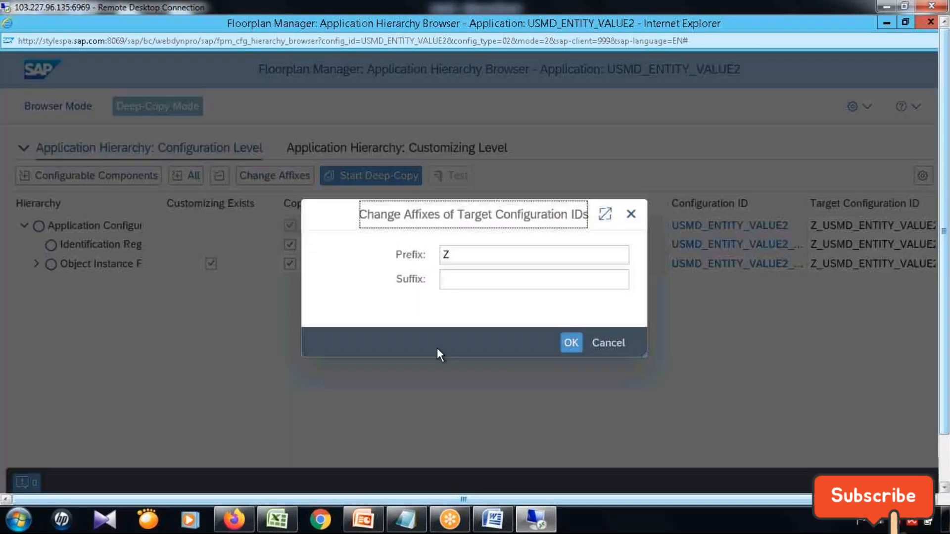
click(462, 253)
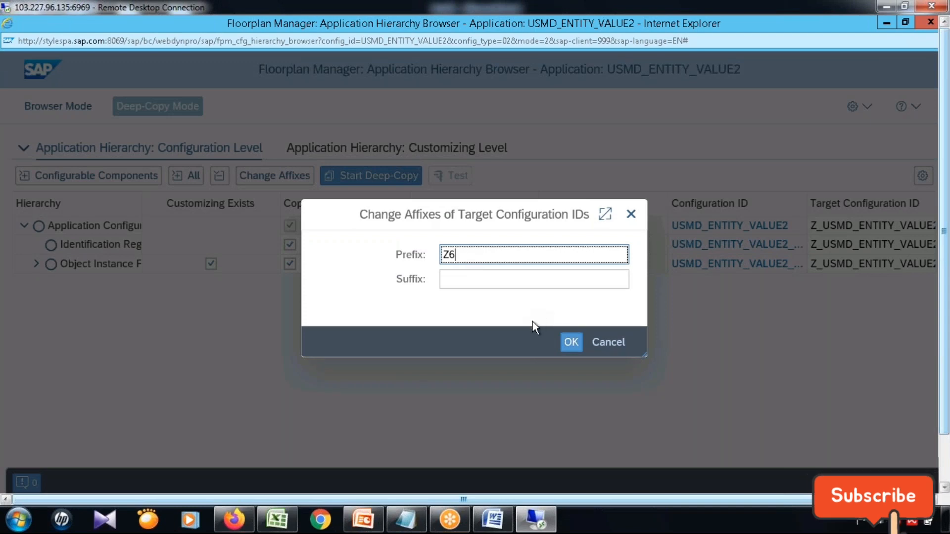
click(571, 341)
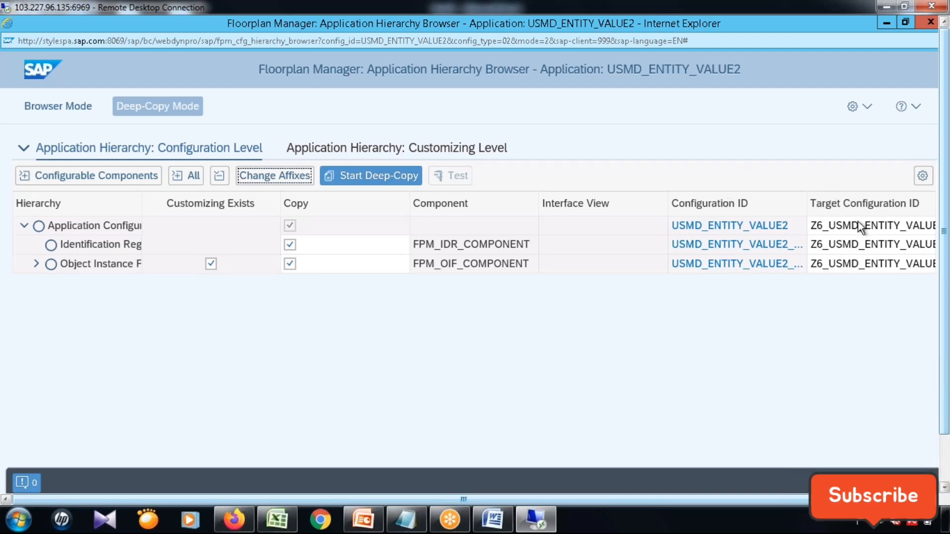
Run the deep-copy of the USMD_ENTITY_VALUE2 application configuration and save the copied objects as local objects.
click(382, 177)
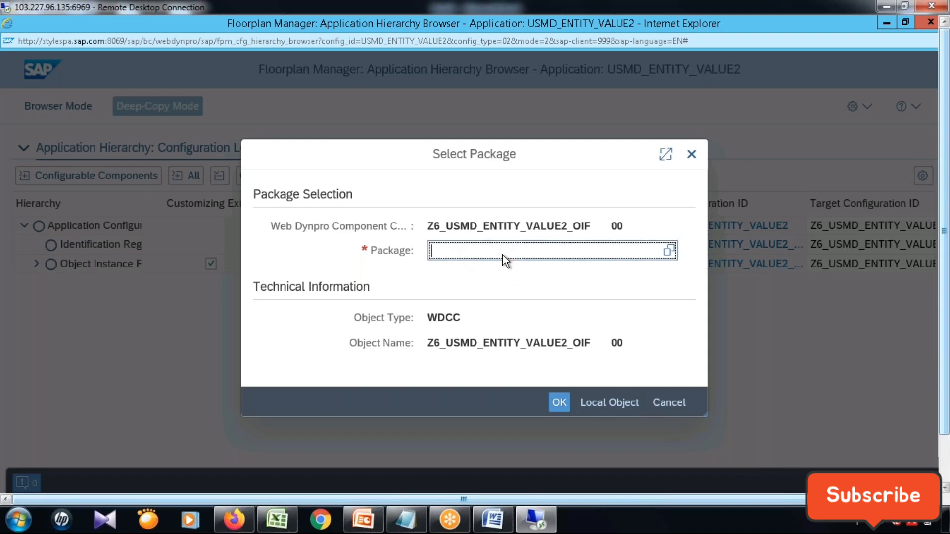
click(602, 402)
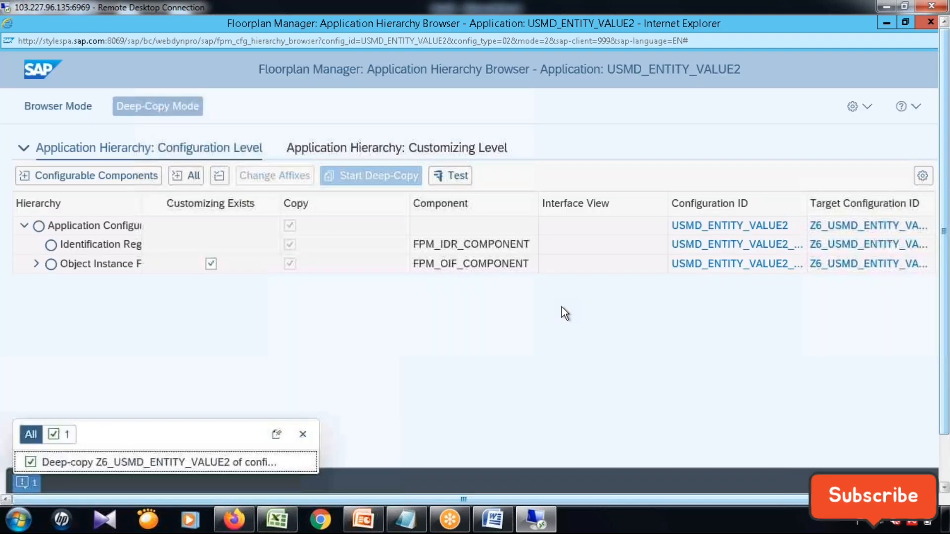
click(562, 307)
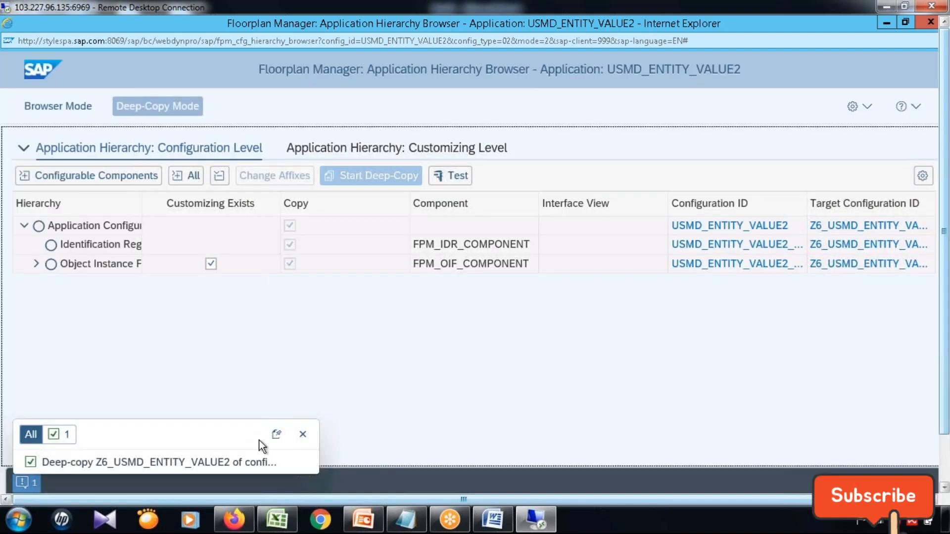
Open the copied Z6_USMD_ENTITY_VALUE2 application configuration in a maximized window and highlight its name.
click(878, 228)
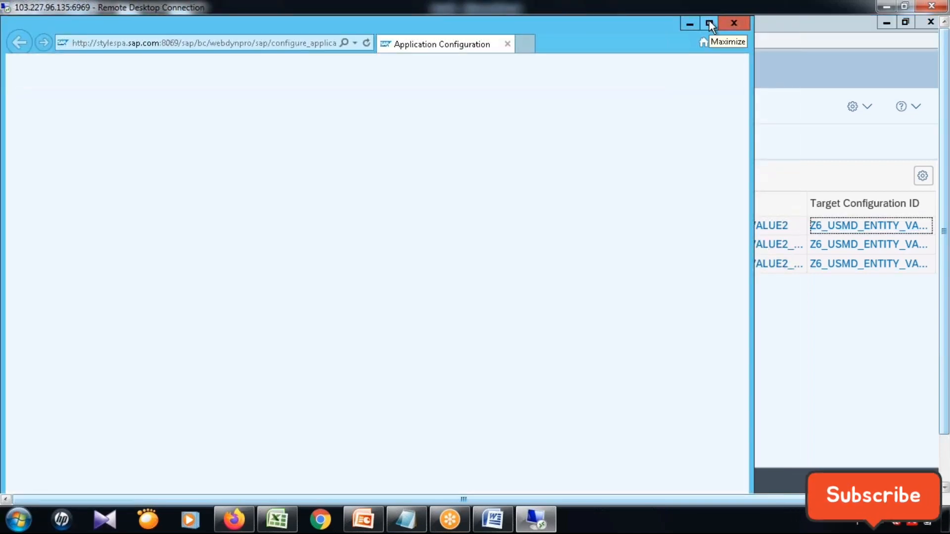
click(708, 23)
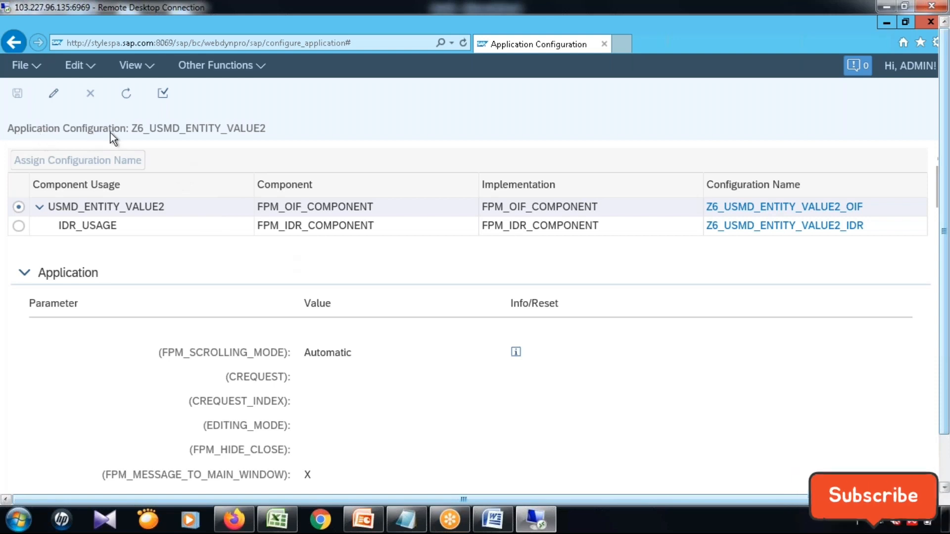
double_click(278, 130)
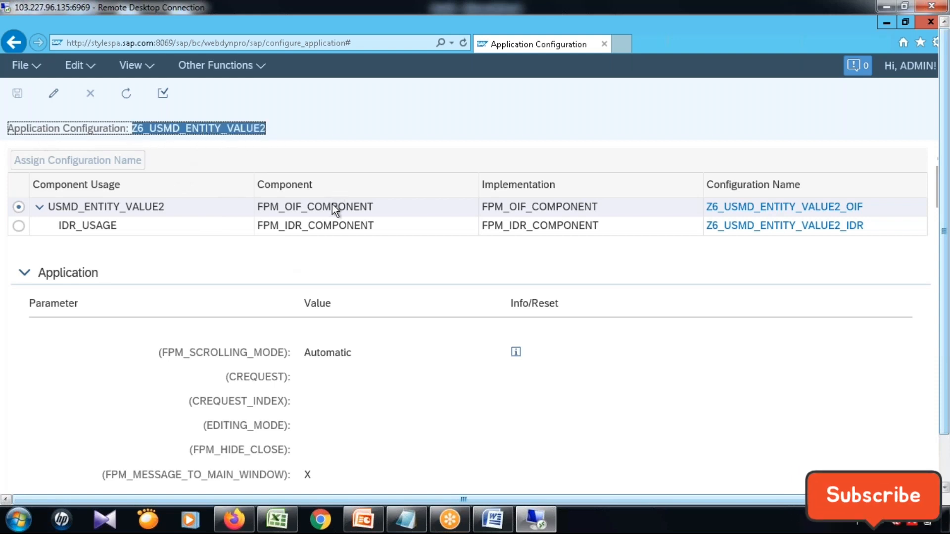
Edit the Z6_USMD_ENTITY_VALUE2 application configuration, set its USMD_MODEL parameter to Z6, and save it.
click(195, 147)
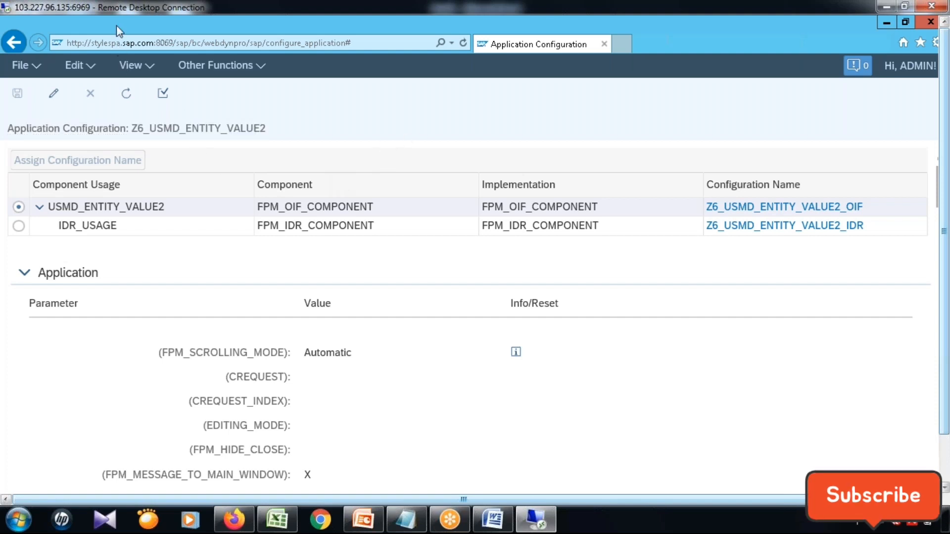
click(53, 94)
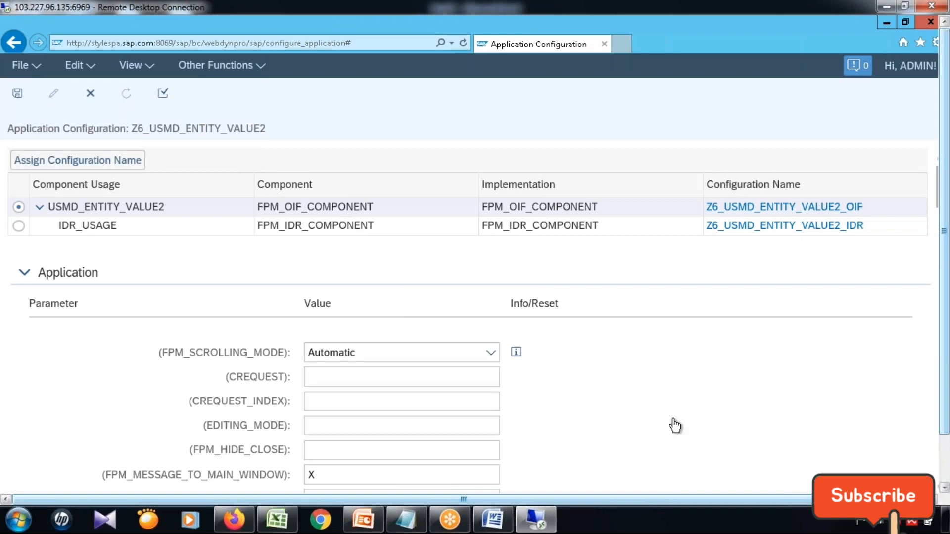
scroll(671, 426, down, 4)
click(341, 328)
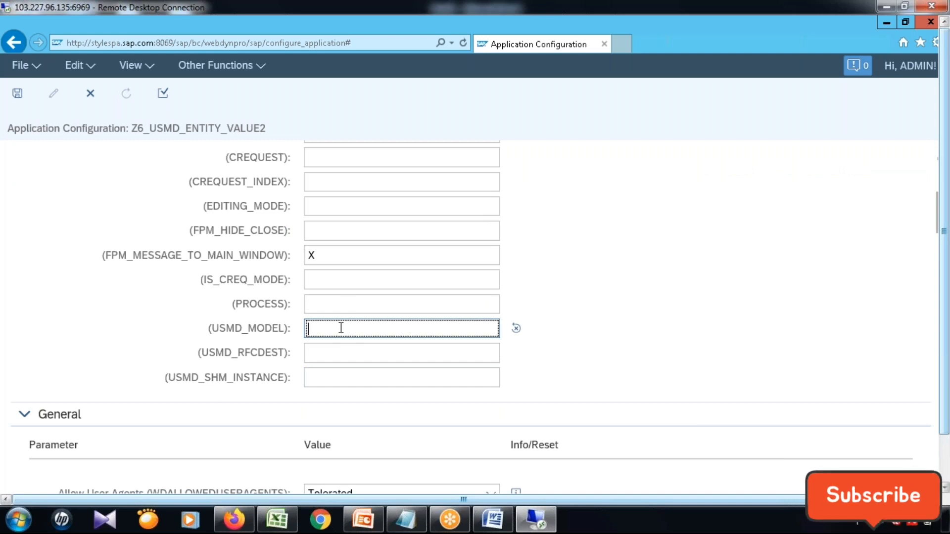
text(Z6)
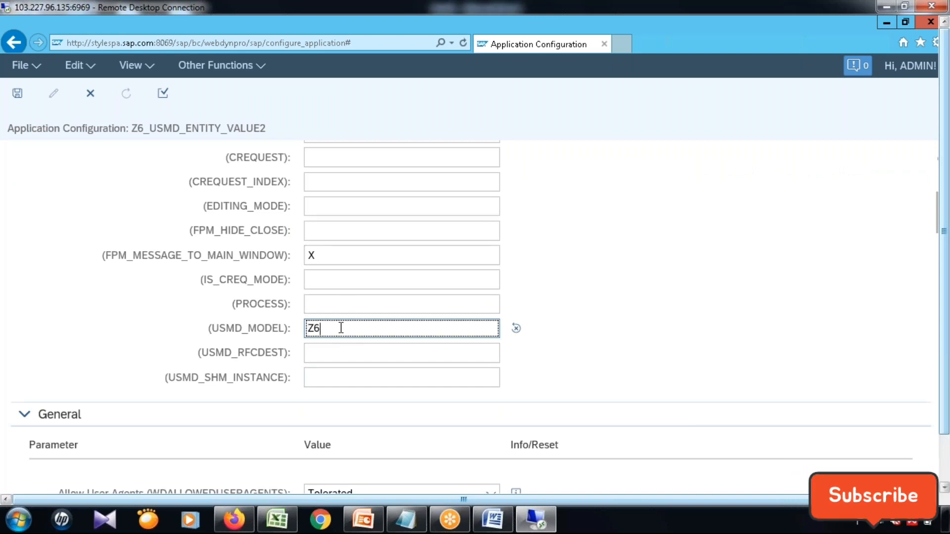
click(578, 275)
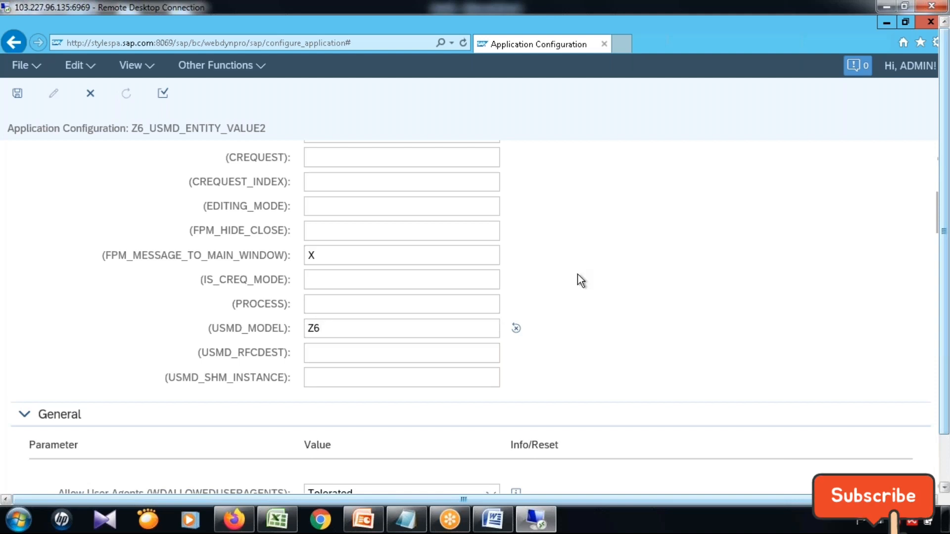
click(18, 95)
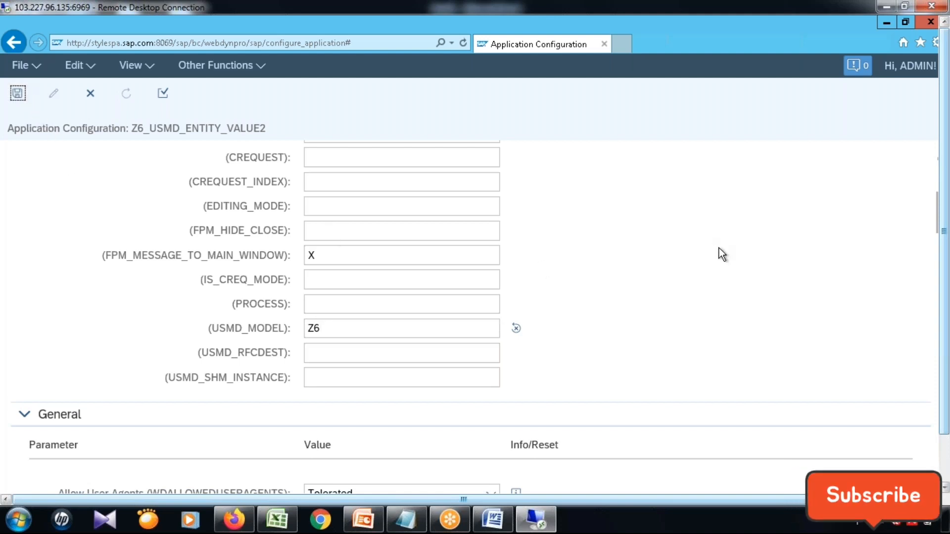
Open the Z6_USMD_ENTITY_VALUE2_OIF component configuration, expand the VARIANT_2 variant, and widen the preview area.
scroll(762, 243, up, 5)
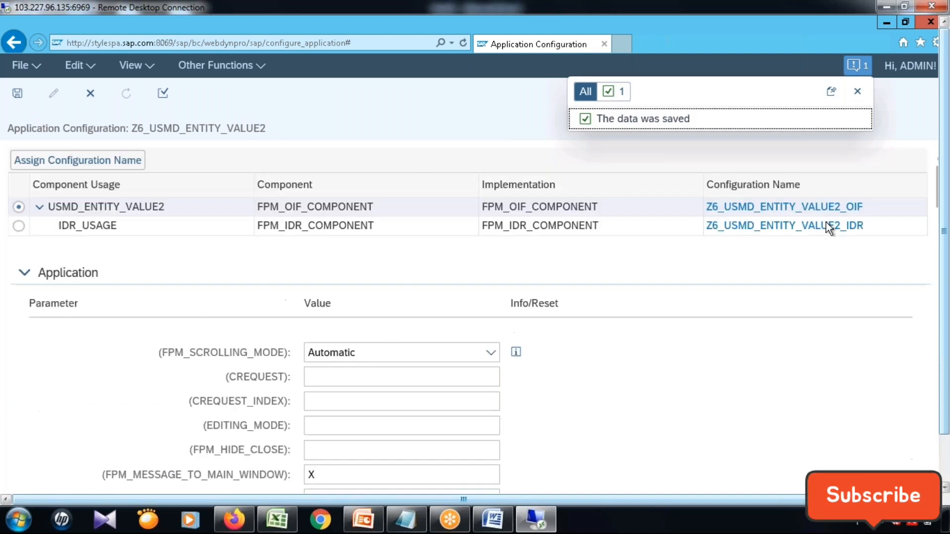
click(834, 209)
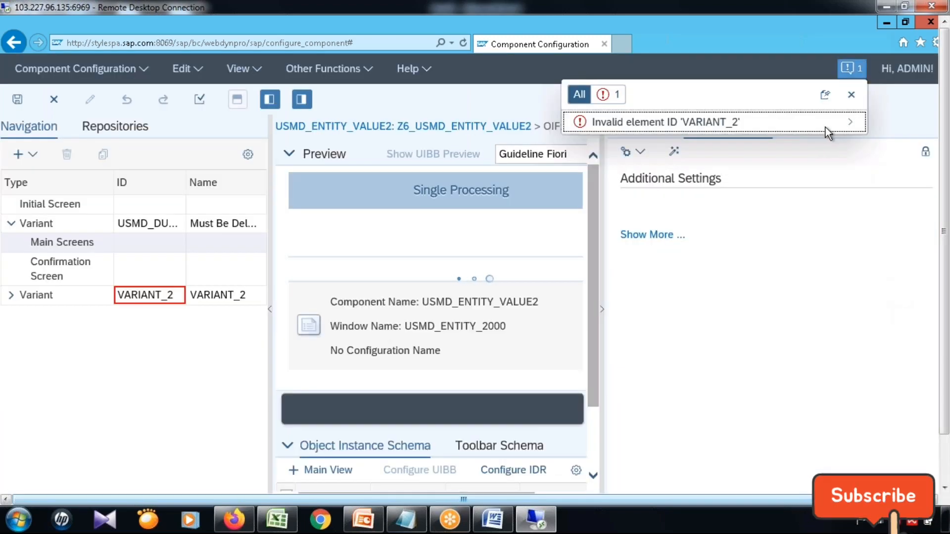
click(851, 95)
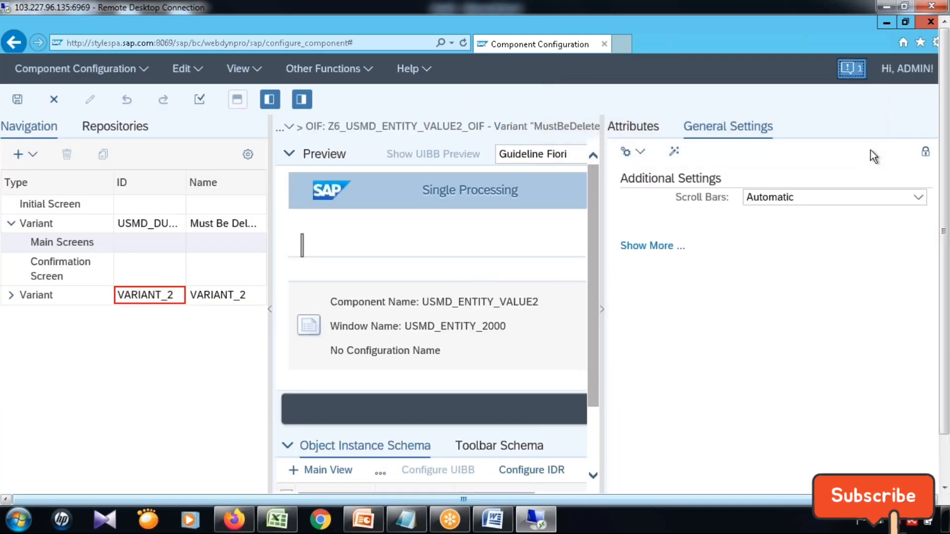
click(11, 298)
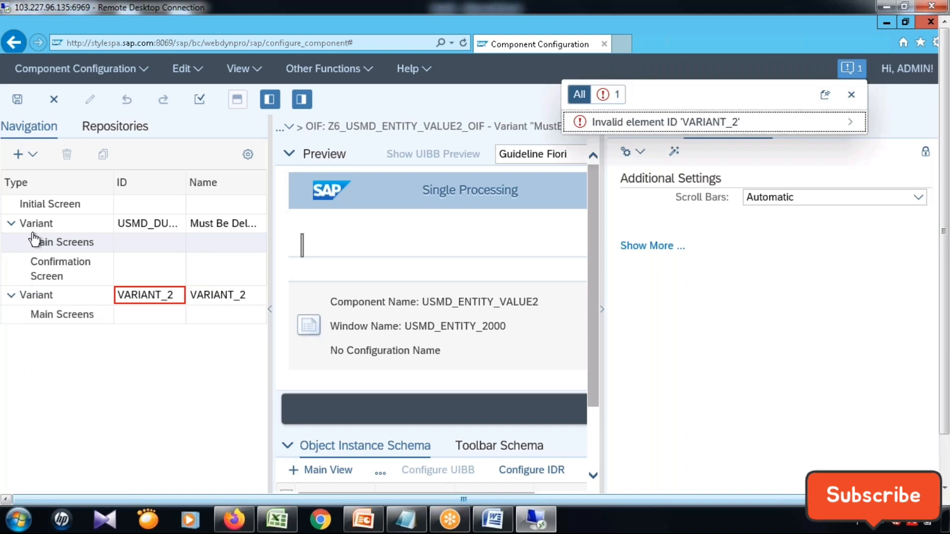
click(32, 296)
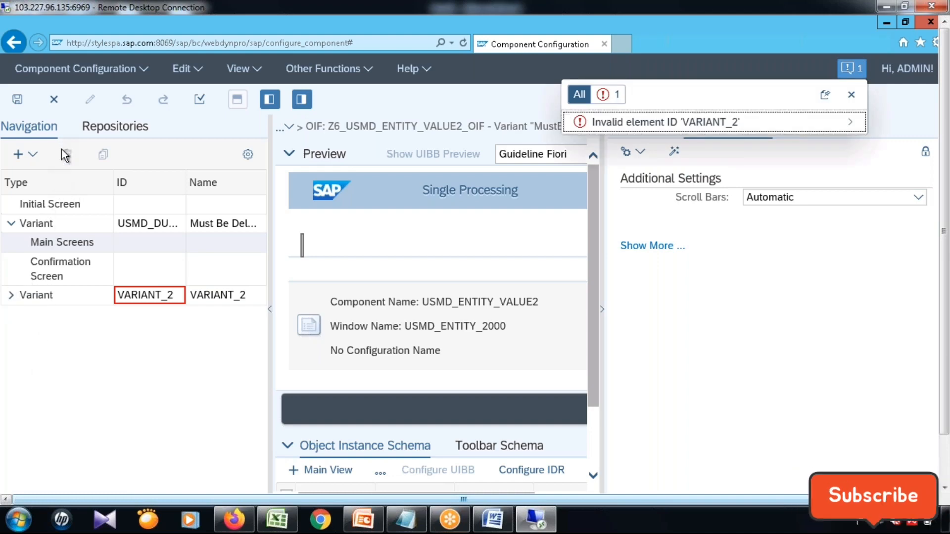
click(11, 296)
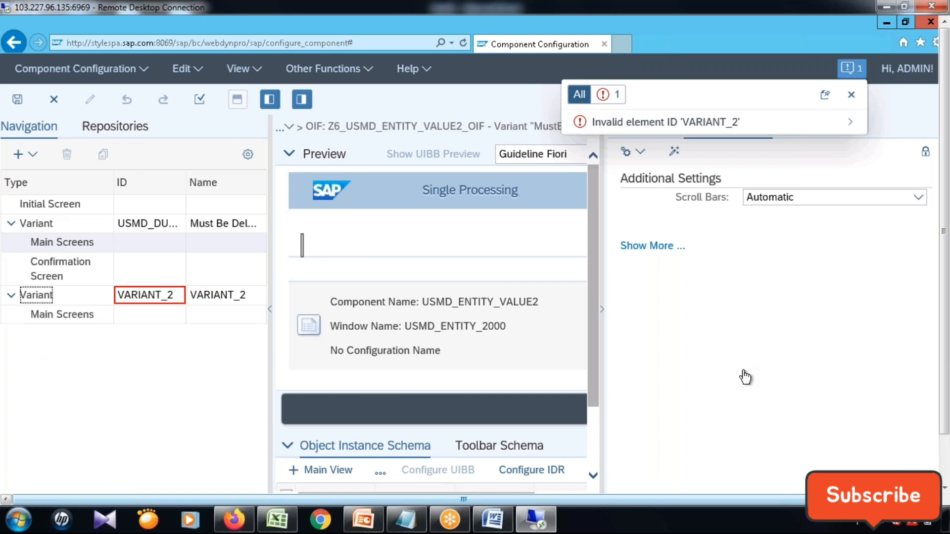
drag(602, 311, 753, 341)
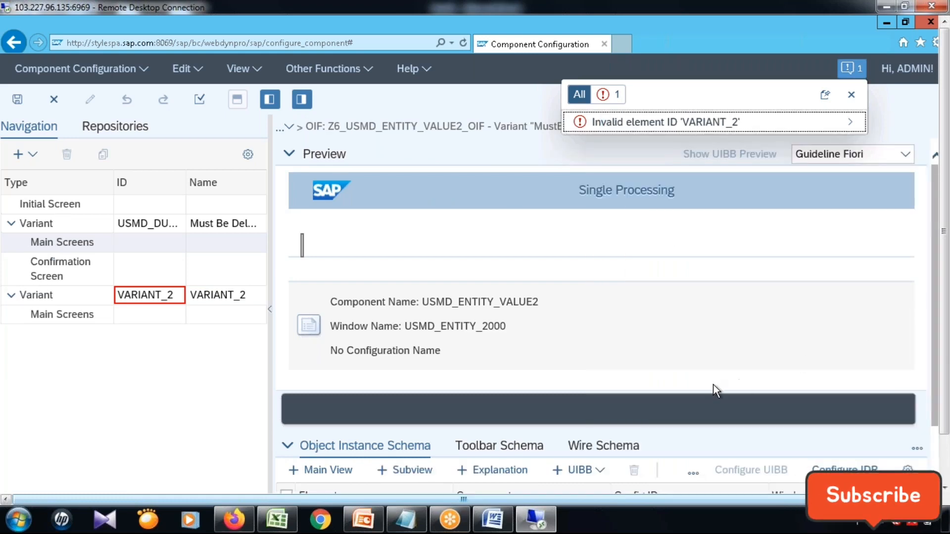
scroll(714, 382, down, 3)
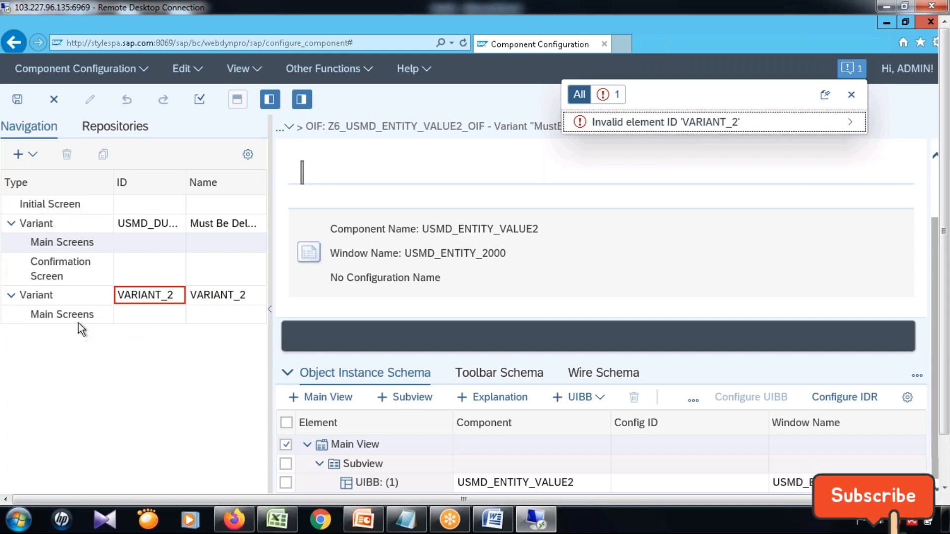
Delete the VARIANT_2 variant together with its subordinate elements.
click(27, 296)
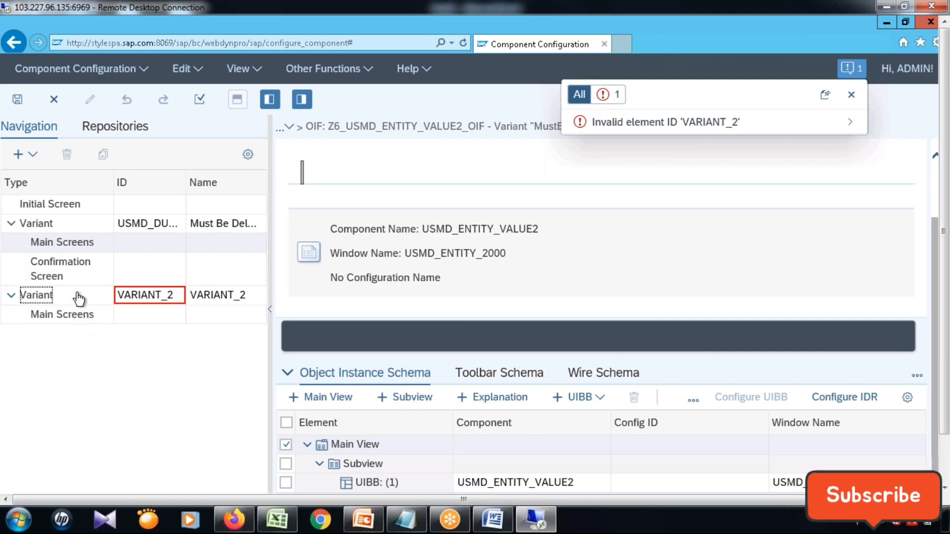
click(144, 314)
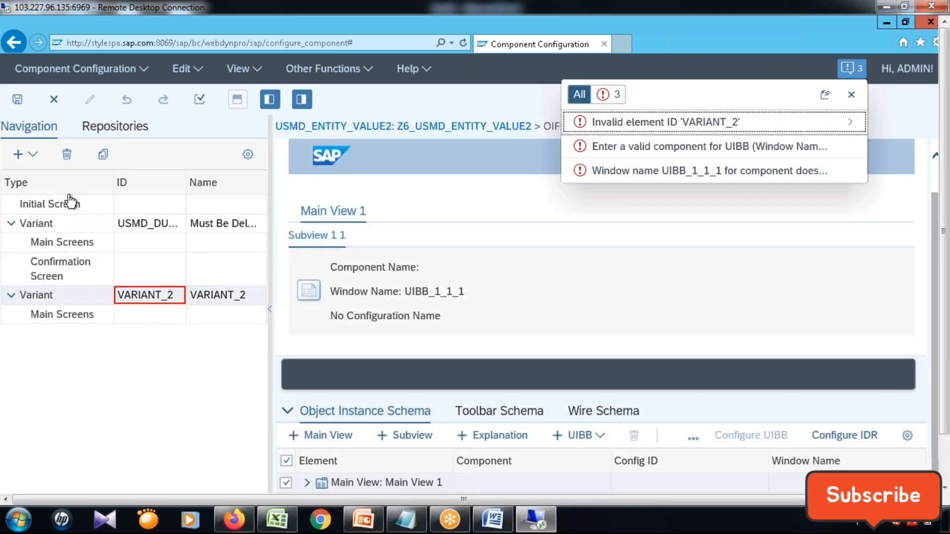
click(68, 156)
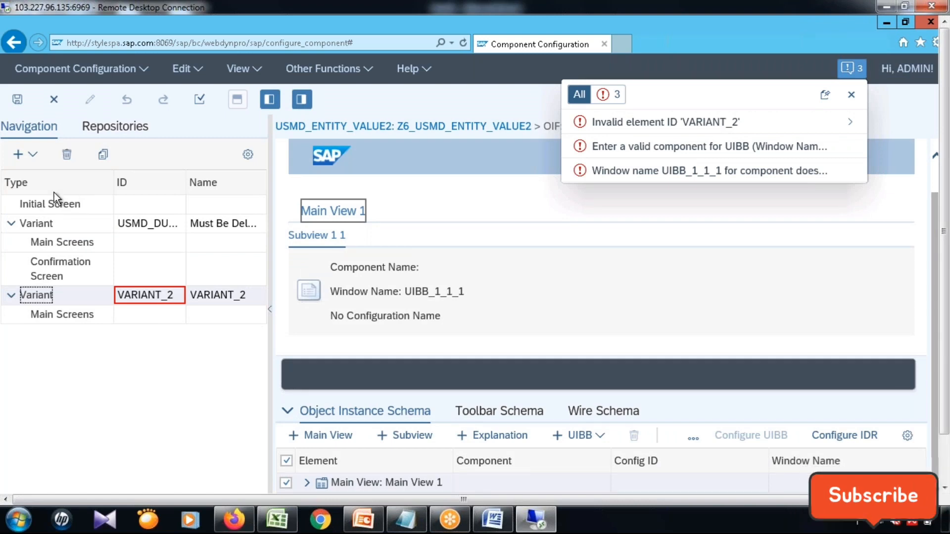
click(68, 158)
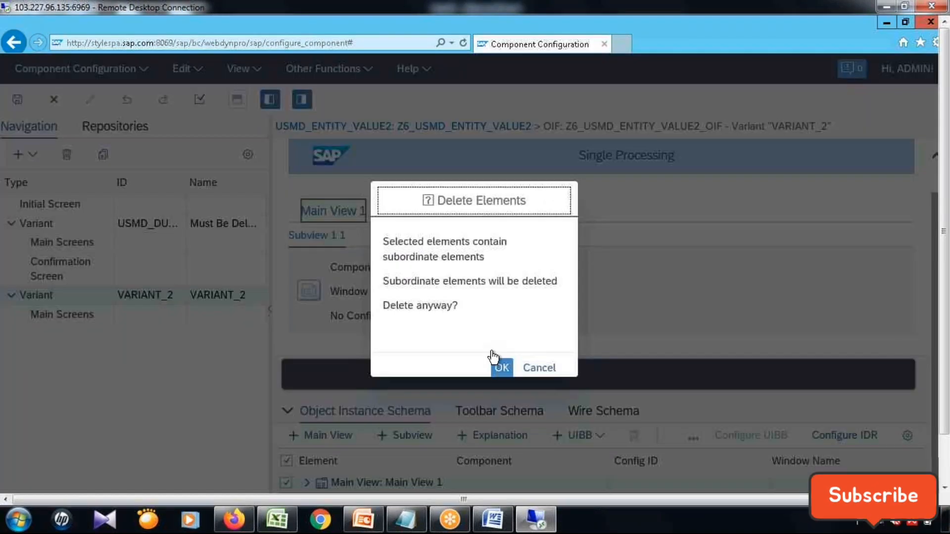
click(499, 365)
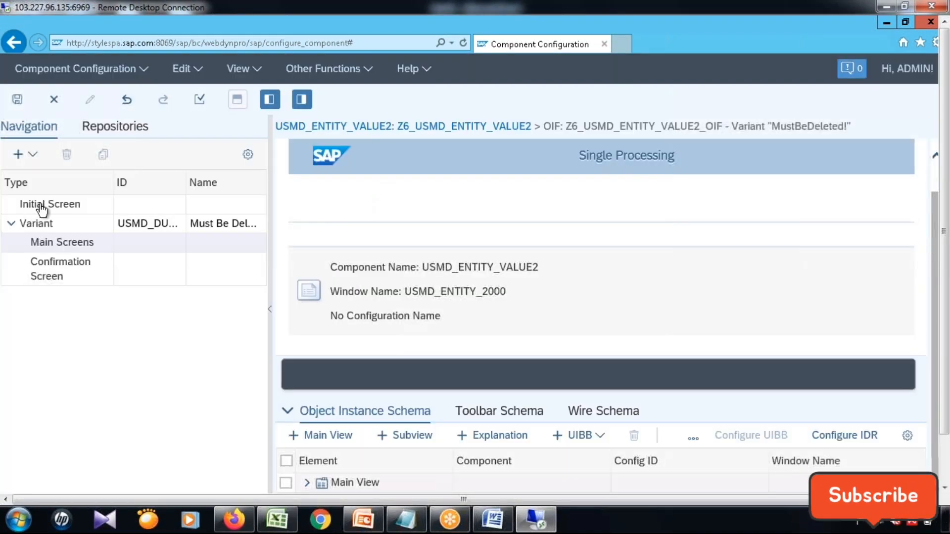
Add a new variant with the ID CARRID and the name Airline Code, chosen through the ID search.
click(45, 204)
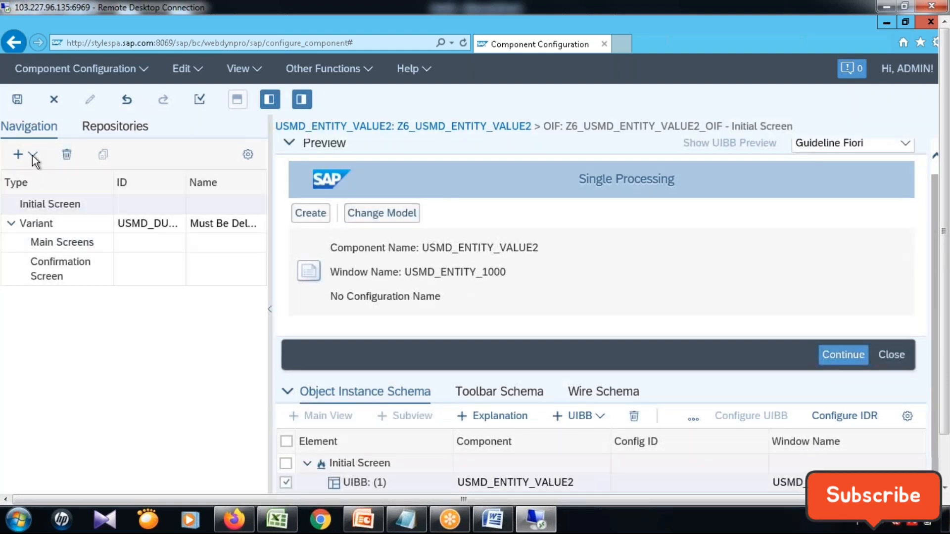
click(32, 156)
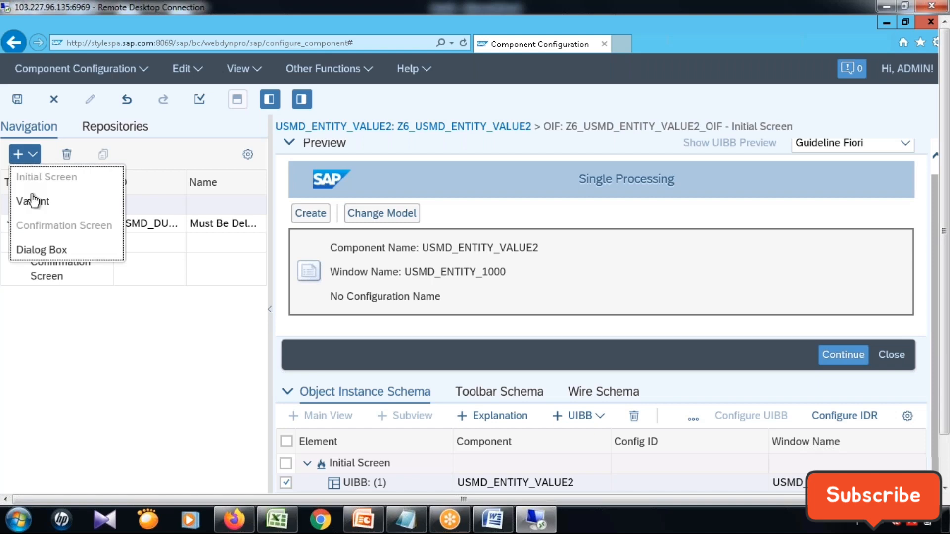
click(31, 202)
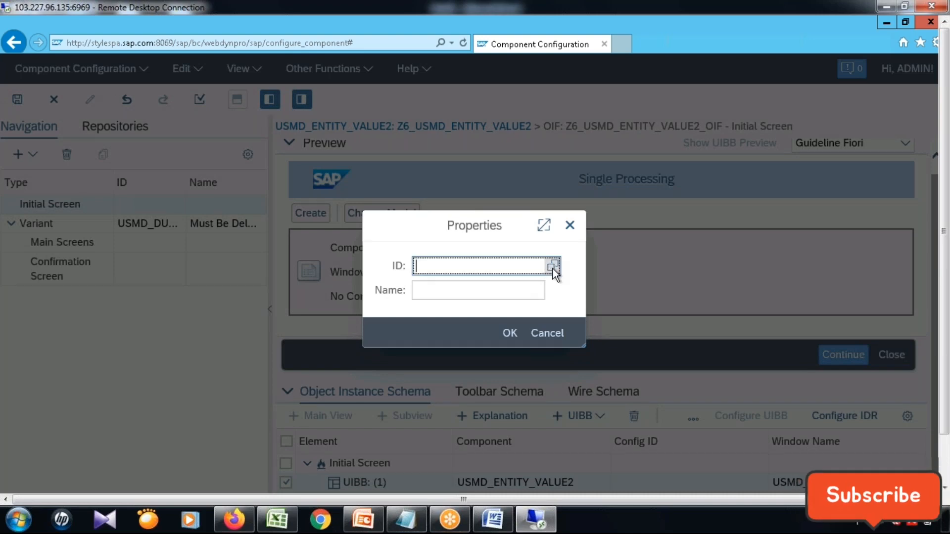
click(553, 268)
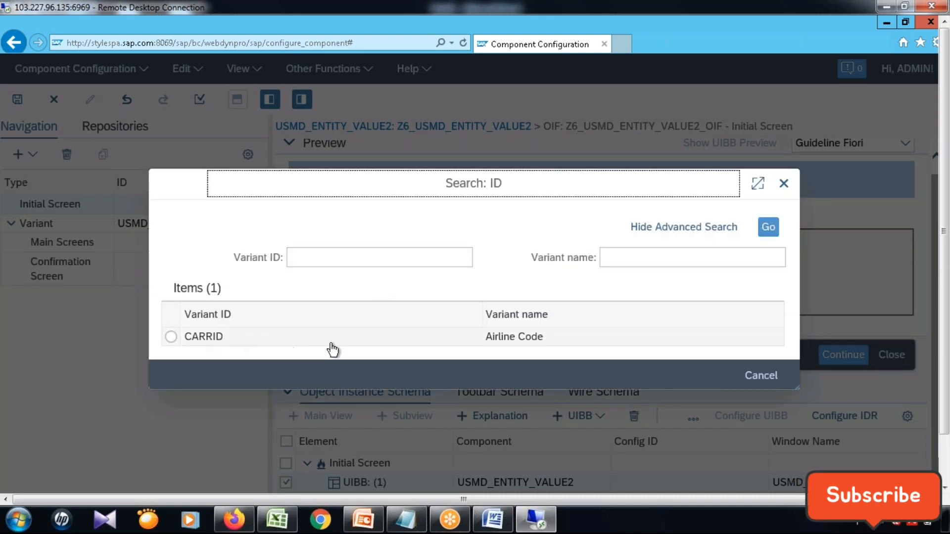
click(201, 337)
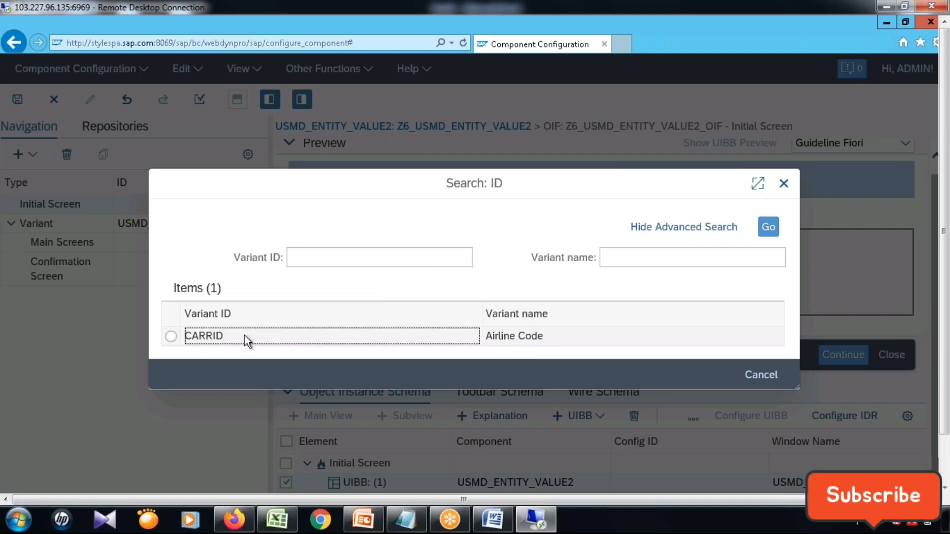
click(394, 332)
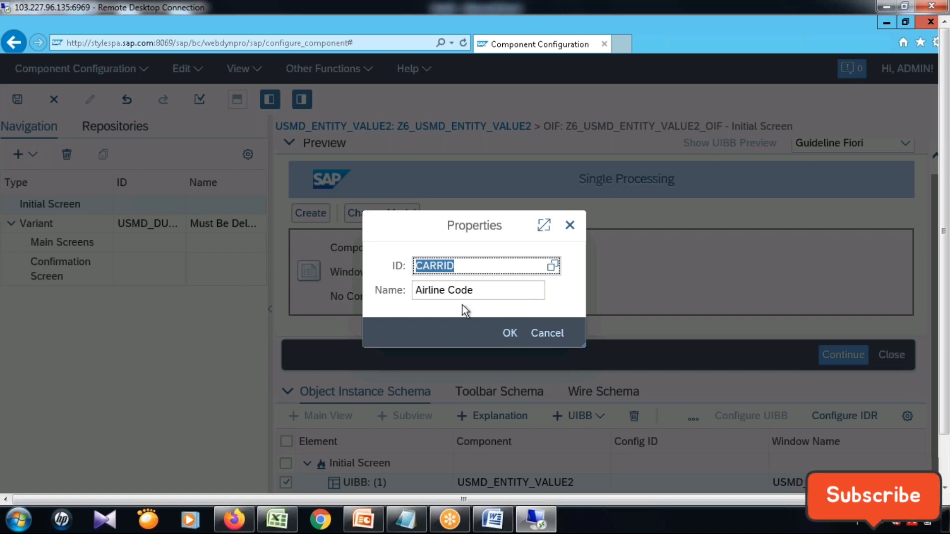
click(509, 333)
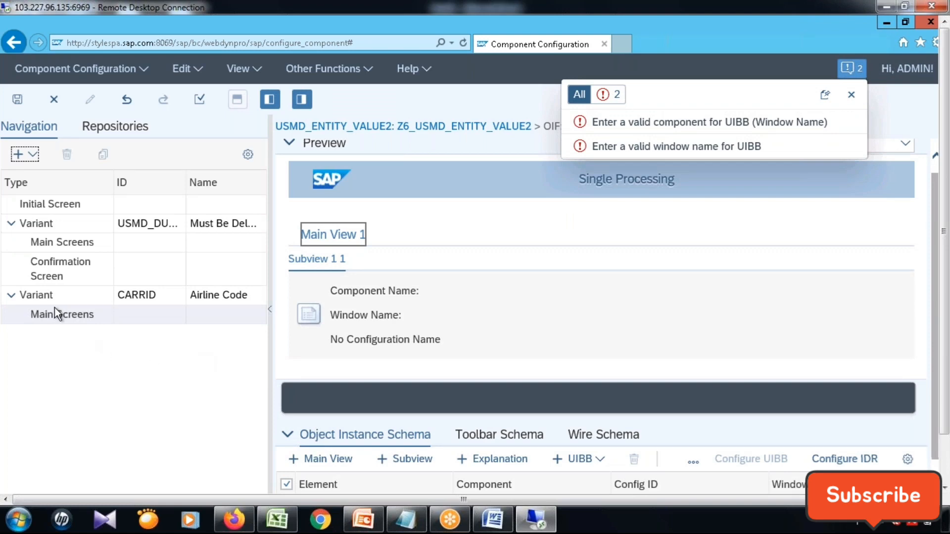
Delete the "MustBeDeleted!" variant with its subordinate elements and save the component configuration with the CARRID variant selected.
click(21, 226)
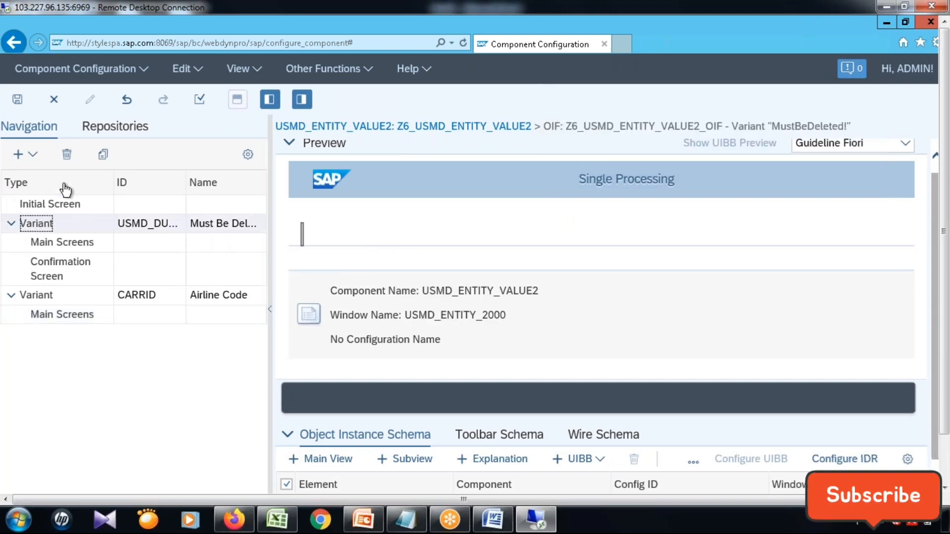
click(67, 157)
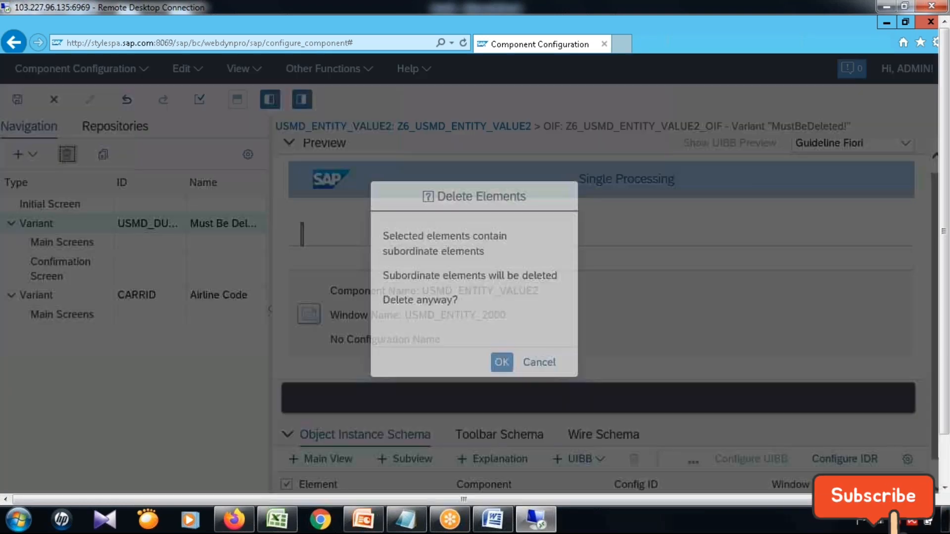
click(502, 362)
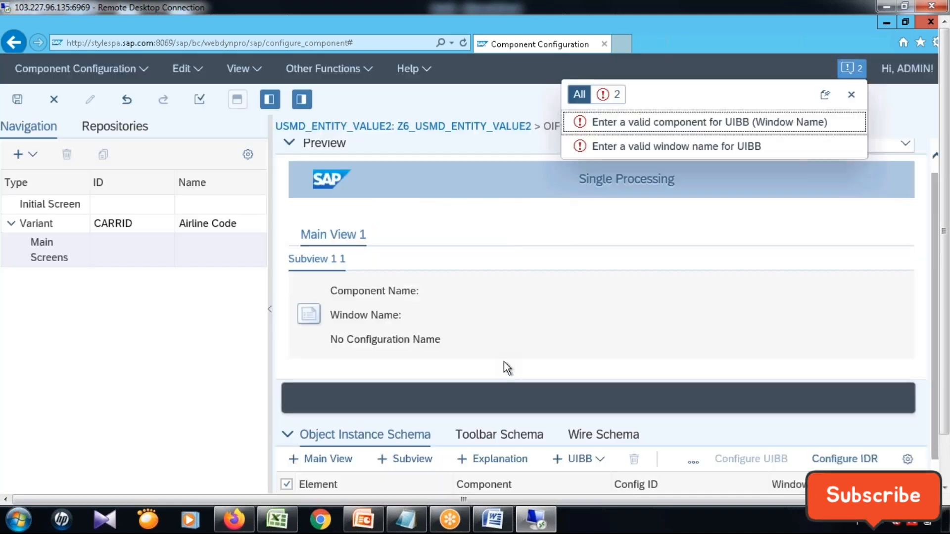
click(126, 224)
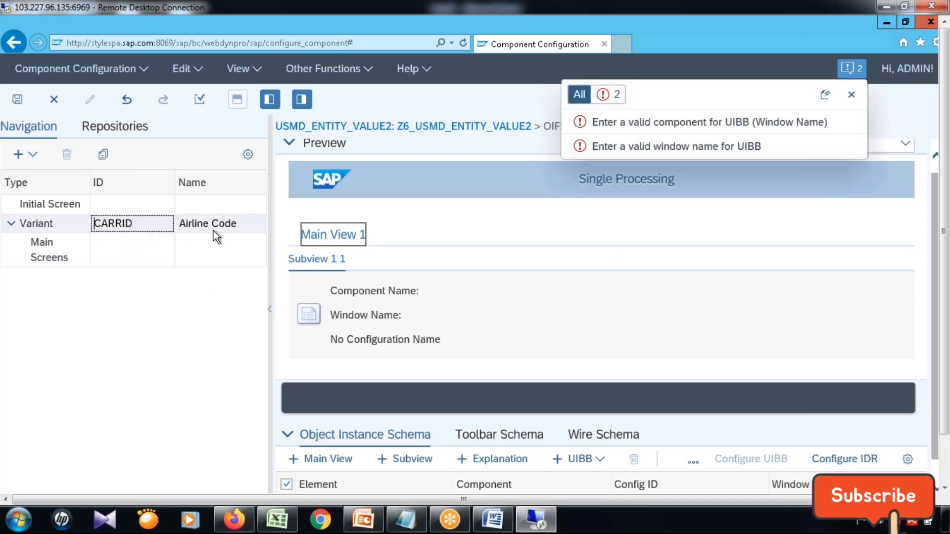
click(18, 99)
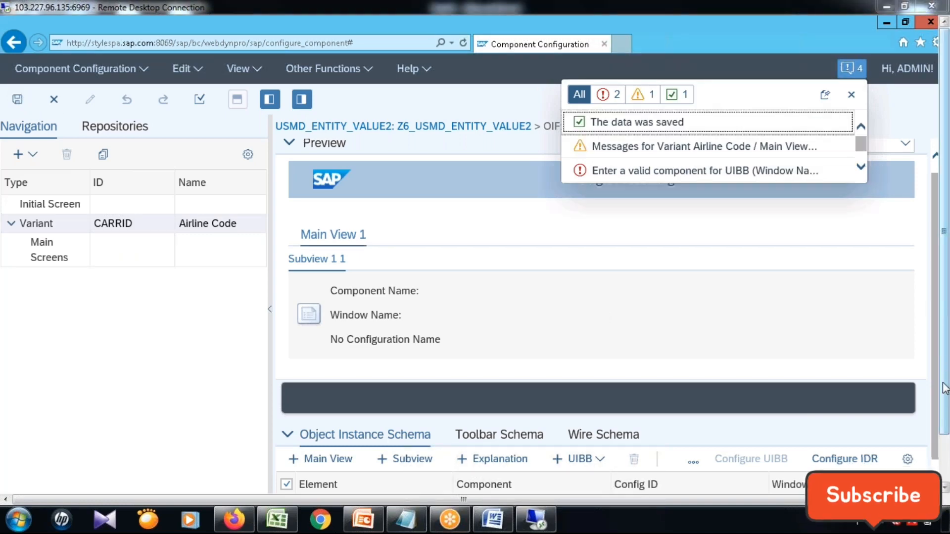
Expand Main View 1 and Subview 1 1 of the Airline Code variant in the object instance schema down to the UIBB.
click(946, 472)
click(812, 352)
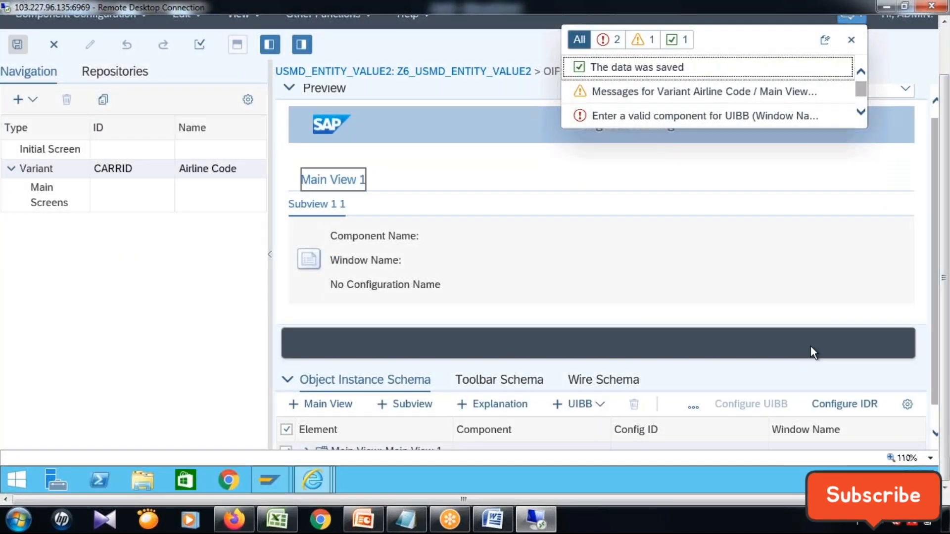
scroll(814, 352, down, 1)
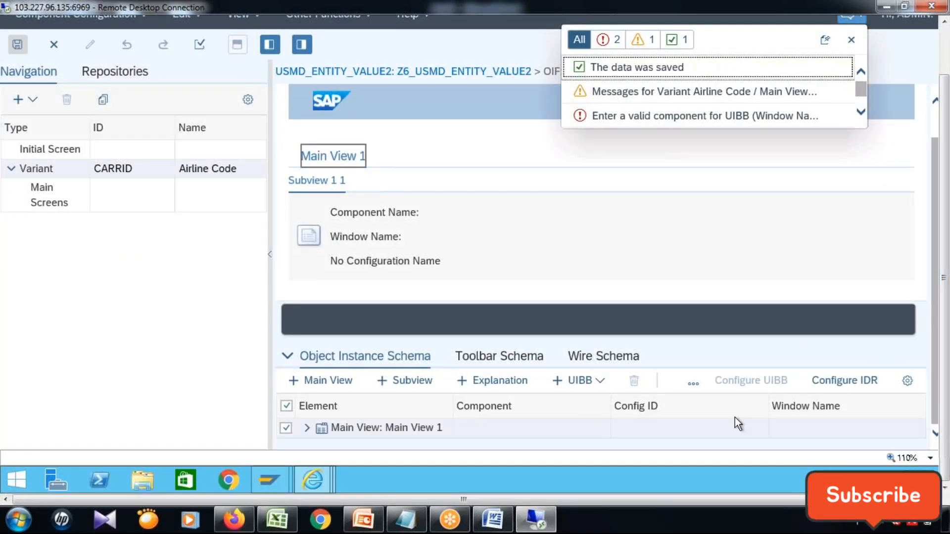
click(307, 429)
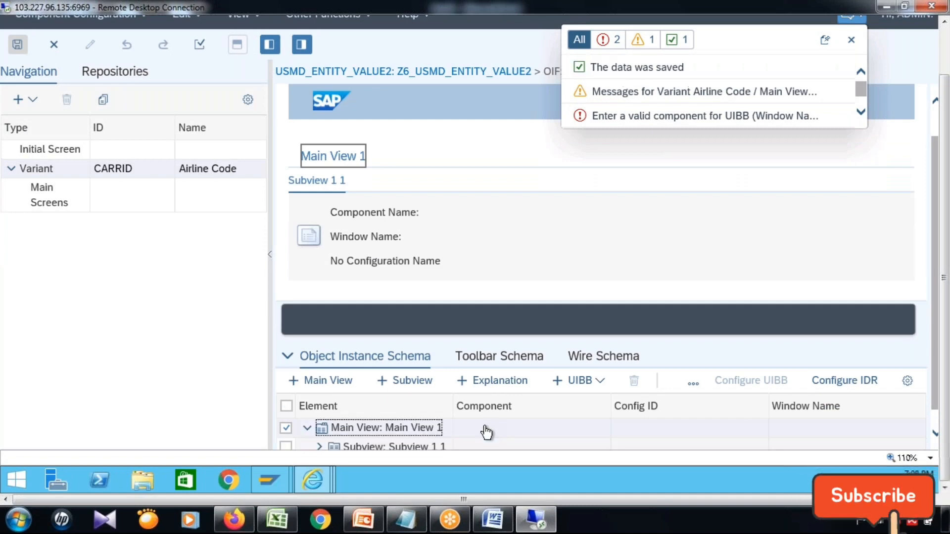
click(319, 428)
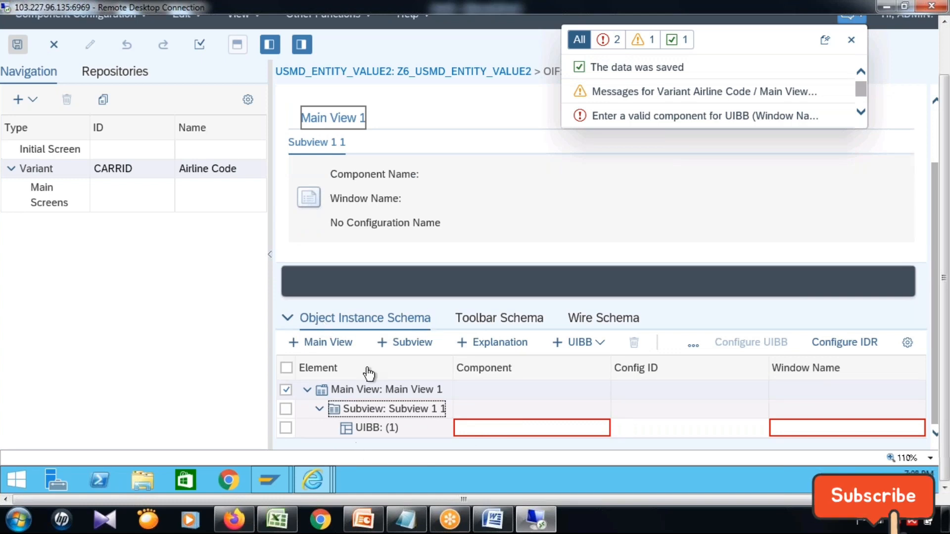
Open the component search for the UIBB under Subview 1 1 and look through the components matching FPM*.
click(526, 434)
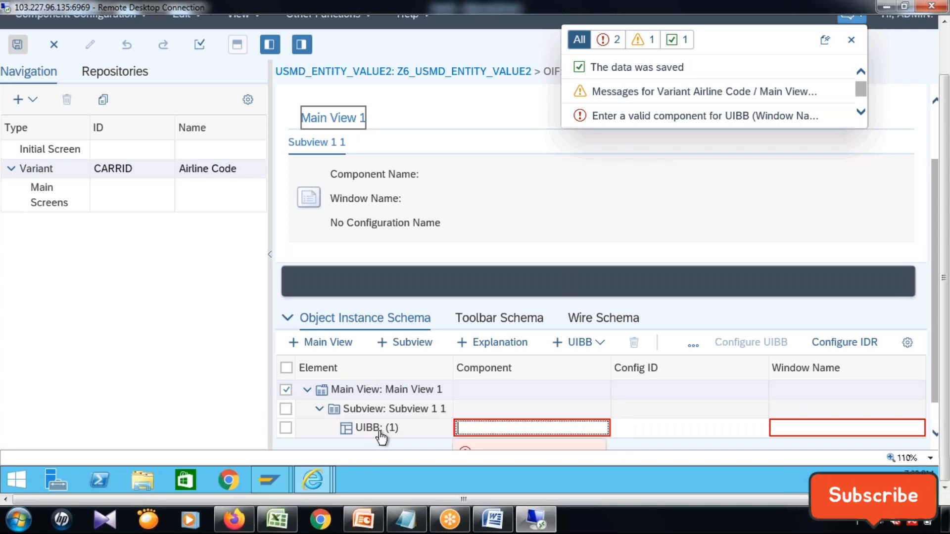
click(485, 432)
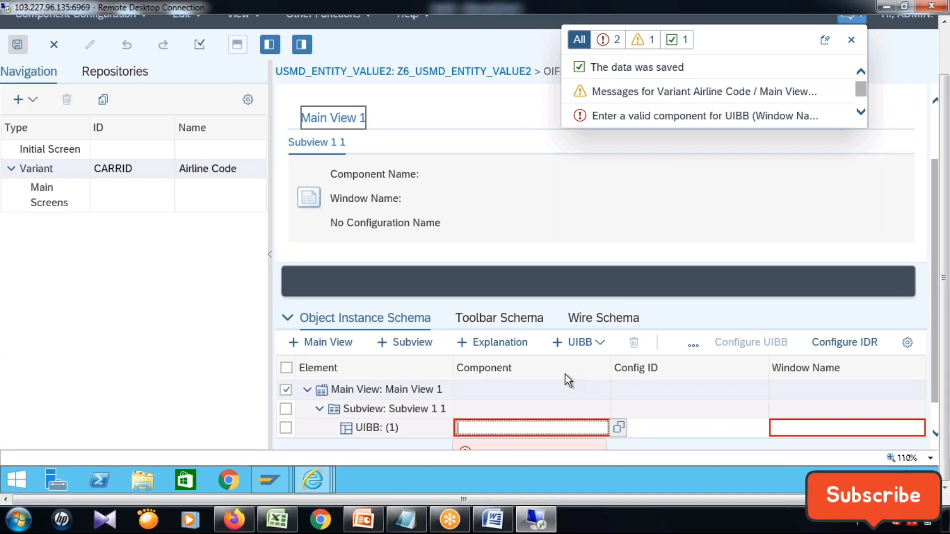
key(F4)
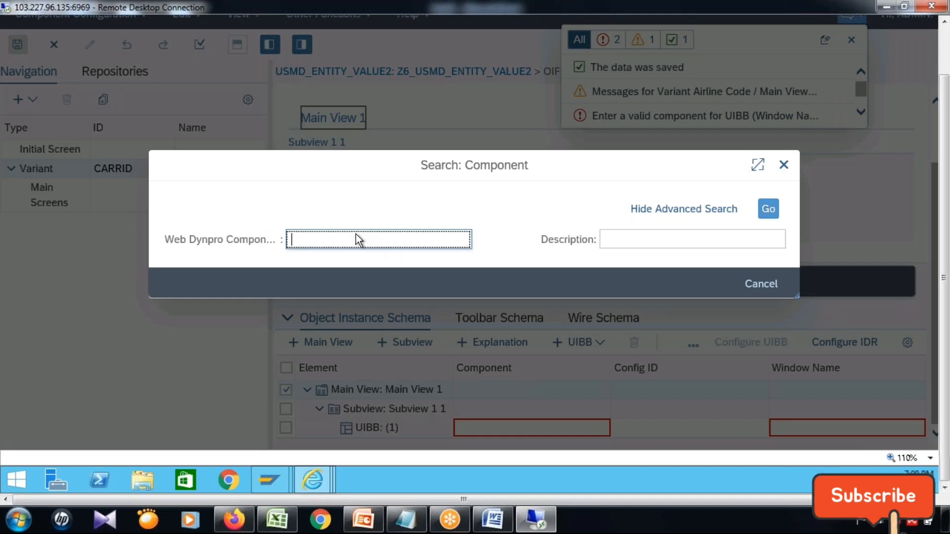
text(FPM*)
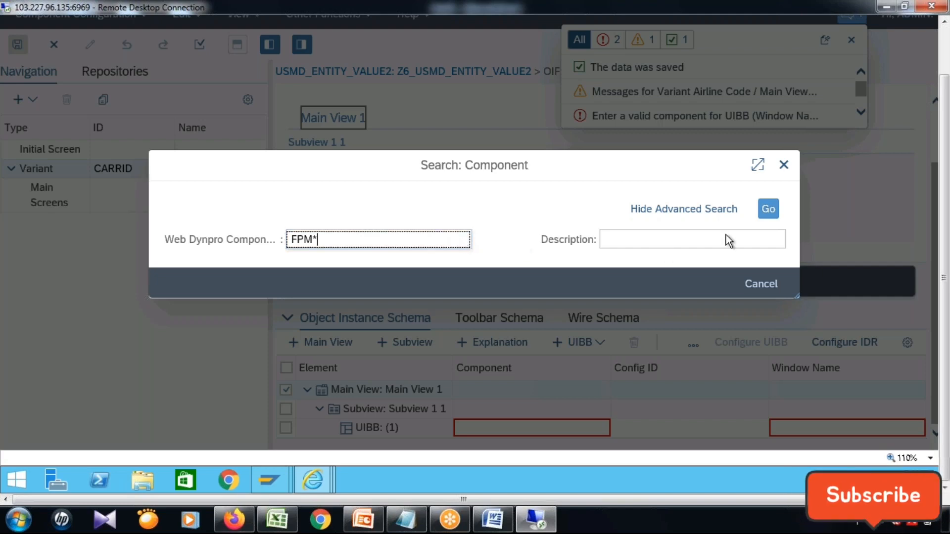
click(767, 212)
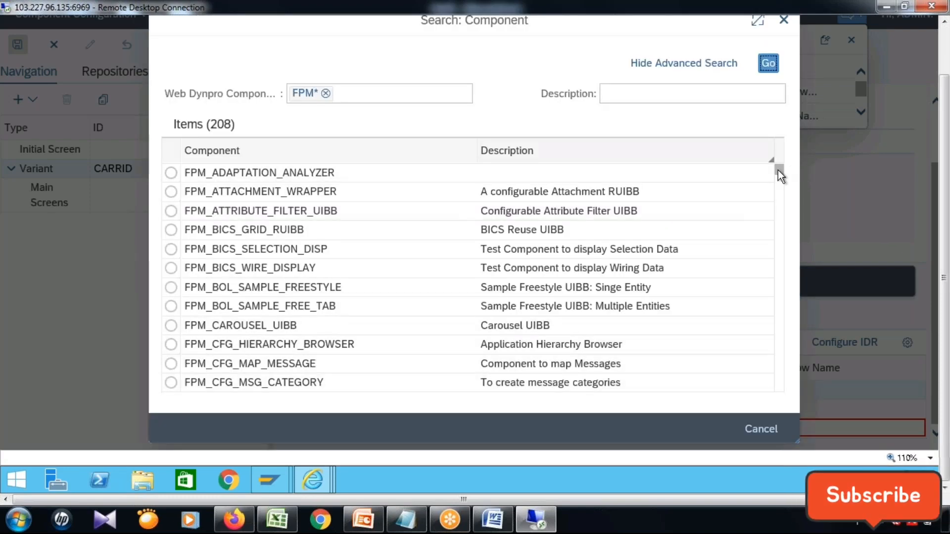
click(782, 208)
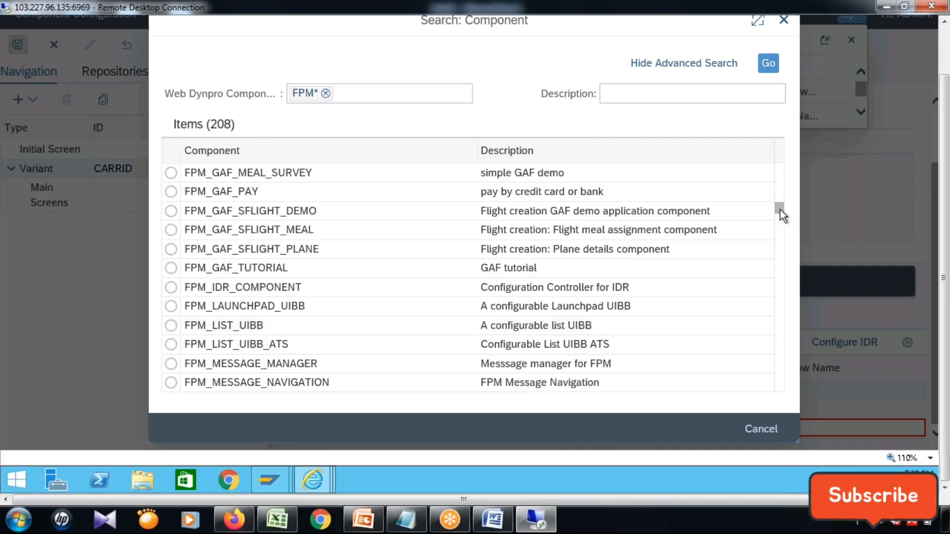
drag(779, 208, 782, 137)
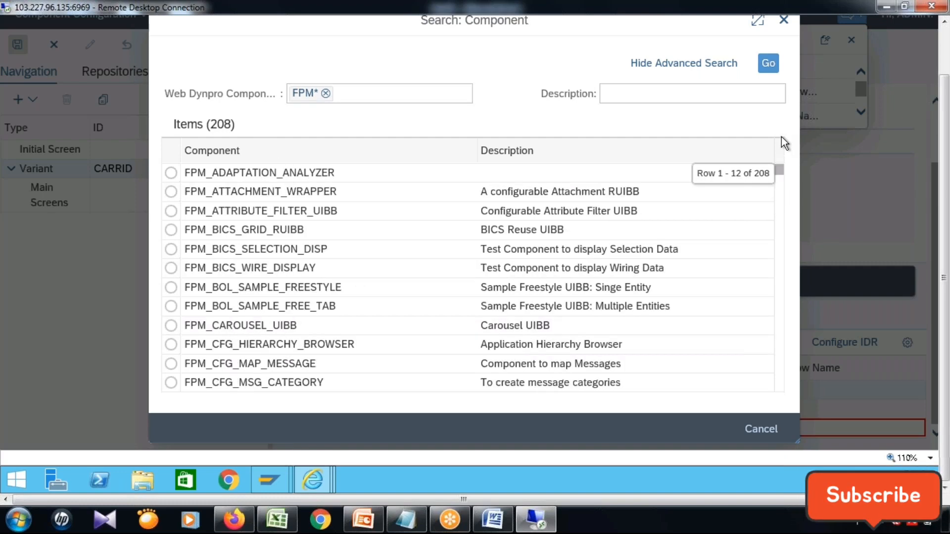
Narrow the component search to FPM_FORM* and assign FPM_FORM_UIBB as the component of the UIBB.
click(326, 94)
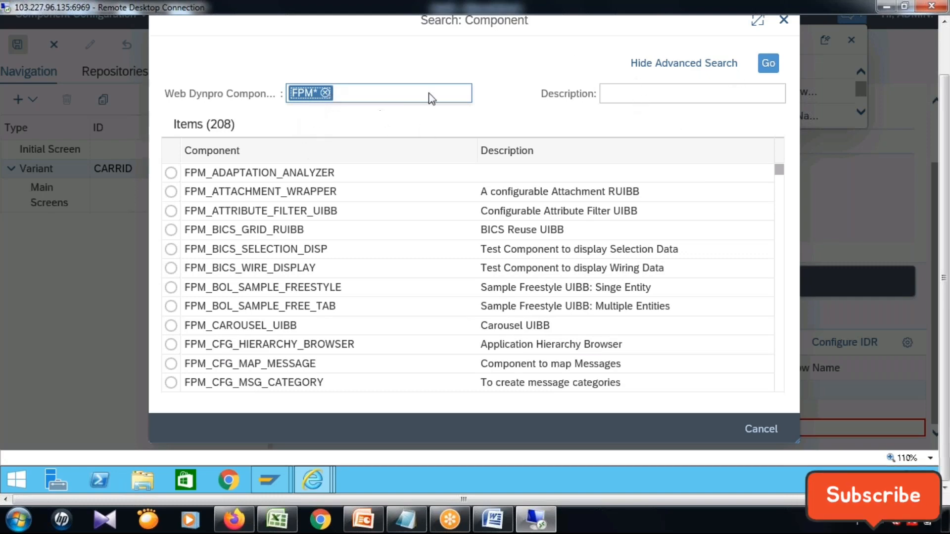
key(BackSpace)
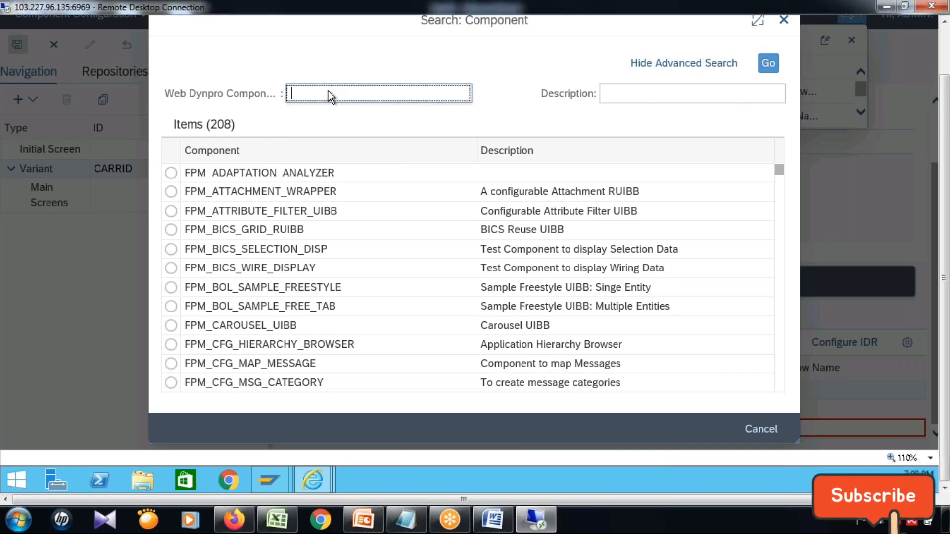
text(FPM)
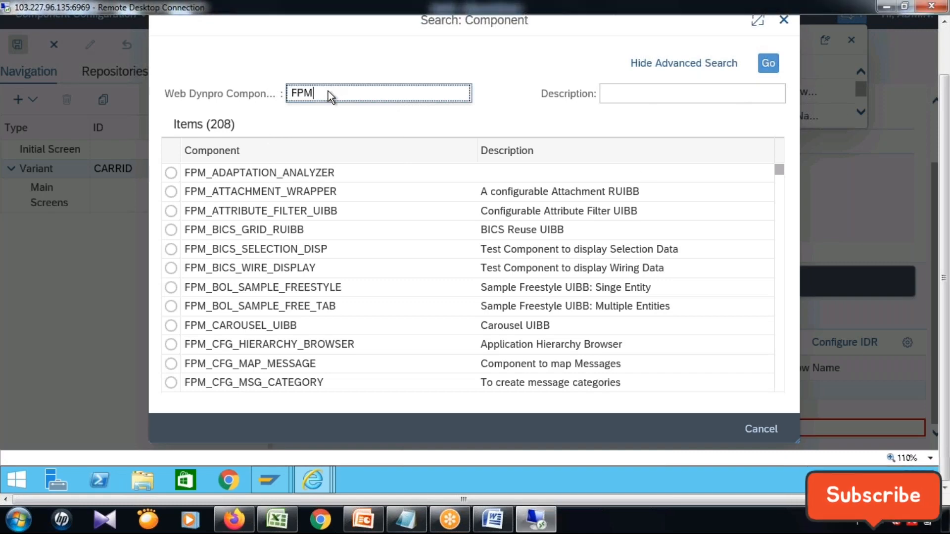
text(_FORM*)
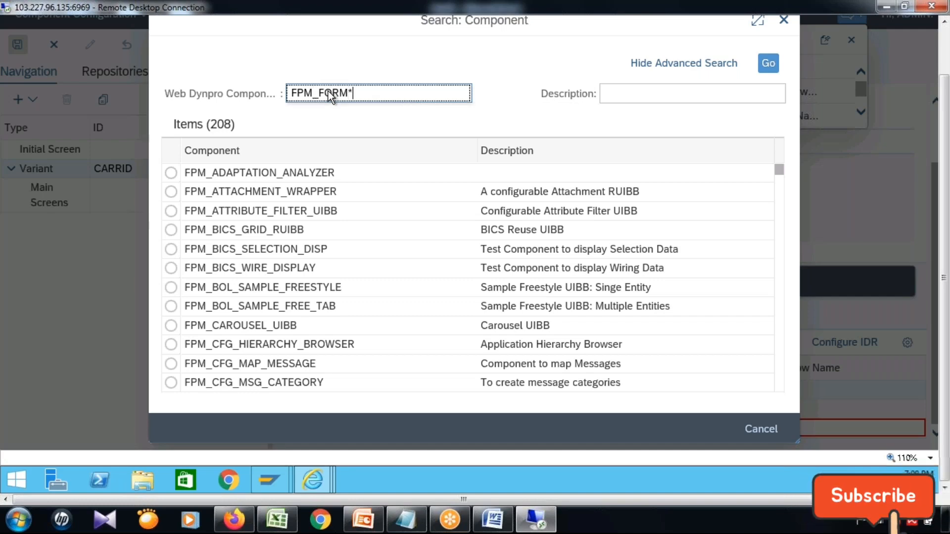
click(767, 64)
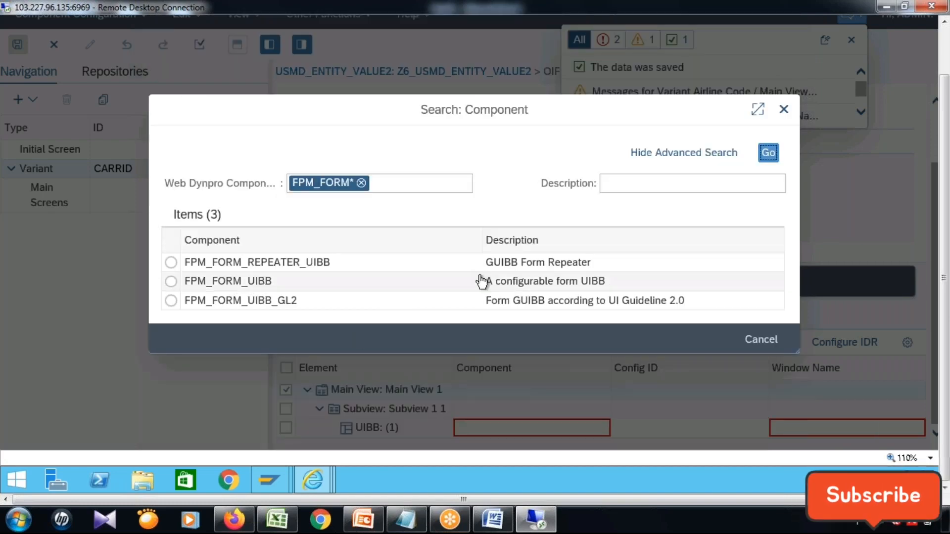
click(540, 284)
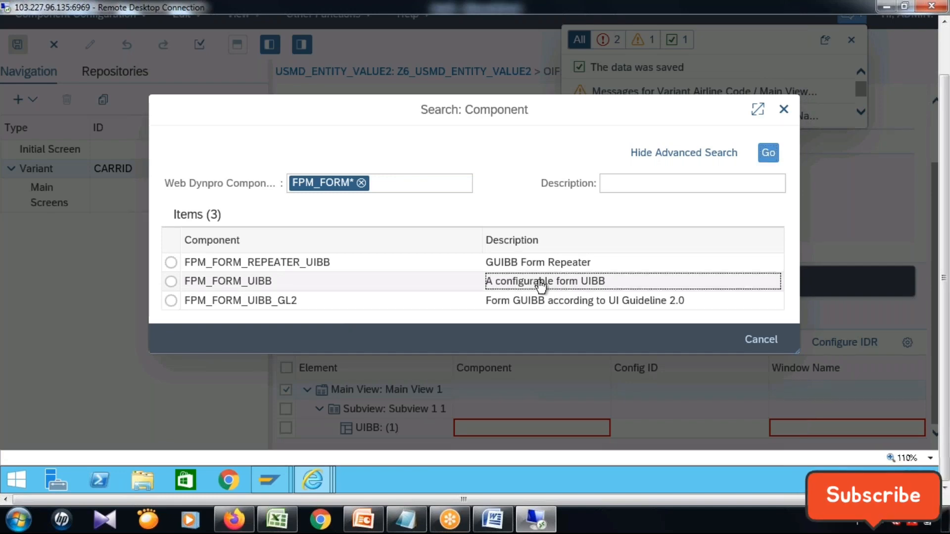
double_click(540, 283)
scroll(494, 393, down, 2)
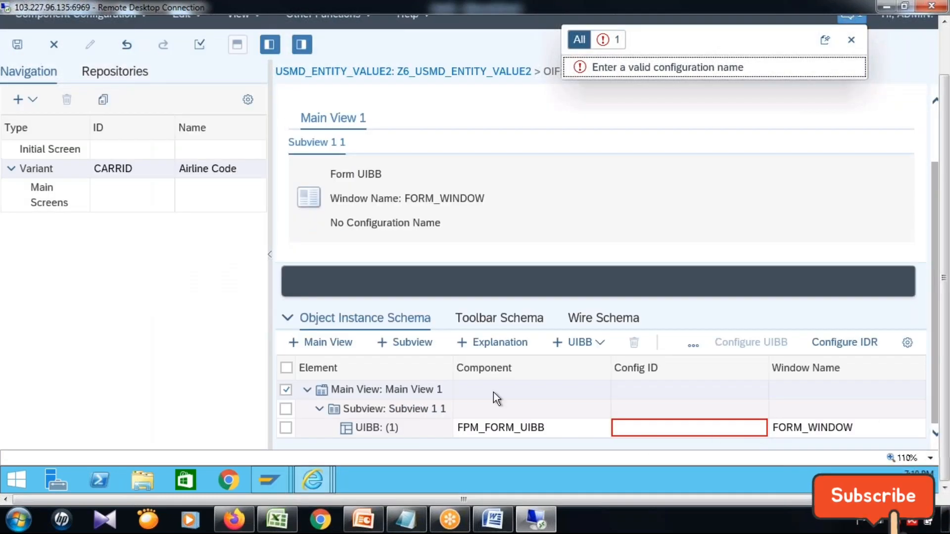
click(509, 426)
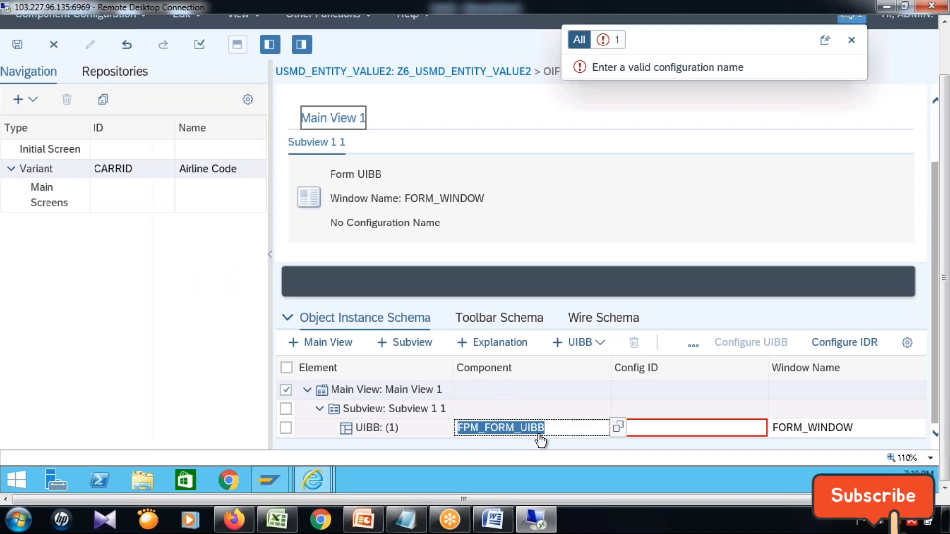
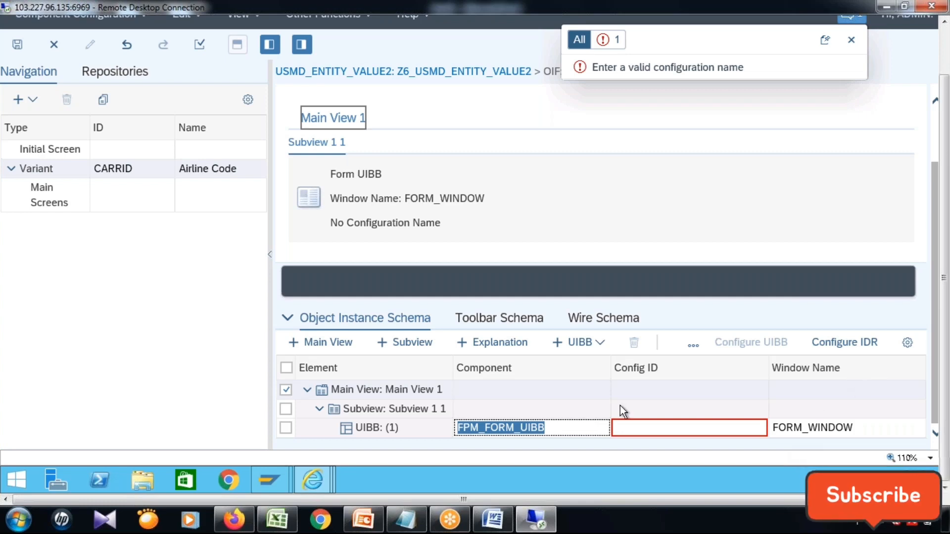
Set the config ID of the UIBB under Subview 1 1 to Z6_AIRLINE_PROCESS and save the component configuration.
click(662, 432)
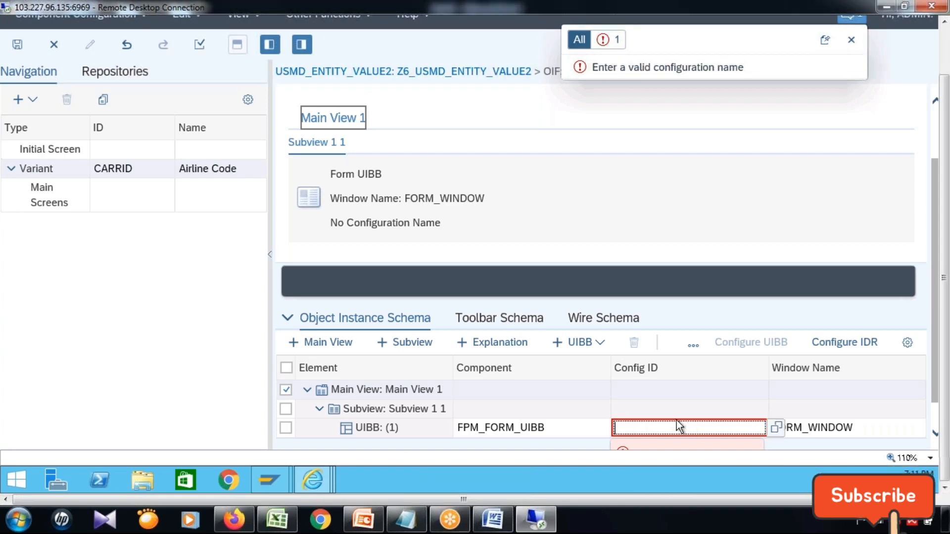
text(Z)
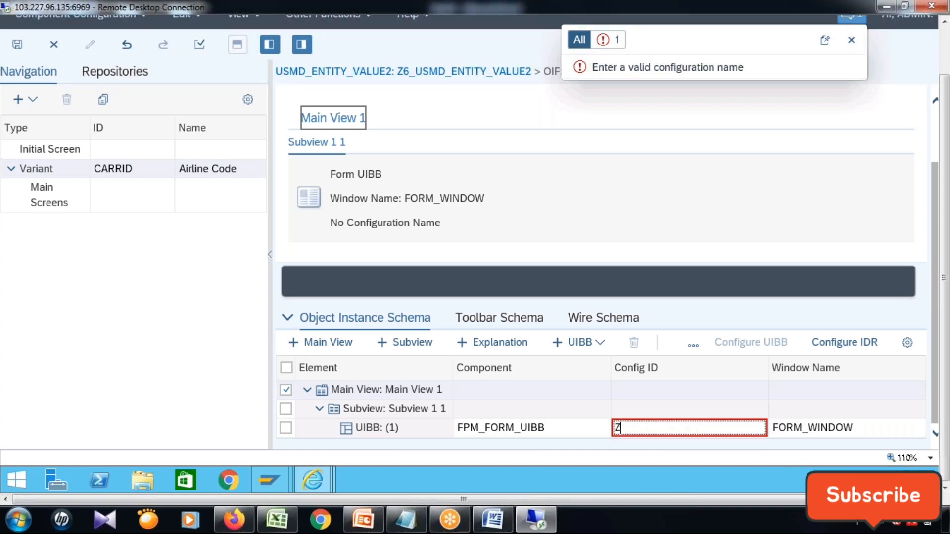
text(6_AI)
key(BackSpace)
key(BackSpace)
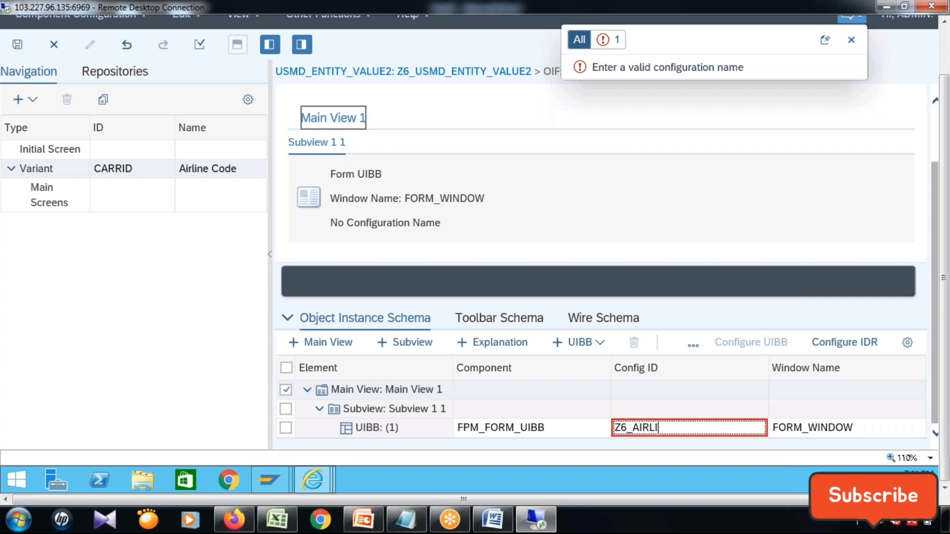
text(NE)
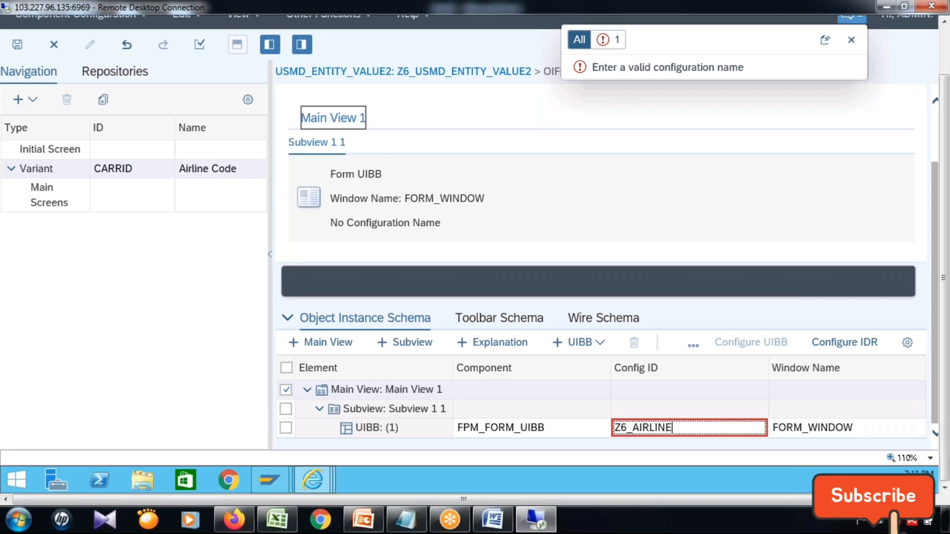
text(_PROCESS)
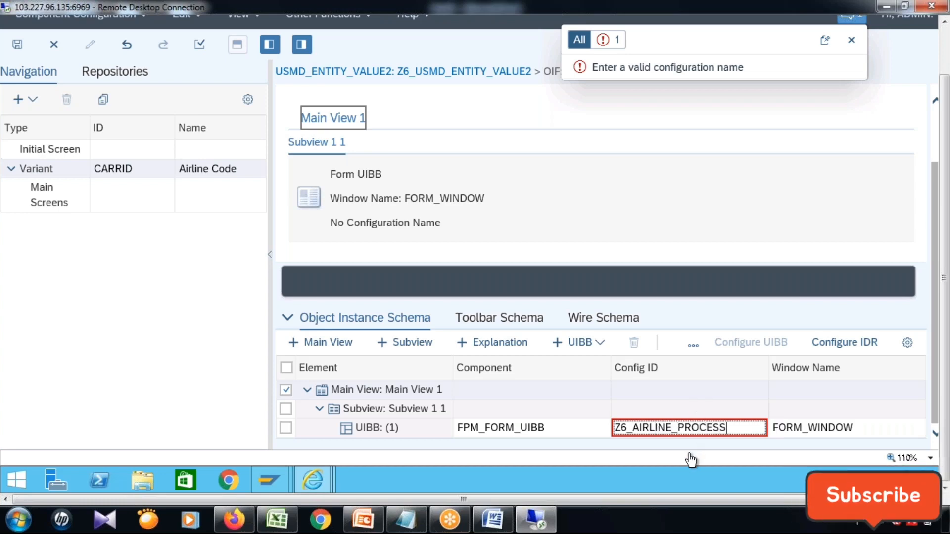
click(18, 45)
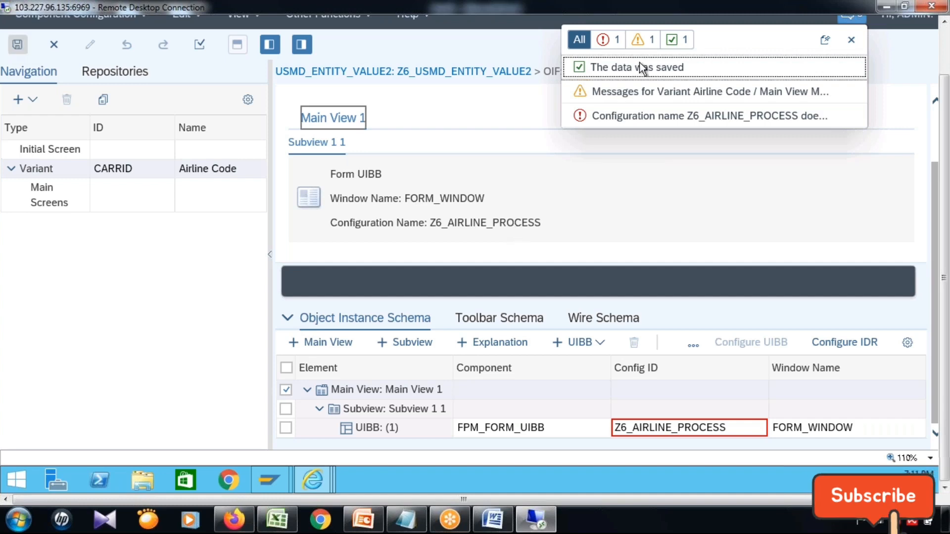
click(851, 40)
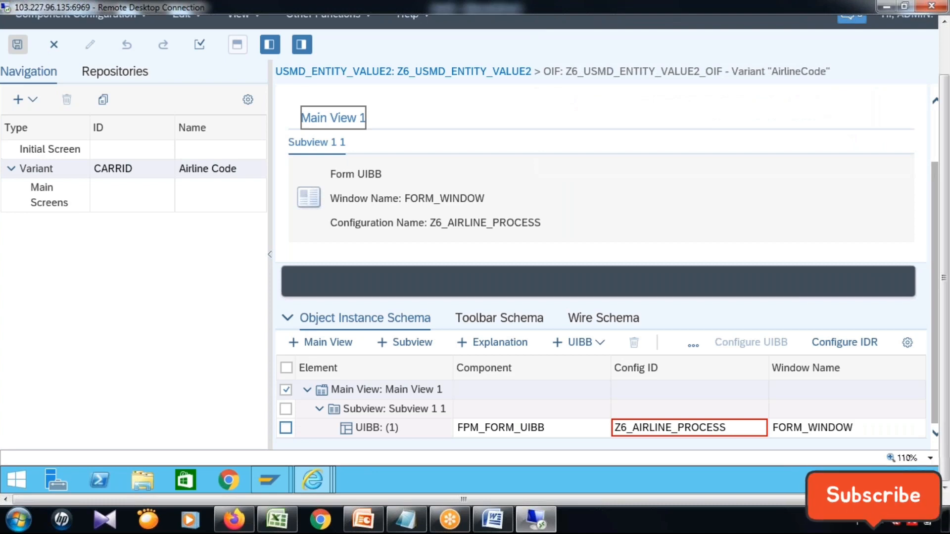
Select only the UIBB row in the object instance schema, without Main View 1, and open its configuration.
click(285, 428)
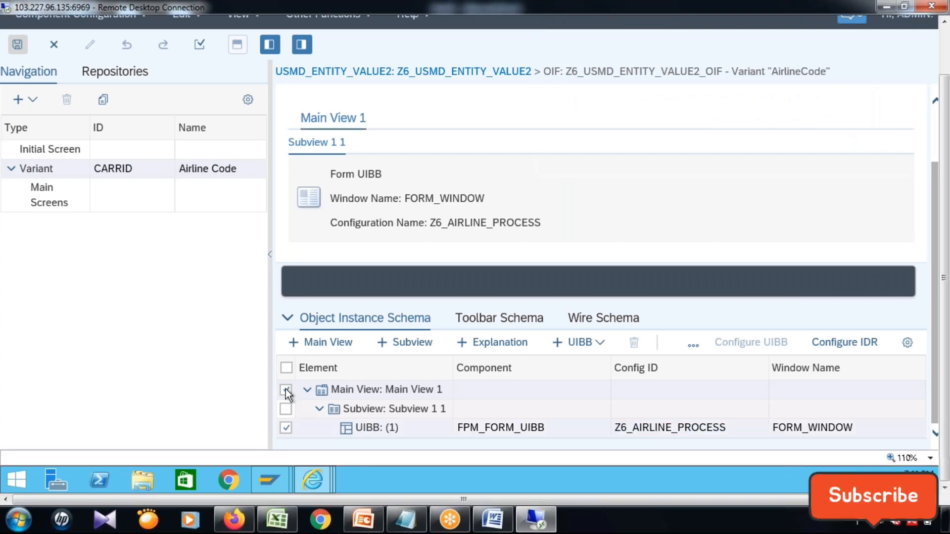
click(286, 389)
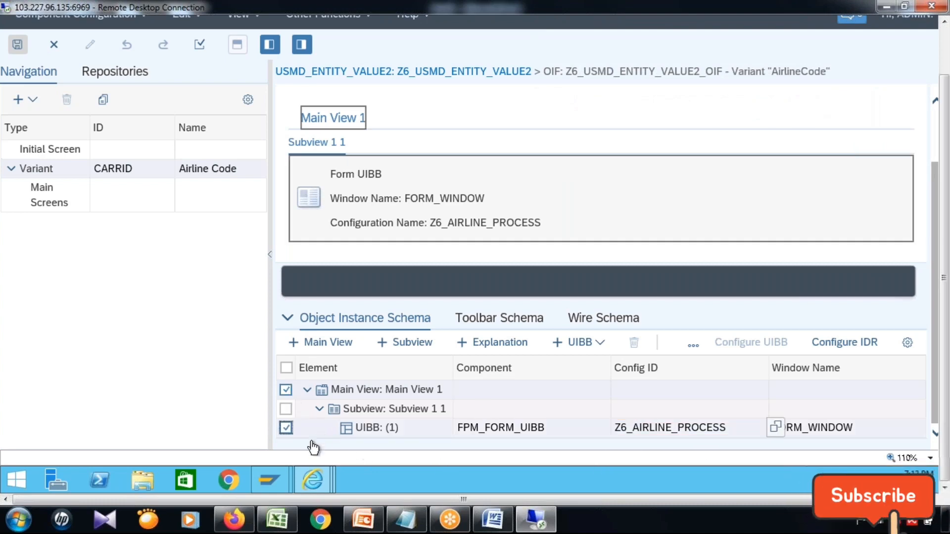
click(374, 396)
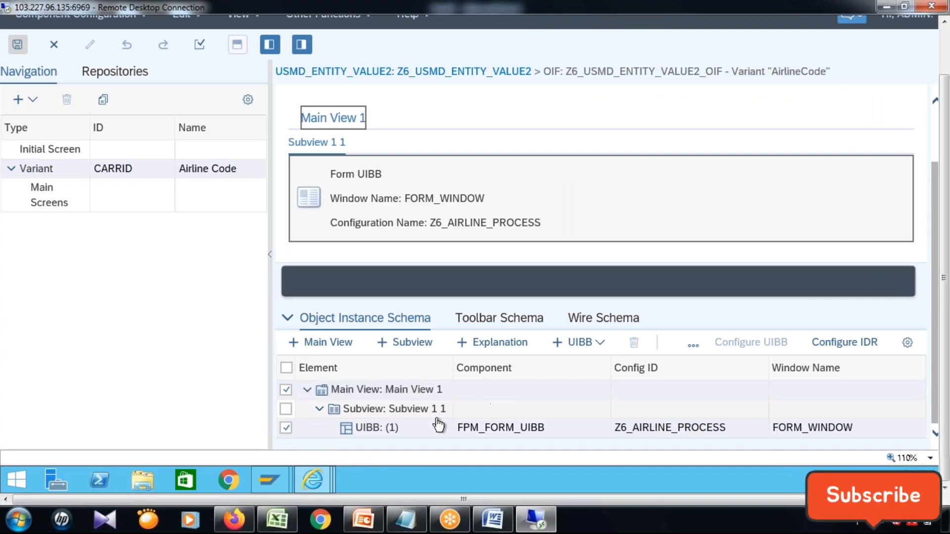
click(287, 391)
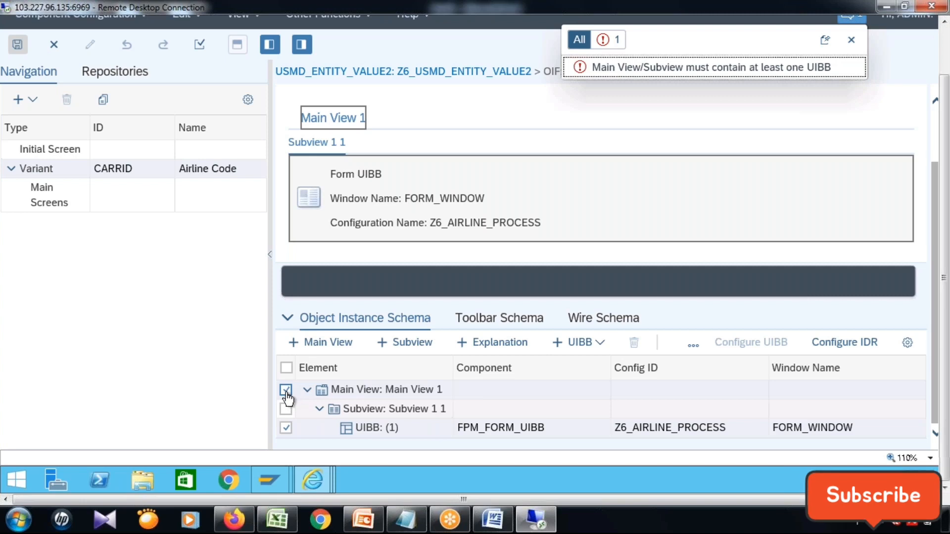
click(844, 346)
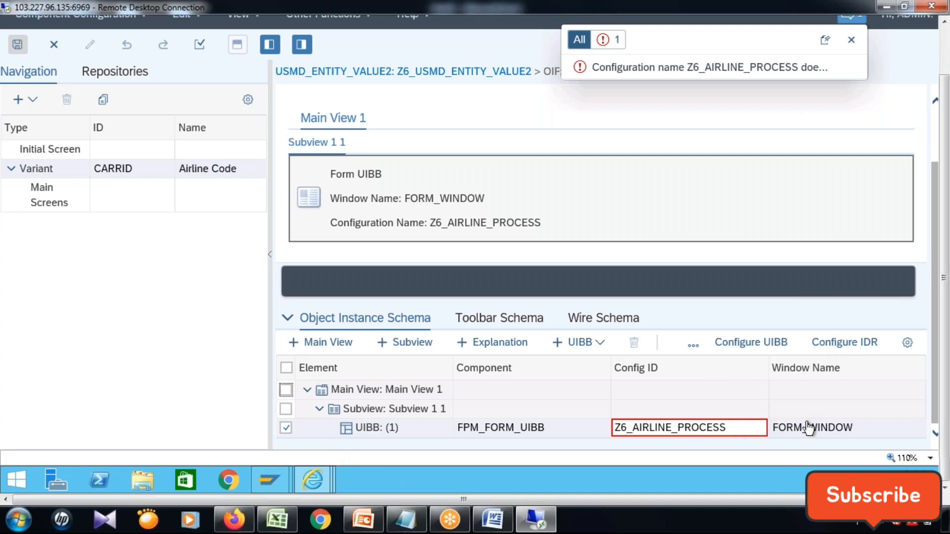
click(753, 346)
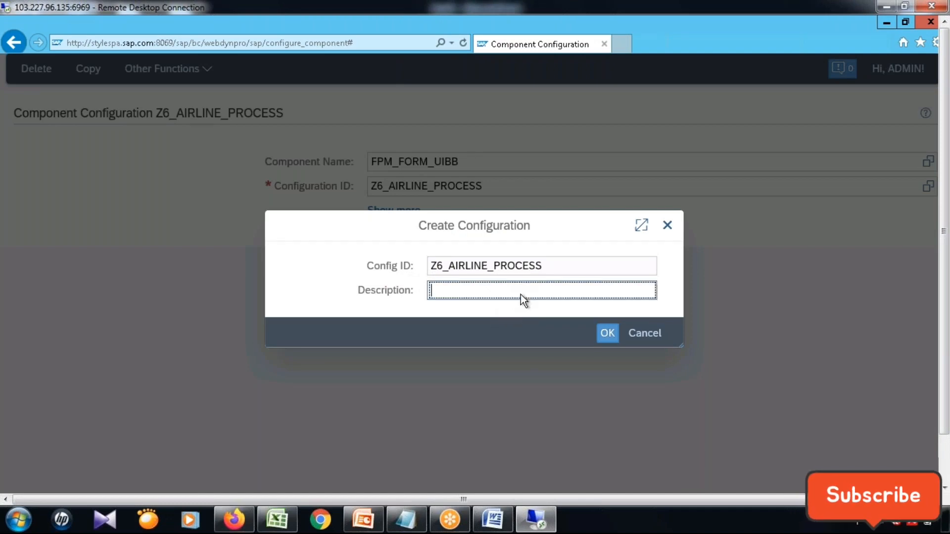
Create the configuration Z6_AIRLINE_PROCESS with the description "Airline Process" as a local object.
text(Airline)
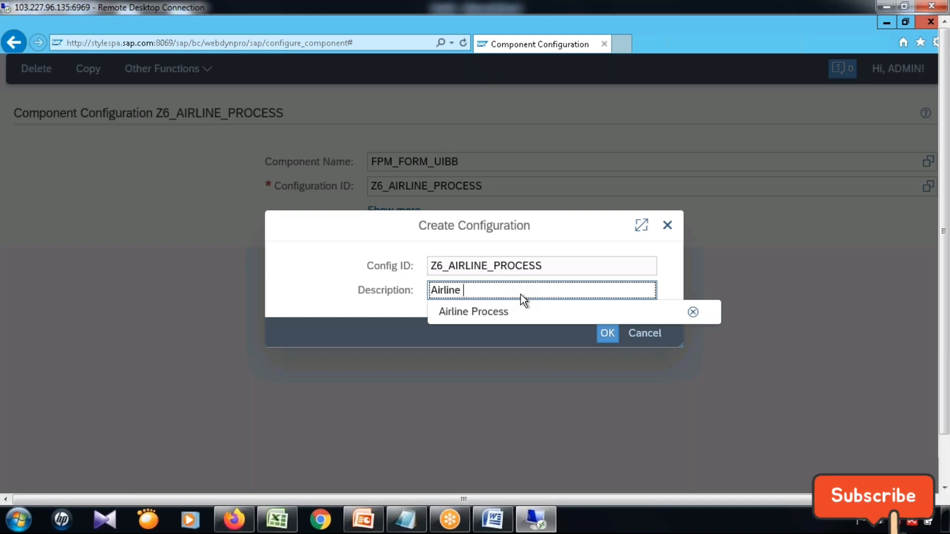
click(521, 311)
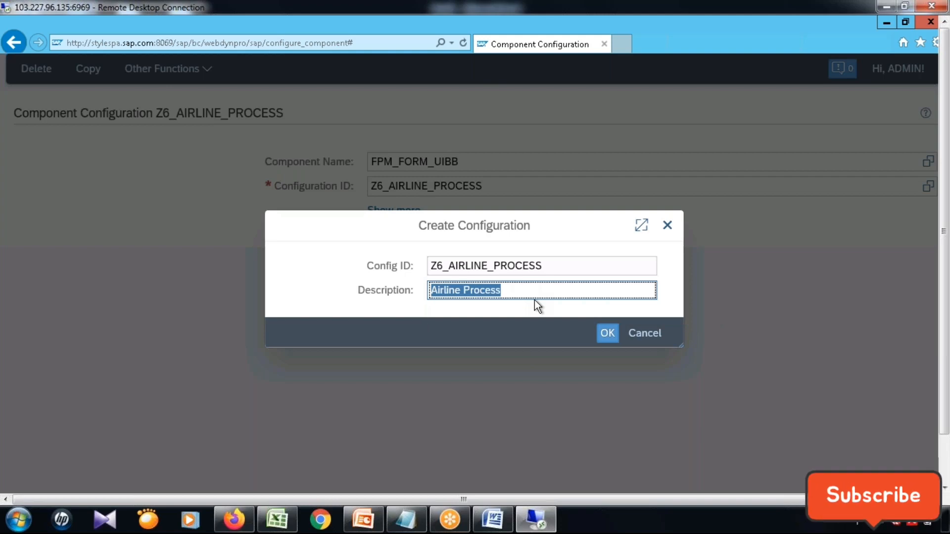
key(Return)
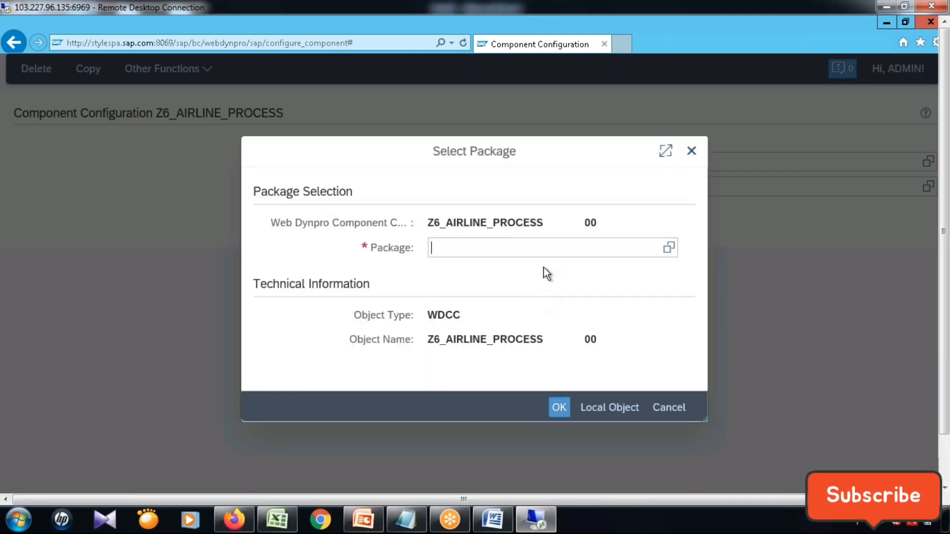
click(628, 410)
Open the value search for the form's feeder class and search for classes matching *FPM*FORM*.
click(438, 333)
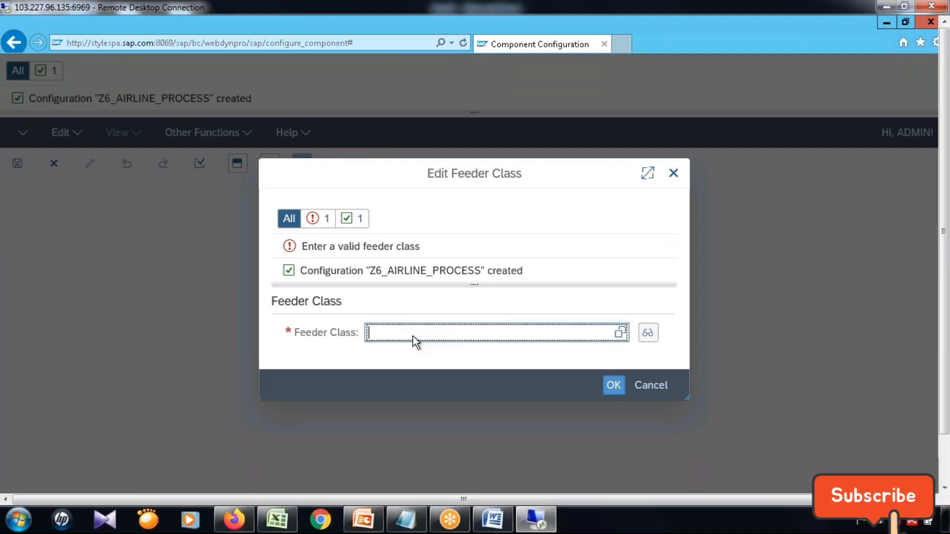
click(621, 333)
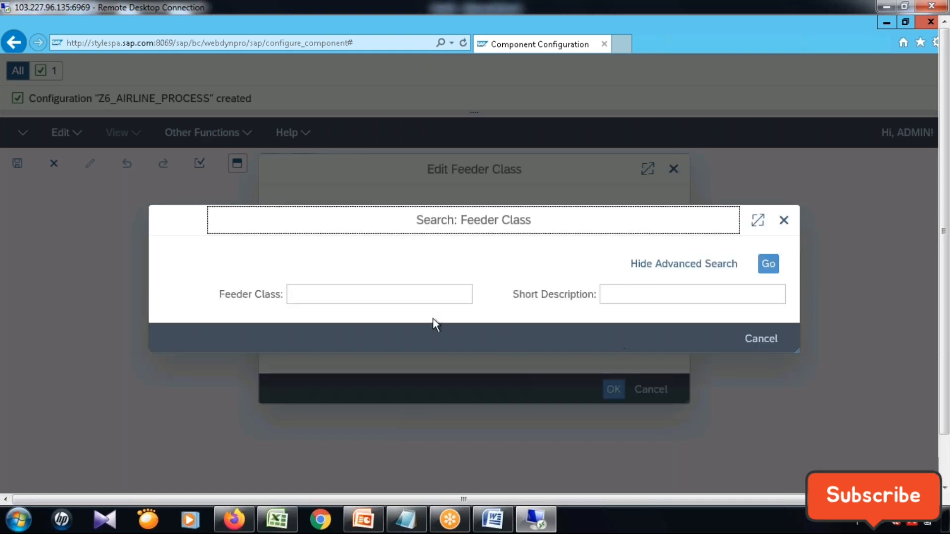
click(424, 298)
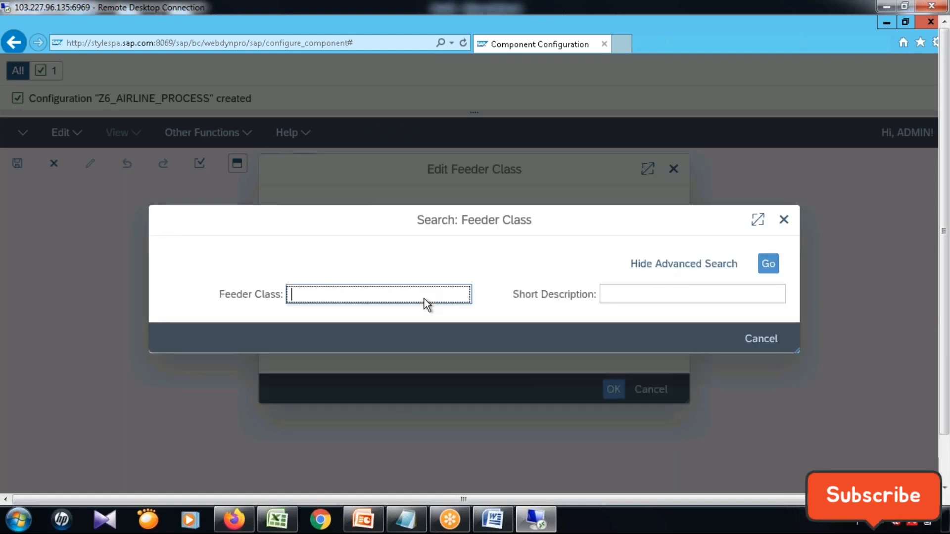
text(#)
key(BackSpace)
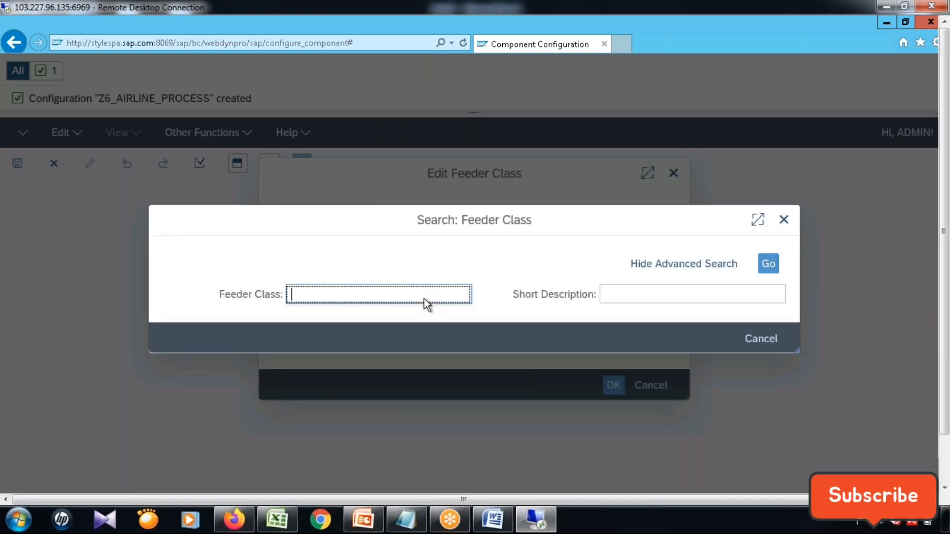
text(*FPM)
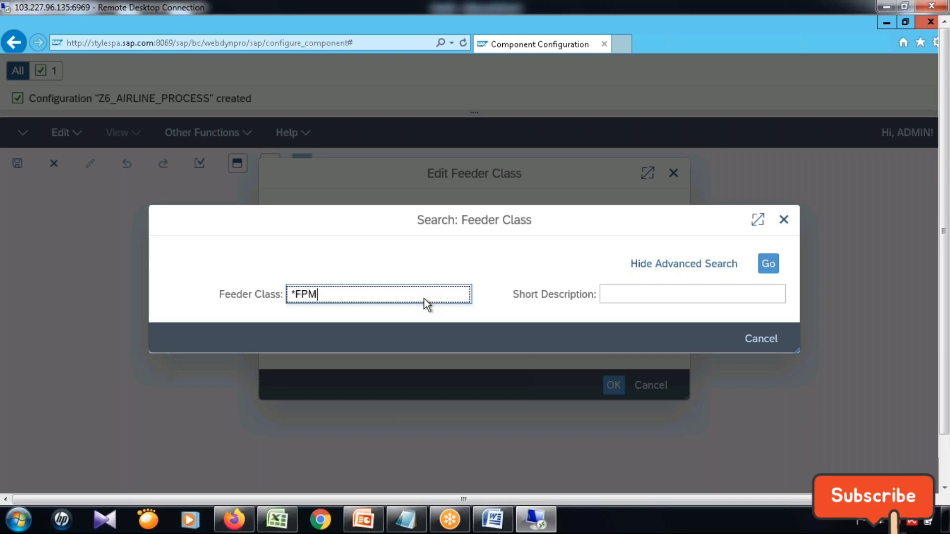
text(*FOR)
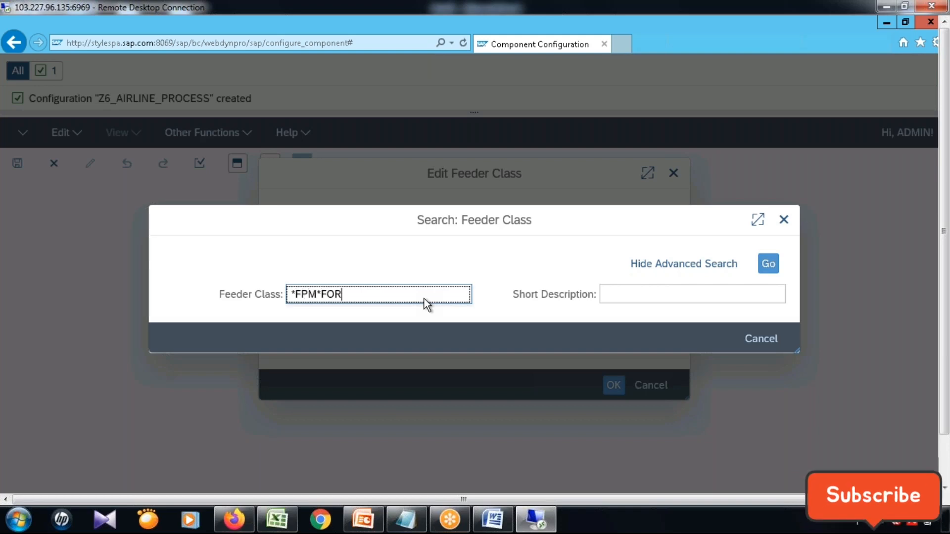
text(M*)
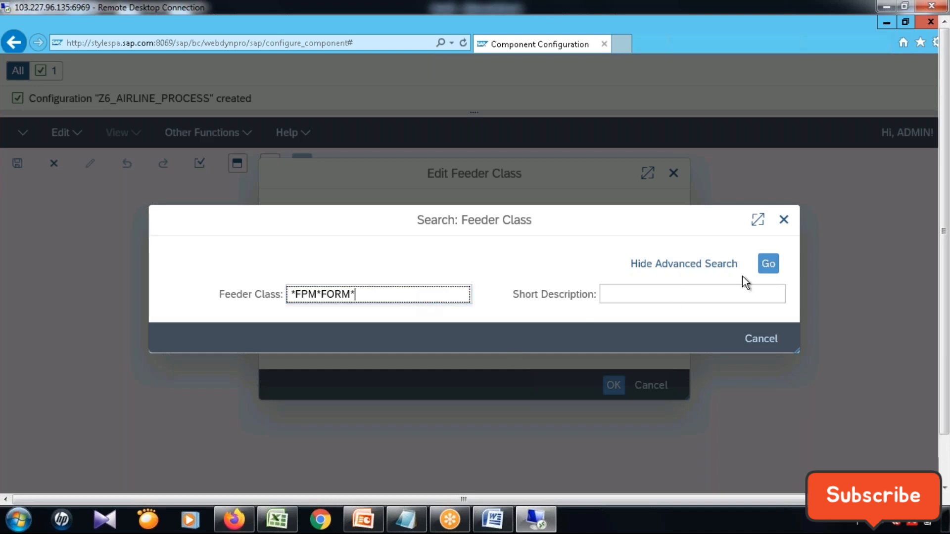
click(765, 271)
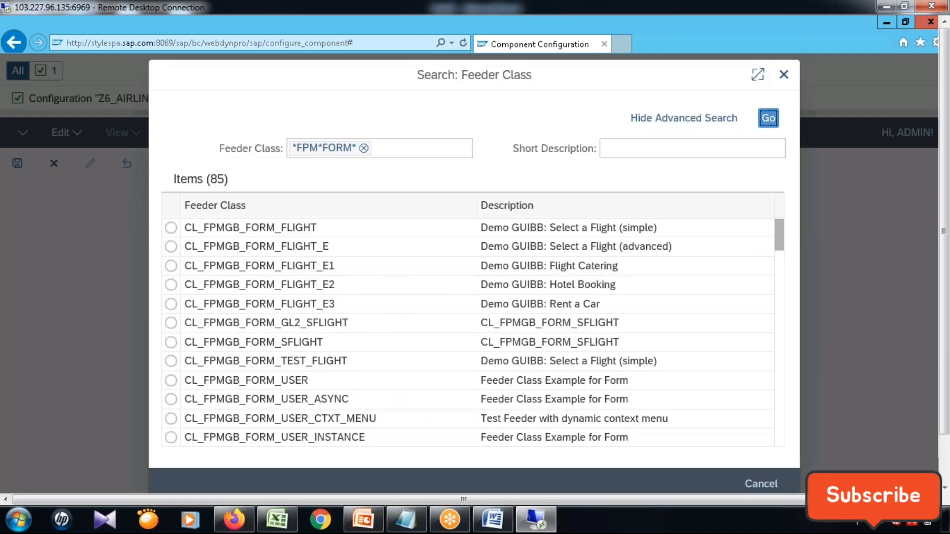
Look through the whole list of classes matching *FPM*FORM* for a suitable form feeder class.
scroll(668, 339, down, 2)
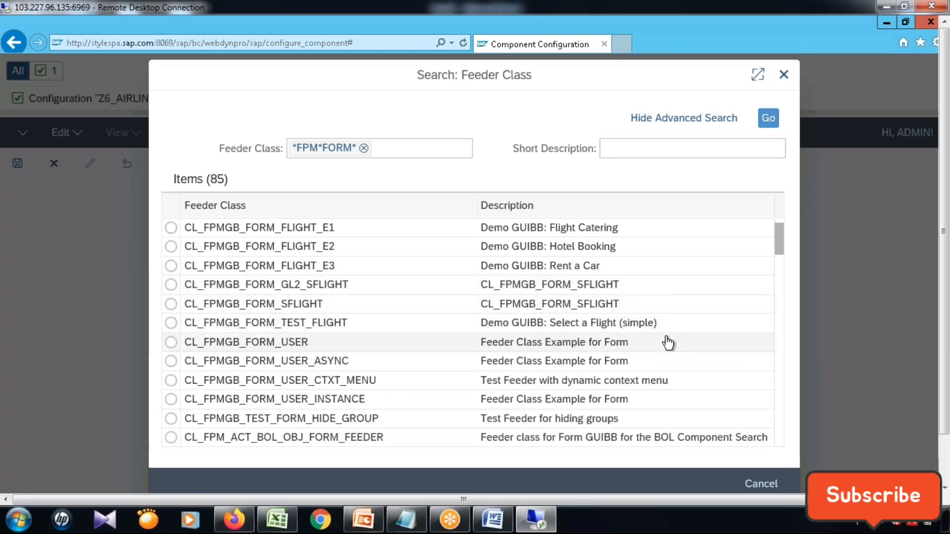
scroll(668, 343, down, 5)
scroll(668, 343, down, 3)
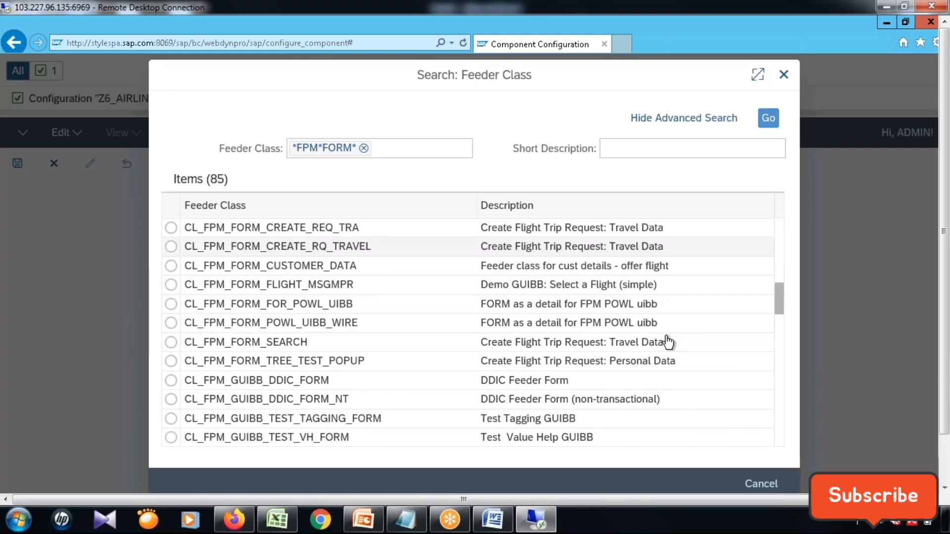
scroll(668, 342, up, 1)
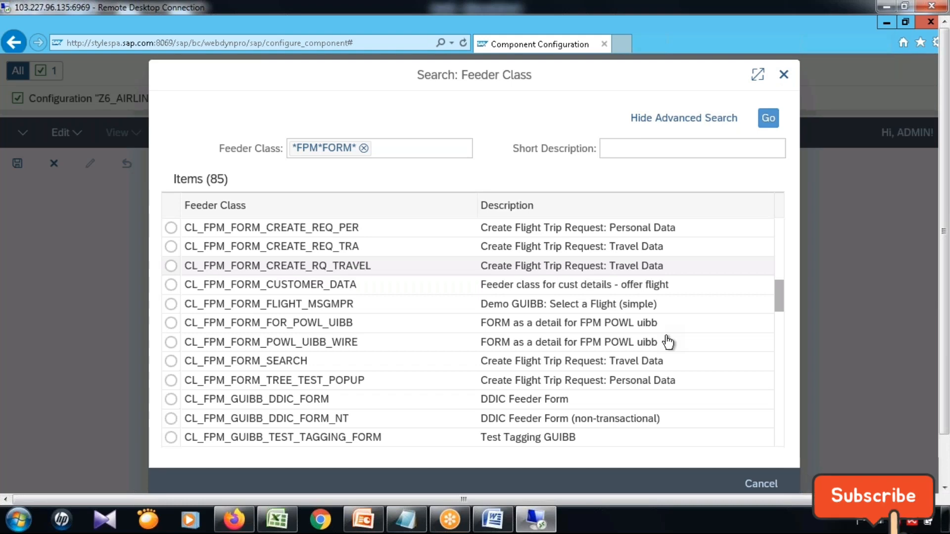
scroll(668, 343, up, 3)
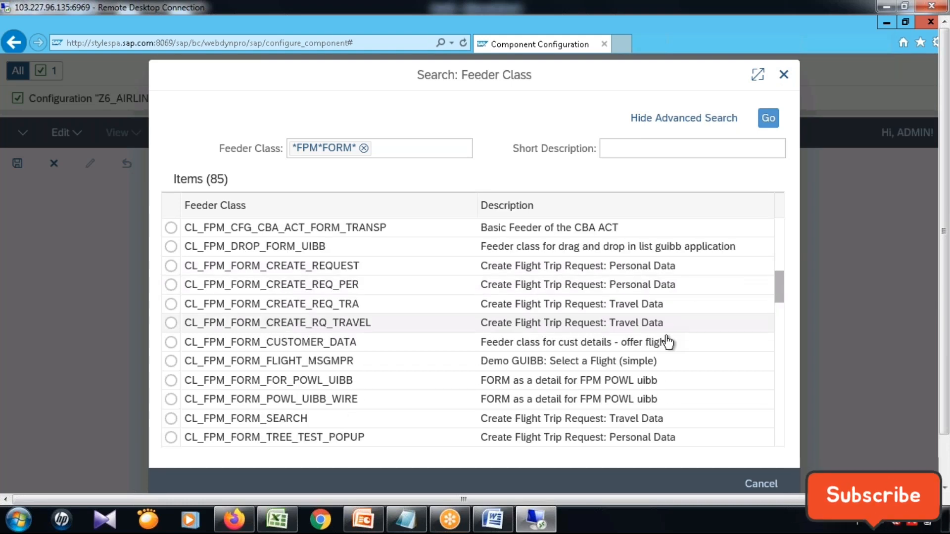
scroll(668, 343, down, 10)
scroll(780, 336, down, 10)
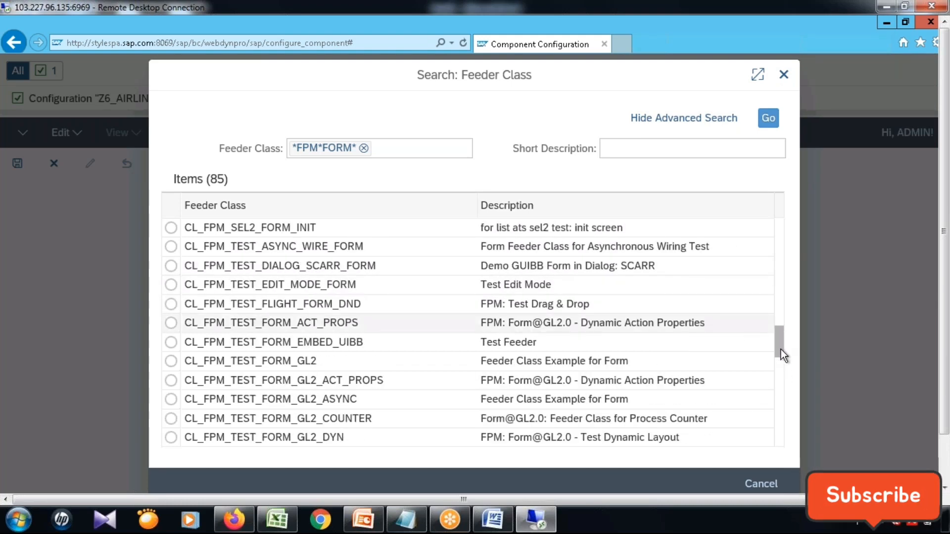
drag(781, 349, 783, 430)
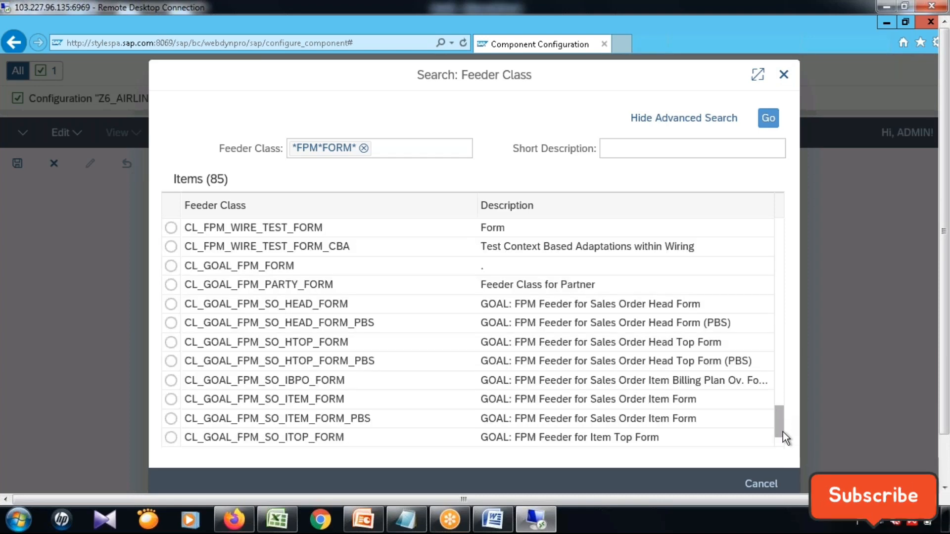
scroll(783, 432, down, 1)
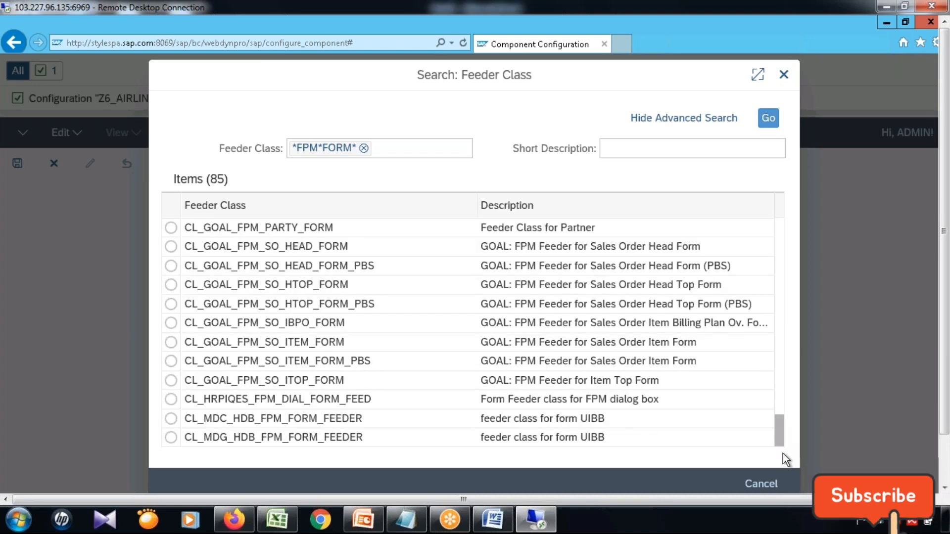
click(778, 313)
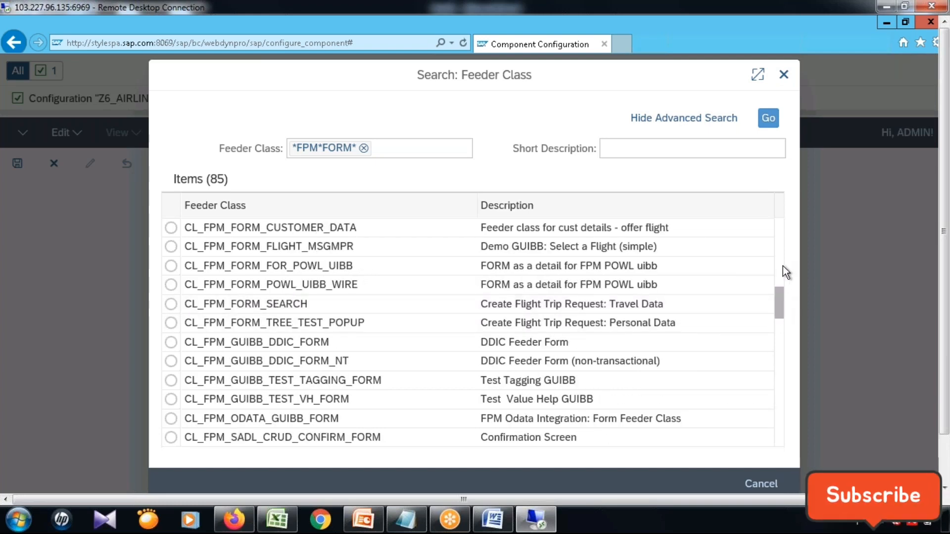
scroll(786, 253, up, 5)
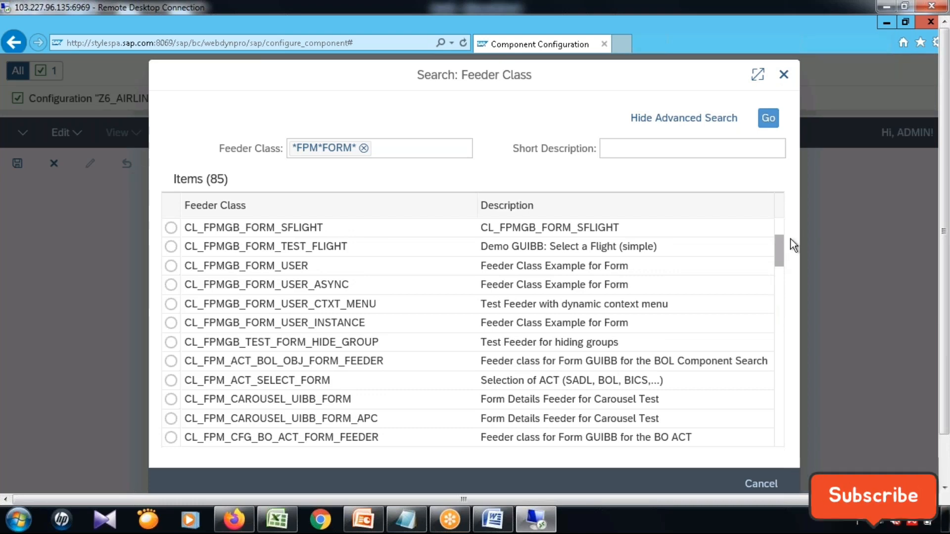
scroll(782, 219, up, 2)
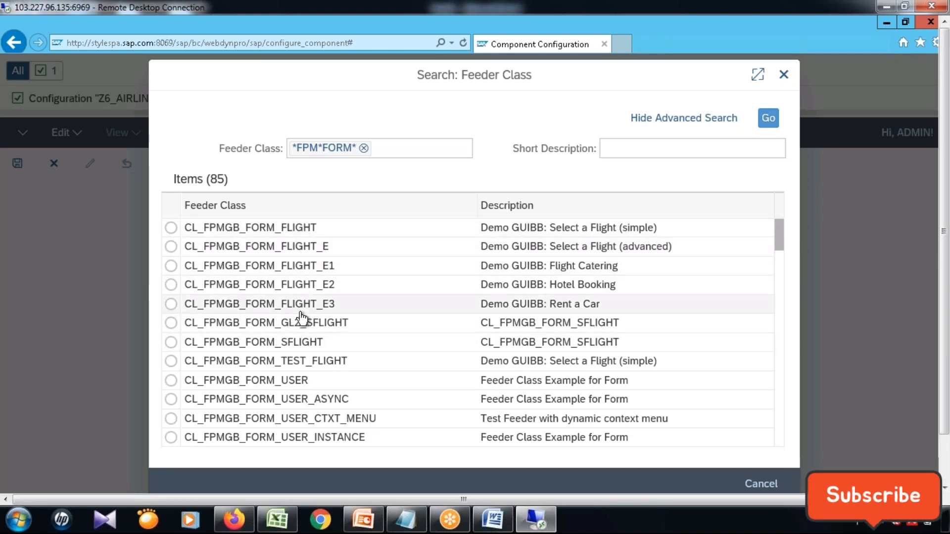
scroll(779, 238, down, 2)
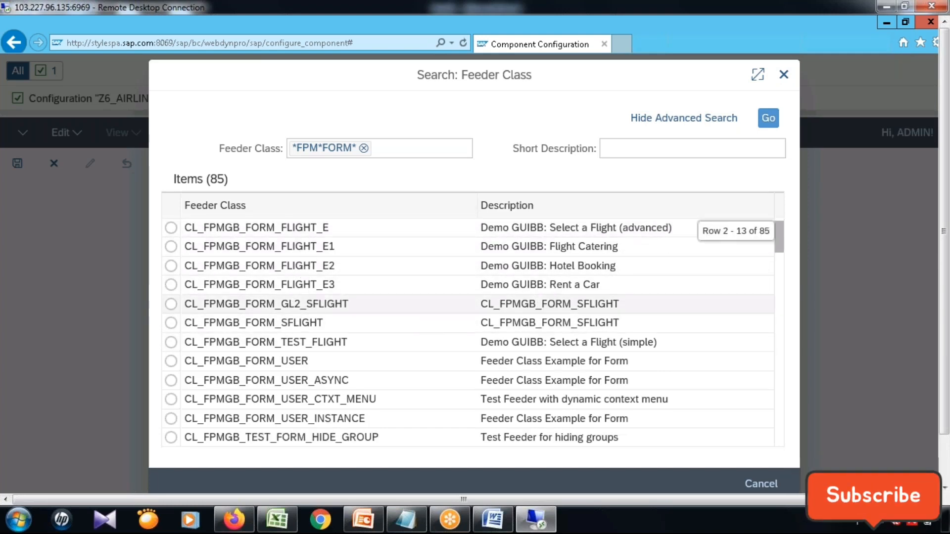
scroll(468, 332, down, 5)
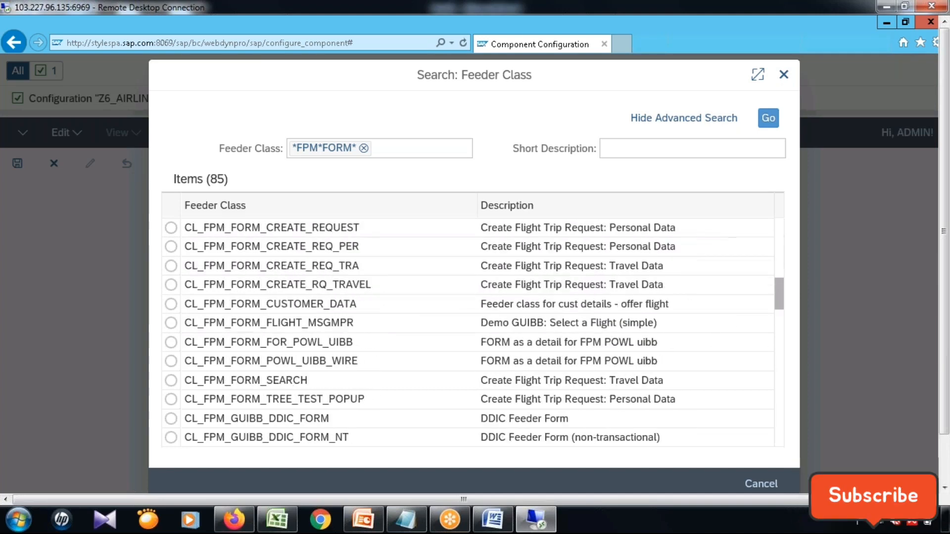
scroll(468, 332, down, 8)
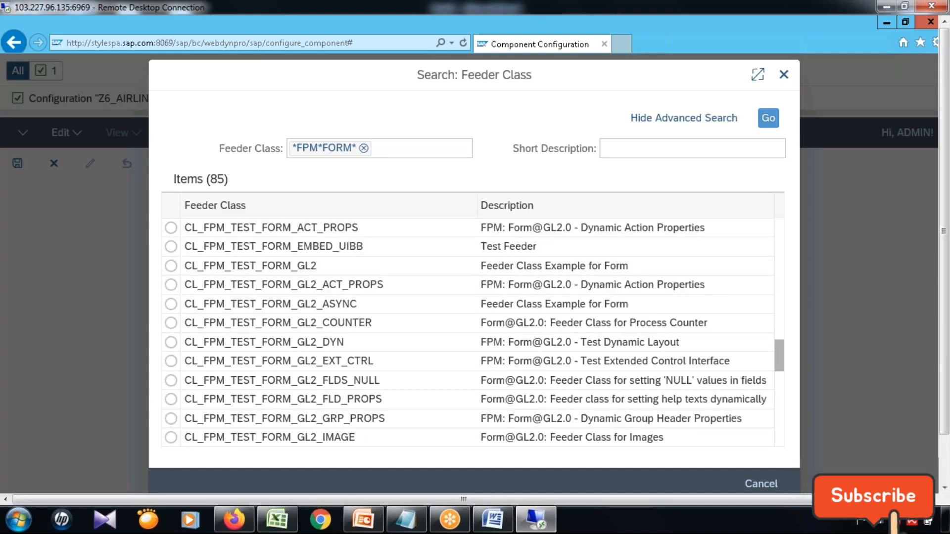
scroll(434, 327, down, 5)
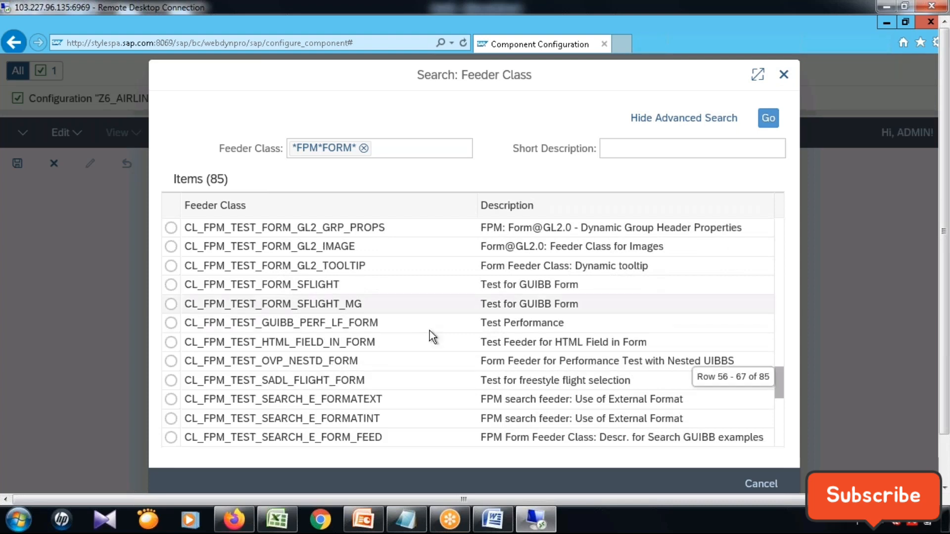
scroll(434, 328, down, 1)
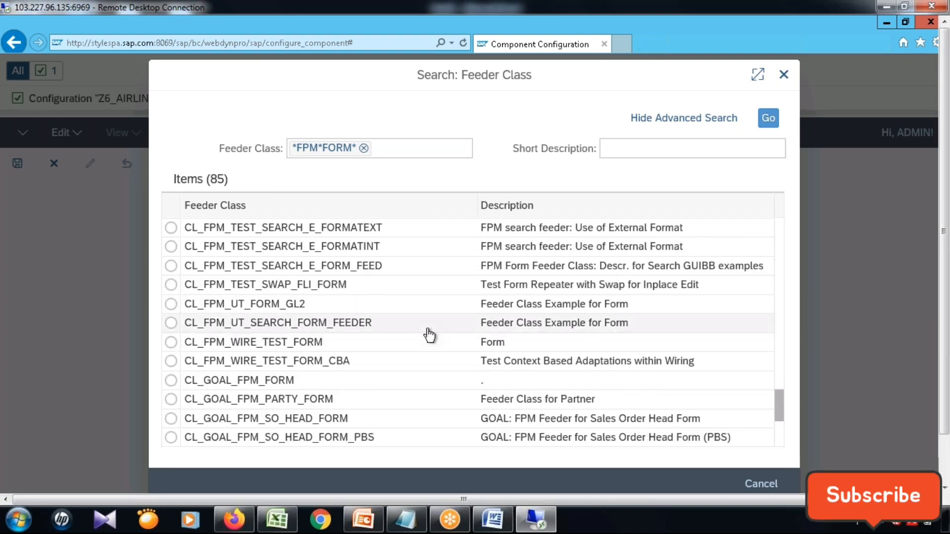
scroll(430, 336, down, 2)
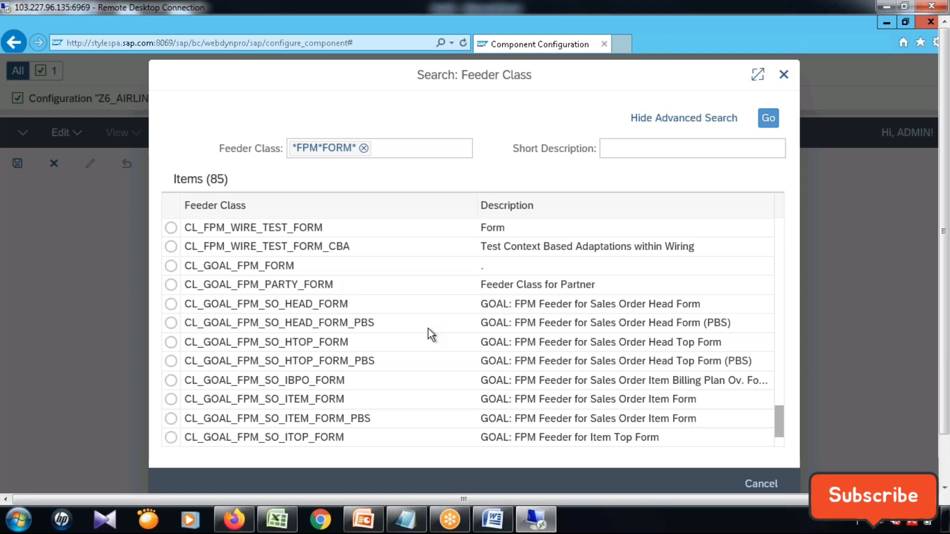
scroll(429, 329, down, 1)
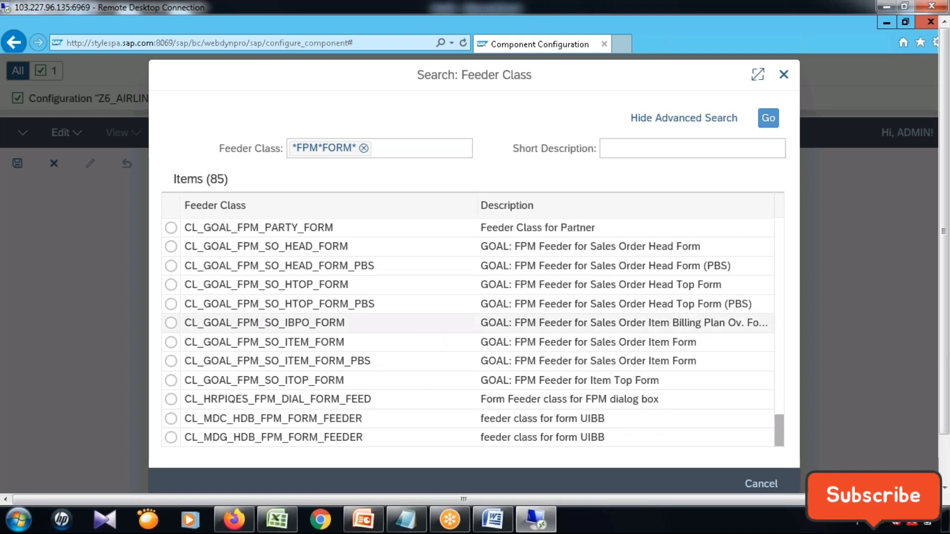
scroll(428, 327, up, 3)
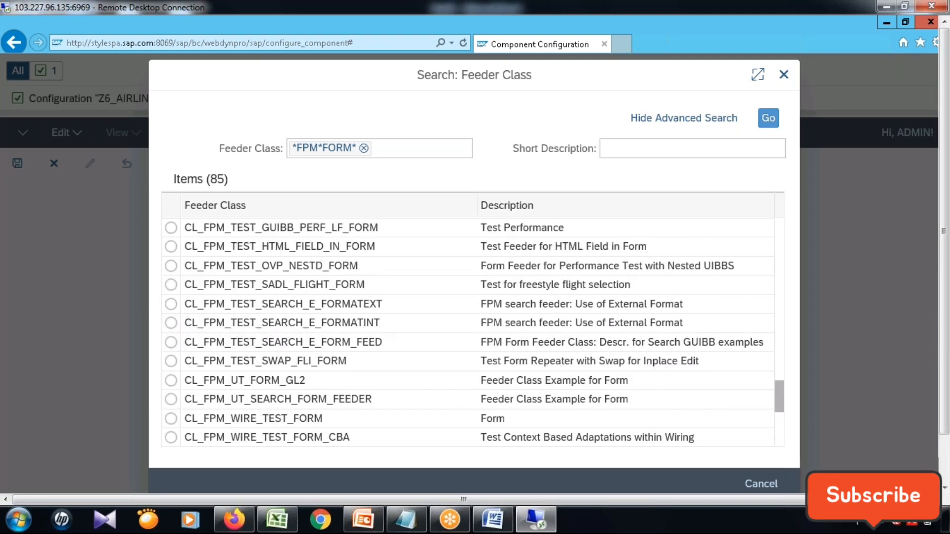
scroll(428, 329, down, 1)
scroll(429, 331, up, 2)
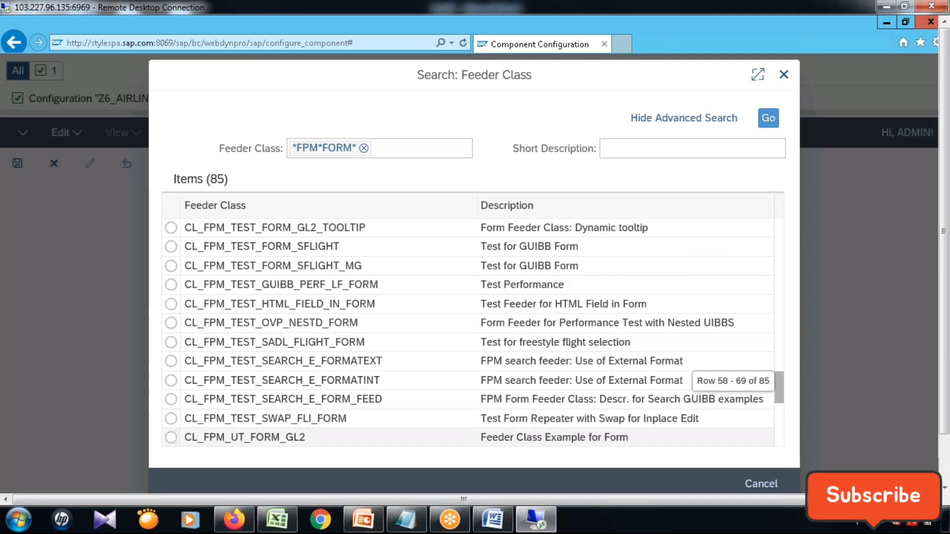
scroll(473, 333, up, 1)
scroll(473, 333, up, 2)
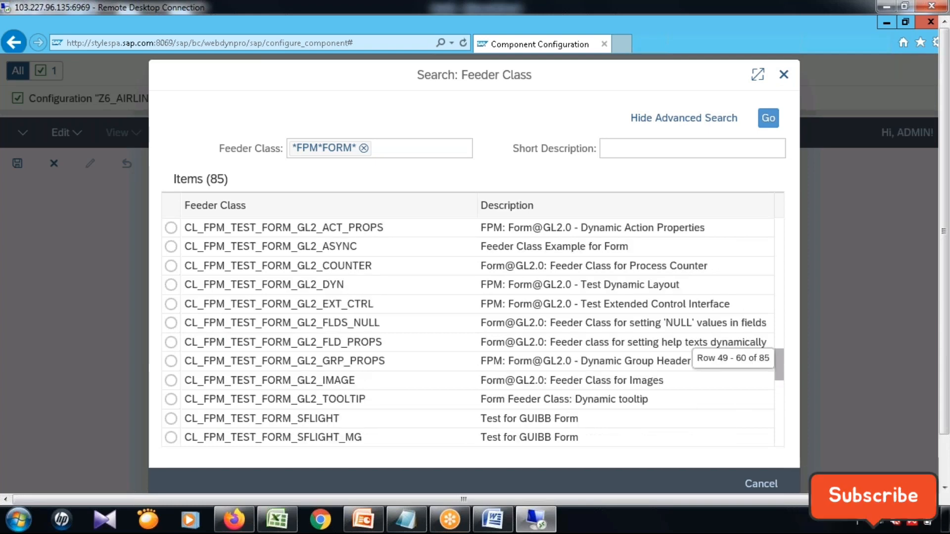
scroll(474, 333, up, 8)
Replace the feeder class search pattern with CL_FPM_FORM* and run the search.
click(361, 148)
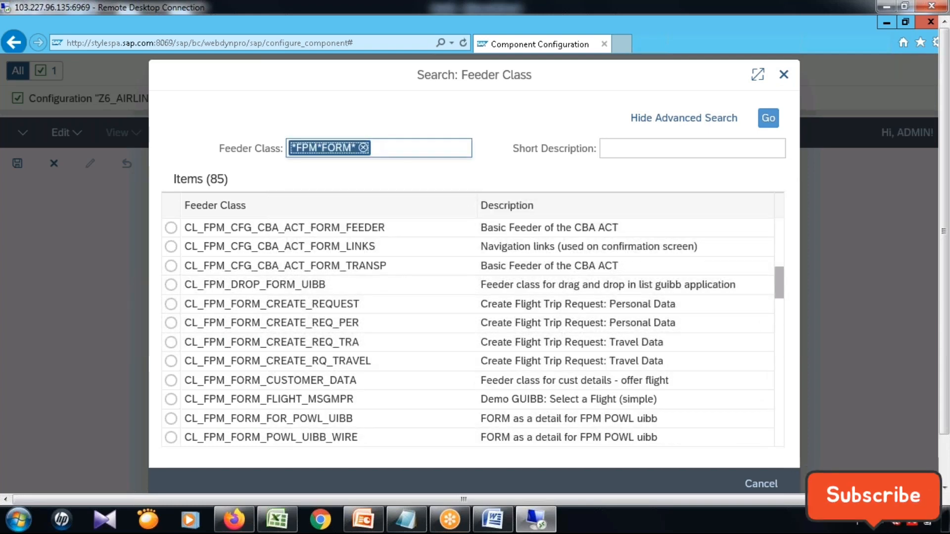
key(BackSpace)
text(CL)
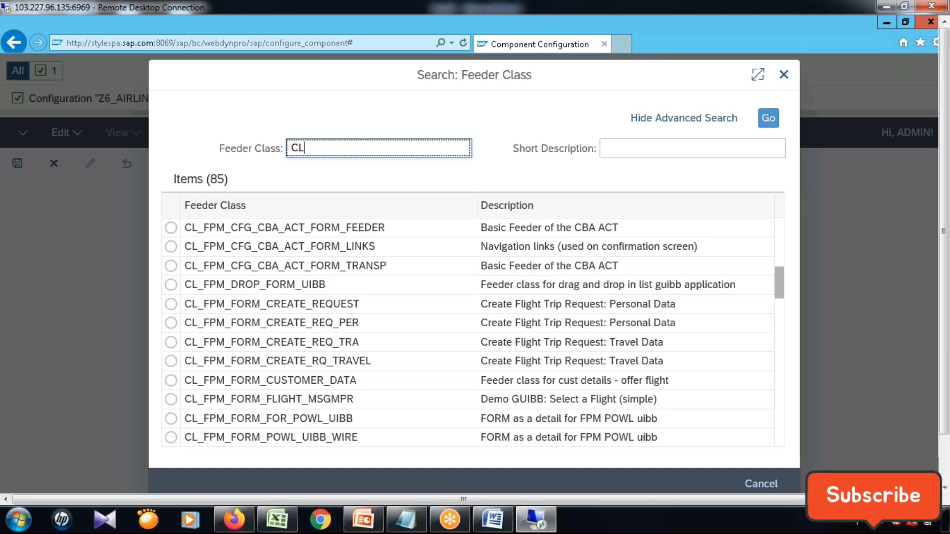
text(_FPM_)
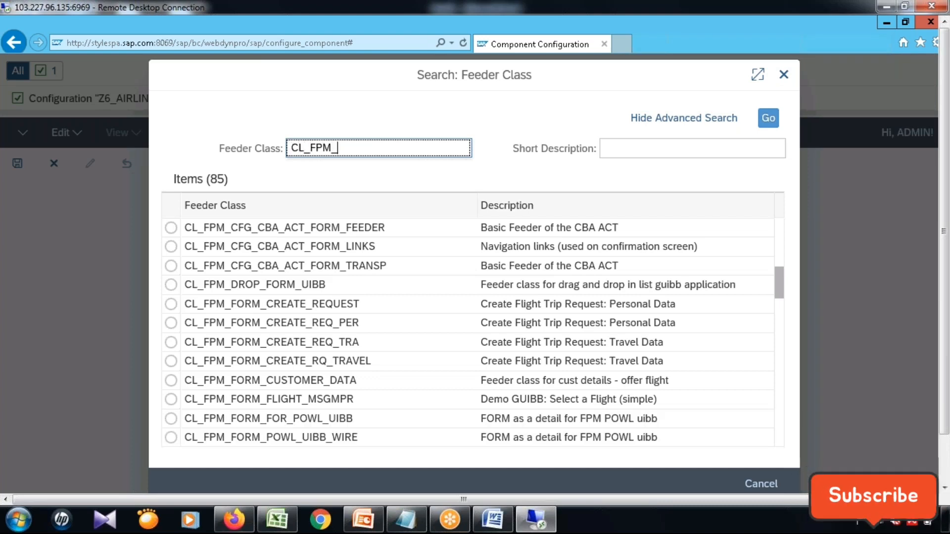
text(FORM)
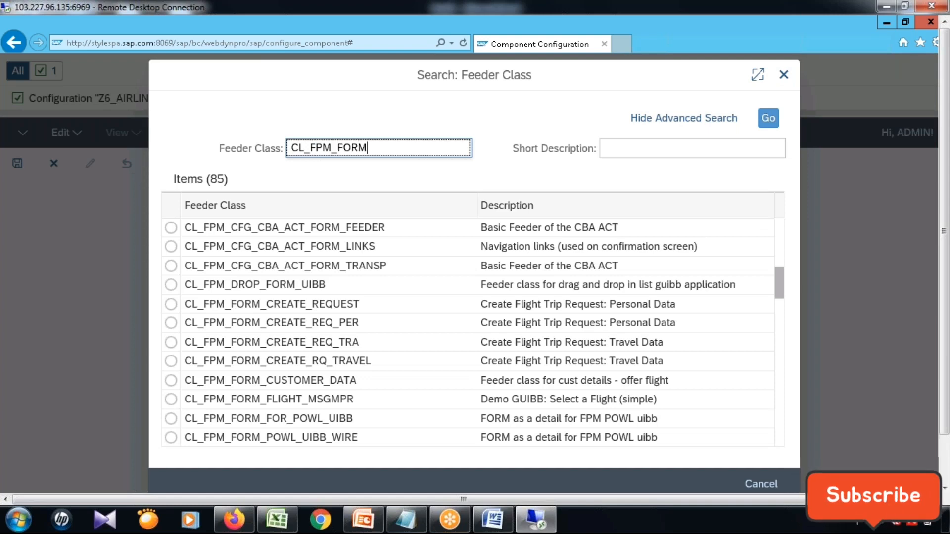
text(*)
click(763, 121)
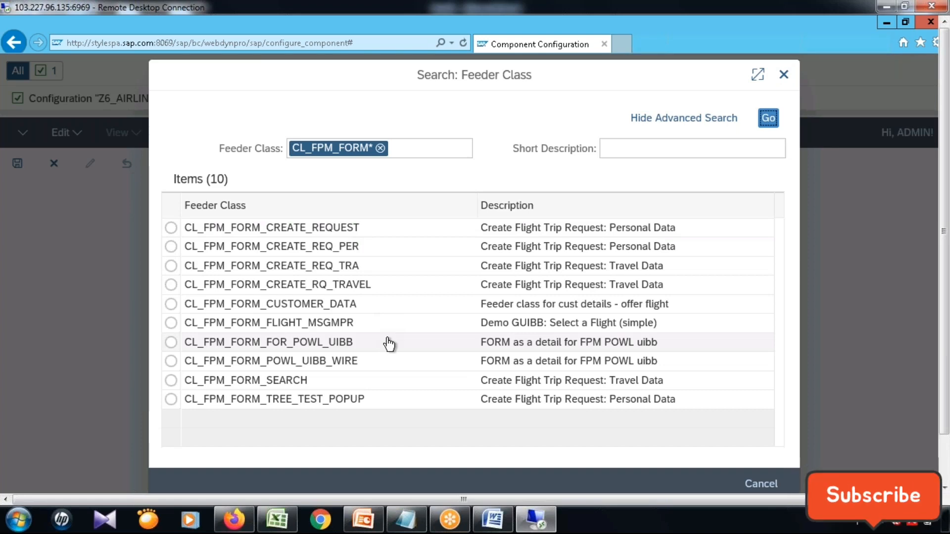
Minimize the open browser windows to reach SAP Logon and open the "ecc for candidates" system.
click(881, 26)
click(881, 23)
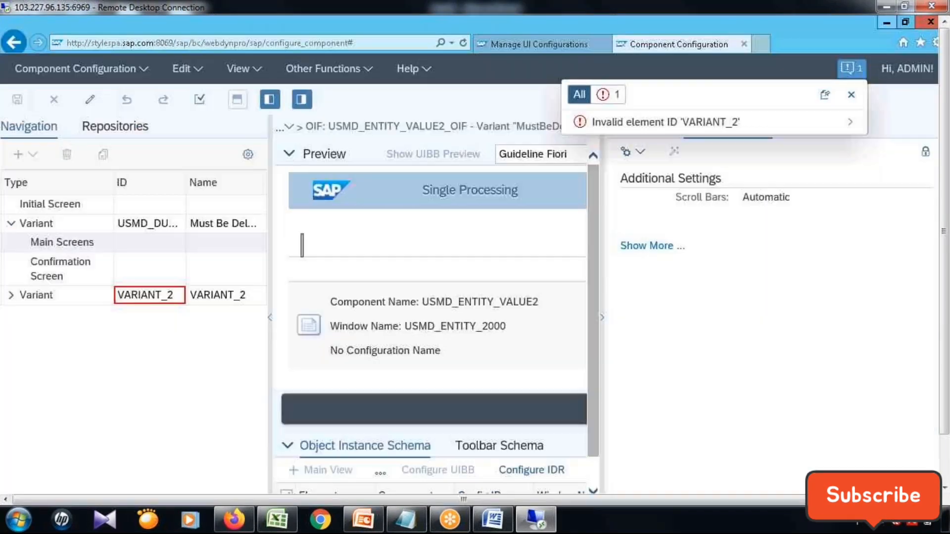
click(881, 23)
click(863, 25)
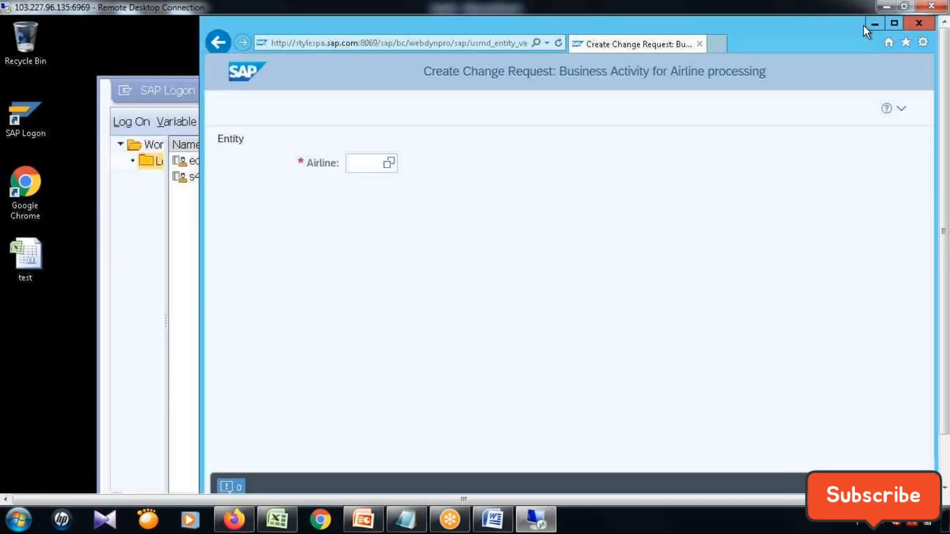
click(875, 25)
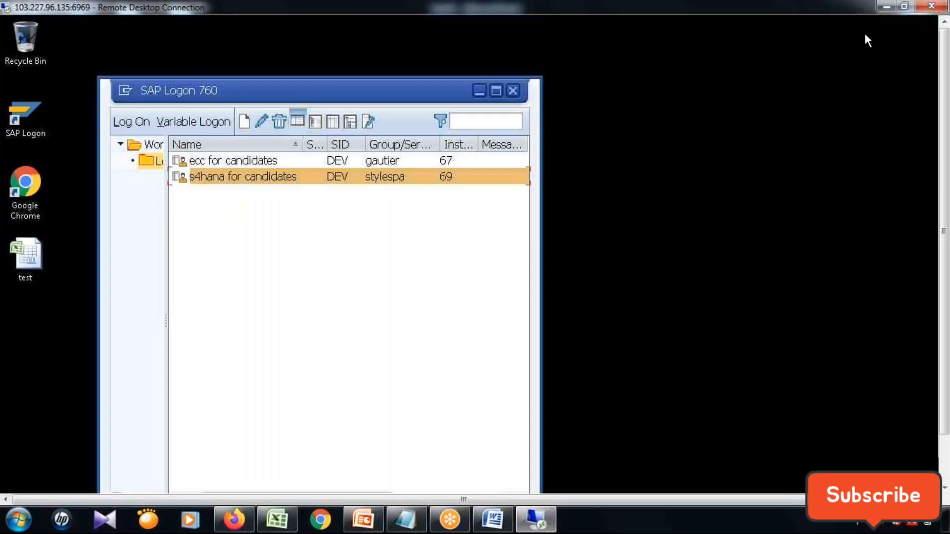
click(275, 163)
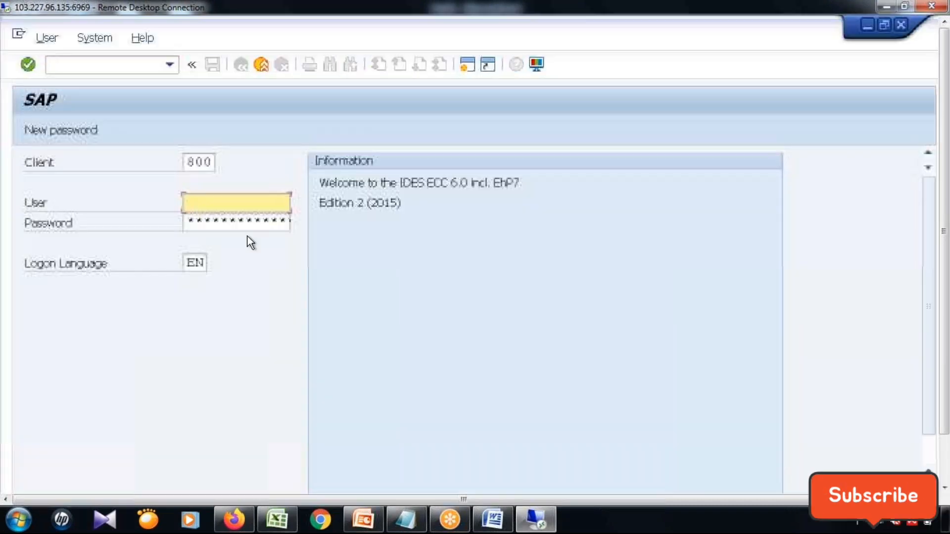
Log on with the user name and password, continuing without ending any other logons in the system.
click(206, 235)
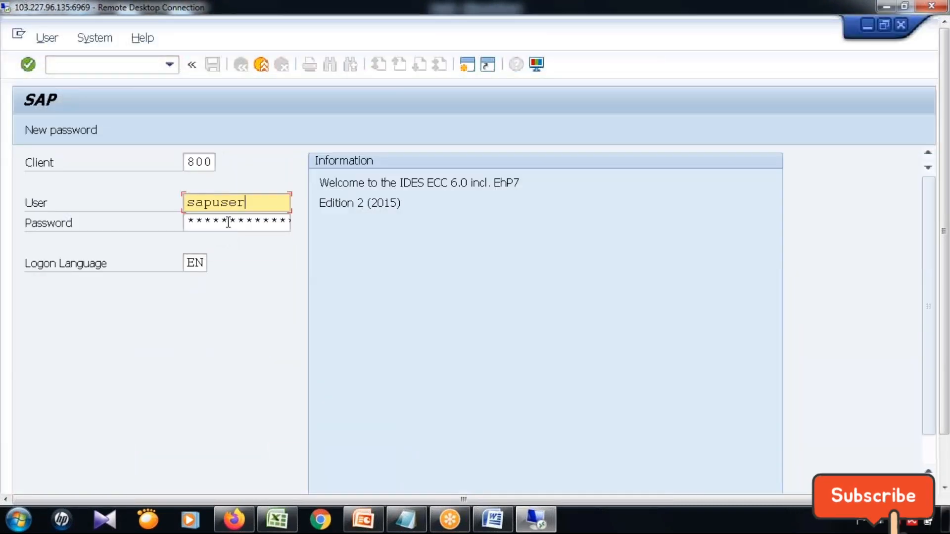
click(228, 222)
text(********)
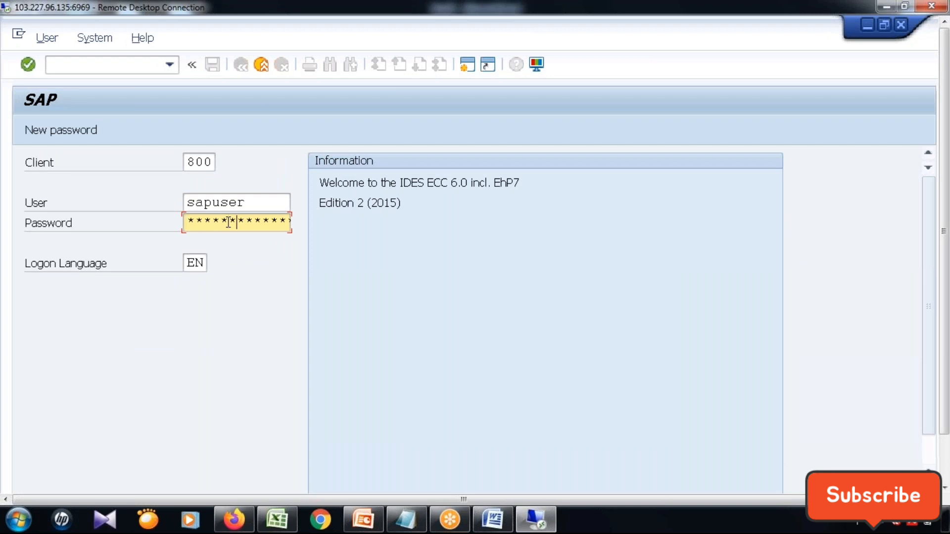
key(Return)
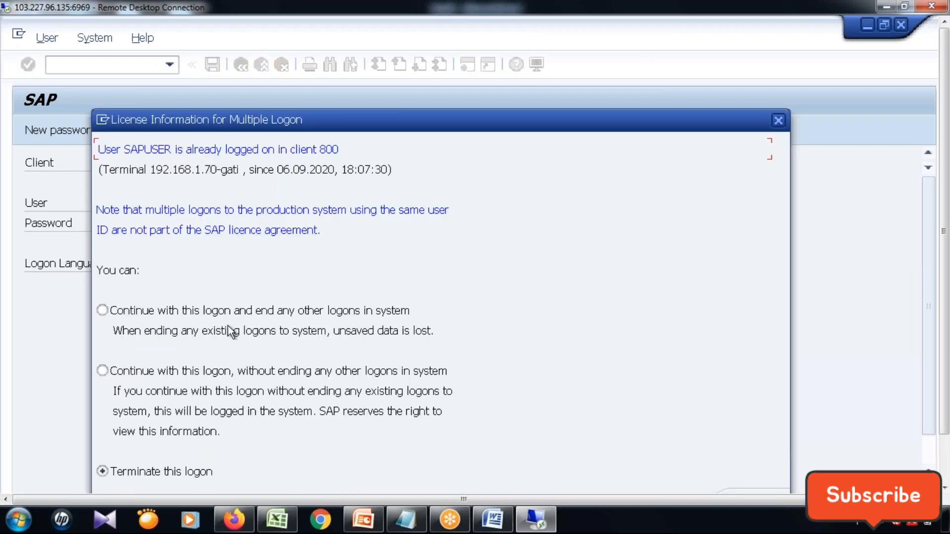
click(227, 370)
key(Return)
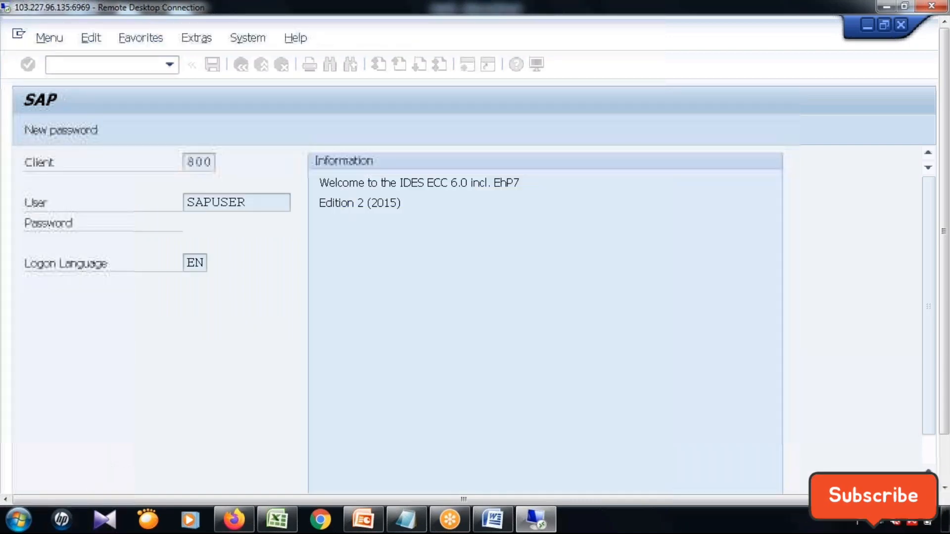
Launch transaction NWBC and look through the list of Master Data Governance roles, then leave the launcher window.
text(/n)
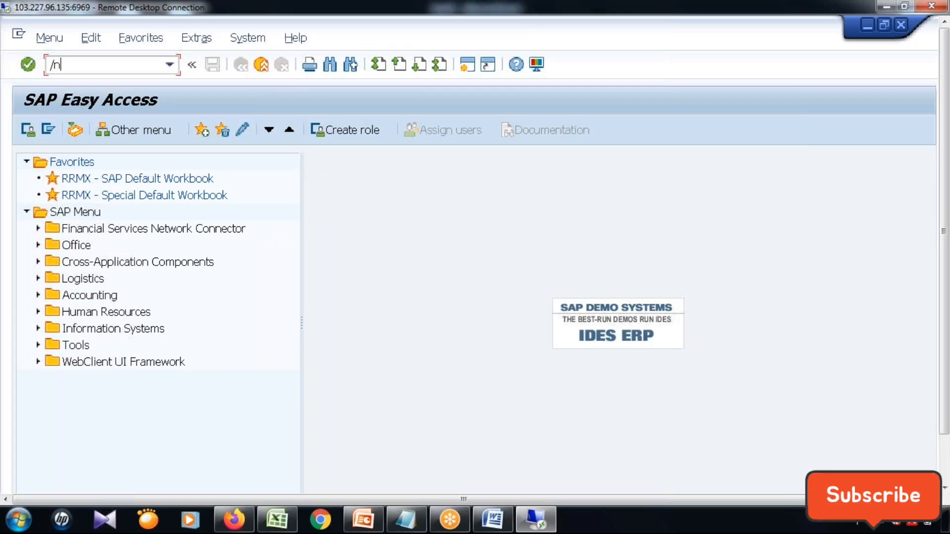
text(nwbc)
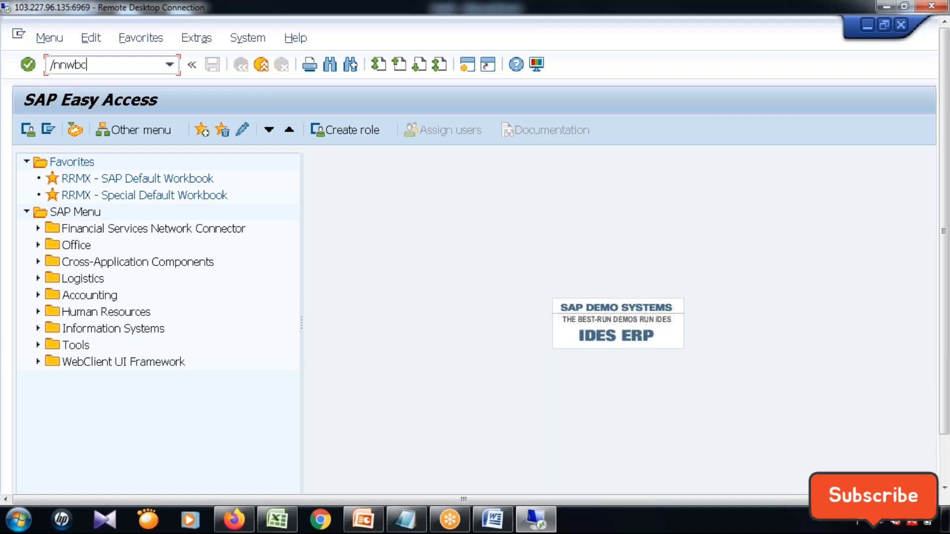
key(Return)
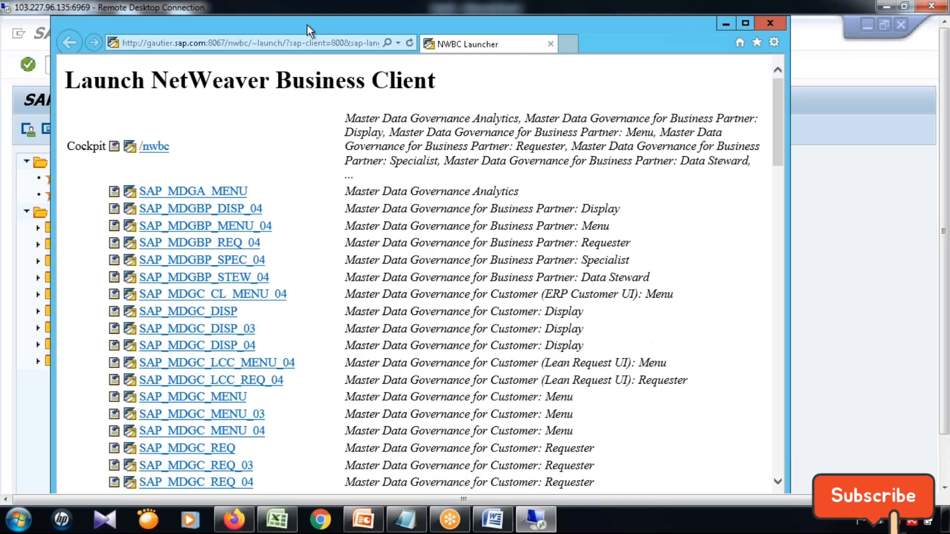
double_click(306, 24)
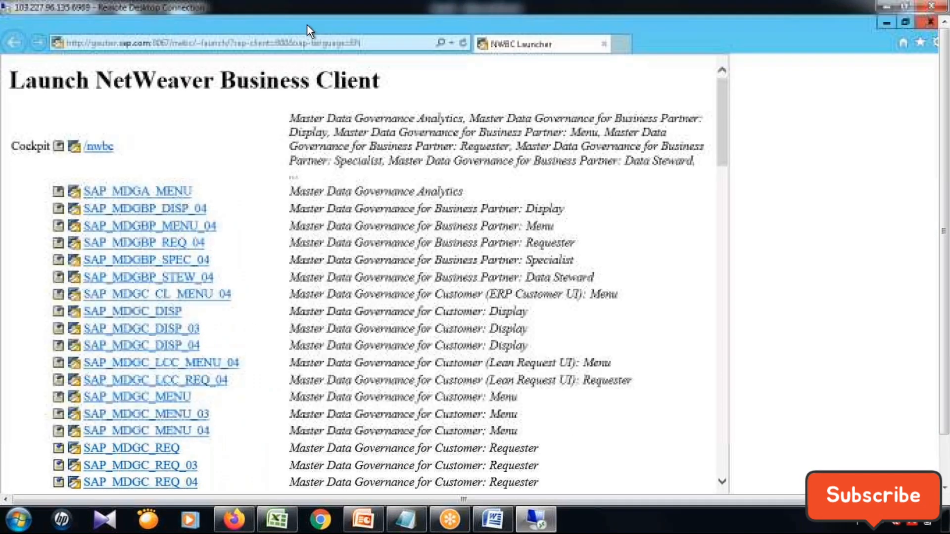
scroll(307, 257, down, 10)
scroll(307, 260, down, 15)
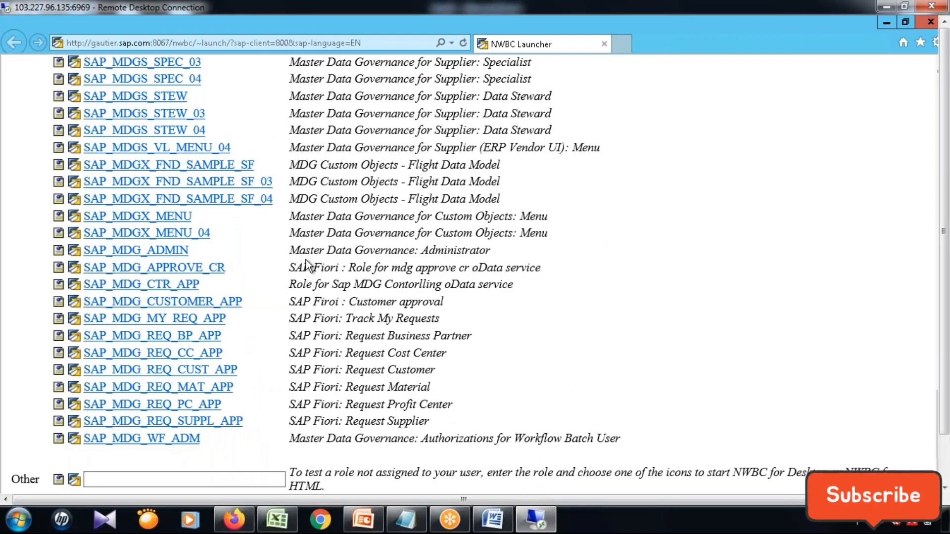
scroll(307, 267, up, 3)
scroll(308, 266, up, 5)
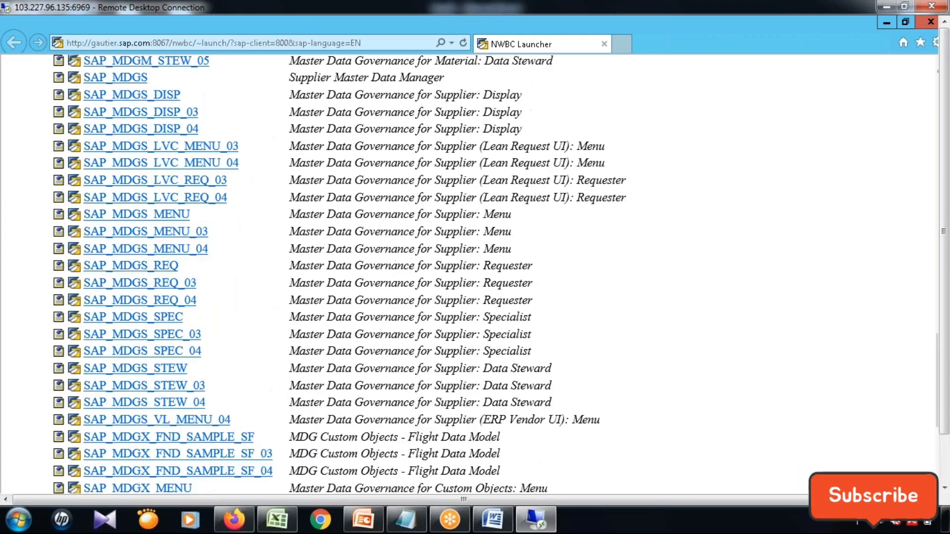
scroll(308, 266, up, 7)
click(883, 23)
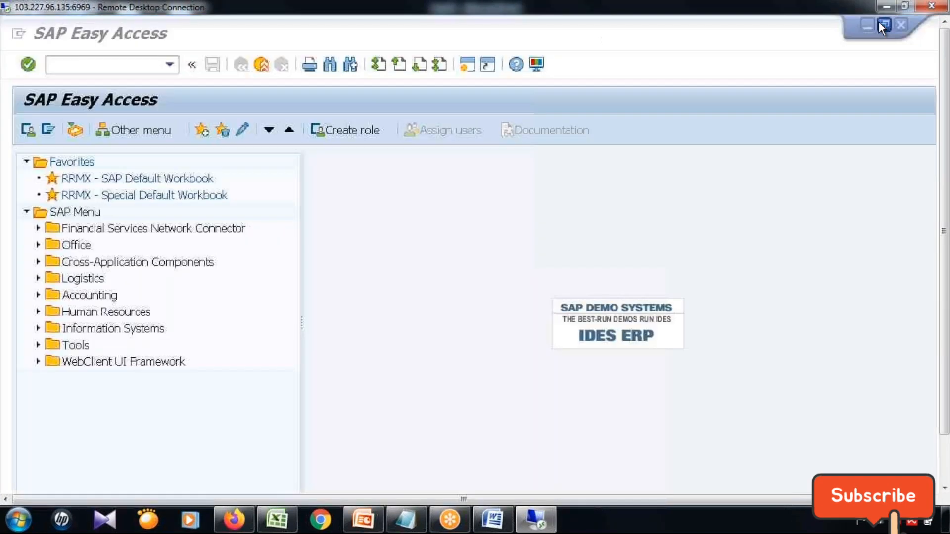
Open role maintenance with transaction PFCG, then replace it with the Master Data Governance customizing transaction MDGIMG.
text(/npfcg)
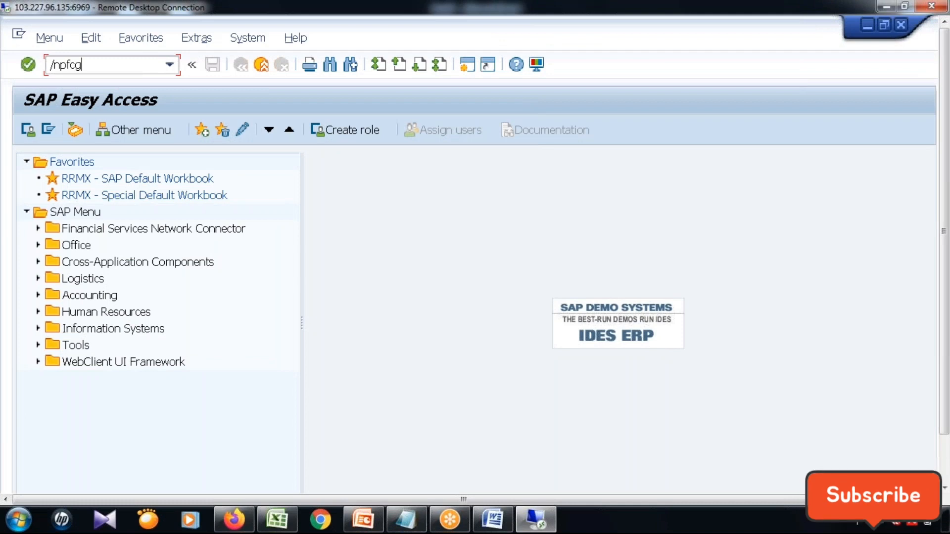
key(Return)
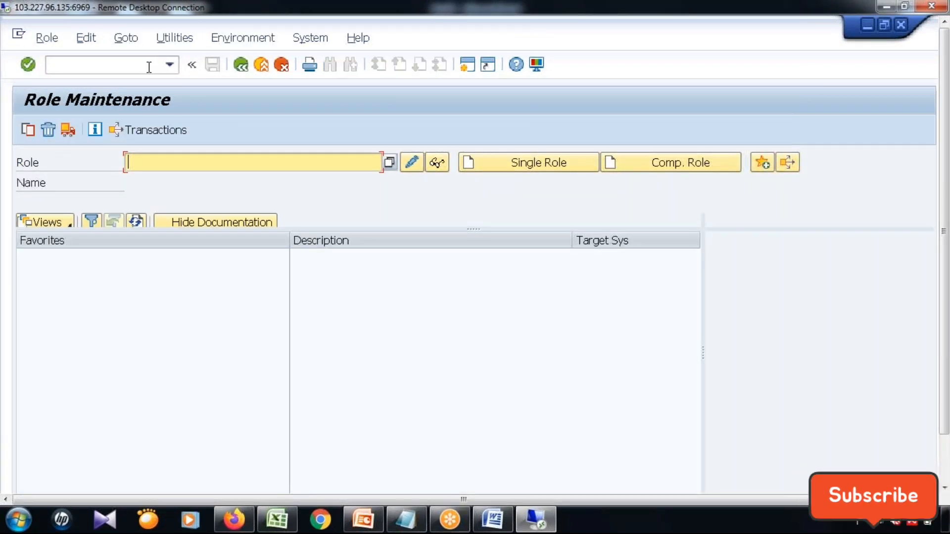
click(168, 69)
text(/)
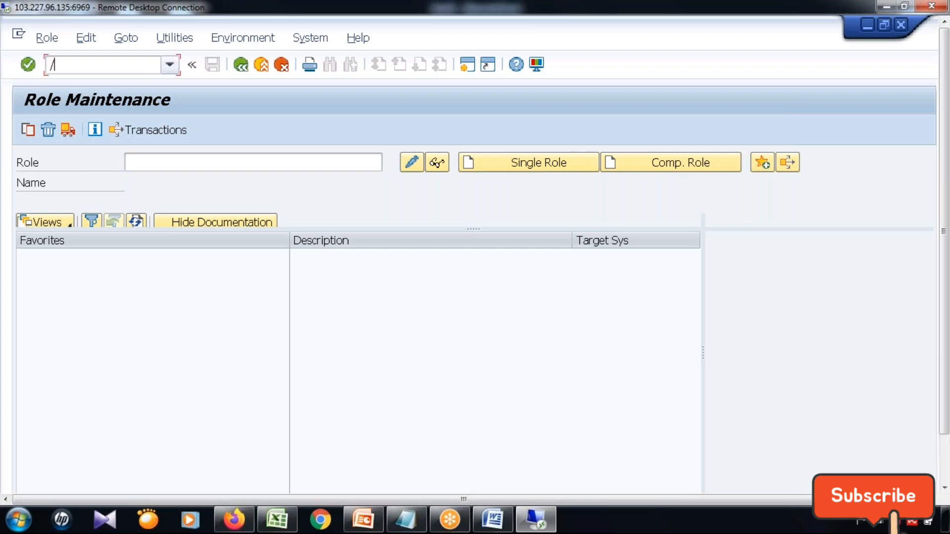
text(nmdgimg)
key(Return)
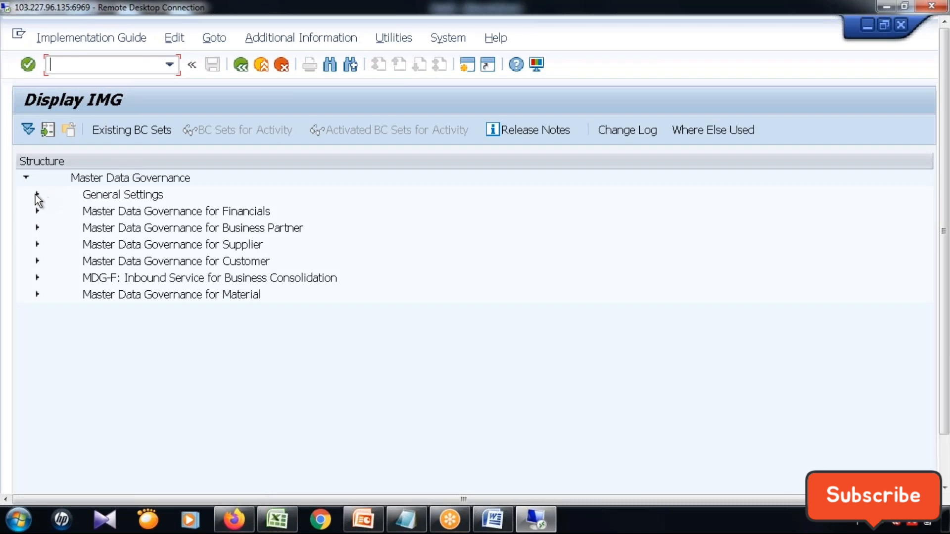
Run Manage UI Configurations from the UI Modeling node of General Settings and maximize its browser window.
click(38, 195)
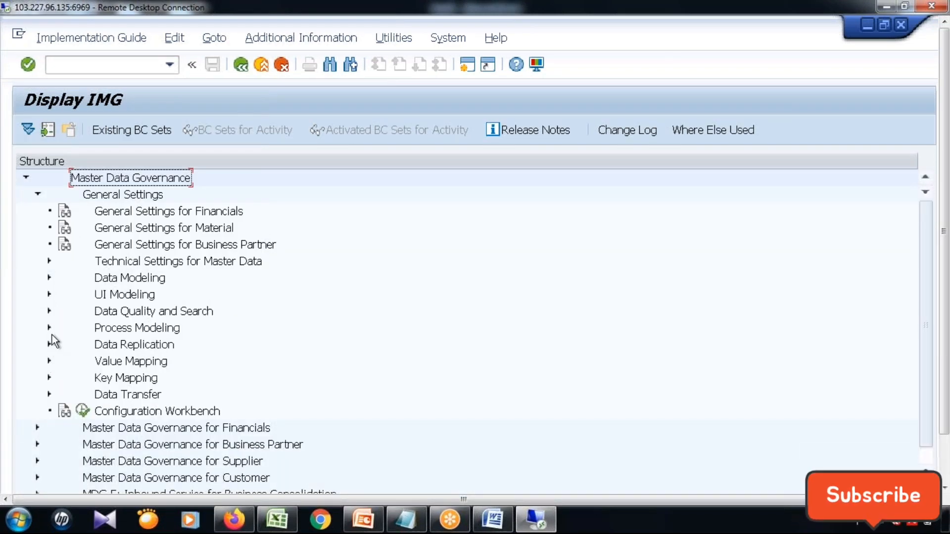
click(49, 294)
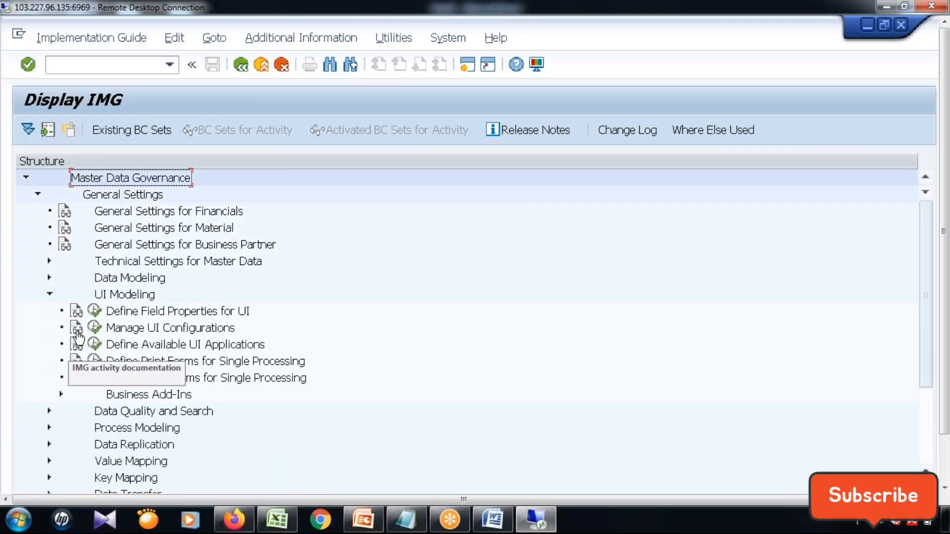
click(95, 329)
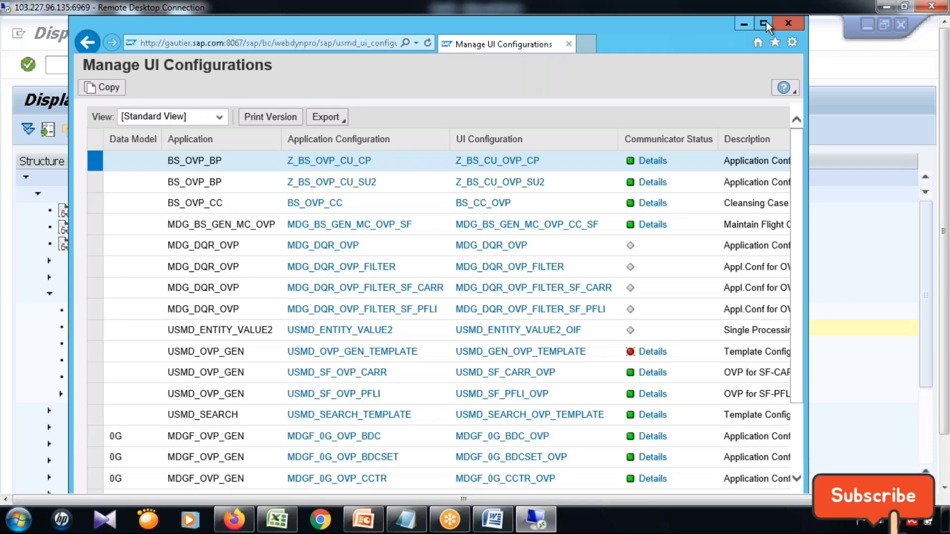
click(765, 22)
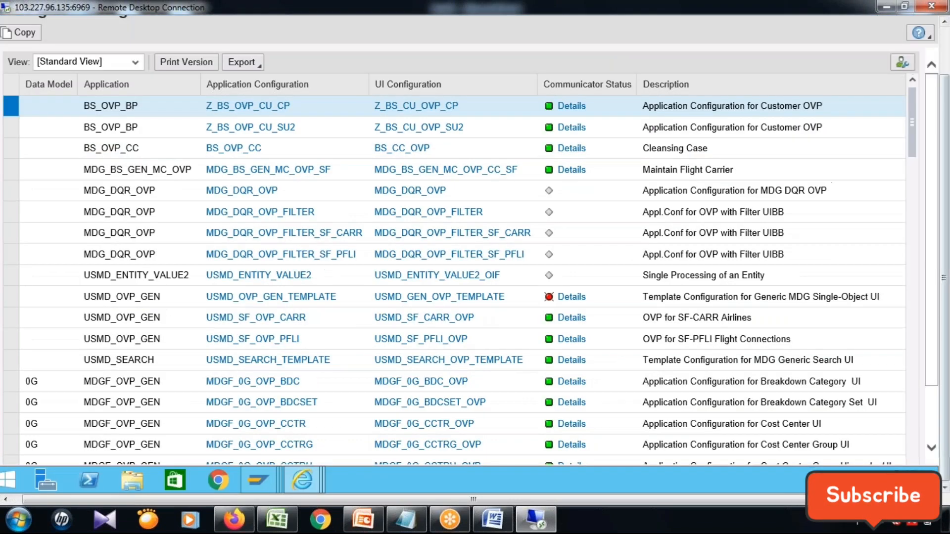
Examine the UI configuration list through its final rows, including the SF, Z6 and ZS data model entries.
scroll(936, 396, down, 2)
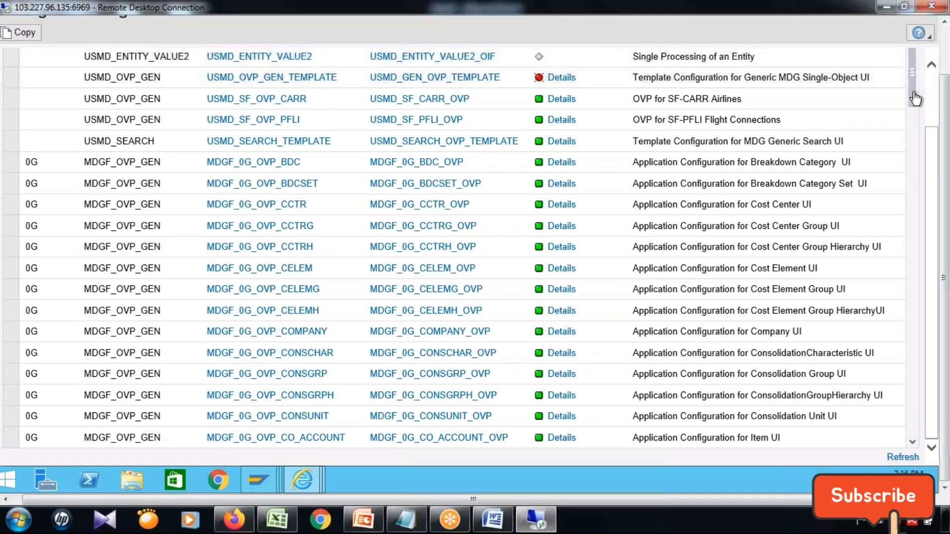
drag(912, 86, 920, 414)
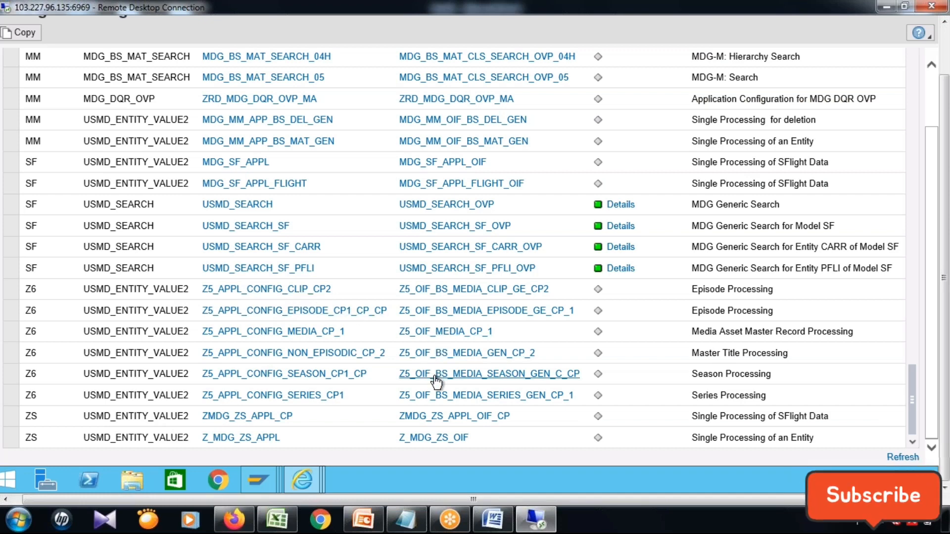
scroll(435, 381, up, 2)
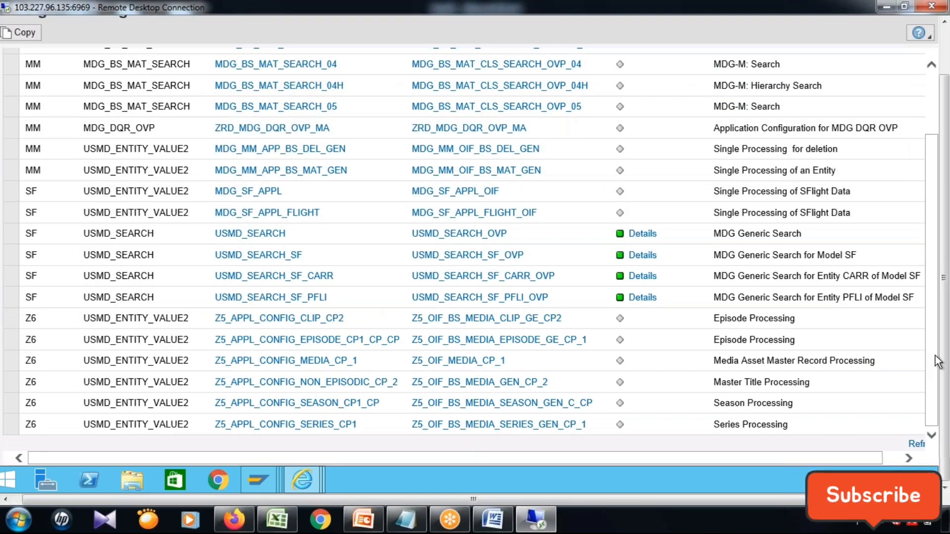
scroll(937, 361, up, 3)
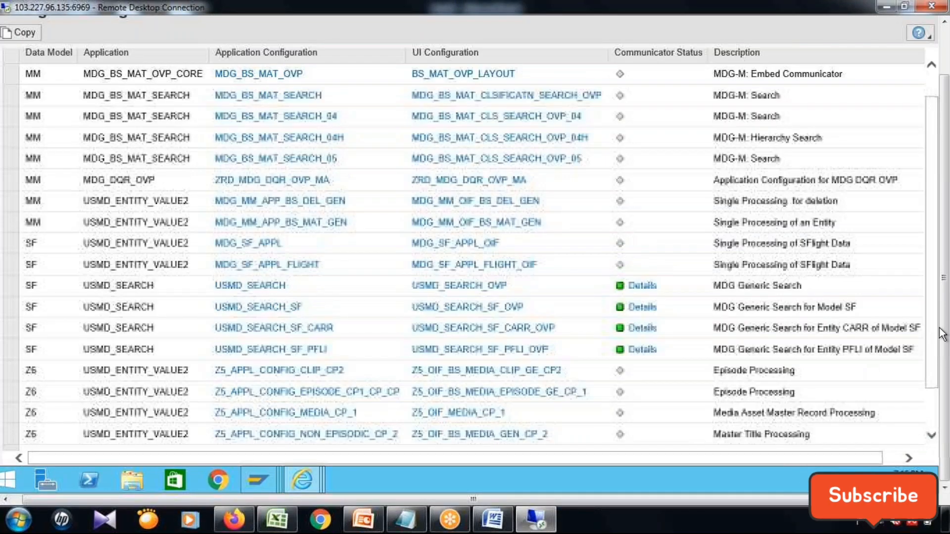
scroll(725, 374, up, 3)
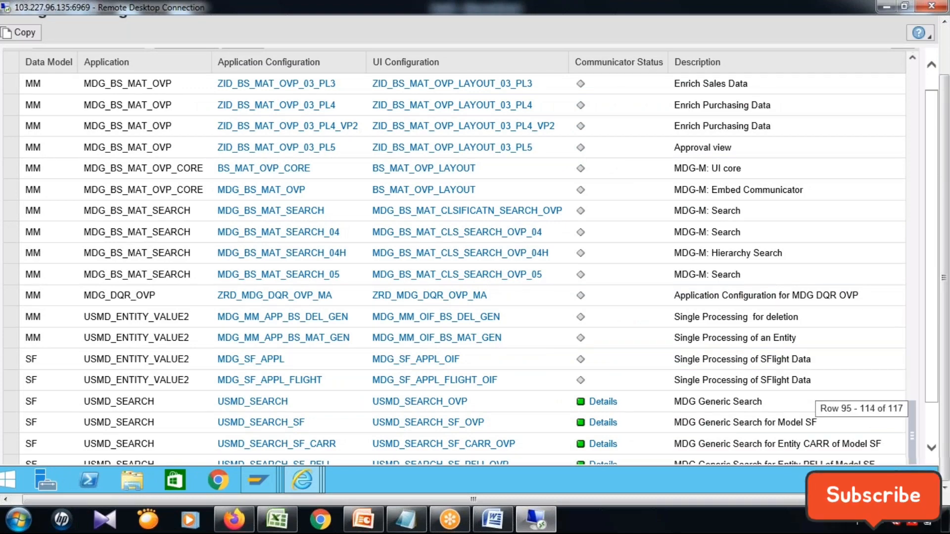
scroll(912, 426, down, 3)
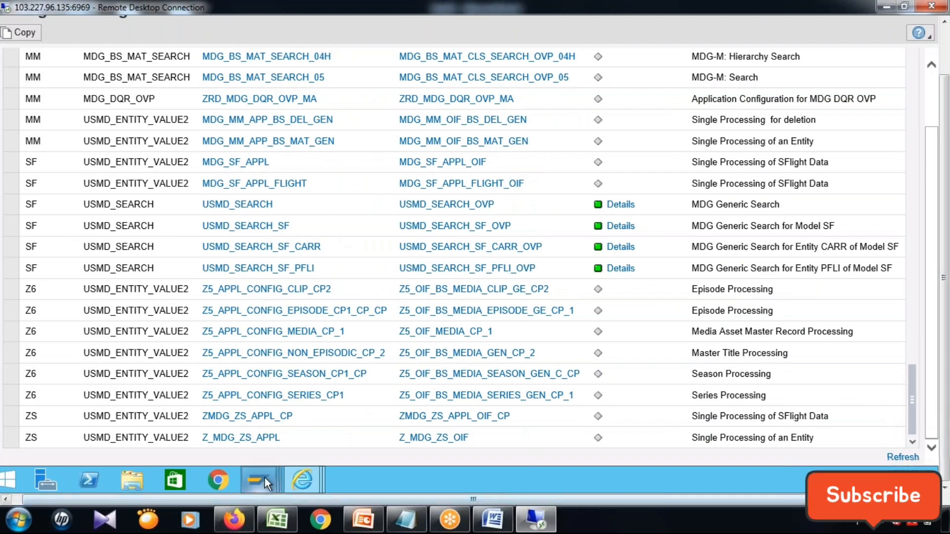
Switch back to the Display IMG session and open role maintenance with transaction PFCG.
mouse_move(265, 478)
click(434, 415)
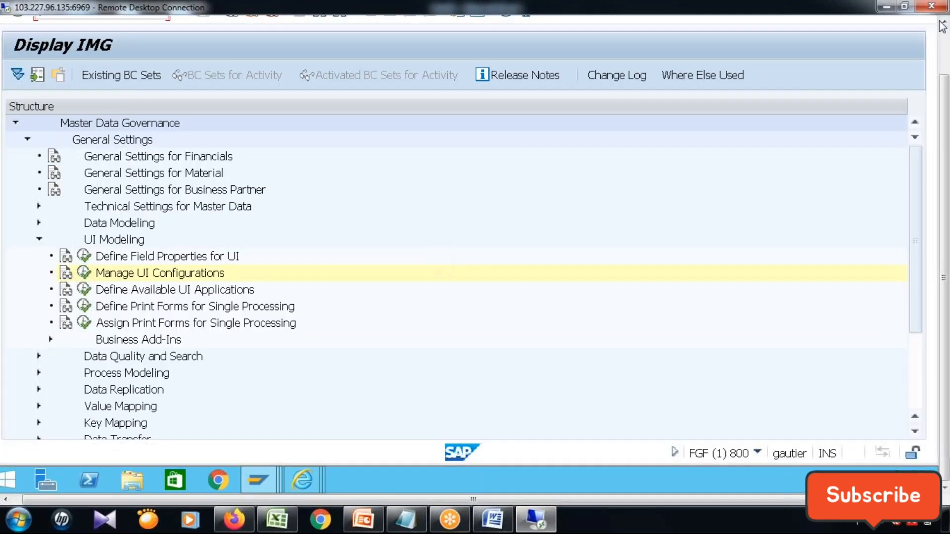
click(944, 42)
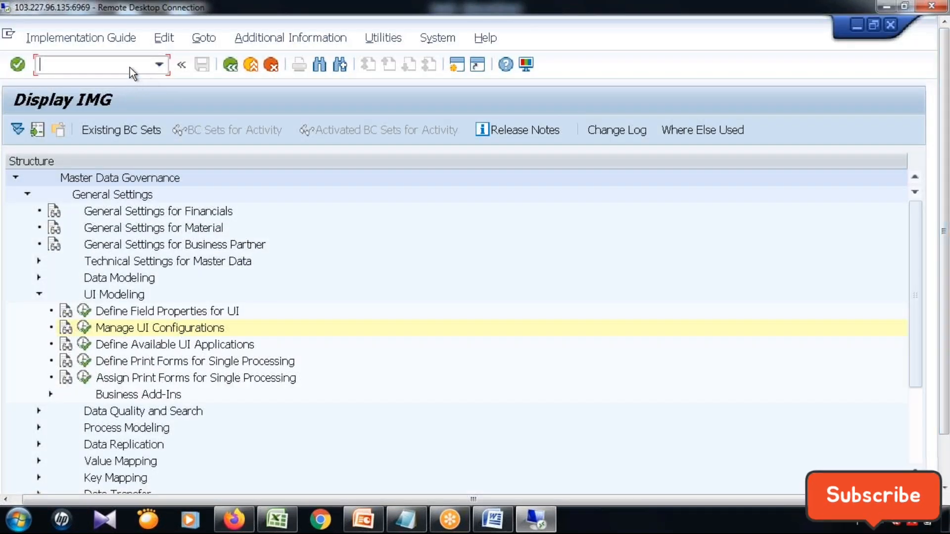
text(/n)
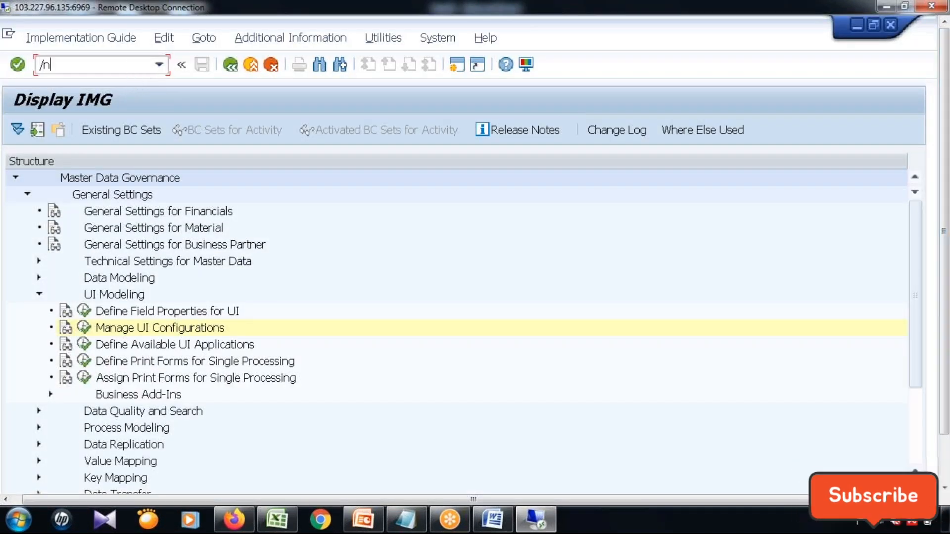
text(pfcg)
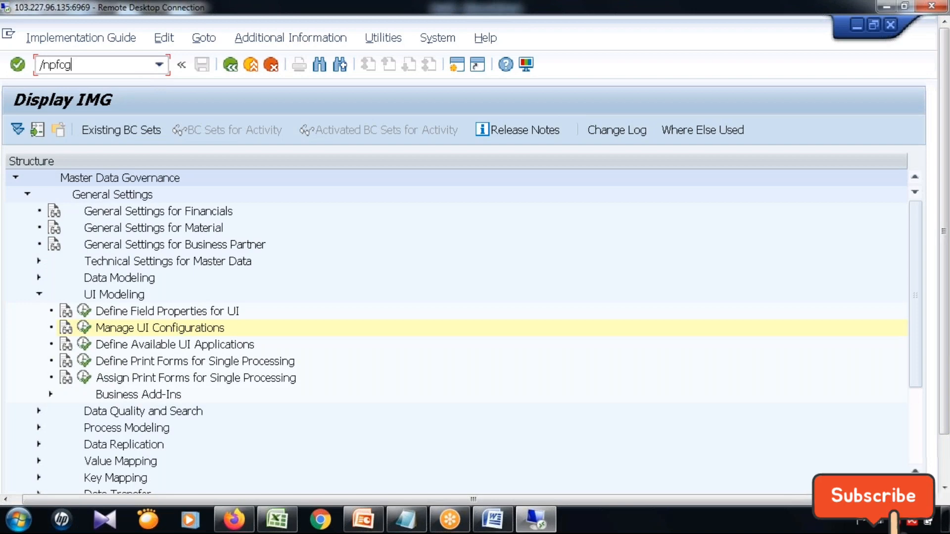
key(Return)
Display role SAP_MDGX_MENU and expand its menu through Master Data Governance for Custom Objects to the Change Requests folder.
click(208, 171)
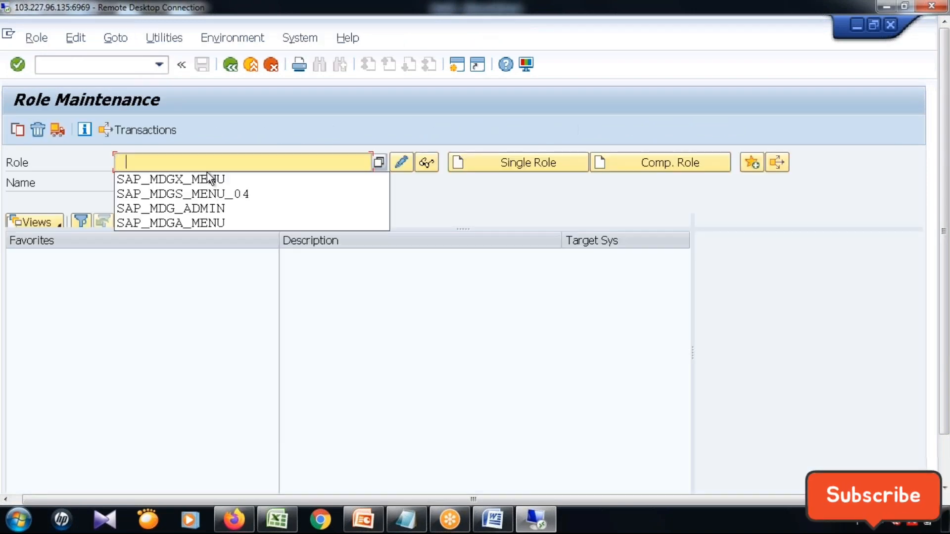
click(212, 179)
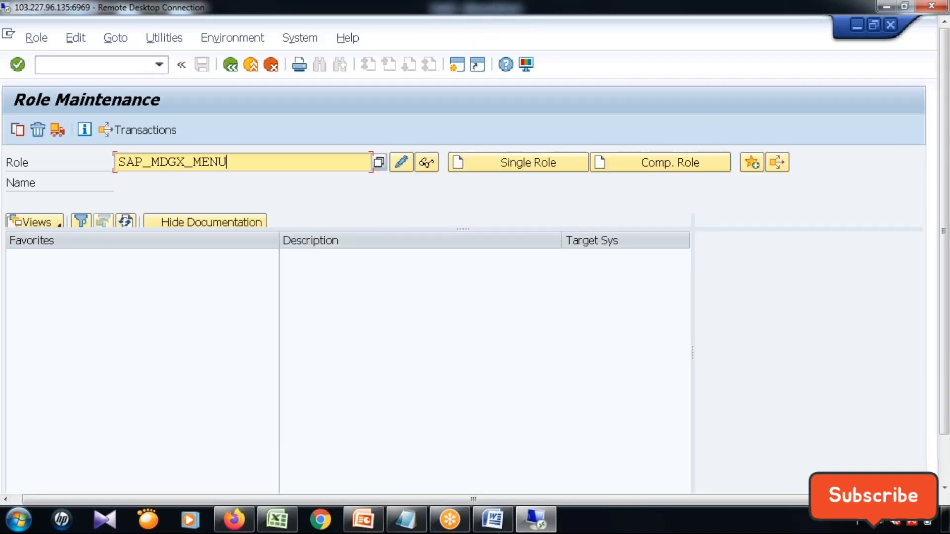
click(423, 165)
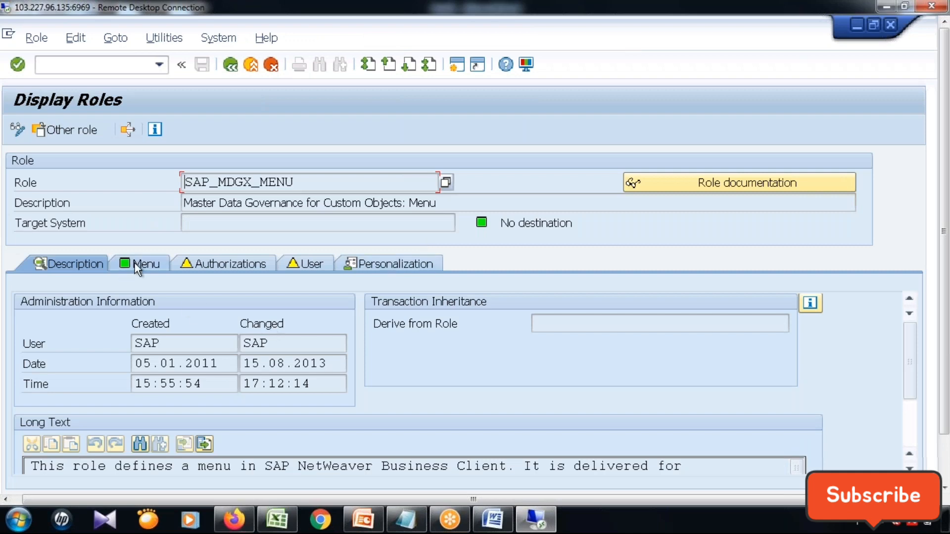
click(135, 263)
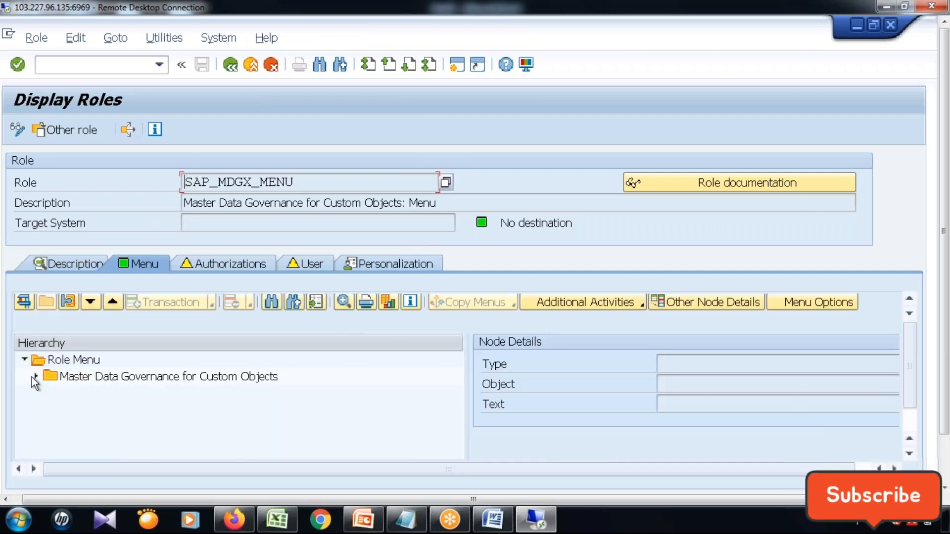
click(34, 377)
click(47, 394)
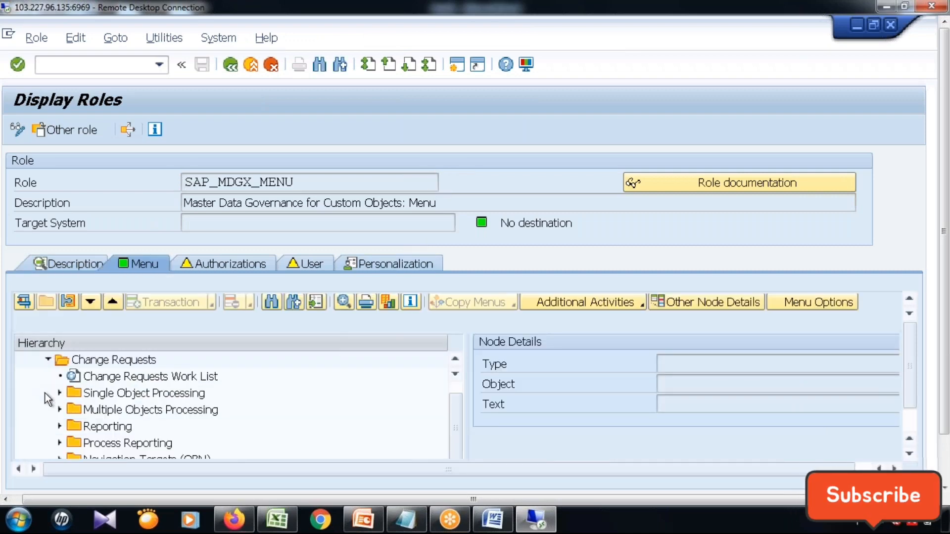
Return to the Manage UI Configurations window and review the application and UI configurations for data models Z6 and ZS.
click(860, 24)
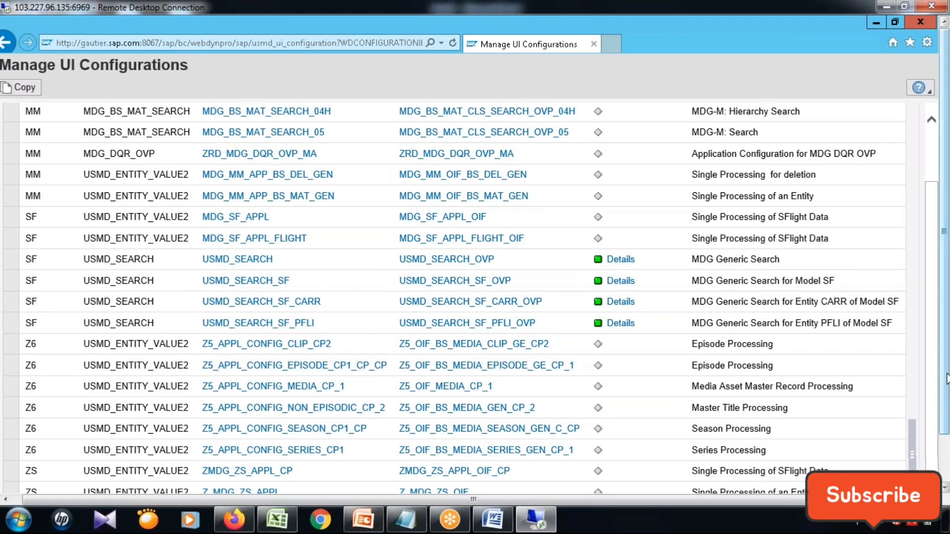
scroll(944, 388, down, 3)
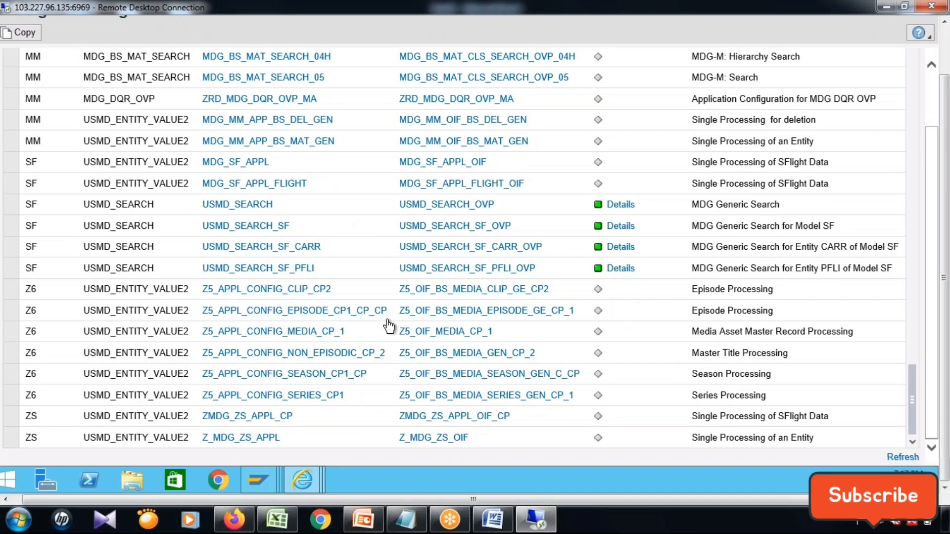
scroll(314, 309, up, 1)
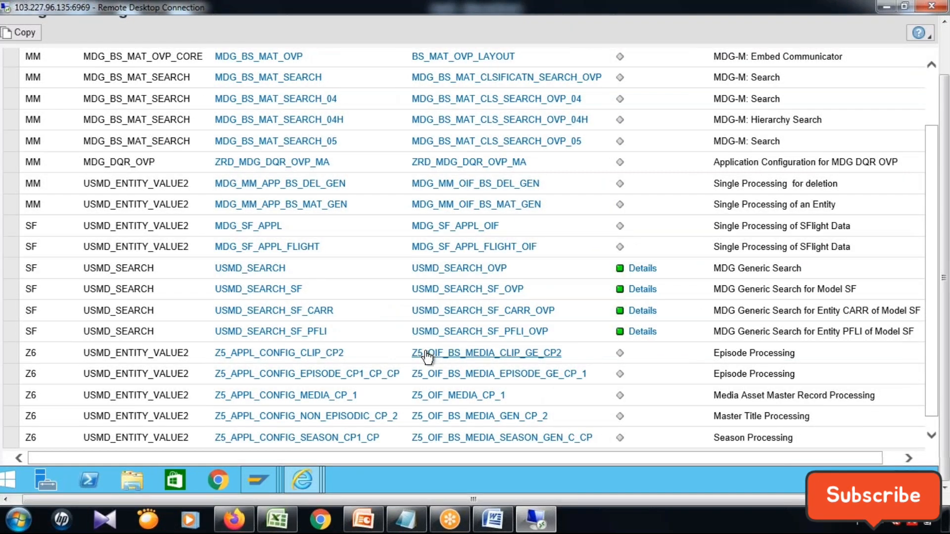
scroll(427, 362, down, 1)
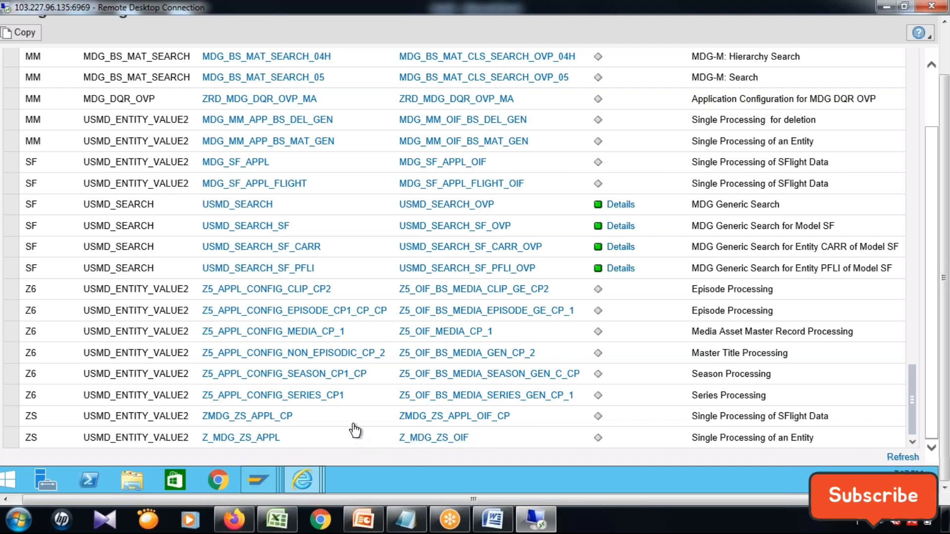
scroll(335, 388, up, 1)
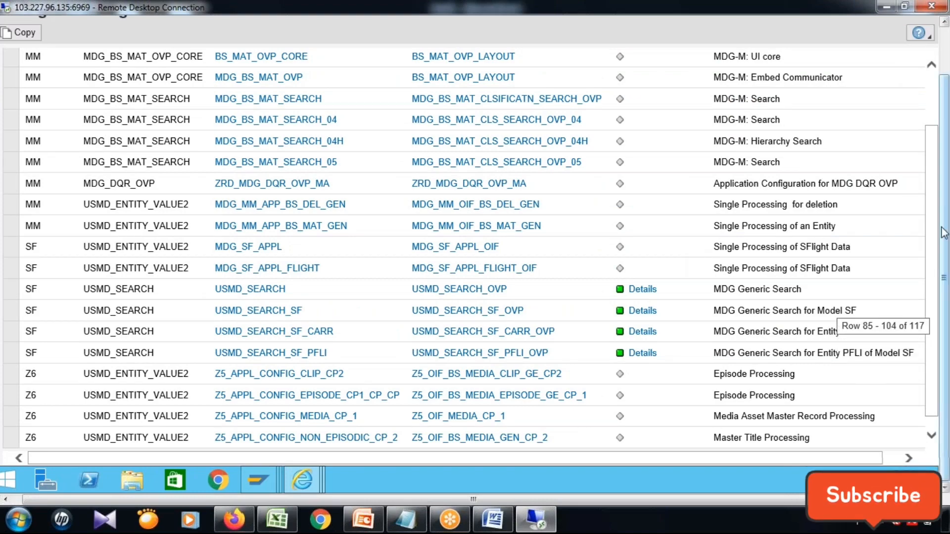
Switch to the Component Configuration window and clear the CL_FPM_FORM* filter in the feeder class search.
drag(946, 294, 945, 234)
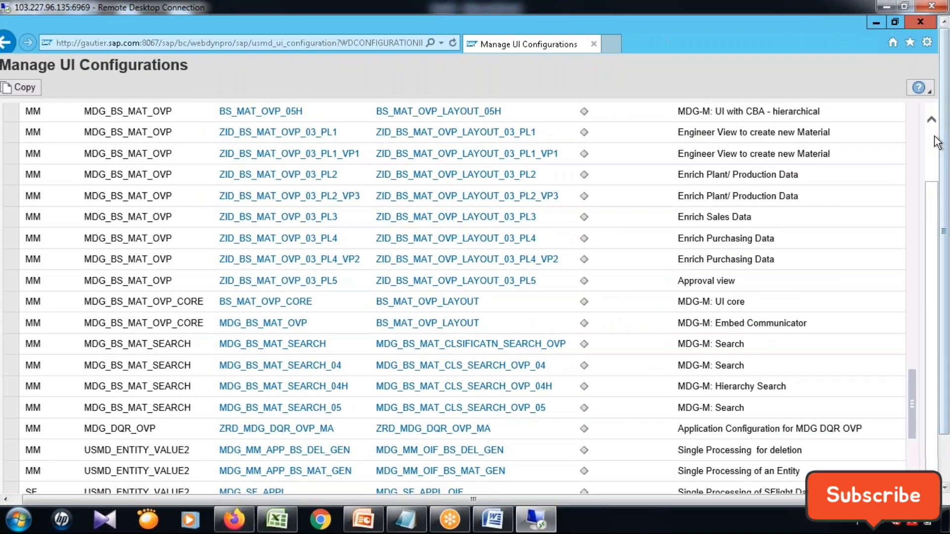
click(934, 138)
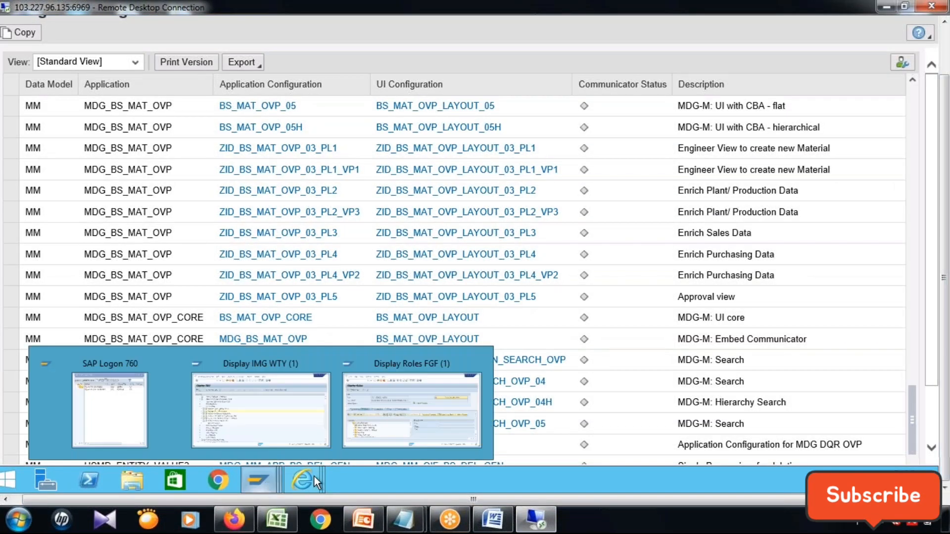
mouse_move(313, 476)
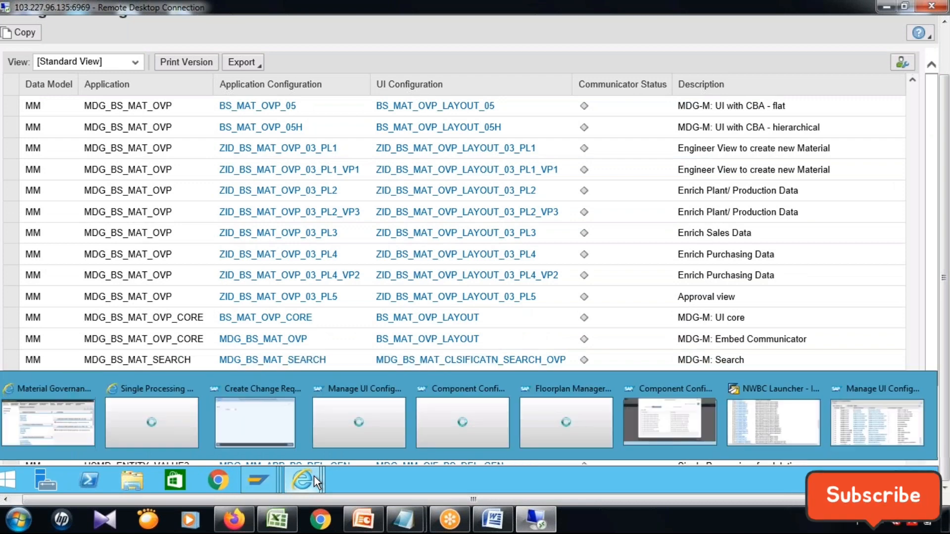
click(649, 426)
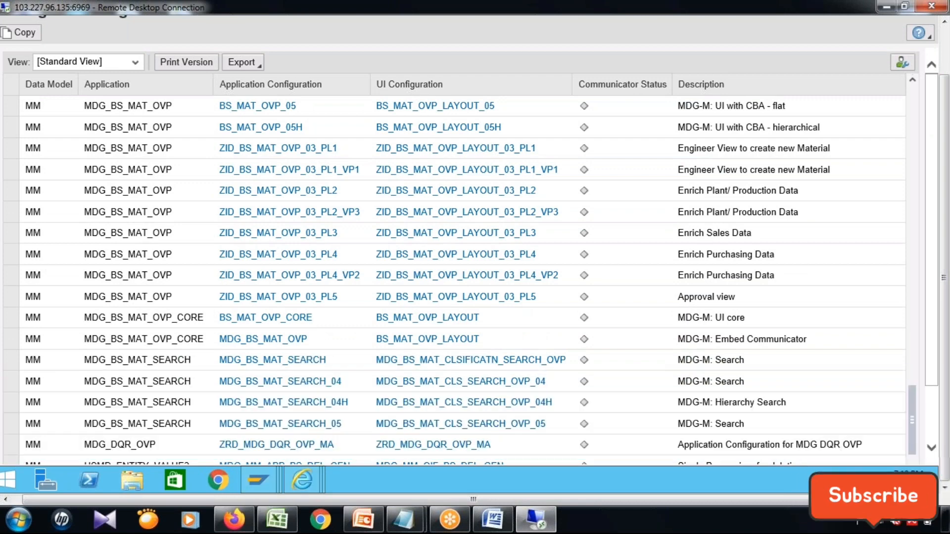
click(944, 59)
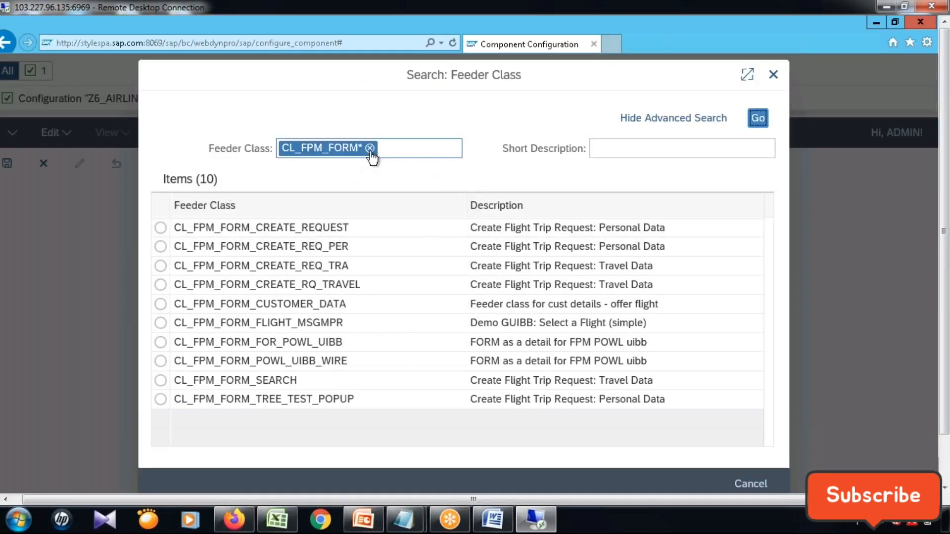
click(400, 156)
key(BackSpace)
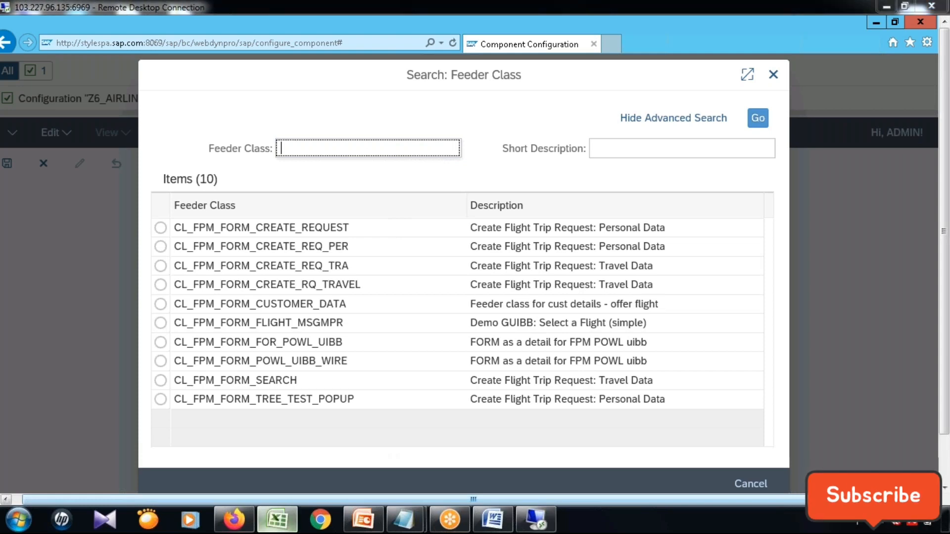
Check the feeder class name noted in the Excel workbook and search the feeder classes for CL_MDG_*.
click(273, 531)
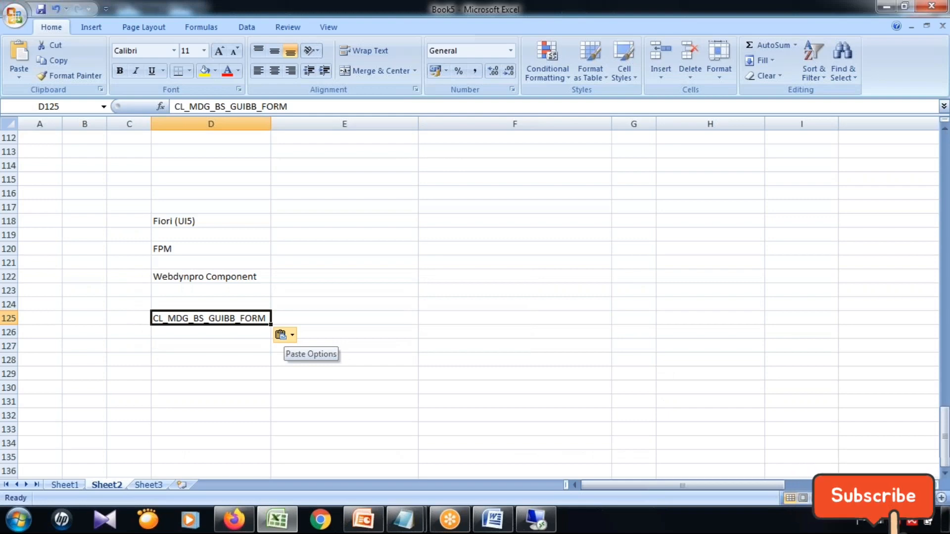
click(886, 8)
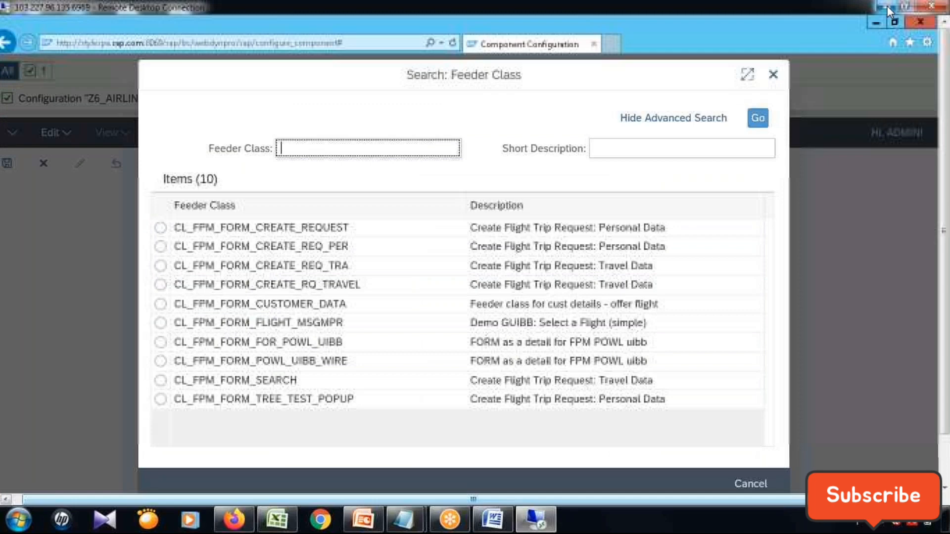
click(388, 147)
text(CL_MDG)
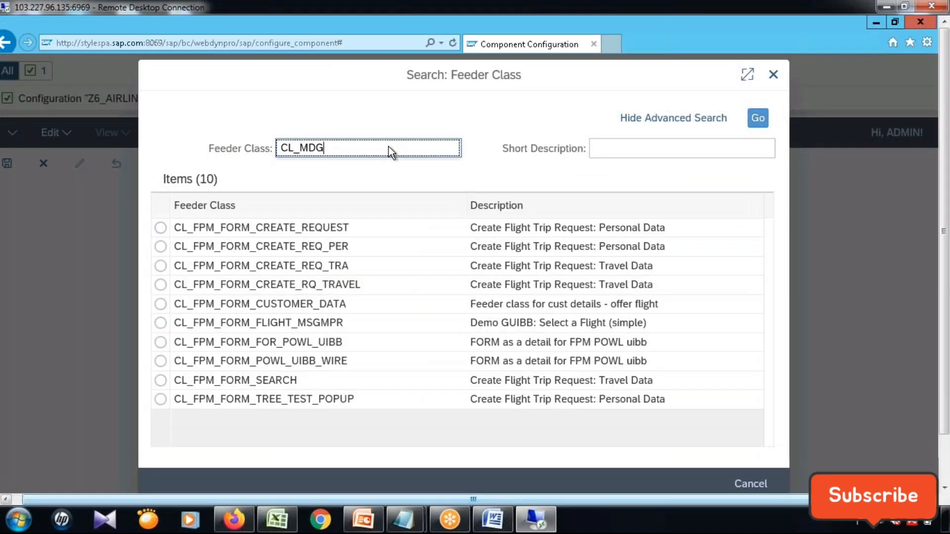
key(BackSpace)
key(BackSpace)
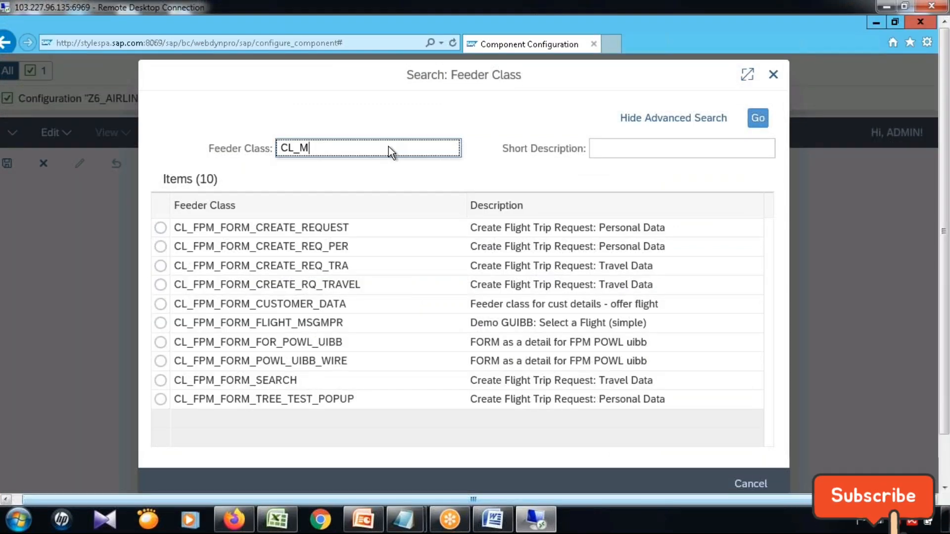
text(DG)
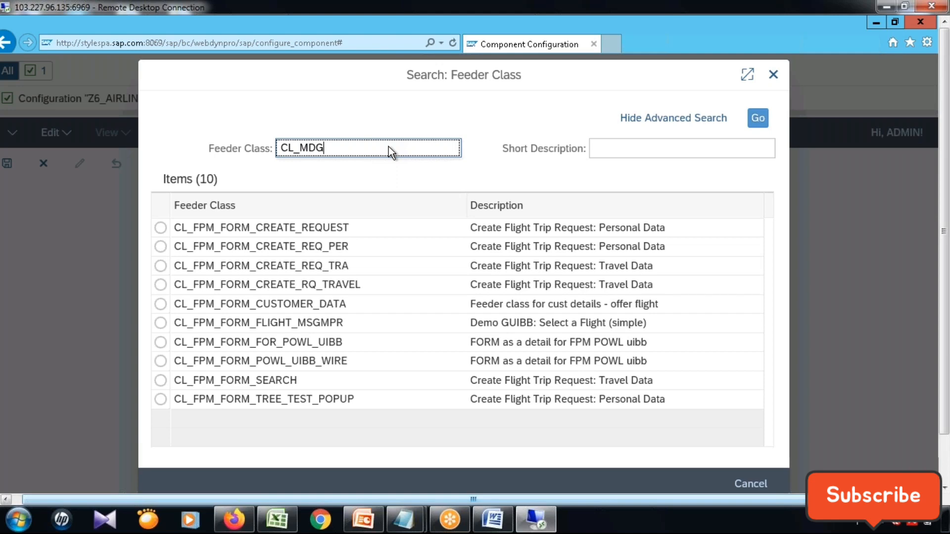
text(_)
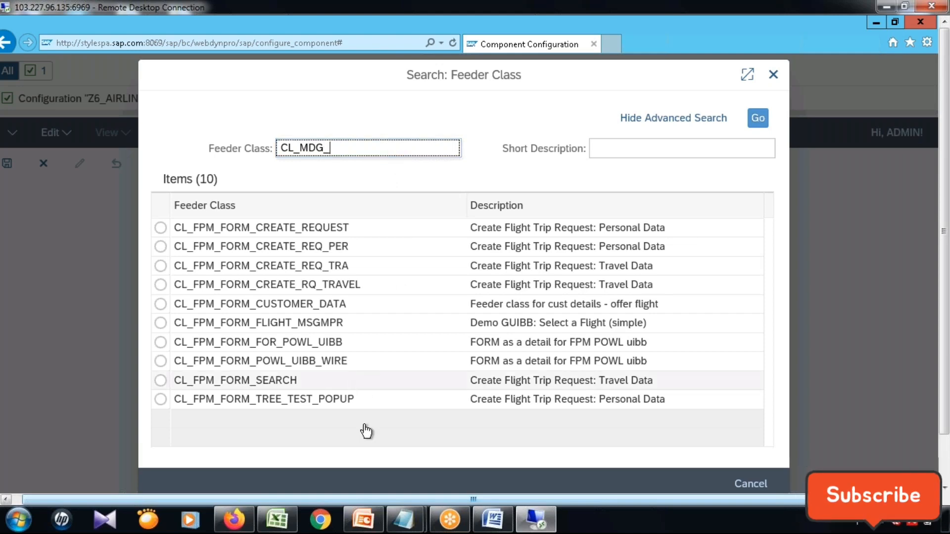
click(279, 519)
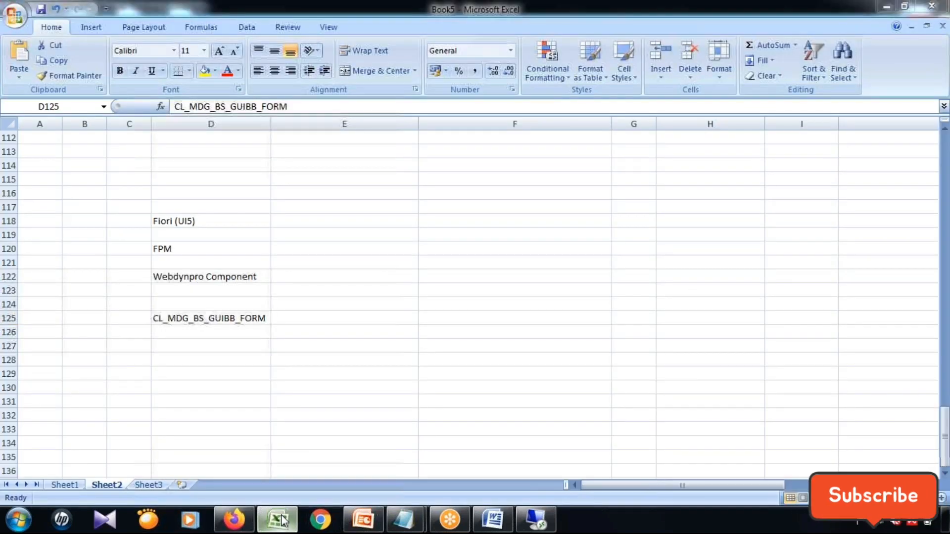
click(279, 520)
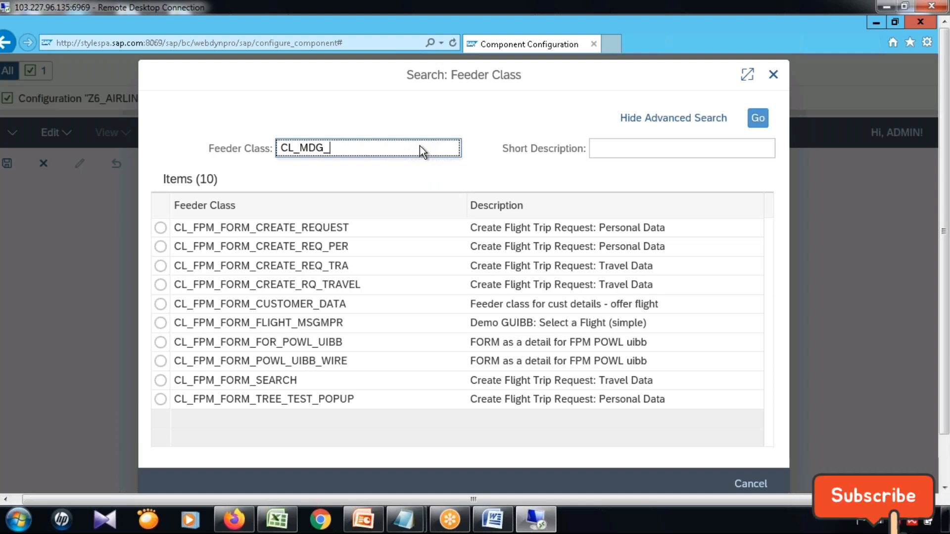
text(*)
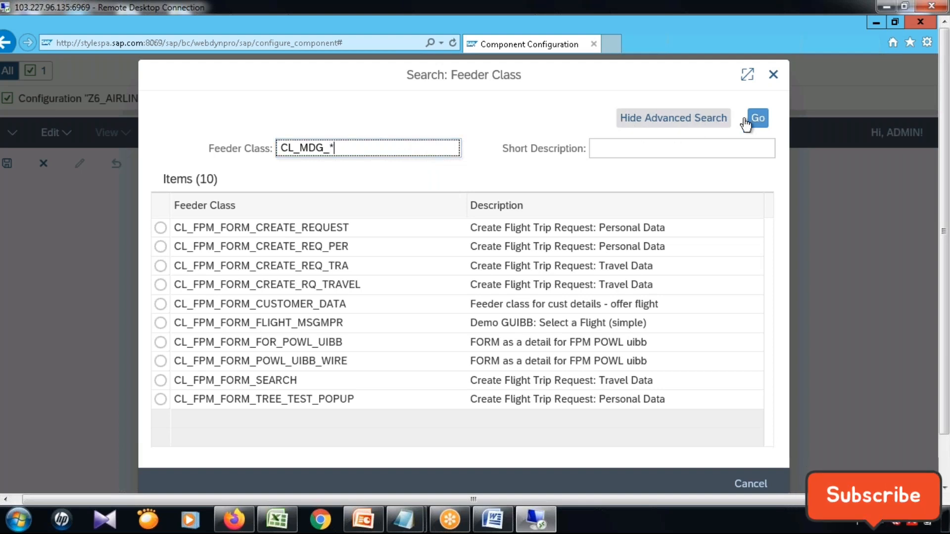
click(763, 120)
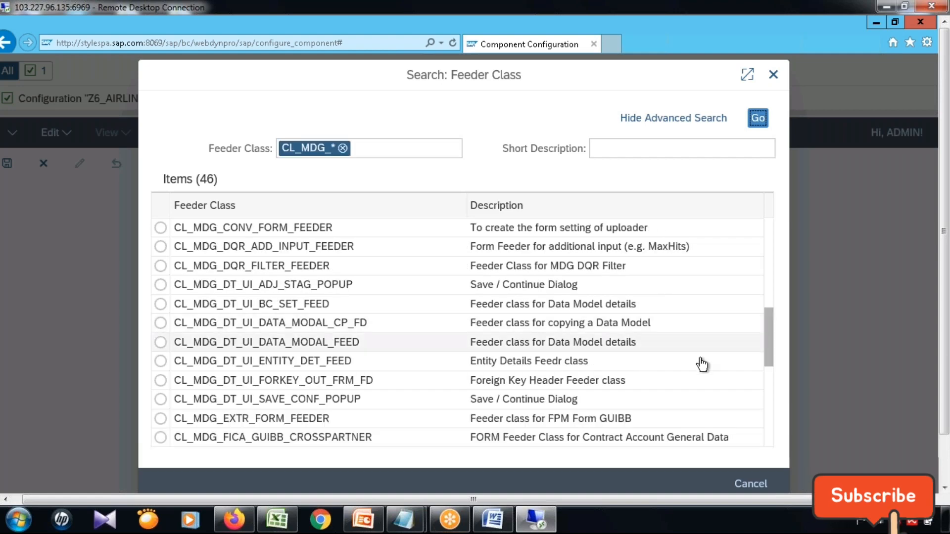
Assign feeder class CL_MDG_BS_GUIBB_FORM to the Z6_AIRLINE_PROCESS form and close its parameters dialog with the fields left blank.
drag(768, 324, 768, 227)
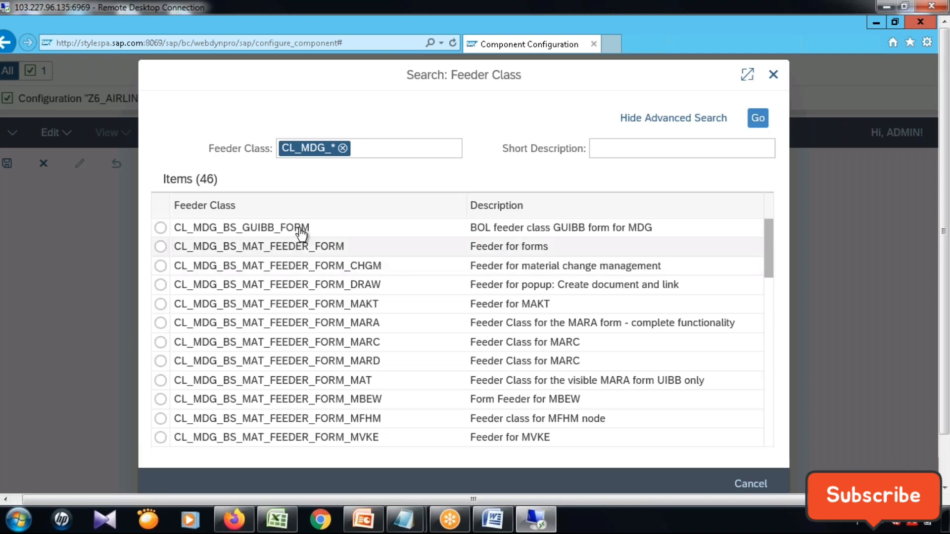
click(420, 231)
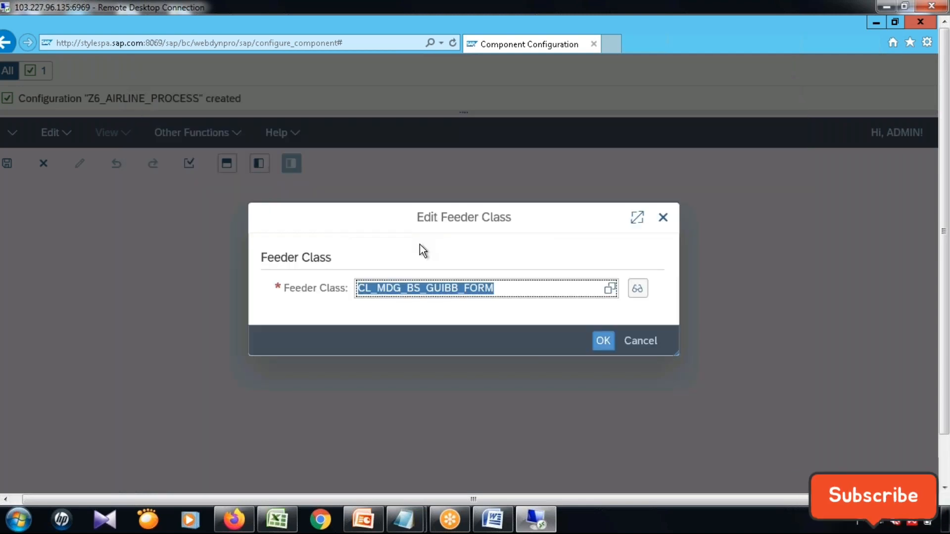
click(603, 341)
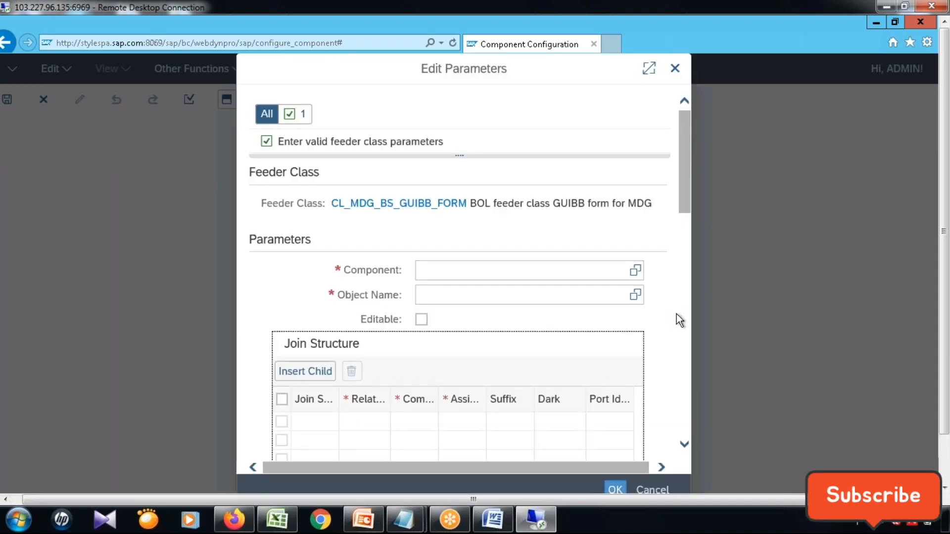
click(636, 272)
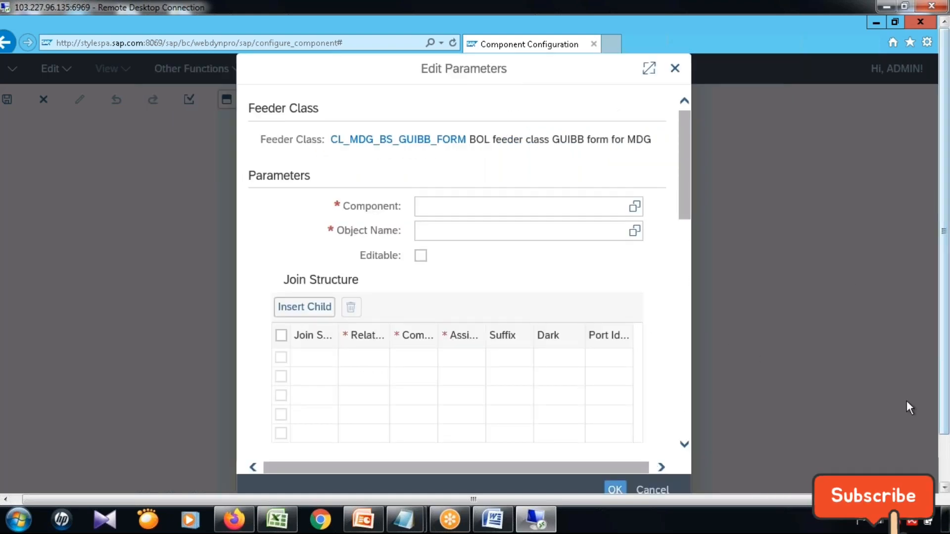
click(945, 461)
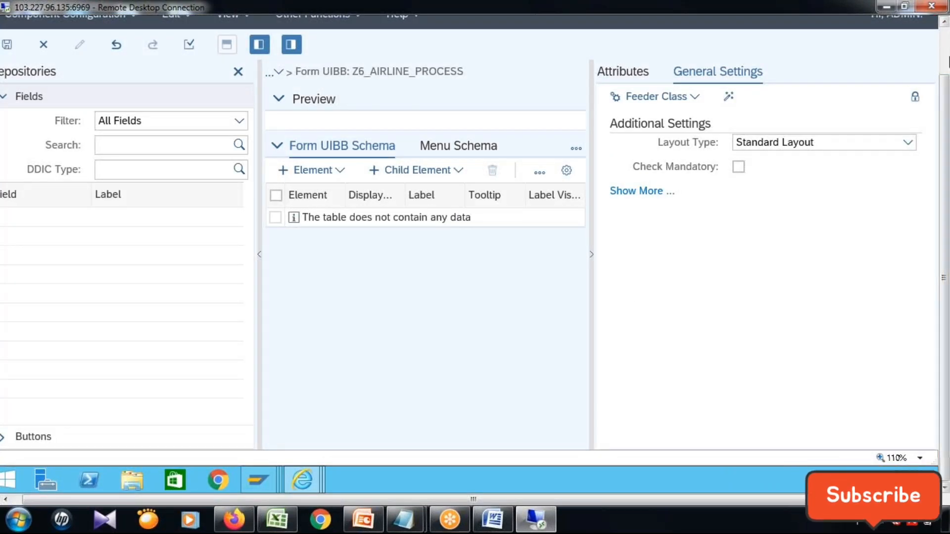
Reopen the feeder class assignment of form UIBB Z6_AIRLINE_PROCESS for editing from its general settings.
click(945, 62)
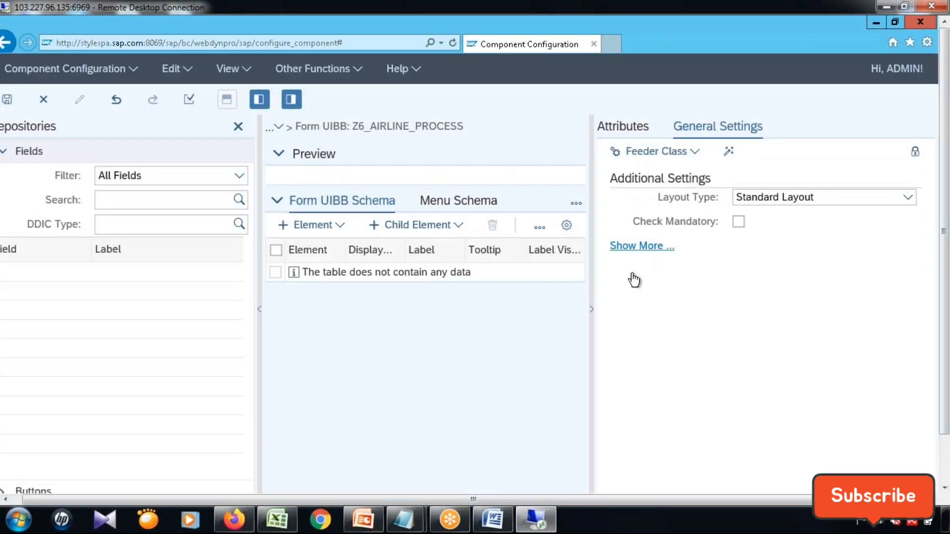
click(691, 151)
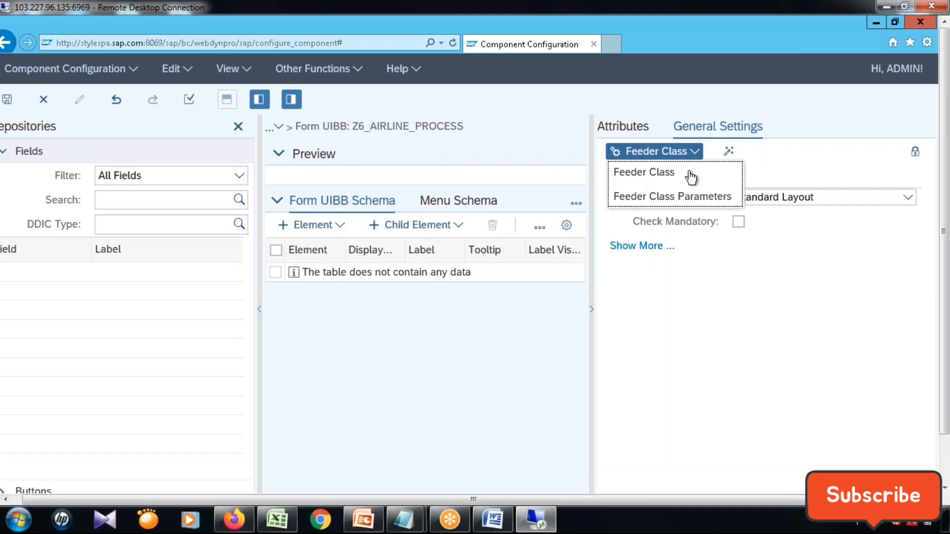
click(690, 172)
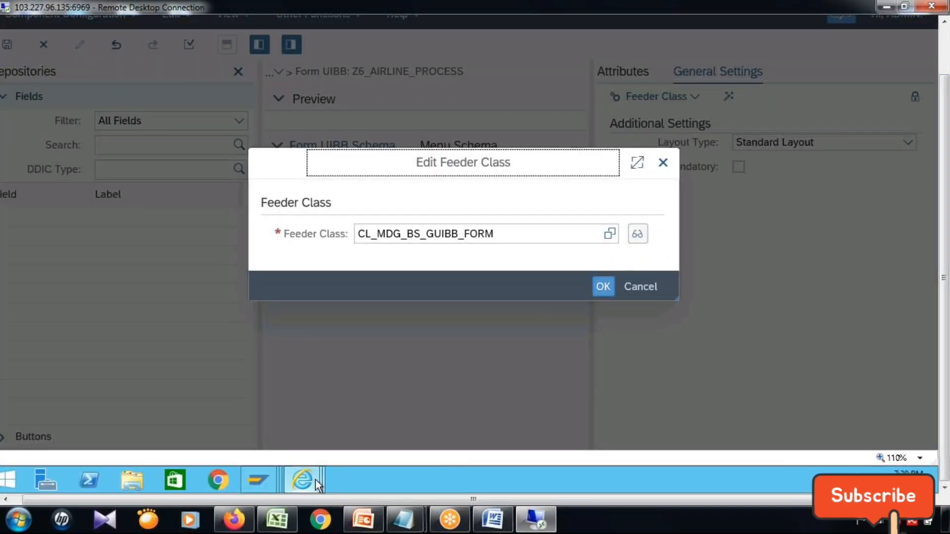
Return to the Manage UI Configurations list, open UI configuration USMD_ENTITY_VALUE2_OIF near its beginning and close it again.
mouse_move(315, 480)
click(877, 421)
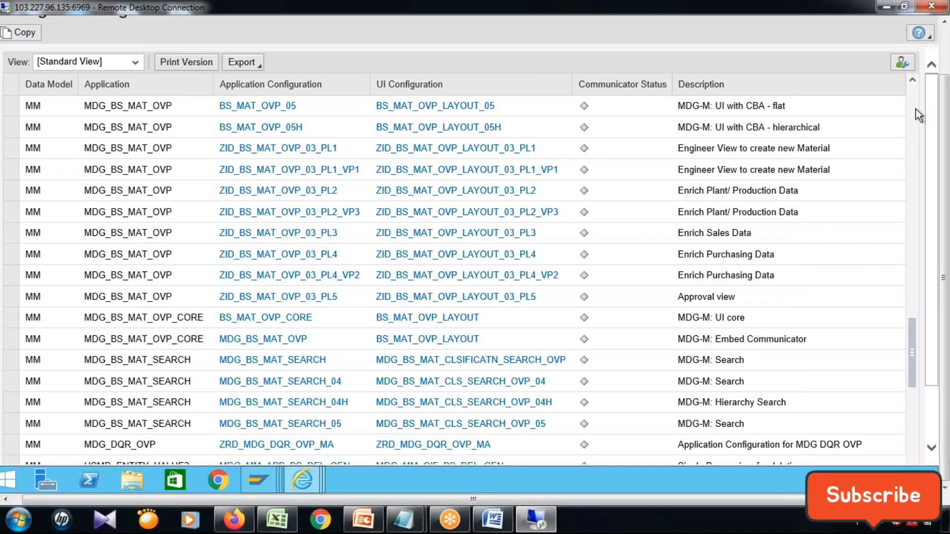
scroll(916, 109, up, 10)
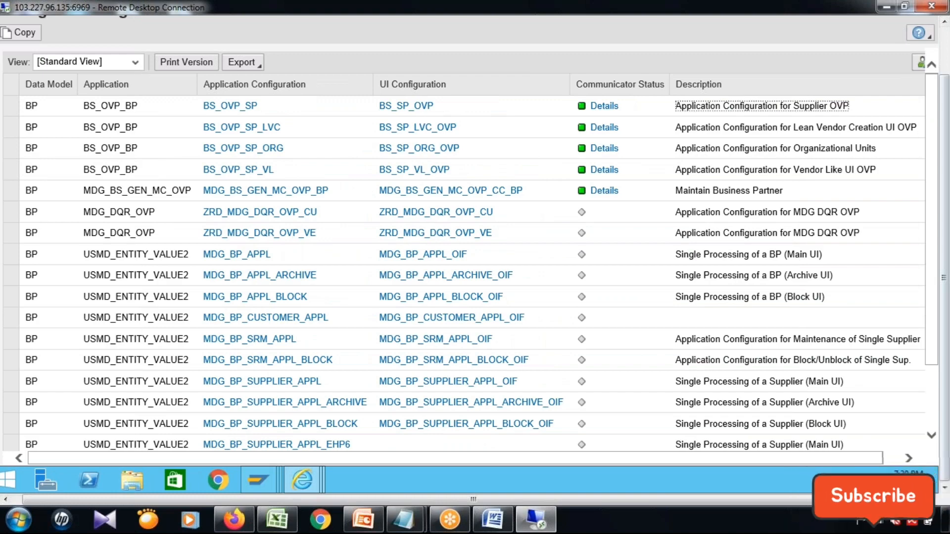
click(762, 106)
drag(651, 460, 684, 438)
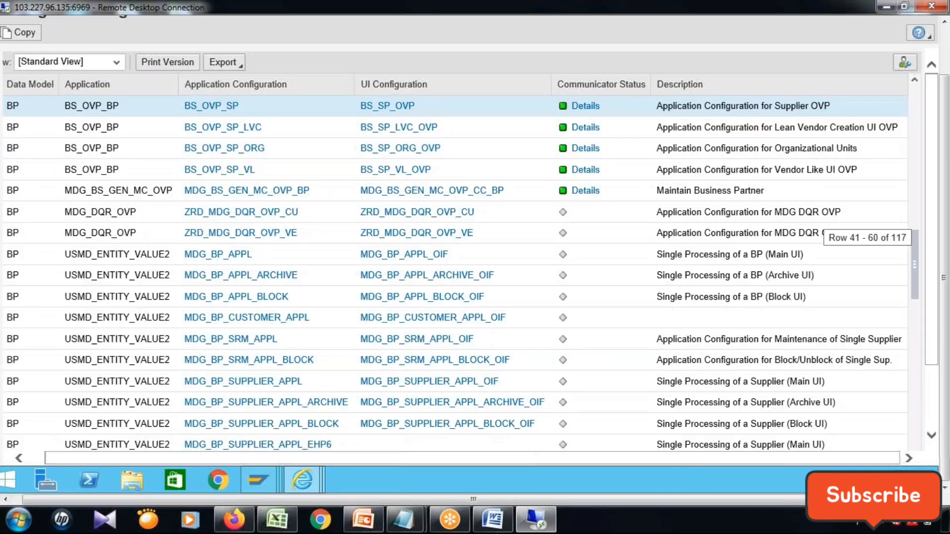
drag(915, 251, 910, 87)
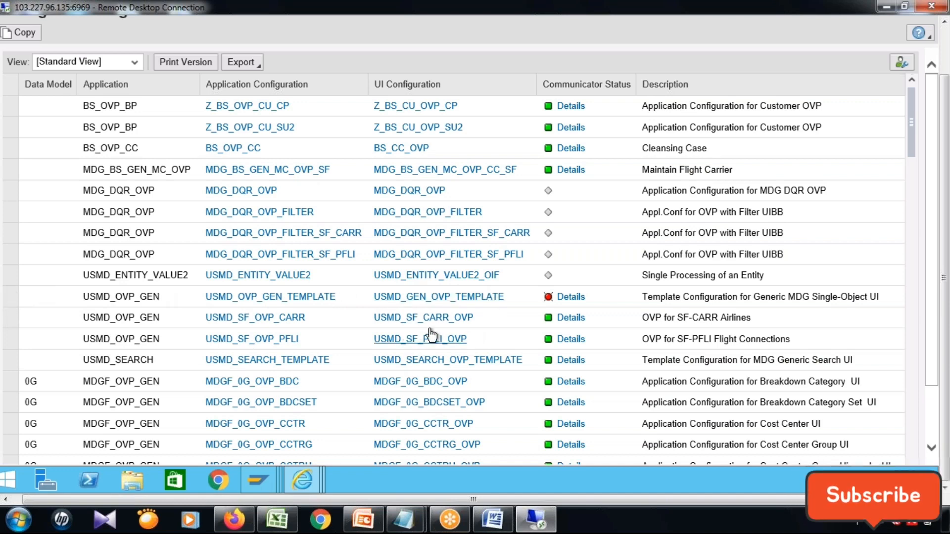
click(461, 280)
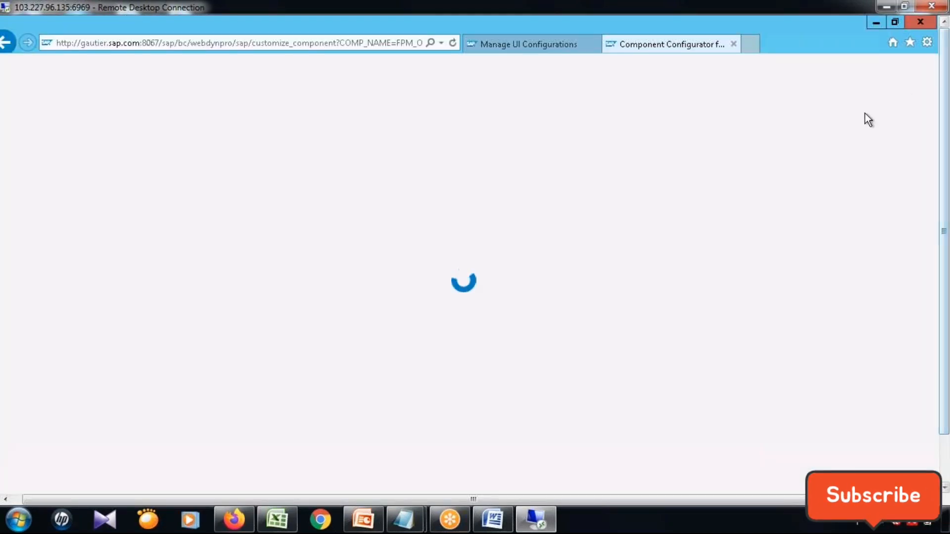
click(733, 44)
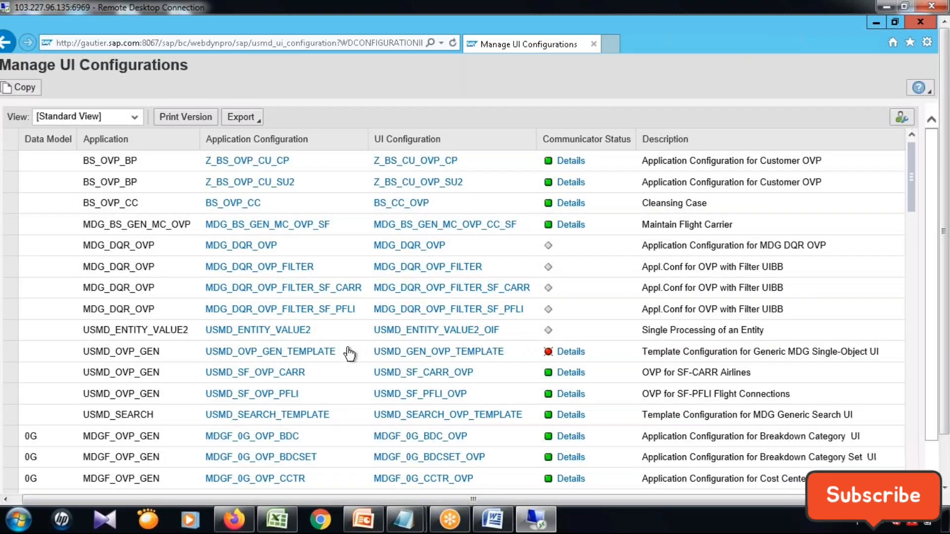
Open application configuration USMD_ENTITY_VALUE2 in display mode and follow its assigned component configuration USMD_ENTITY_VALUE2_OIF.
click(283, 332)
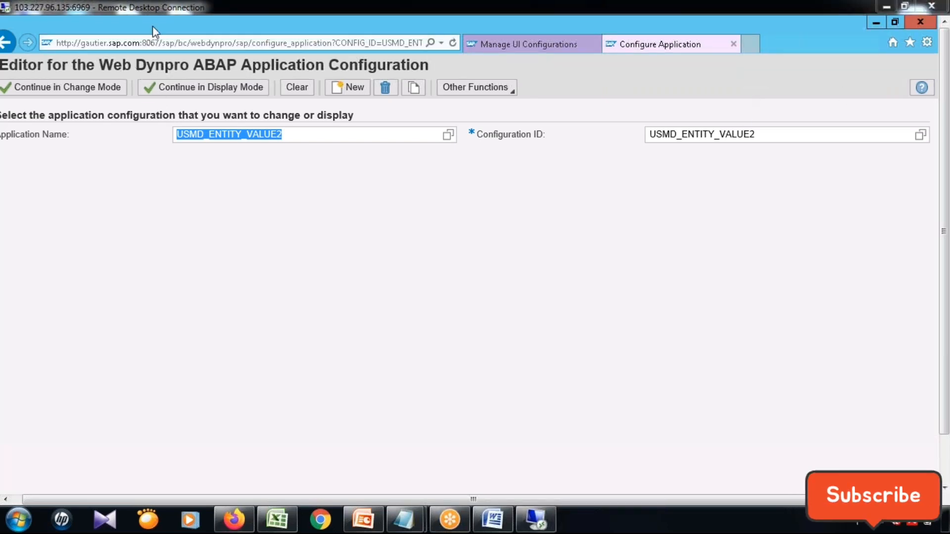
click(221, 90)
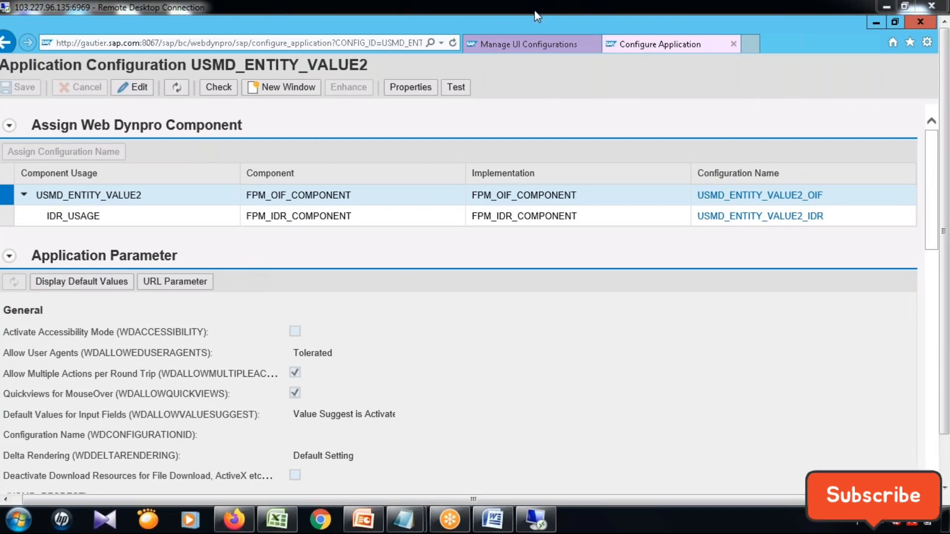
click(773, 196)
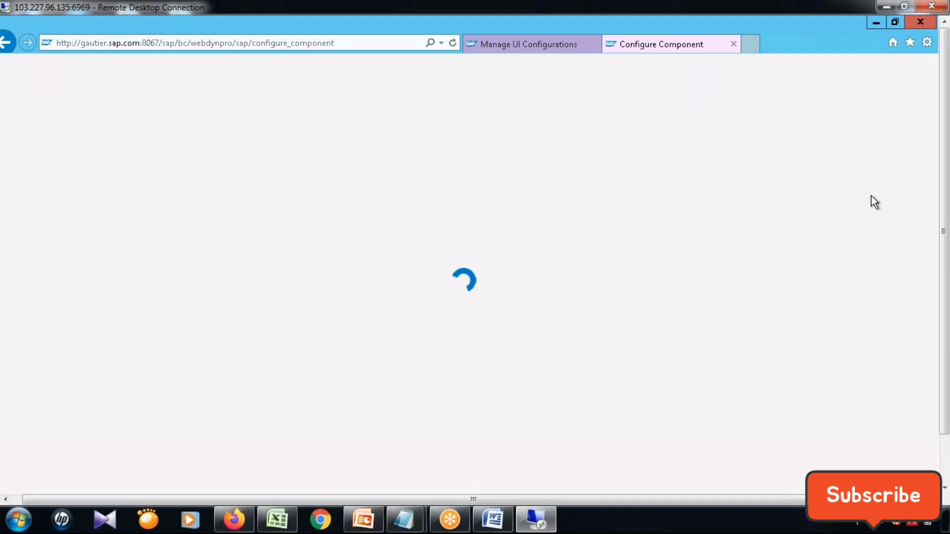
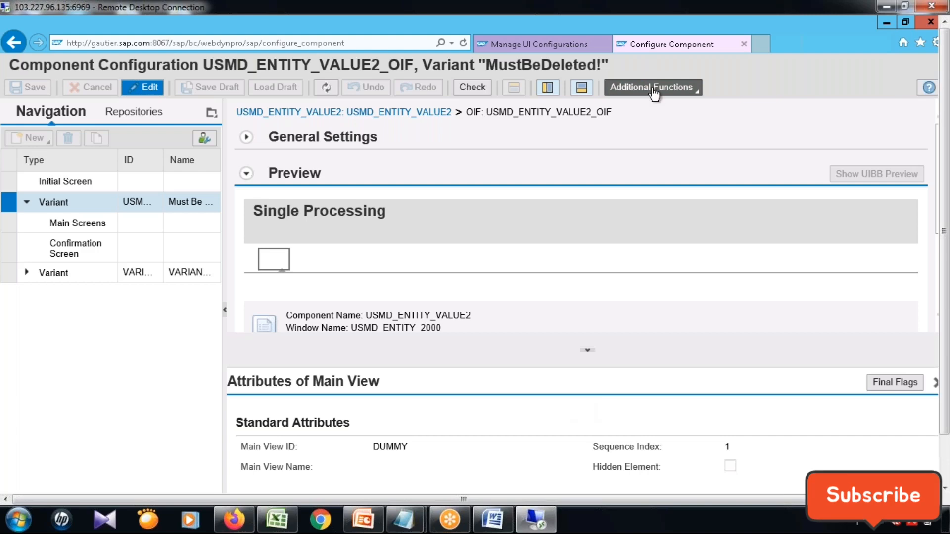
Open the deep-copy view of the application hierarchy for USMD_ENTITY_VALUE2.
click(652, 90)
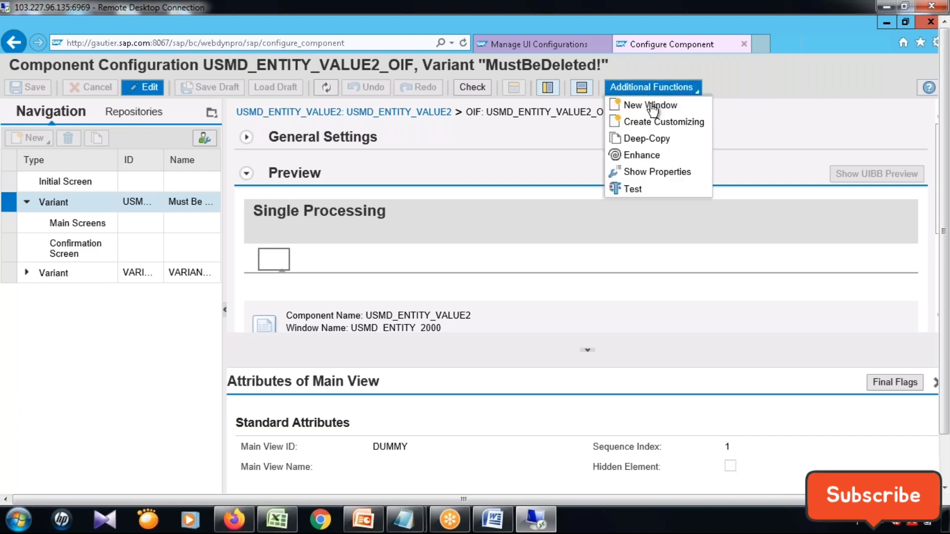
click(658, 138)
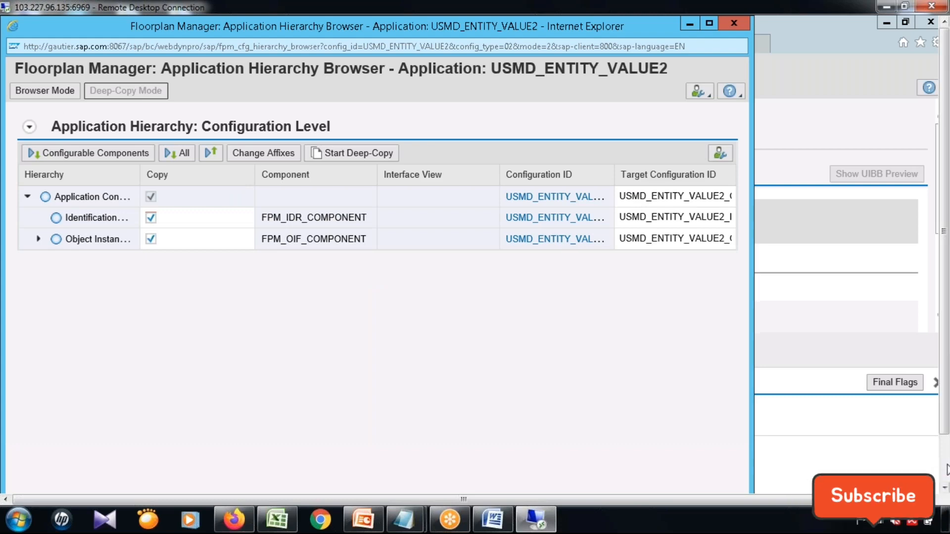
Switch to the SAP GUI session showing Display Roles and start transaction MDGIMG in it.
click(946, 469)
click(269, 480)
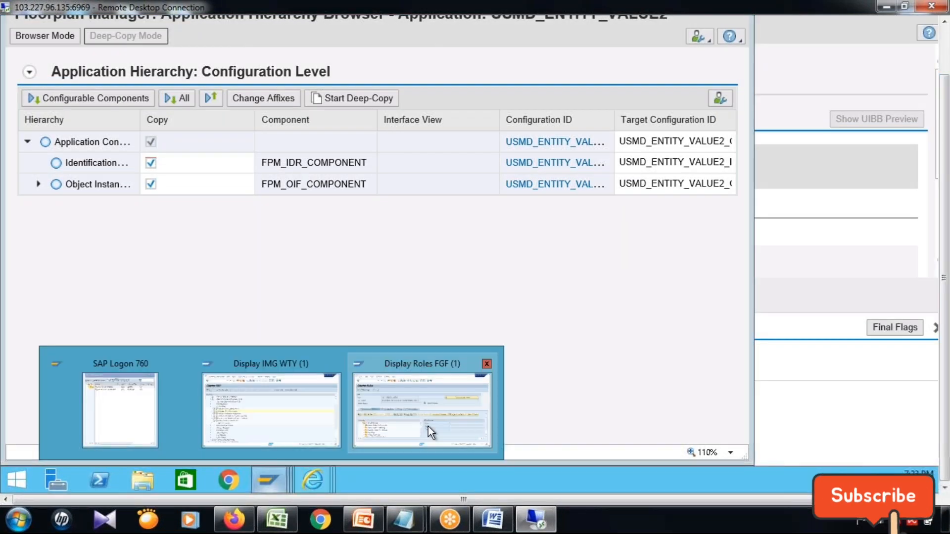
click(428, 426)
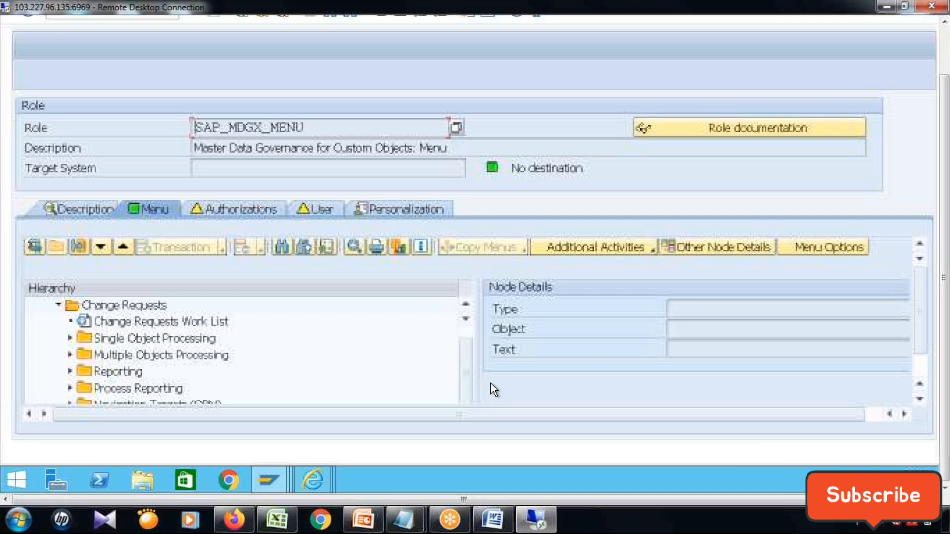
click(945, 48)
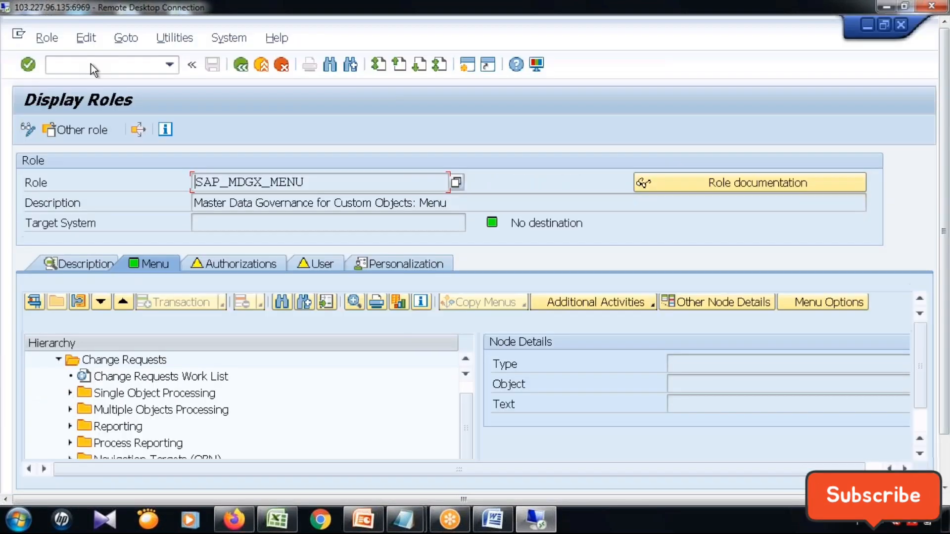
click(91, 64)
text(/)
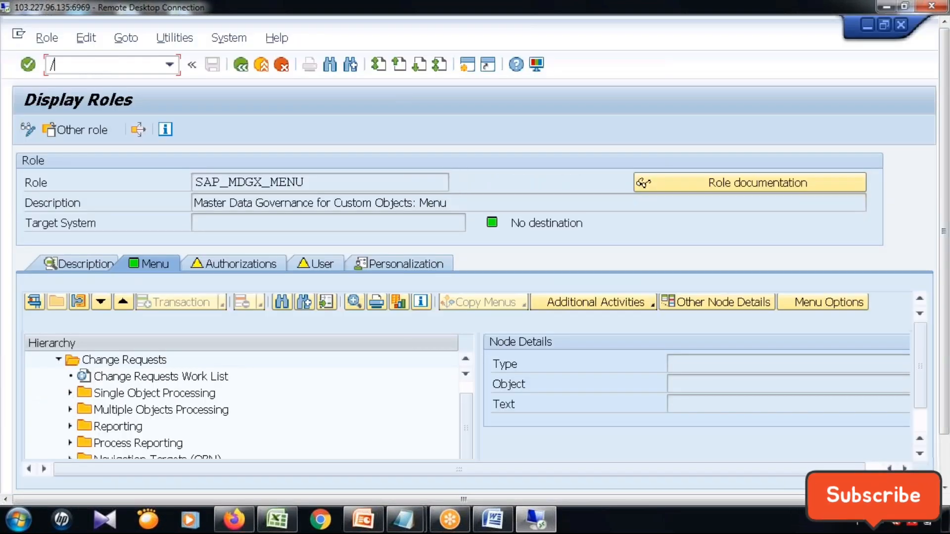
text(nmdgimg)
key(Return)
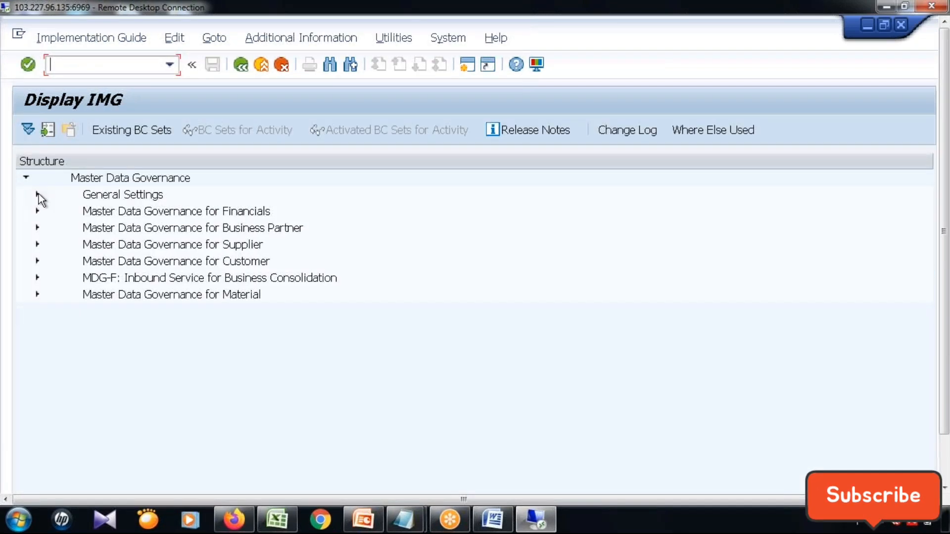
Open the Edit Data Model activity under General Settings, Data Modeling, and dismiss the cross-client notice.
click(38, 195)
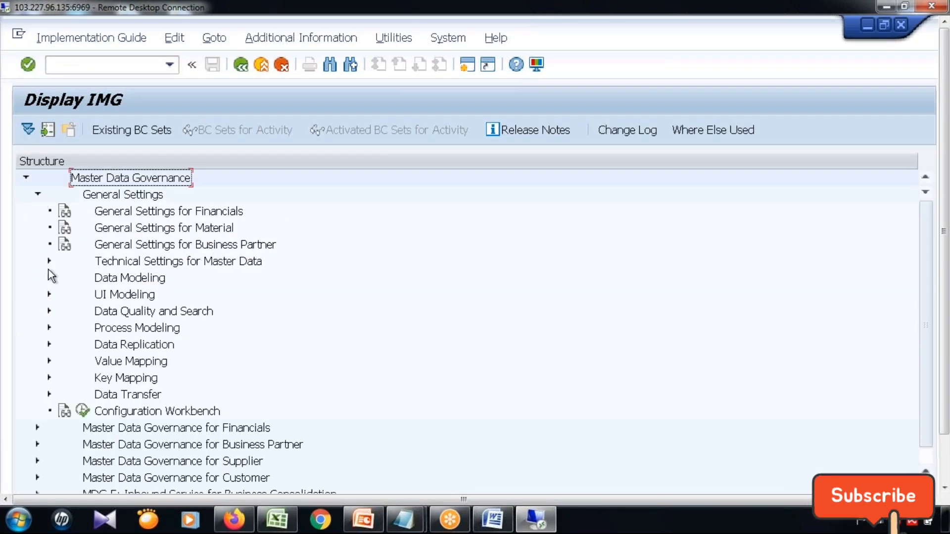
click(49, 278)
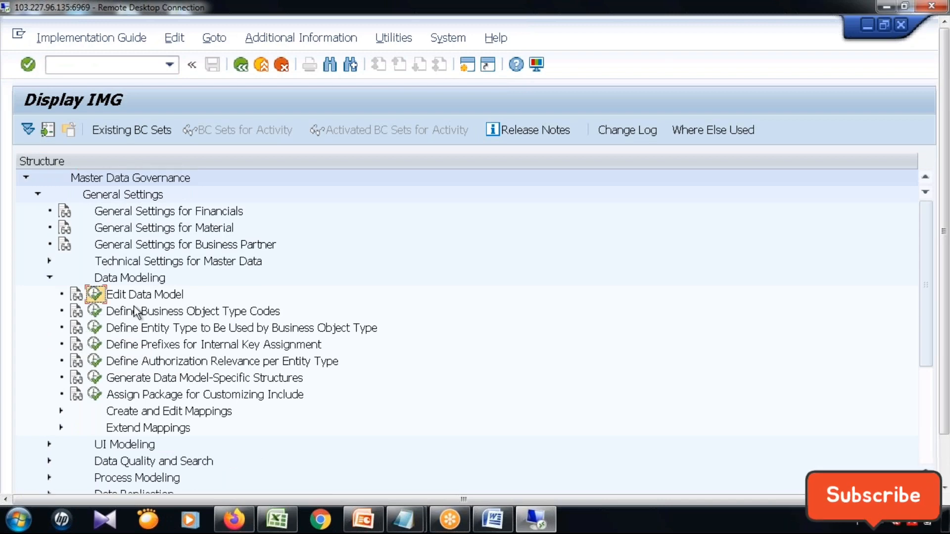
click(94, 295)
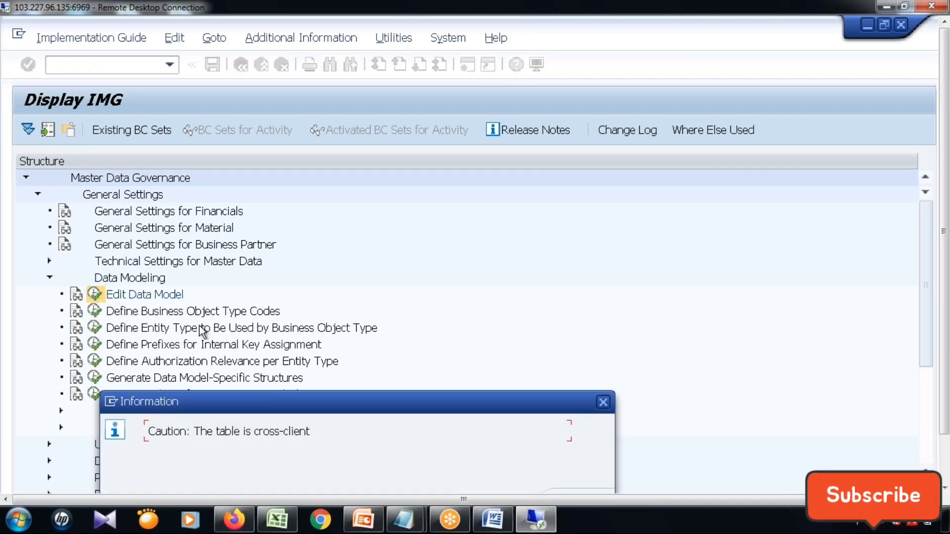
click(603, 403)
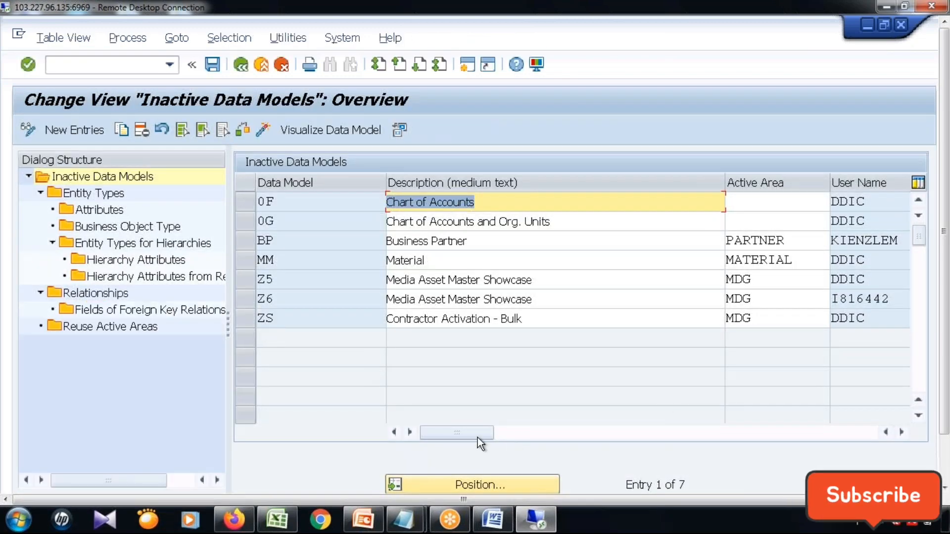
drag(478, 438, 296, 429)
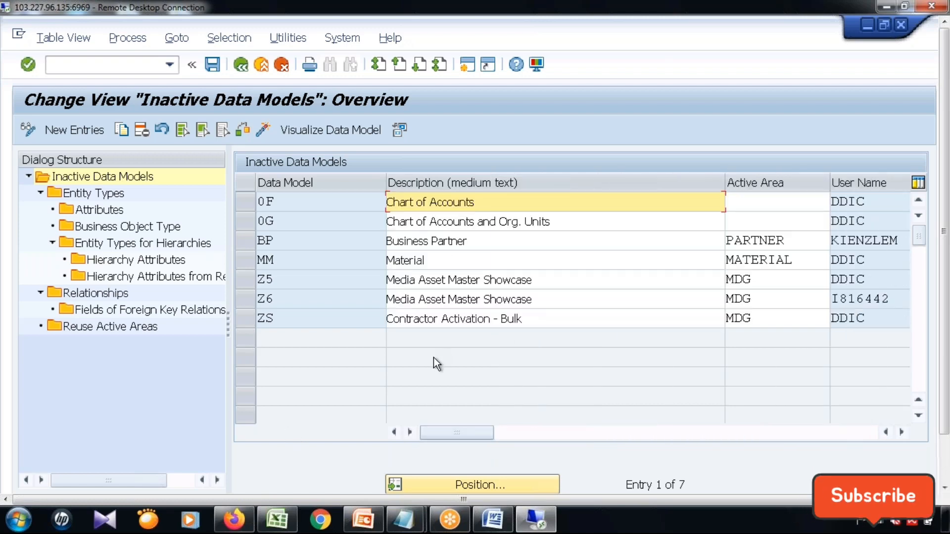
drag(464, 432, 421, 432)
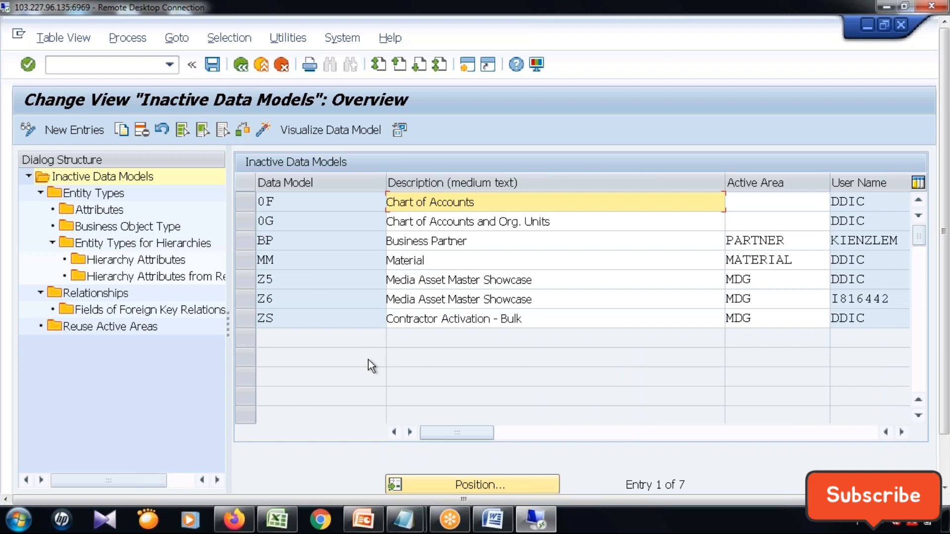
click(946, 451)
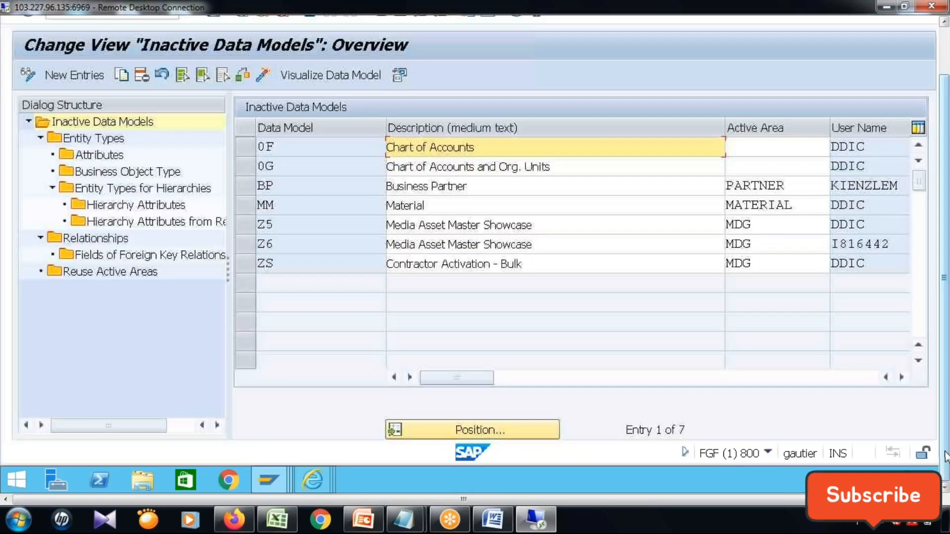
drag(946, 456, 949, 366)
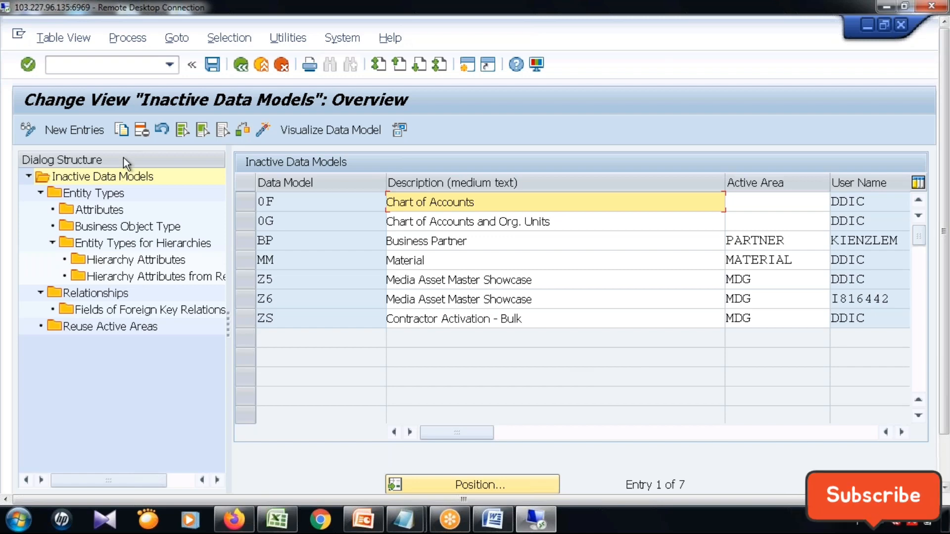
Add a new inactive data model ZT with the description Airline.
click(84, 134)
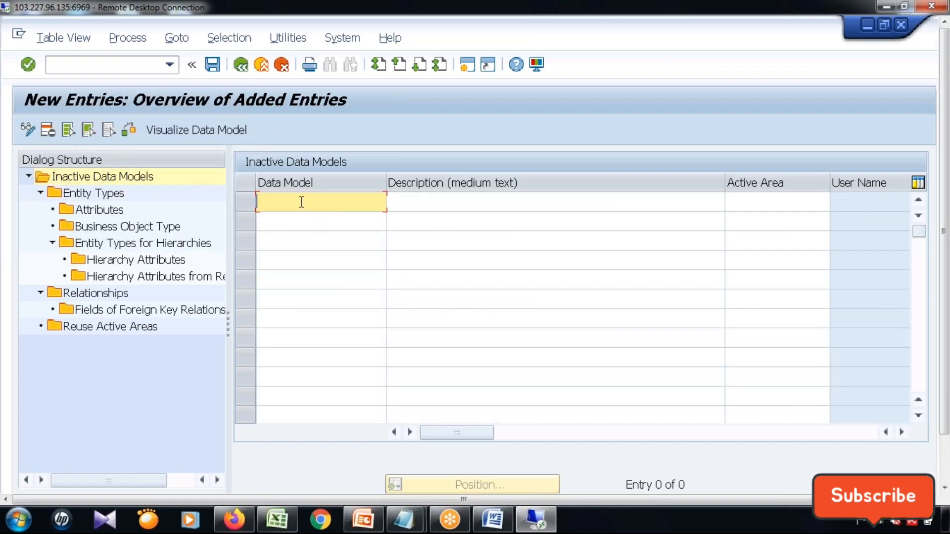
text(Z)
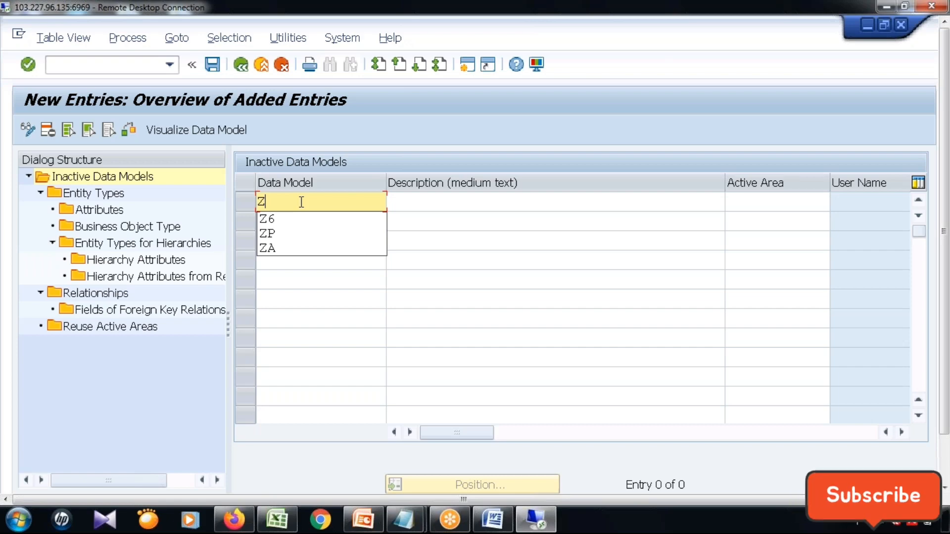
text(T)
click(432, 202)
text(Ai)
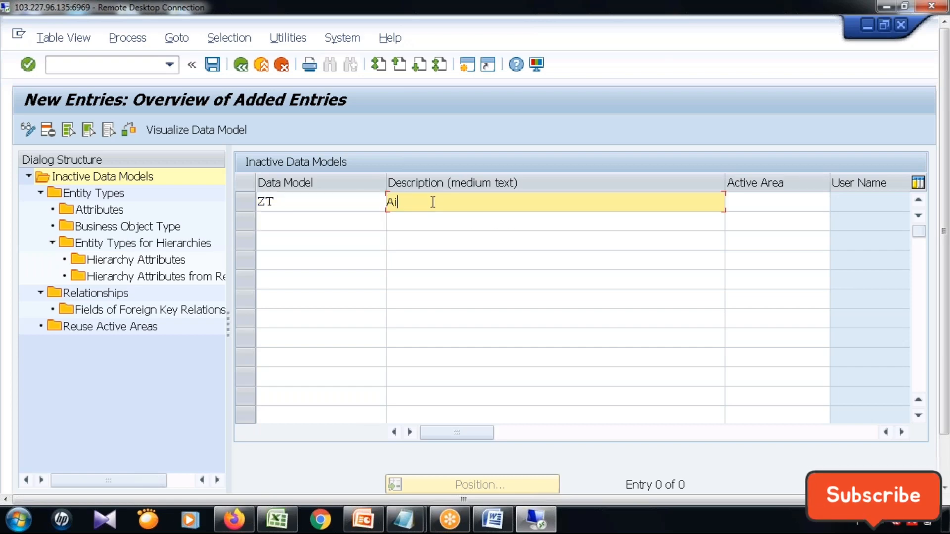
text(rline)
key(Tab)
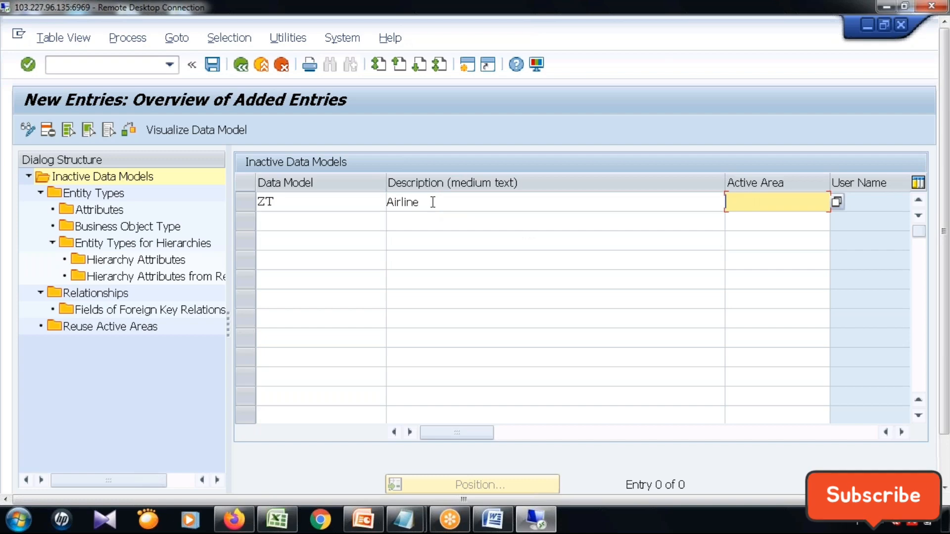
Save the ZT data model to a new workbench request with the short description "MDG: UI MODEL:DEMO".
click(214, 66)
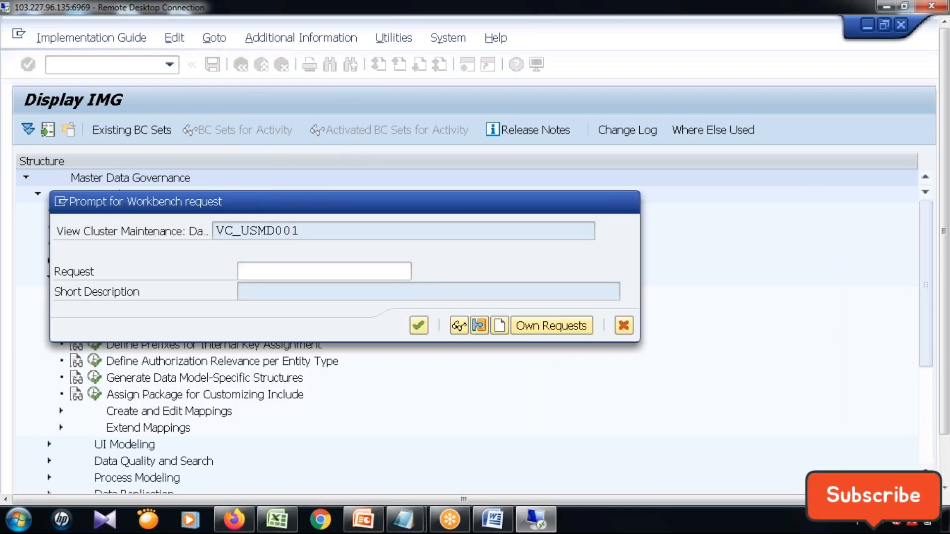
click(500, 326)
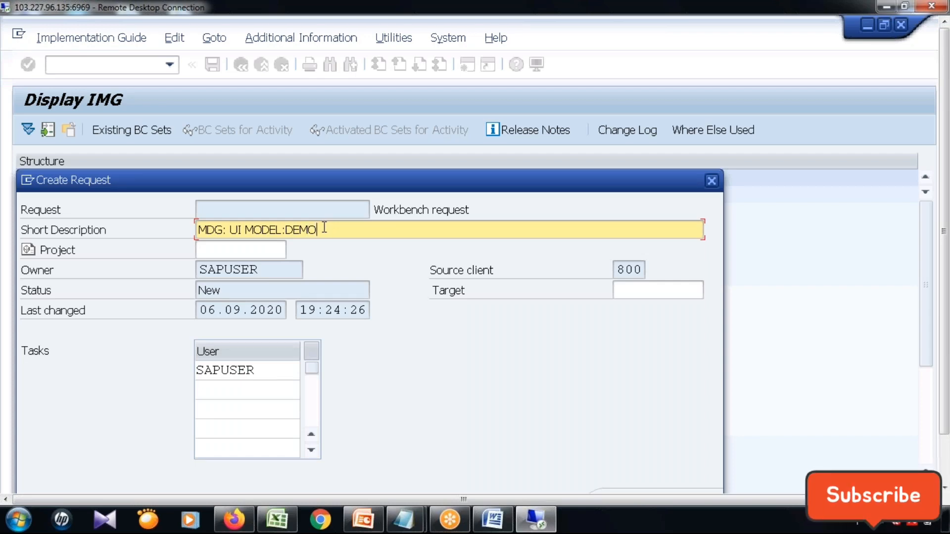
key(Return)
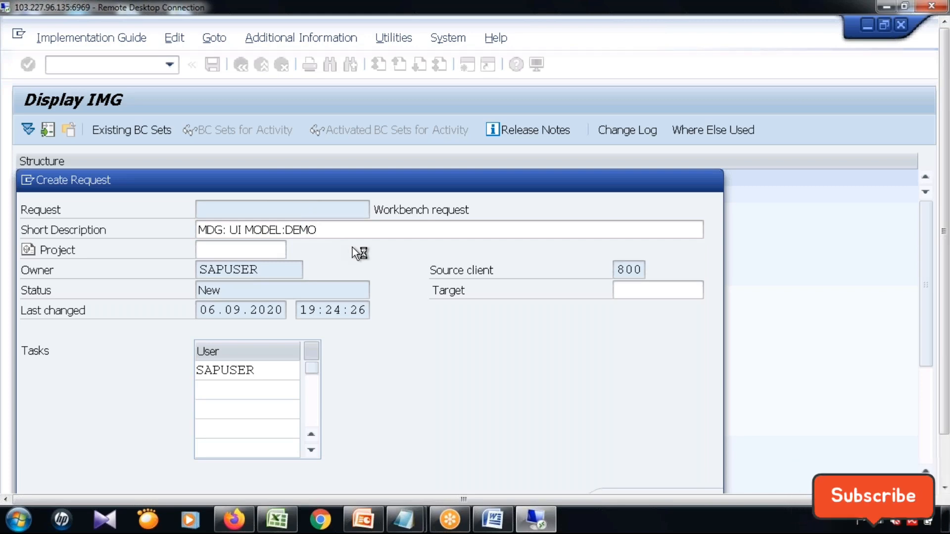
click(418, 326)
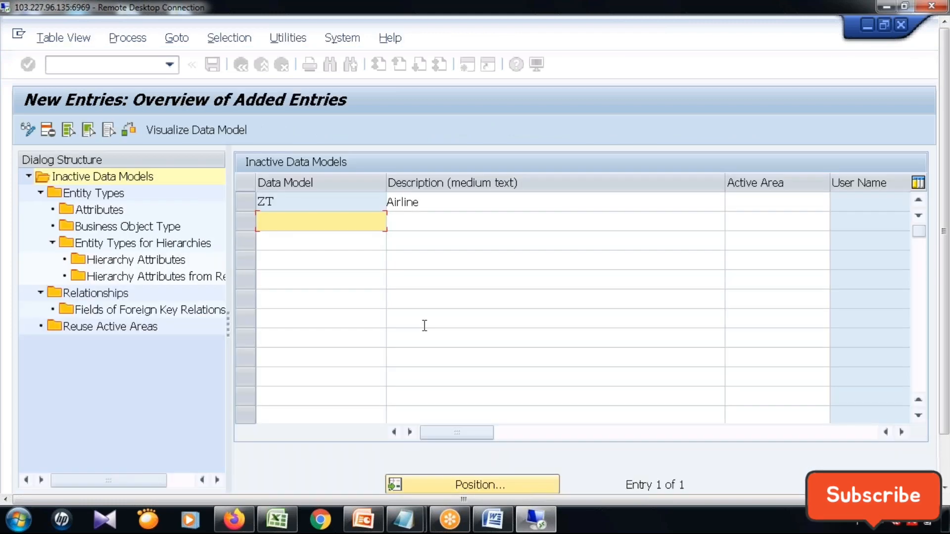
Create entity type CARRID in data model ZT with storage/use type "Changeable via Change Request; Generated Database Tables".
click(251, 204)
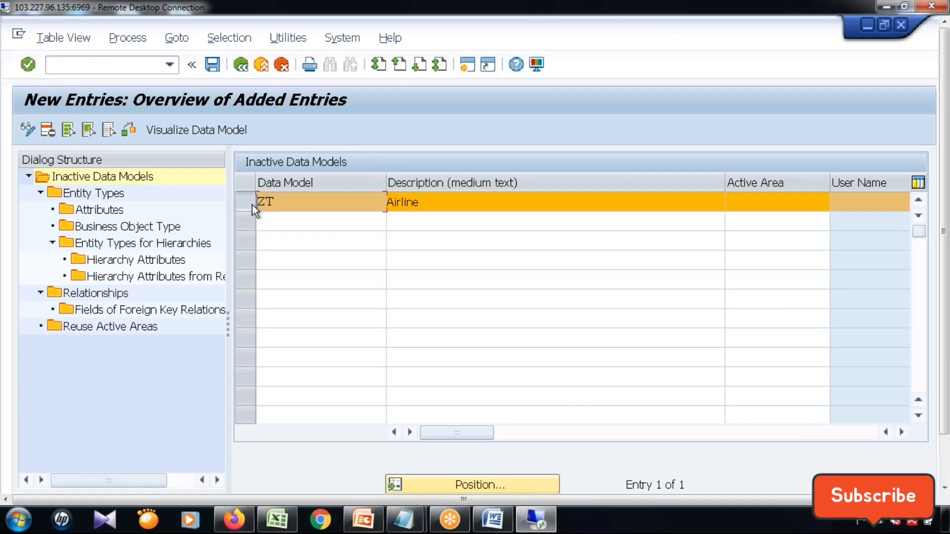
click(109, 195)
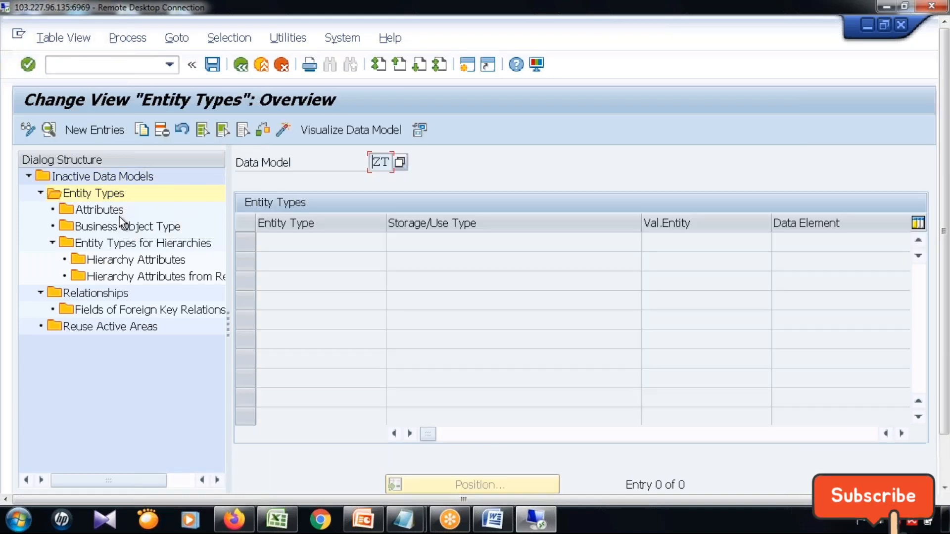
click(84, 127)
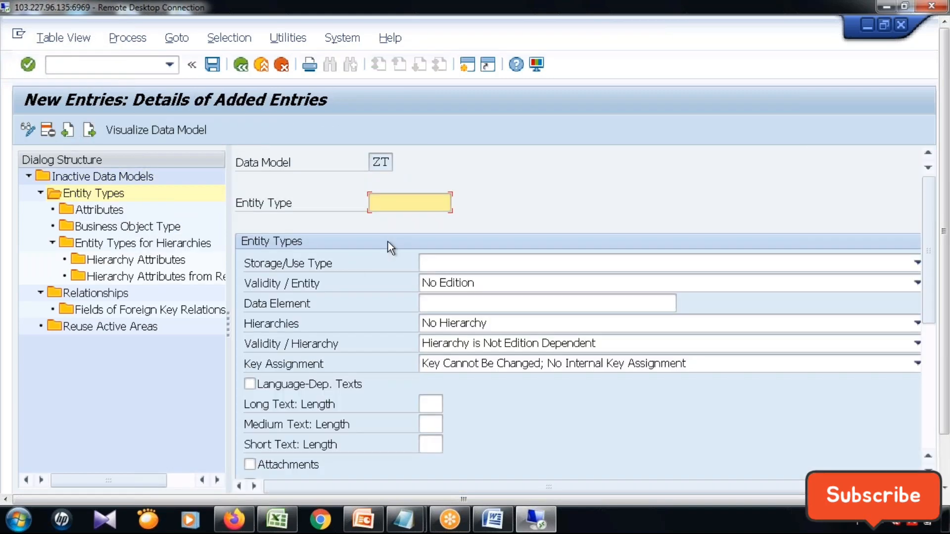
click(400, 206)
text(CARRID)
click(469, 265)
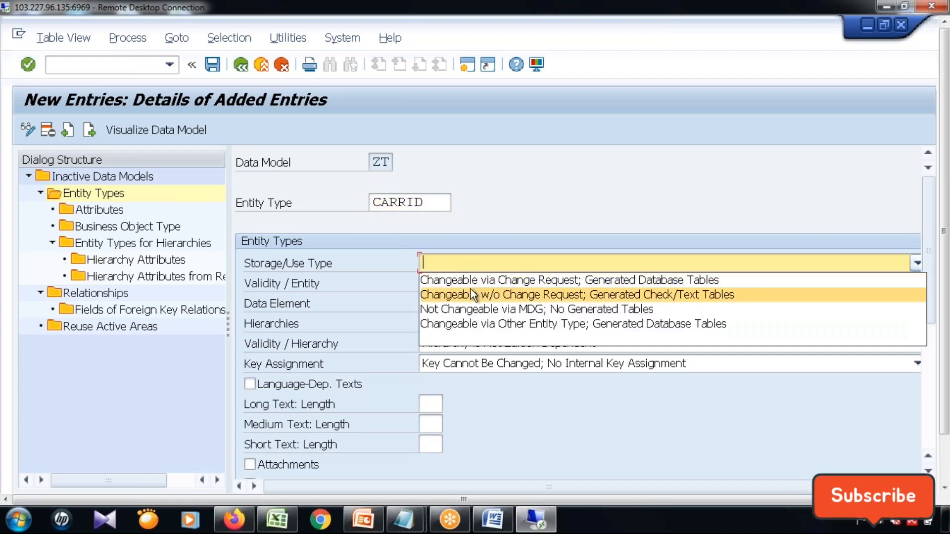
click(474, 281)
Assign data element S_CARR_ID to entity type CARRID and set its medium text length to 20.
click(507, 303)
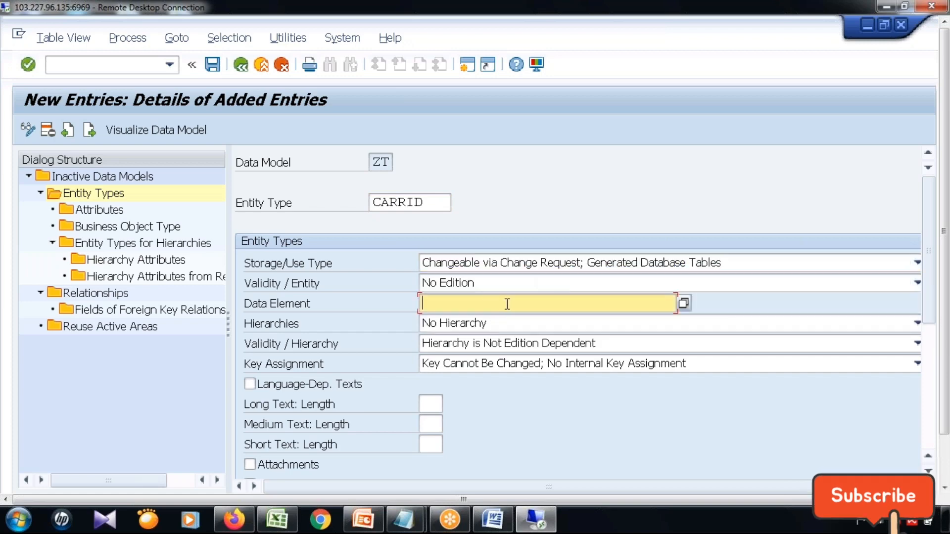
click(507, 304)
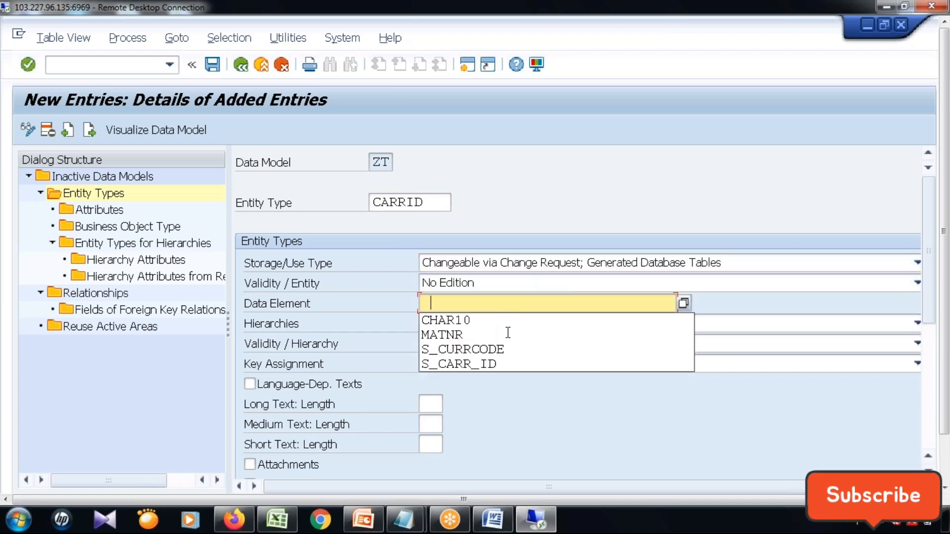
click(509, 363)
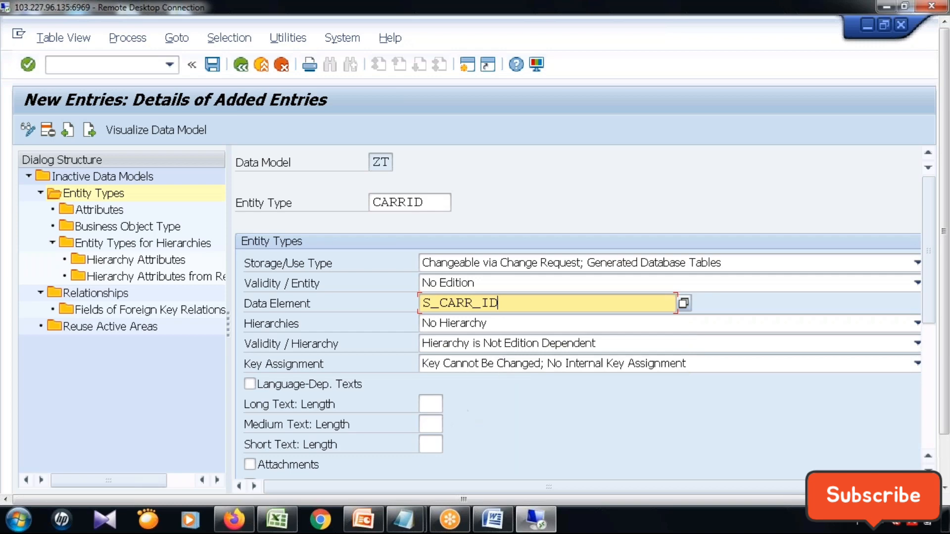
click(434, 426)
text(2)
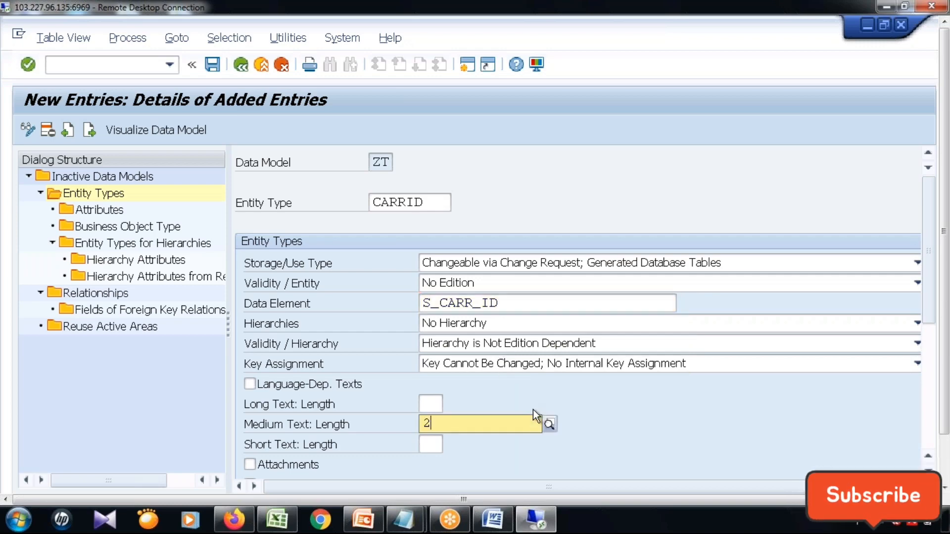
text(0)
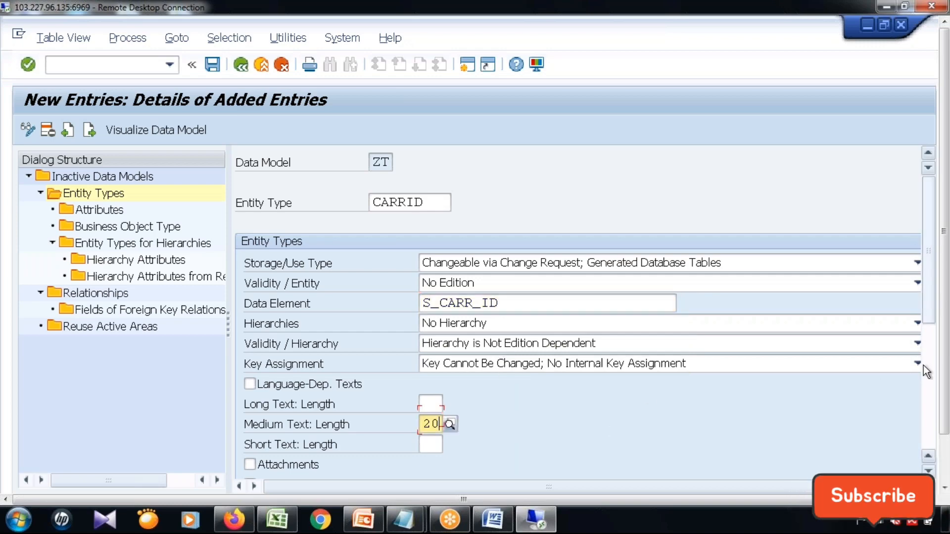
Enter the description "Airline Carrier ID" for entity type CARRID and save it, dismissing the issued messages.
drag(923, 365, 923, 374)
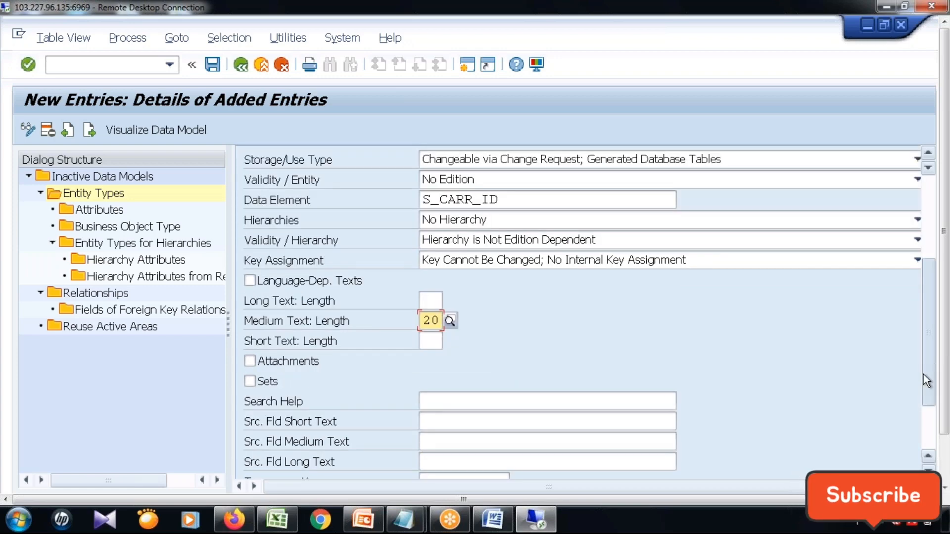
scroll(923, 374, down, 2)
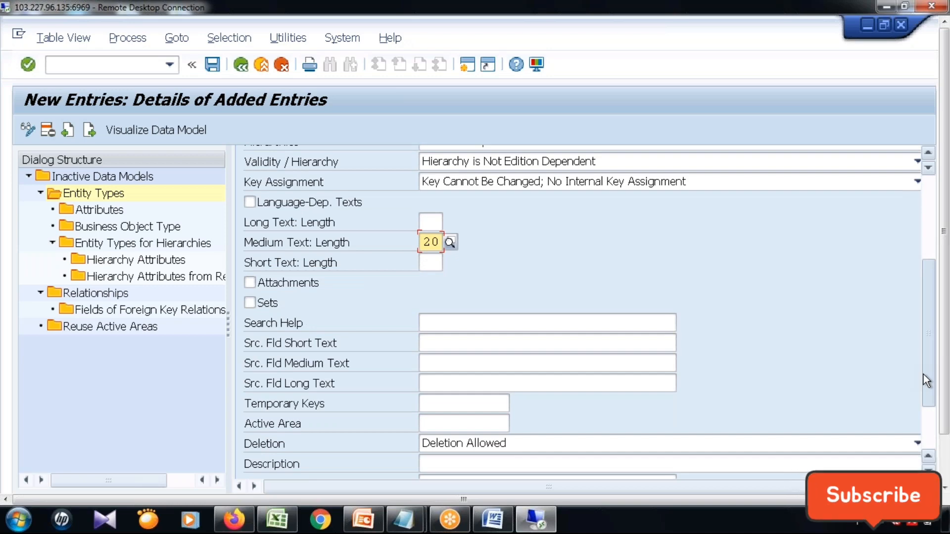
scroll(924, 374, down, 1)
scroll(924, 375, down, 1)
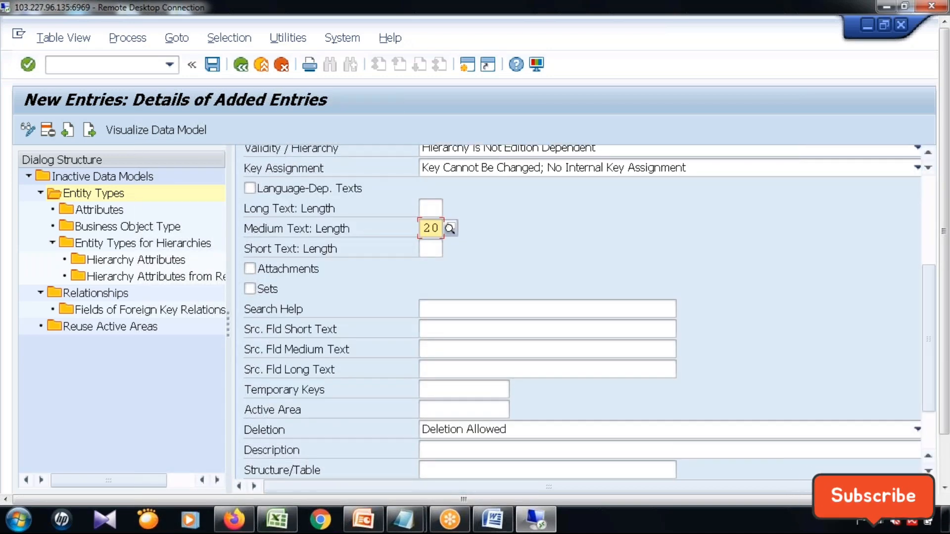
click(471, 448)
text(Airline Carrier ID)
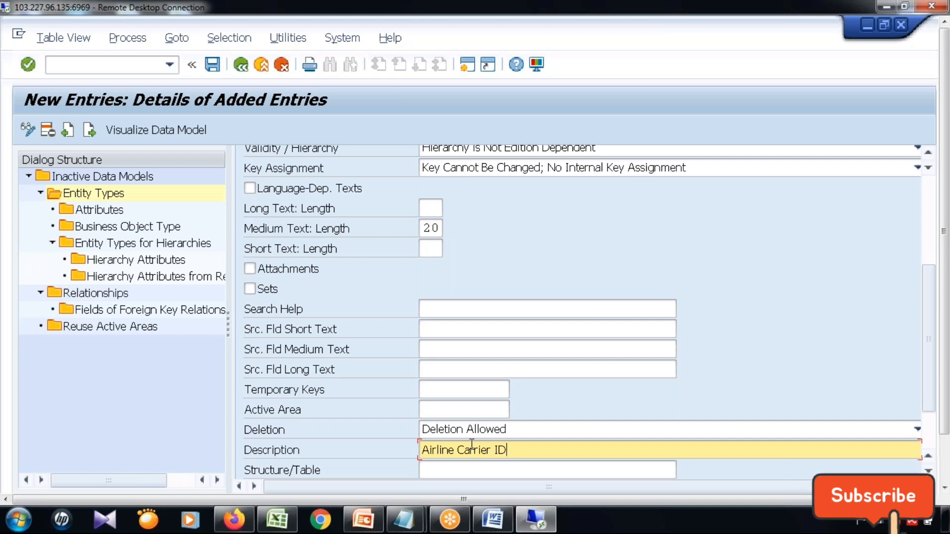
click(212, 64)
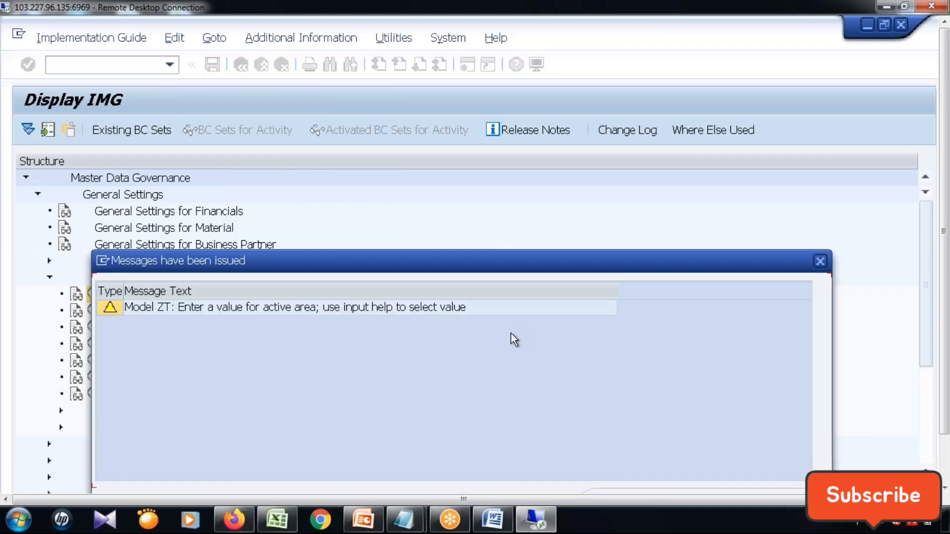
key(Return)
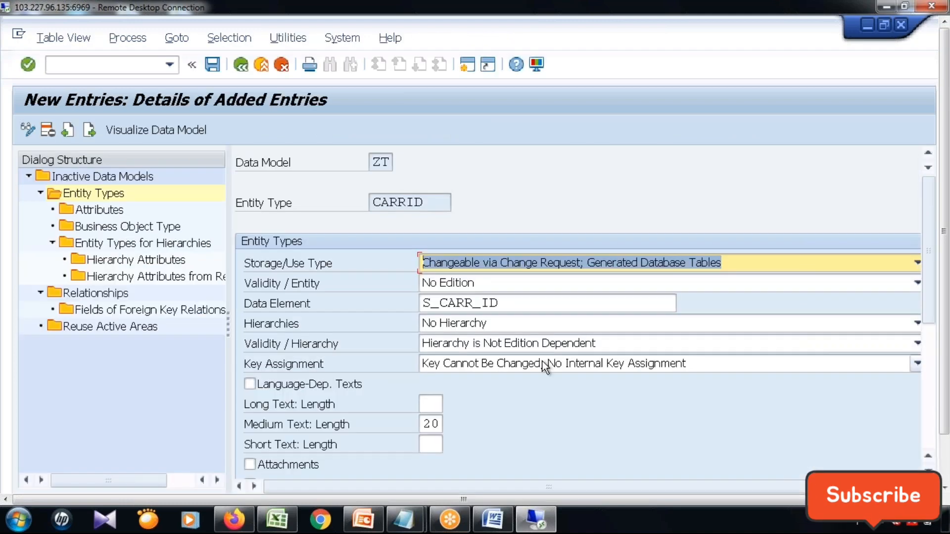
Add attribute URL with data element S_CARRURL to entity type CARRID and save it.
double_click(109, 211)
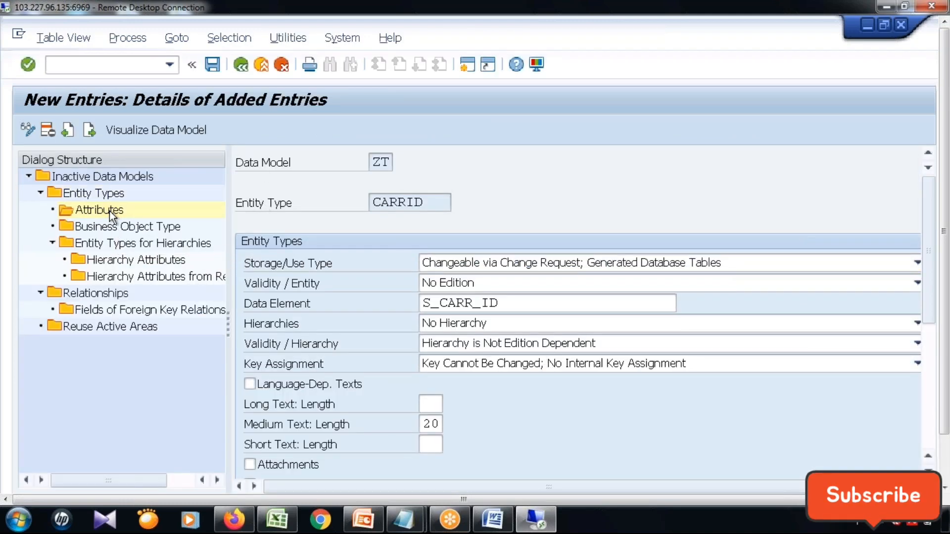
click(73, 130)
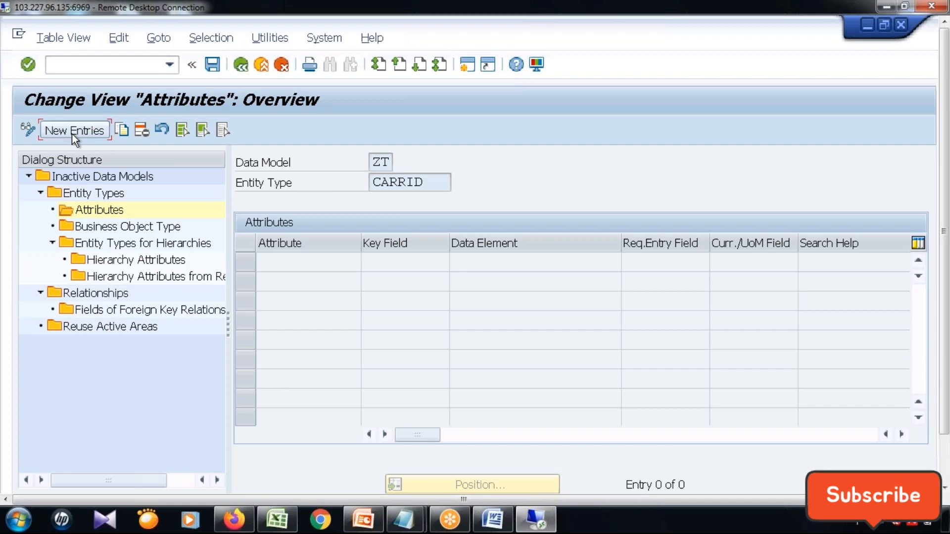
text(URL)
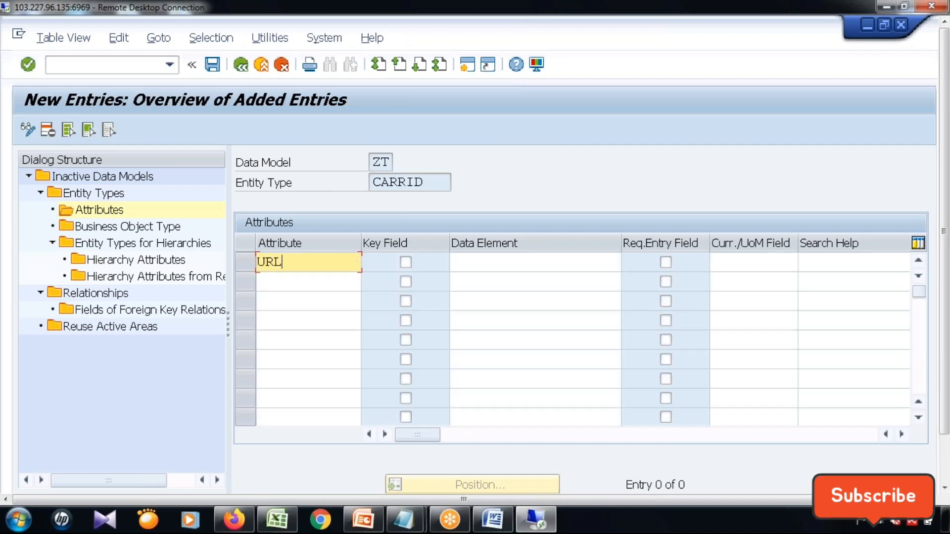
key(Tab)
key(Tab)
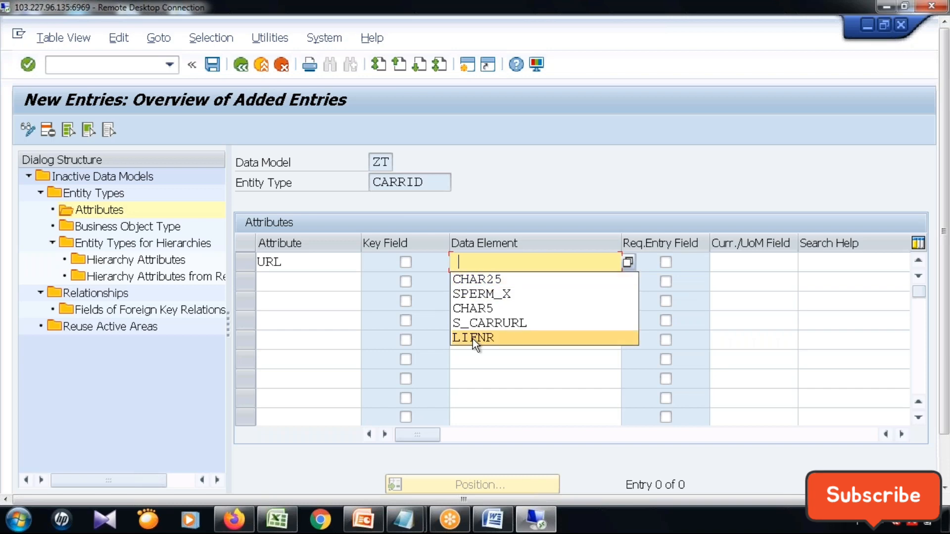
click(473, 327)
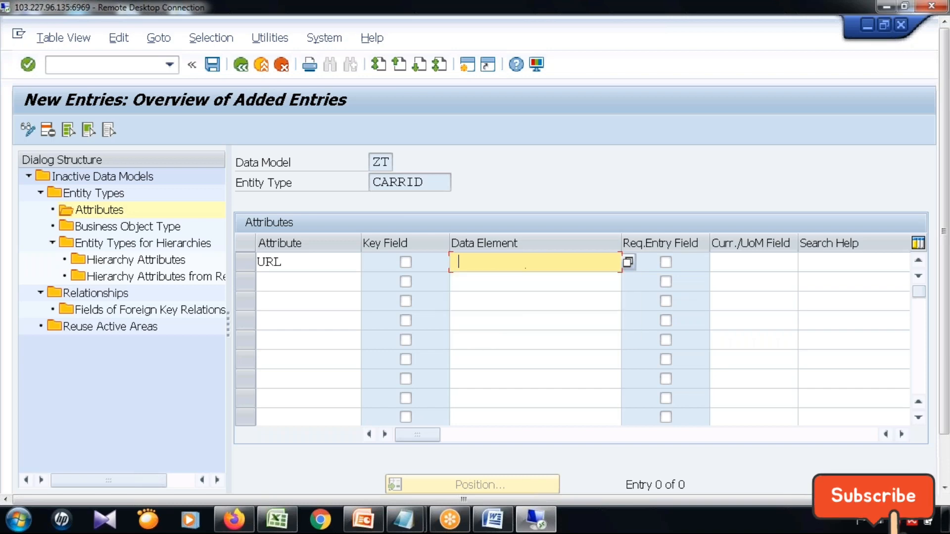
click(214, 66)
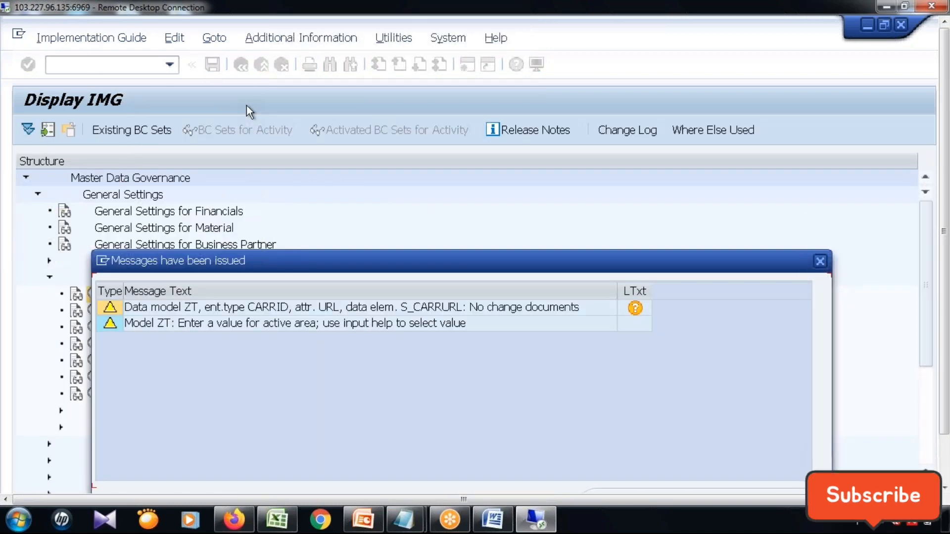
key(Return)
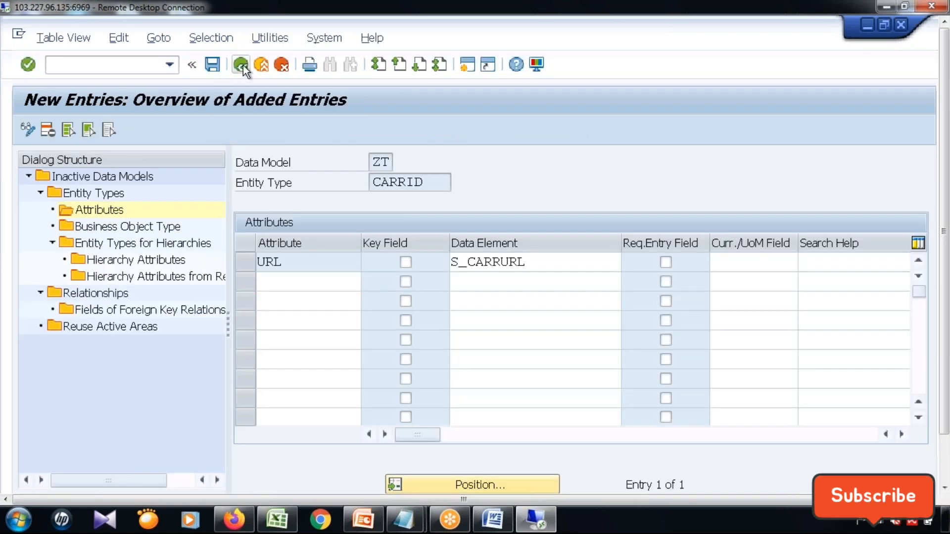
Add a second entity type CURR to data model ZT with storage/use type "Not Changeable via MDG; No Generated Tables".
click(243, 65)
click(243, 65)
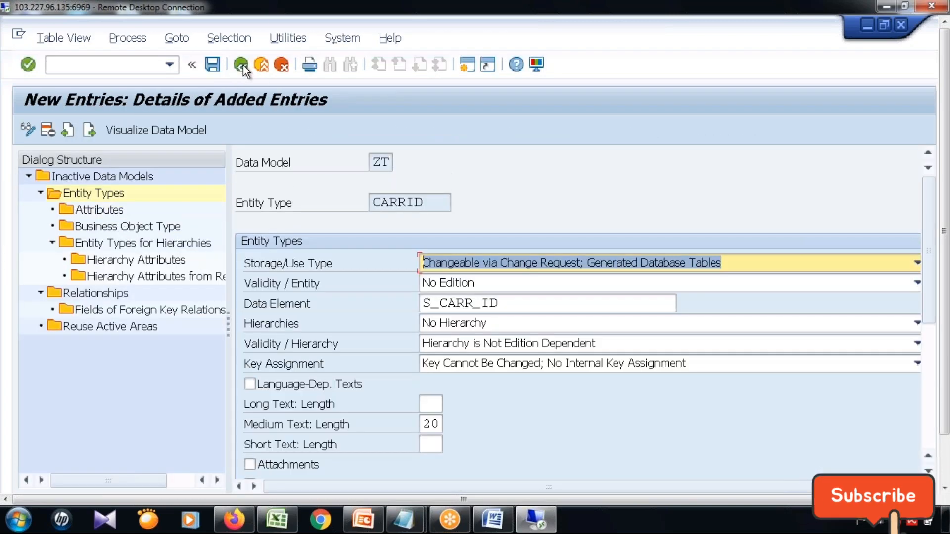
click(242, 64)
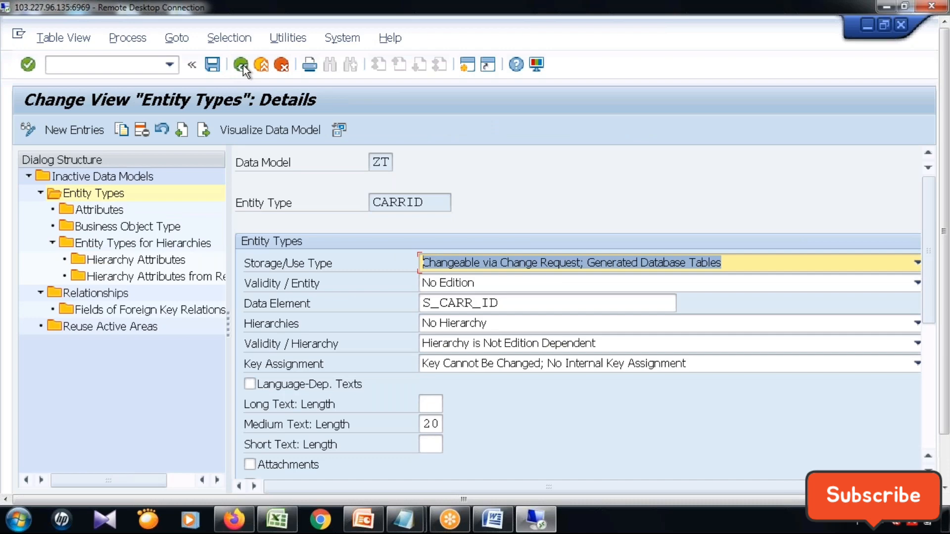
click(243, 66)
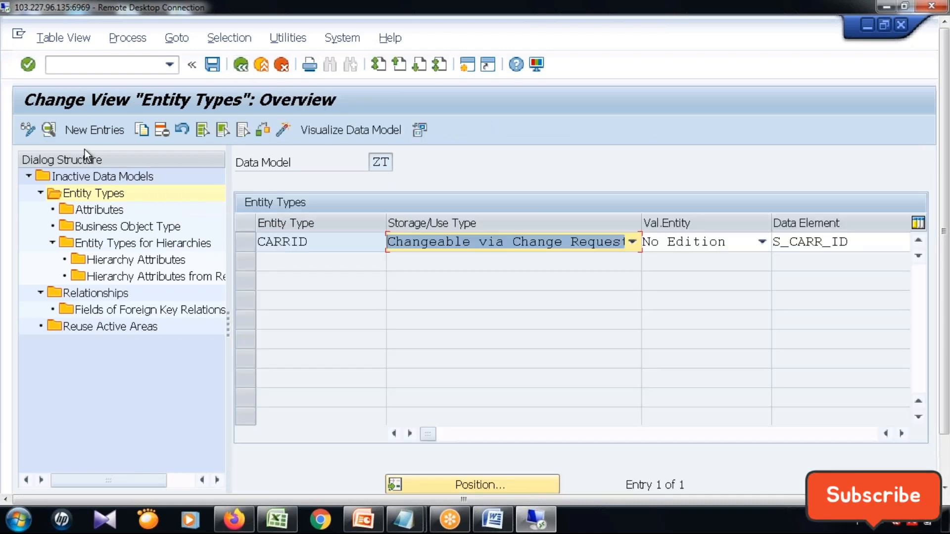
click(94, 128)
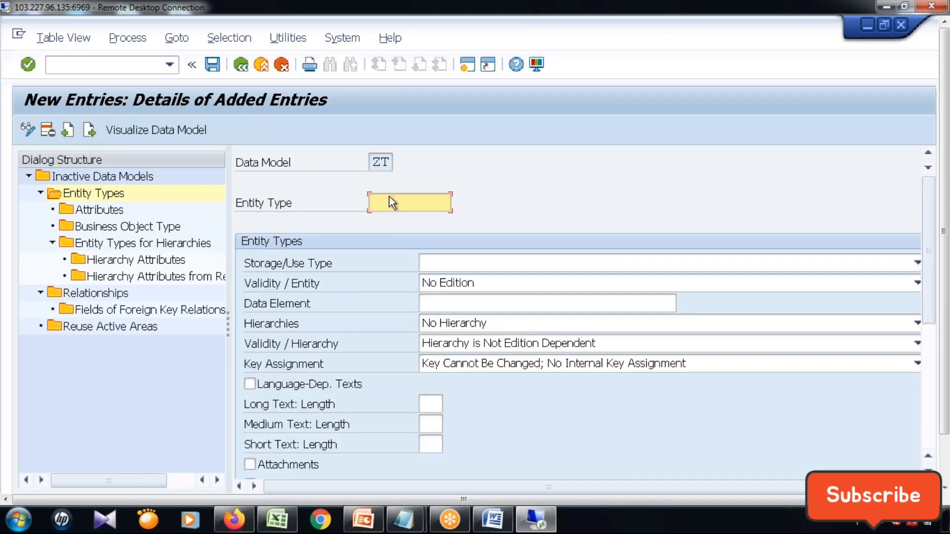
click(390, 198)
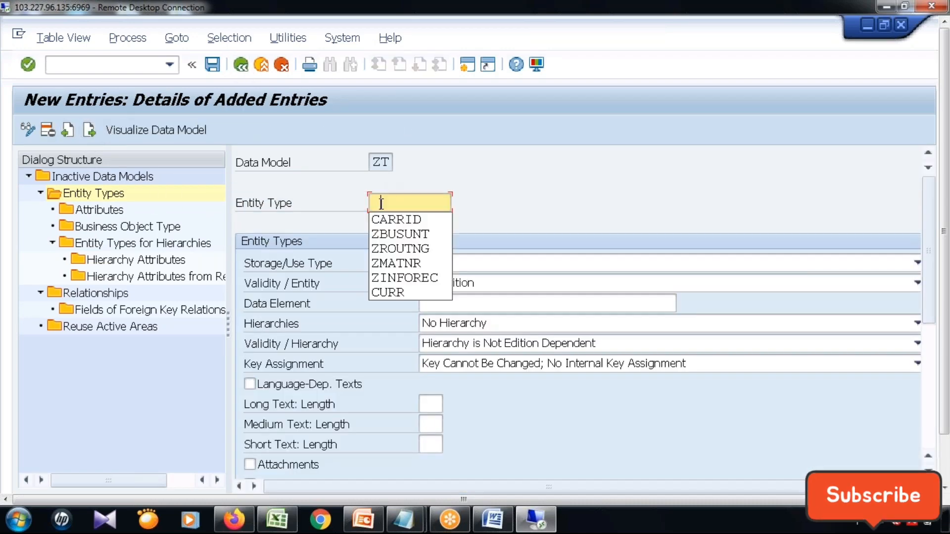
click(397, 292)
click(503, 261)
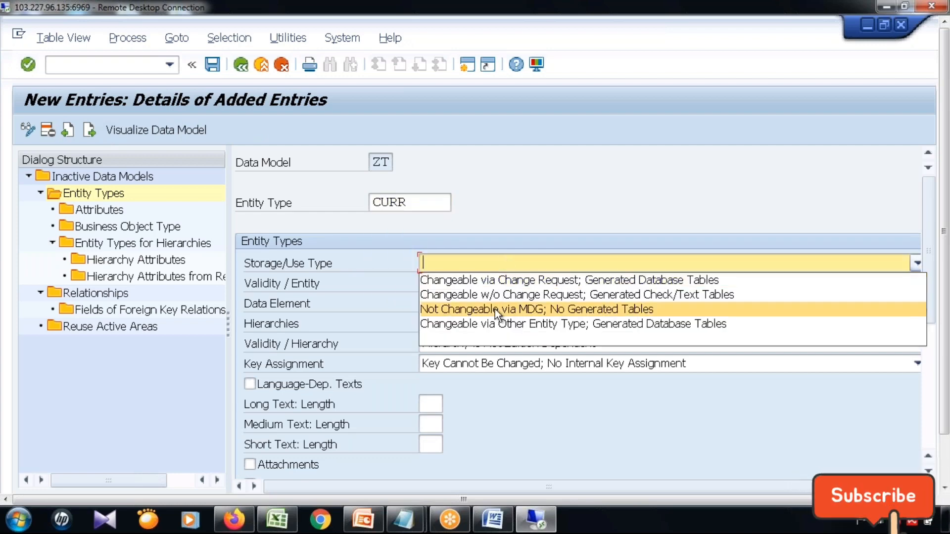
click(495, 309)
Assign data element S_CURRCODE to entity type CURR.
click(488, 305)
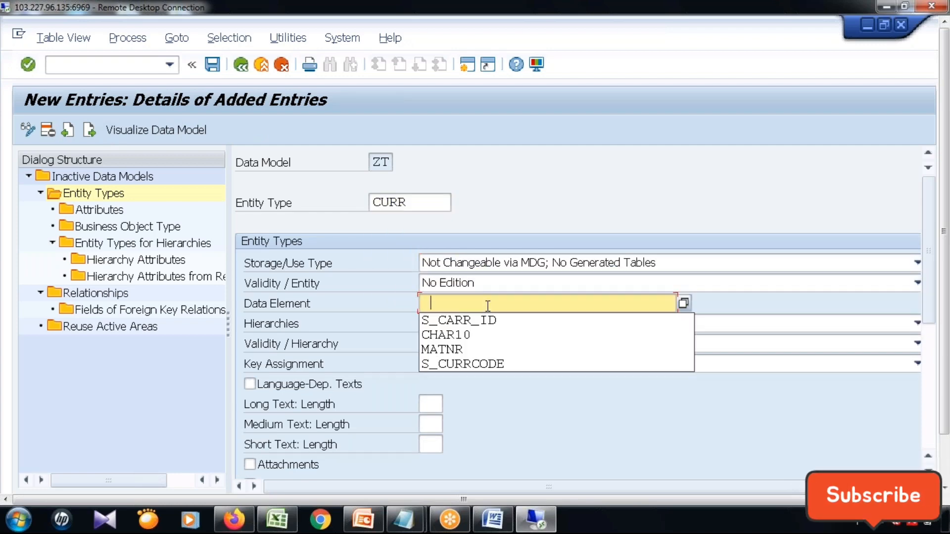
click(509, 194)
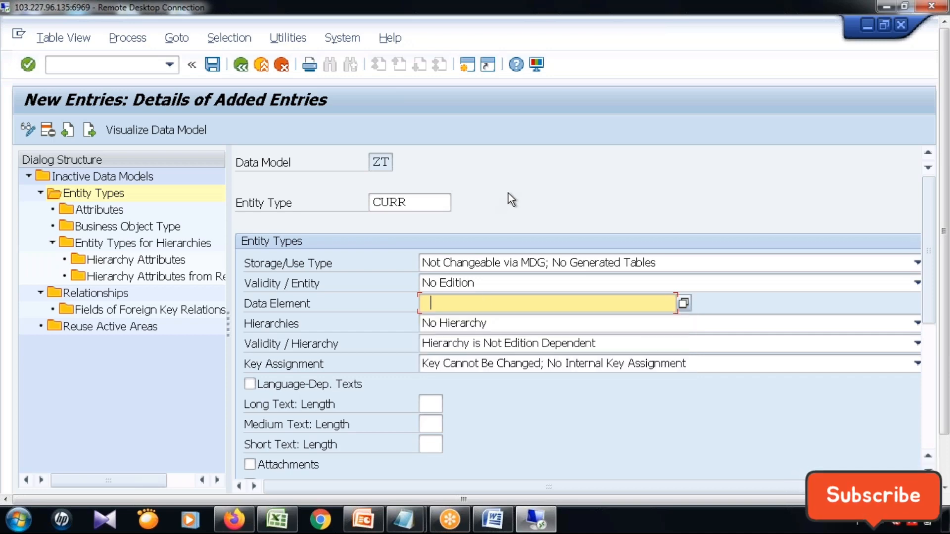
click(509, 303)
click(518, 363)
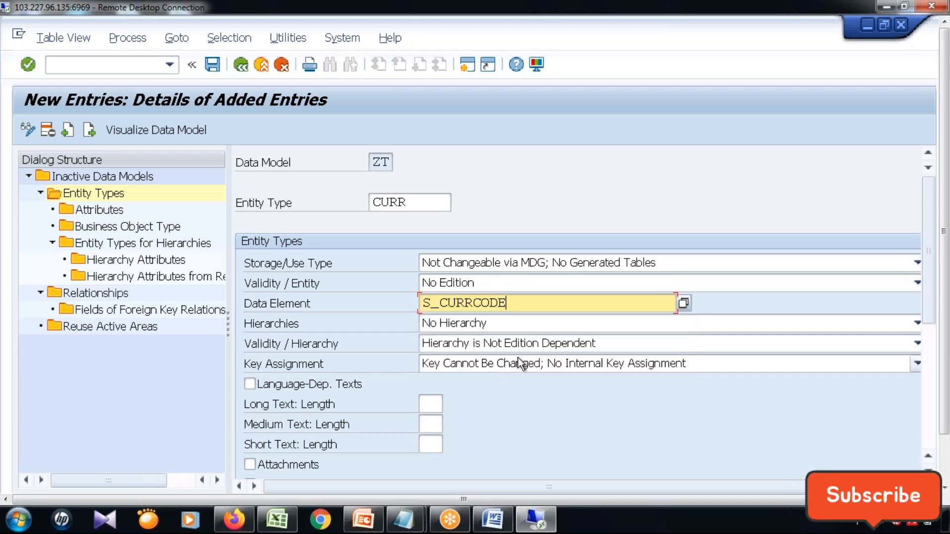
Enter the description "Airline Currecy" for entity type CURR and save it, dismissing the issued messages.
scroll(479, 408, down, 5)
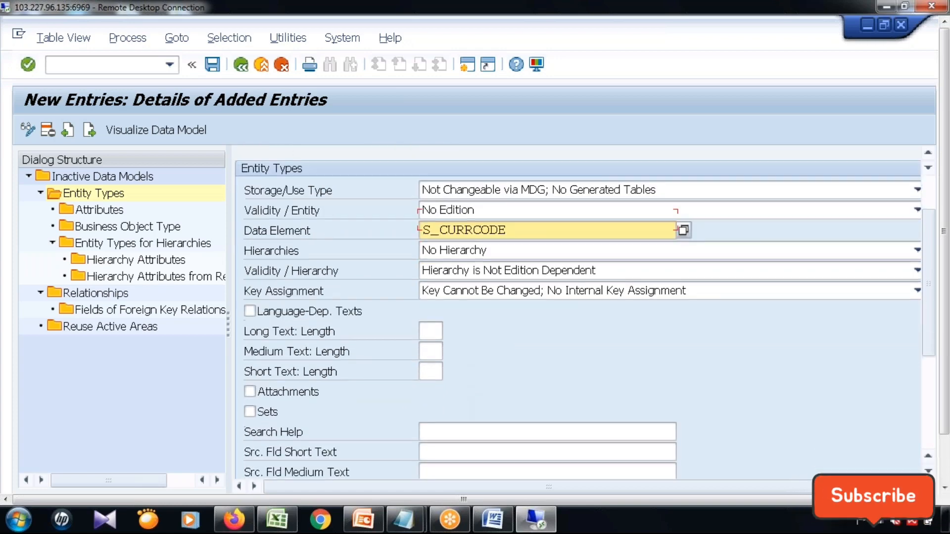
scroll(486, 388, down, 3)
click(555, 435)
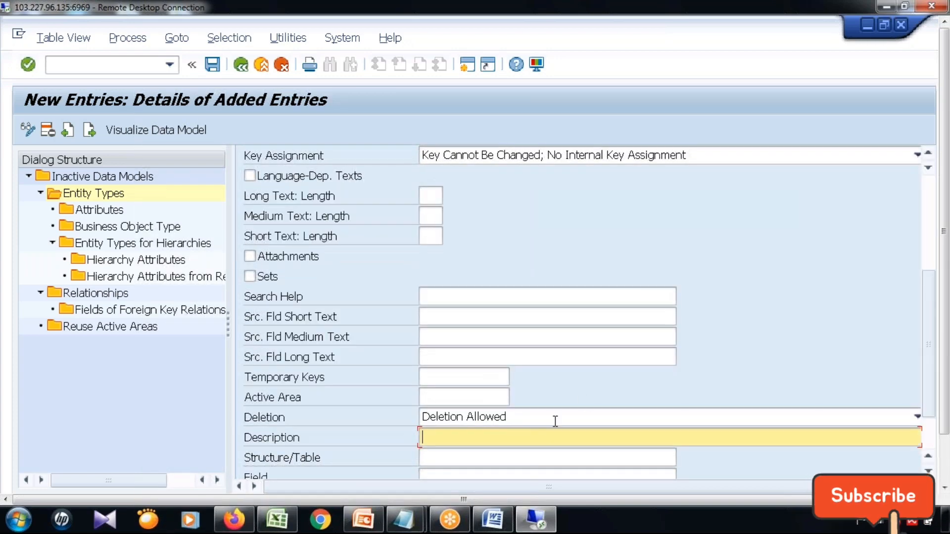
text(Airline C)
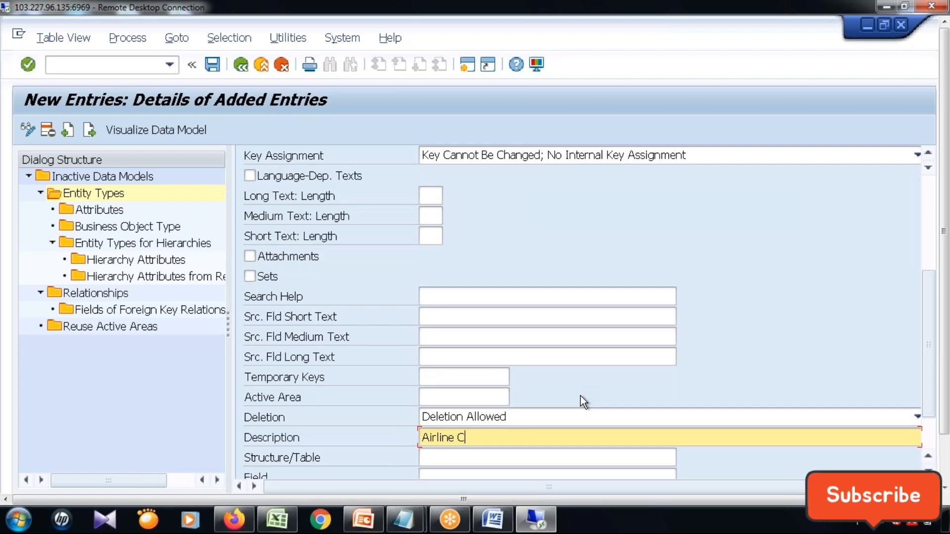
text(urre)
text(cy)
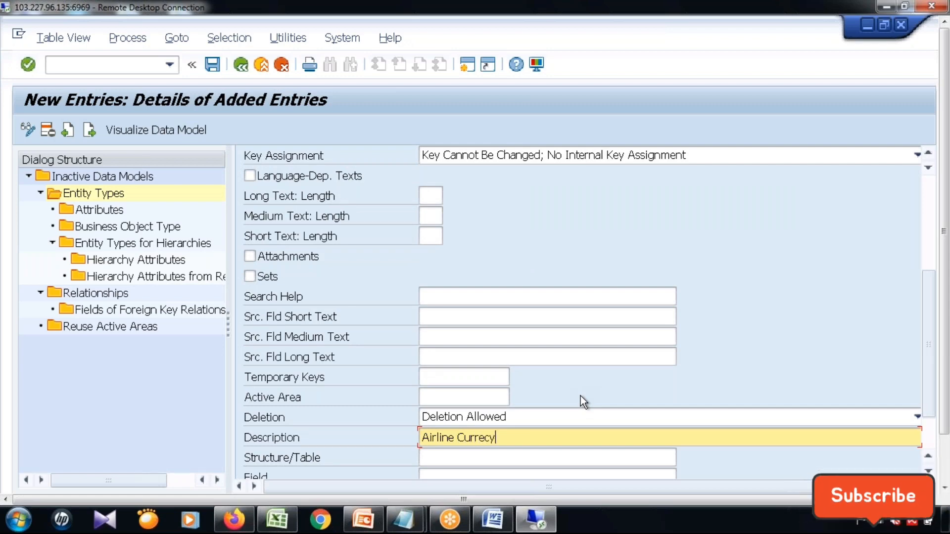
key(Return)
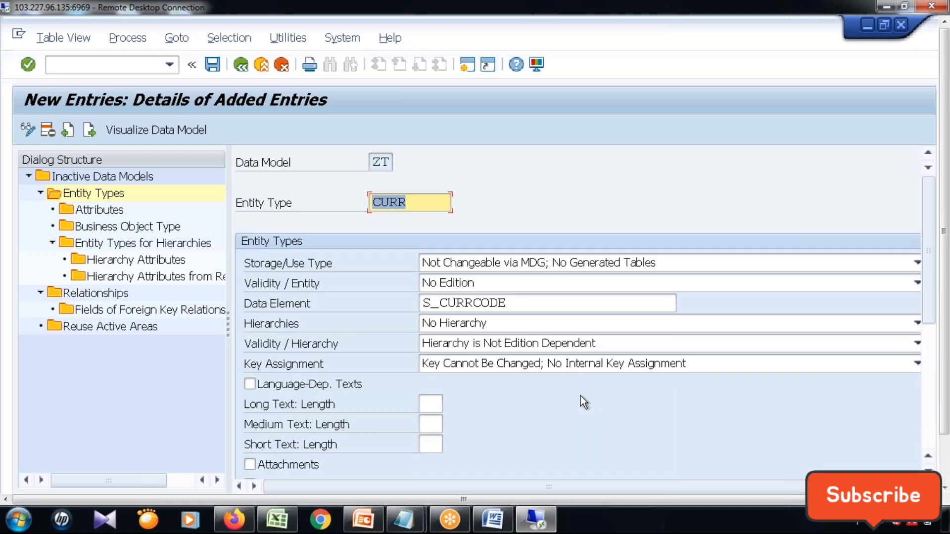
click(214, 64)
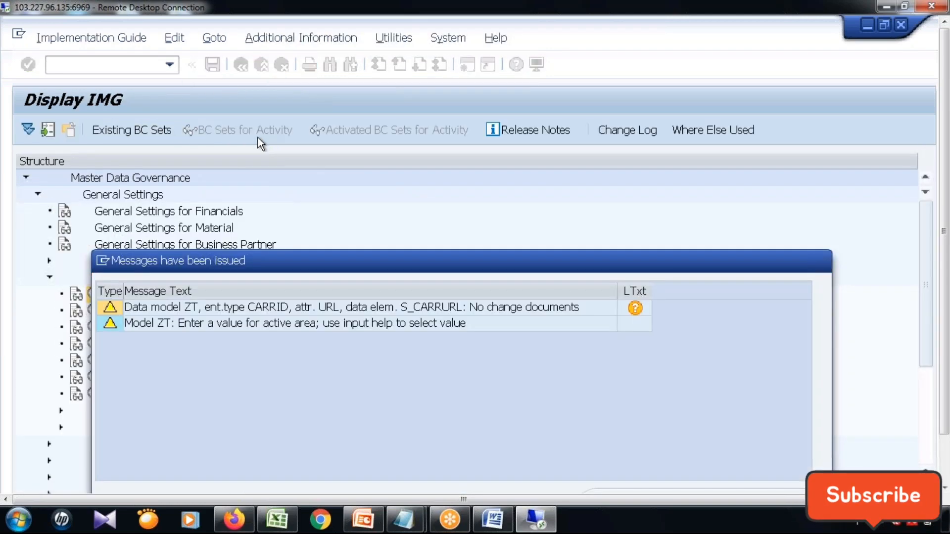
key(Return)
Add relationship CARR_CURR from entity type CURR to CARRID in data model ZT with cardinality 1 : N.
click(242, 67)
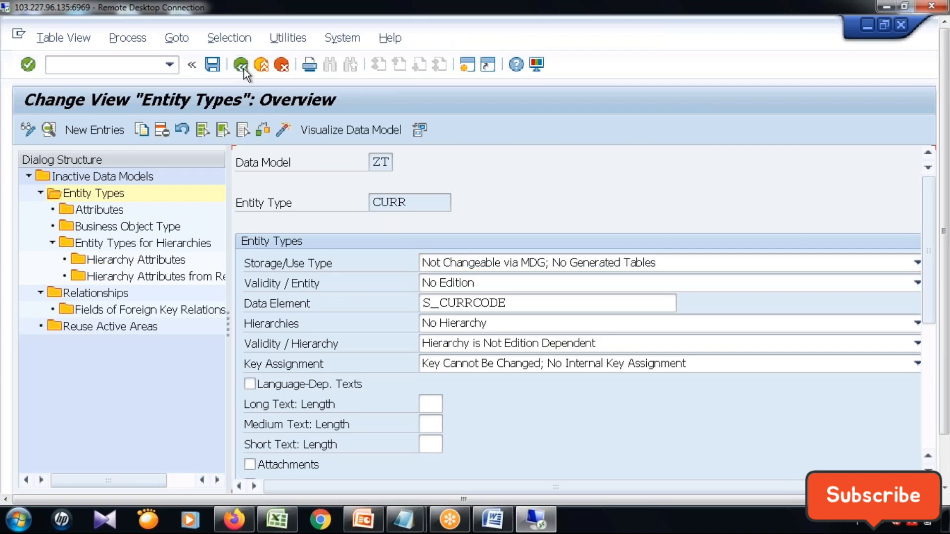
double_click(97, 294)
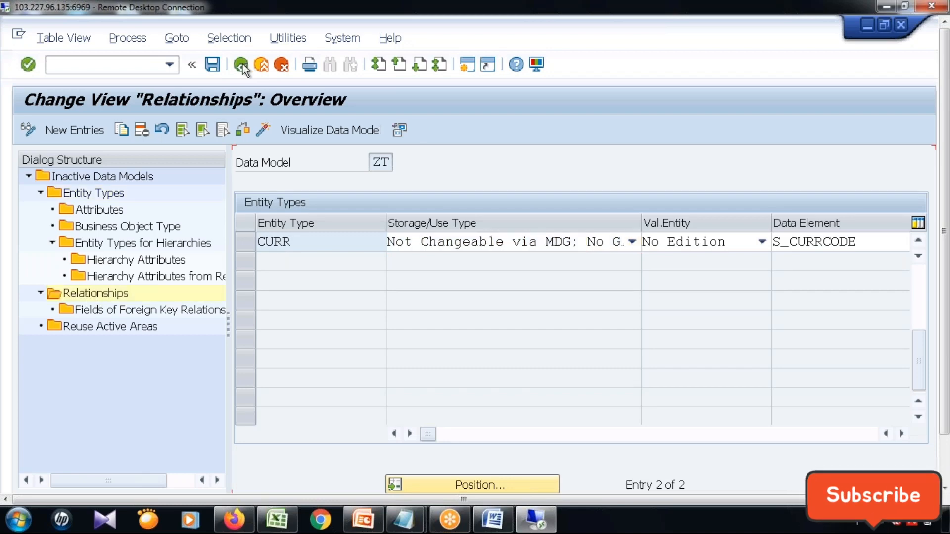
click(78, 129)
click(312, 243)
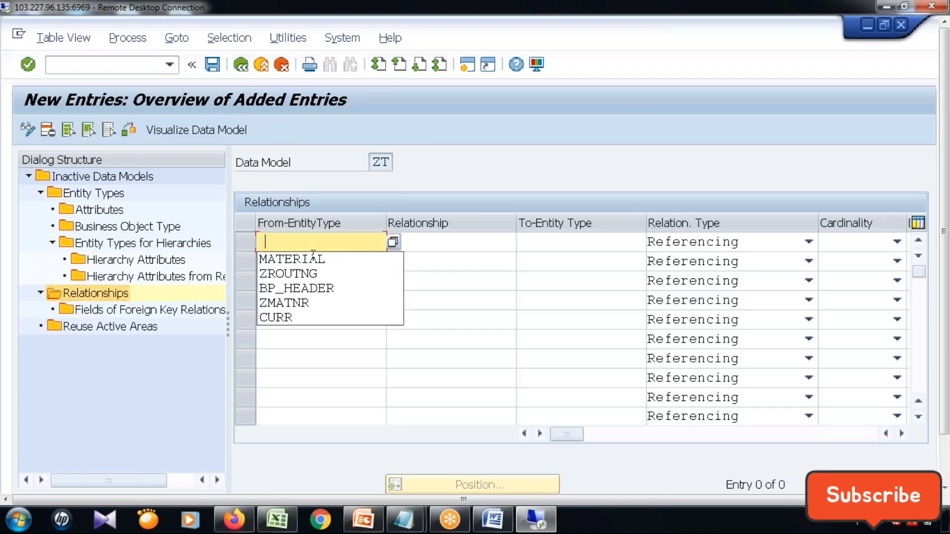
text(CURR)
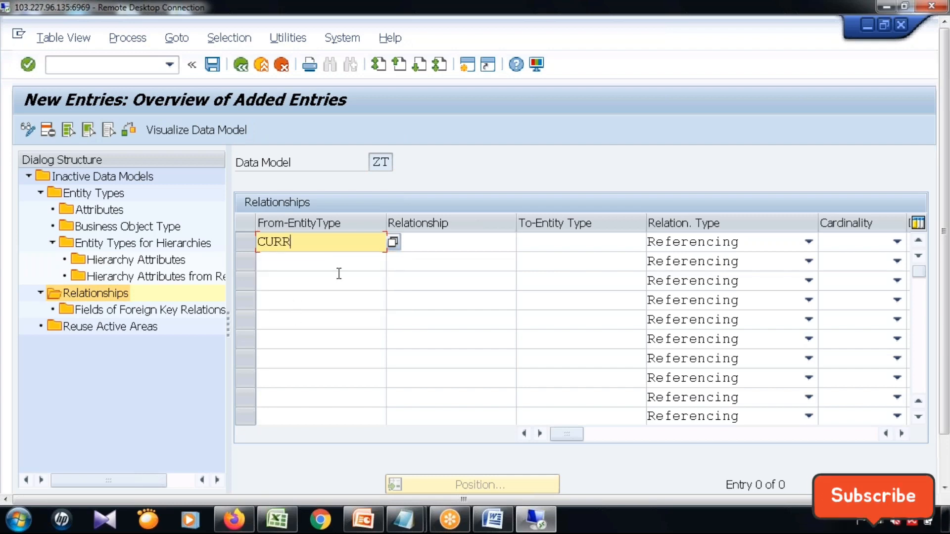
click(565, 243)
click(559, 289)
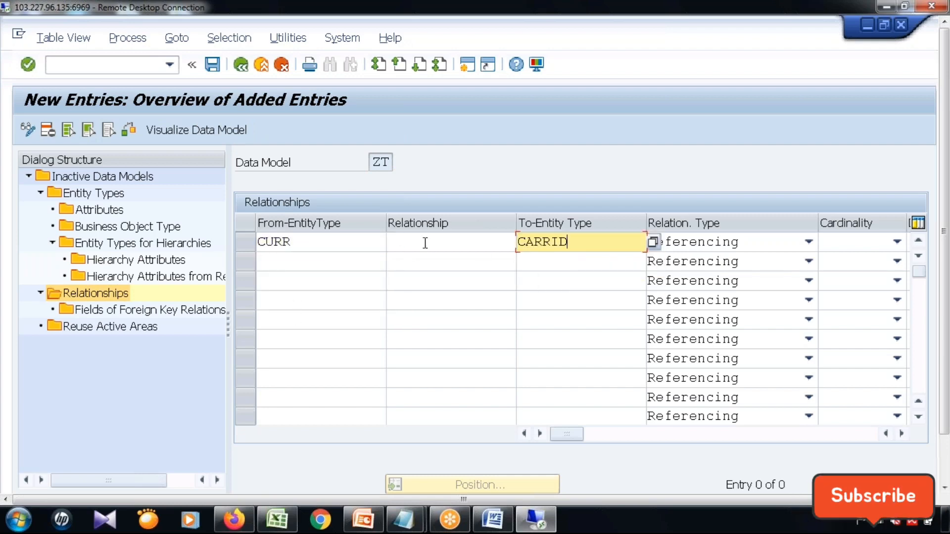
click(426, 243)
click(435, 360)
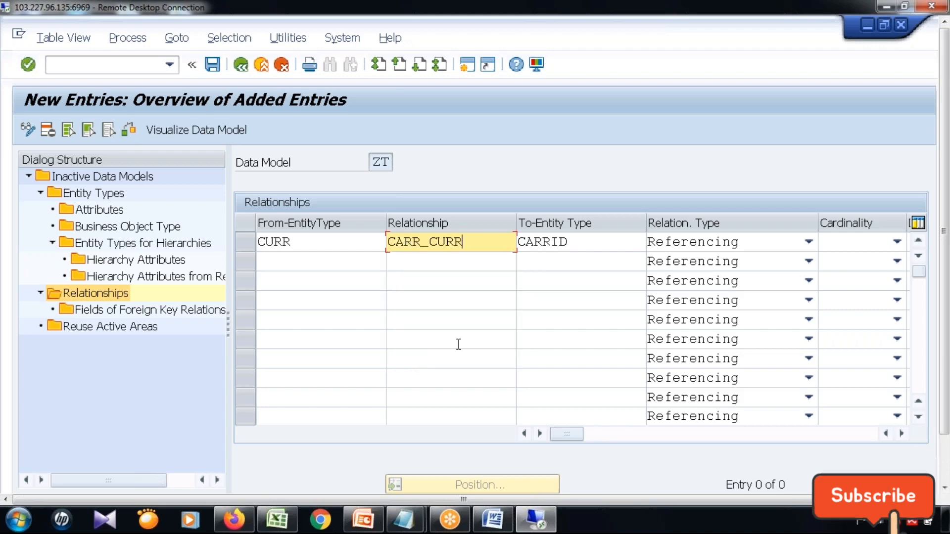
click(896, 243)
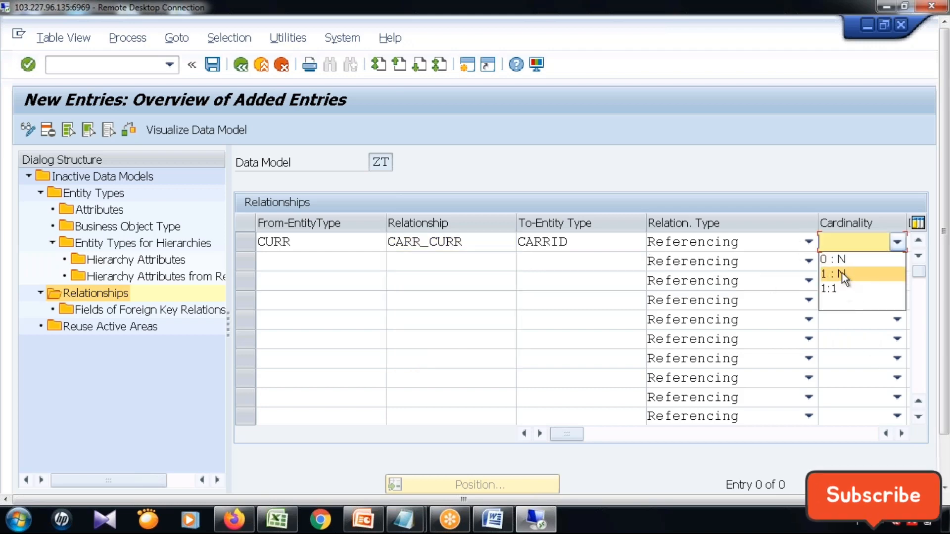
click(842, 273)
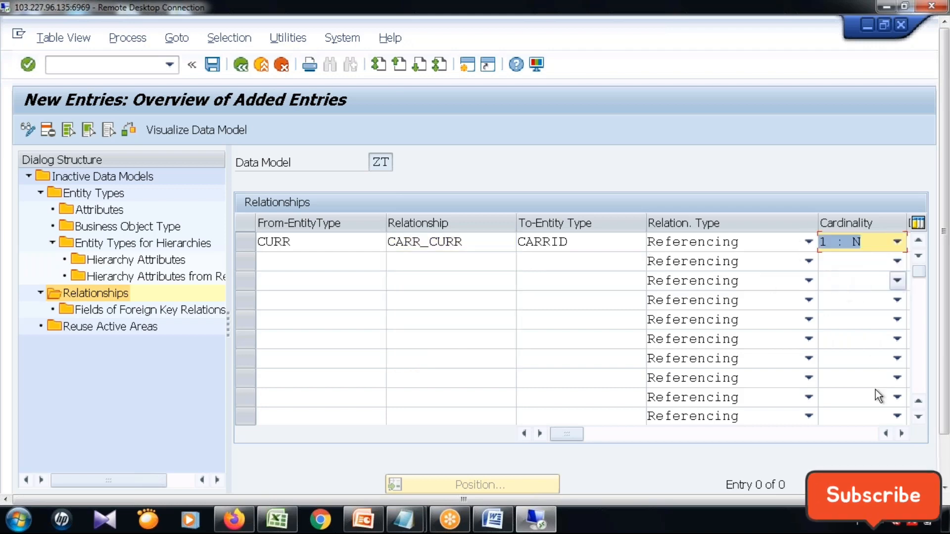
Assign data element S_CURRCODE to relationship CARR_CURR and save it, dismissing the issued messages.
click(903, 434)
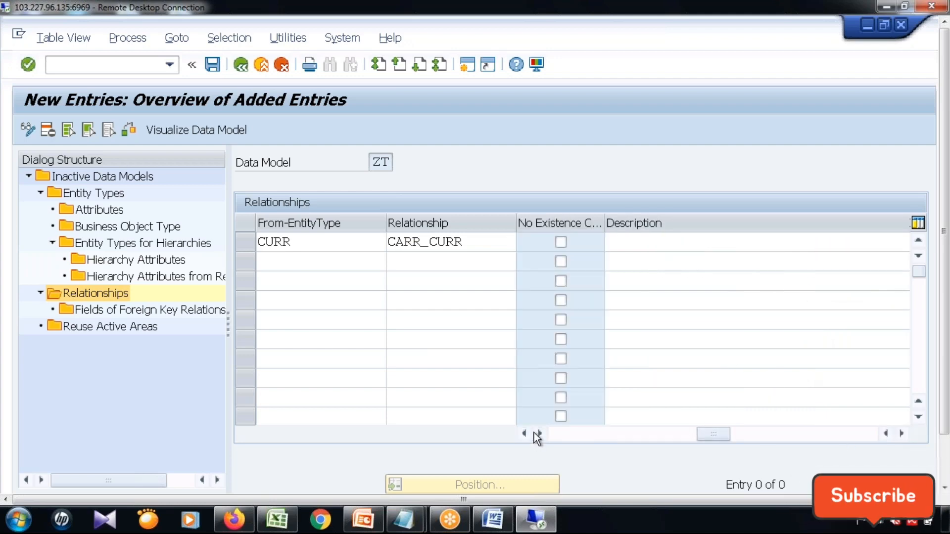
click(569, 434)
drag(569, 434, 670, 434)
click(648, 242)
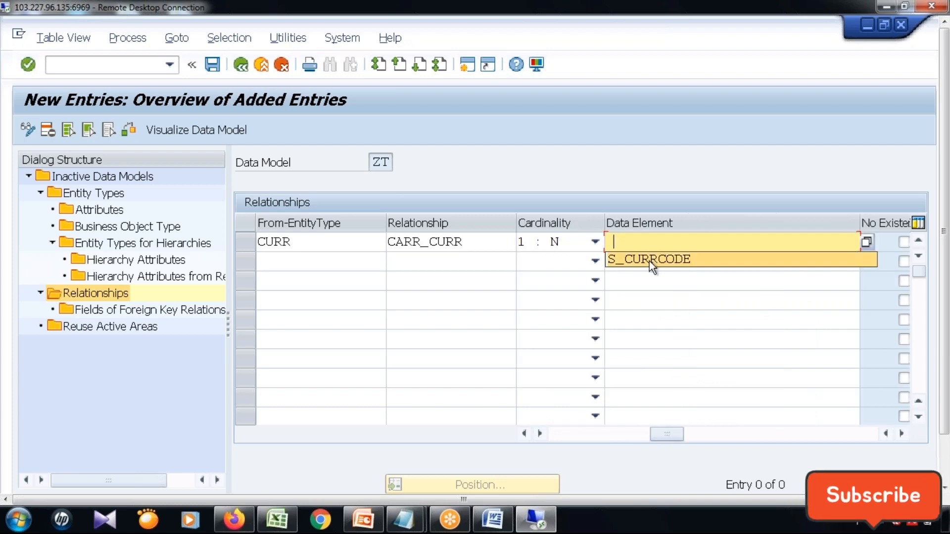
click(649, 261)
drag(670, 438, 753, 436)
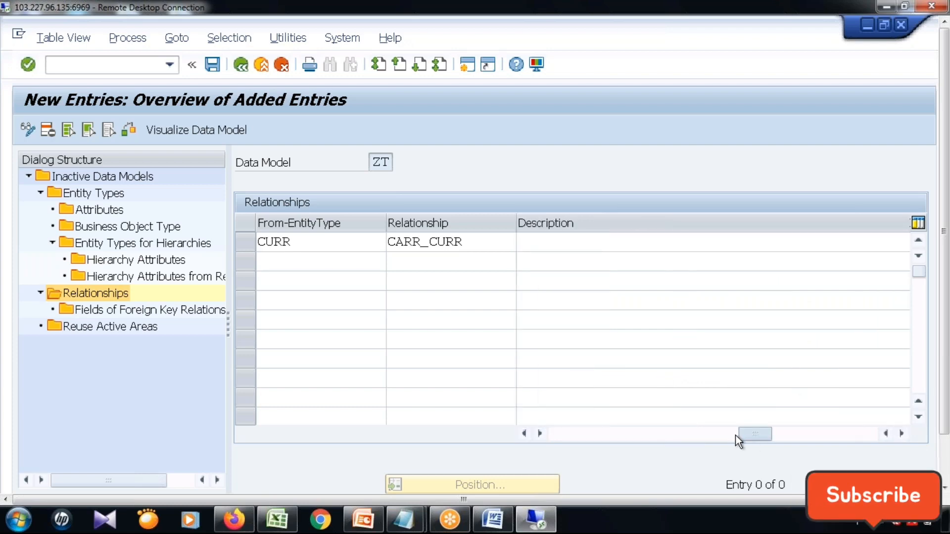
click(212, 64)
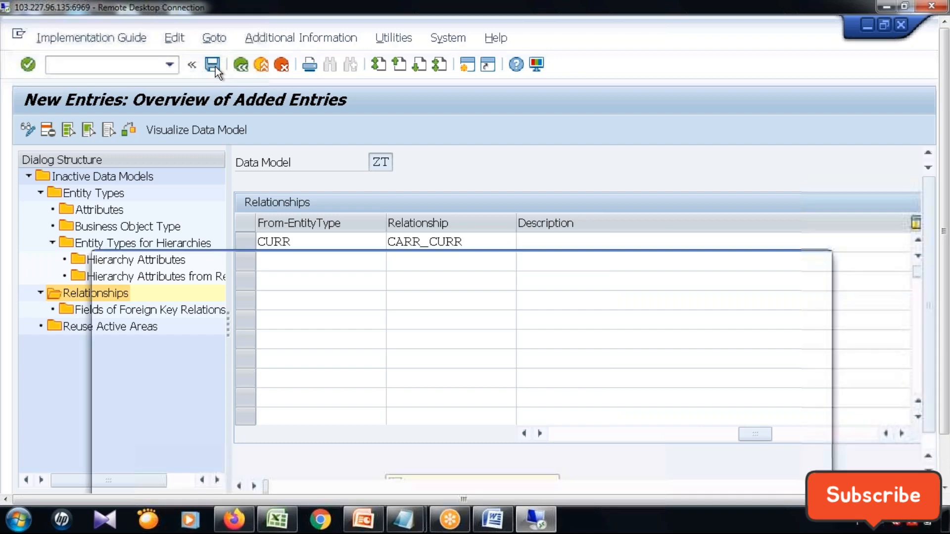
key(Return)
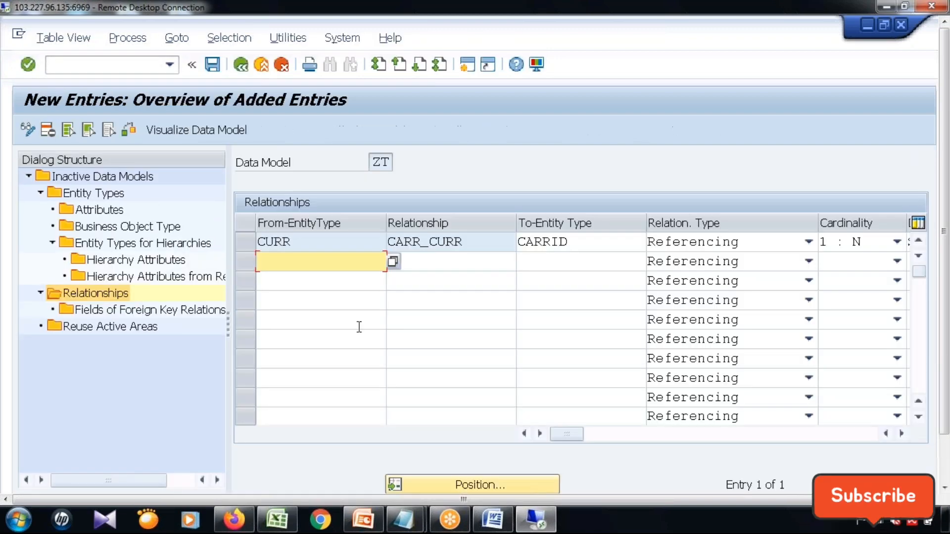
Return to the implementation guide and reopen the Edit Data Model activity, accepting the cross-client notice.
click(241, 65)
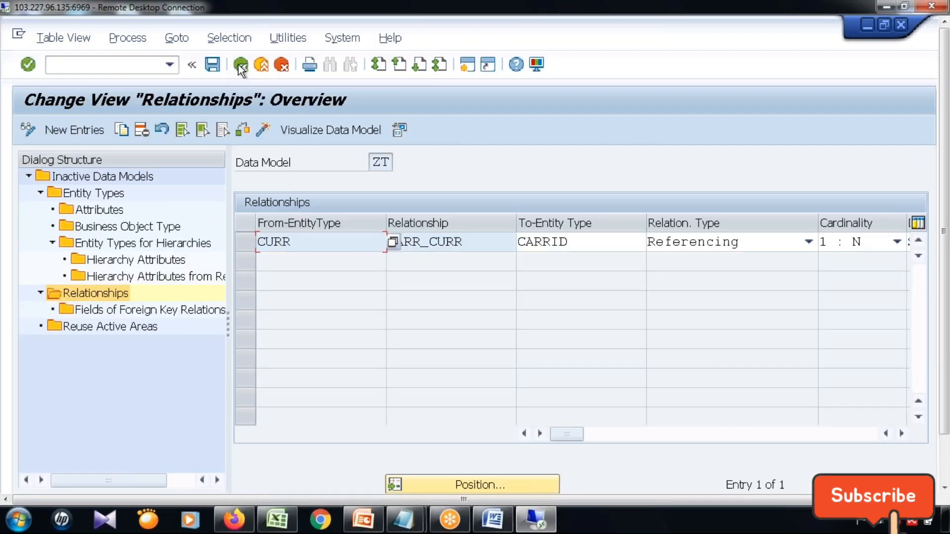
click(242, 66)
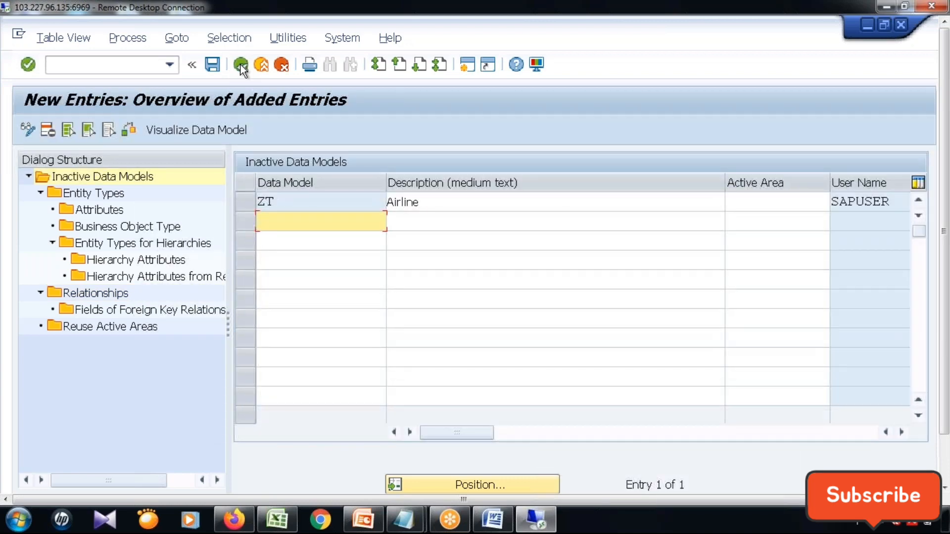
click(241, 66)
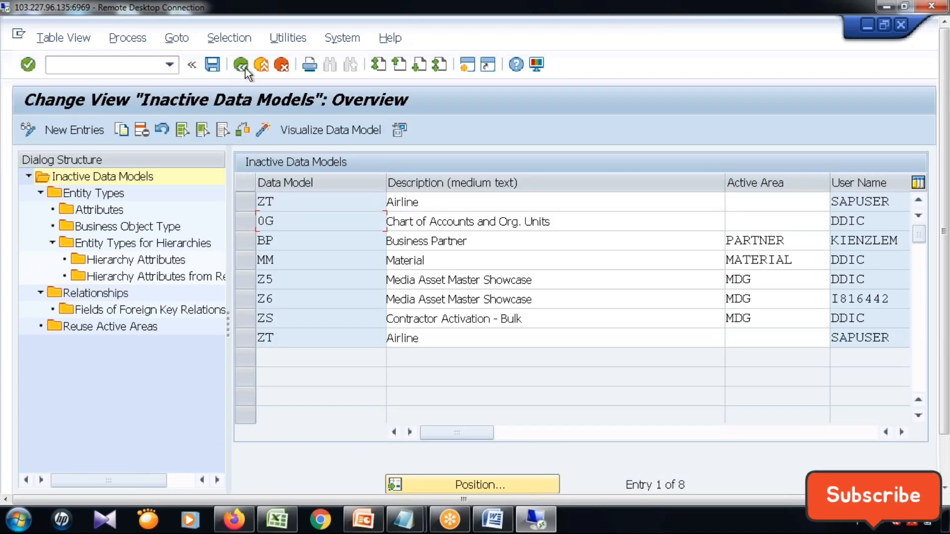
click(241, 64)
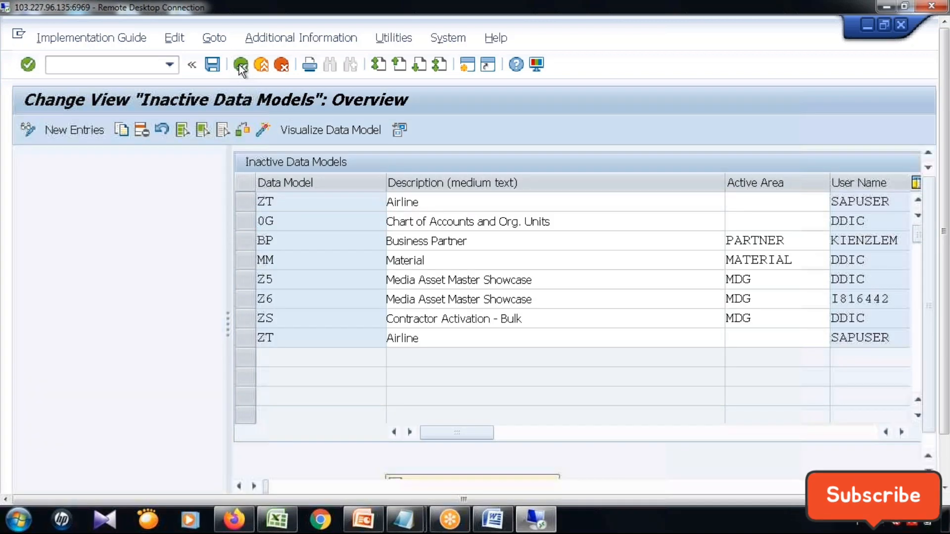
click(94, 295)
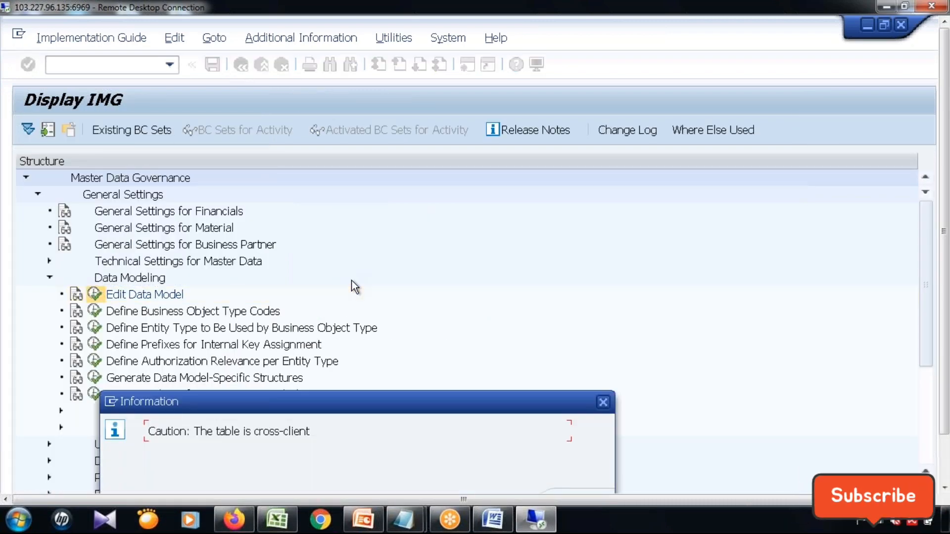
key(Return)
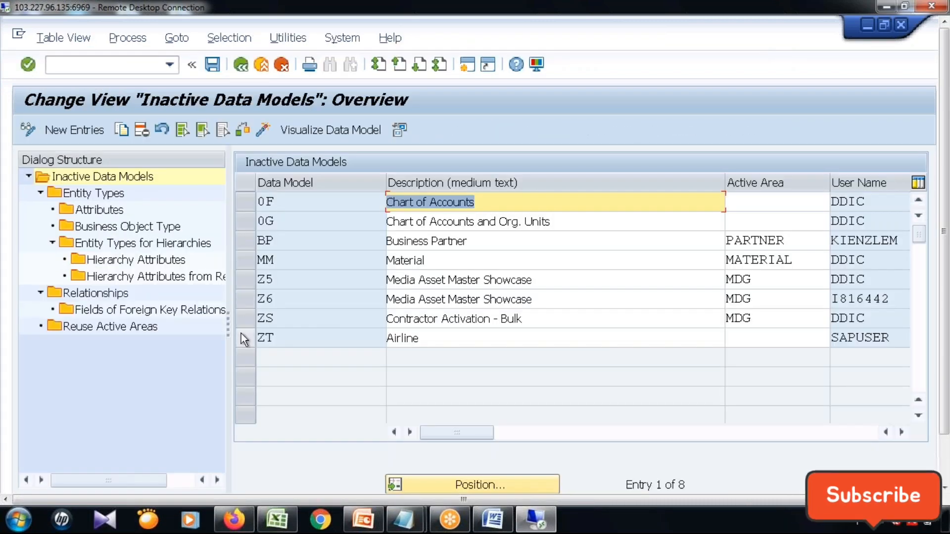
Activate the data model ZT (Airline).
click(243, 336)
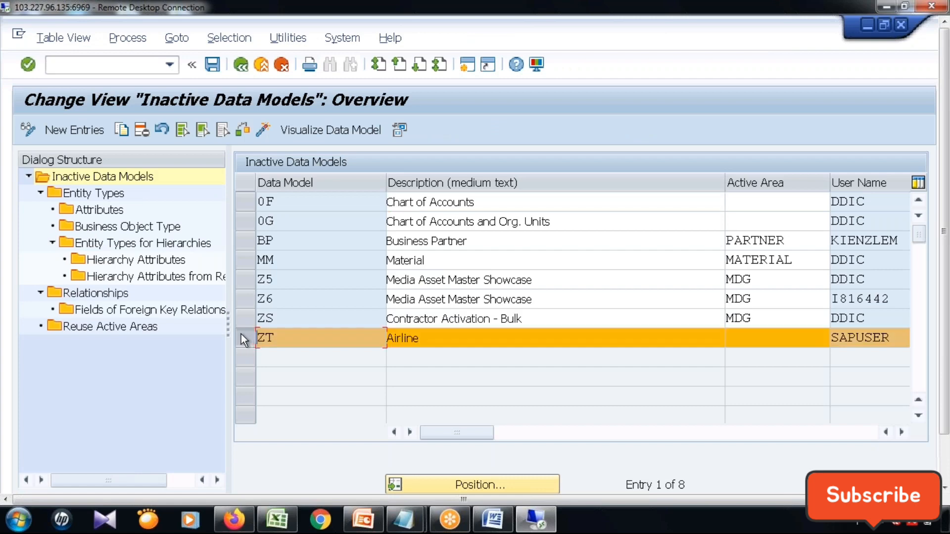
click(212, 69)
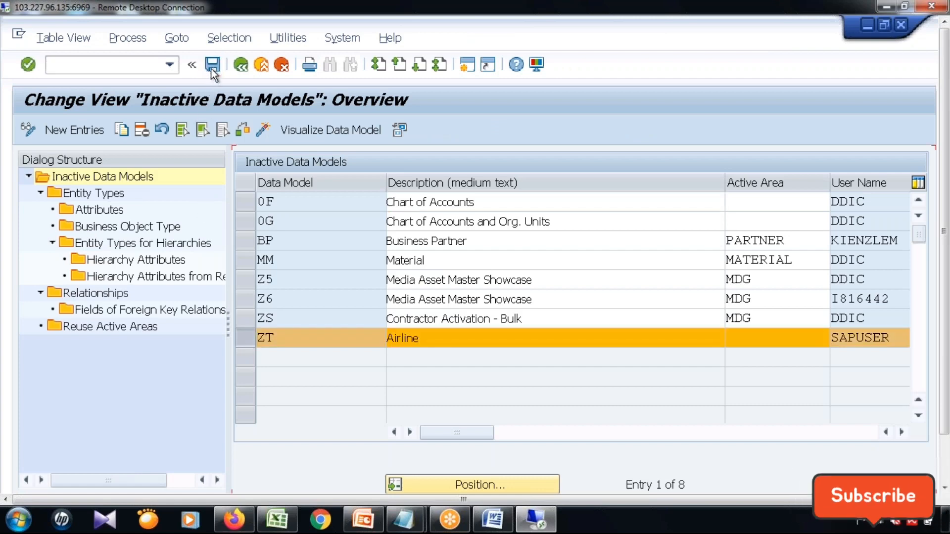
click(261, 131)
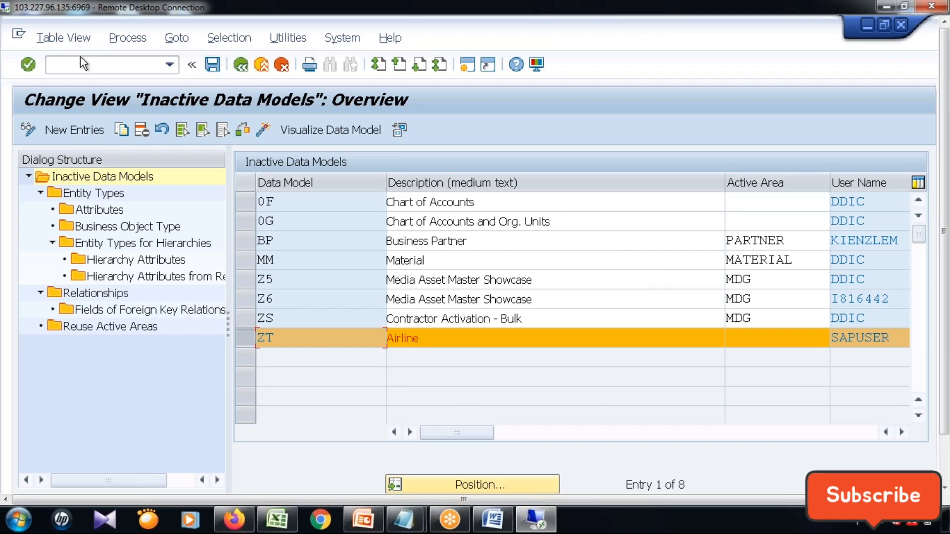
Open transaction SE38 and run program USMD_ADJUST_STAGING for model ZT.
text(/n)
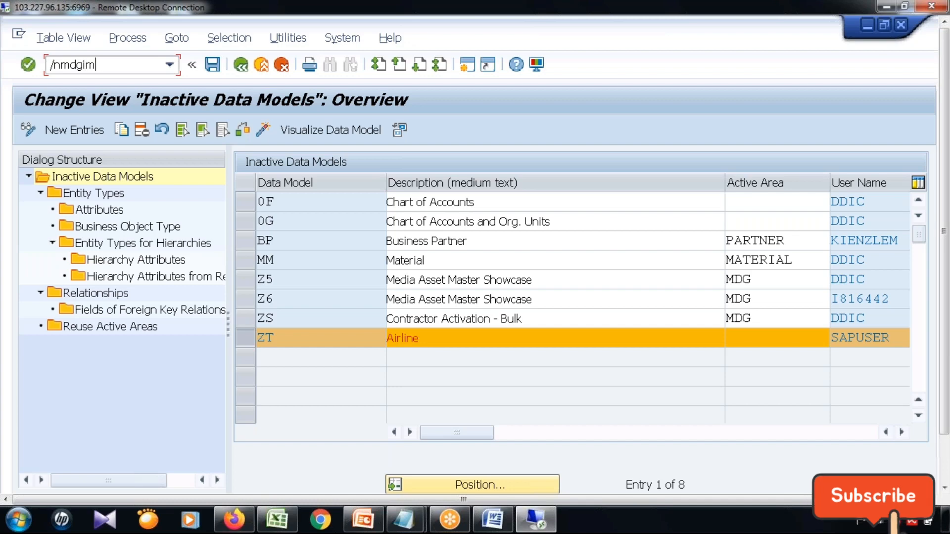
text(se)
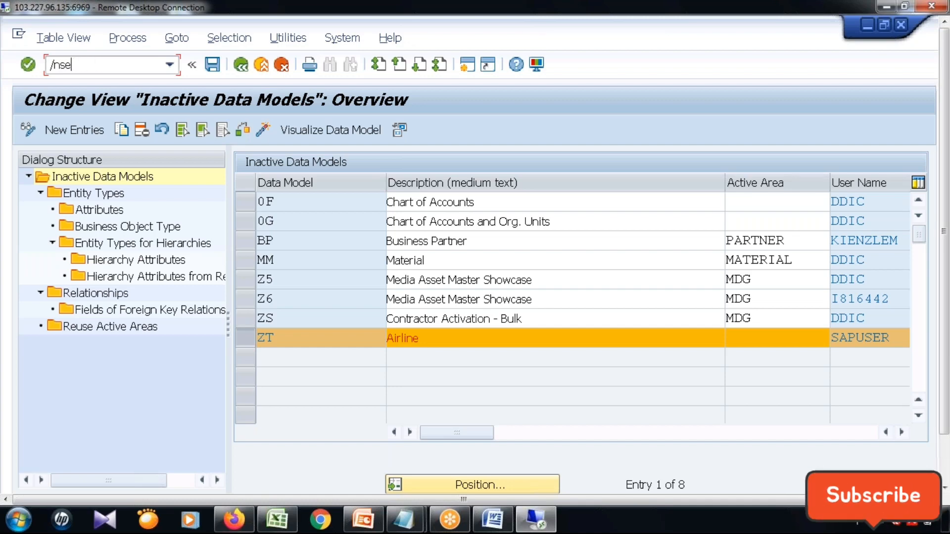
text(38)
key(Return)
click(217, 204)
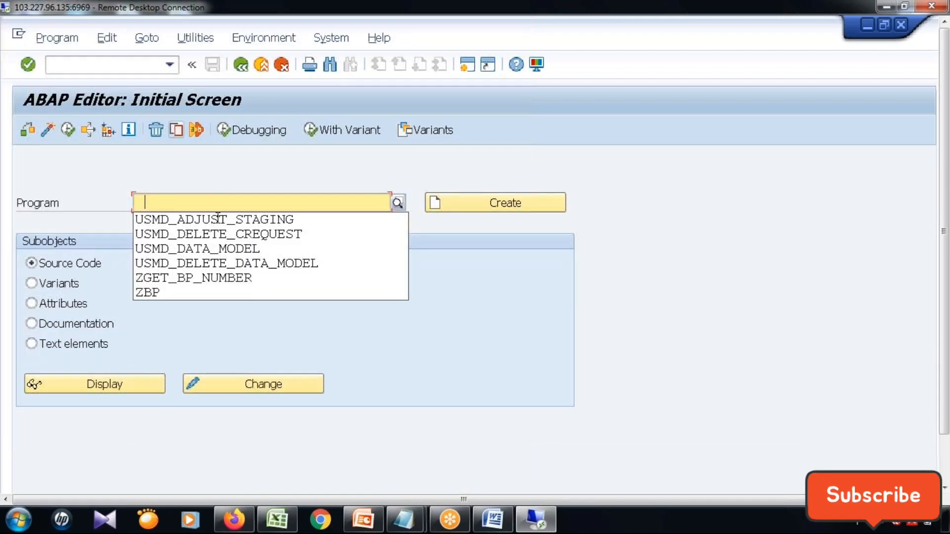
click(198, 219)
click(71, 131)
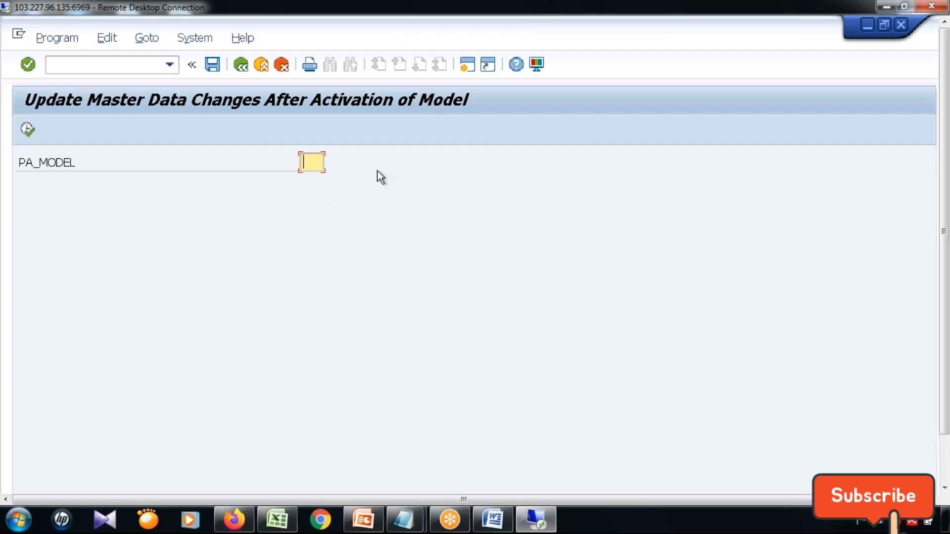
click(25, 130)
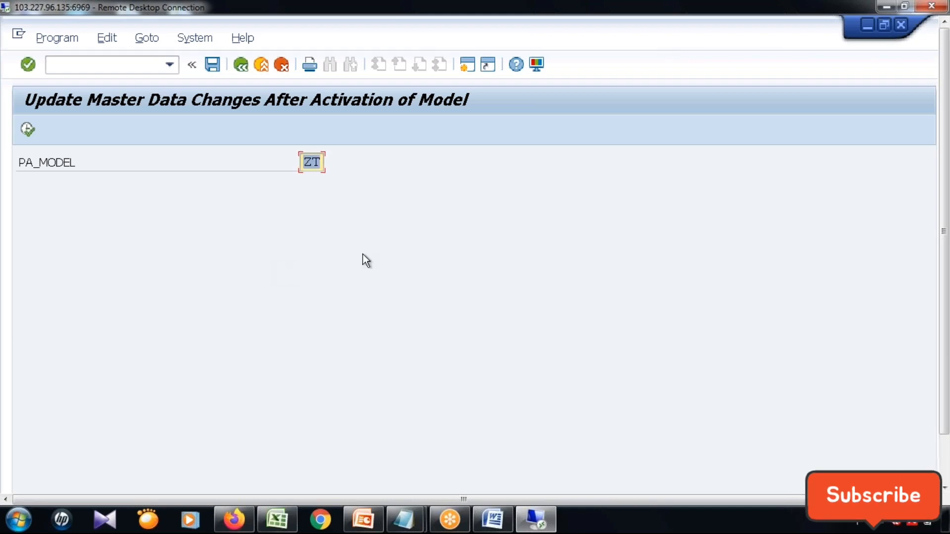
Switch to the Floorplan Manager hierarchy browser and deep-copy USMD_ENTITY_VALUE2 with target prefix ZT and no suffix.
click(944, 471)
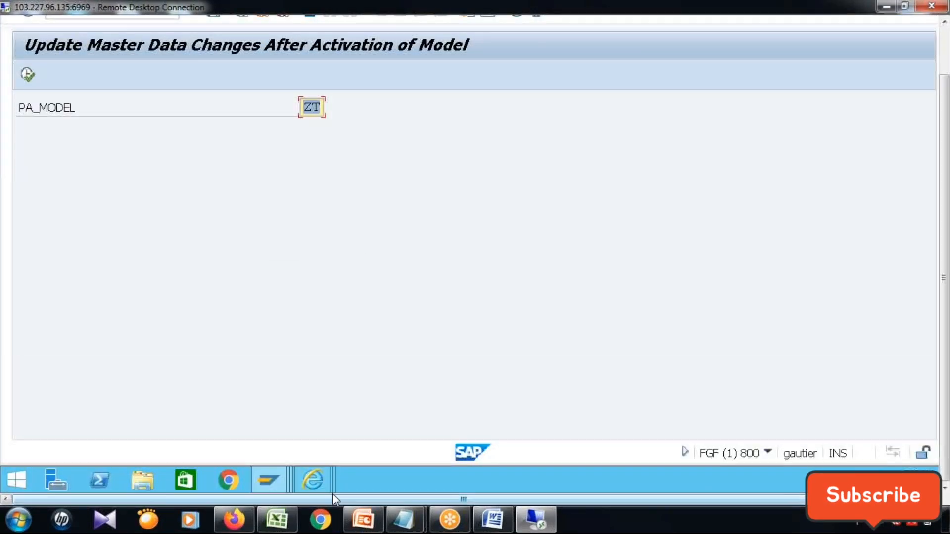
mouse_move(324, 477)
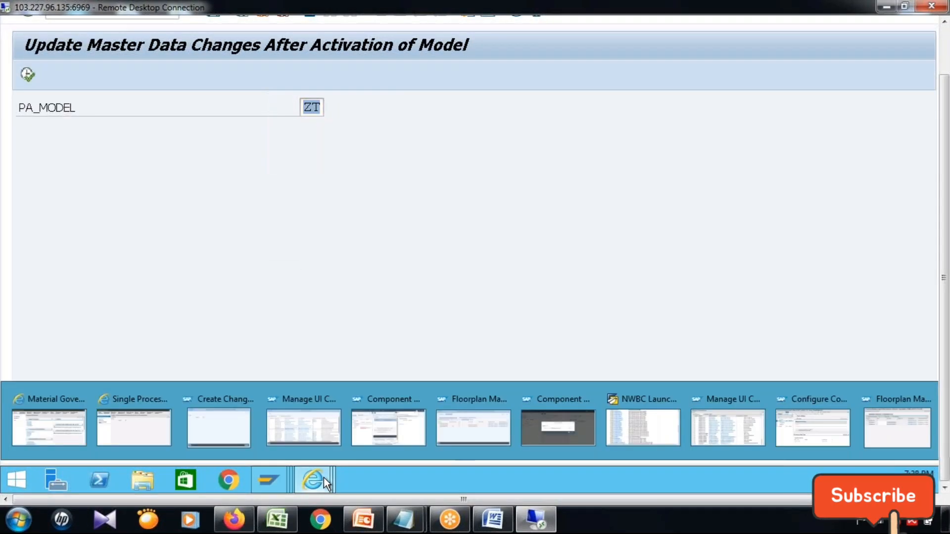
click(898, 433)
click(944, 58)
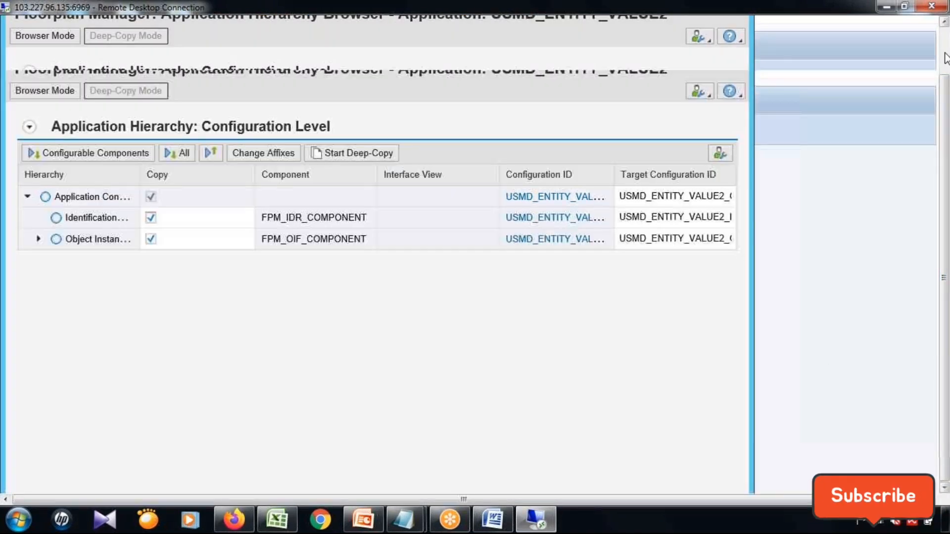
click(265, 153)
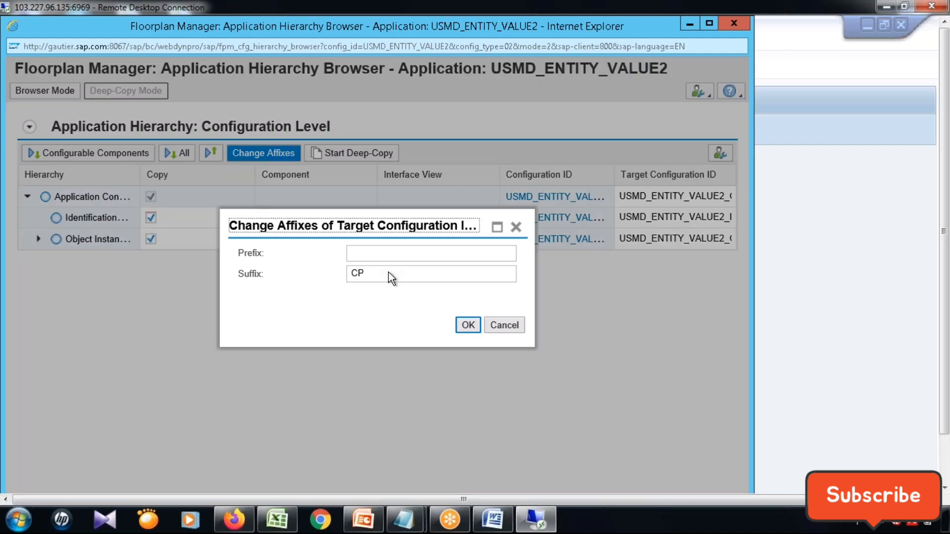
double_click(387, 272)
key(BackSpace)
click(383, 251)
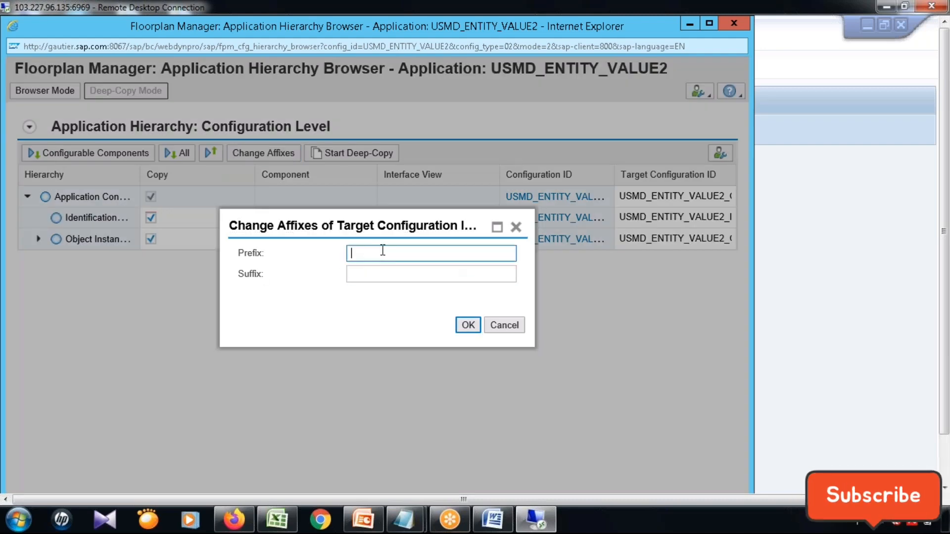
text(ZT)
click(465, 326)
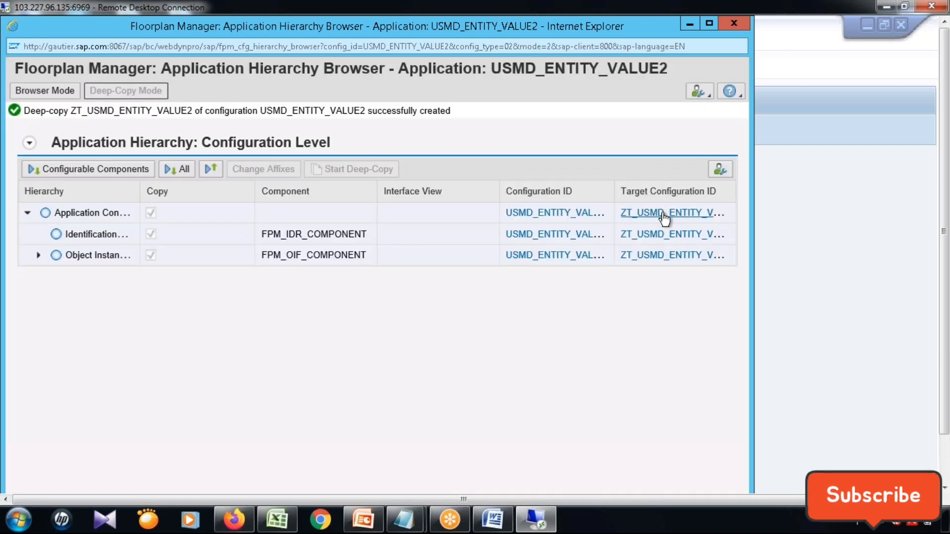
Open the copied application configuration ZT_USMD_ENTITY_VALUE2 in edit mode and maximize its window.
click(664, 214)
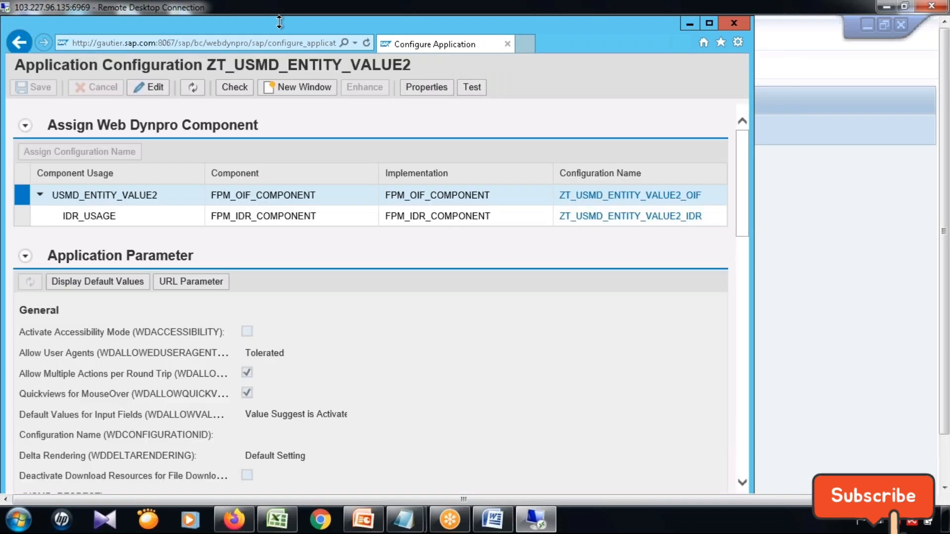
click(163, 92)
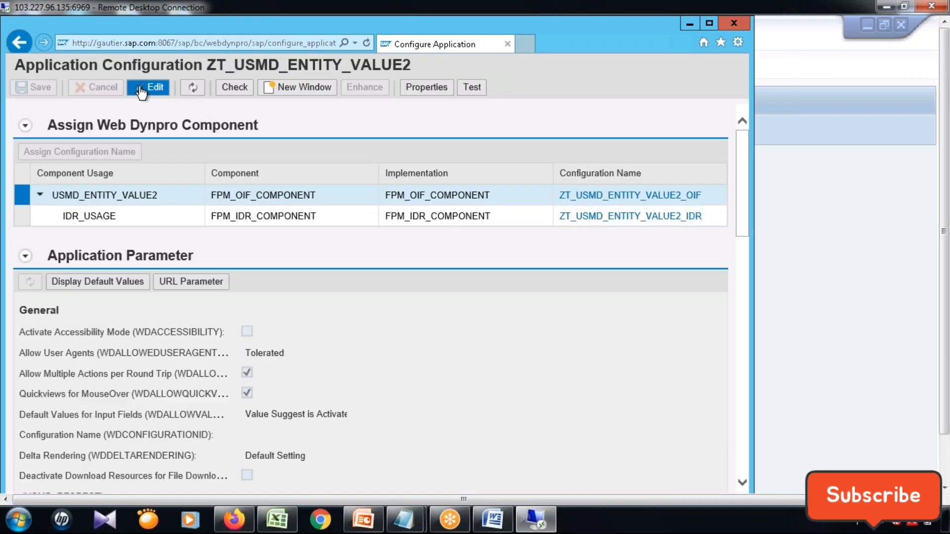
double_click(231, 21)
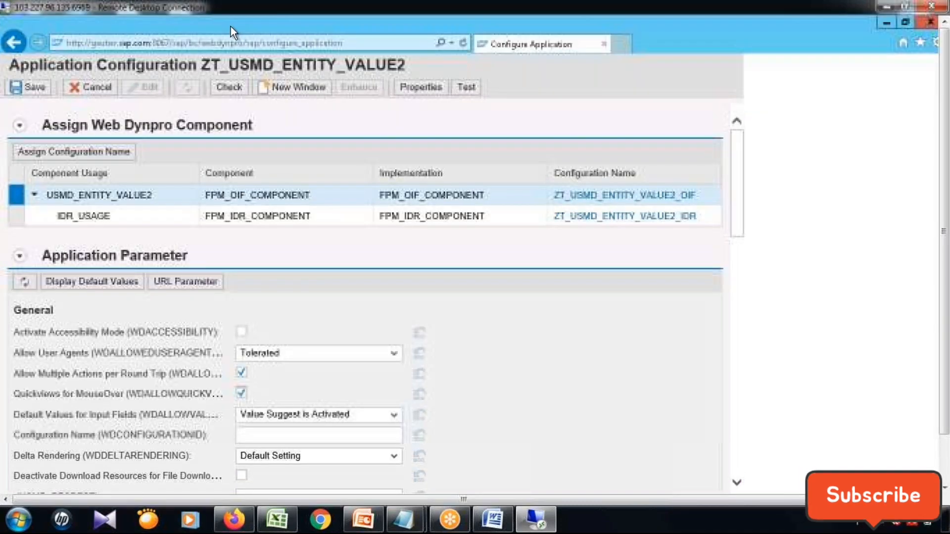
Set the USMD_MODEL application parameter to ZT and save the application configuration.
scroll(637, 329, down, 3)
click(390, 397)
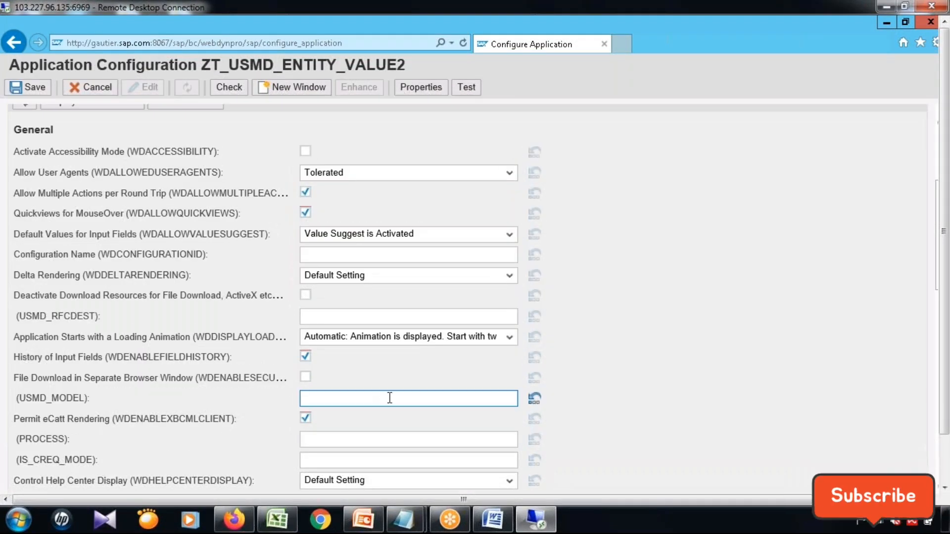
text(ZT)
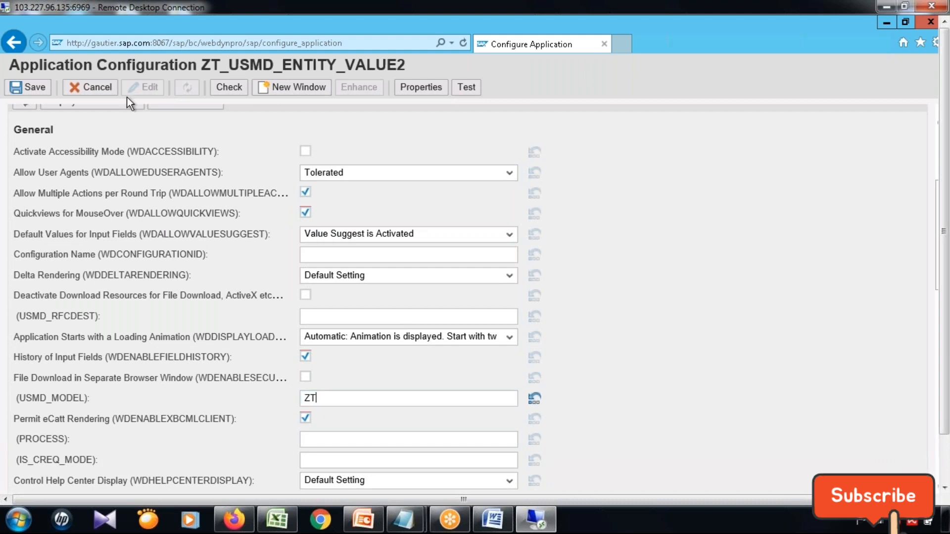
click(45, 90)
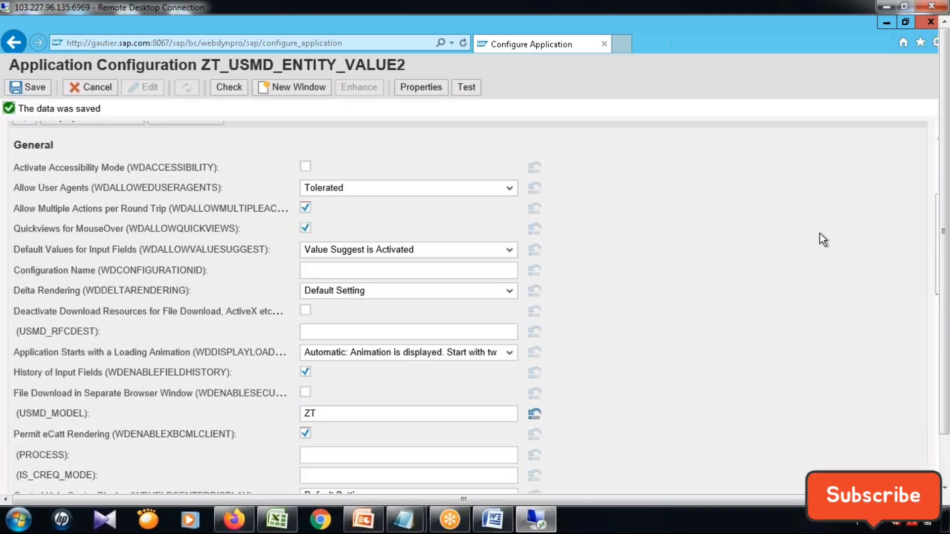
Open the component configuration ZT_USMD_ENTITY_VALUE2_OIF and delete the "Must Be Deleted" variant with its subordinate elements.
scroll(821, 234, up, 6)
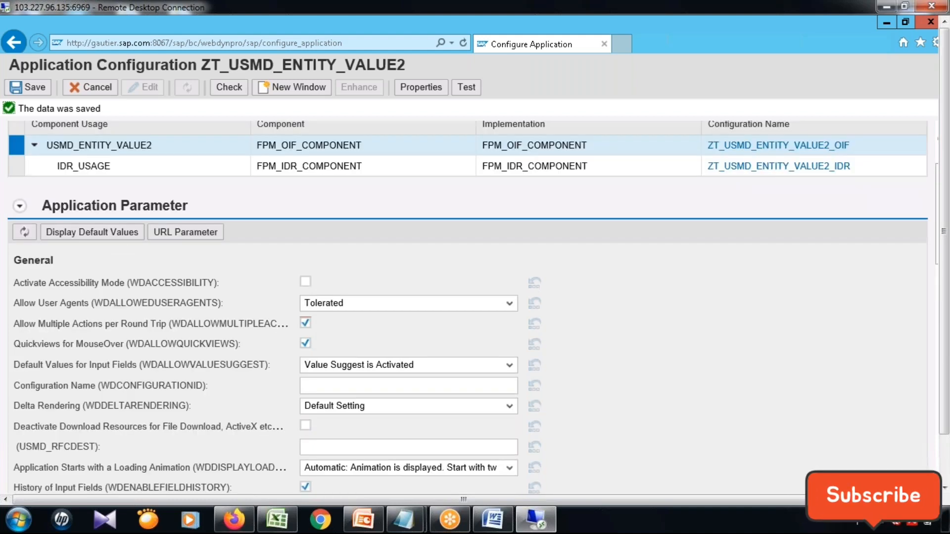
click(775, 212)
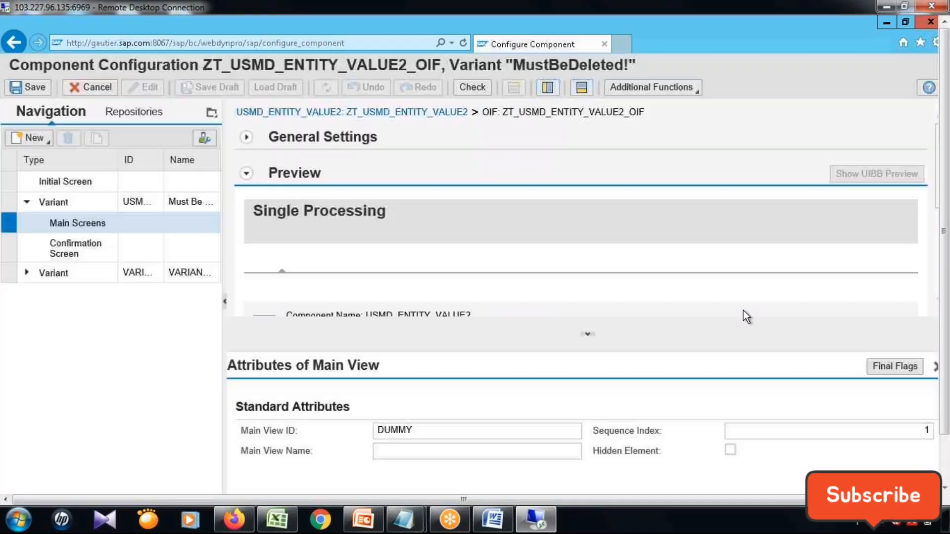
click(9, 203)
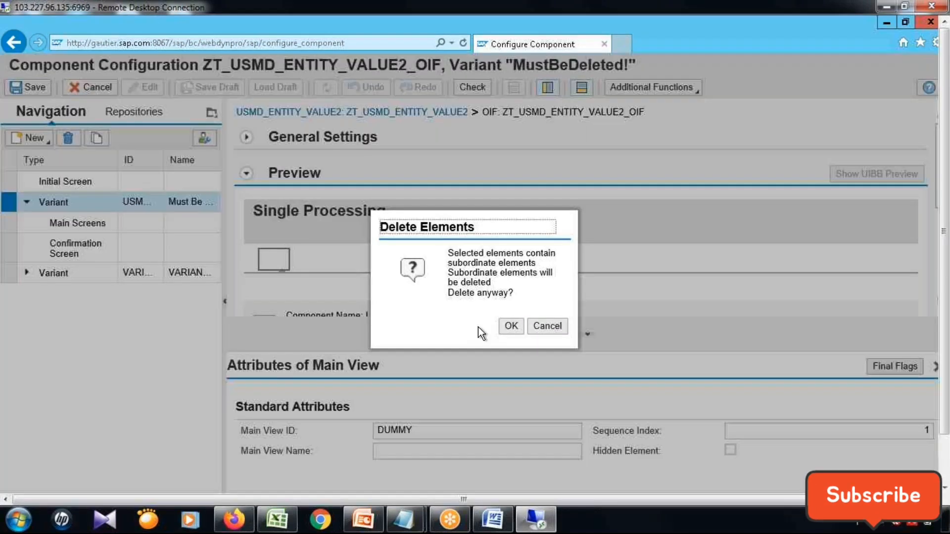
click(512, 329)
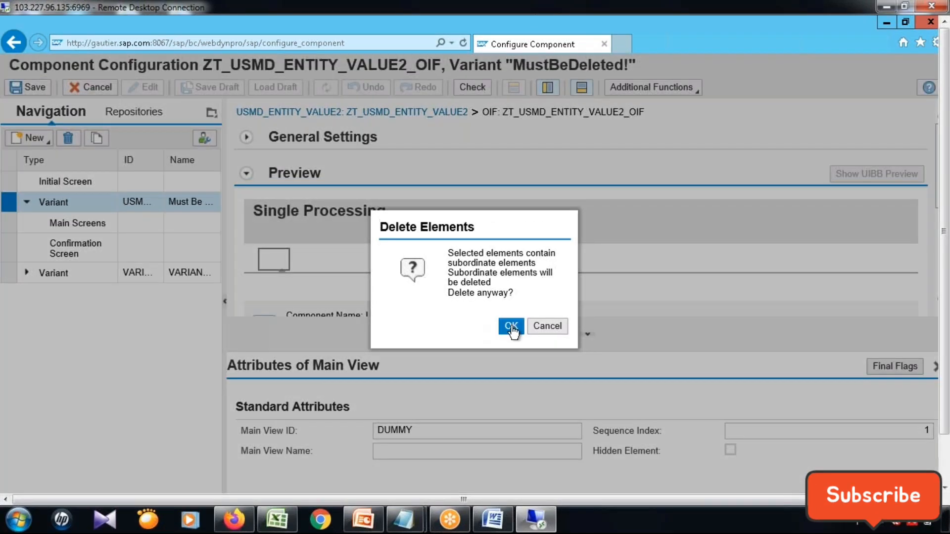
click(511, 327)
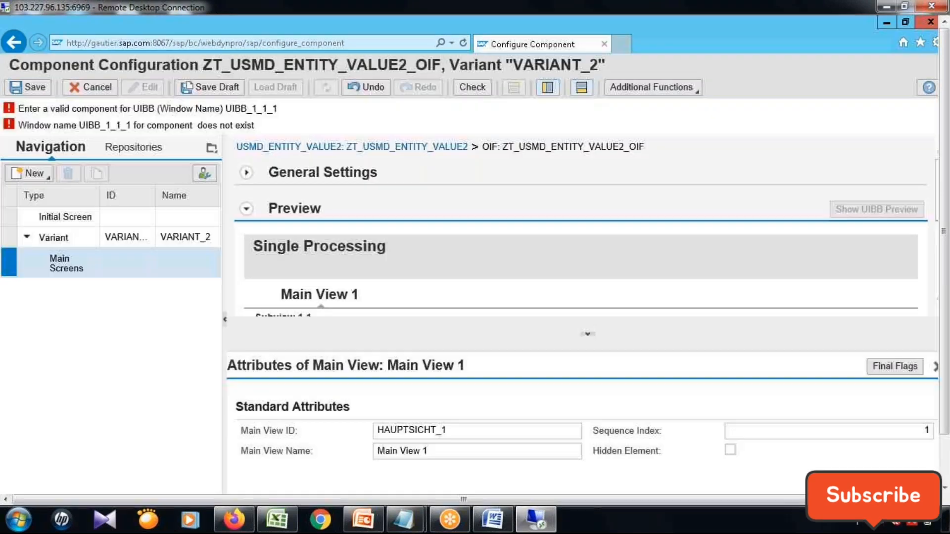
Add a new variant with ID CARRID and name Airline Carrier ID to the OIF component configuration.
click(9, 237)
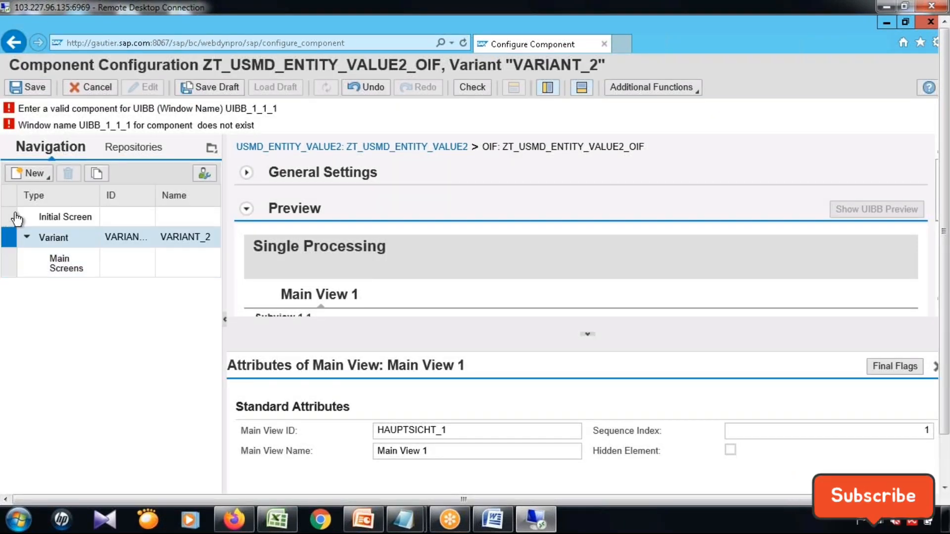
click(10, 216)
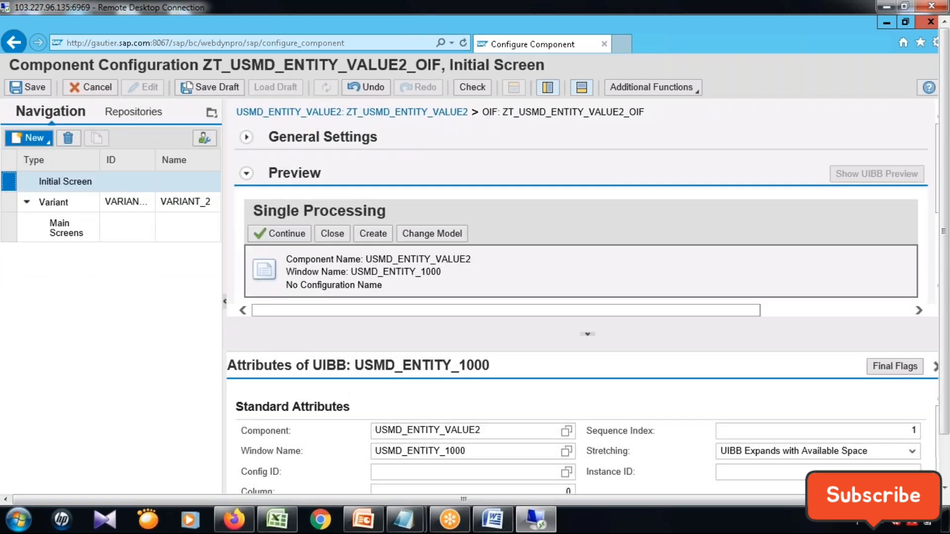
click(29, 137)
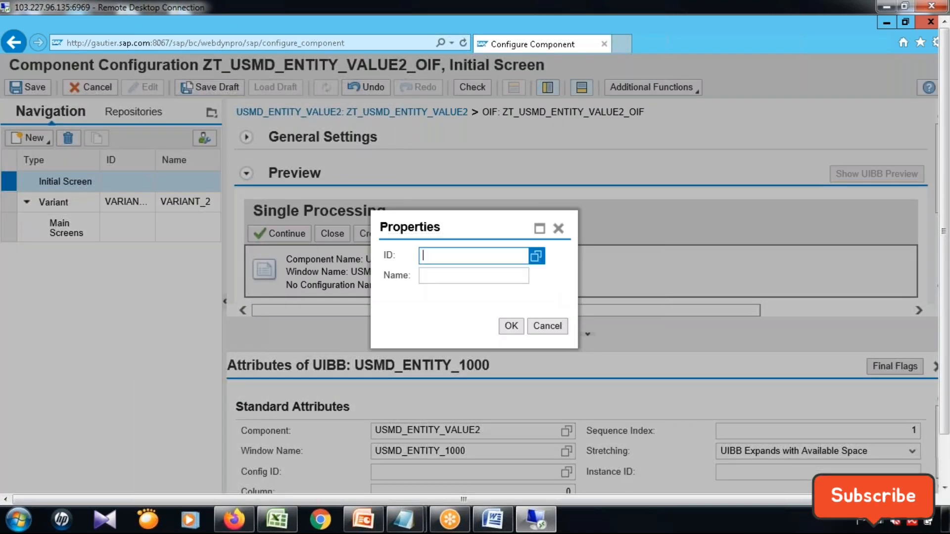
click(536, 257)
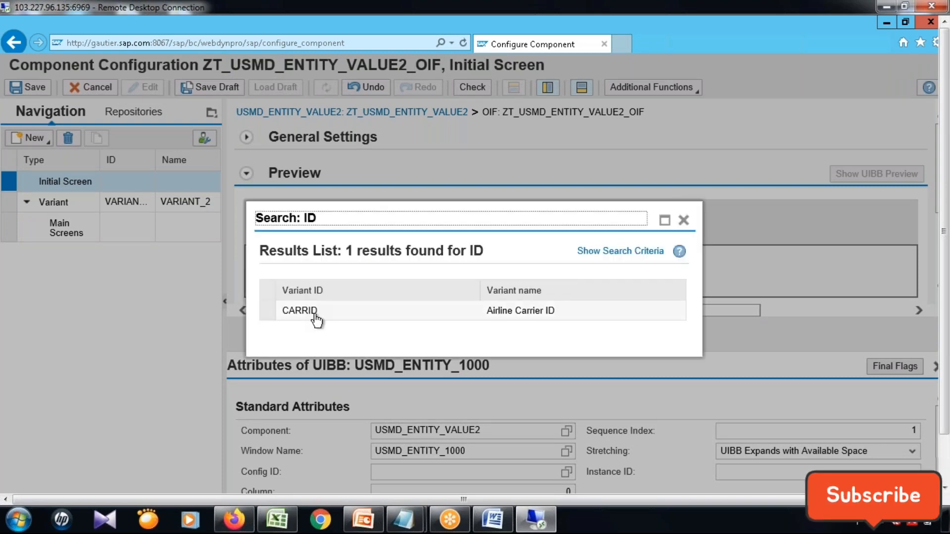
click(314, 316)
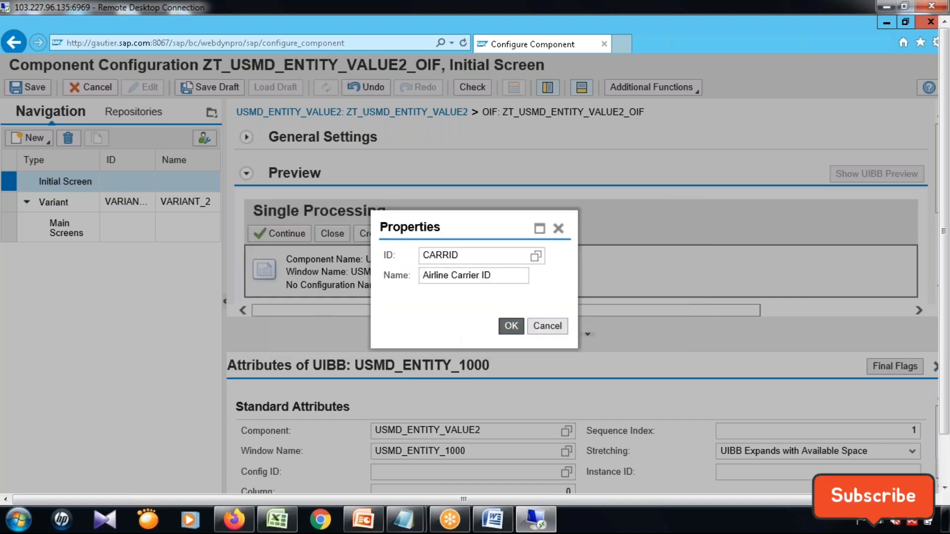
click(511, 326)
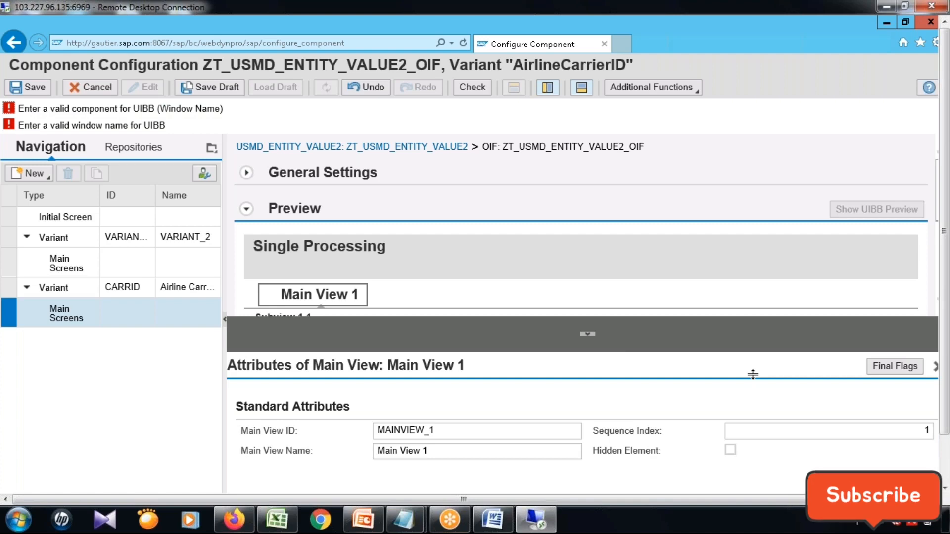
Expand Subview 1 1 under Main View 1 and search for its UIBB's component with the pattern FPM_*.
drag(751, 375, 755, 383)
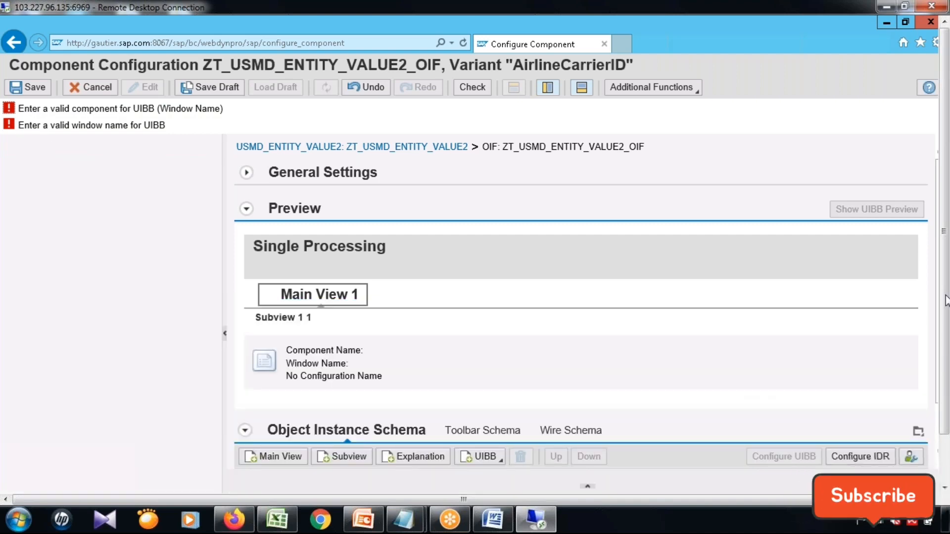
drag(946, 299, 931, 385)
click(248, 392)
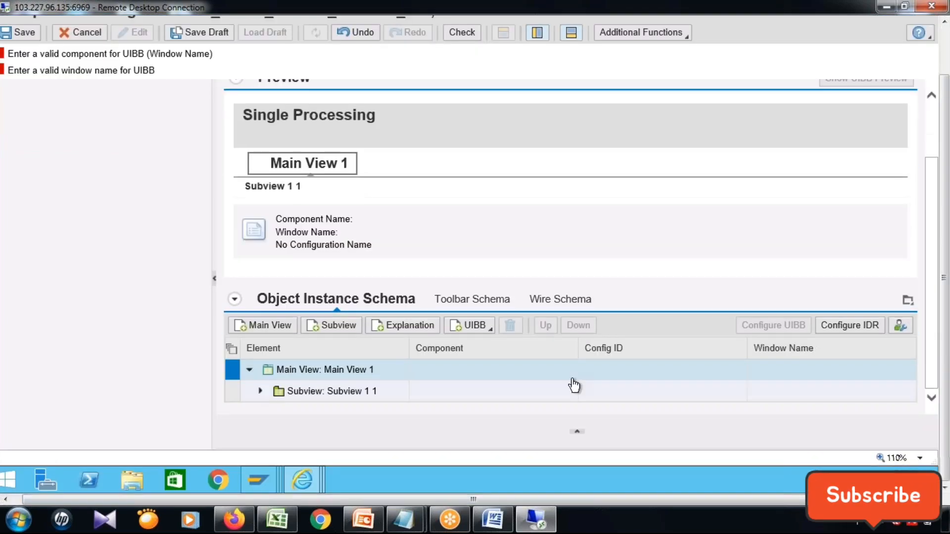
click(505, 384)
text(F)
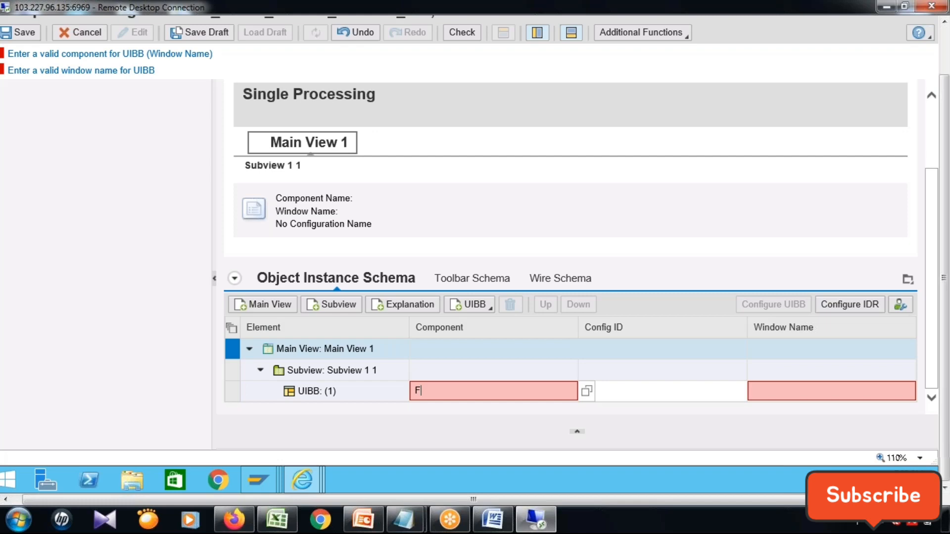
text(PM_*)
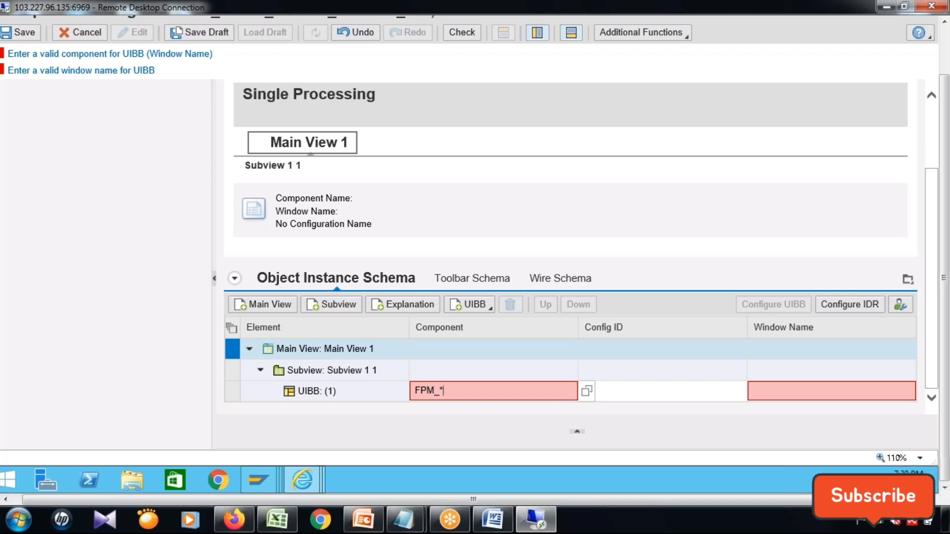
click(586, 391)
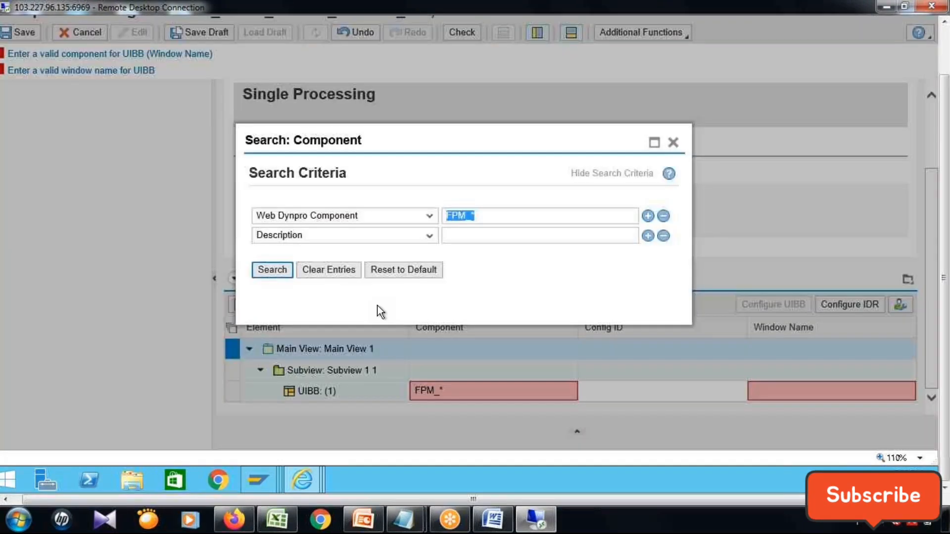
click(267, 277)
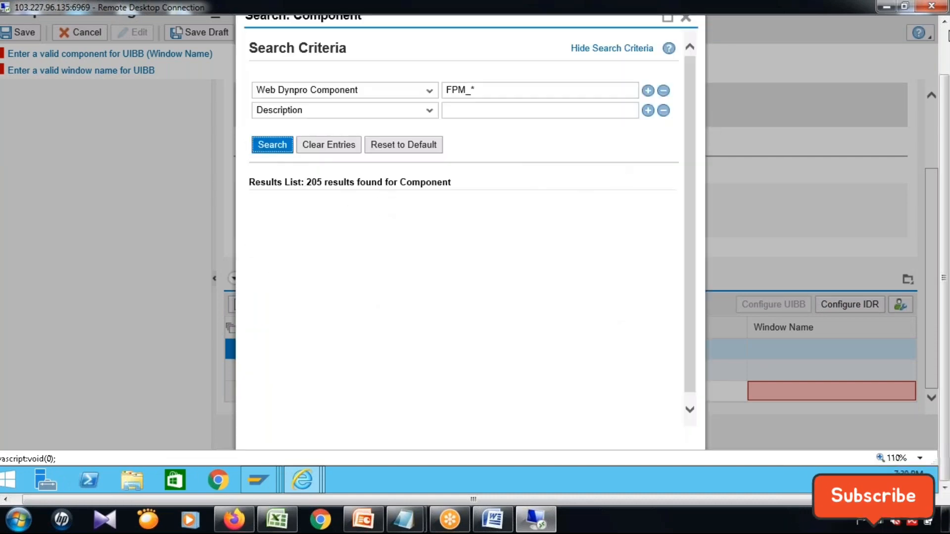
Maximize the component search, try it again with the pattern FPM*, and close it.
click(945, 48)
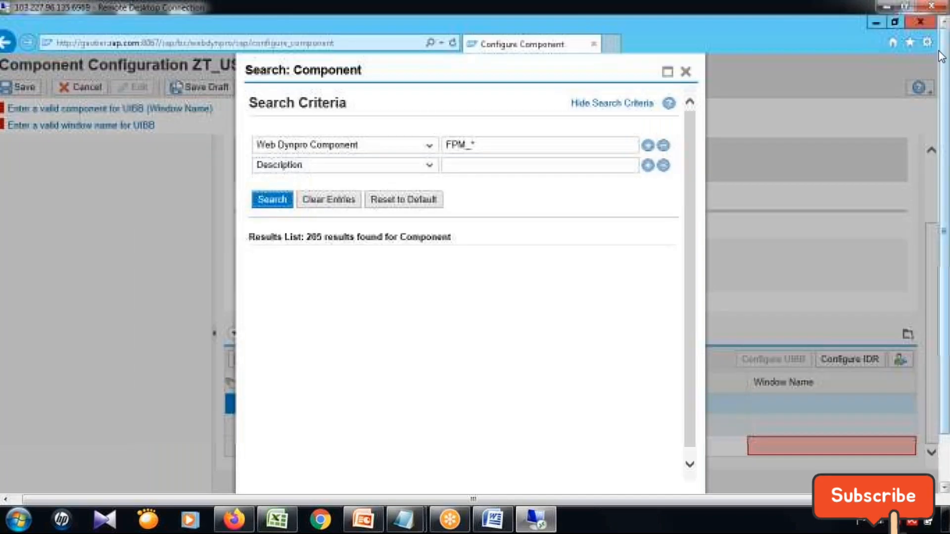
click(667, 71)
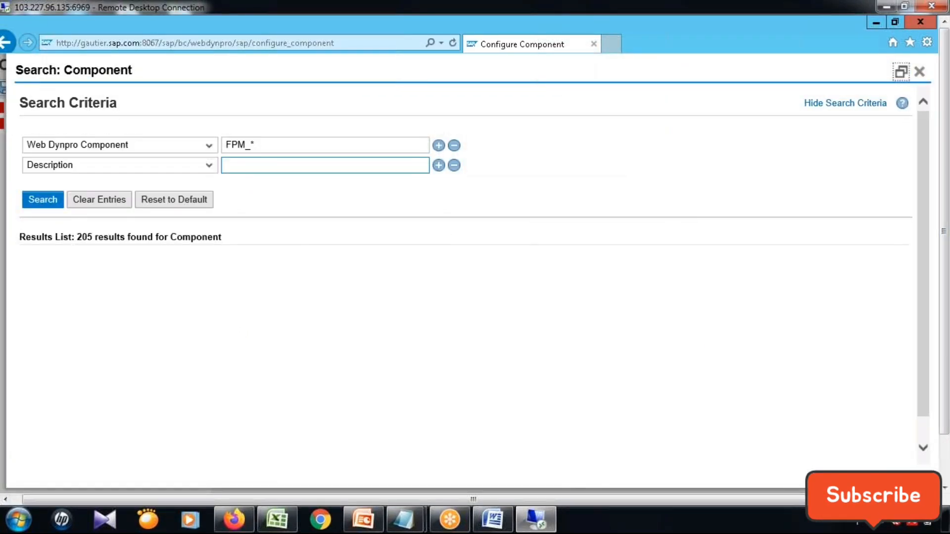
click(272, 147)
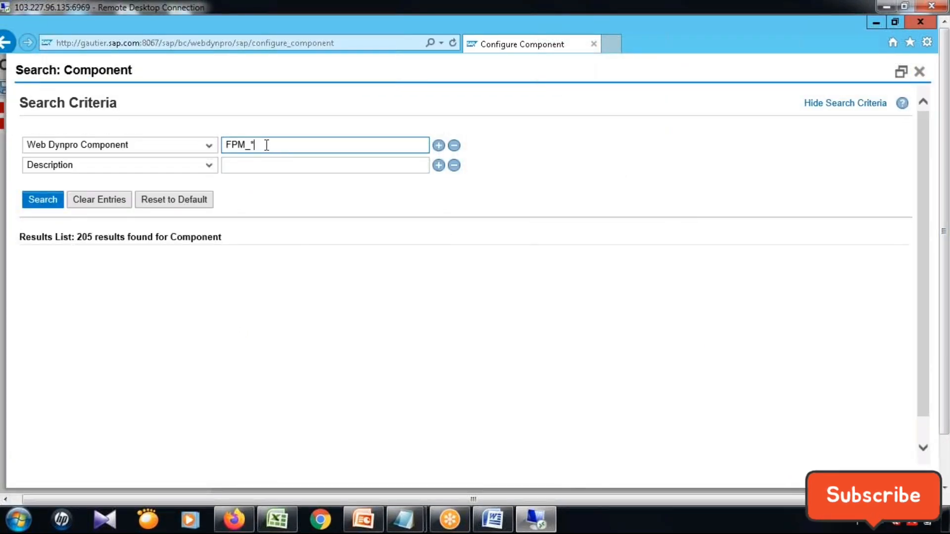
key(BackSpace)
key(BackSpace)
text(*)
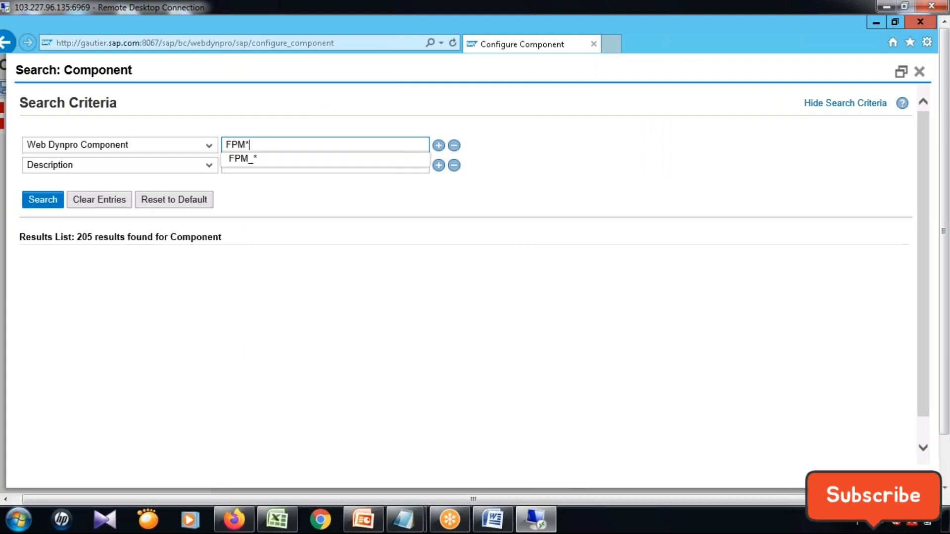
click(27, 197)
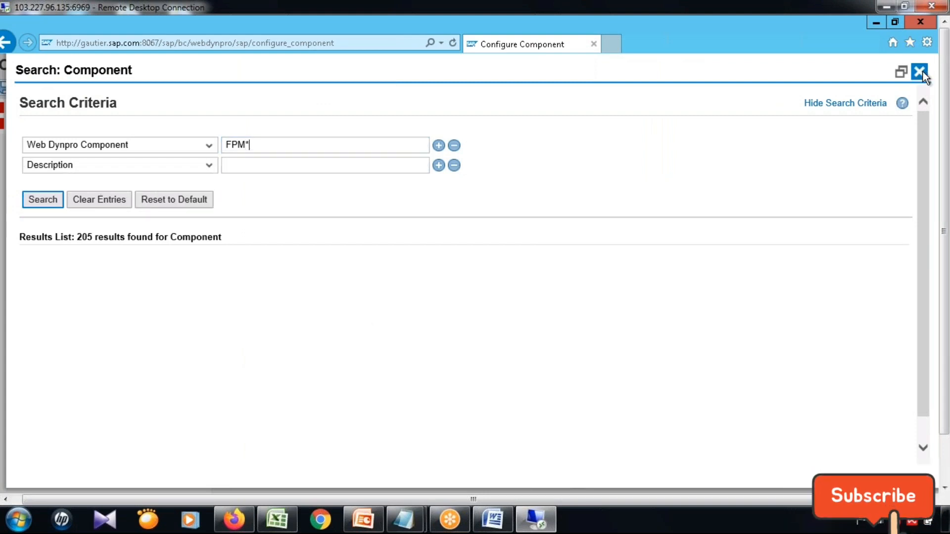
scroll(922, 336, down, 1)
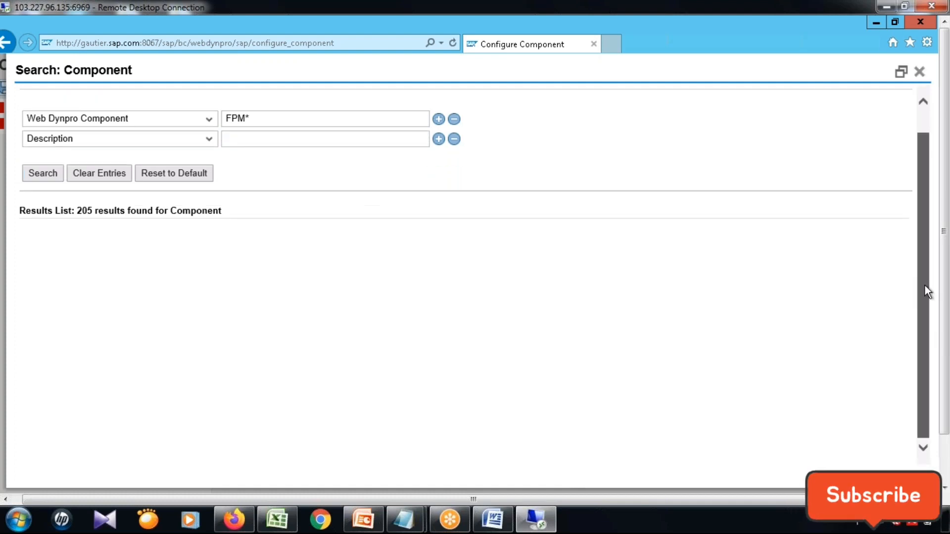
drag(928, 291, 928, 236)
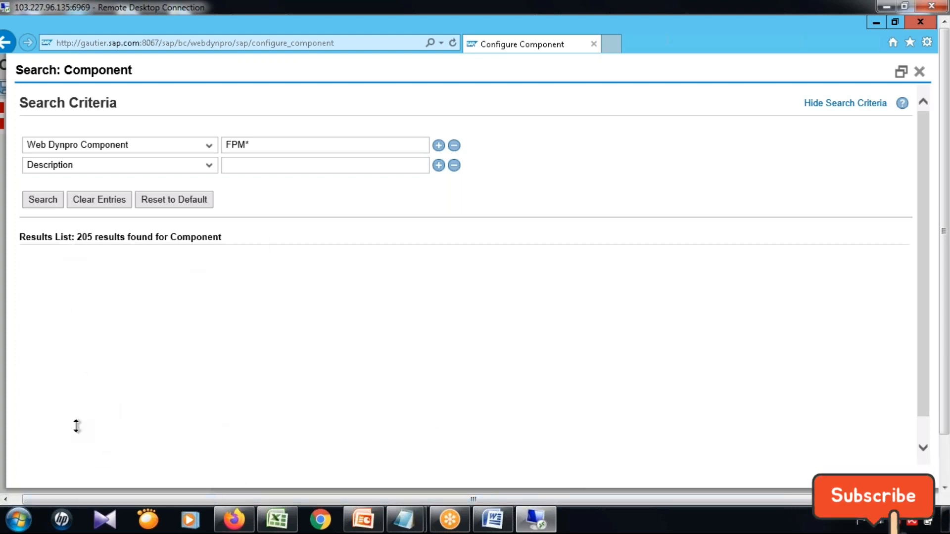
drag(93, 237, 247, 241)
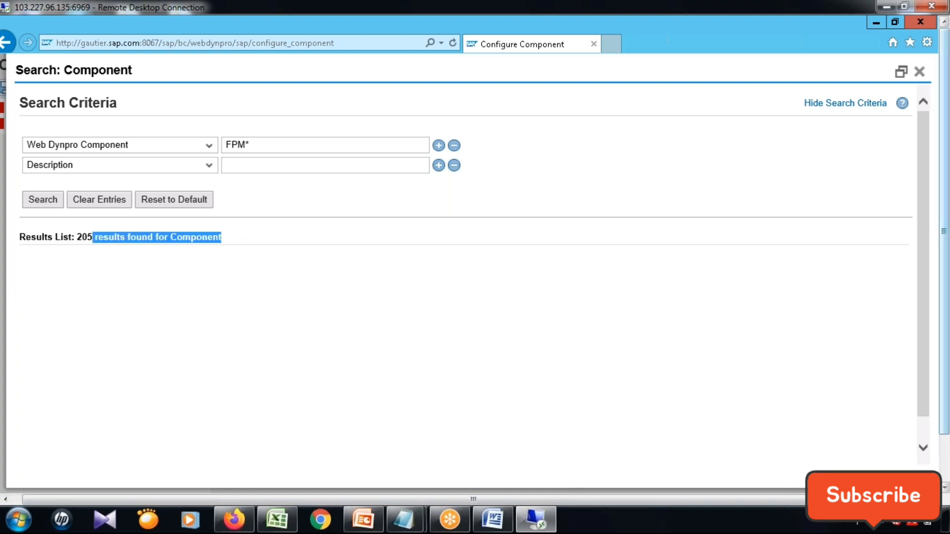
click(920, 73)
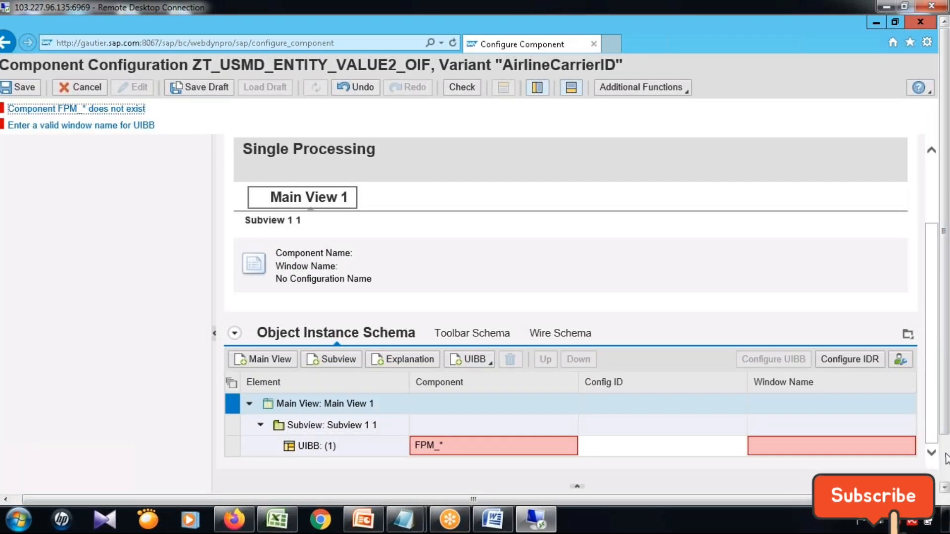
drag(944, 255, 944, 302)
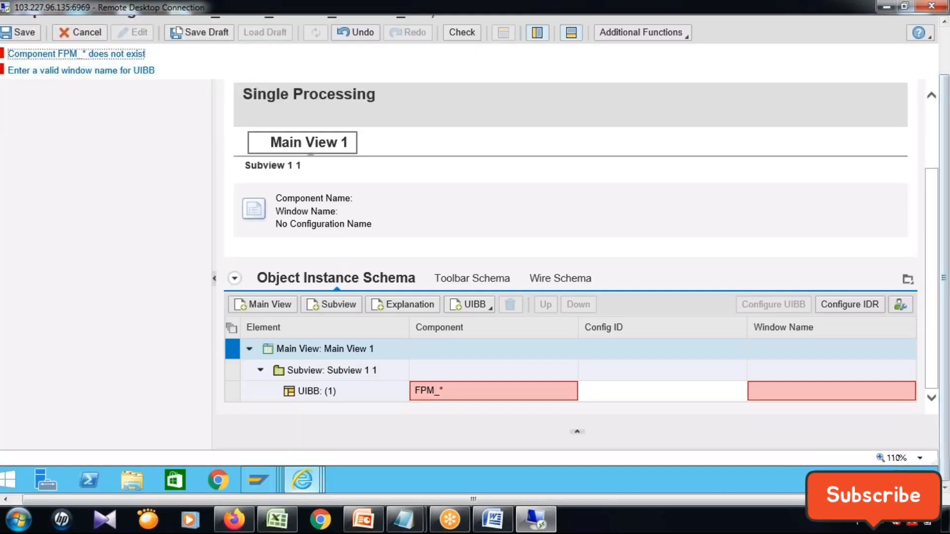
Look through the other open browser windows, including the feeder class, Manage UI Configurations and airline change request pages, and minimize the latter two.
mouse_move(301, 483)
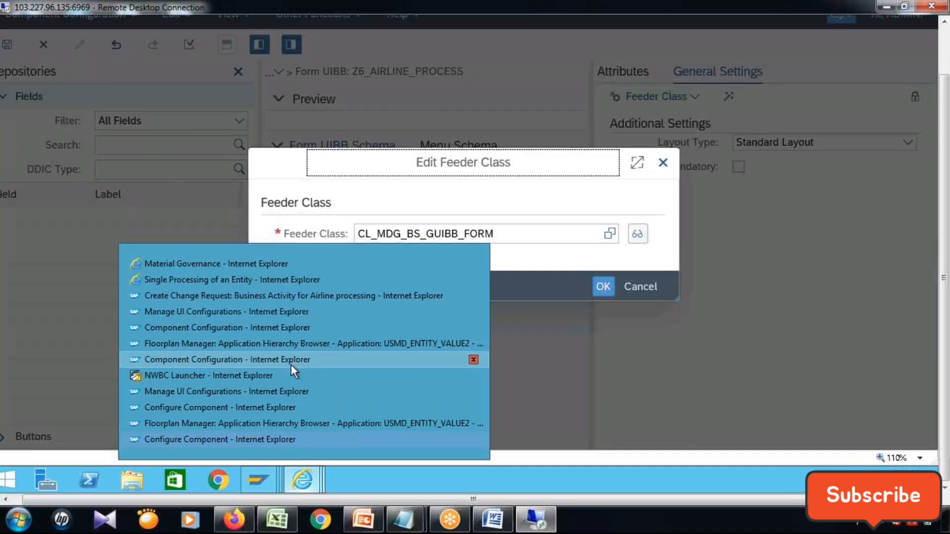
click(291, 361)
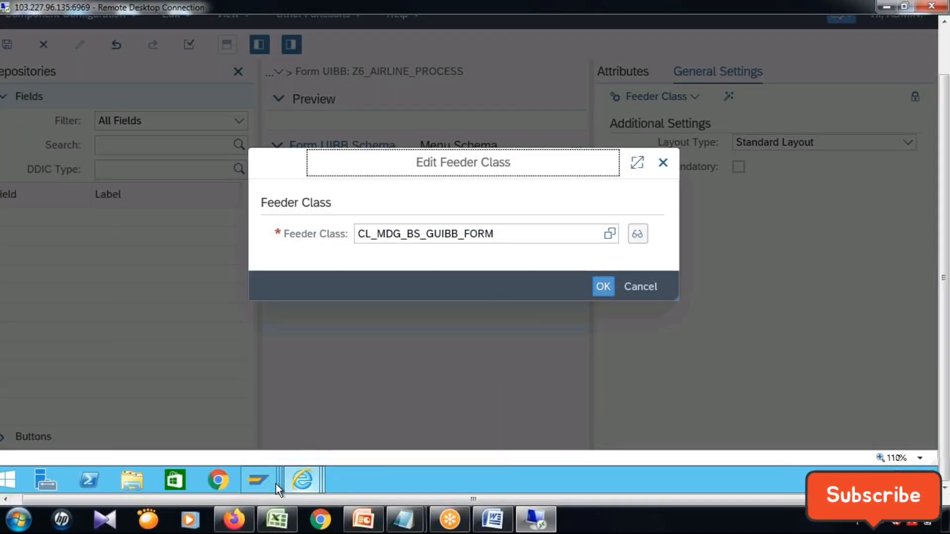
click(302, 476)
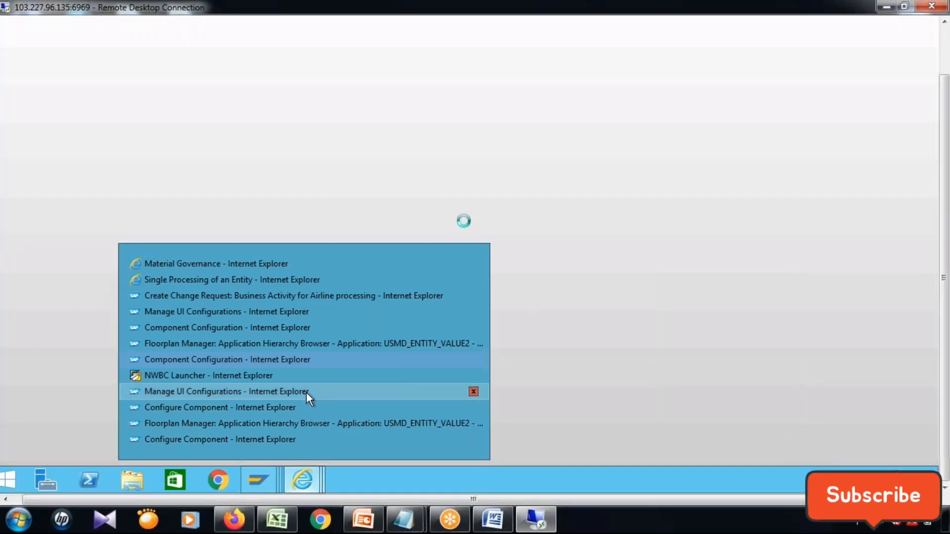
click(306, 393)
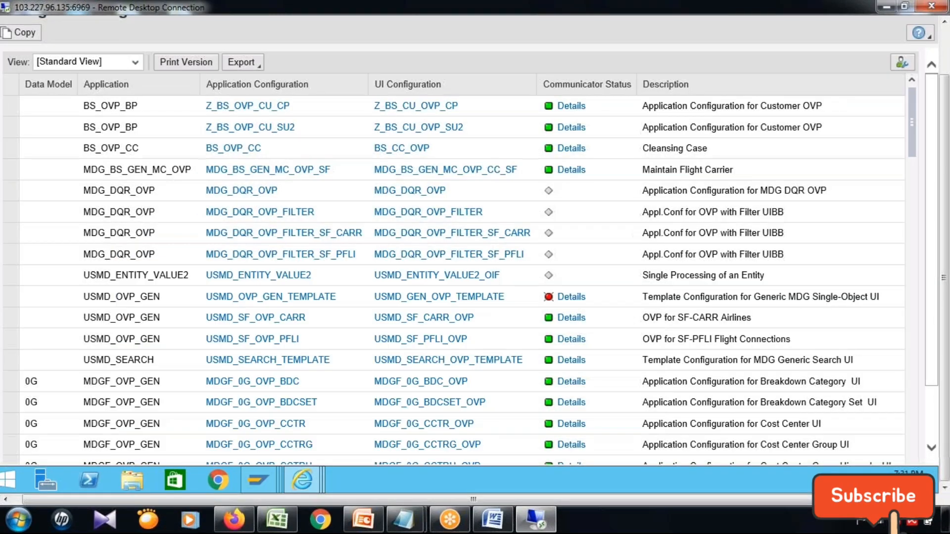
click(293, 480)
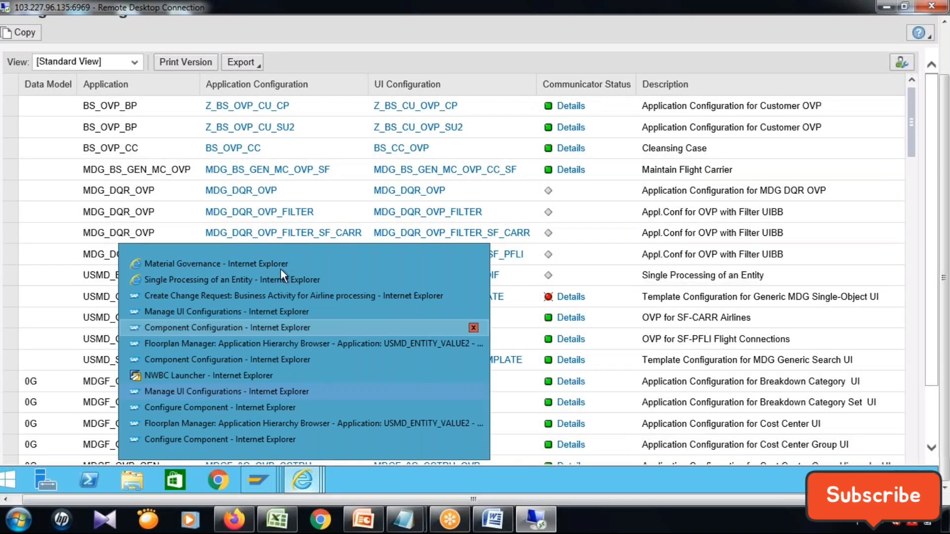
mouse_move(279, 277)
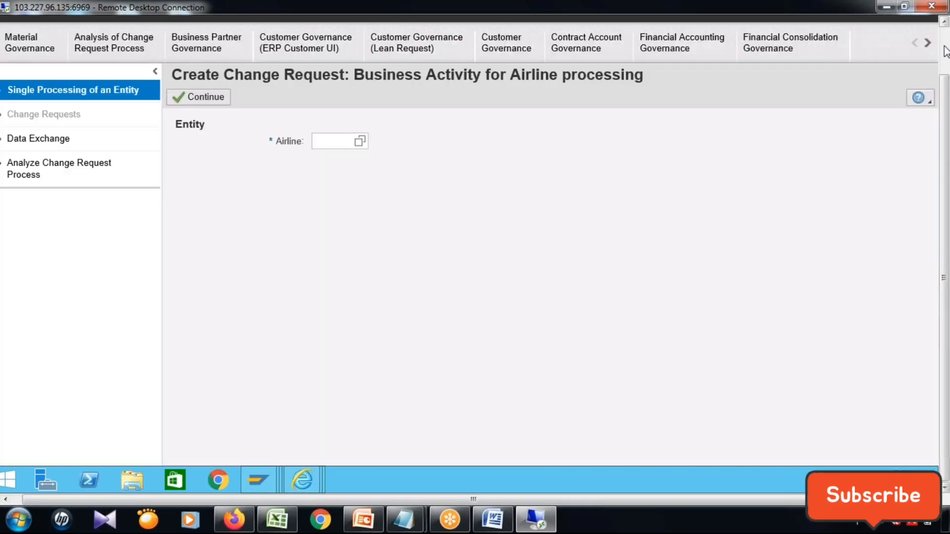
click(946, 52)
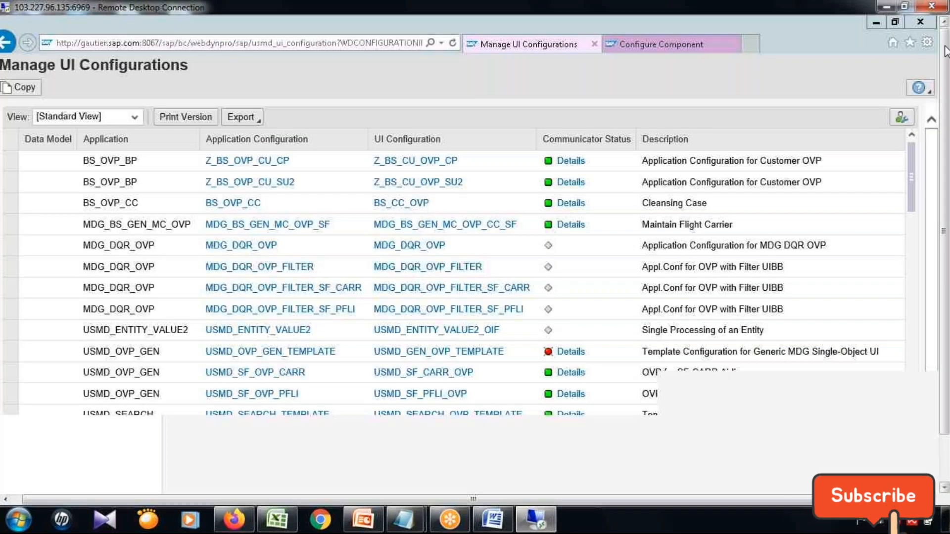
click(876, 22)
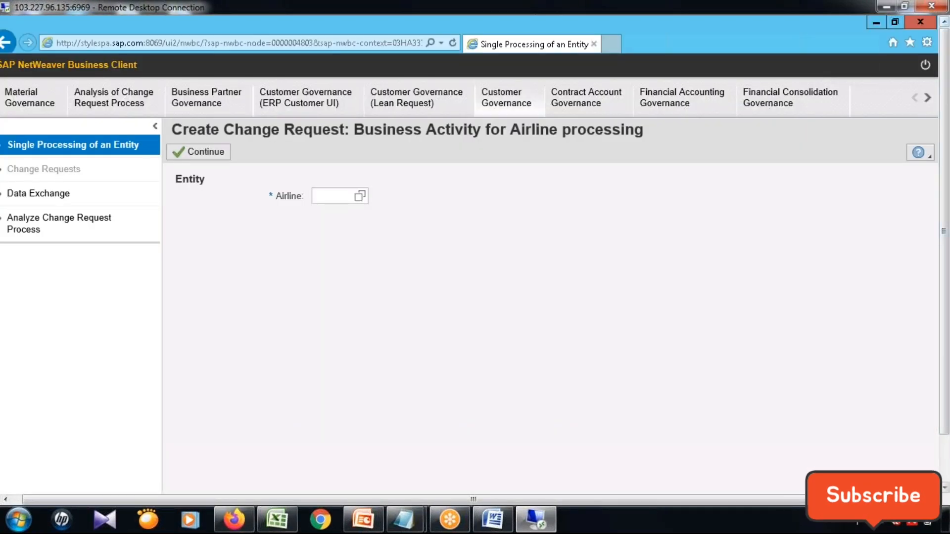
click(876, 23)
click(945, 461)
mouse_move(320, 478)
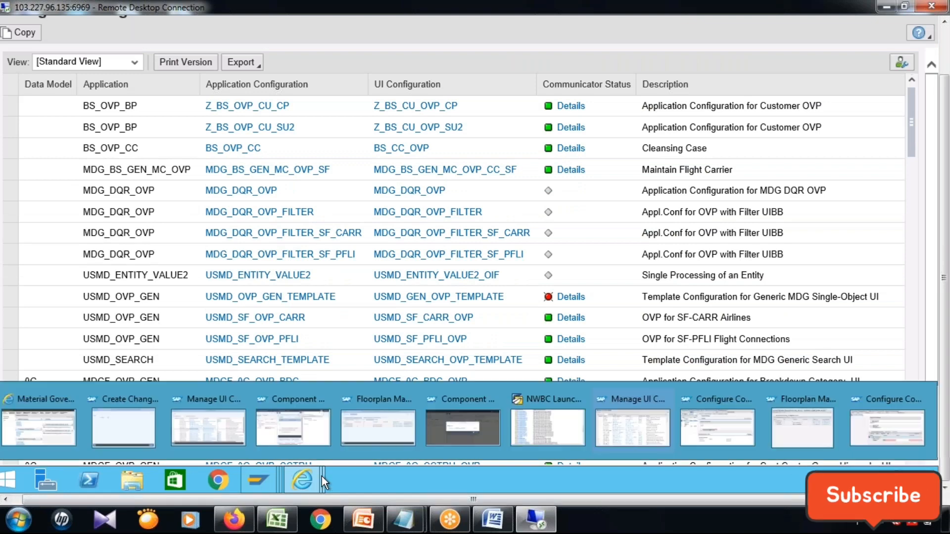
Return to the Configure Component window for the OIF and set the UIBB's component to FPM_FORM_UIBB.
click(903, 442)
double_click(458, 391)
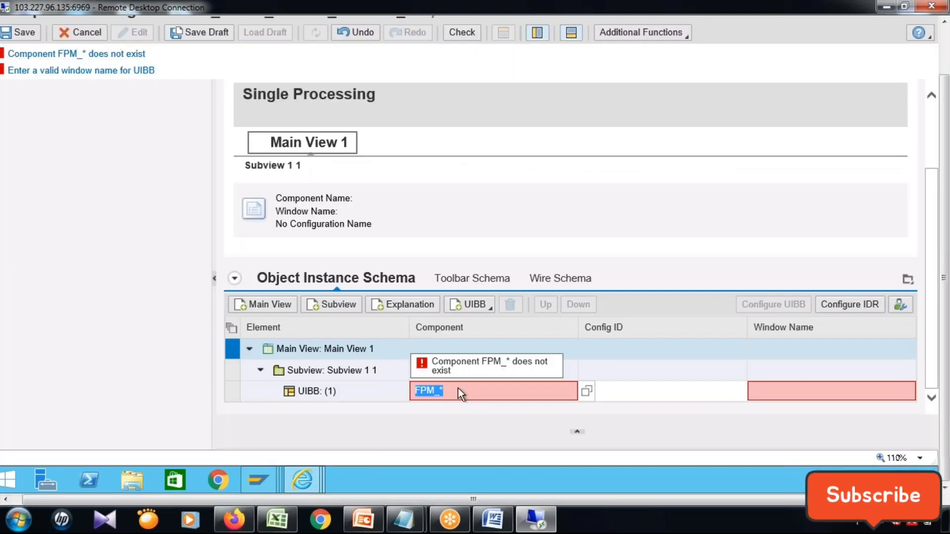
key(BackSpace)
text(F)
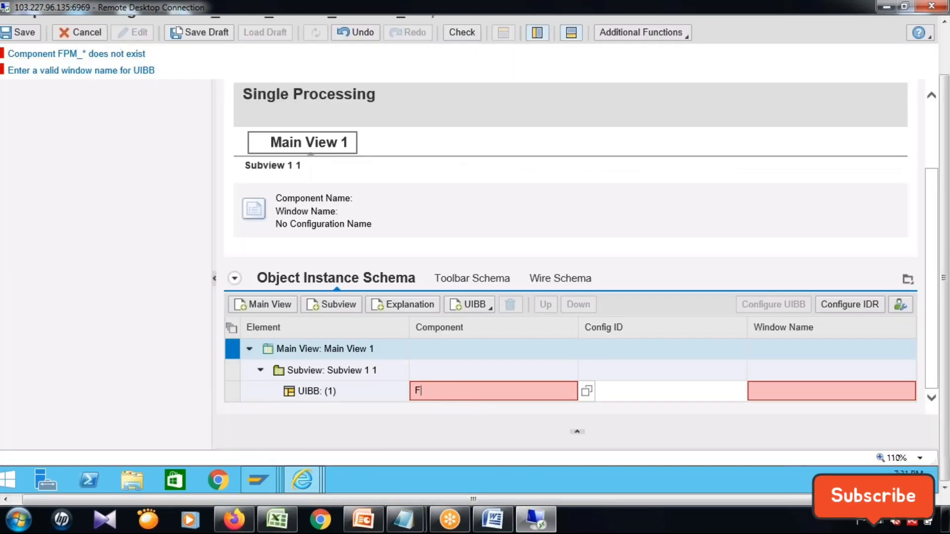
text(PM_)
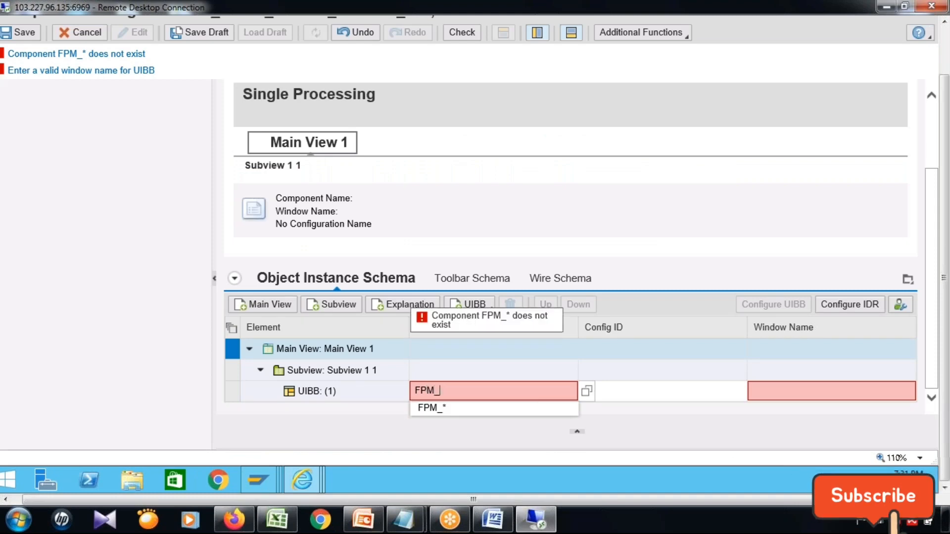
text(FORM_UIBB)
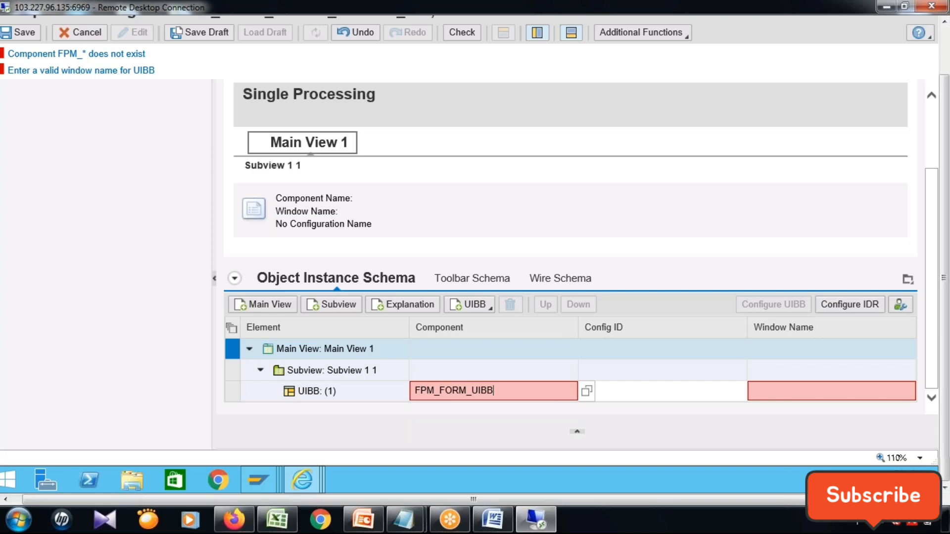
key(Return)
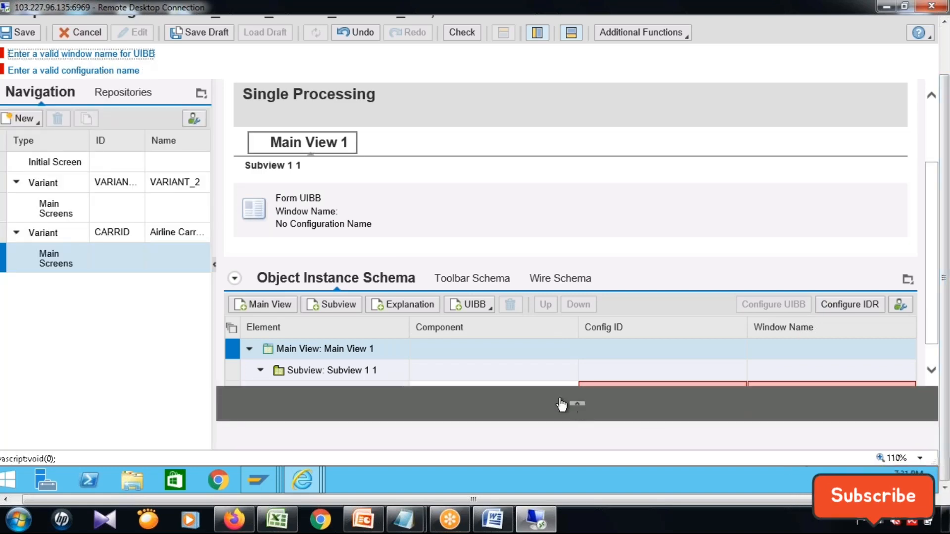
Assign the window name FORM_WINDOW and the configuration ID ZT_TEST to the UIBB under Subview 1 1.
click(943, 69)
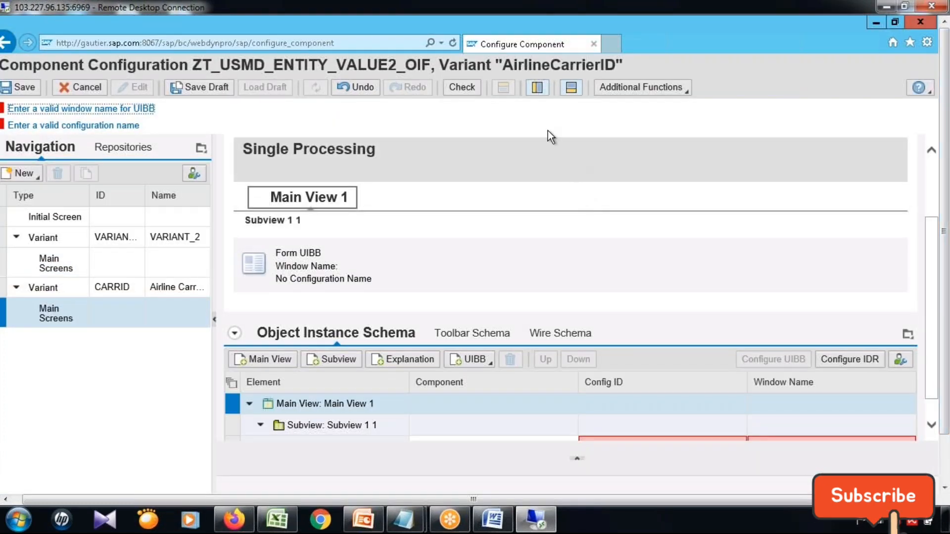
click(625, 139)
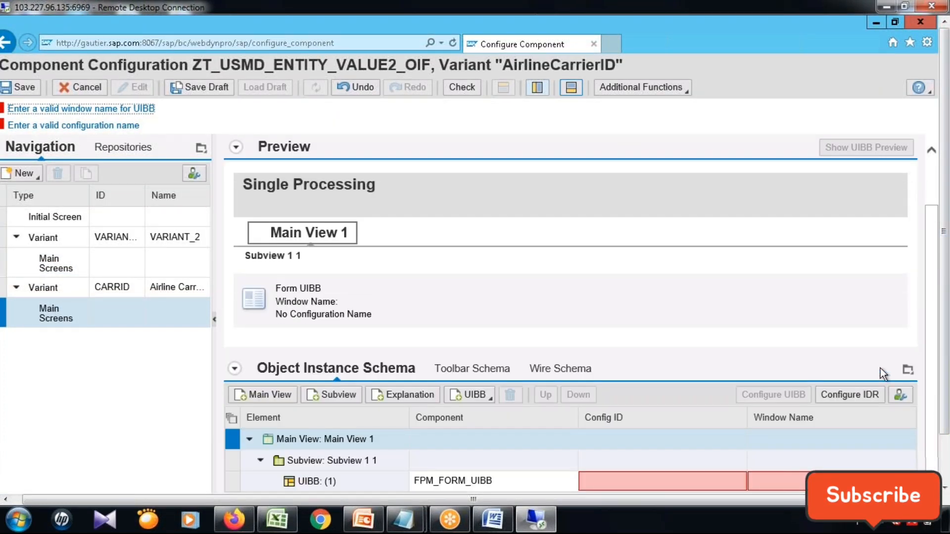
drag(946, 399, 946, 448)
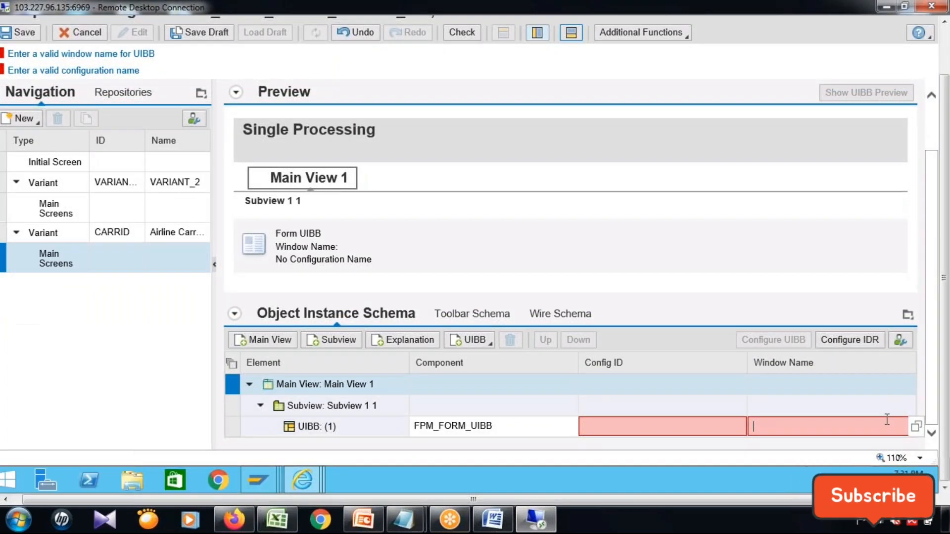
click(915, 427)
click(356, 226)
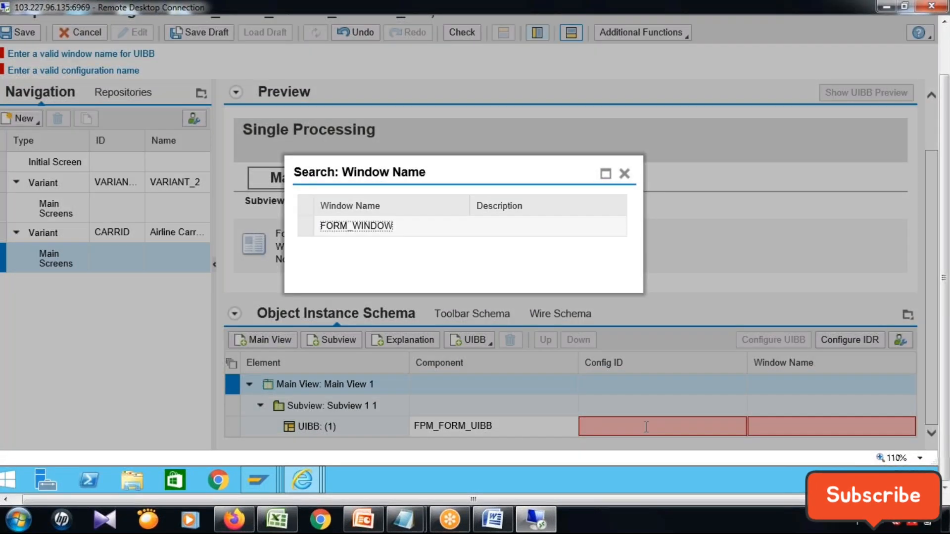
click(646, 426)
text(ZT)
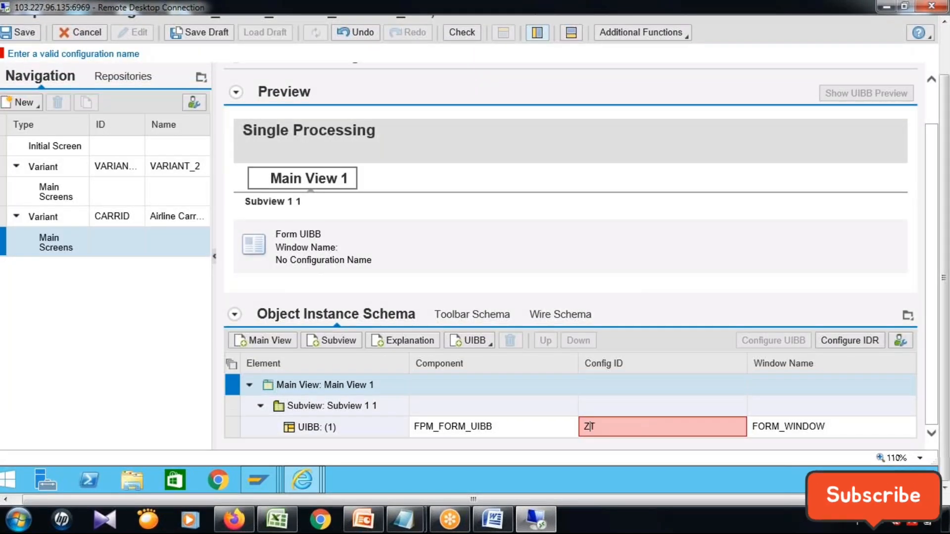
text(_TEST)
Open the configuration of the ZT_TEST form UIBB, saving the pending changes to the OIF configuration.
click(234, 428)
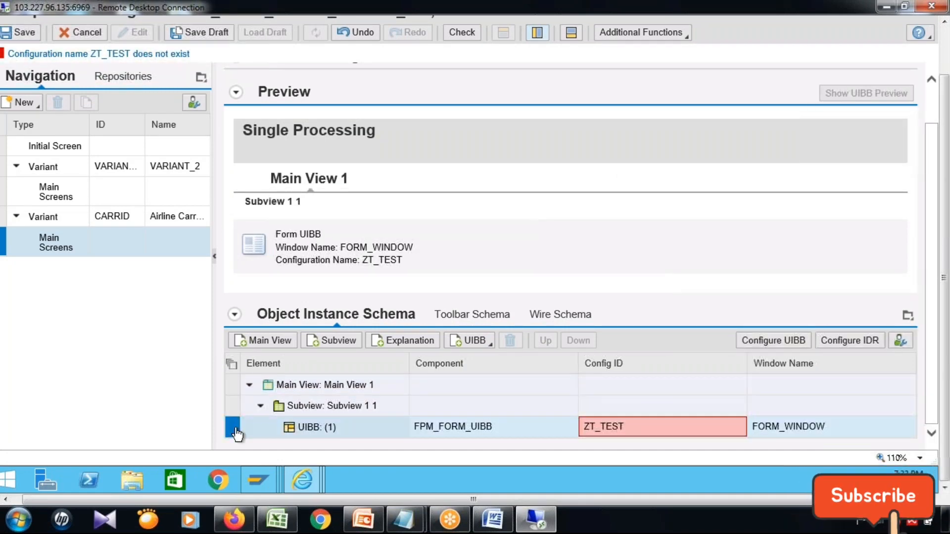
click(771, 345)
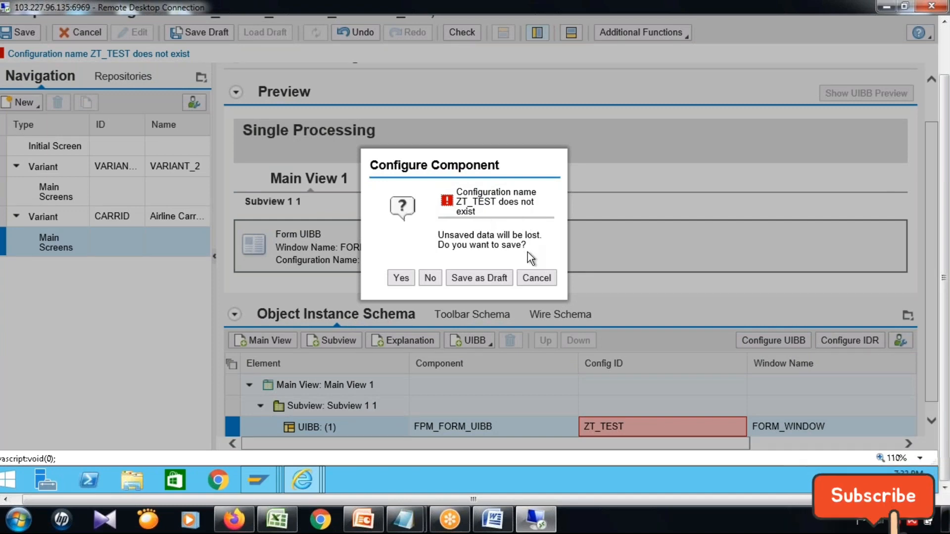
click(401, 278)
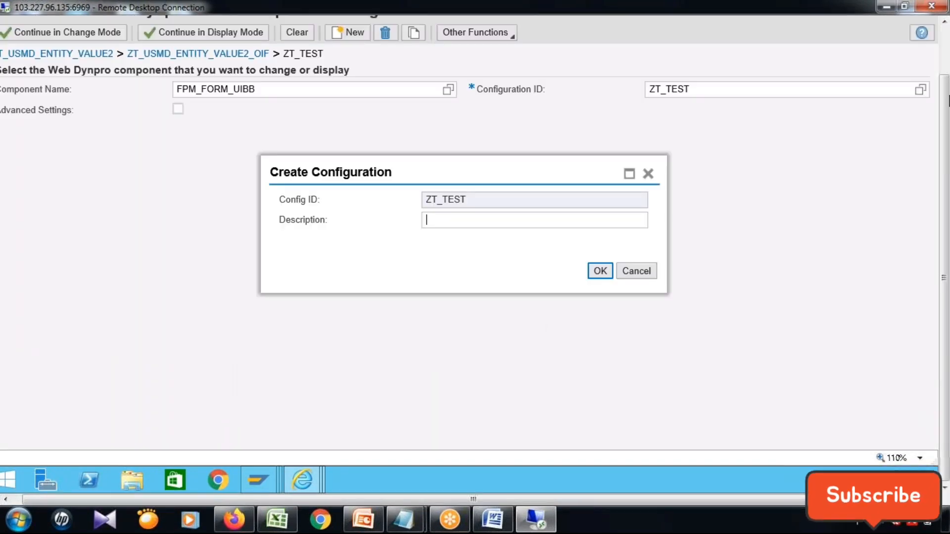
Create the component configuration ZT_TEST with the description Airline and save it as a local object.
click(946, 56)
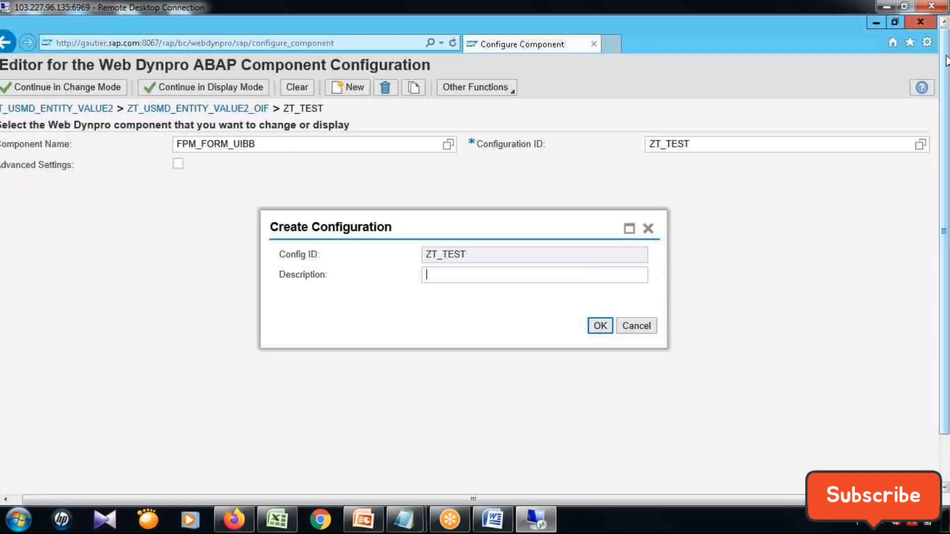
text(Airline)
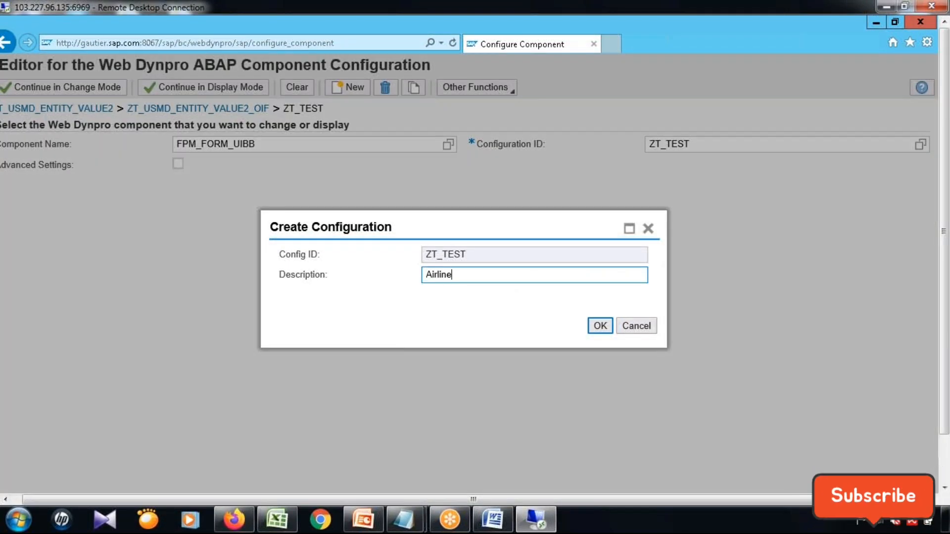
click(598, 324)
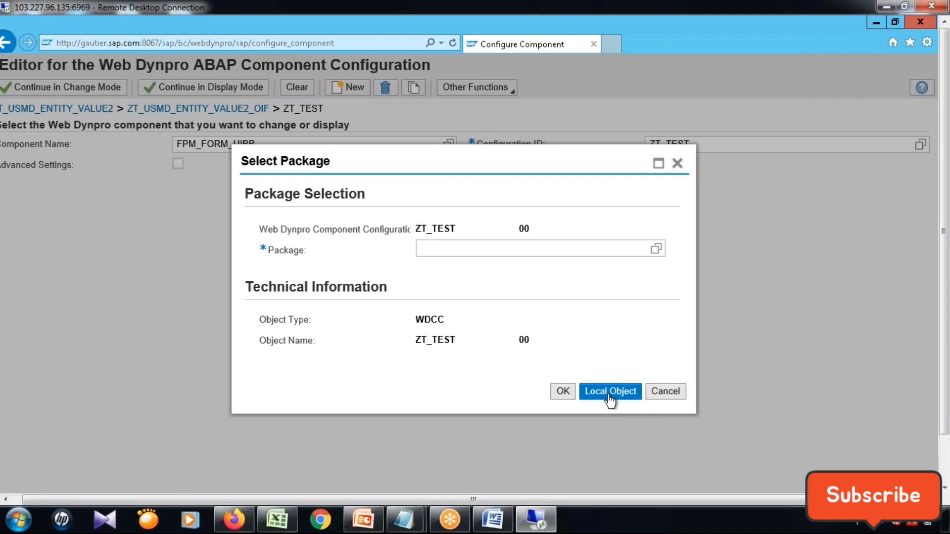
click(611, 392)
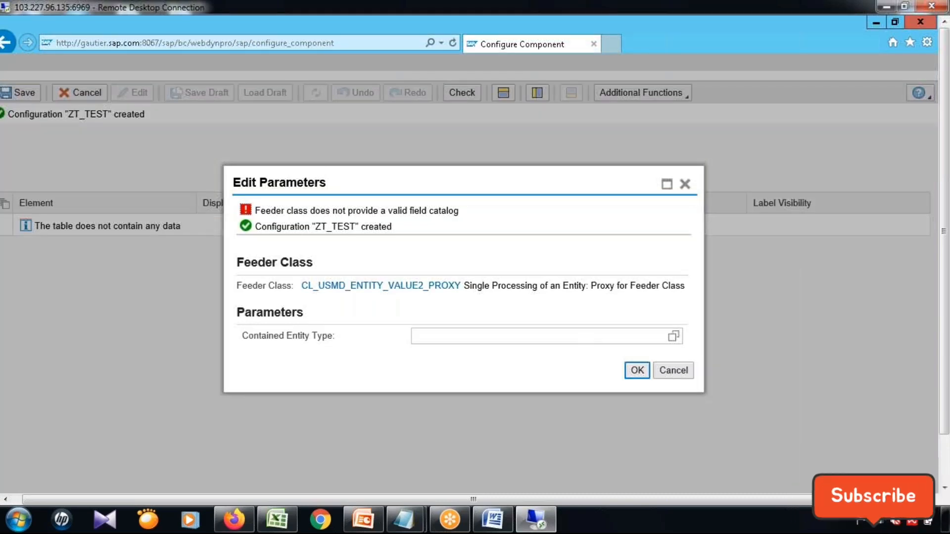
Switch to the untitled Notepad document, add blank lines below the meeting link, and place the window beside the feeder class parameters.
mouse_move(409, 527)
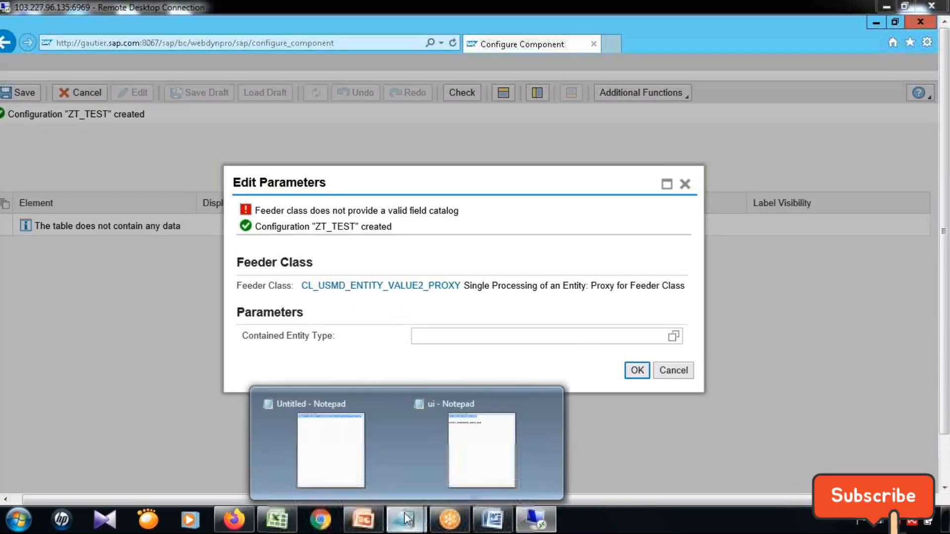
click(331, 448)
drag(510, 208, 525, 127)
click(733, 263)
key(Return)
key(Return)
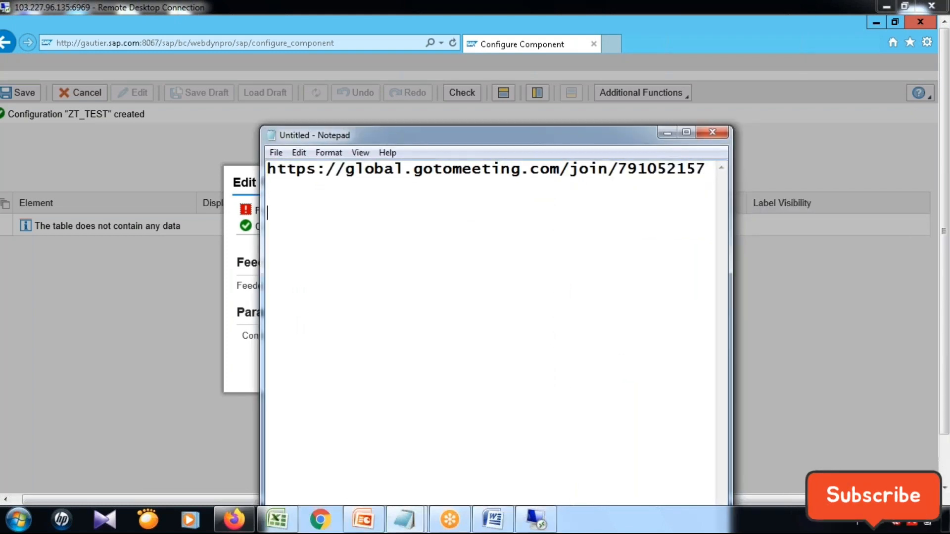
drag(550, 136, 769, 144)
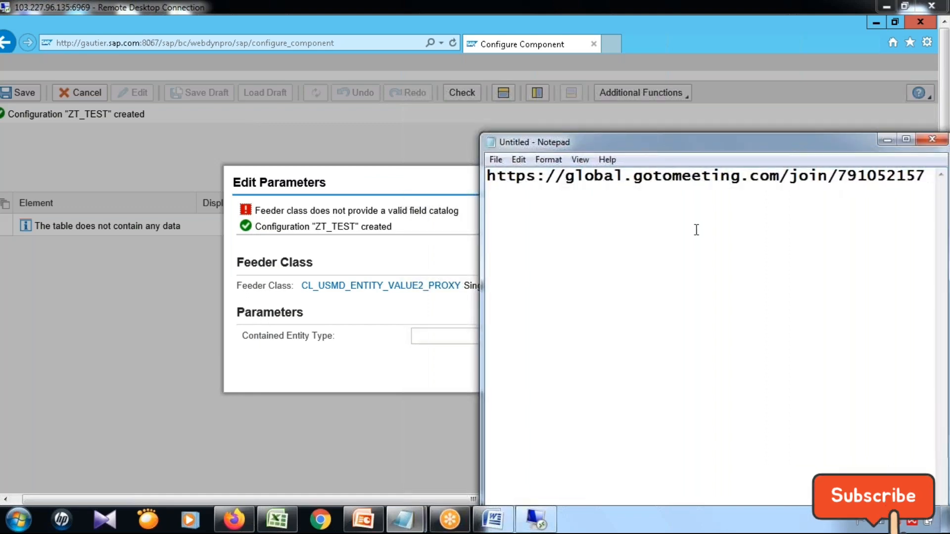
Write the feeder class name CL_USMD_ENTITY_VALUE2_PROXY in the note, highlight it, and minimize Notepad.
text(CL_US)
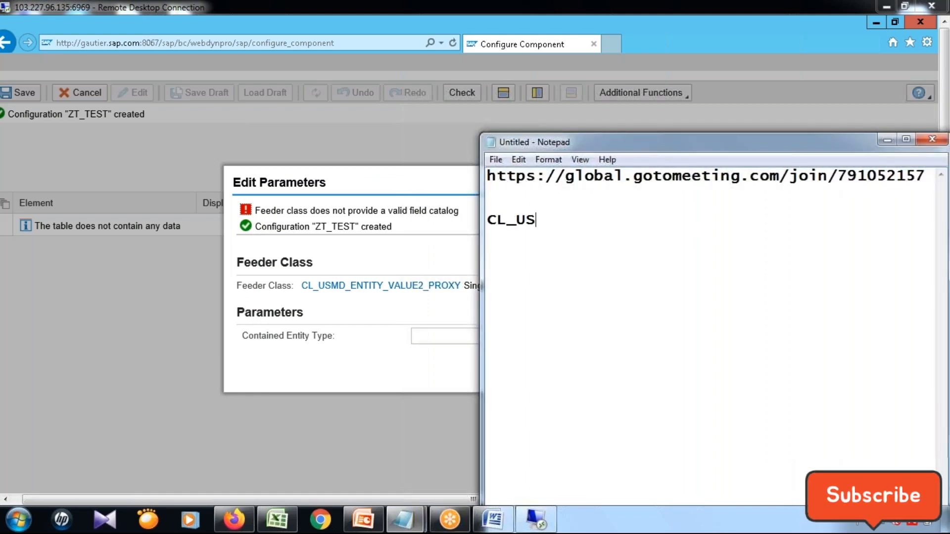
text(MD_ENTITY_VAL)
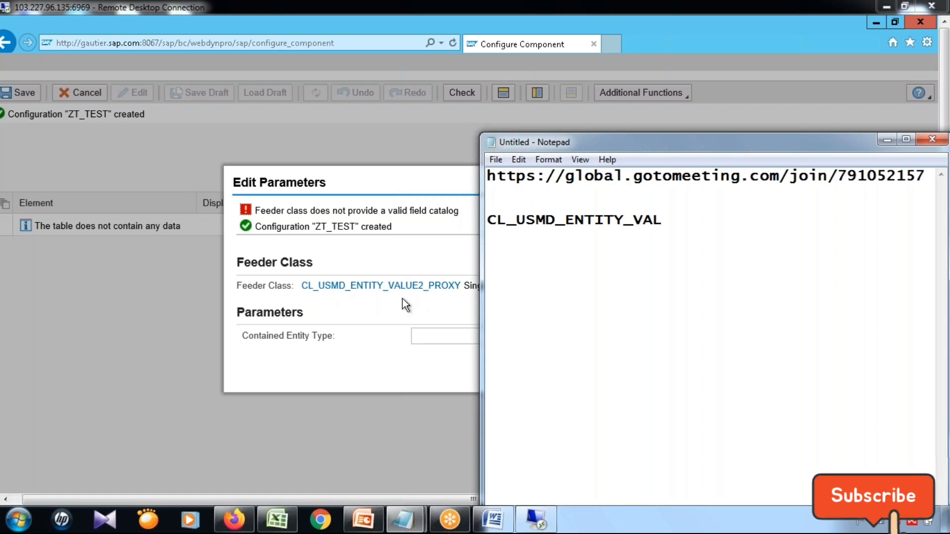
text(UE)
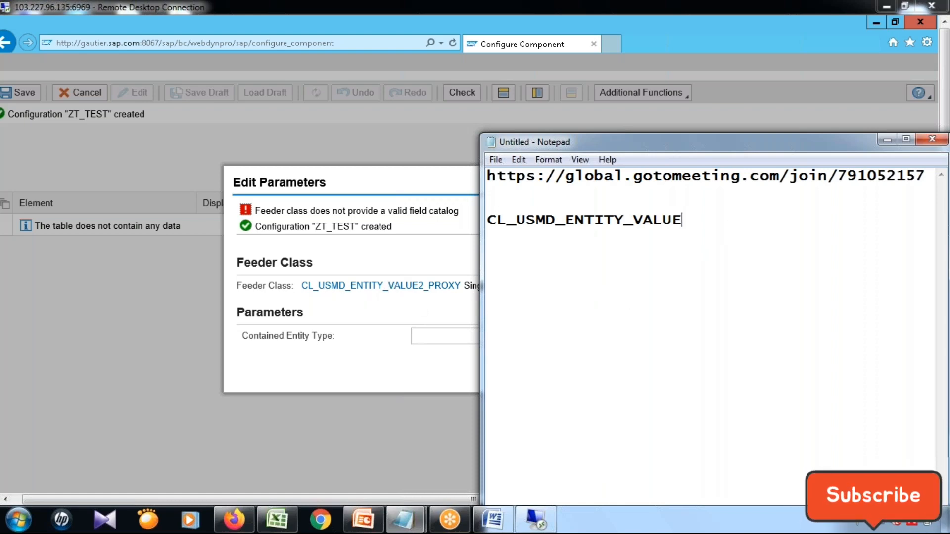
text(2_PROXY)
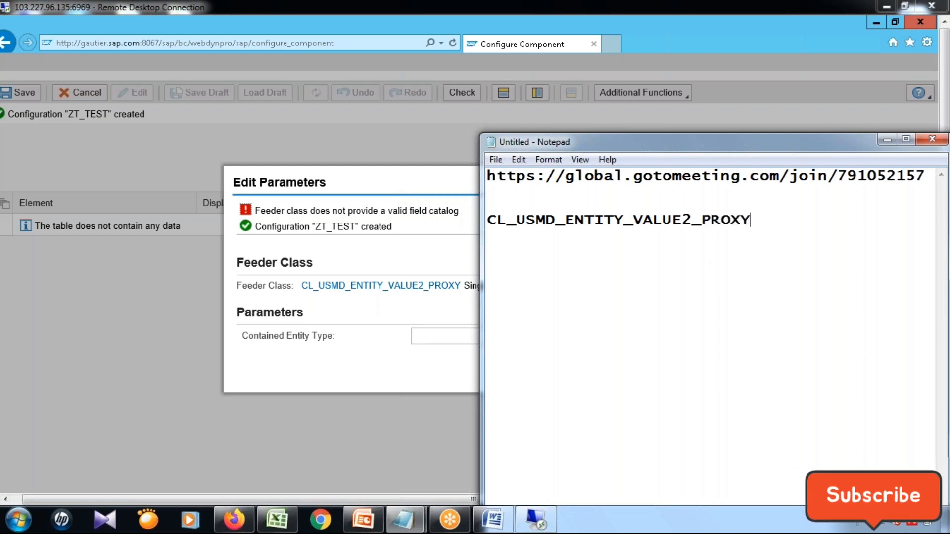
drag(753, 219, 466, 215)
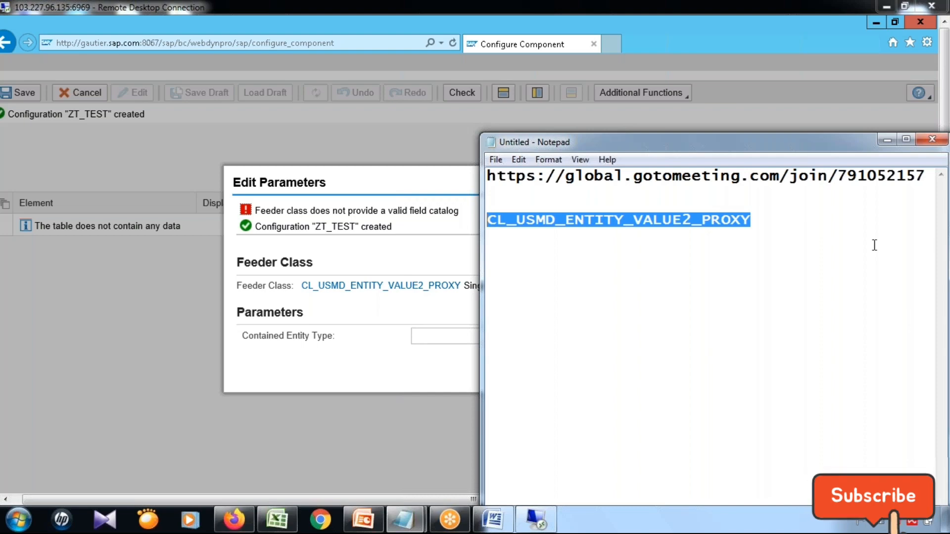
click(886, 140)
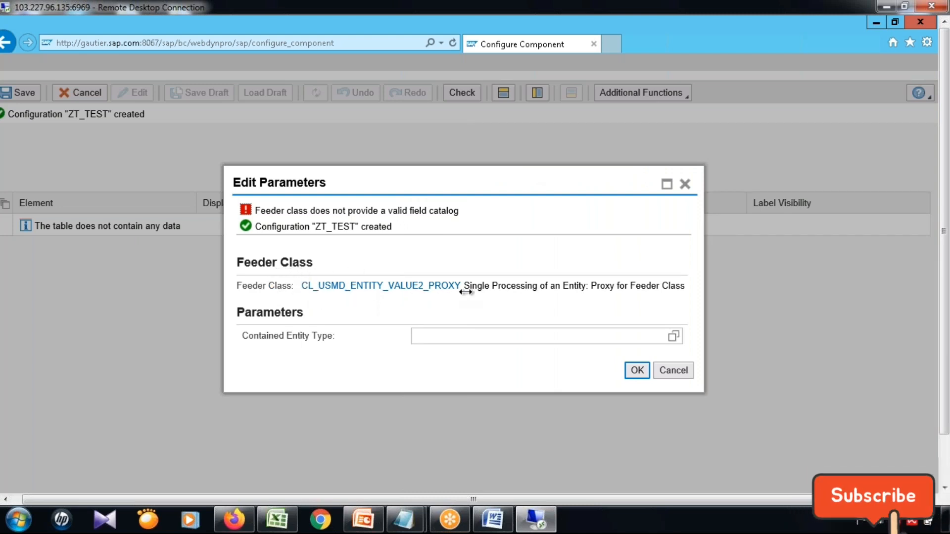
Bring up the open Material Governance browser window and close it.
click(944, 468)
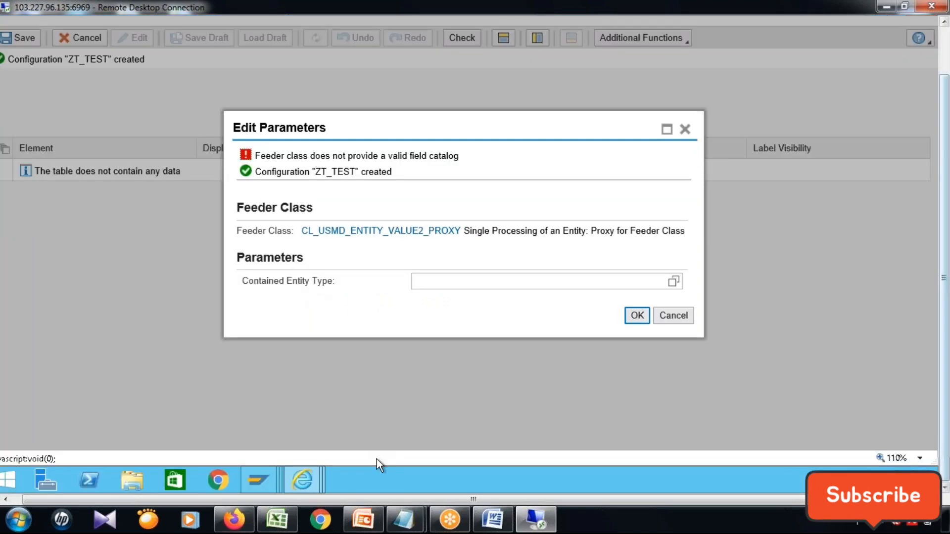
mouse_move(301, 482)
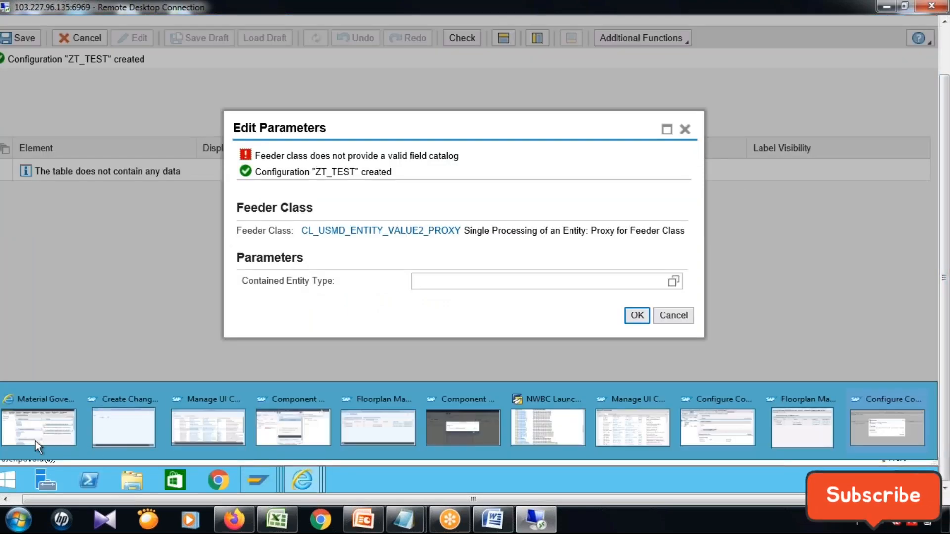
mouse_move(26, 435)
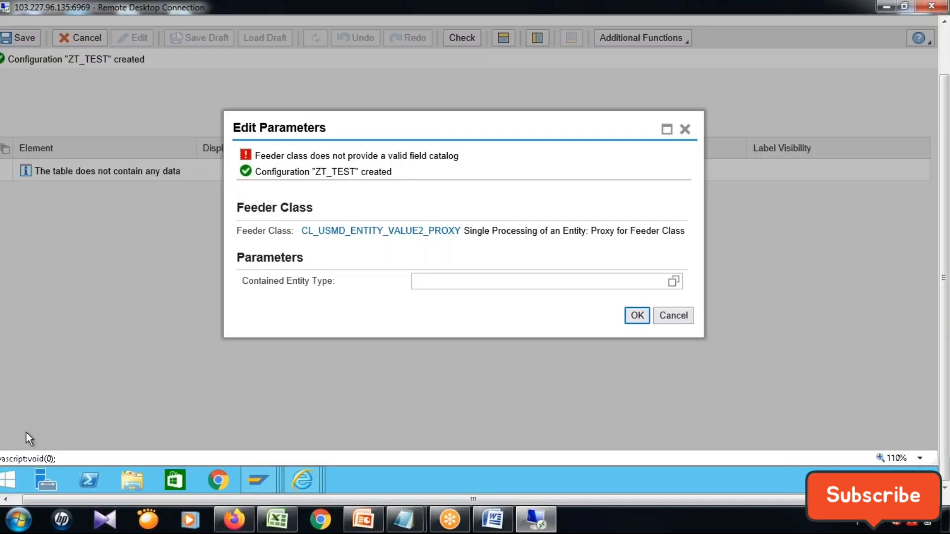
click(26, 432)
click(944, 53)
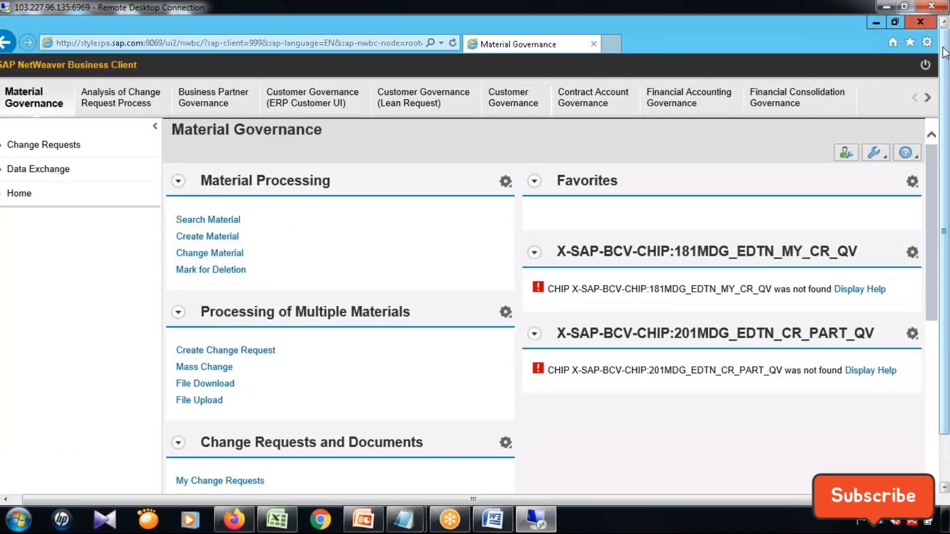
click(921, 22)
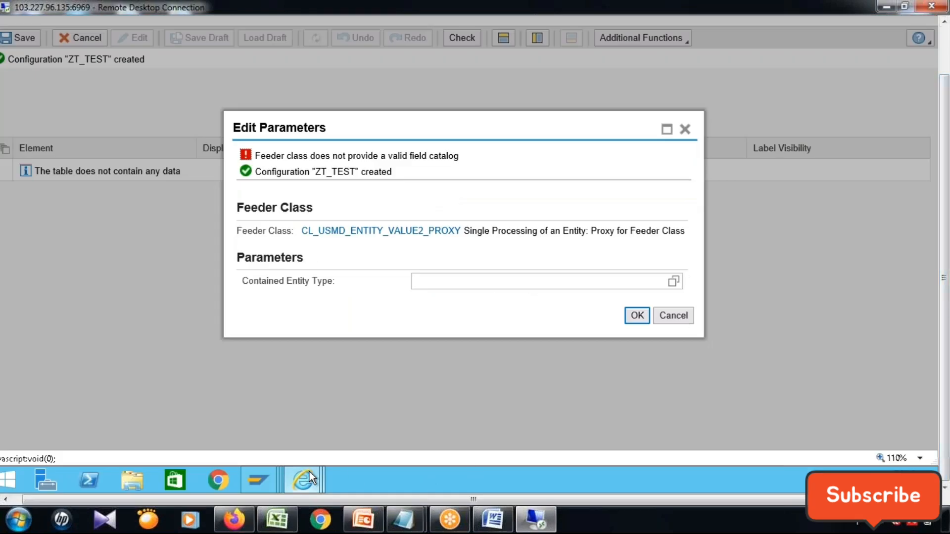
Bring up the Create Change Request window for Airline processing and close it.
mouse_move(327, 454)
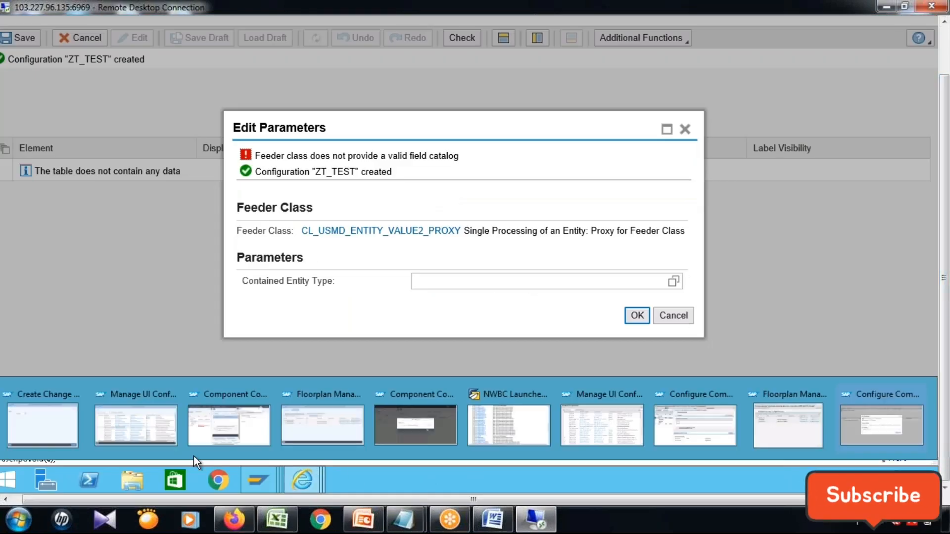
click(33, 428)
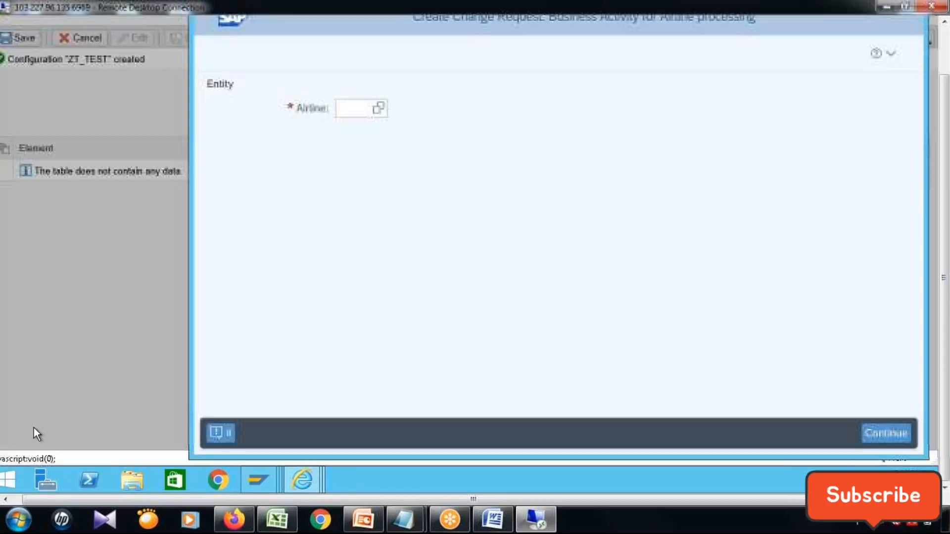
click(946, 54)
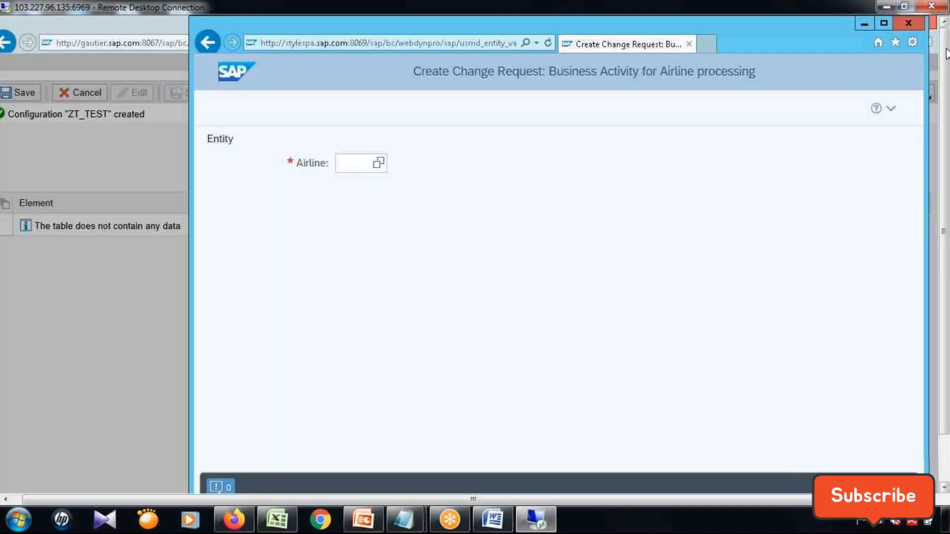
click(909, 22)
click(945, 452)
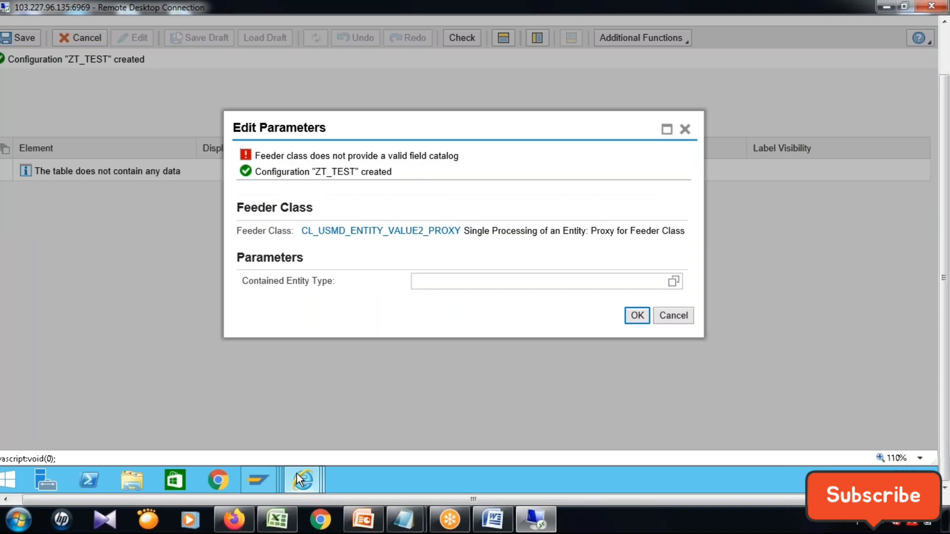
Switch to the Component Configuration window where the feeder class of form UIBB Z6_AIRLINE_PROCESS is being edited.
mouse_move(299, 479)
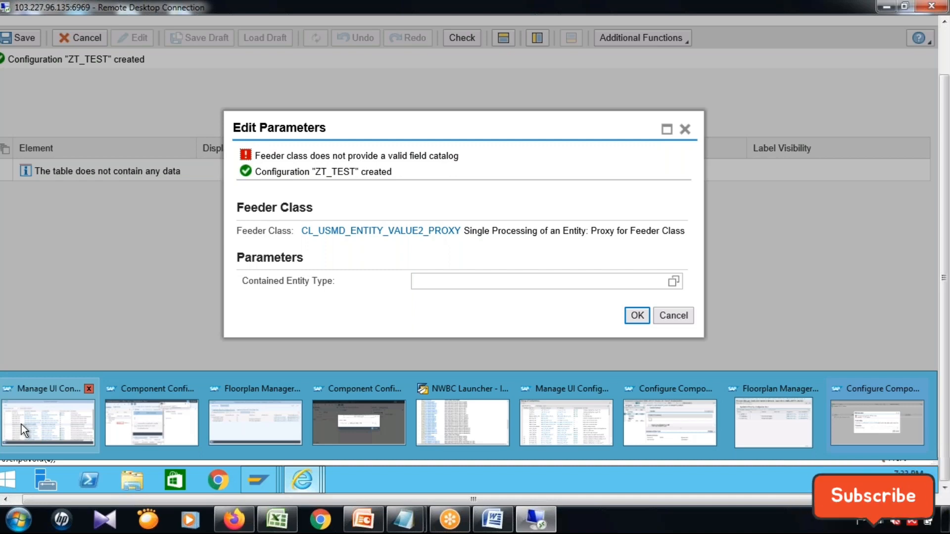
click(21, 425)
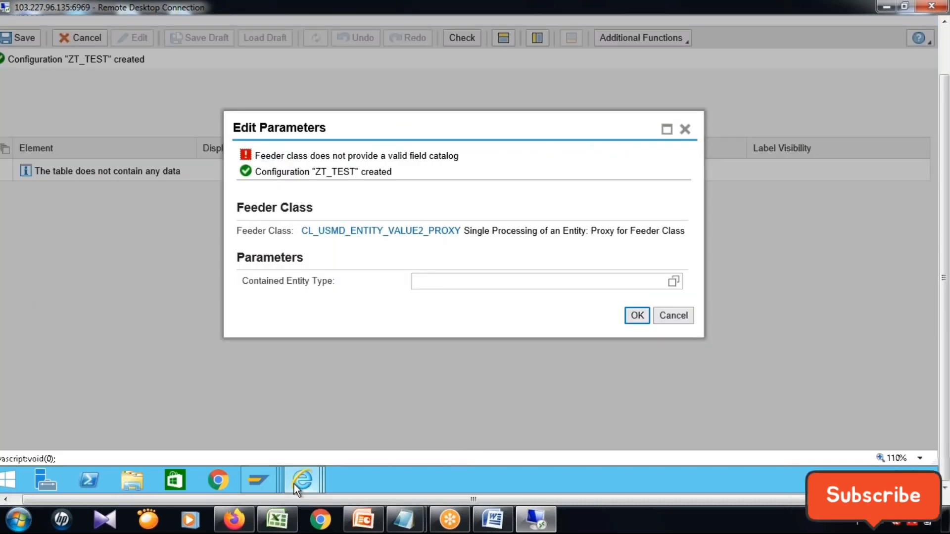
mouse_move(295, 484)
click(331, 444)
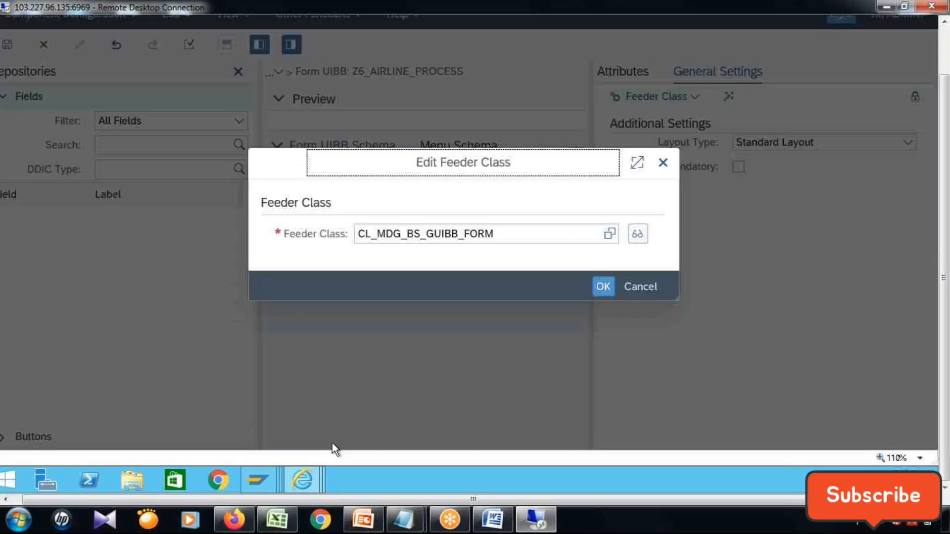
Replace the feeder class entry with the search pattern CL_USMD_ENTITY*, checking the class name in the Notepad note.
click(540, 236)
drag(527, 230, 355, 218)
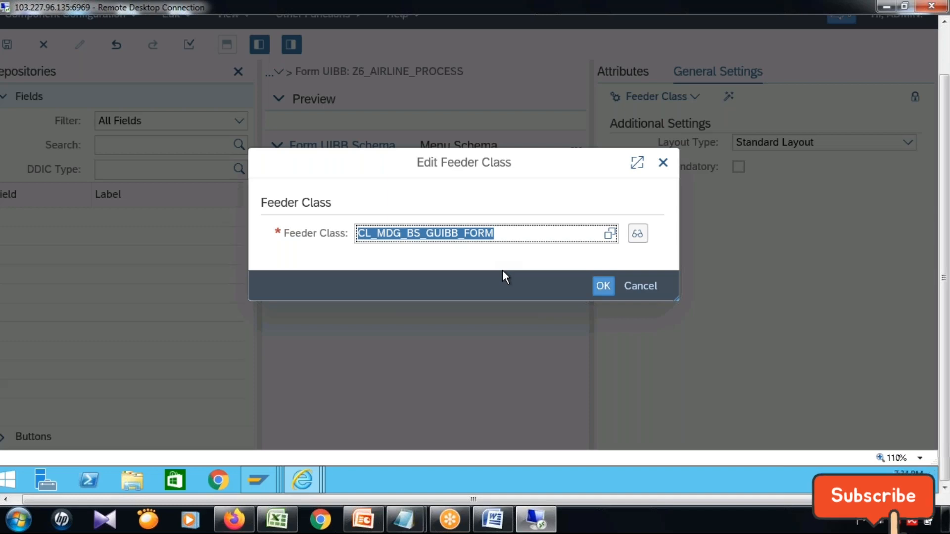
text(C)
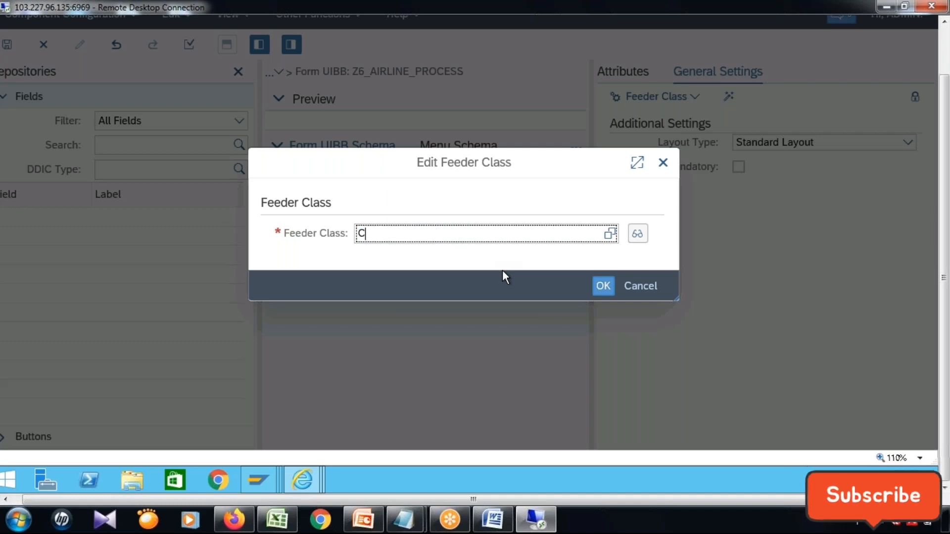
text(L_USMD)
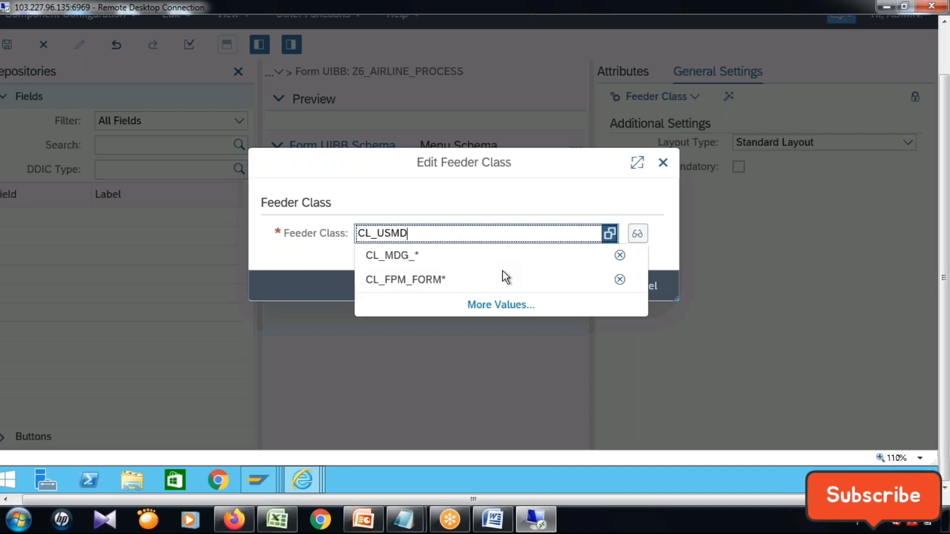
text(_)
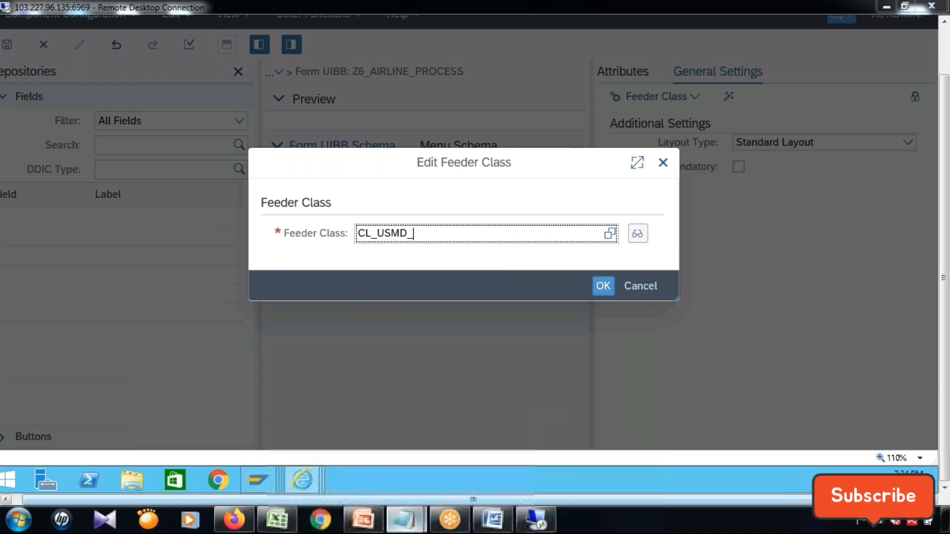
click(403, 520)
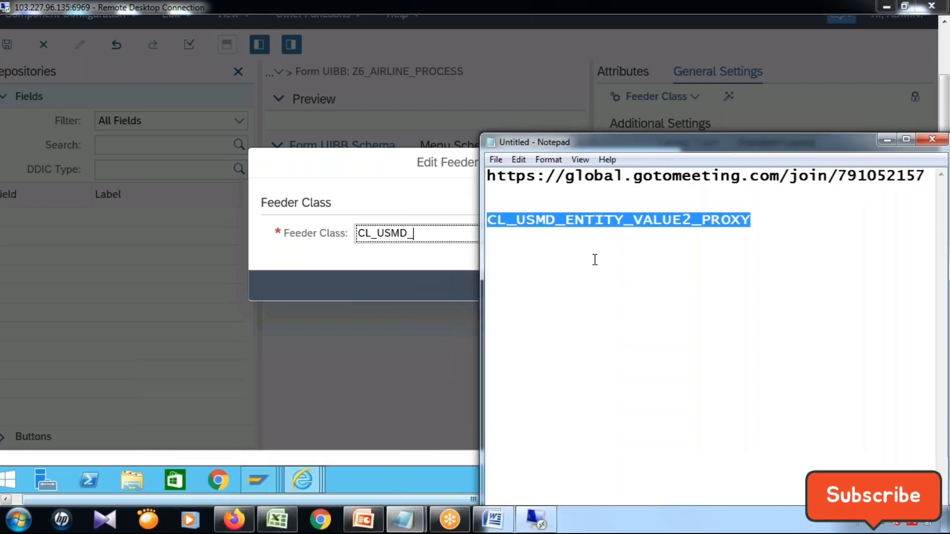
click(416, 245)
text(ENTITY*)
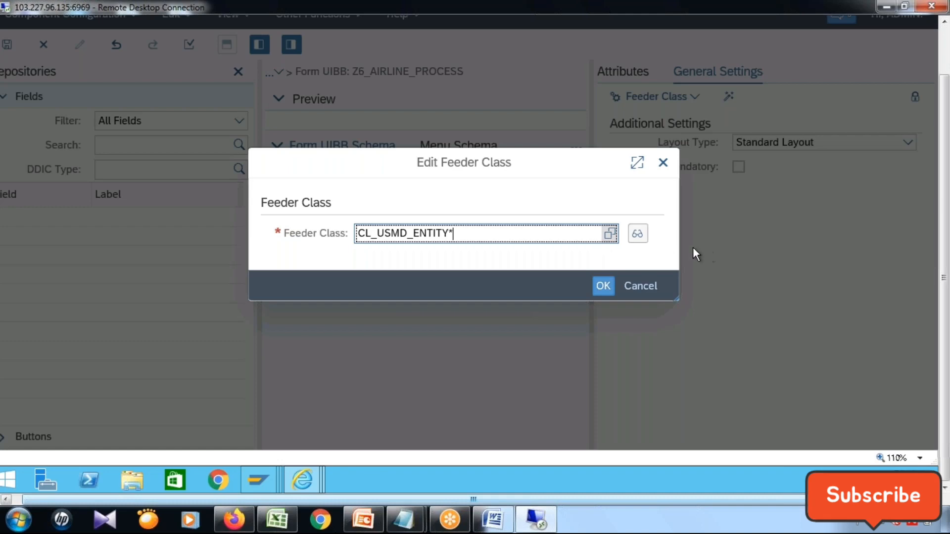
Search the feeder classes with the entered pattern and choose CL_USMD_ENTITY_VALUE2_PROXY.
click(637, 233)
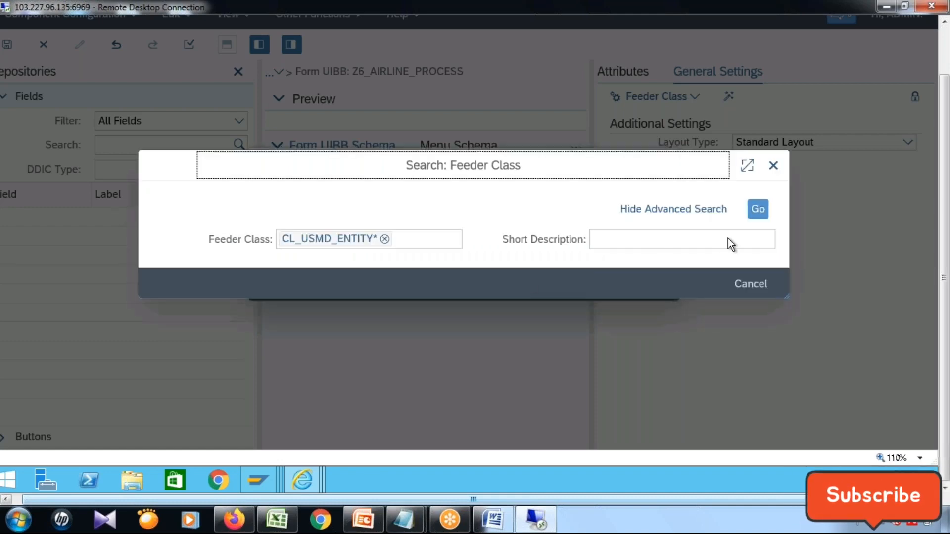
click(762, 214)
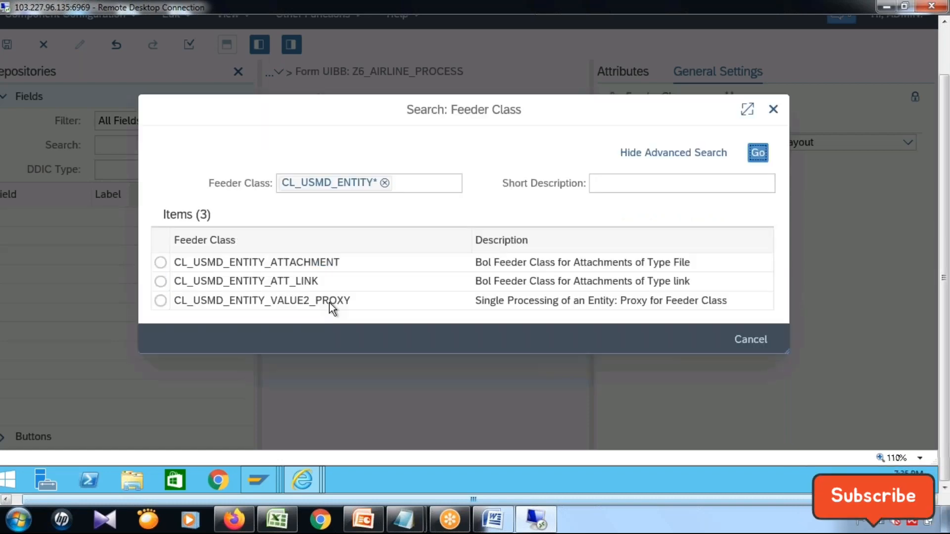
click(670, 302)
Apply the new feeder class to Z6_AIRLINE_PROCESS, agree to remove invalid elements, and accept the parameters with the contained entity type left blank.
click(605, 287)
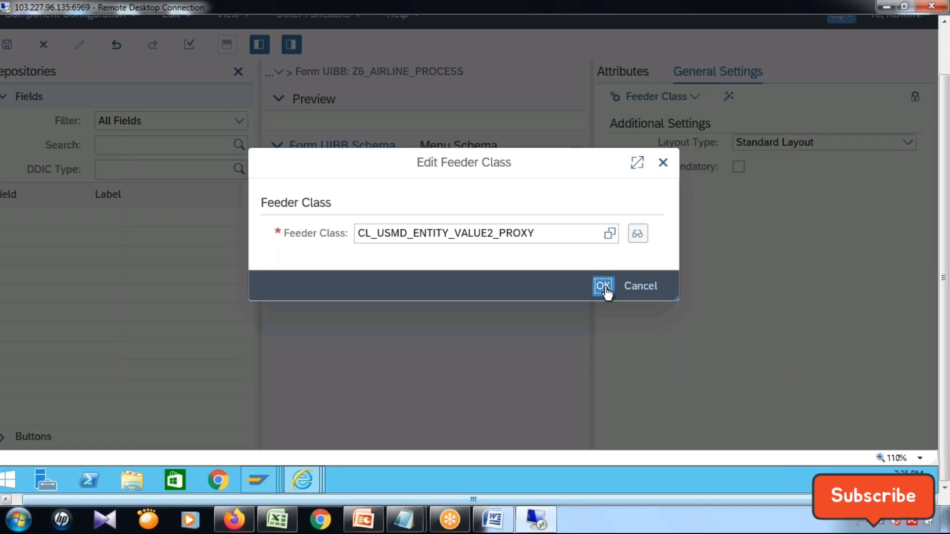
click(605, 287)
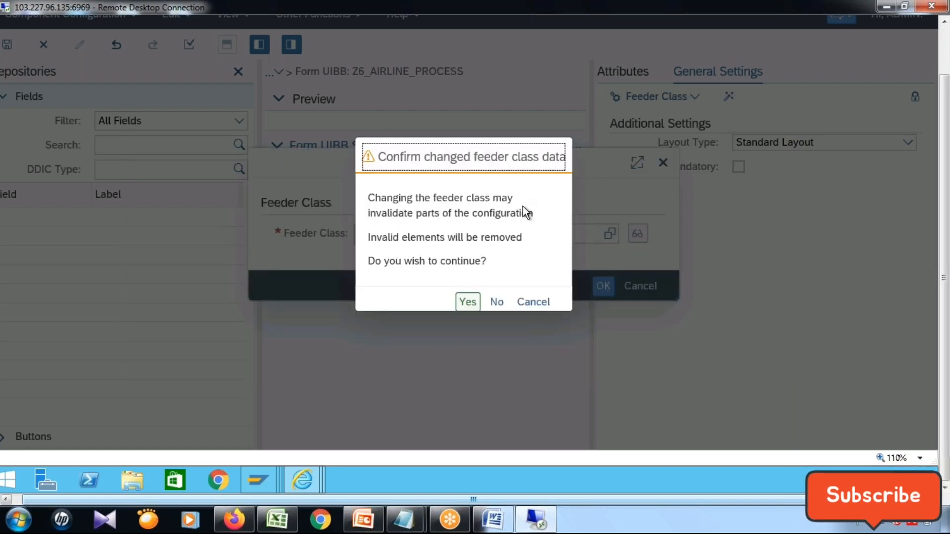
click(475, 303)
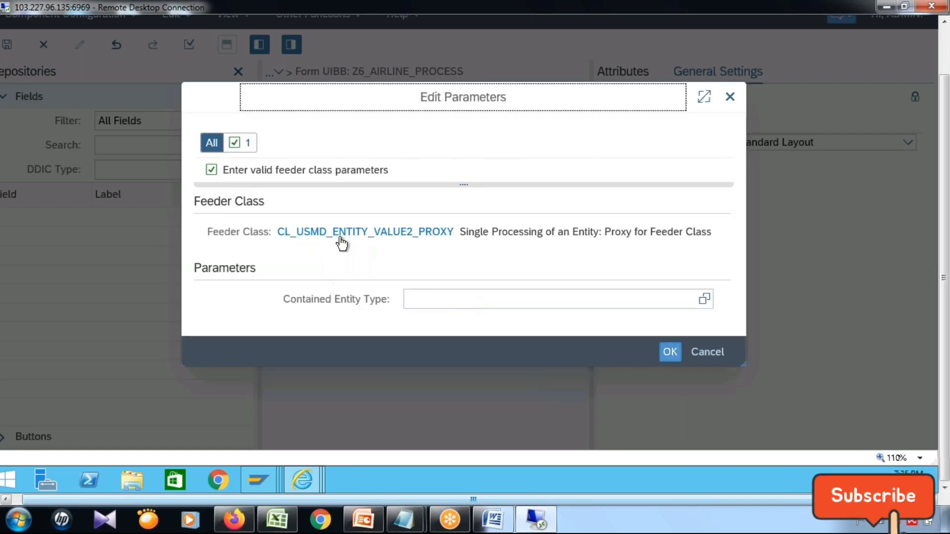
click(670, 353)
click(671, 354)
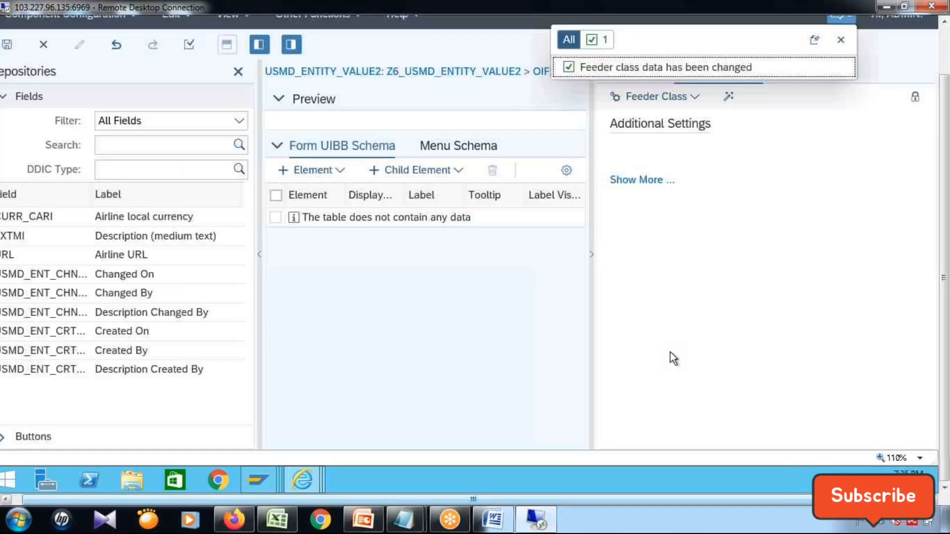
Hide the general settings and repositories areas so the Form UIBB Schema fills the configuration page.
drag(945, 144, 945, 94)
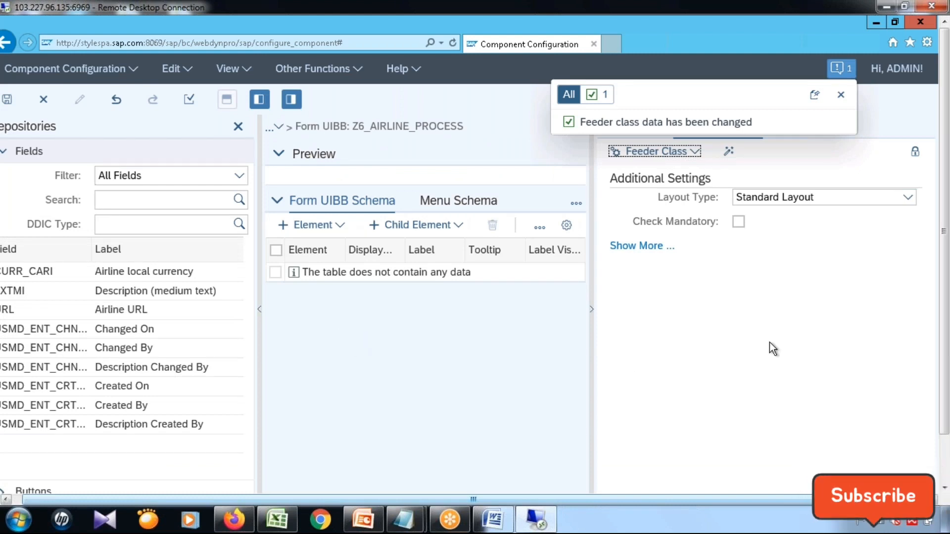
click(591, 310)
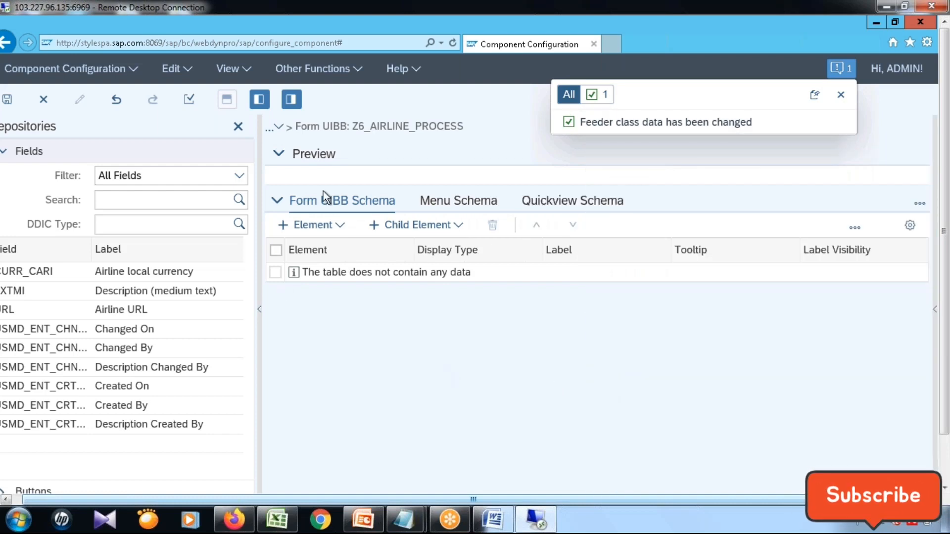
click(292, 101)
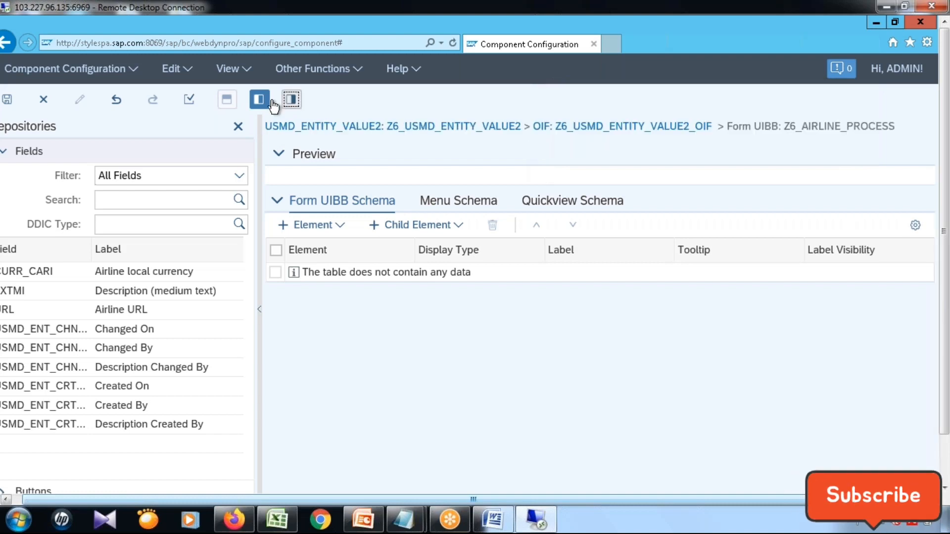
click(255, 104)
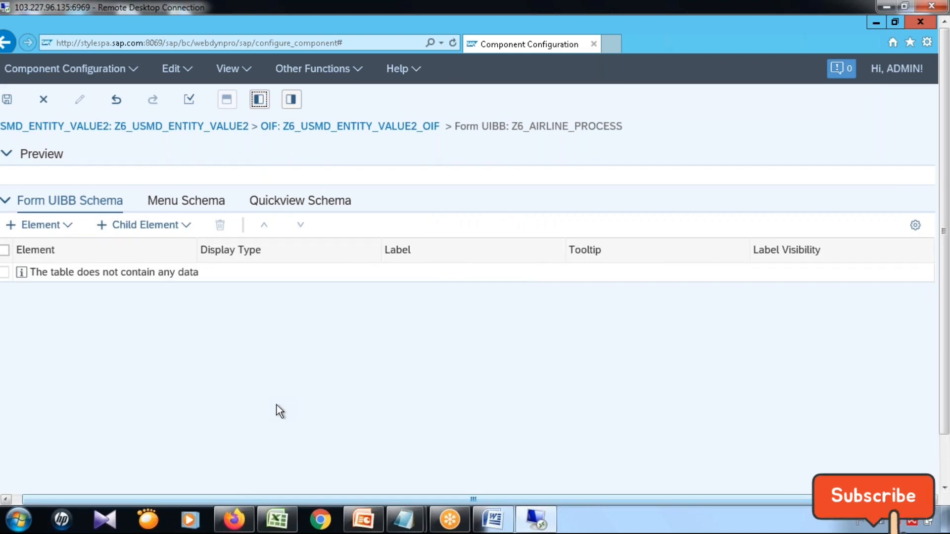
Add a group to the Form UIBB Schema and open its available fields in a maximized dialog.
click(67, 226)
click(53, 247)
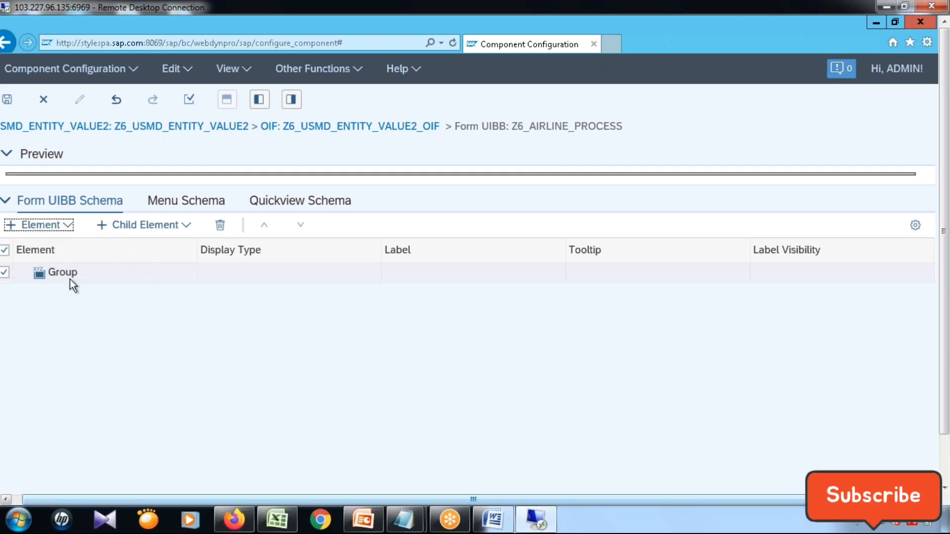
click(172, 231)
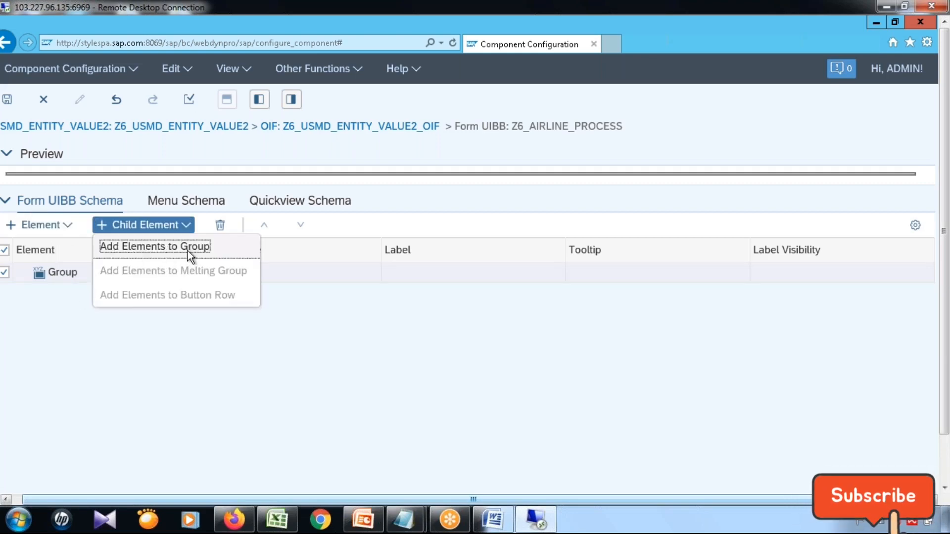
click(190, 255)
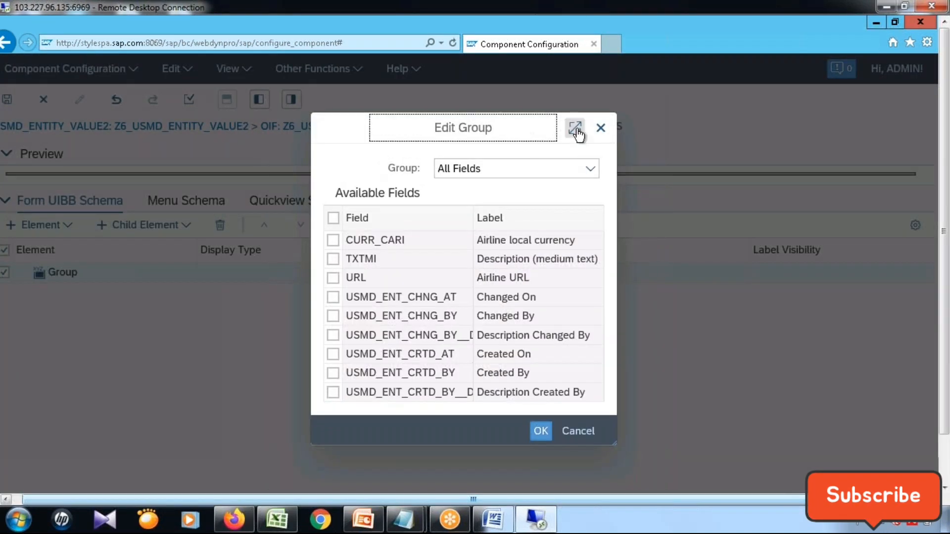
click(576, 129)
click(575, 129)
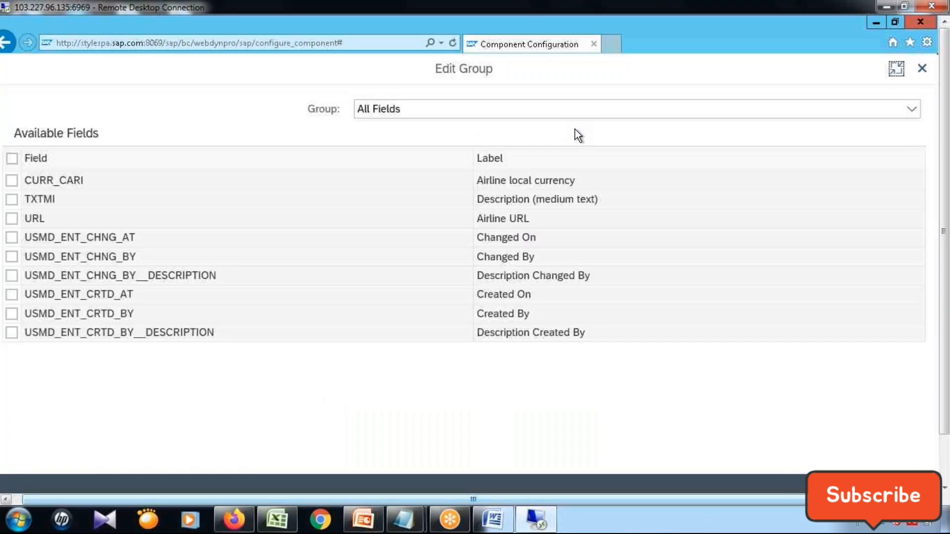
Add the fields CURR_CARI, TXTMI and URL to the new group and save the Z6_AIRLINE_PROCESS configuration.
click(30, 183)
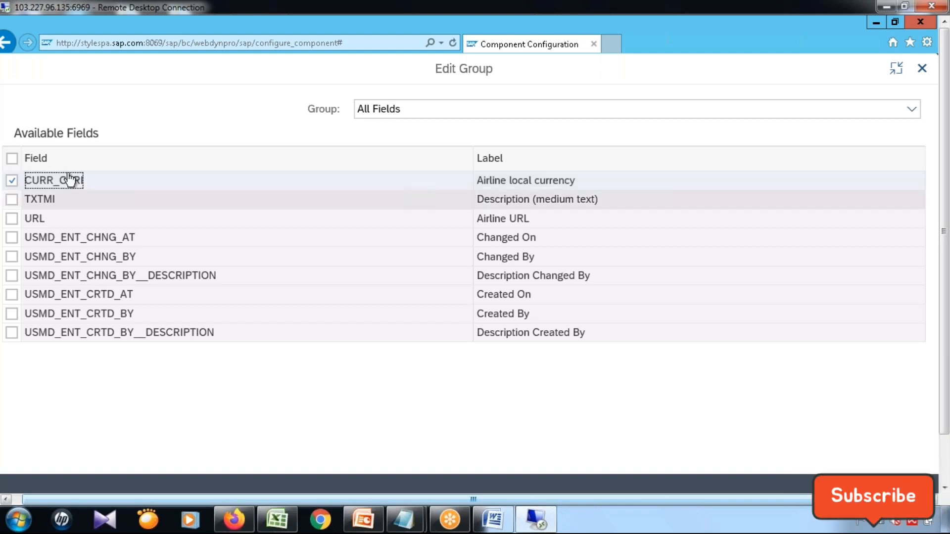
click(45, 203)
click(11, 181)
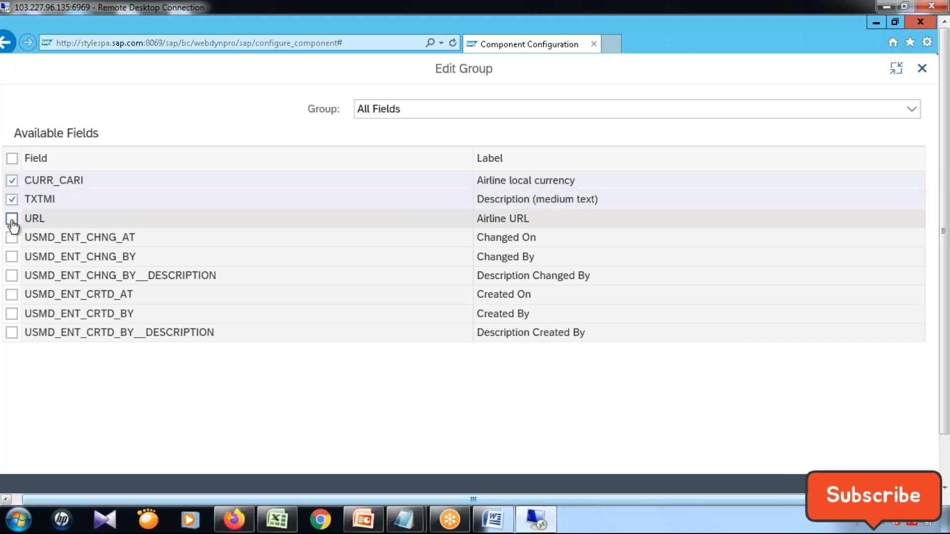
click(73, 226)
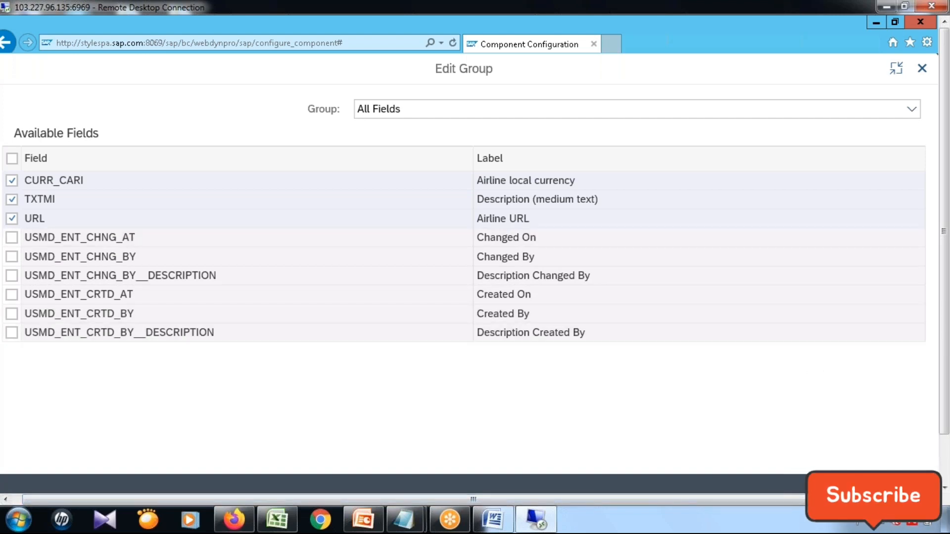
click(867, 484)
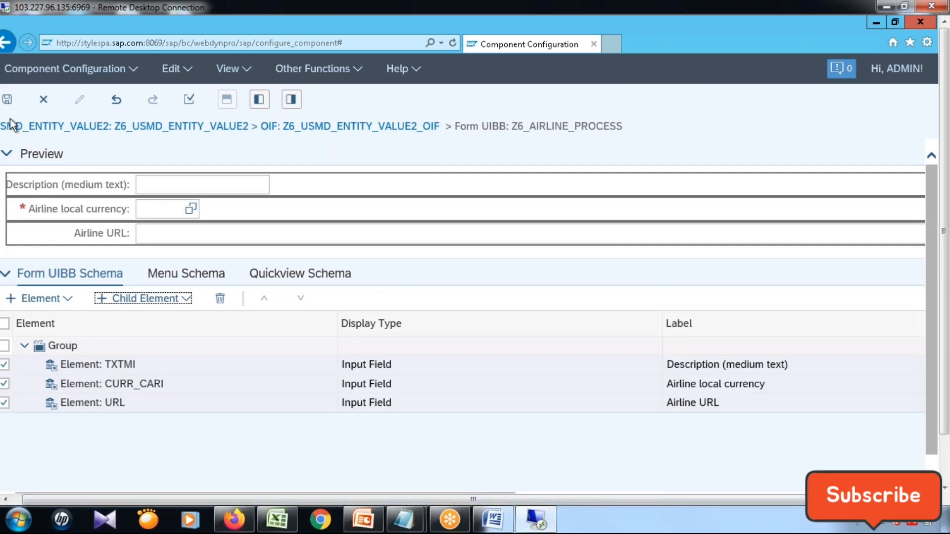
click(7, 101)
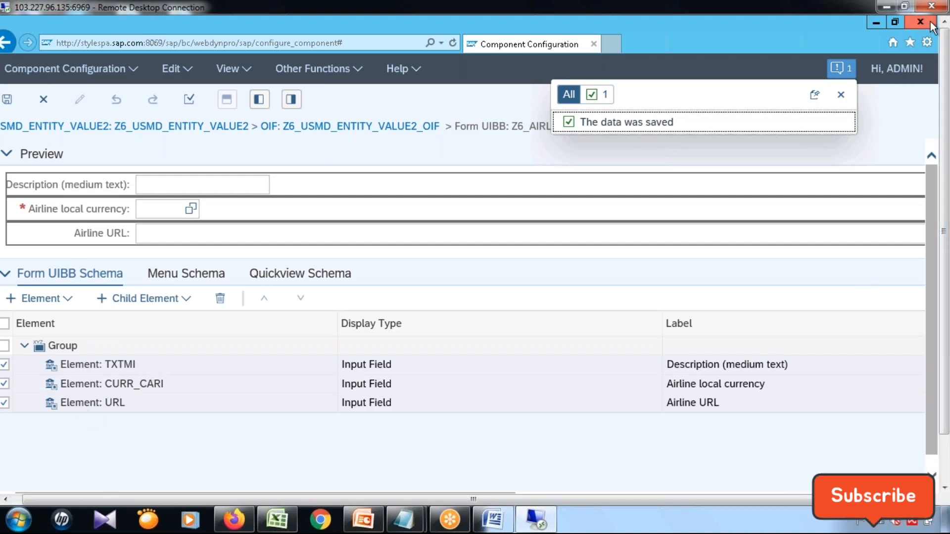
Close the Manage UI Configurations browser window with all its tabs, including the second one for the other system.
click(945, 456)
click(943, 45)
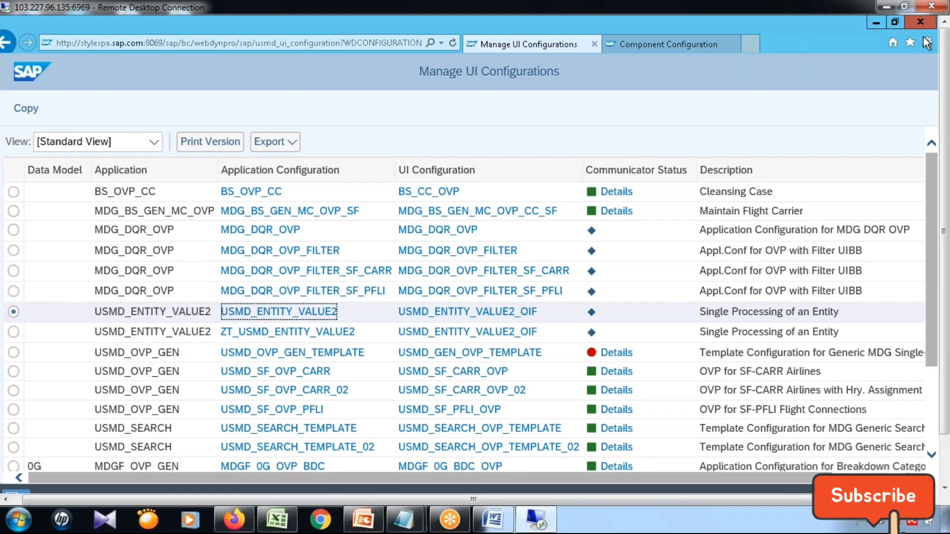
click(920, 22)
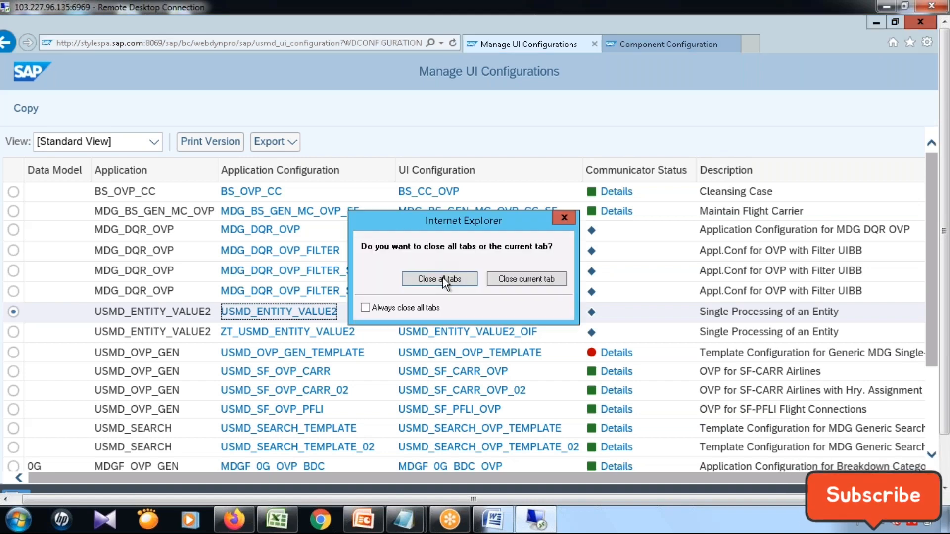
click(459, 285)
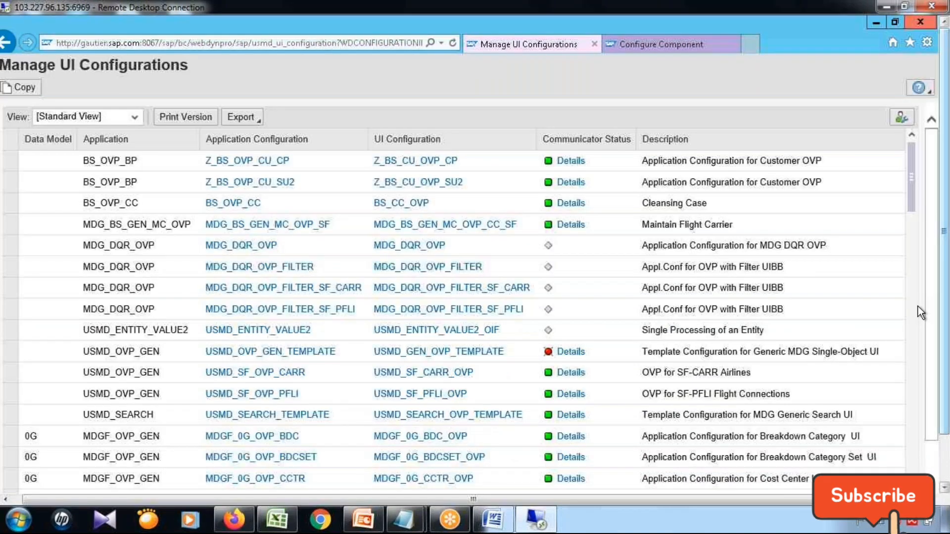
click(925, 21)
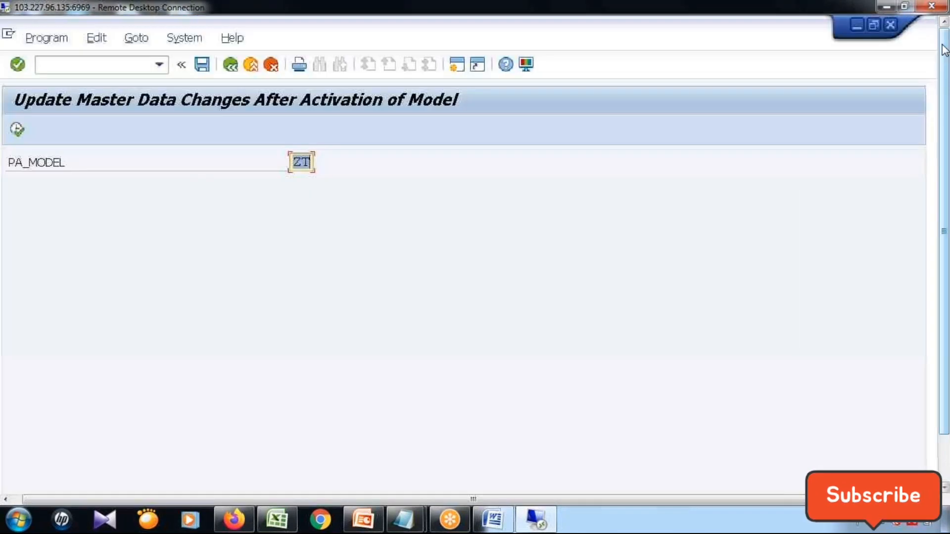
Switch to the SAP GUI session that shows the Display IMG structure.
click(80, 68)
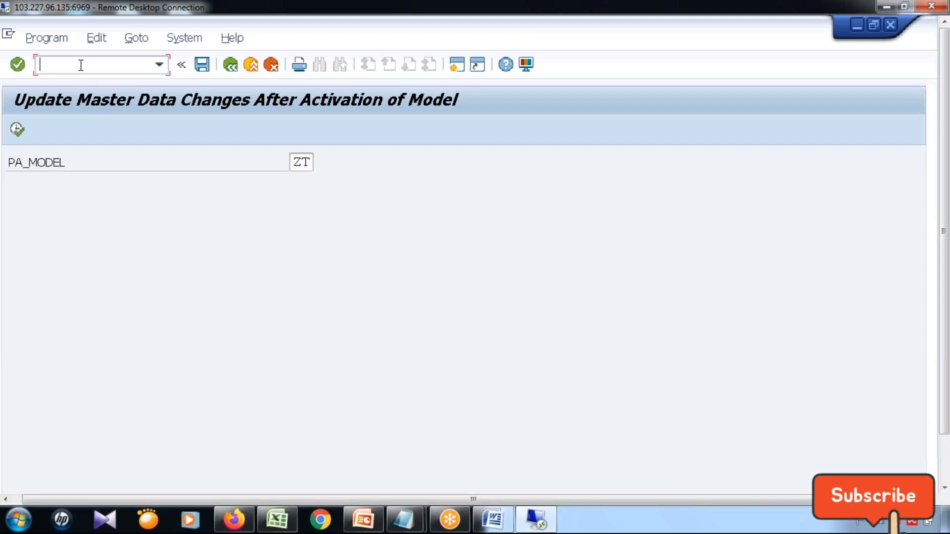
click(945, 463)
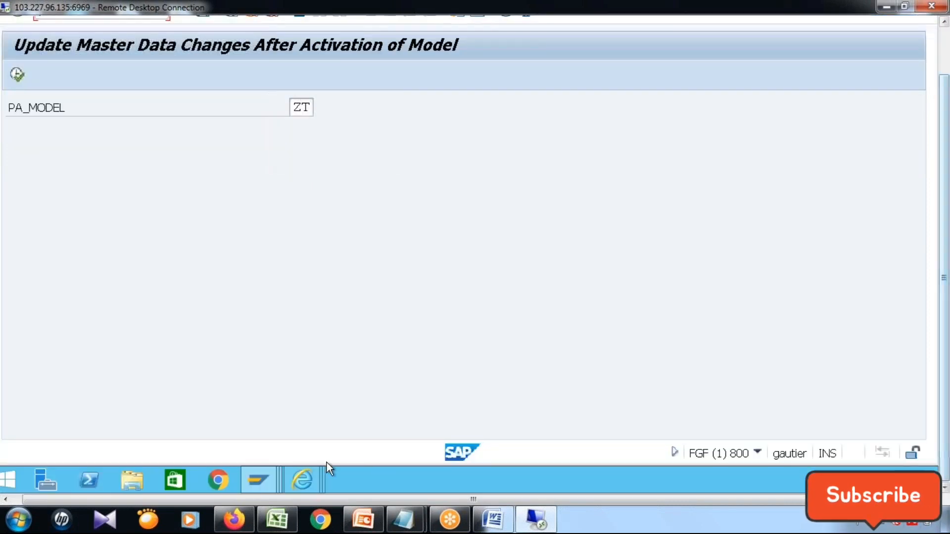
mouse_move(258, 483)
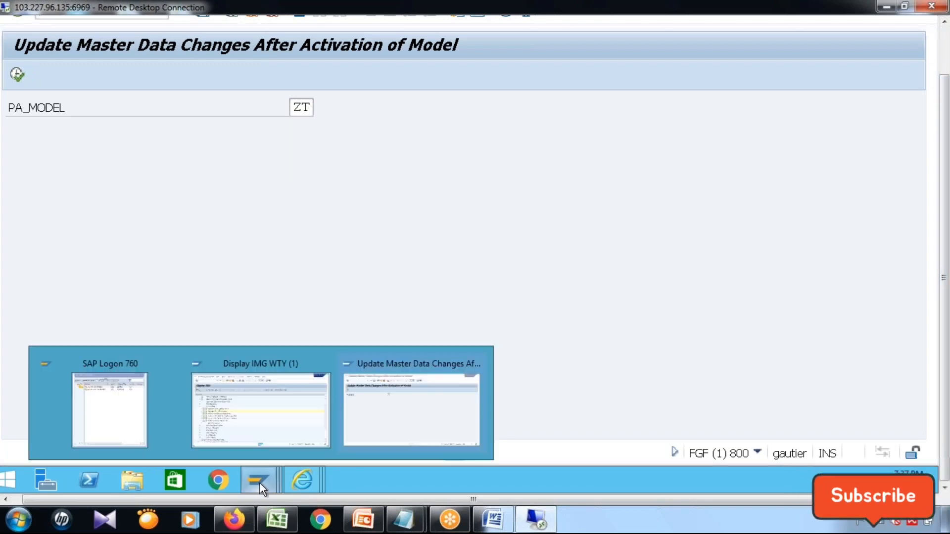
click(266, 424)
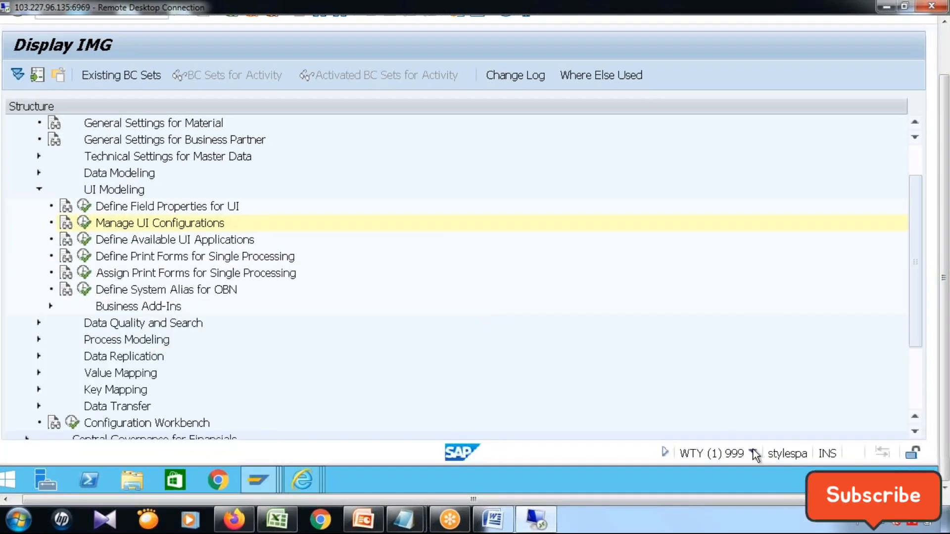
drag(946, 193, 946, 136)
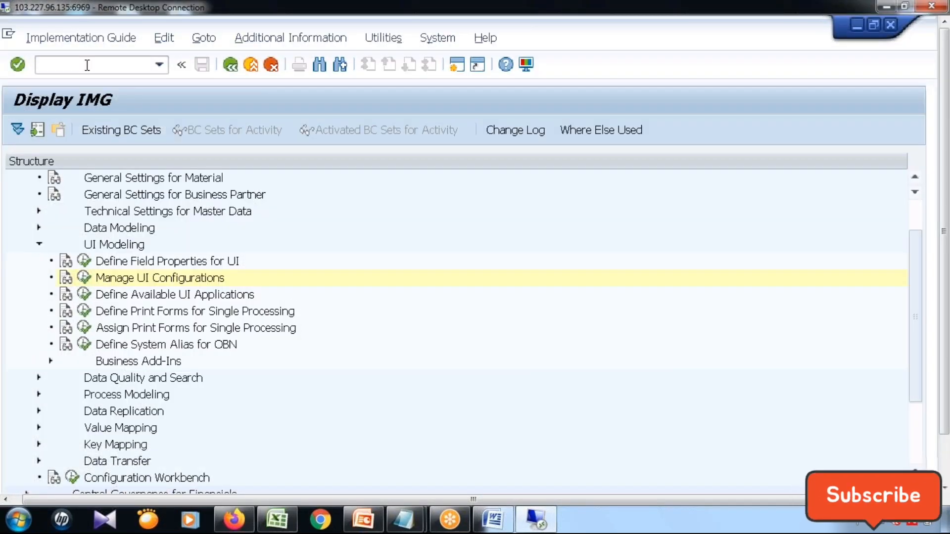
click(88, 64)
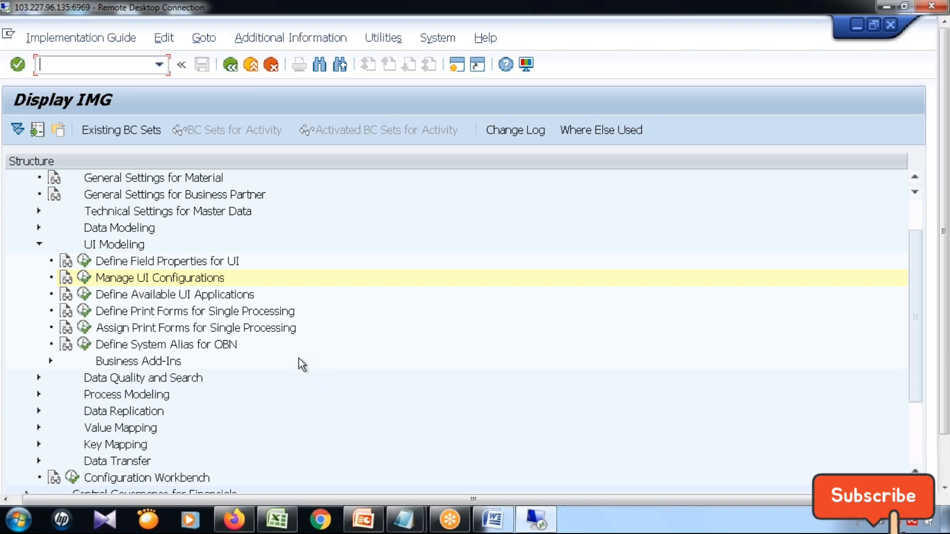
Expand Process Modeling and its Change Requests node in the IMG, and execute the Create Change Request Type activity.
click(39, 395)
scroll(235, 414, down, 1)
scroll(235, 415, down, 4)
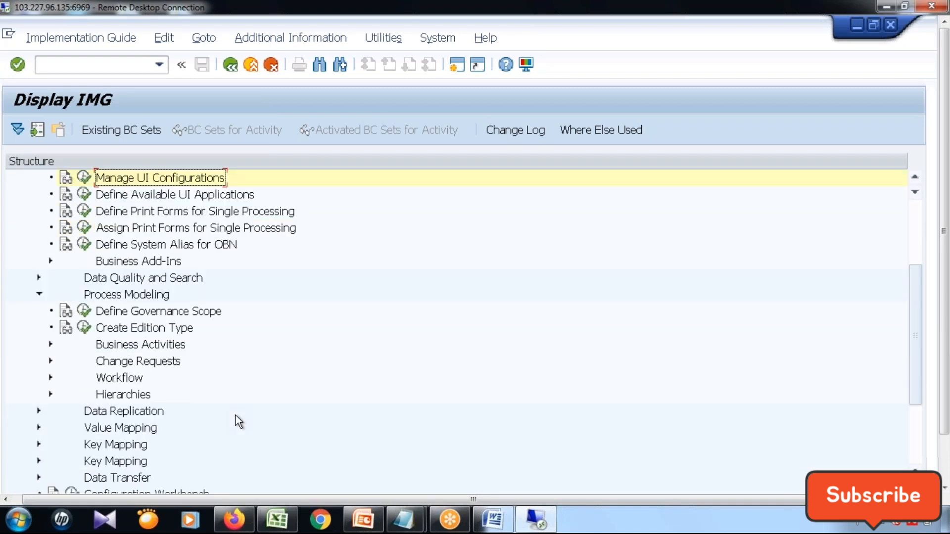
click(51, 345)
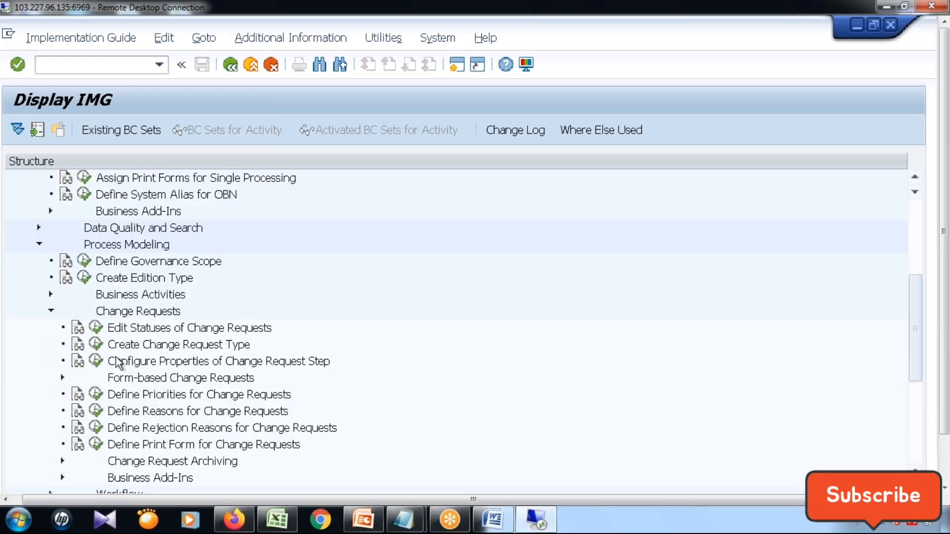
click(141, 347)
click(96, 345)
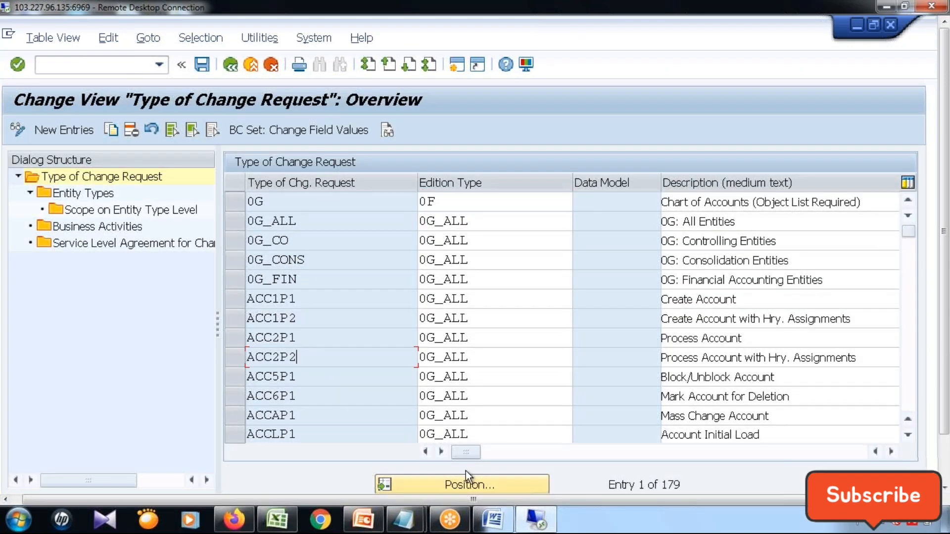
Position the change request type list at Z6, select type Z6C1A, and display its entity types.
click(465, 483)
text(Z6)
click(350, 327)
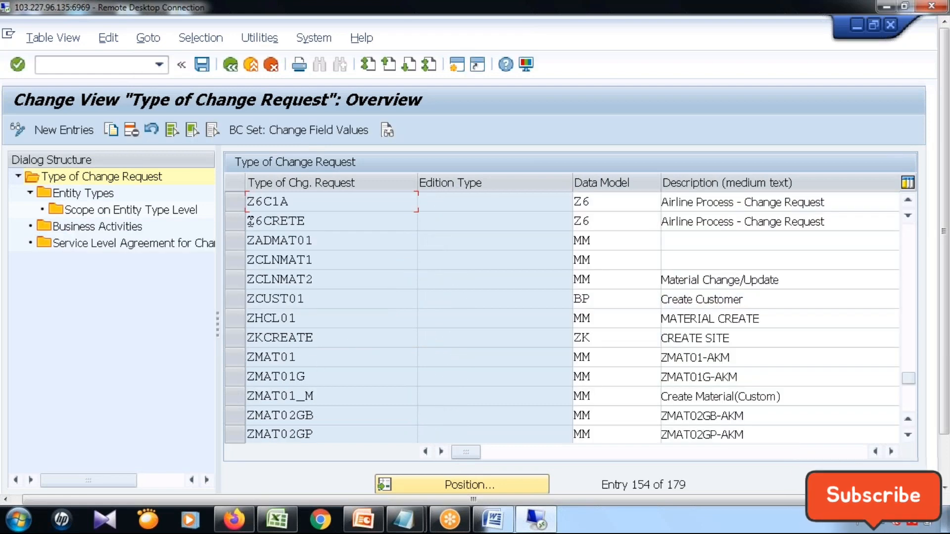
click(239, 203)
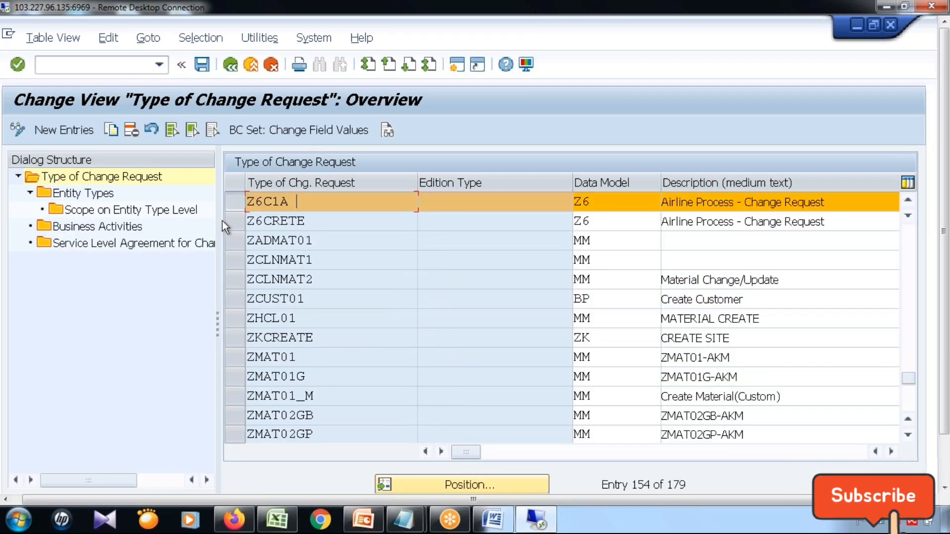
double_click(64, 191)
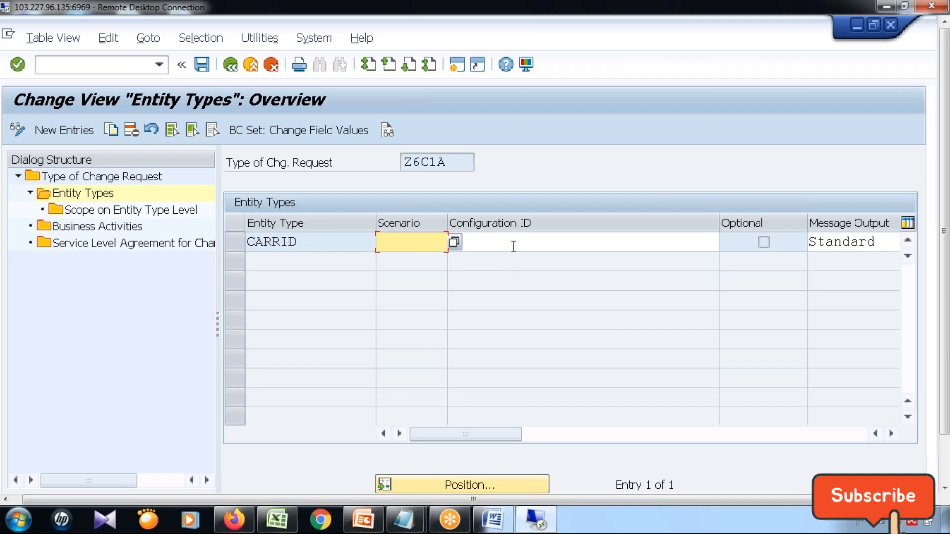
Open the list of possible configuration IDs for entity type CARRID and bring the selection window fully into view.
click(505, 243)
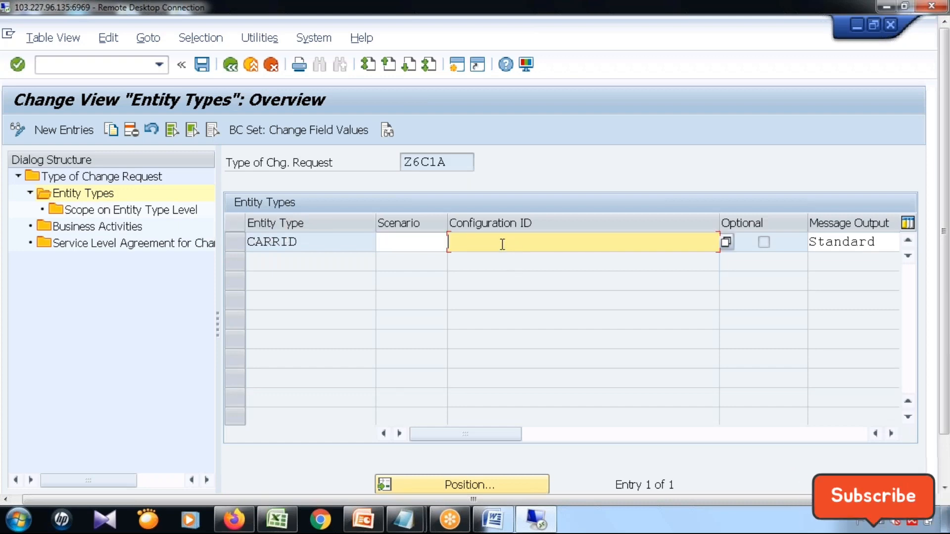
click(724, 243)
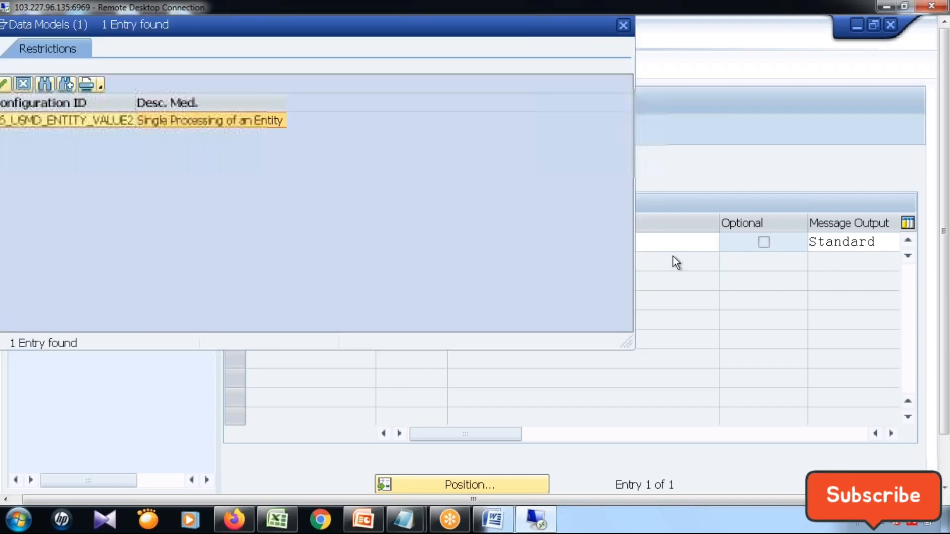
drag(179, 27, 310, 26)
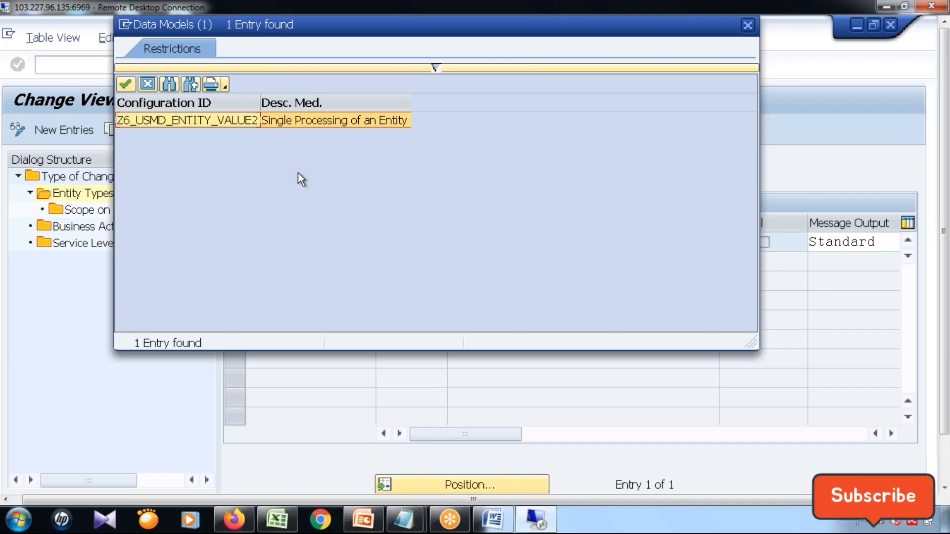
drag(262, 30, 271, 148)
click(756, 145)
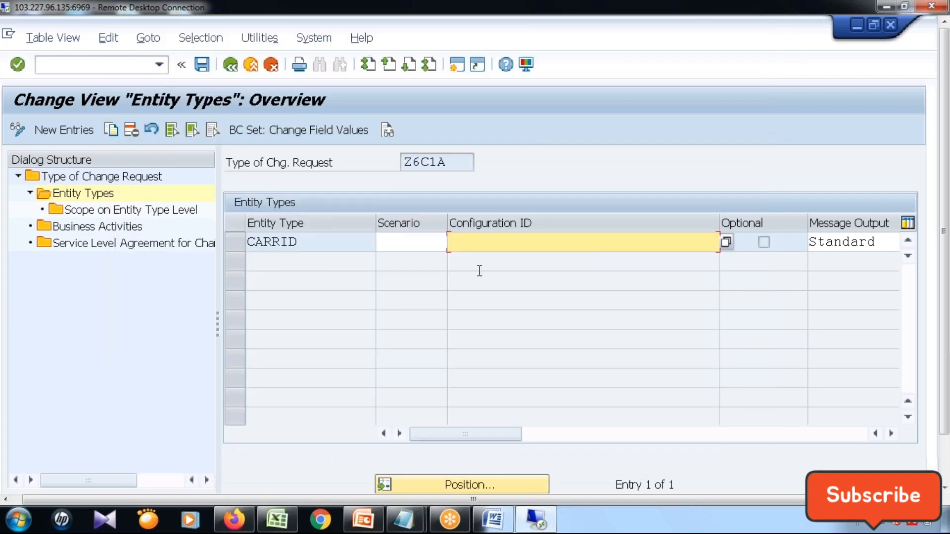
drag(458, 160, 381, 161)
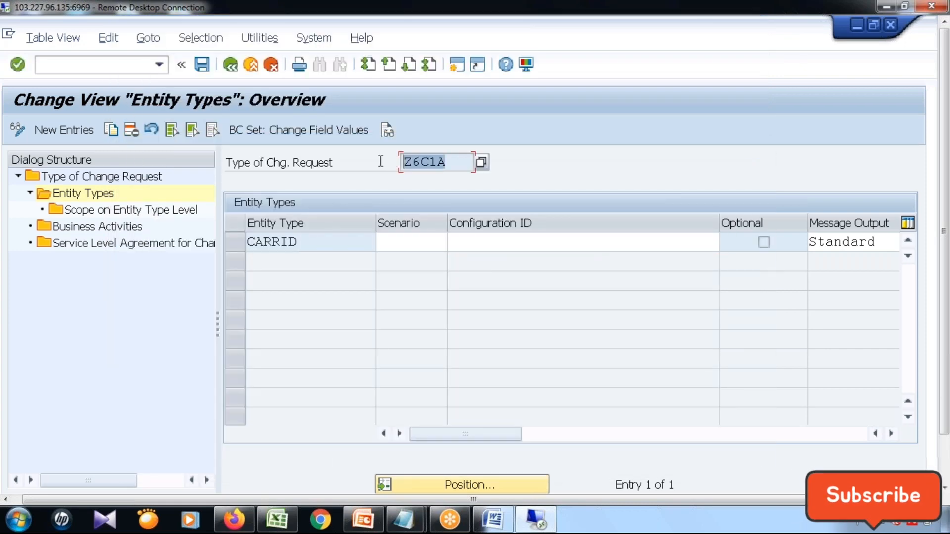
drag(456, 163, 397, 165)
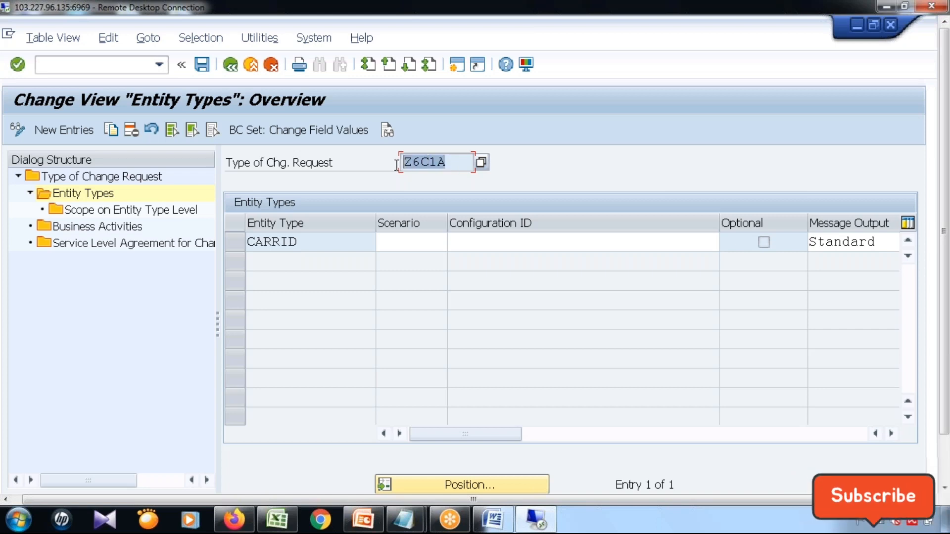
drag(322, 242, 246, 242)
Assign configuration ID Z6_USMD_ENTITY_VALUE2 to entity type CARRID of change request type Z6C1A from the list of possible entries.
click(547, 246)
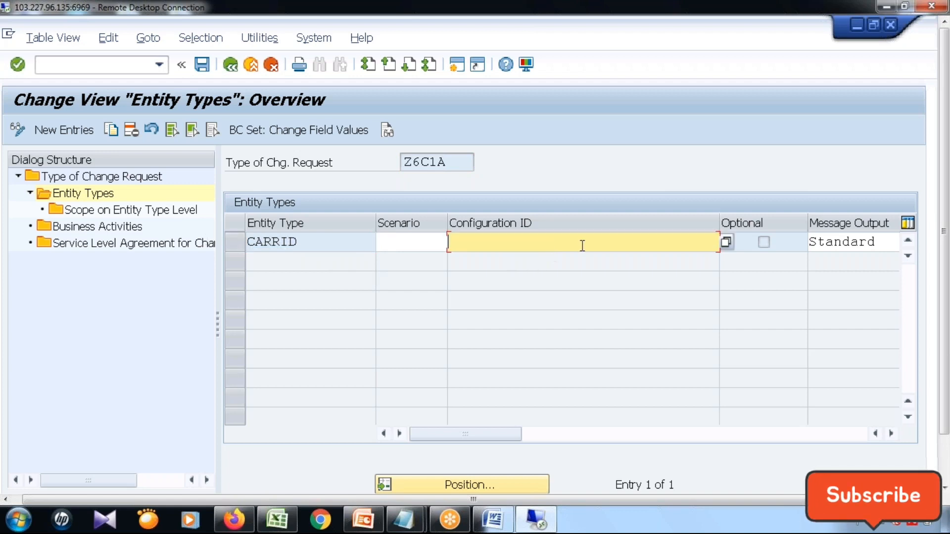
click(725, 242)
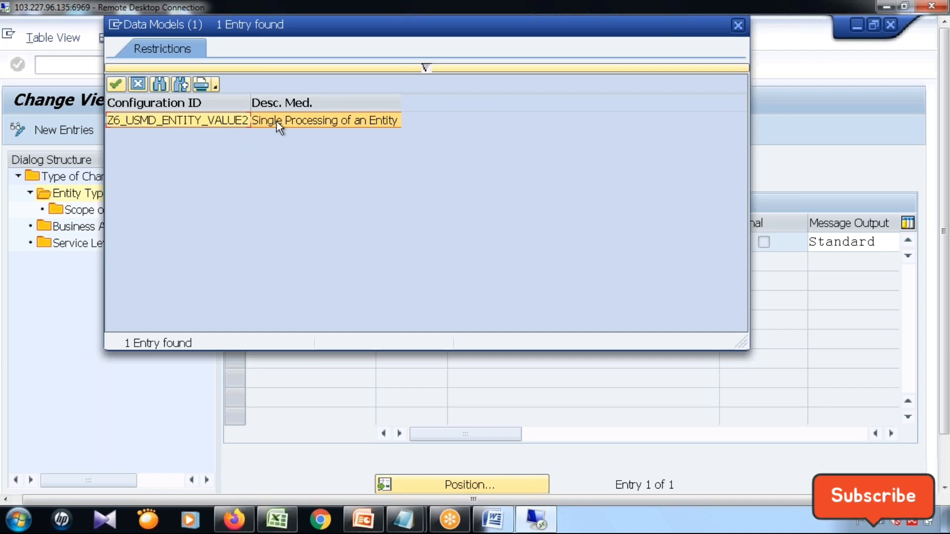
click(116, 84)
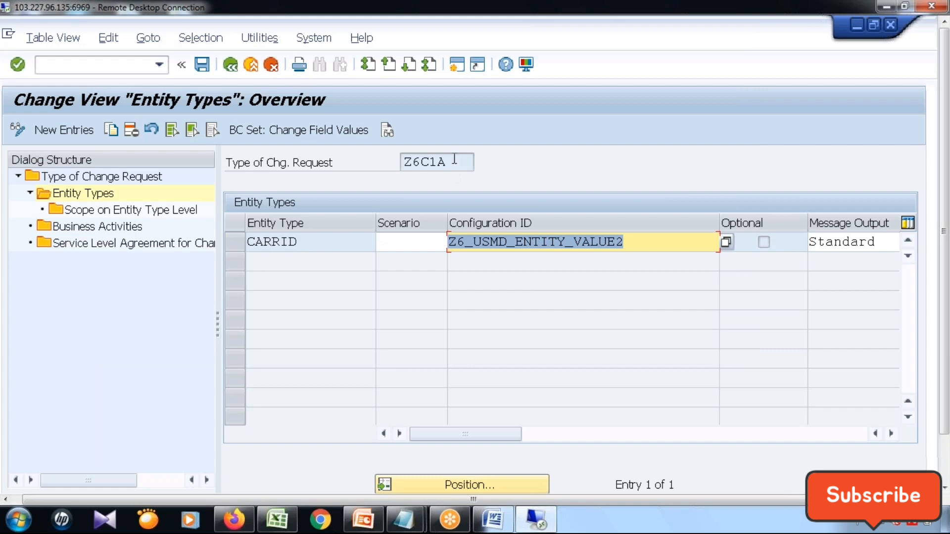
drag(455, 159, 380, 156)
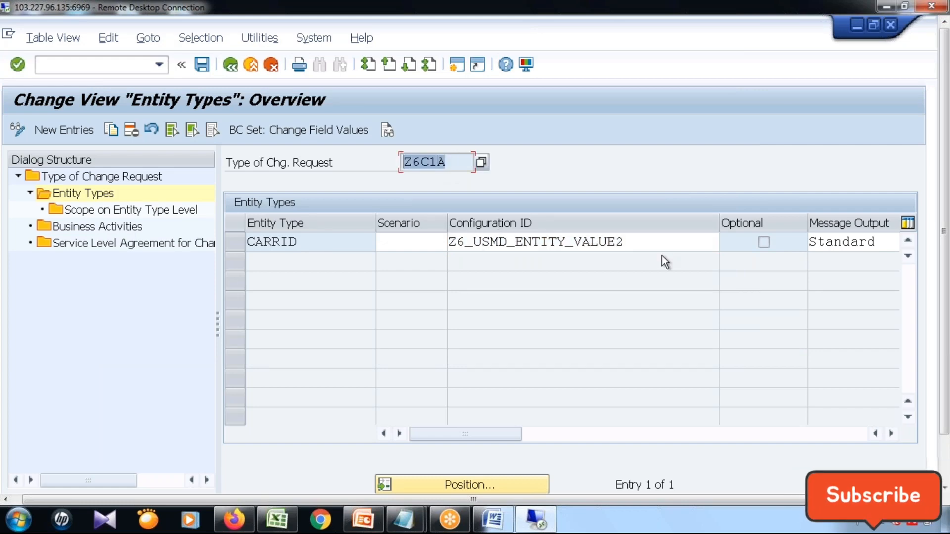
drag(651, 244, 414, 227)
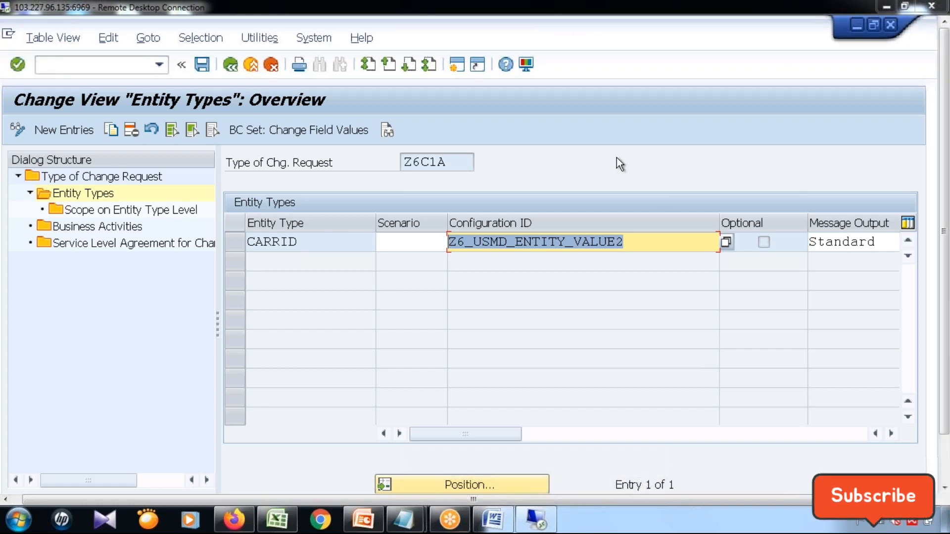
Save the entity type assignment, accept the workflow warnings, and record the change in customizing request WTYK900254.
click(200, 65)
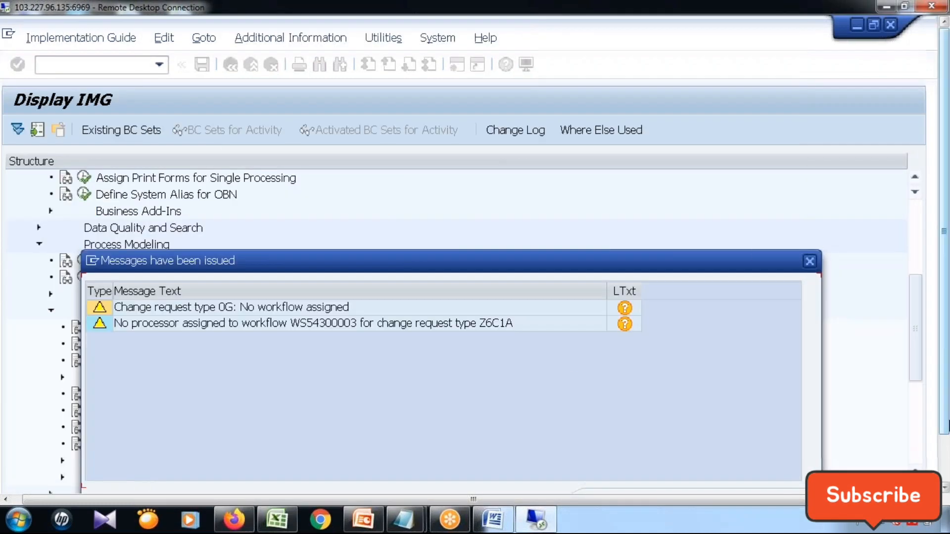
click(944, 464)
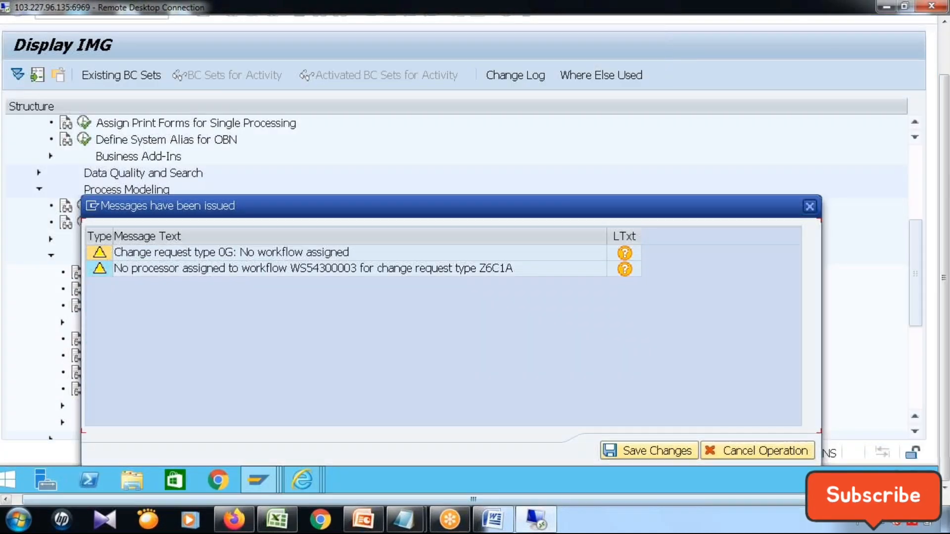
click(664, 452)
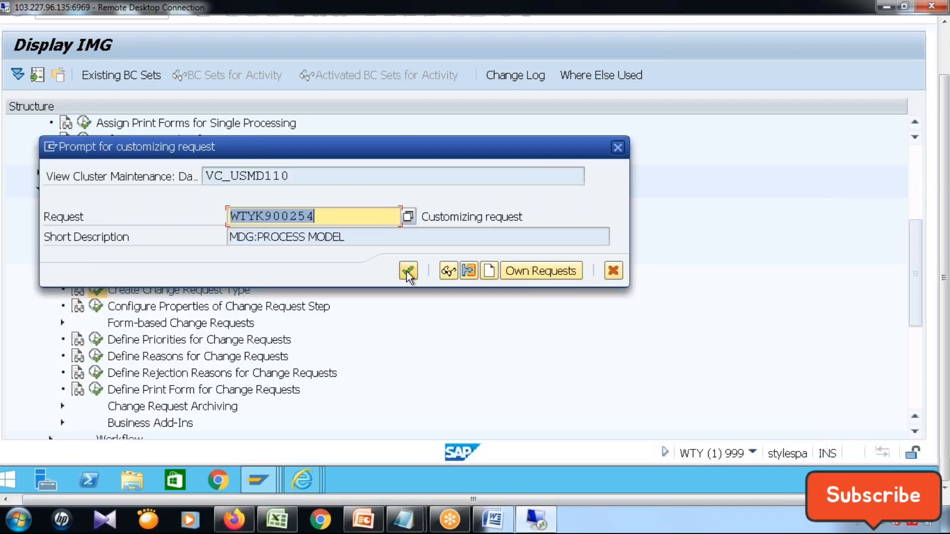
click(407, 271)
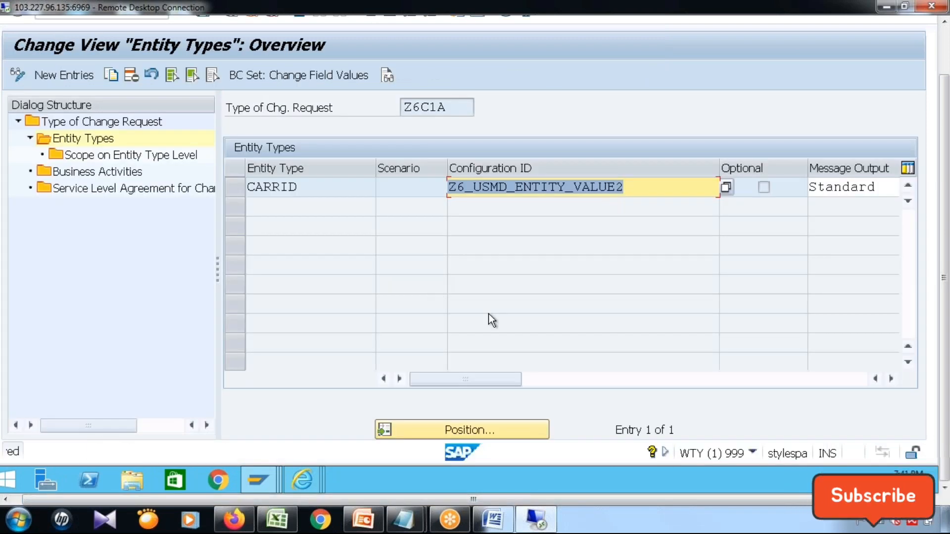
click(944, 48)
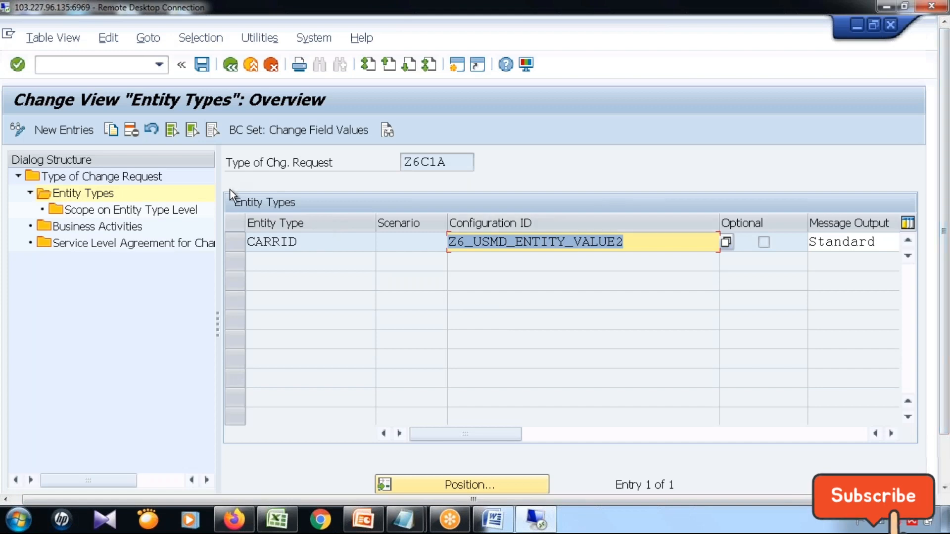
Leave the change request type maintenance and return to the IMG structure.
drag(458, 159, 340, 159)
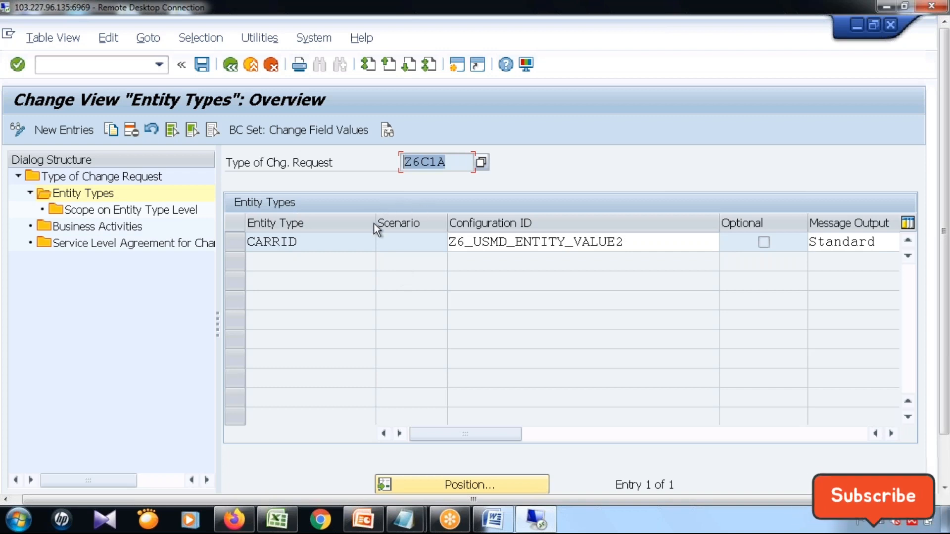
click(229, 72)
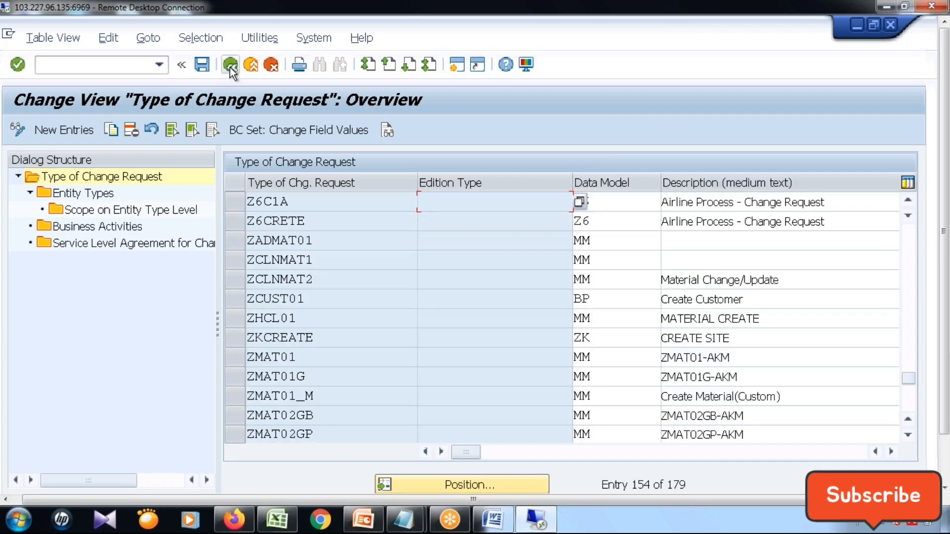
click(230, 67)
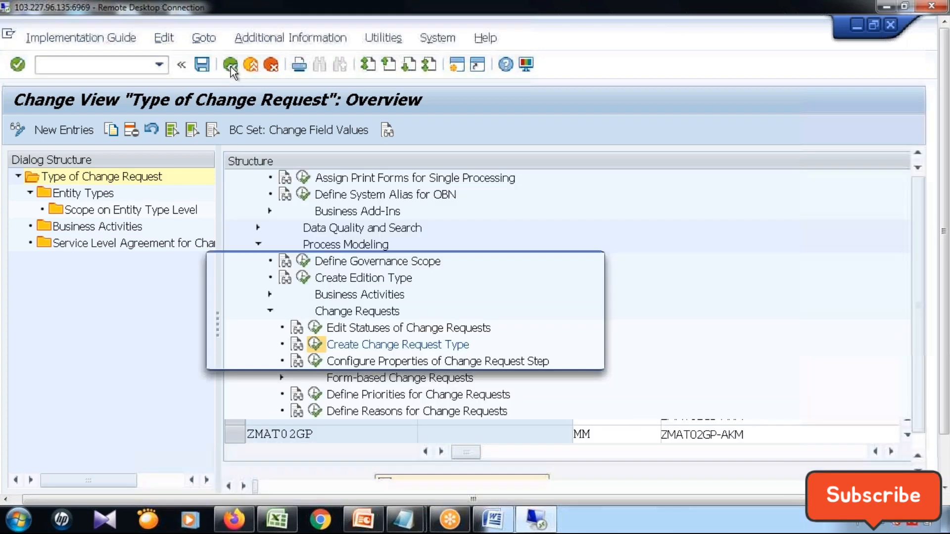
click(337, 356)
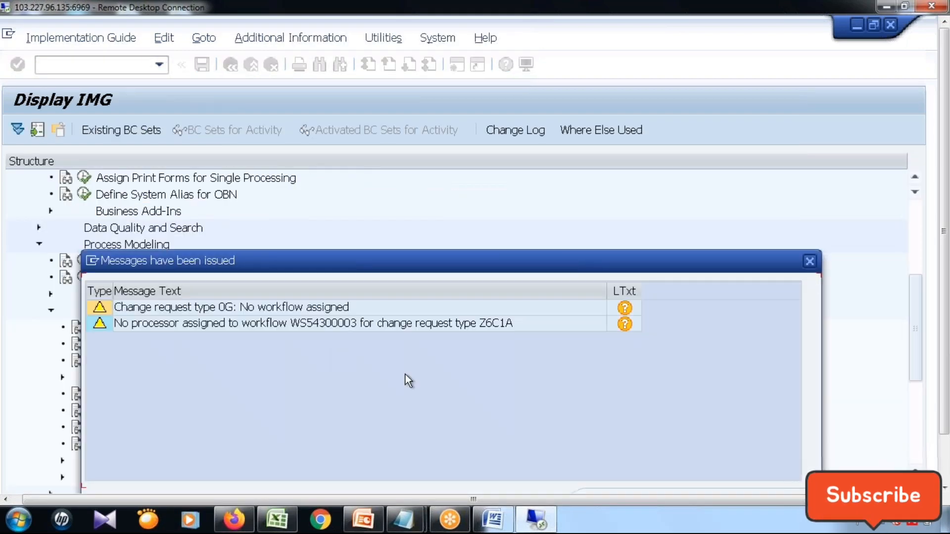
key(Return)
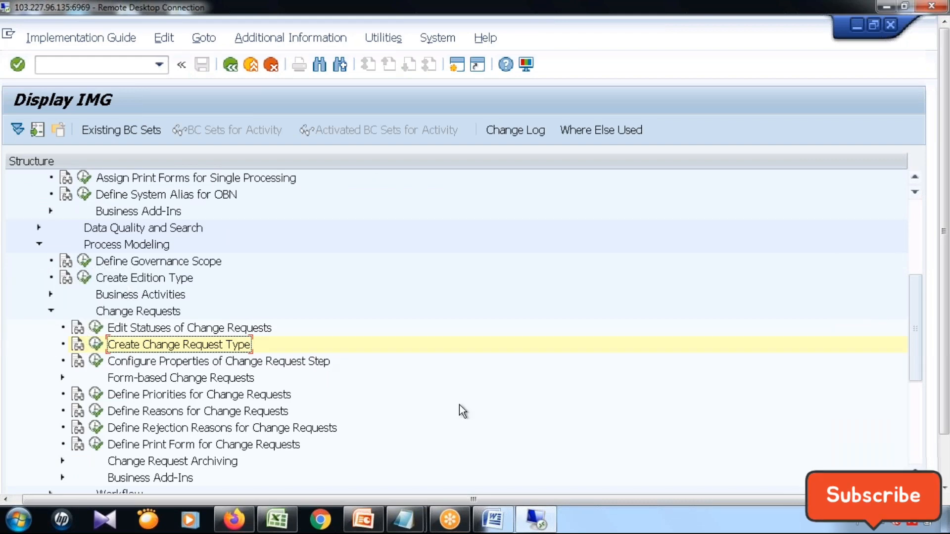
Start role maintenance with transaction code /npfcg.
scroll(437, 387, down, 2)
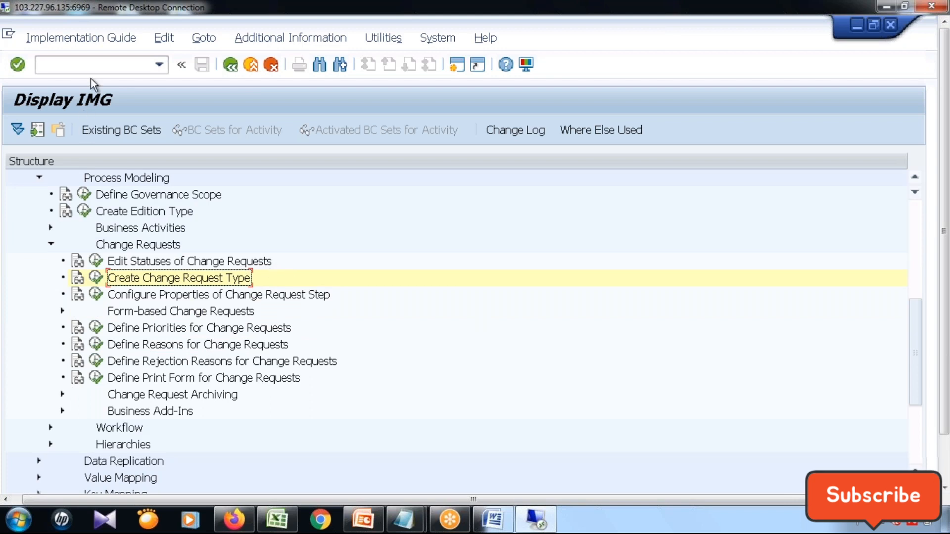
click(100, 67)
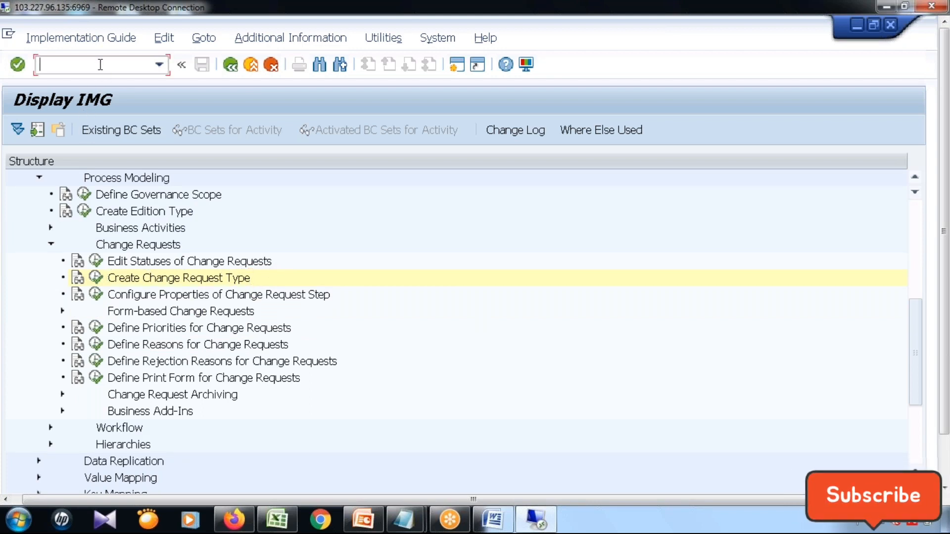
text(/npfcg)
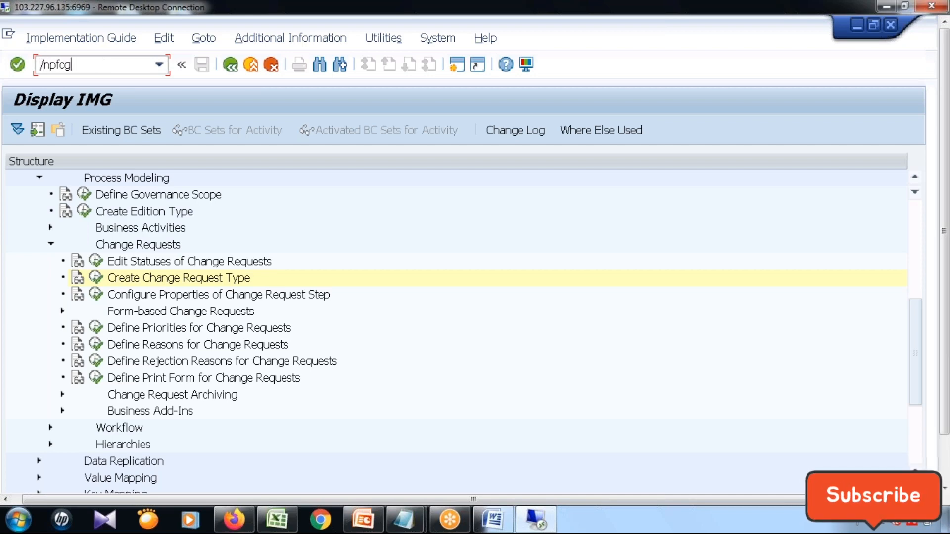
key(Return)
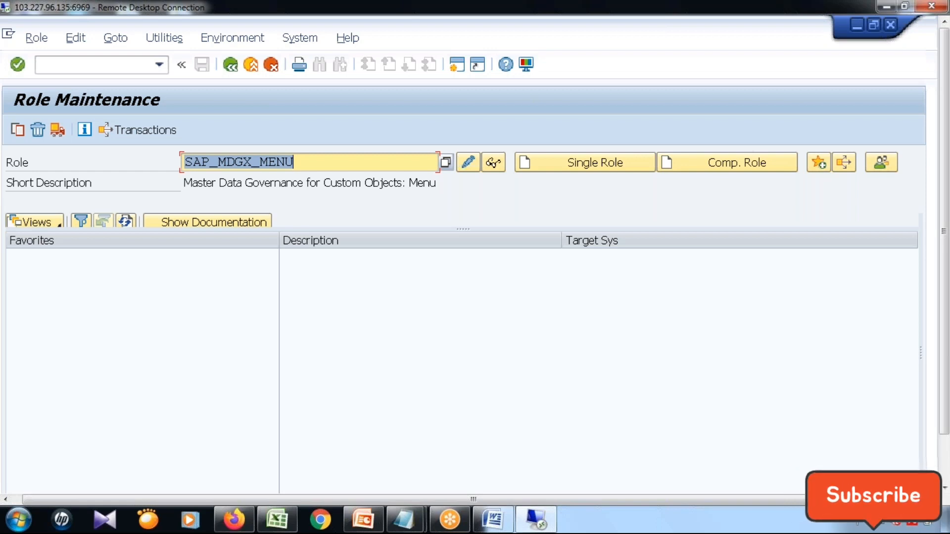
Display role SAP_MDGX_MENU and show its role menu.
click(322, 162)
drag(318, 162, 183, 163)
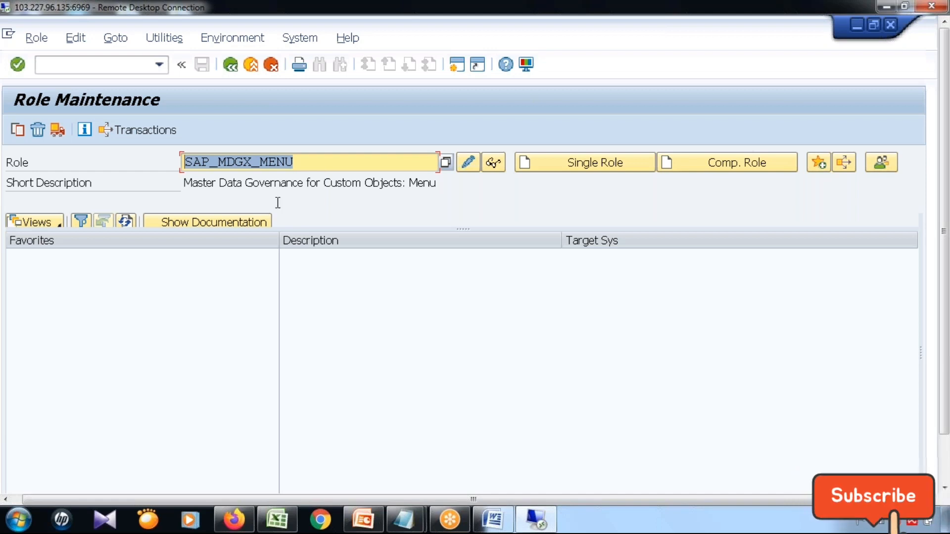
click(300, 162)
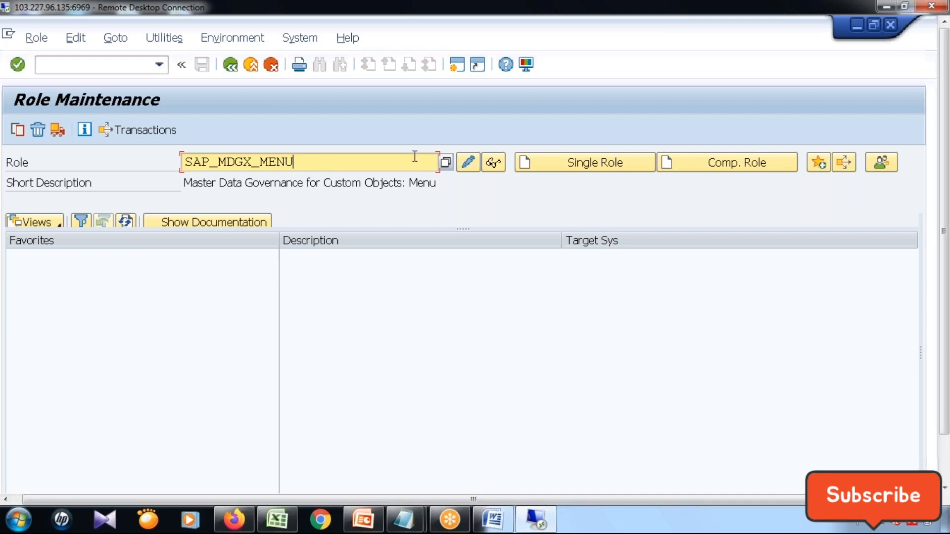
click(492, 160)
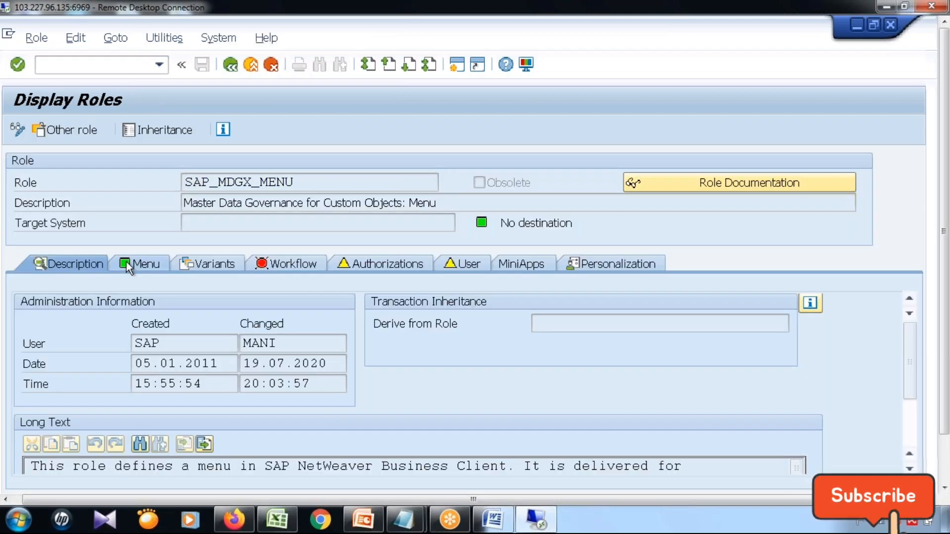
click(126, 262)
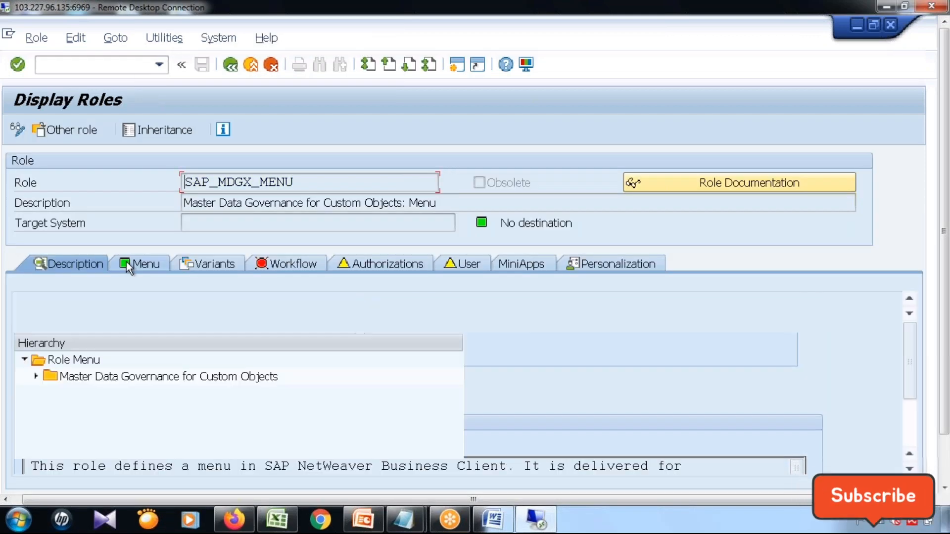
Expand Master Data Governance for Custom Objects and its Change Requests folder in the role menu to examine the entries.
click(78, 379)
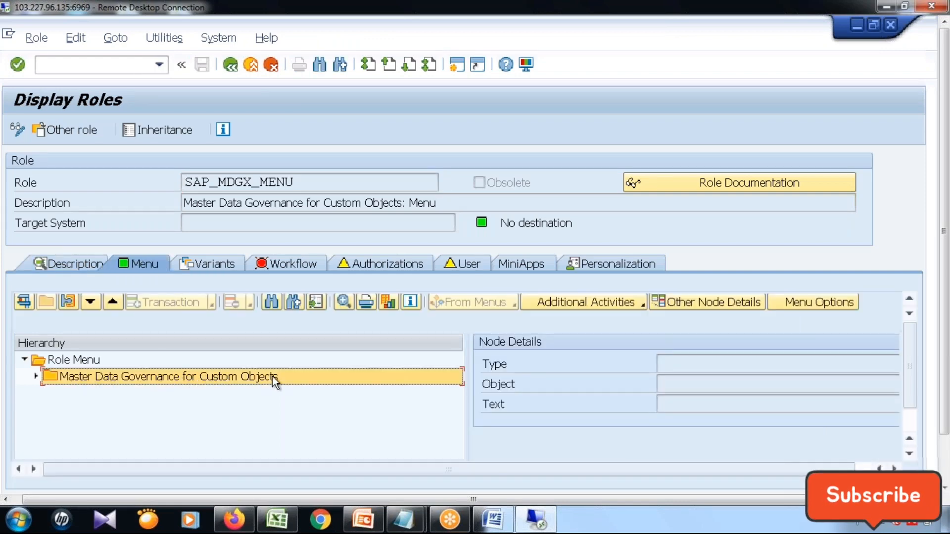
click(35, 377)
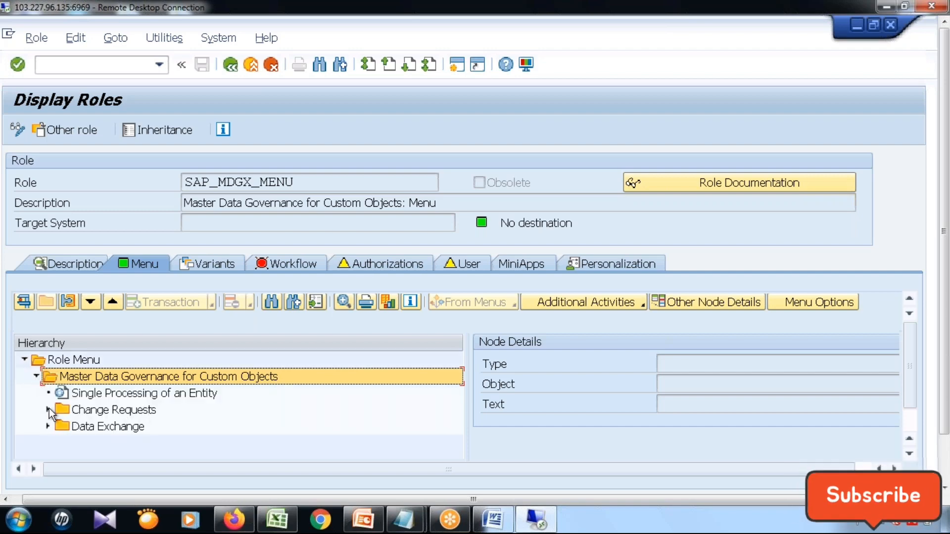
click(48, 409)
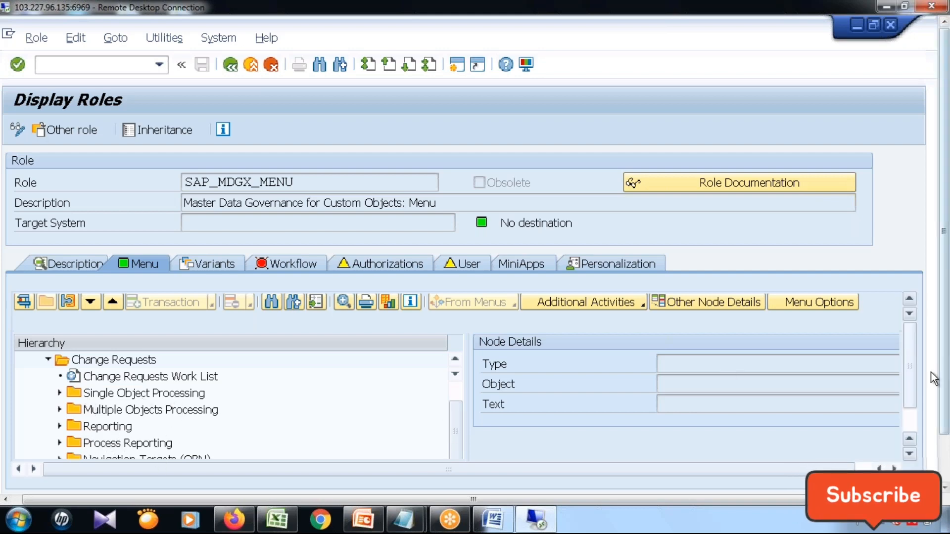
scroll(909, 390, down, 2)
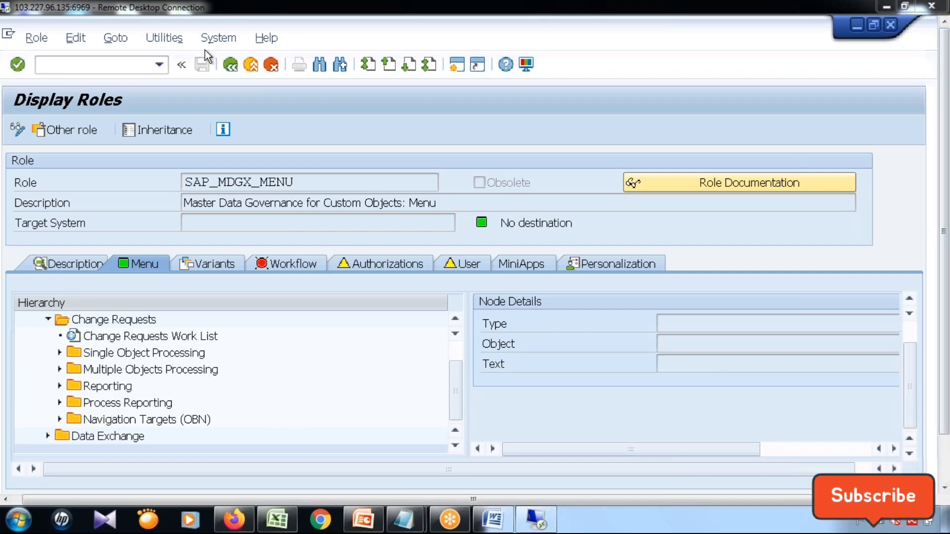
Return to role maintenance and copy all of role SAP_MDGX_MENU to a new role named Z6_SAP_MDGX_MENU.
click(229, 65)
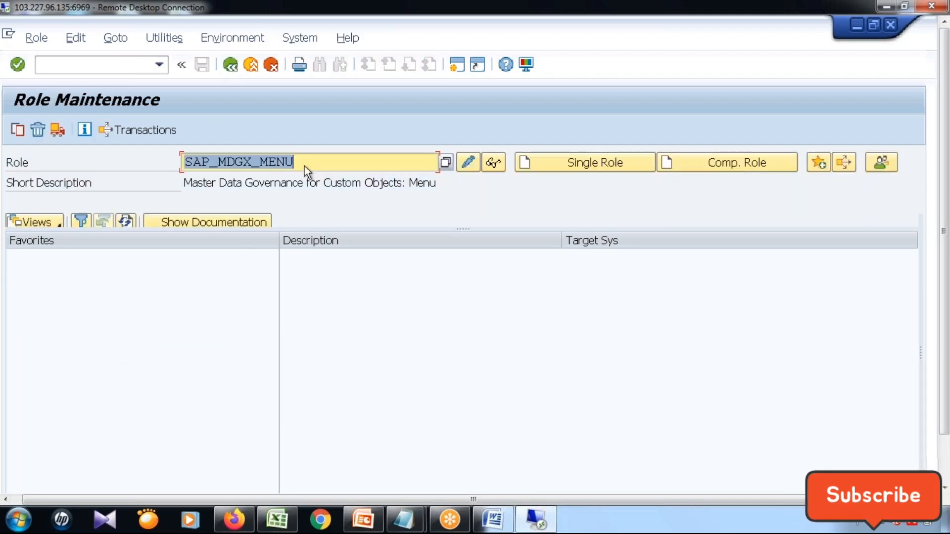
click(23, 137)
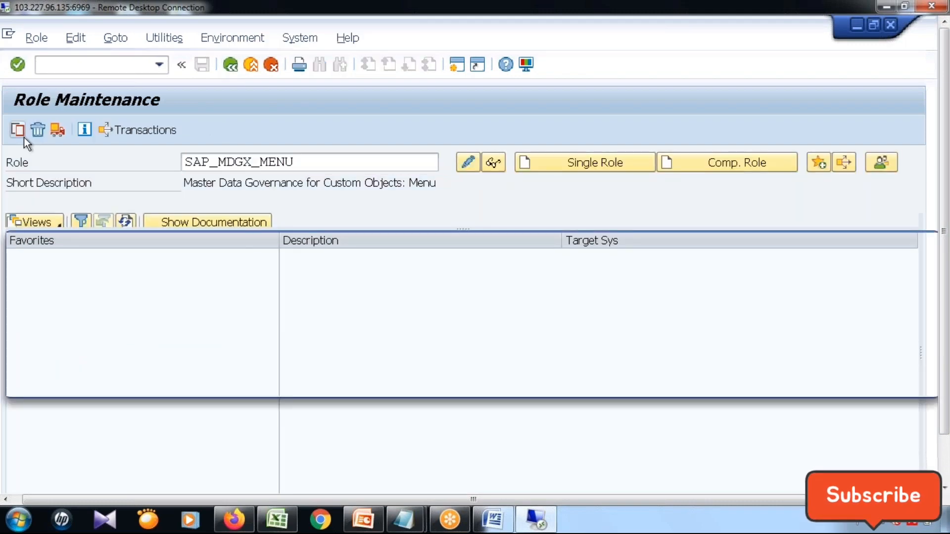
text(Z)
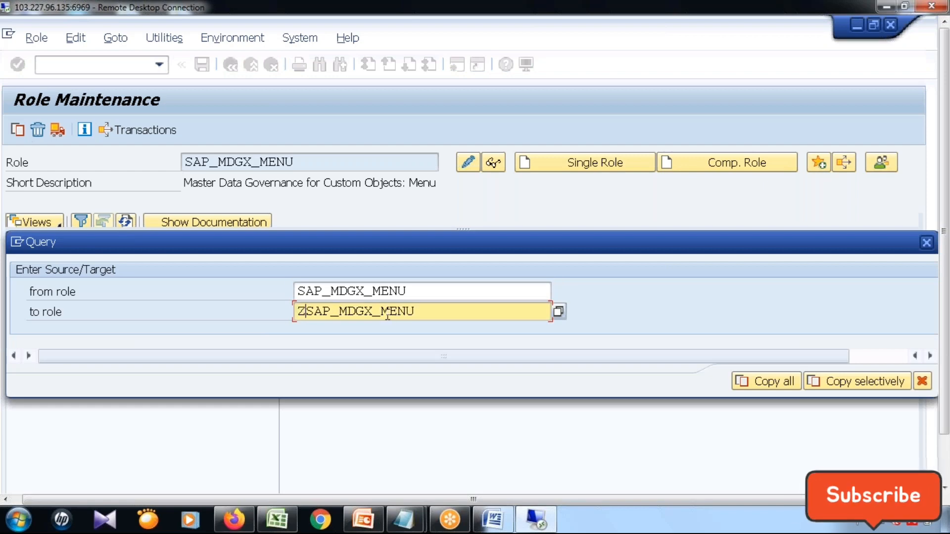
text(6_)
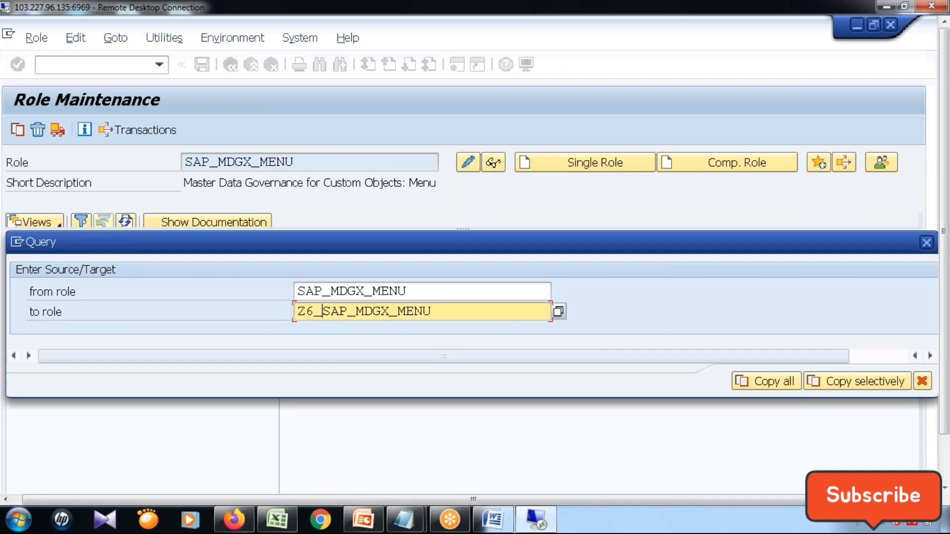
click(758, 384)
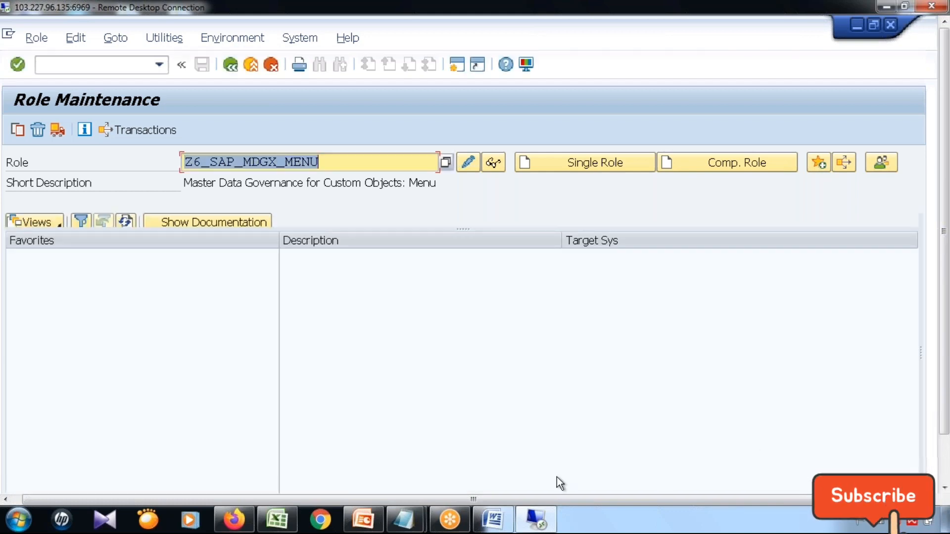
Display the menu of role Z6_SAP_MDGX_MENU, expand Master Data Governance for Custom Objects and select its expanded Change Requests folder.
click(494, 162)
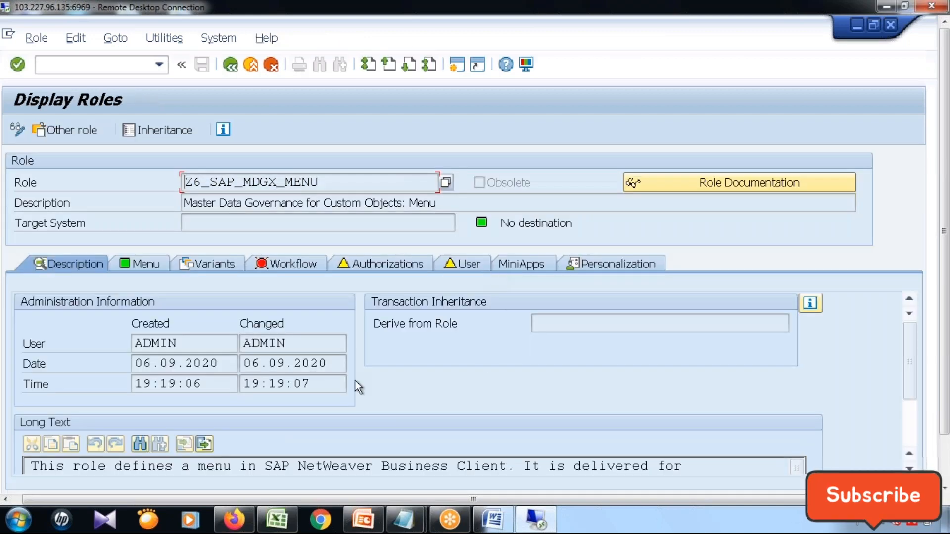
click(153, 266)
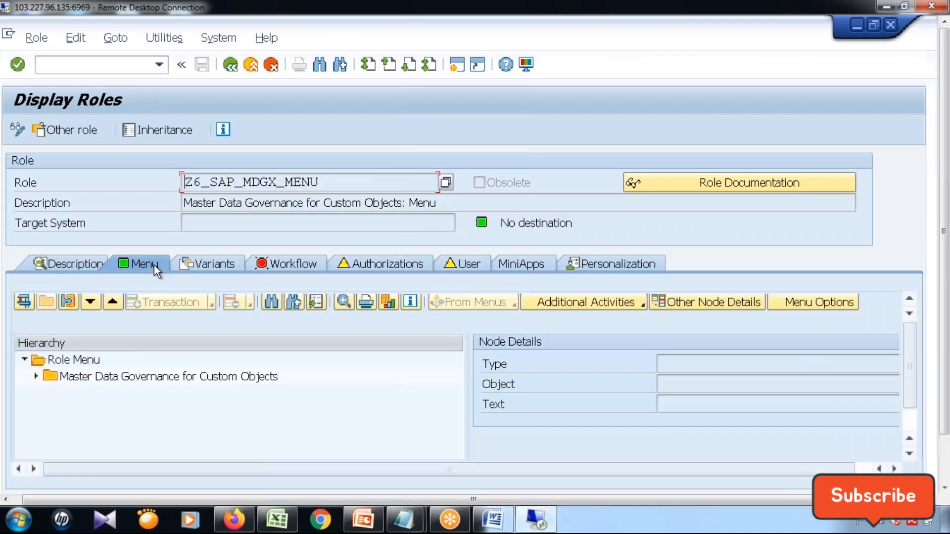
click(35, 377)
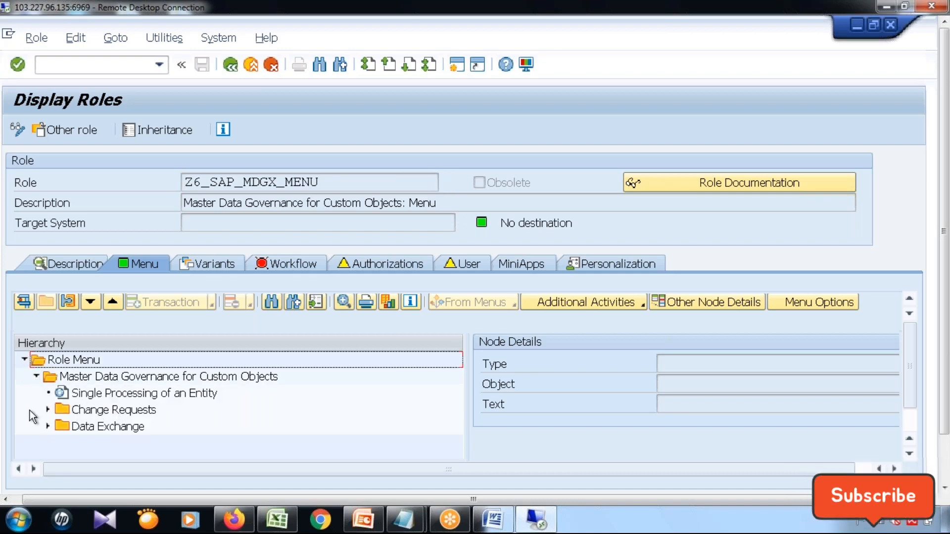
click(45, 411)
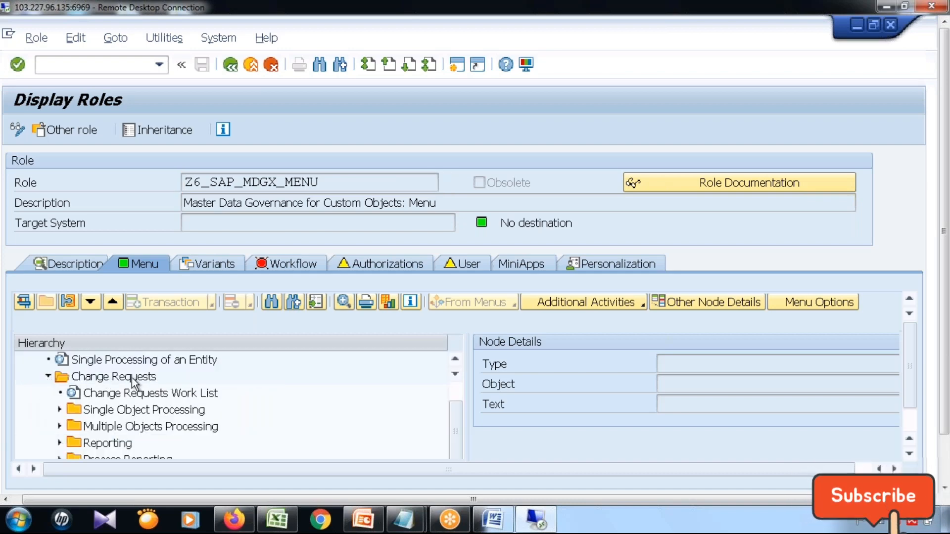
click(134, 378)
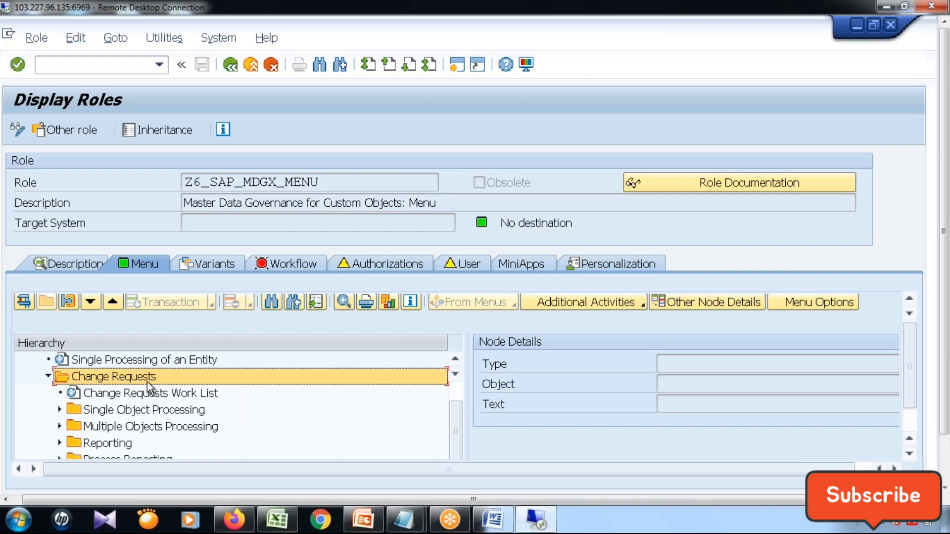
Change the role to edit mode and start adding a Web Dynpro application with the name USMD_ENTITY_VALUE2.
click(17, 130)
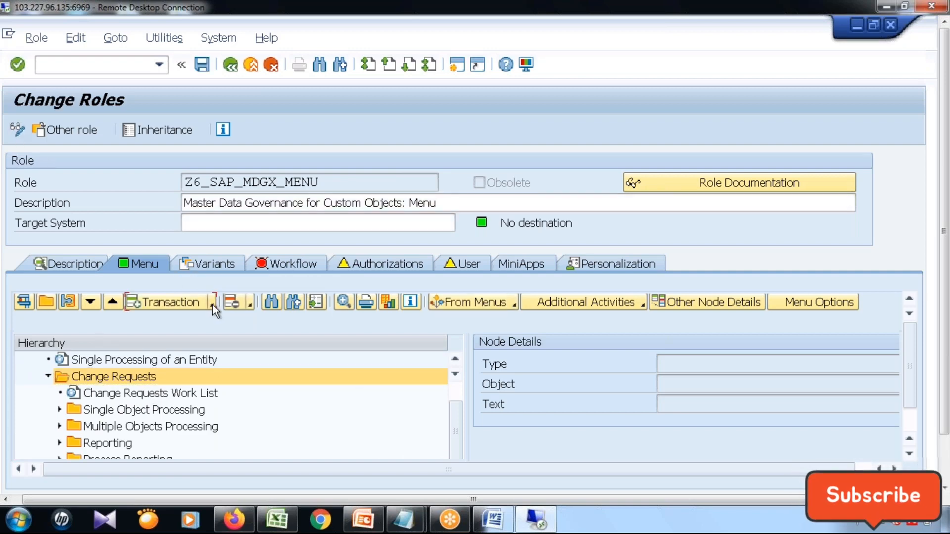
click(212, 303)
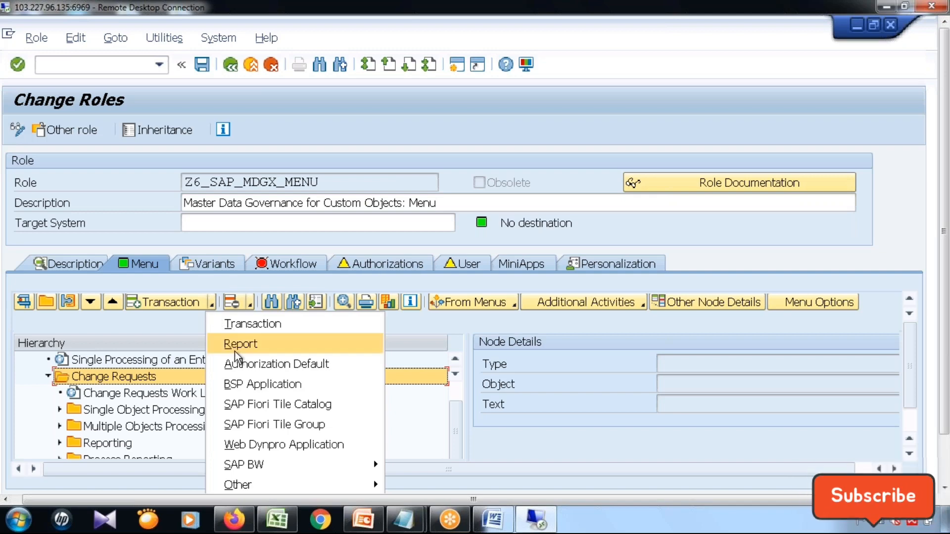
click(303, 443)
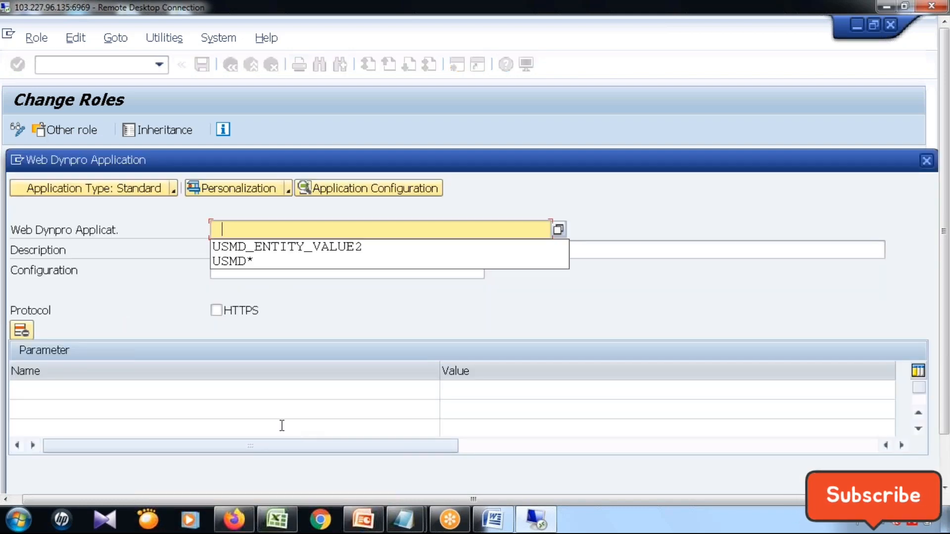
click(340, 248)
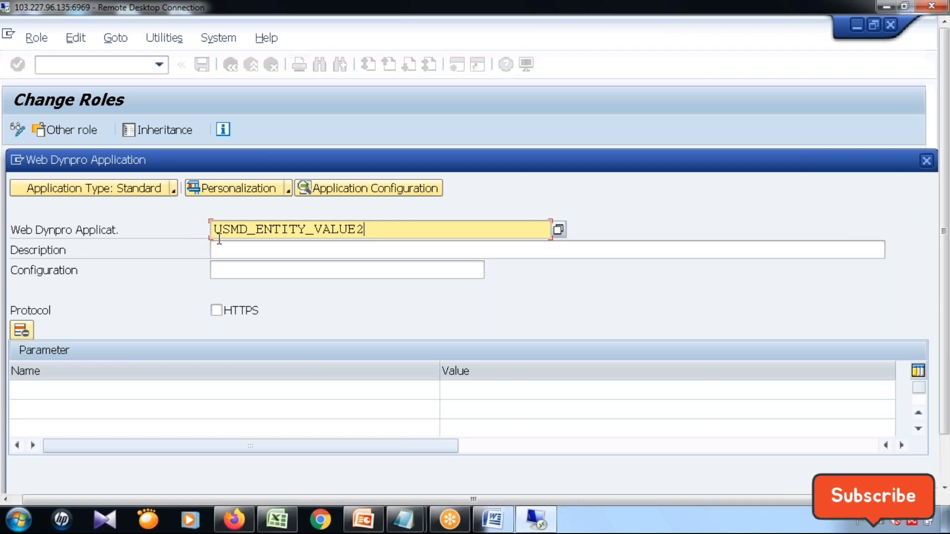
Switch to the other SAP session and start transaction /nmdgimg there.
click(945, 464)
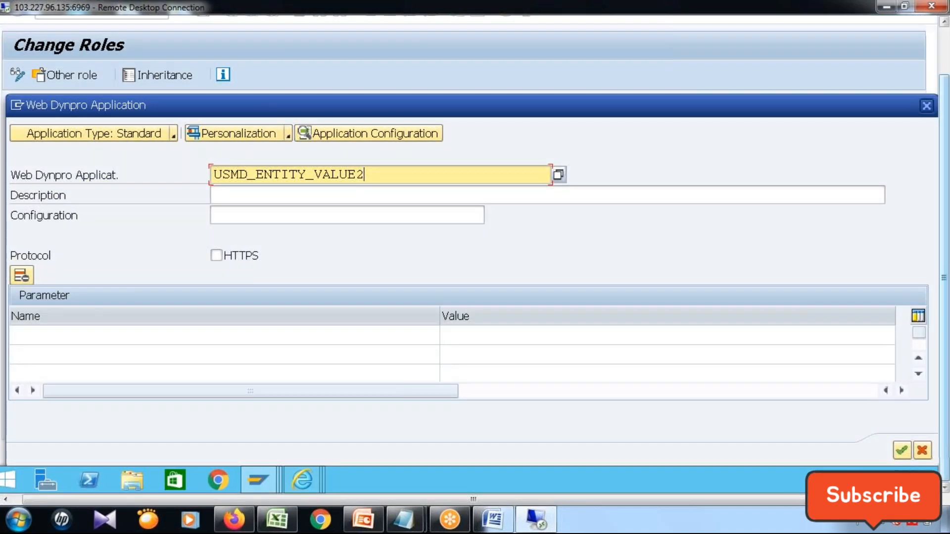
click(258, 480)
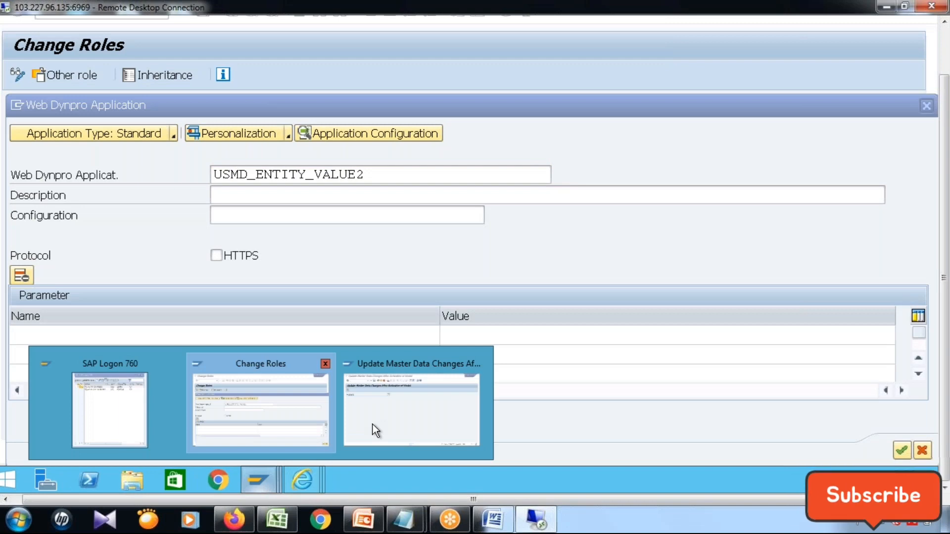
mouse_move(373, 425)
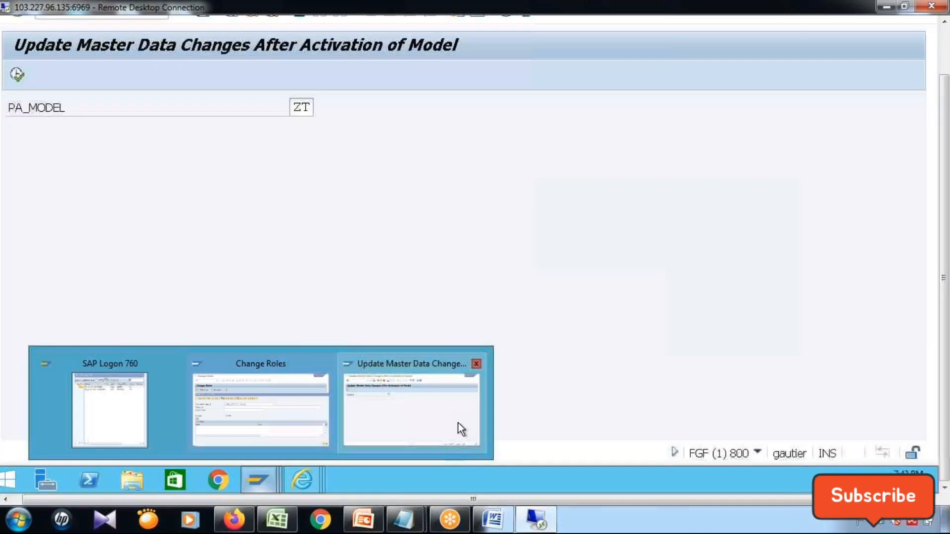
click(271, 422)
click(269, 482)
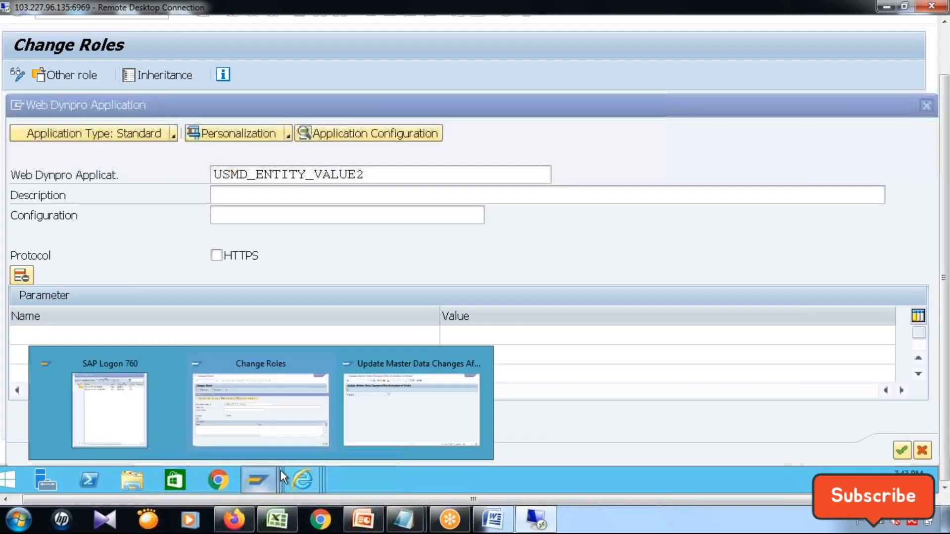
click(433, 425)
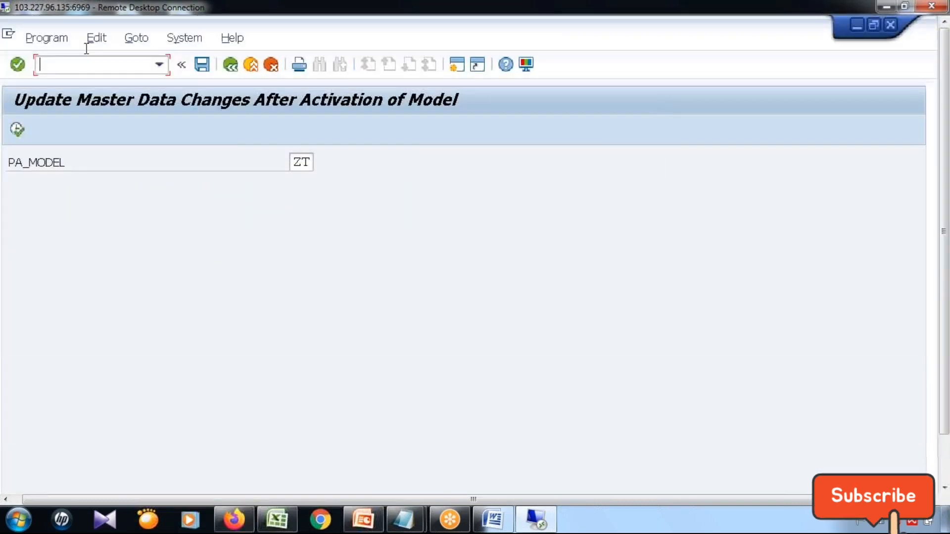
text(/)
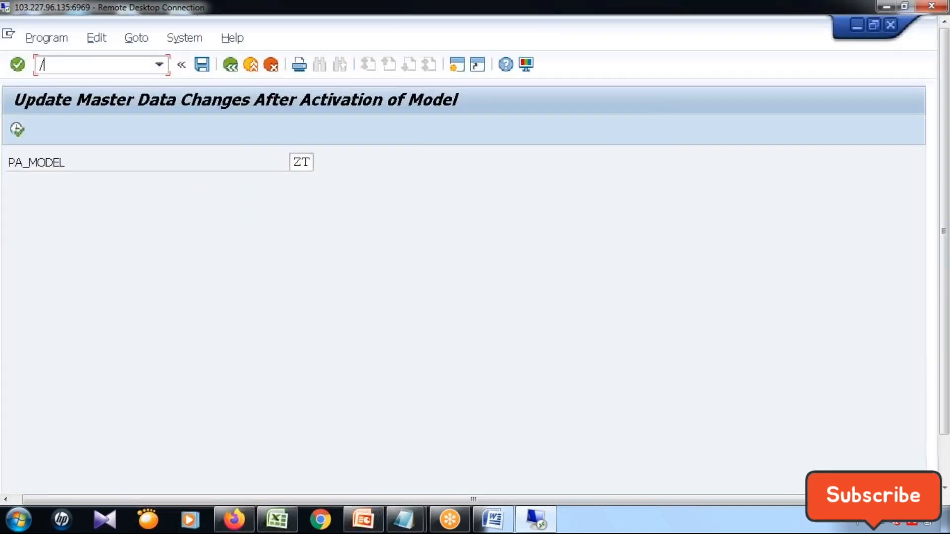
text(nmdg)
key(Return)
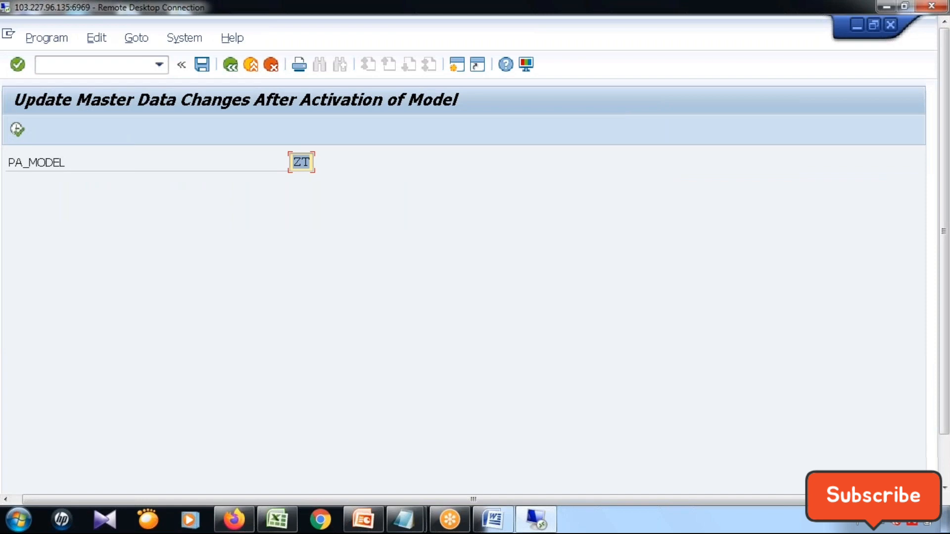
click(98, 67)
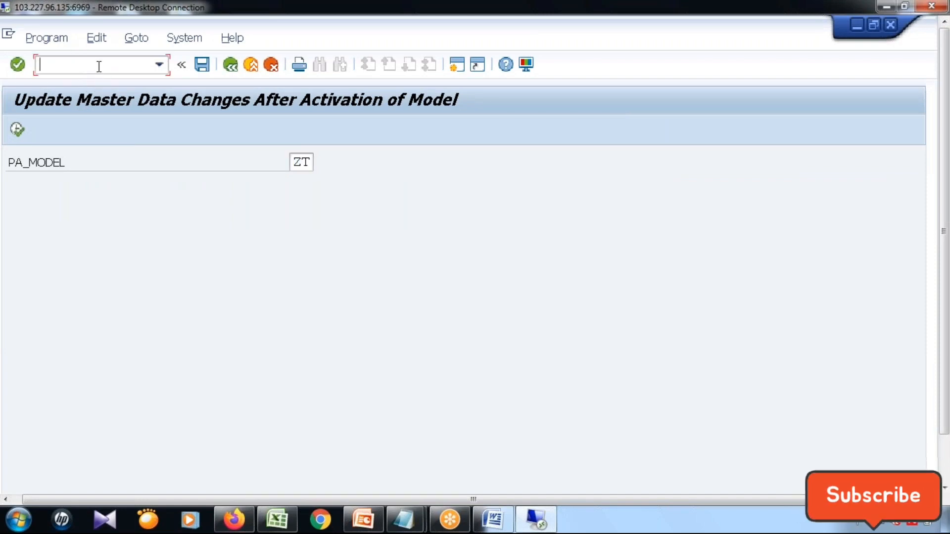
text(/nmdgimg)
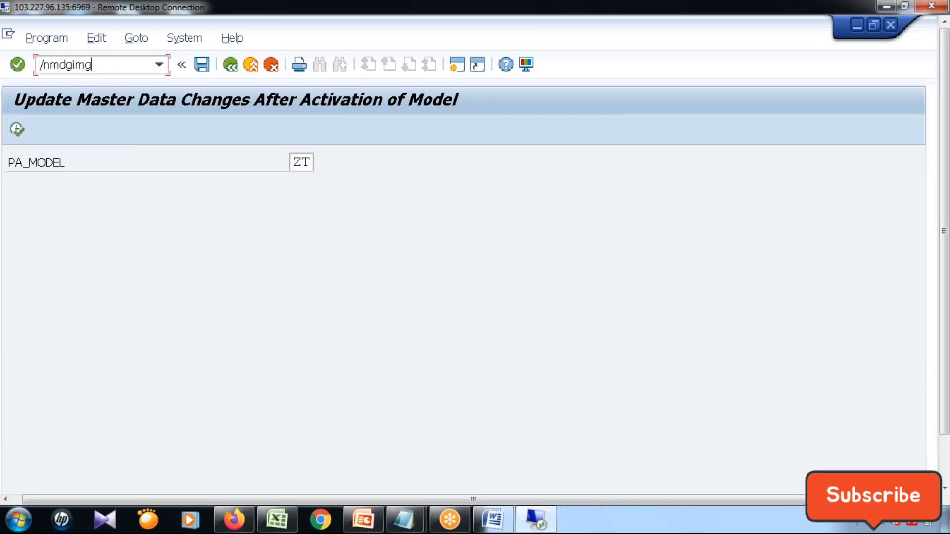
key(Return)
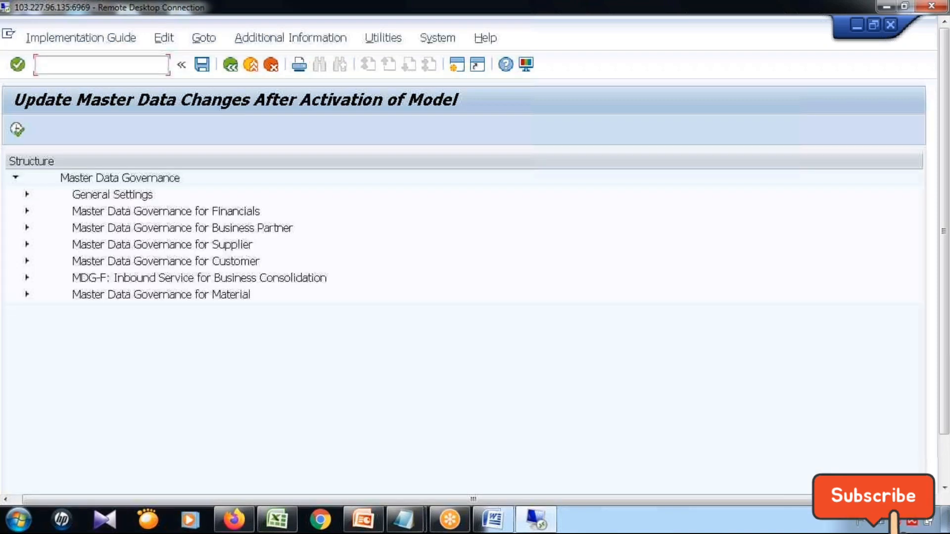
Open Manage UI Configurations under General Settings, UI Modeling, examine the USMD_ENTITY_VALUE2 entry and return to the role's Web Dynpro application dialog.
click(28, 195)
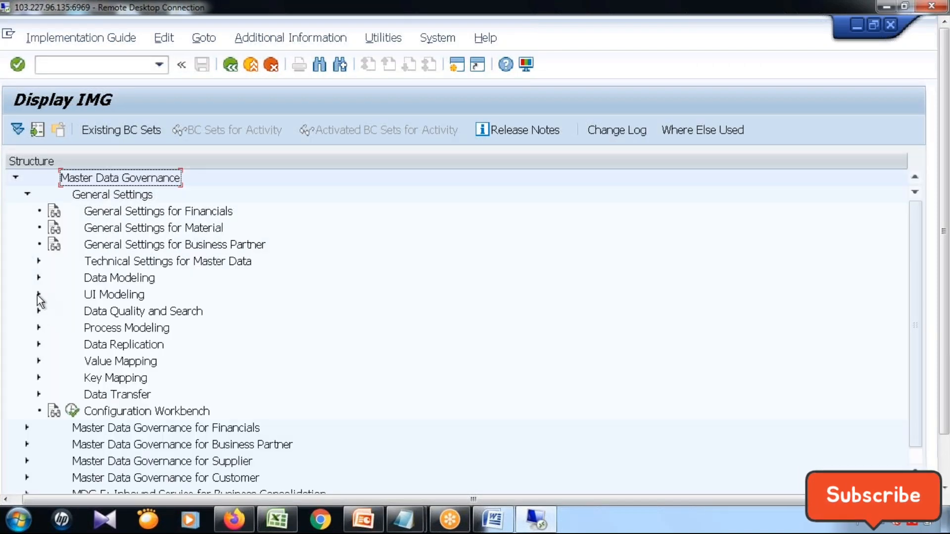
click(38, 296)
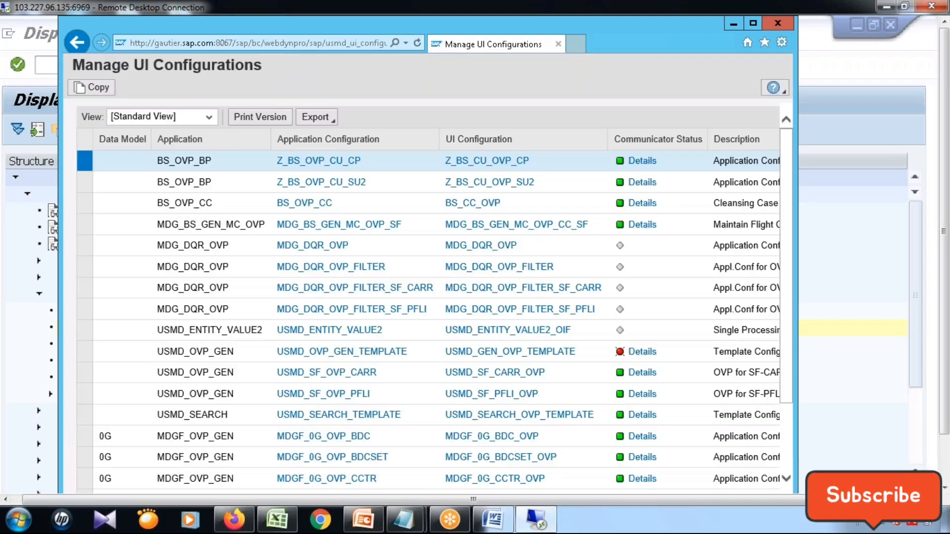
click(753, 24)
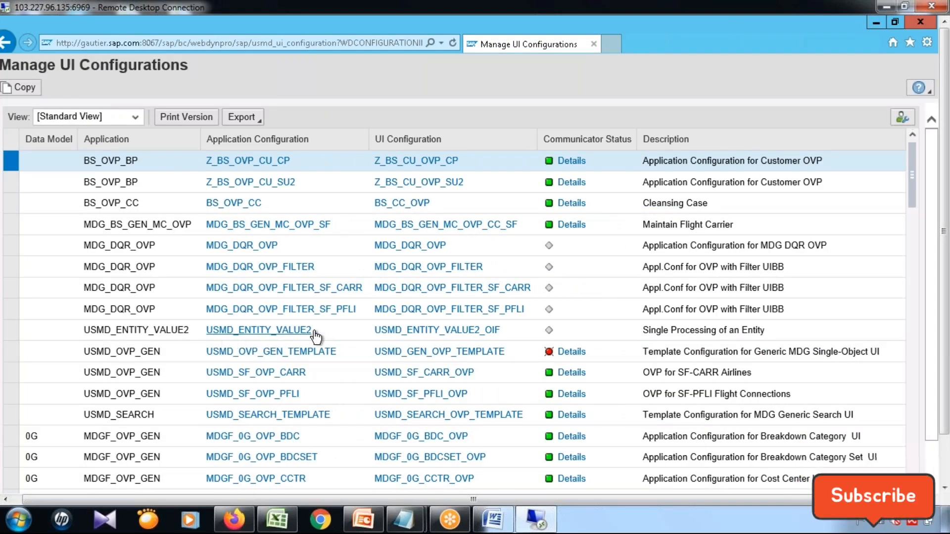
click(875, 28)
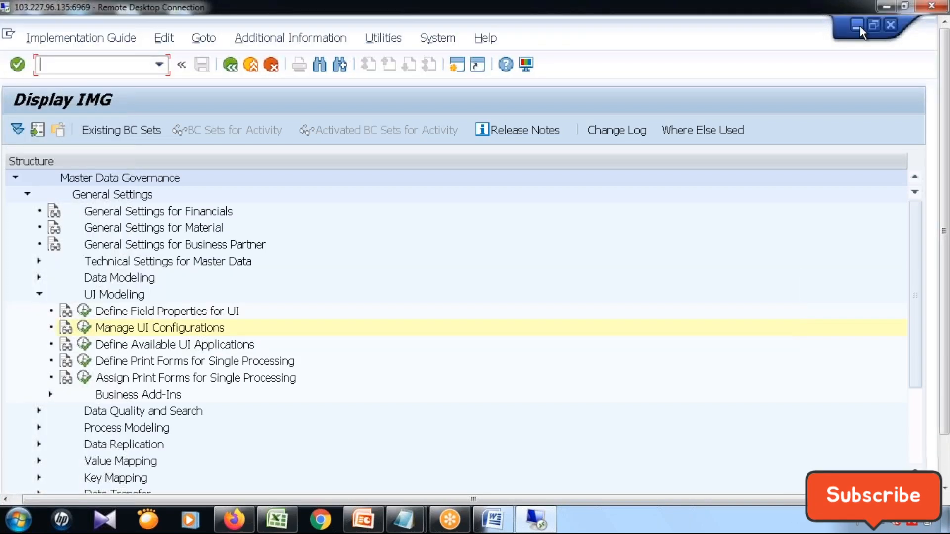
click(860, 25)
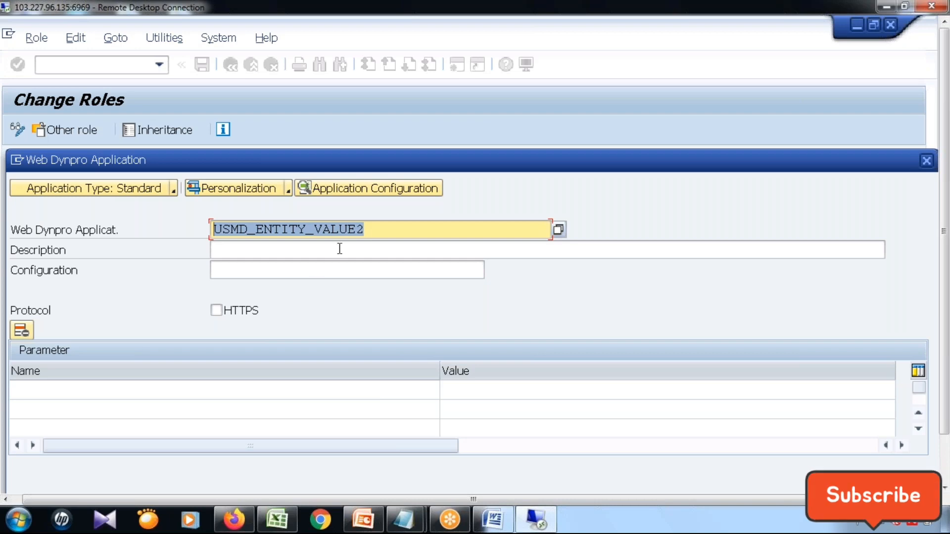
Describe the USMD_ENTITY_VALUE2 application entry as Airline Process.
click(303, 259)
click(386, 229)
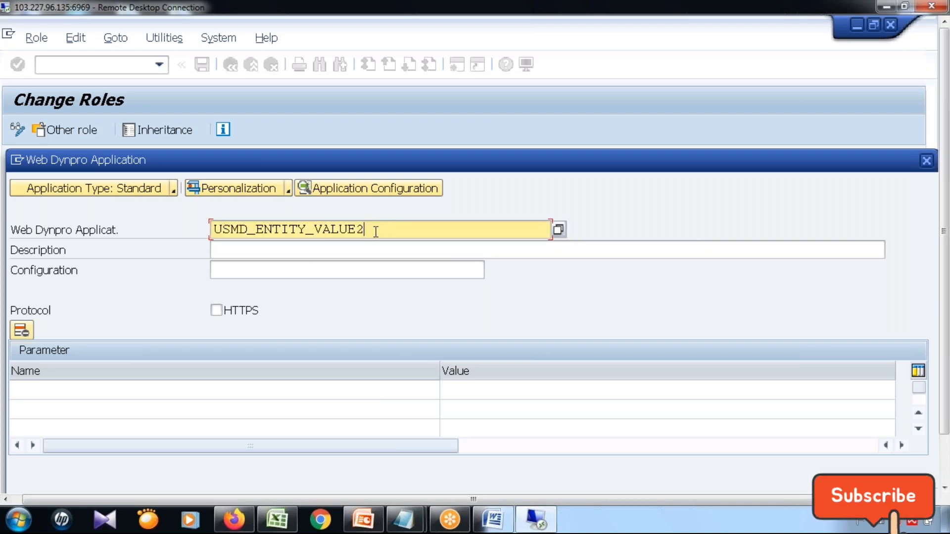
drag(376, 229, 192, 217)
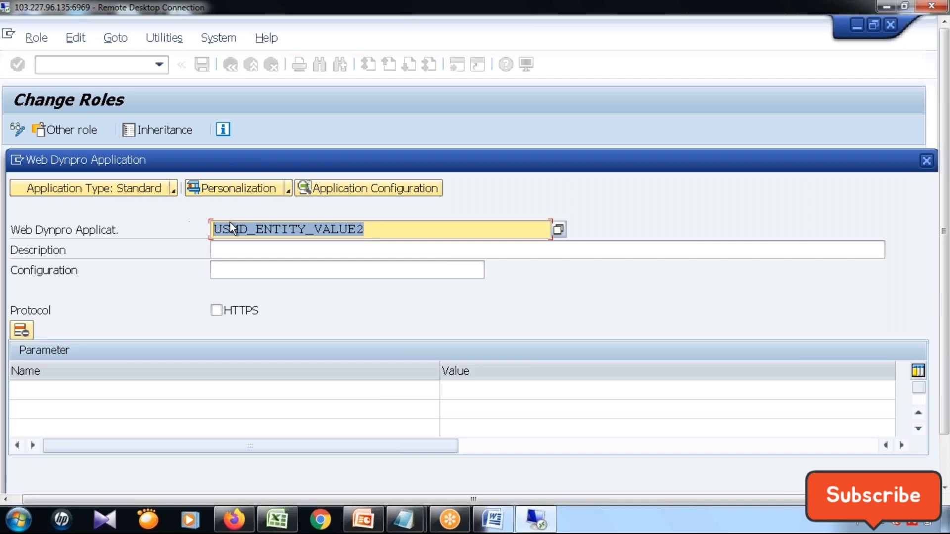
drag(390, 229, 168, 221)
click(269, 250)
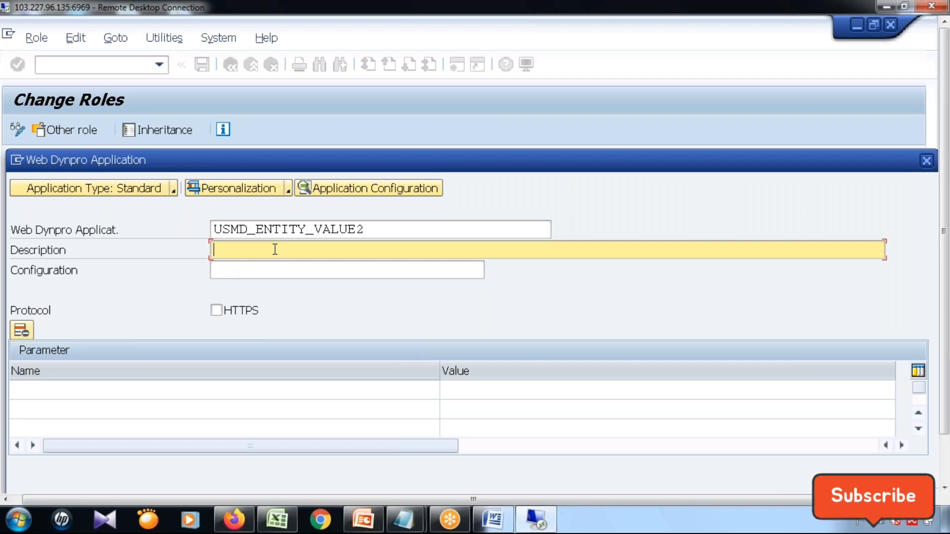
text(Airline P)
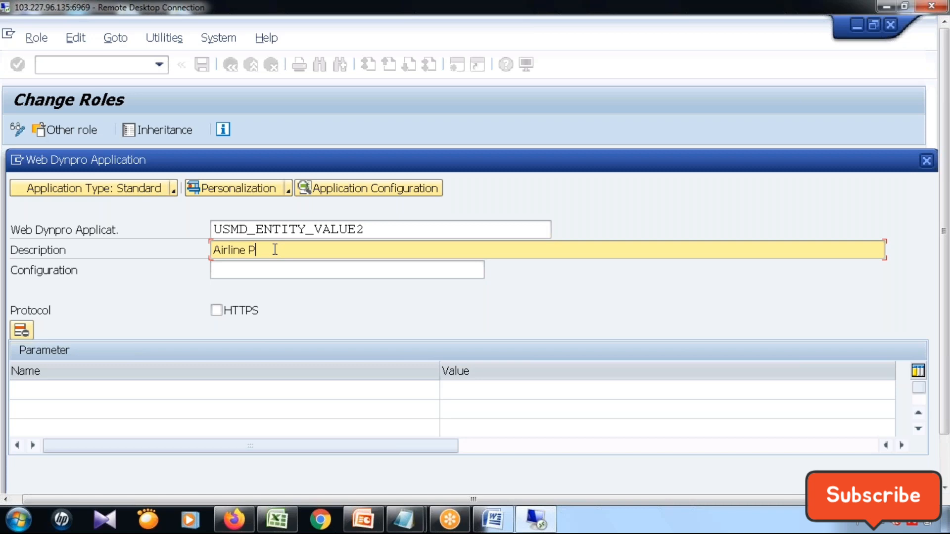
text(rocess)
click(377, 272)
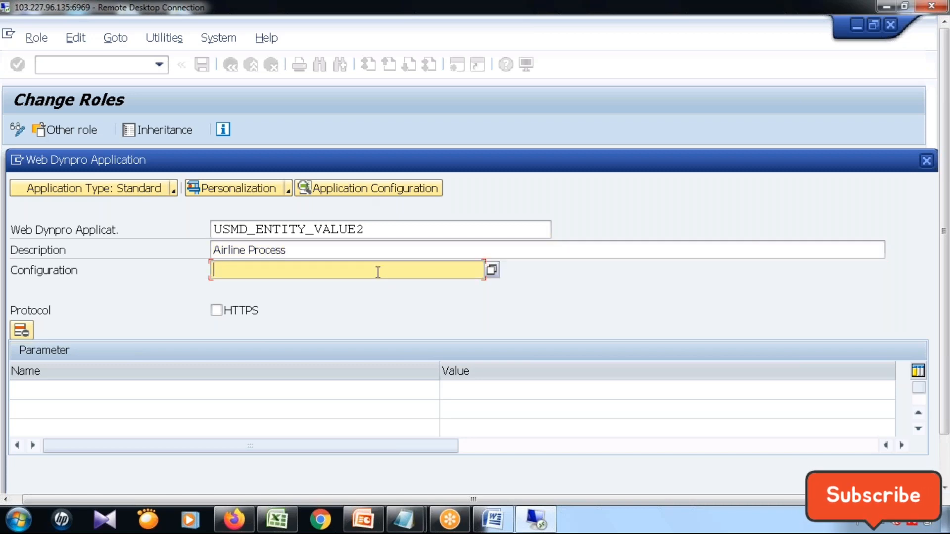
Find the available parameter matching IS_*, add IS_CREQ_MODE as the first parameter and set its value to X.
click(197, 394)
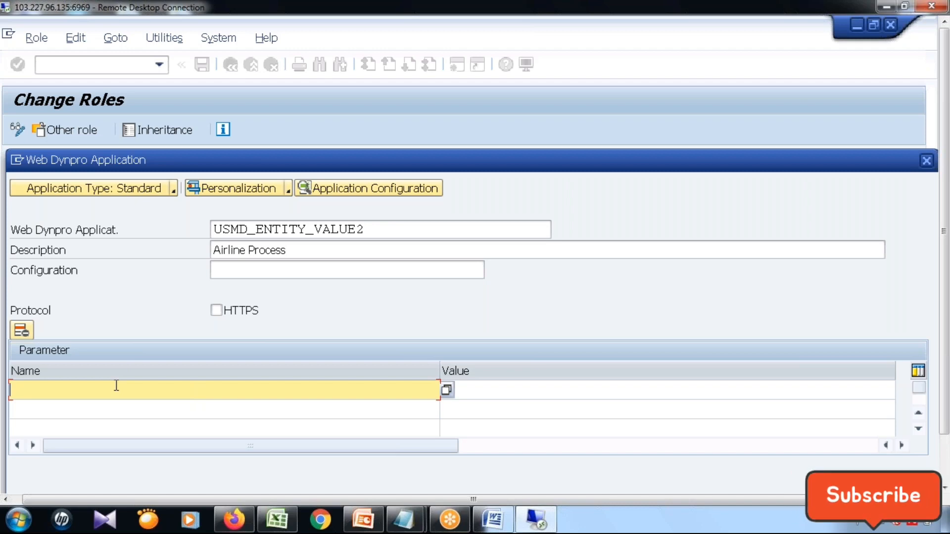
text(IS)
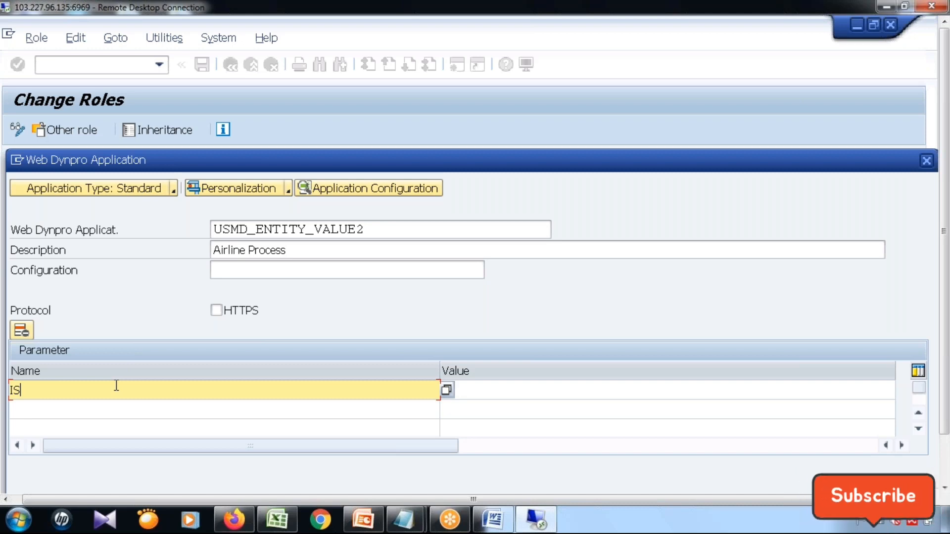
text(_*)
click(447, 390)
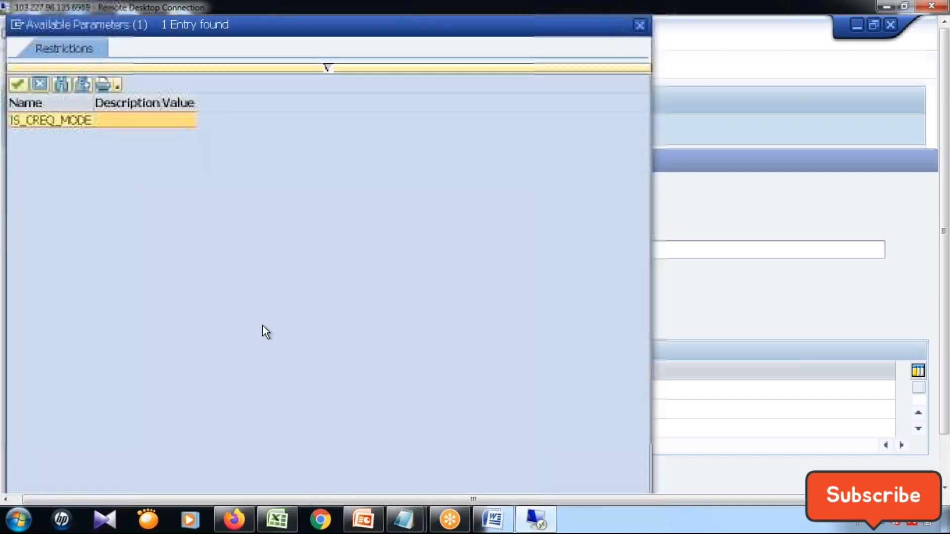
key(Return)
click(495, 391)
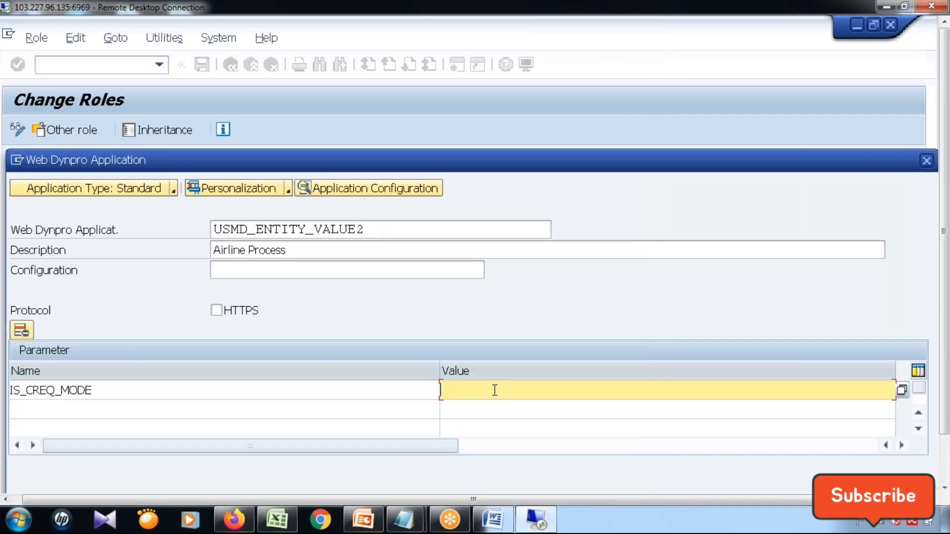
text(X)
Add PROCESS as the second parameter from the available parameters, leave its value empty, and confirm the Airline Process Web Dynpro application.
click(416, 411)
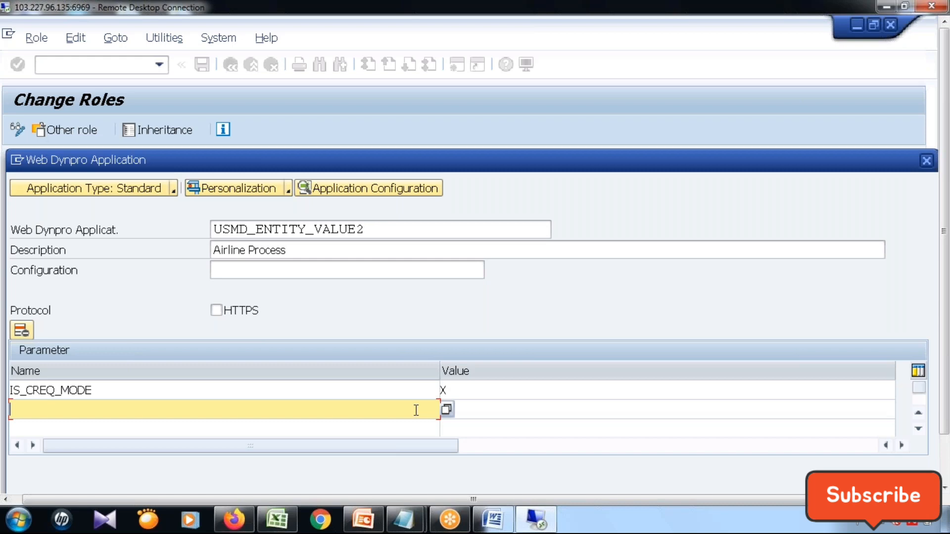
click(447, 410)
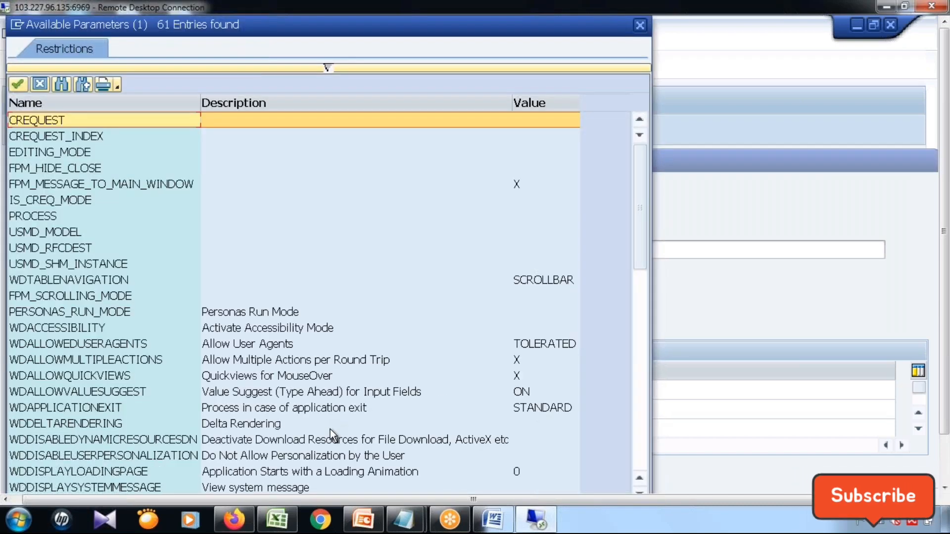
double_click(31, 219)
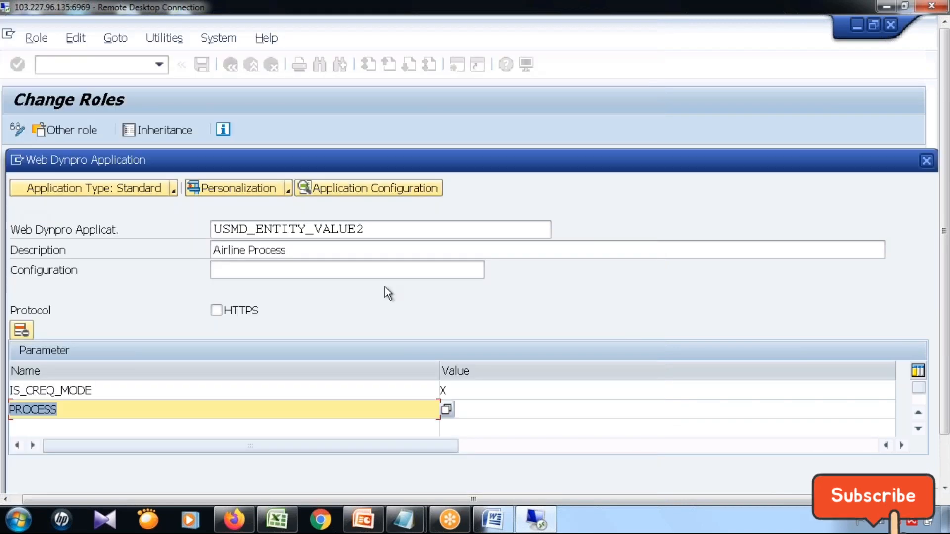
click(767, 415)
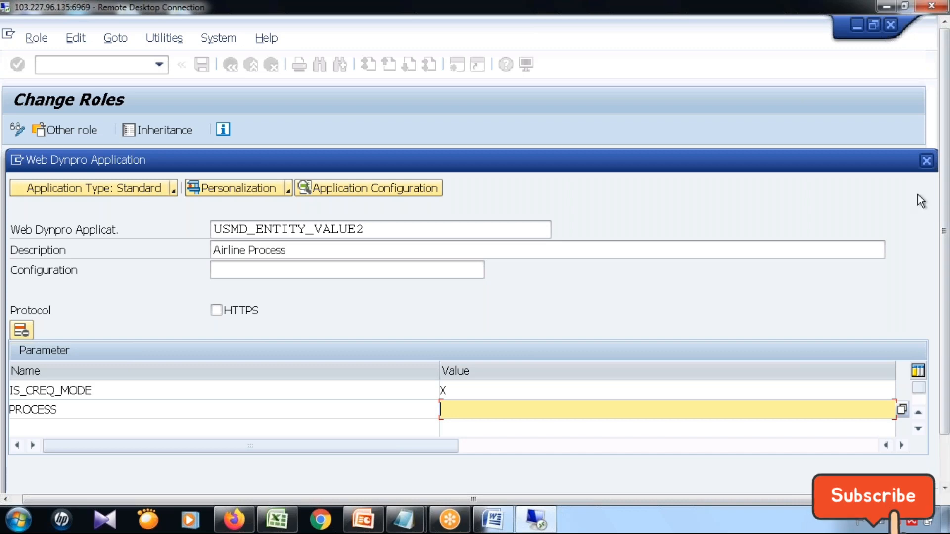
click(944, 468)
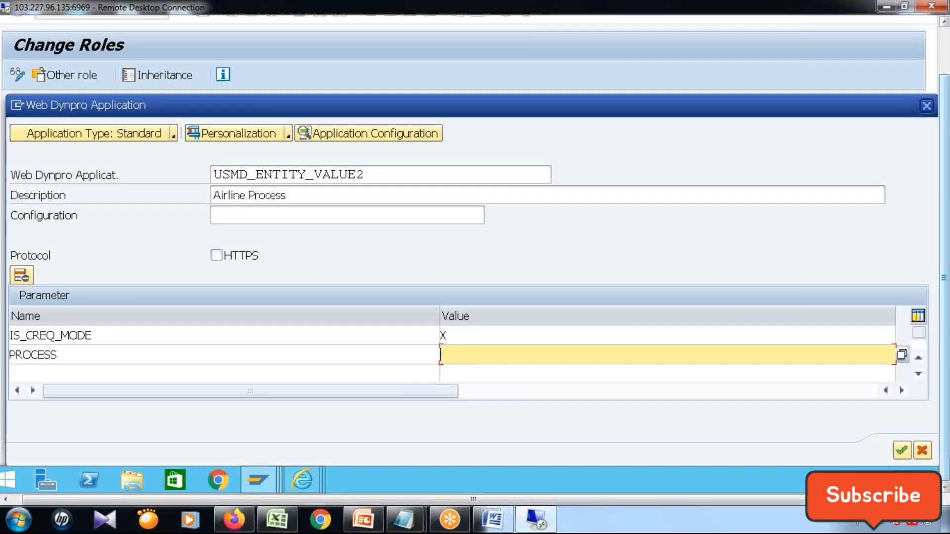
click(902, 451)
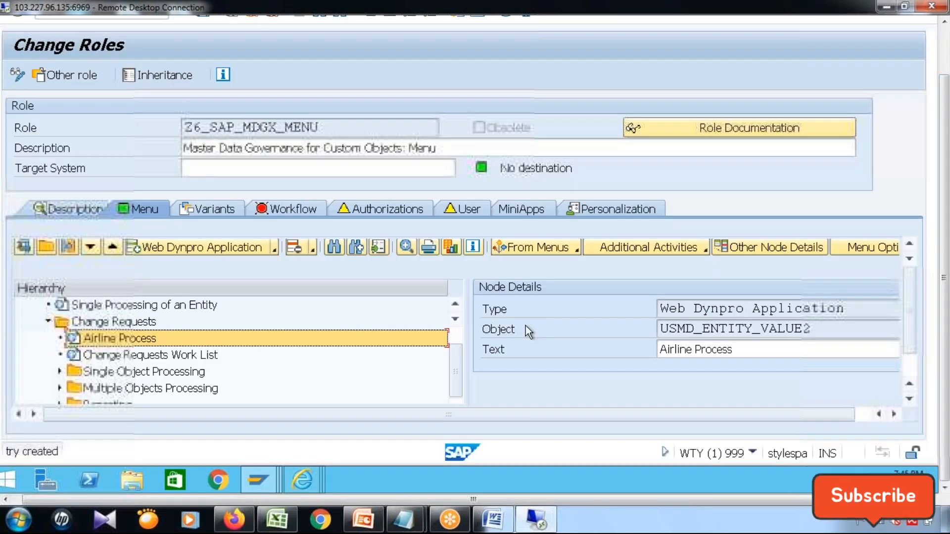
Go to the SAP Easy Access screen of the other session and start transaction /nmdgimg.
click(943, 50)
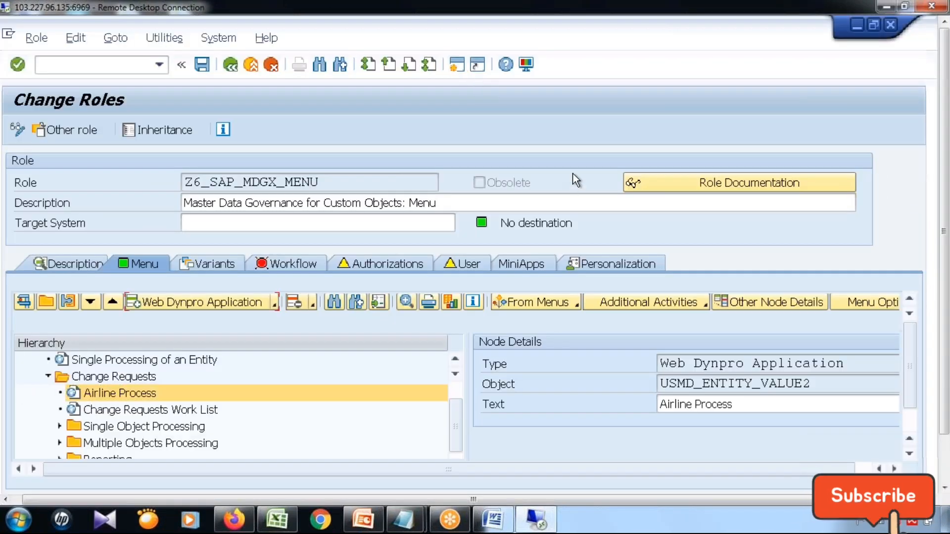
key(F3)
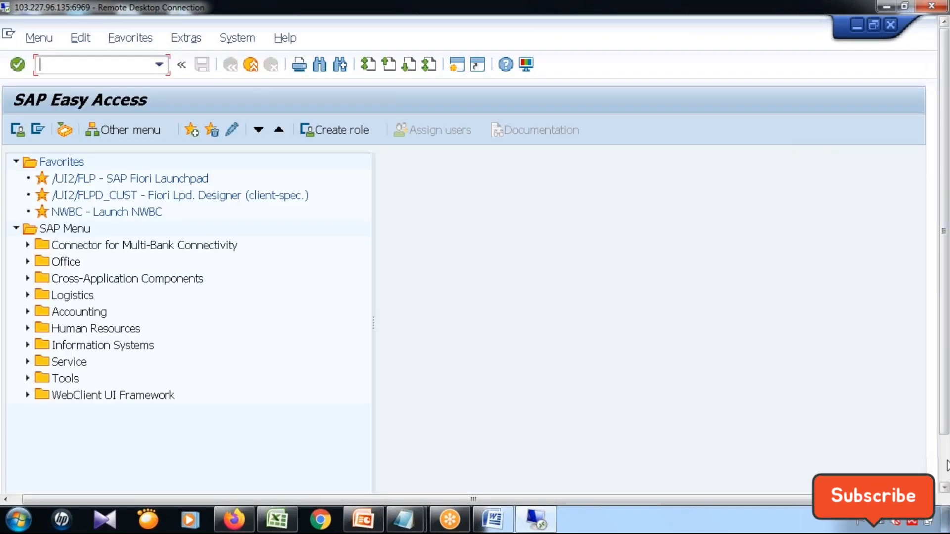
click(944, 464)
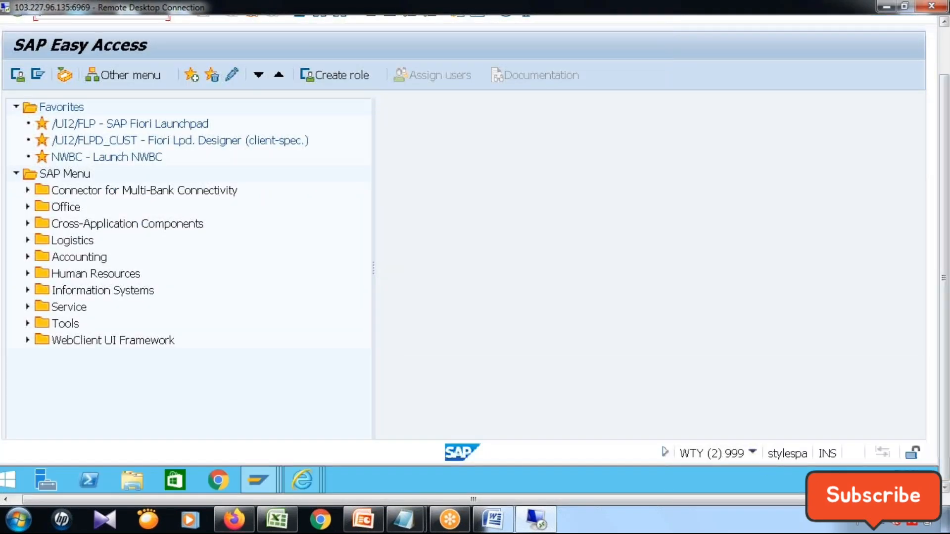
click(944, 48)
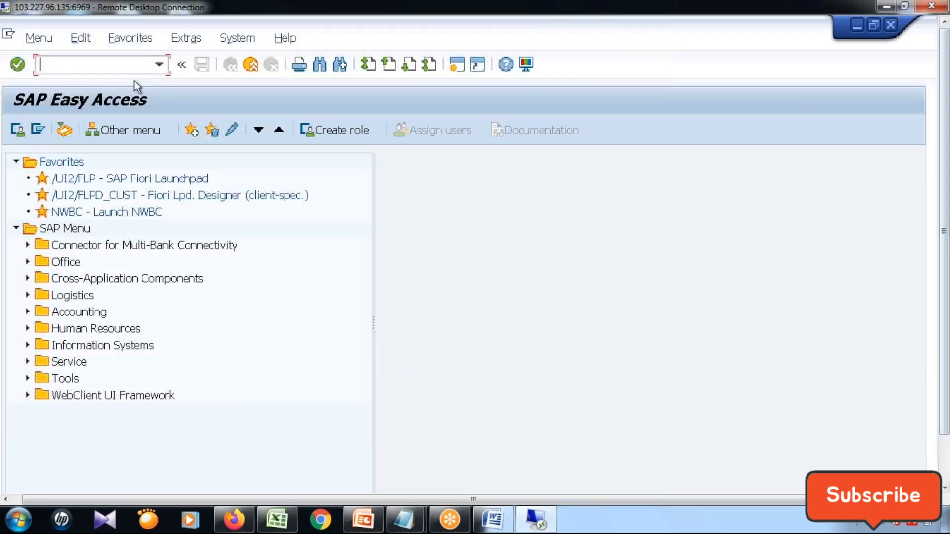
text(/nmdgimg)
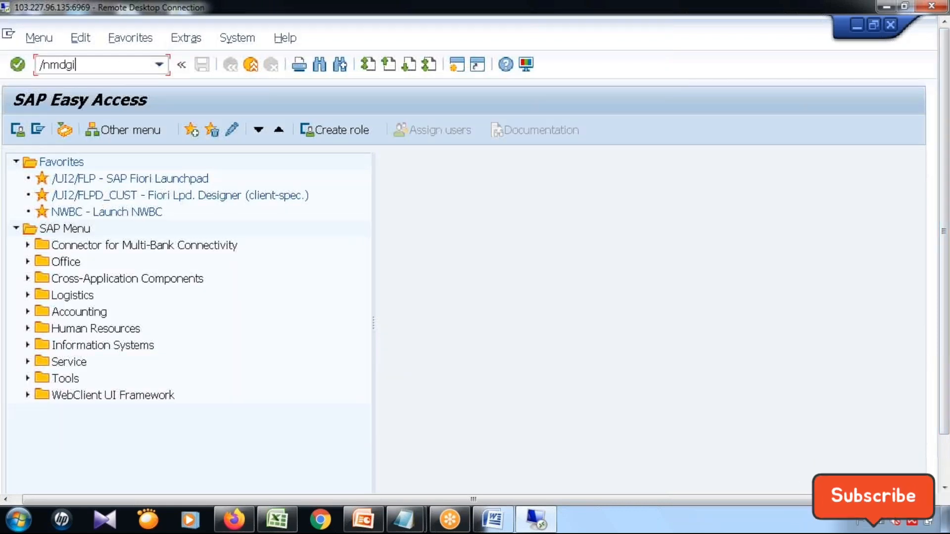
key(Return)
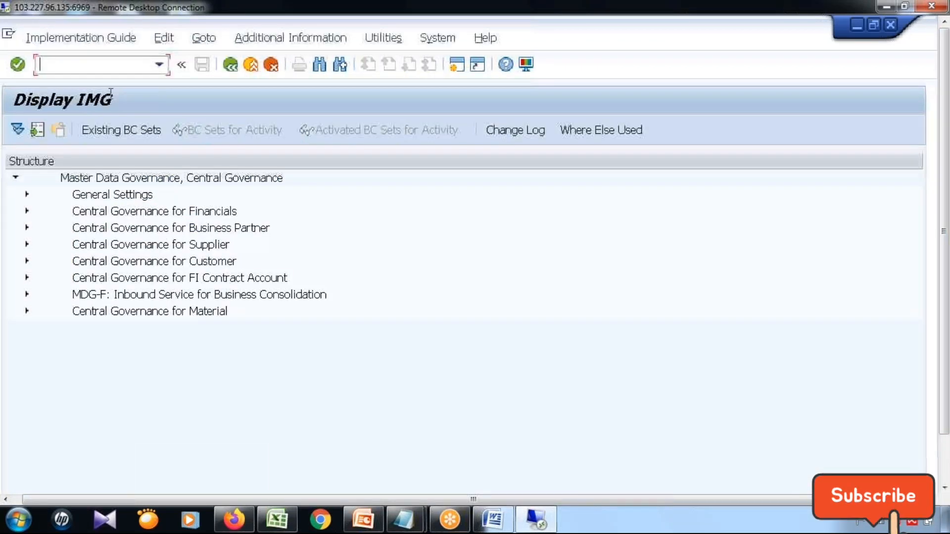
Open the Create Business Activity customizing under General Settings, Process Modeling, Business Activities and acknowledge the information dialog.
click(27, 194)
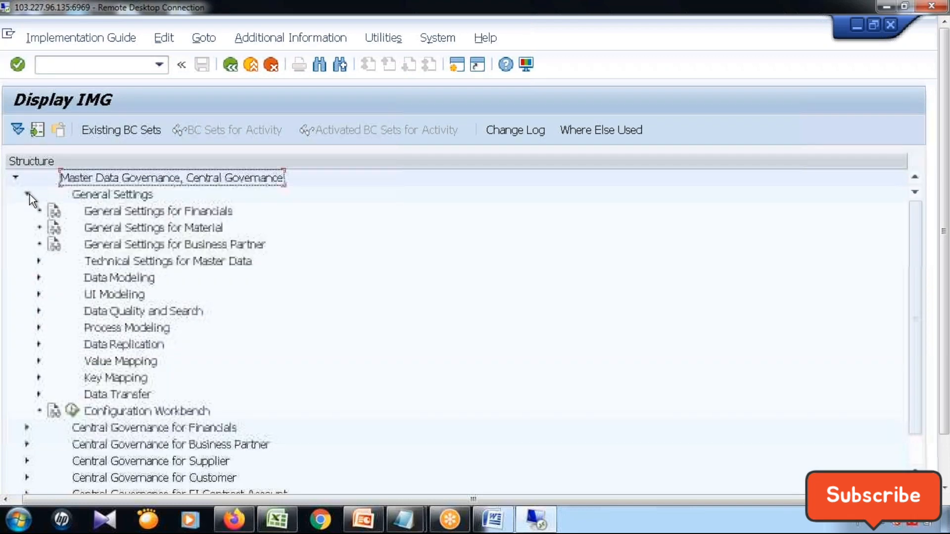
click(39, 327)
click(51, 378)
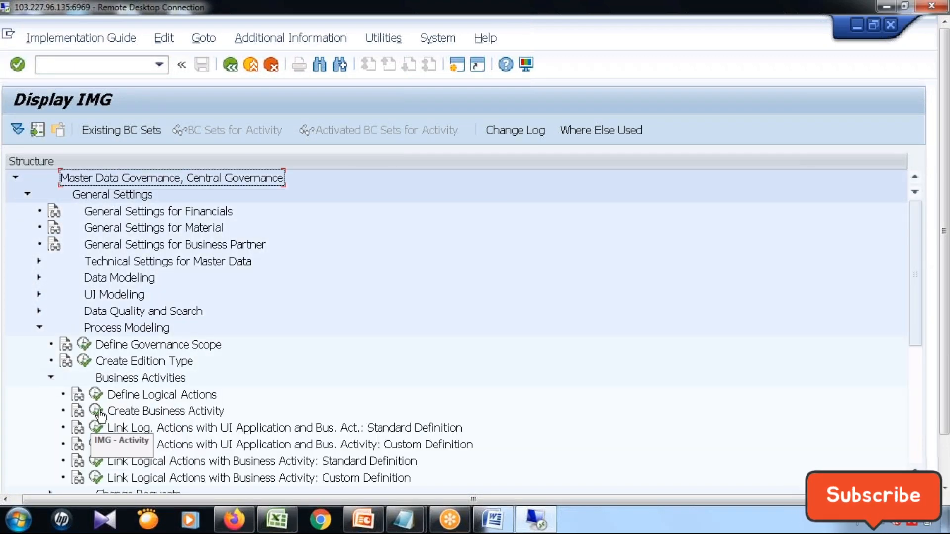
click(97, 422)
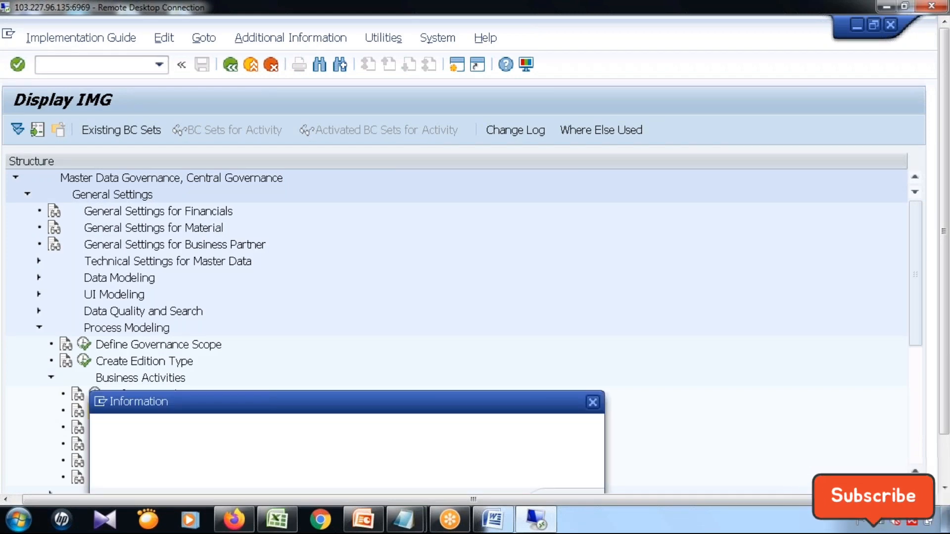
key(Return)
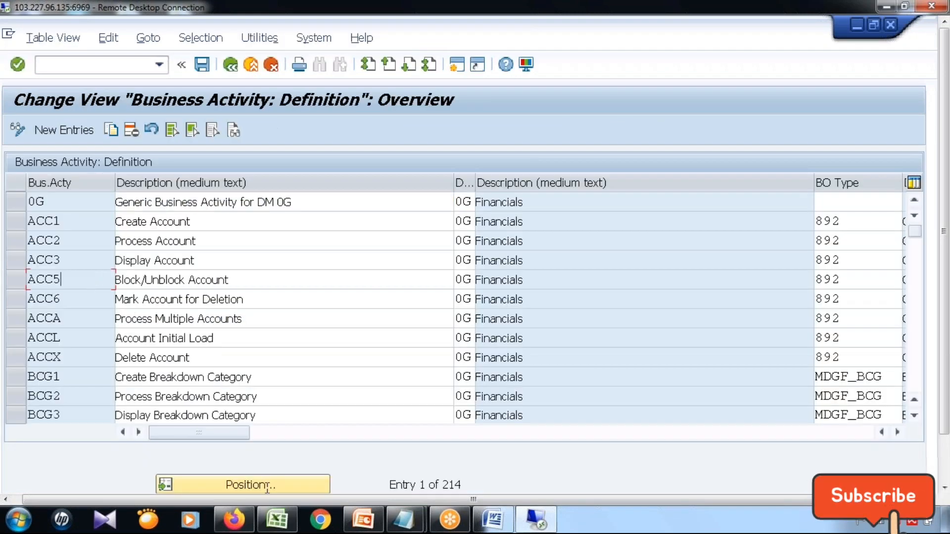
Position the business activity list at Z6*, copy the code Z6C1 and examine the logical action assigned to it.
click(261, 485)
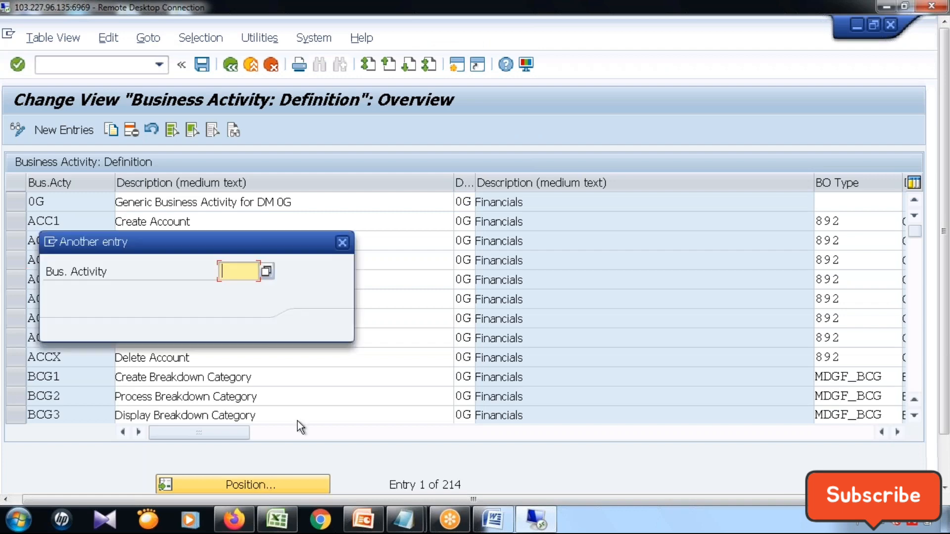
text(Z)
key(Down)
key(Down)
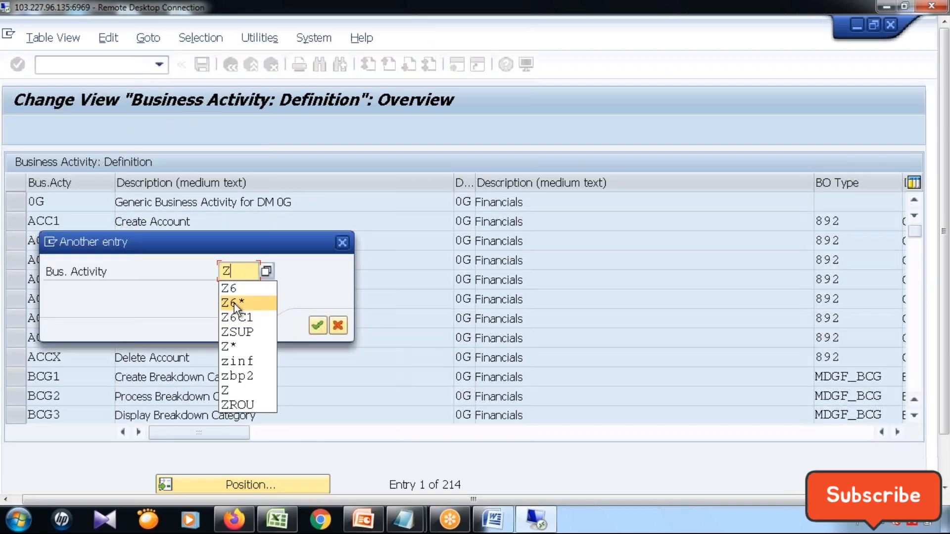
key(Return)
click(318, 325)
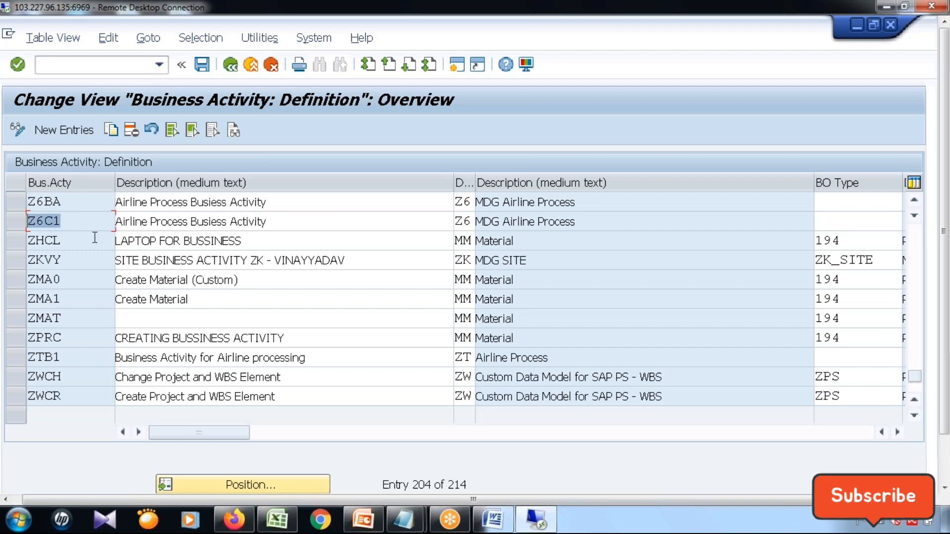
key(ctrl+c)
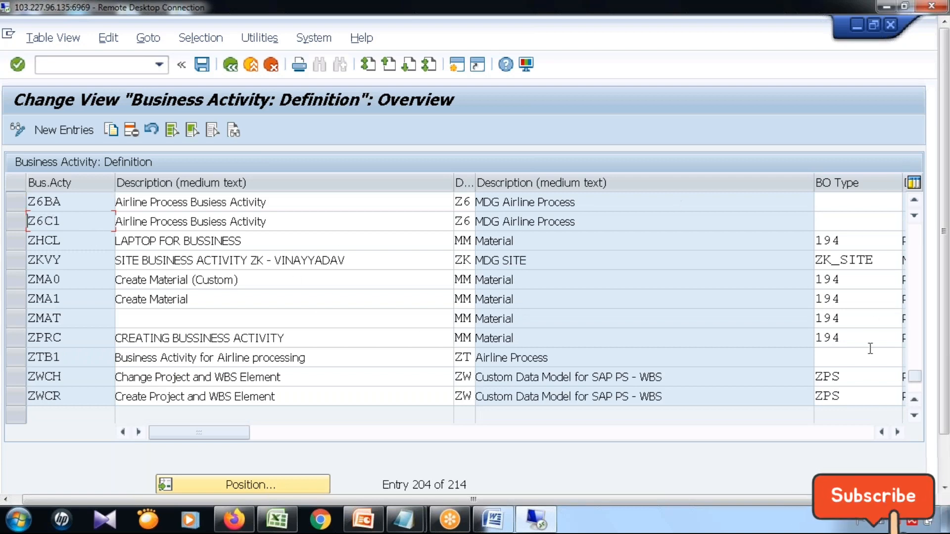
click(897, 432)
click(897, 432)
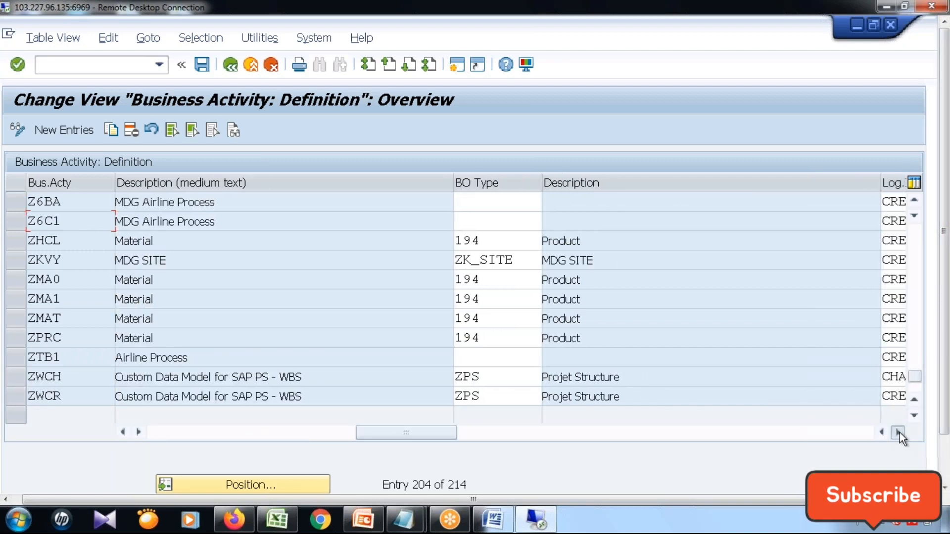
click(898, 432)
click(898, 432)
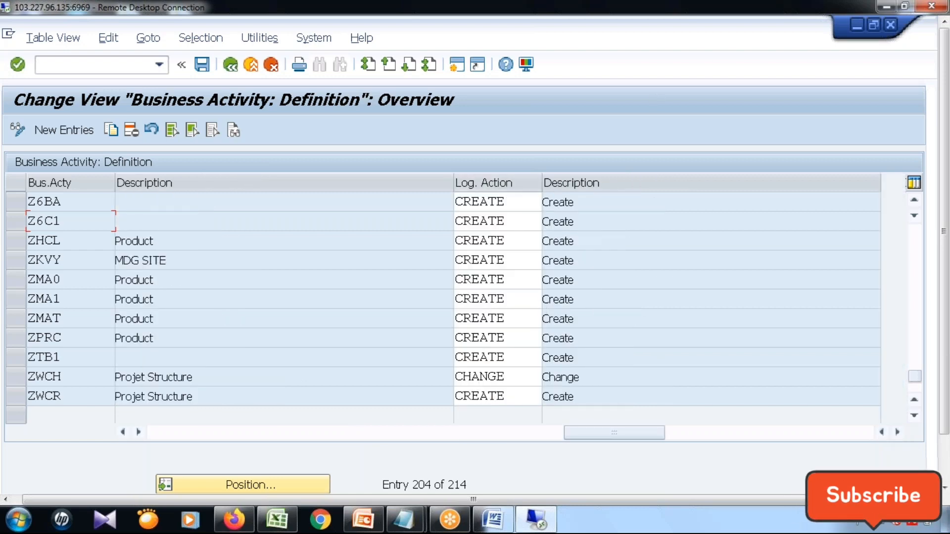
Return to the Change Roles session and save the Z6_SAP_MDGX_MENU changes while switching the role to display mode.
click(946, 477)
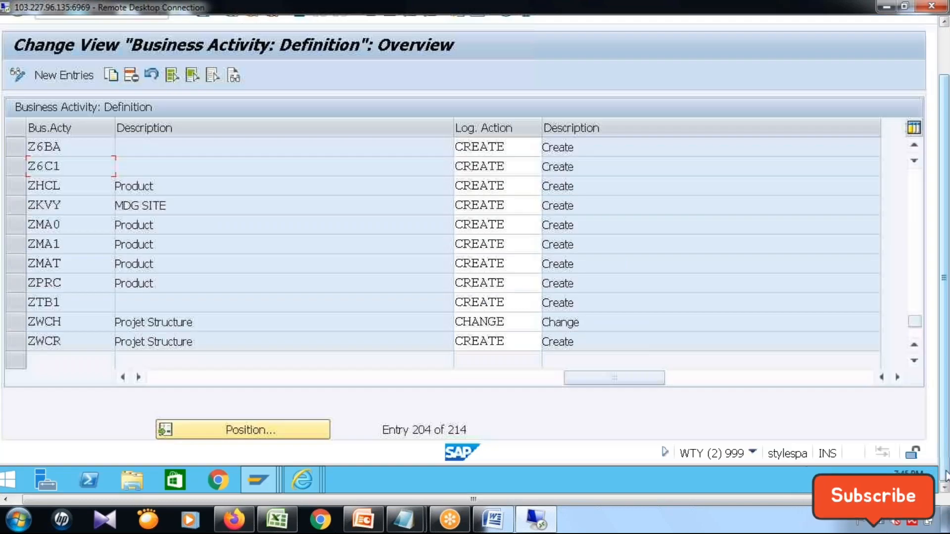
click(308, 485)
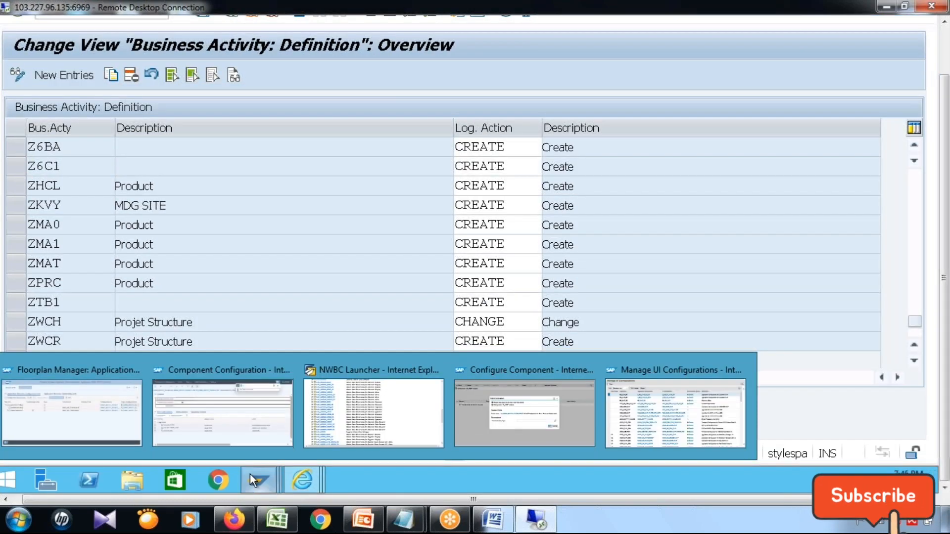
click(255, 478)
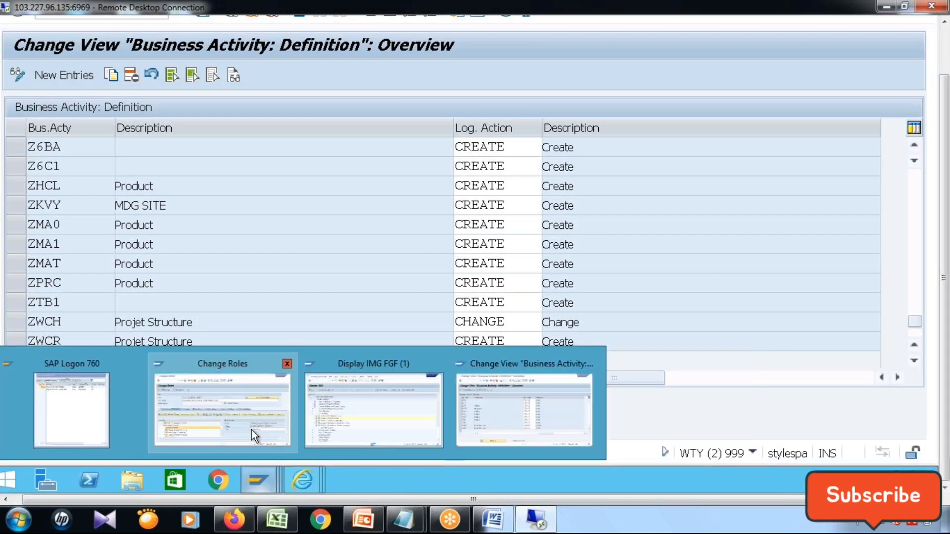
click(252, 430)
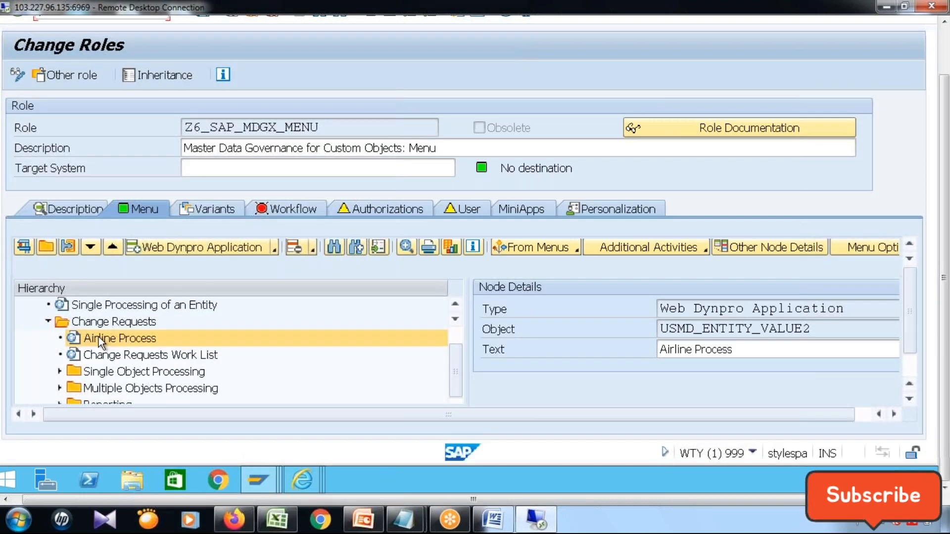
click(17, 75)
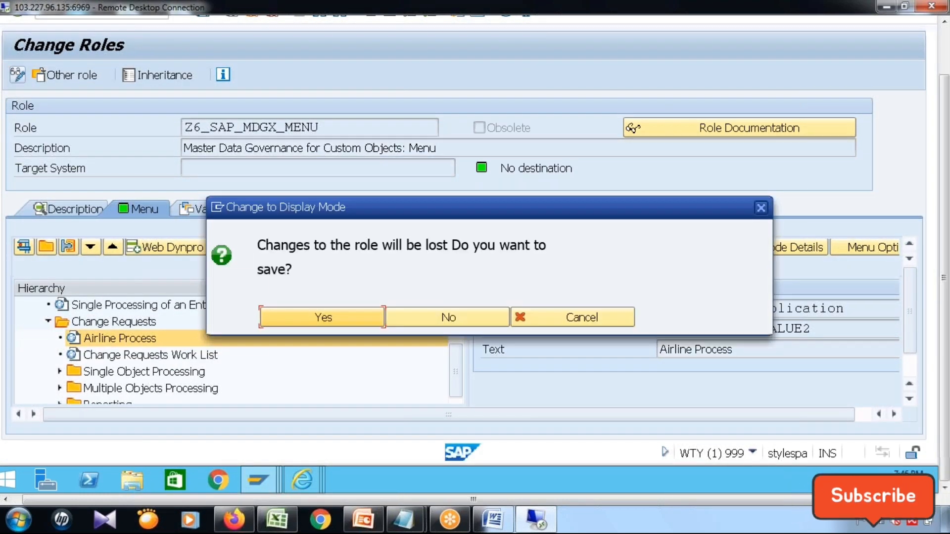
click(319, 317)
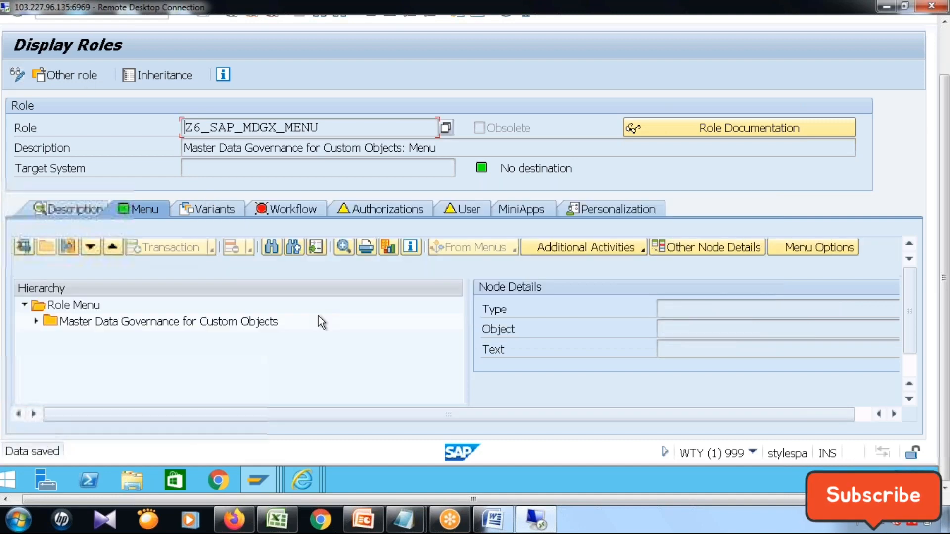
Expand the role menu down to Change Requests, review the details of the Airline Process entry and close them.
click(35, 321)
click(47, 354)
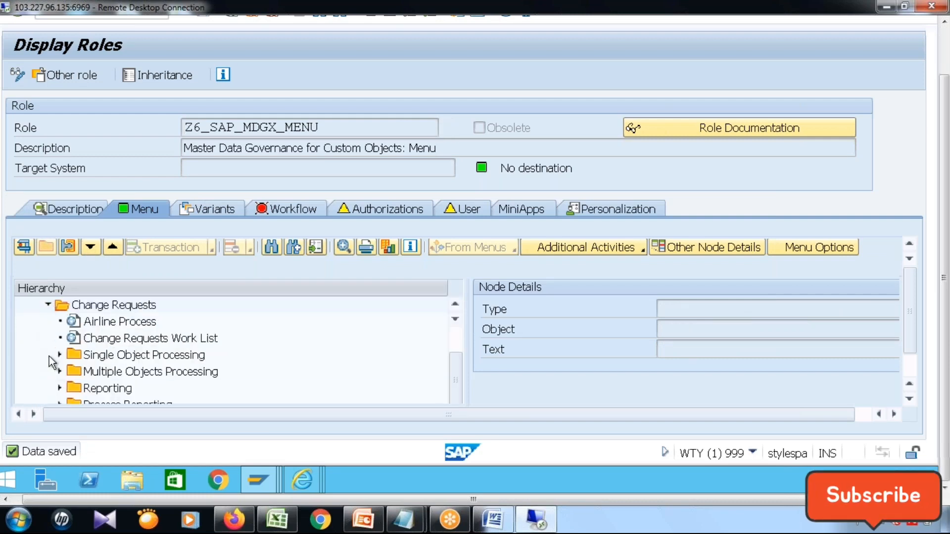
click(114, 322)
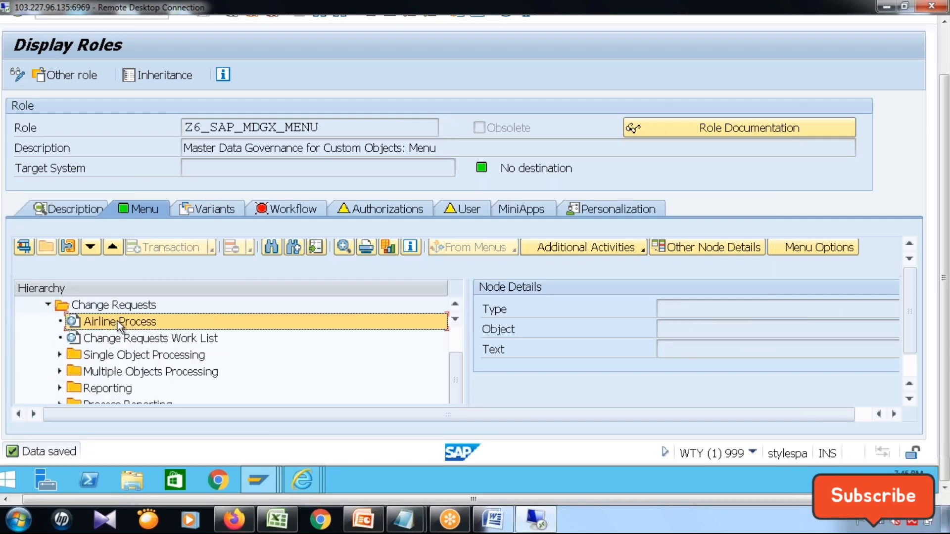
right_click(117, 321)
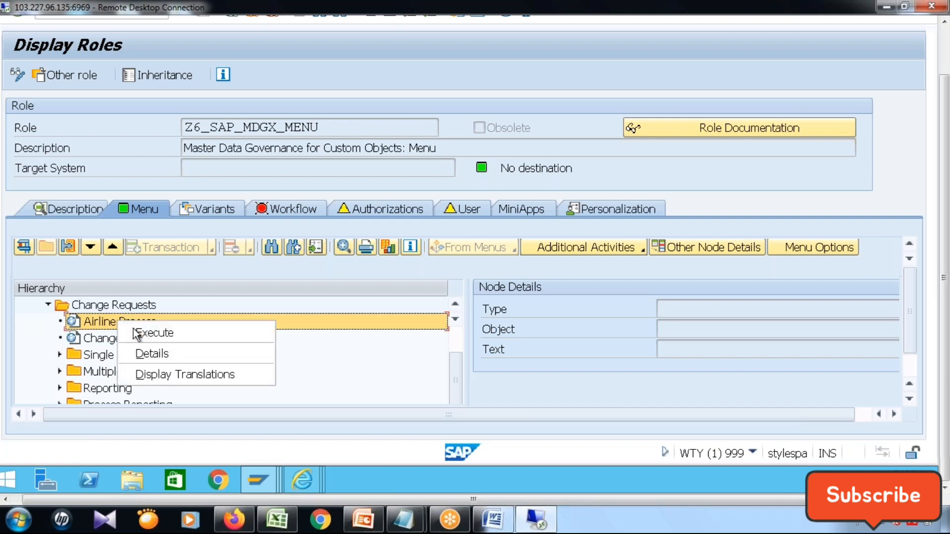
click(141, 357)
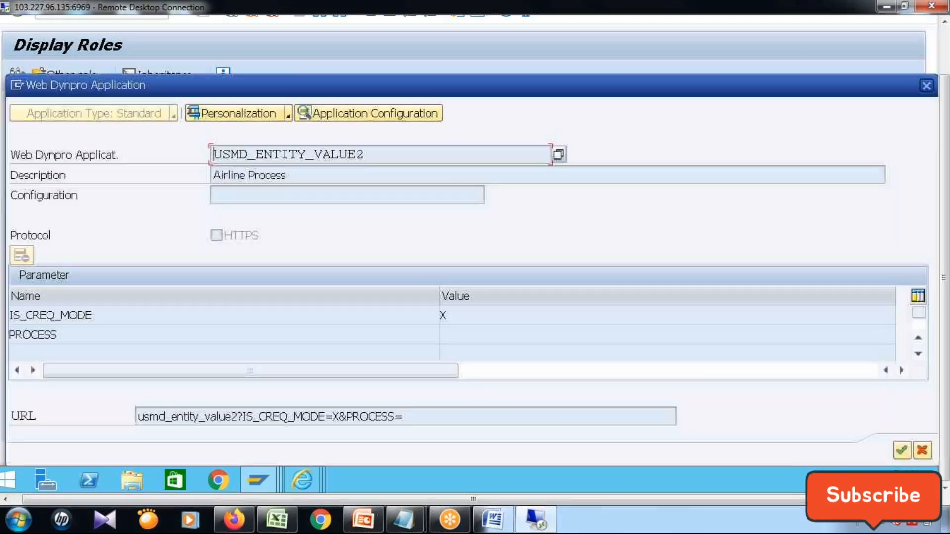
key(Escape)
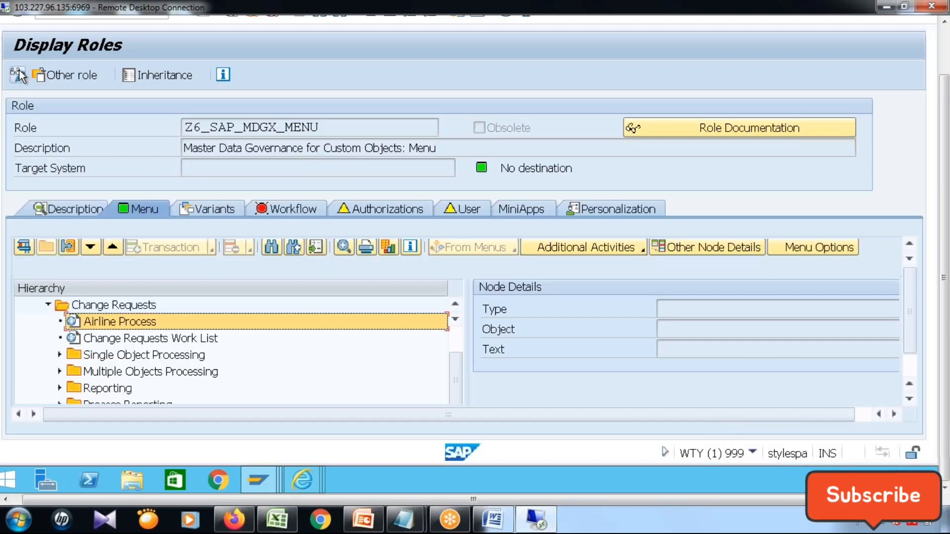
Switch the role to change mode and set the Airline Process entry's PROCESS parameter to Z6C1.
click(17, 74)
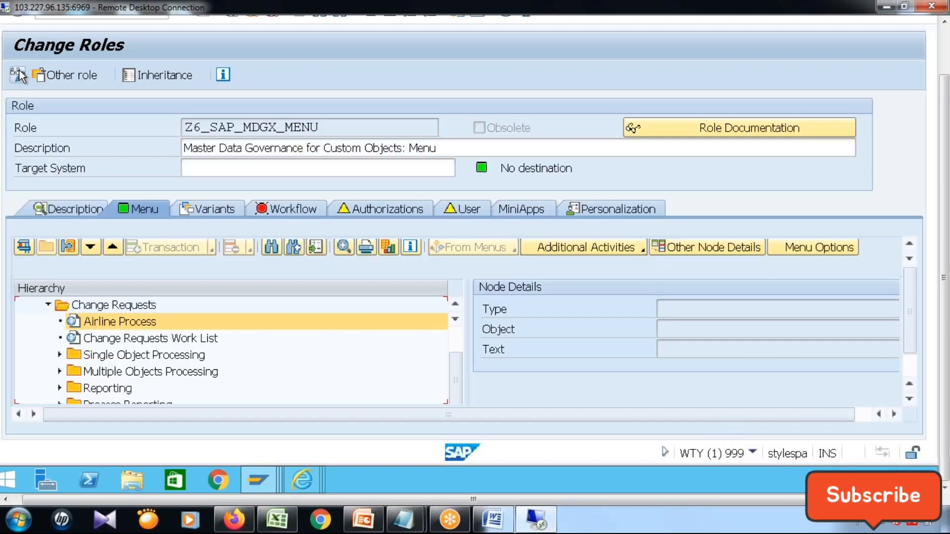
right_click(134, 322)
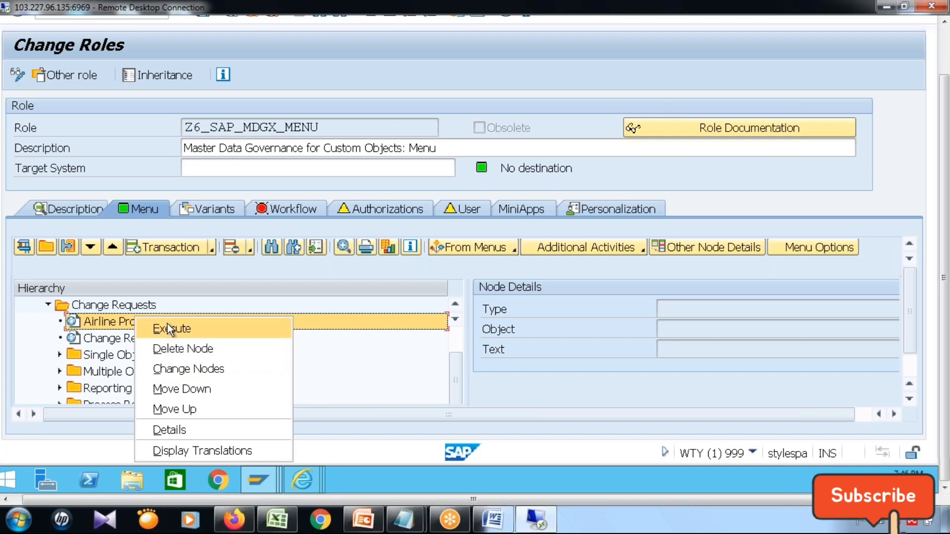
click(180, 428)
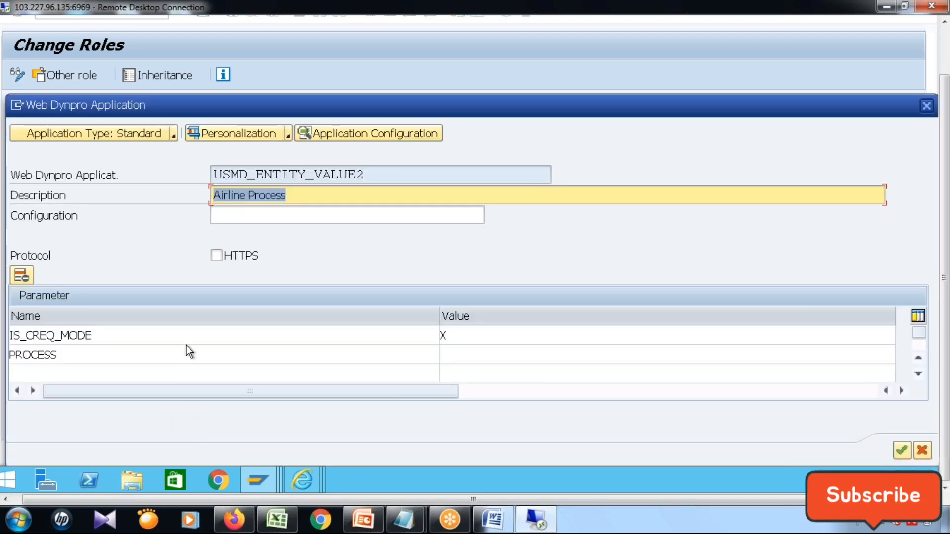
click(465, 355)
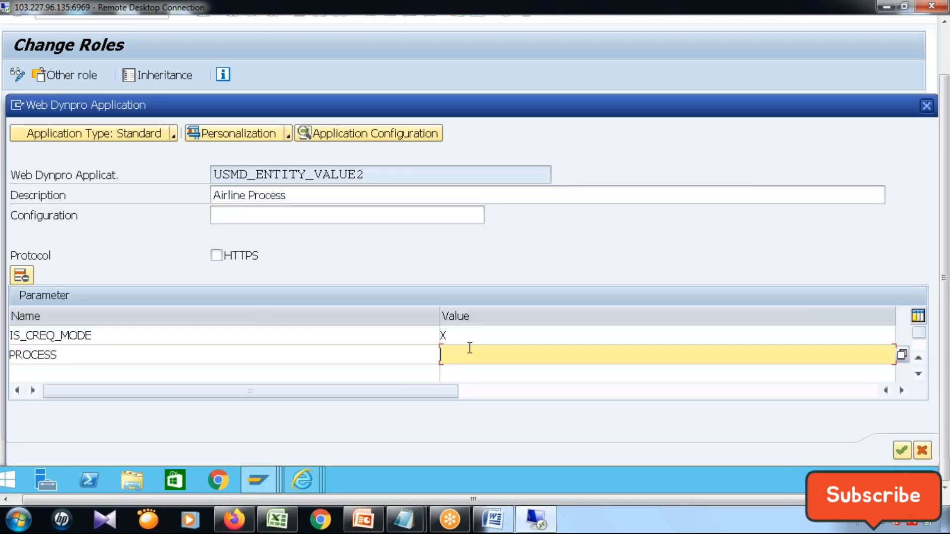
text(Z6C1)
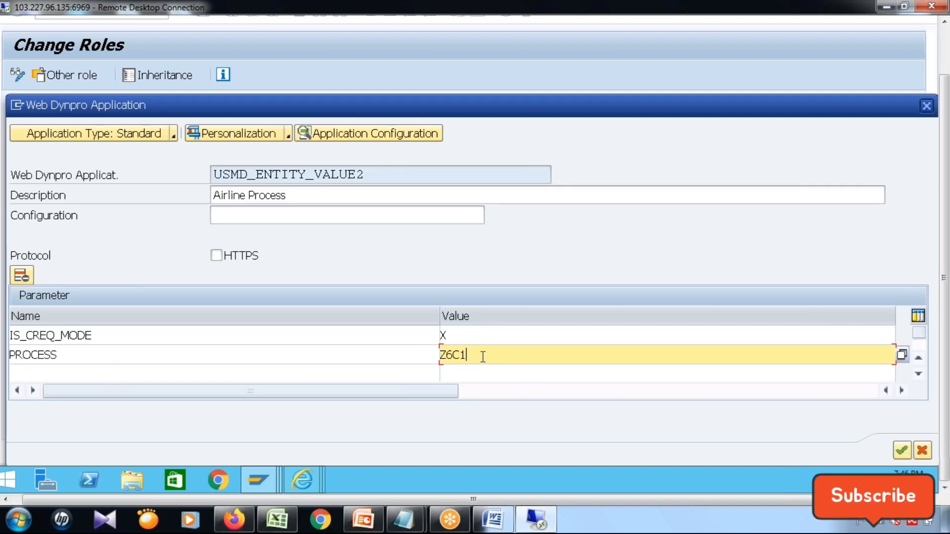
drag(482, 357, 423, 355)
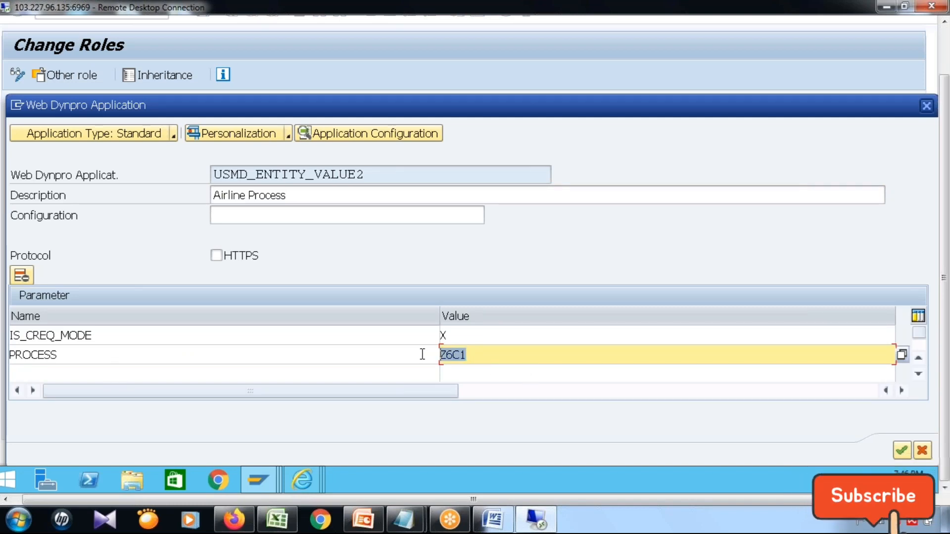
click(908, 451)
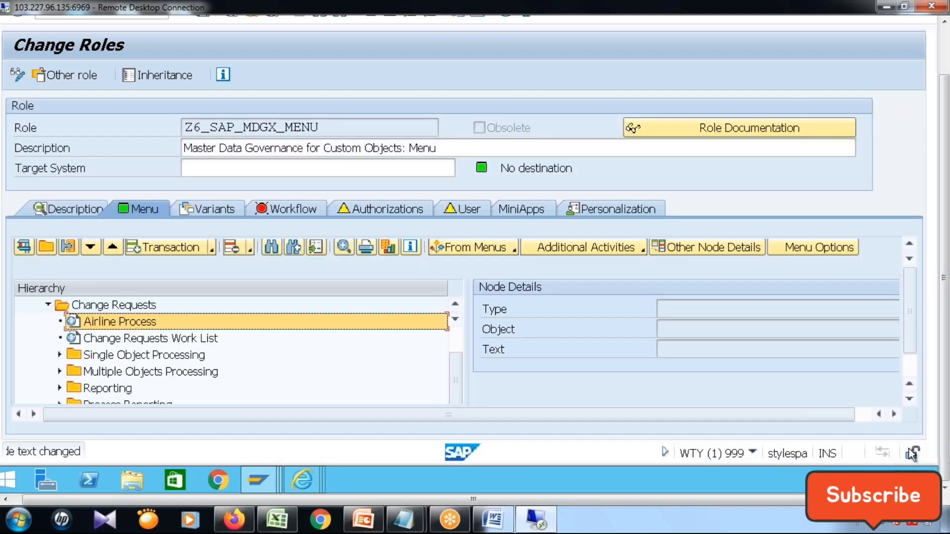
Open the authorization data of role Z6_SAP_MDGX_MENU for changing.
click(947, 50)
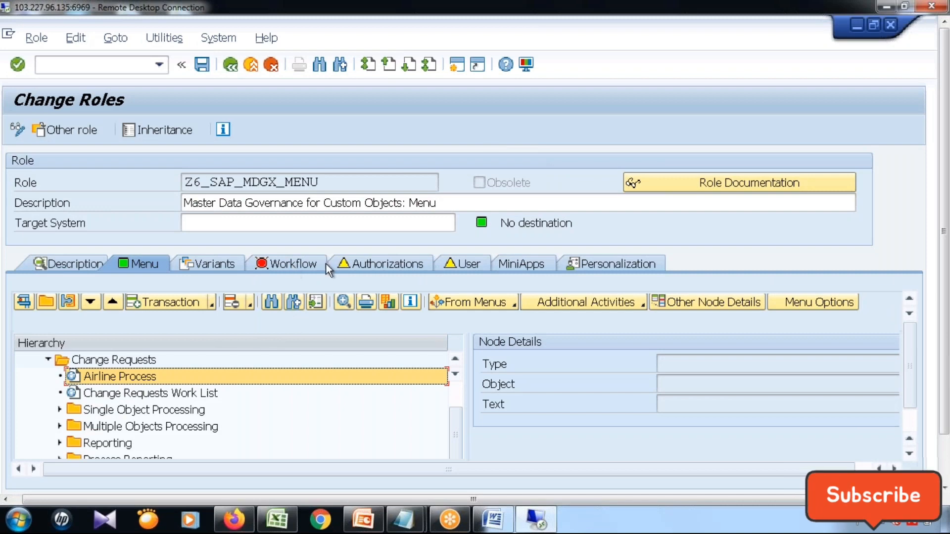
click(287, 262)
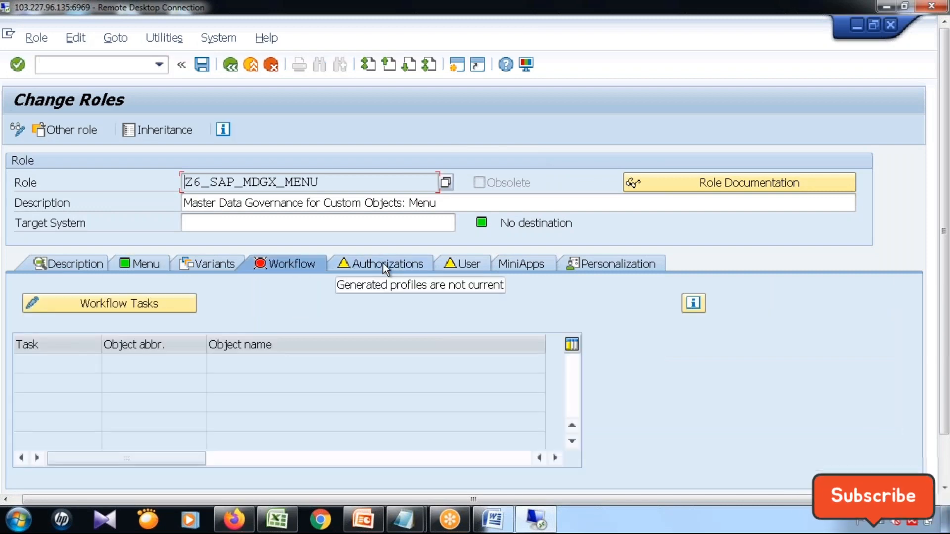
click(383, 263)
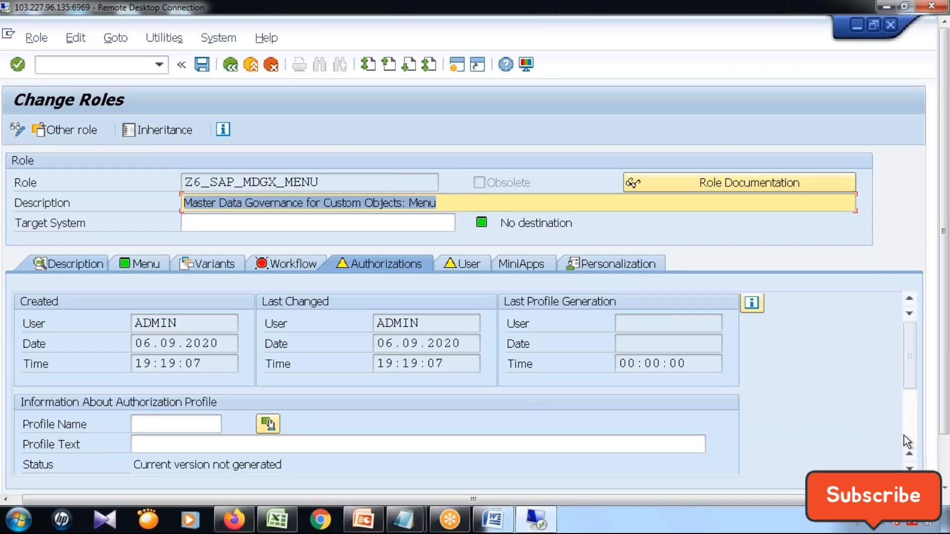
drag(910, 379, 910, 435)
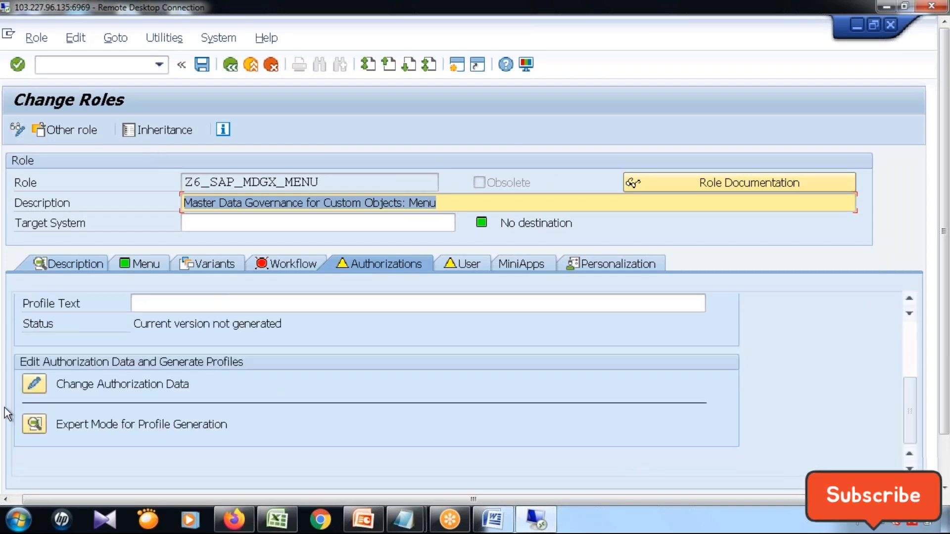
click(34, 384)
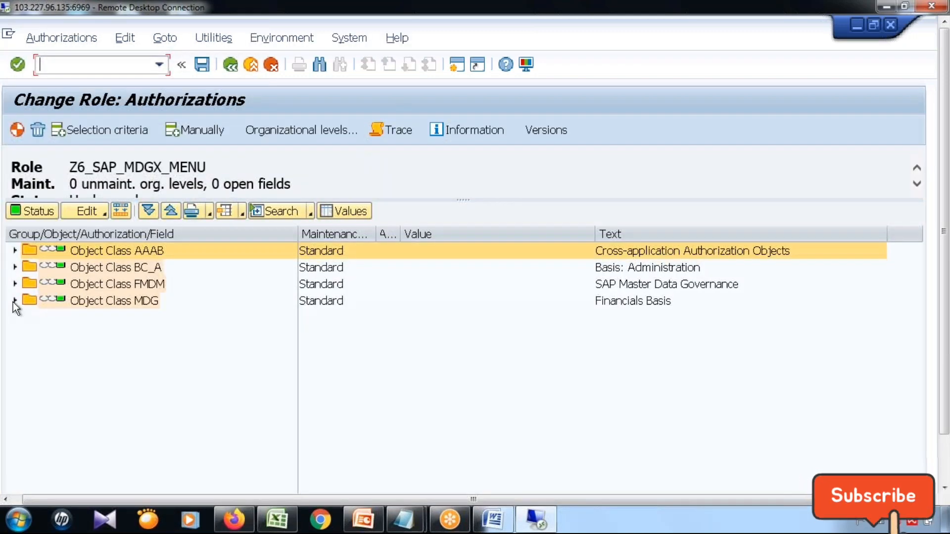
Grant full authorization for the ACTVT field of authorization object MDG_IDM in object class MDG.
click(15, 300)
click(27, 317)
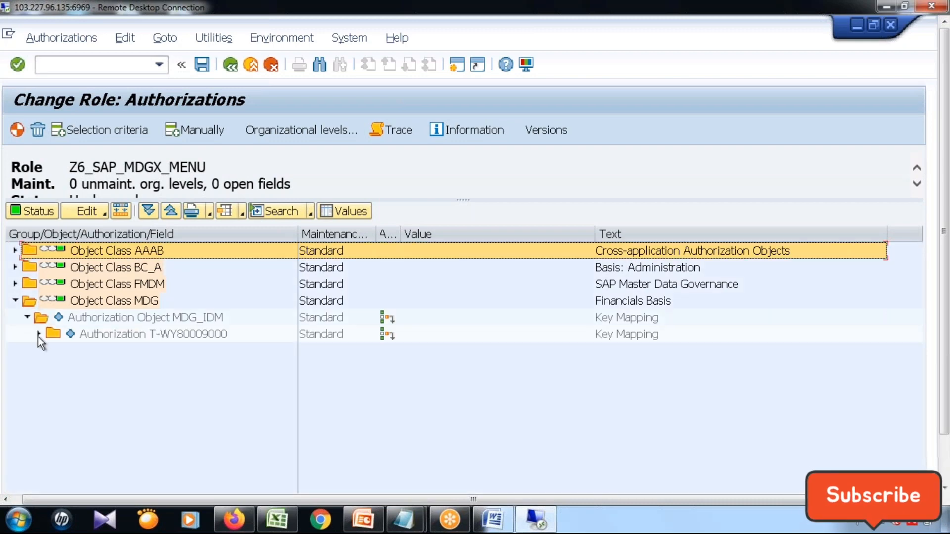
click(39, 335)
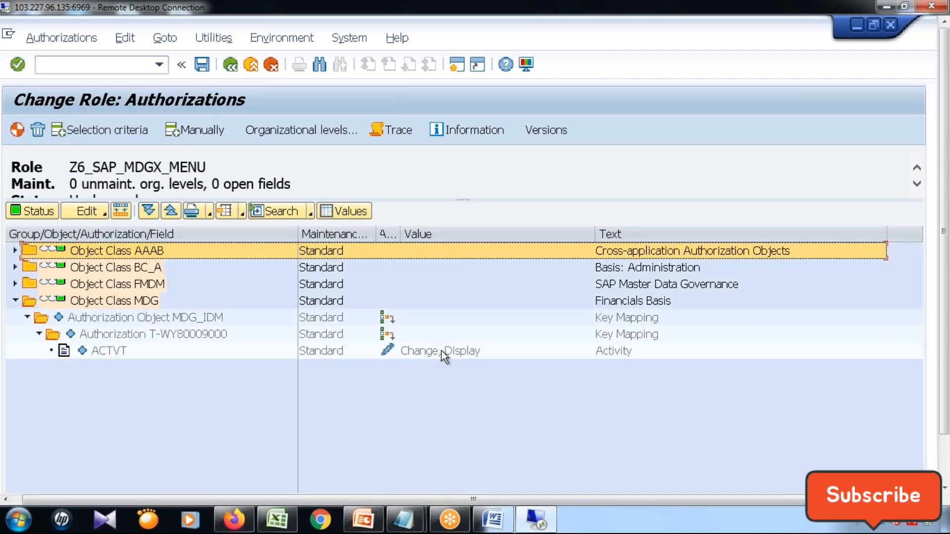
click(387, 350)
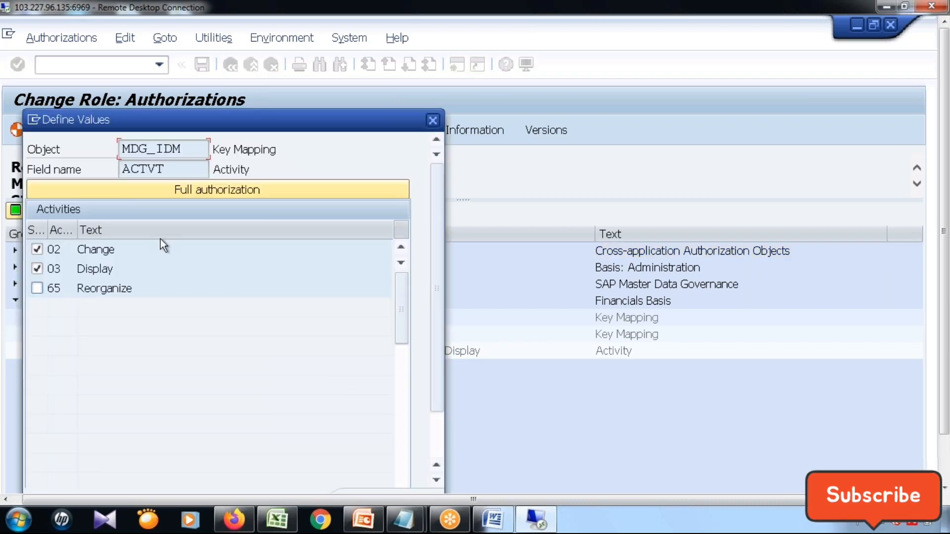
click(218, 109)
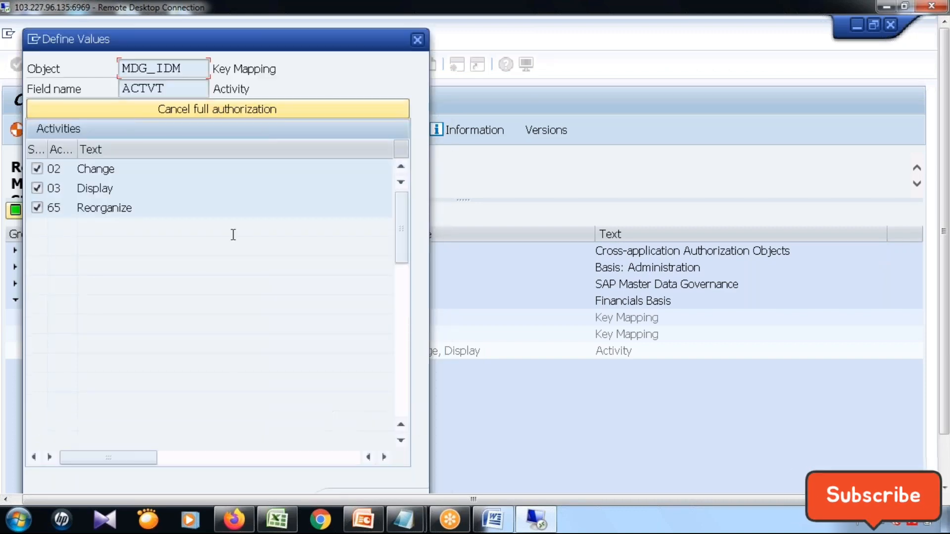
click(944, 466)
click(352, 450)
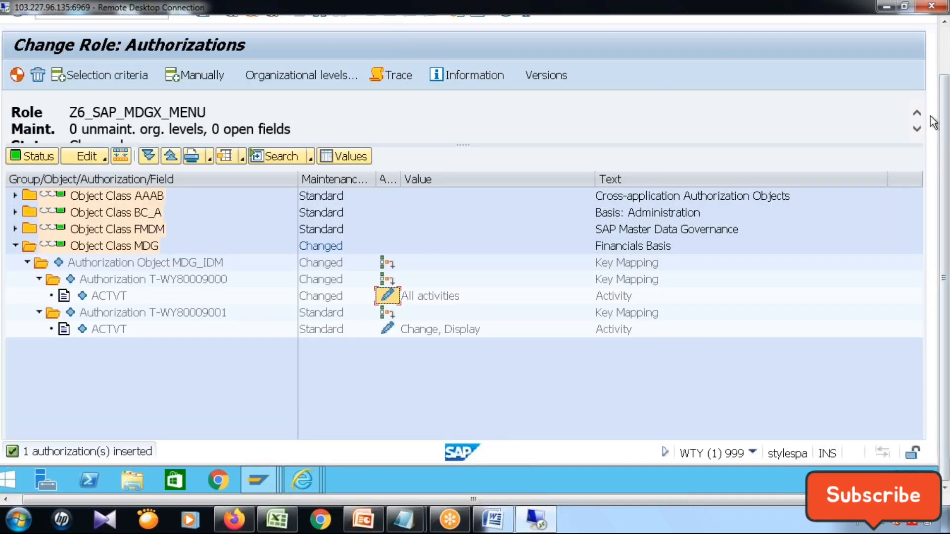
Save the role's authorizations with the proposed profile, generate the profile and return to the role maintenance screen.
click(945, 50)
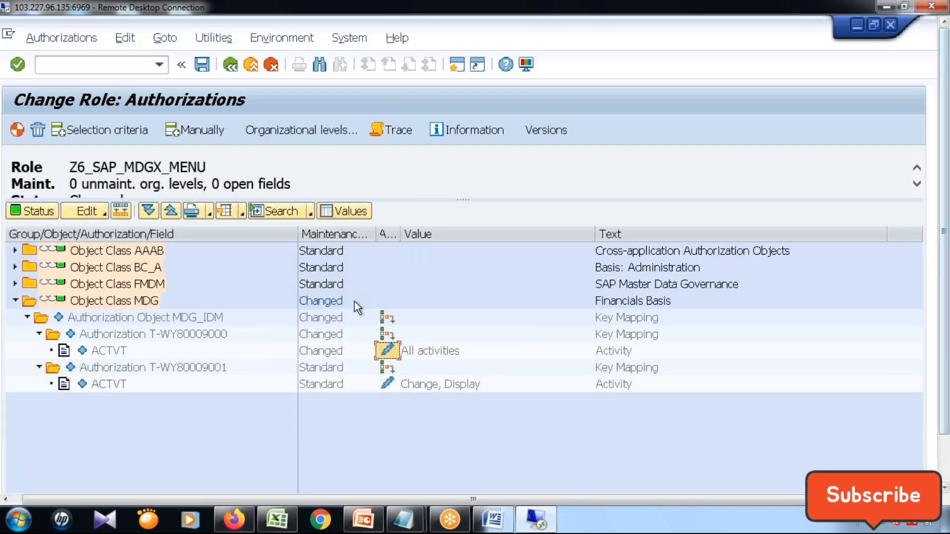
click(201, 64)
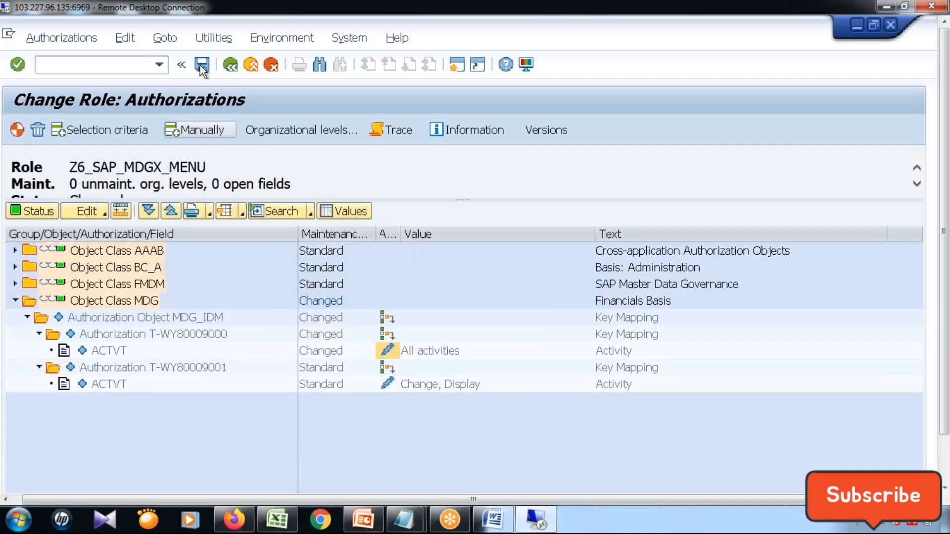
click(502, 304)
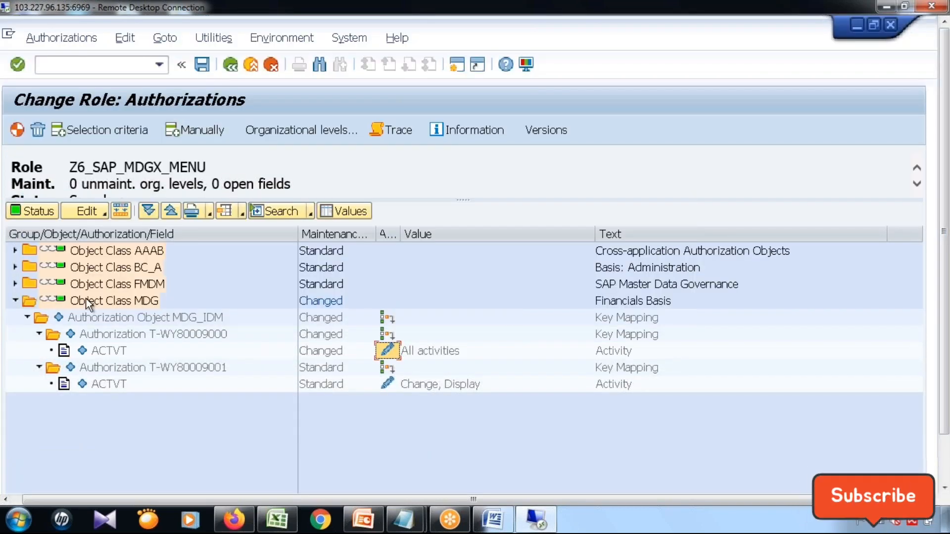
click(18, 130)
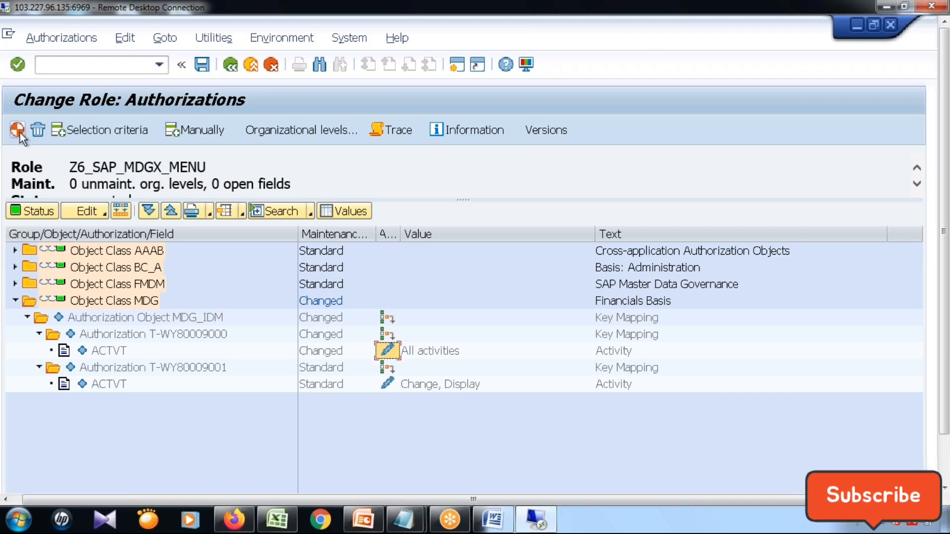
mouse_move(945, 344)
mouse_down()
mouse_move(946, 399)
mouse_move(946, 344)
mouse_up()
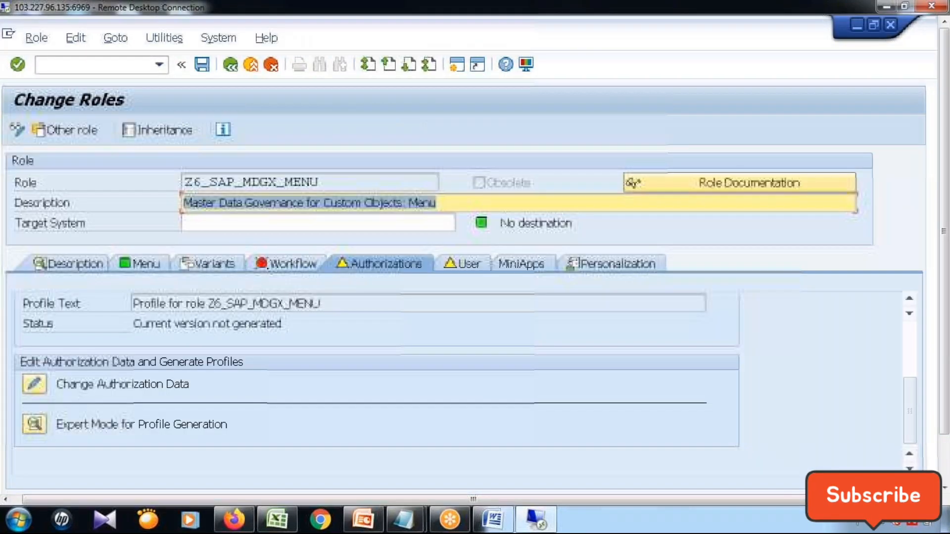
Reopen the authorization data and activate B_BUPA_GRP, B_BUPA_RLT, CA_POWL, DRF_ADM, DRF_RECEIV and S_START in object class AAAB.
click(35, 385)
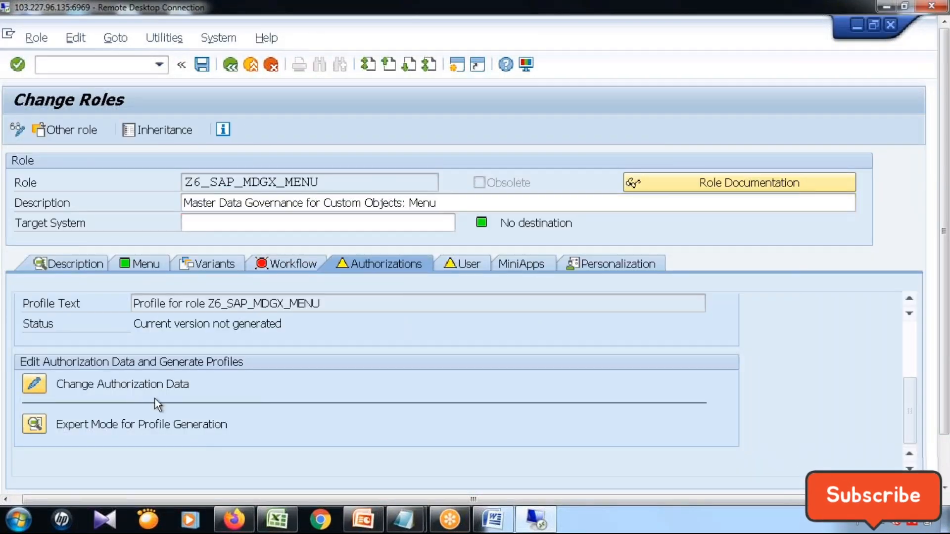
click(15, 250)
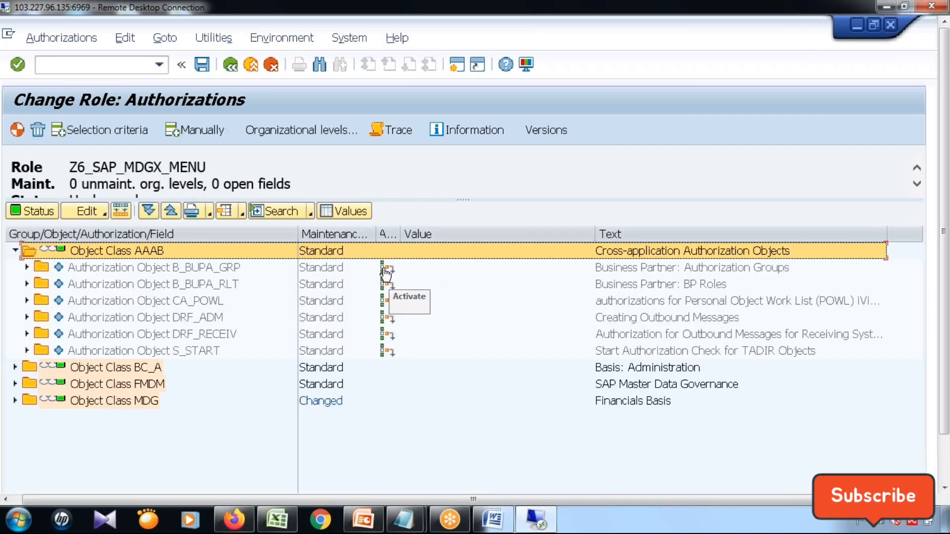
click(387, 268)
click(387, 285)
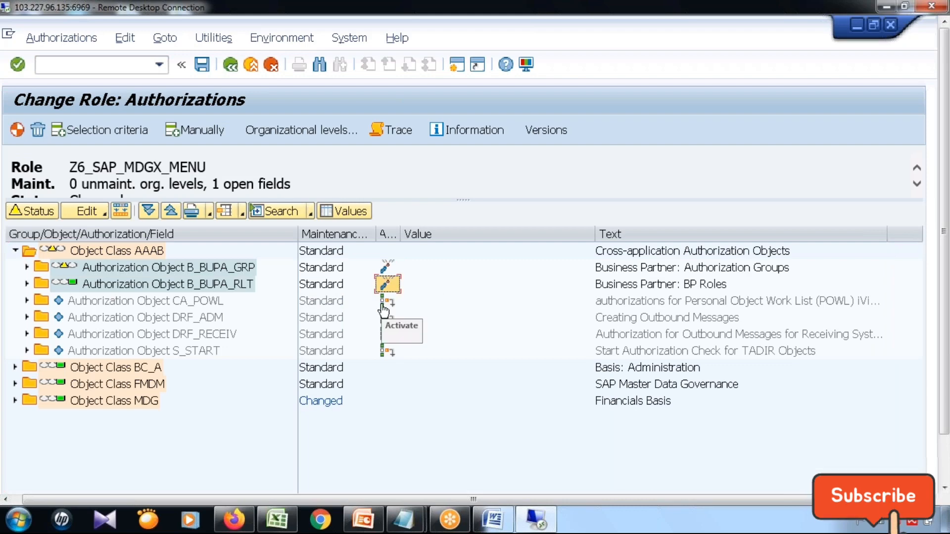
click(387, 301)
click(386, 317)
click(386, 335)
click(387, 351)
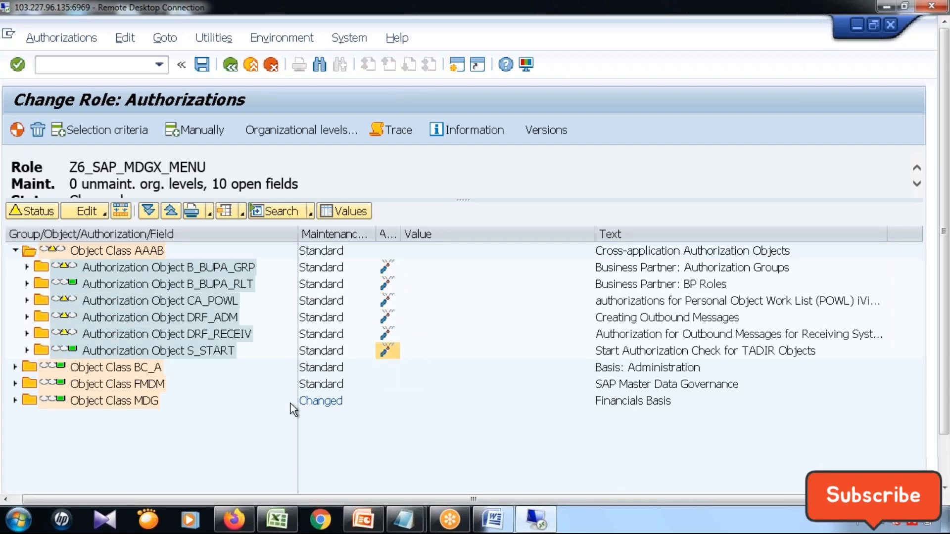
Activate authorization objects S_DATASET and S_ESH_ADM in object class BC_A.
click(26, 369)
click(386, 385)
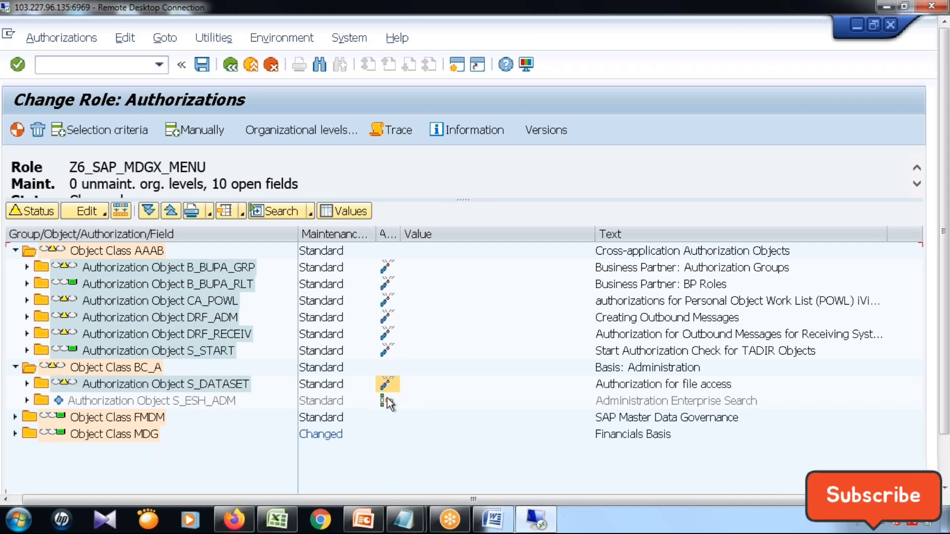
click(387, 400)
Activate authorization objects USMD_CREQ, USMD_MDAT, USMD_MDATH and USMD_UI2 in object class FMDM.
click(16, 418)
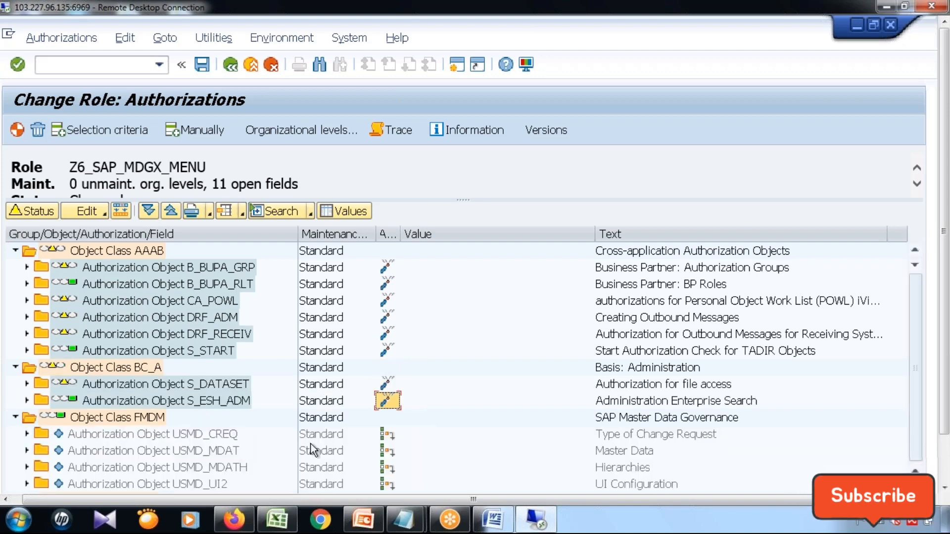
scroll(311, 443, down, 1)
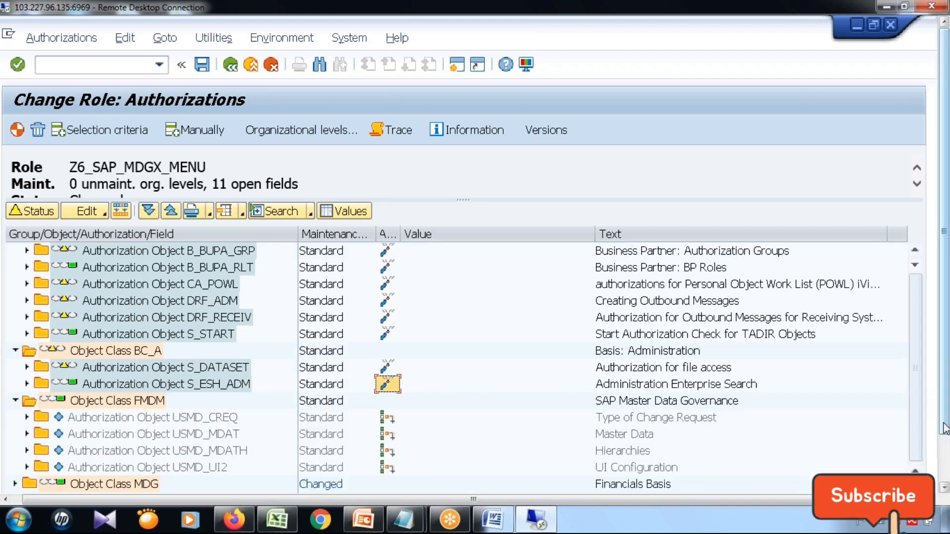
drag(944, 424, 944, 472)
click(388, 363)
click(387, 379)
click(387, 396)
click(387, 413)
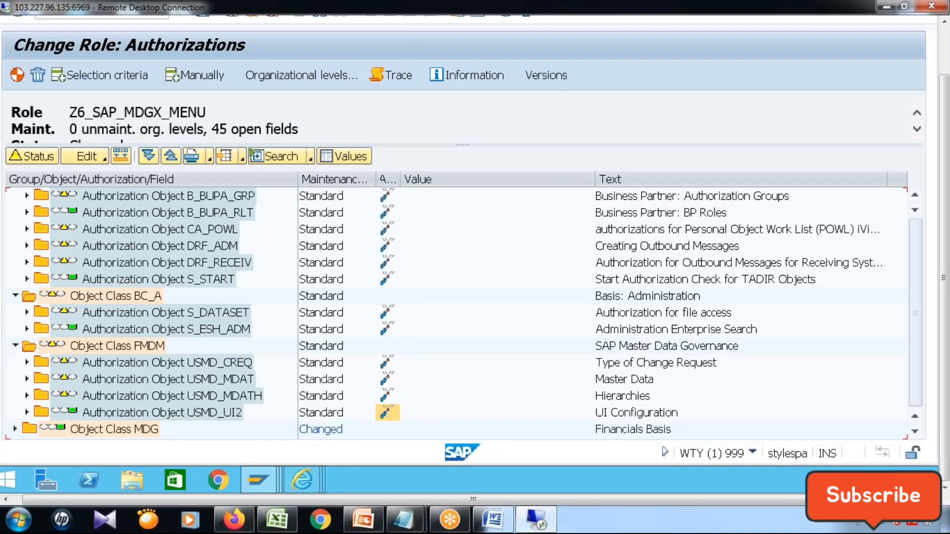
Activate authorization object MDG_IDM in object class MDG and generate the profile despite the open authorizations.
click(15, 429)
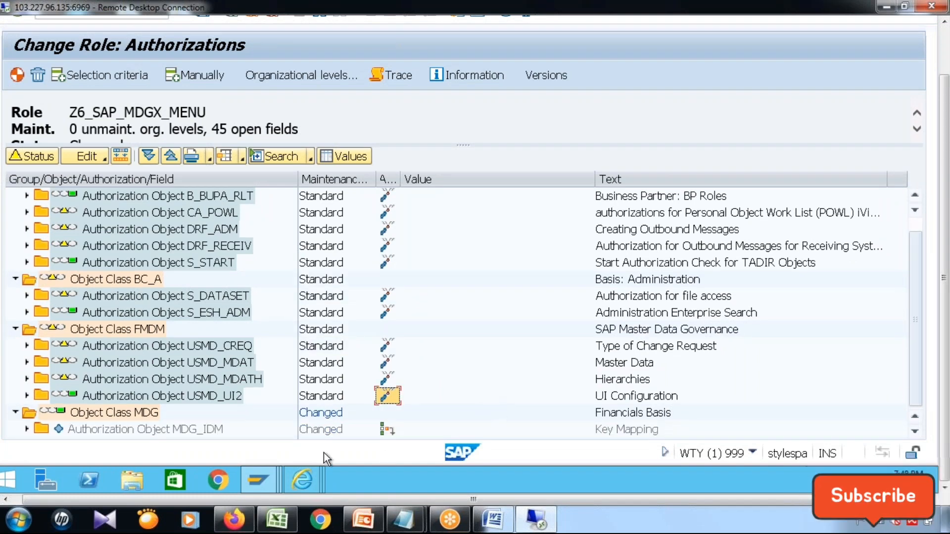
click(385, 431)
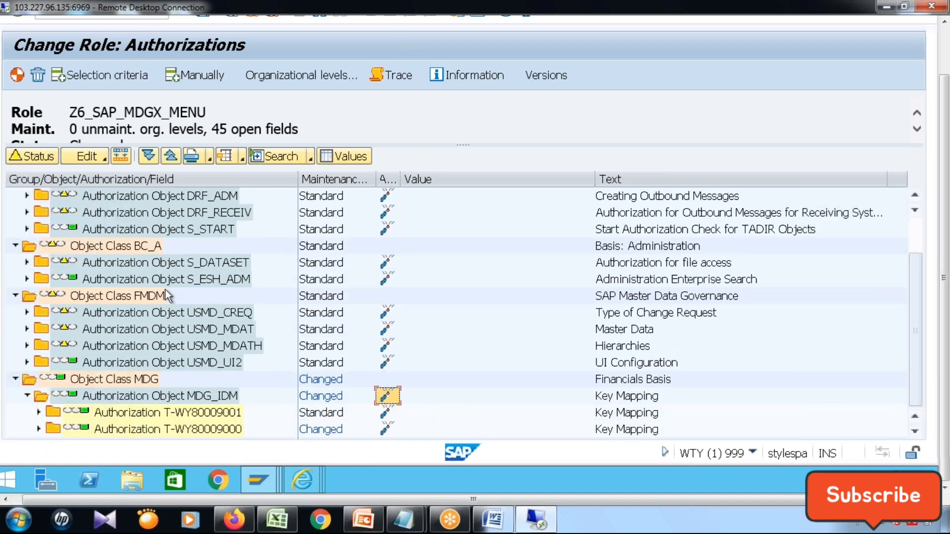
click(15, 78)
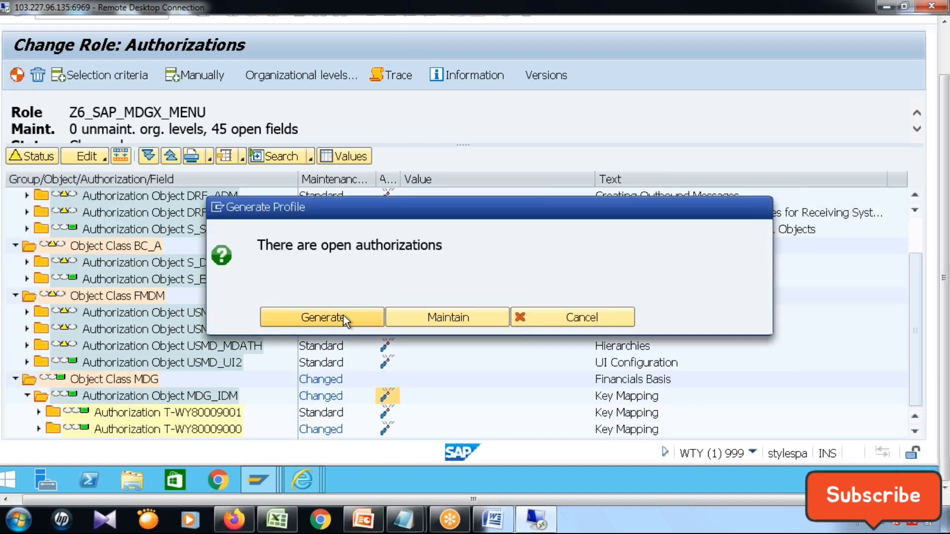
click(344, 316)
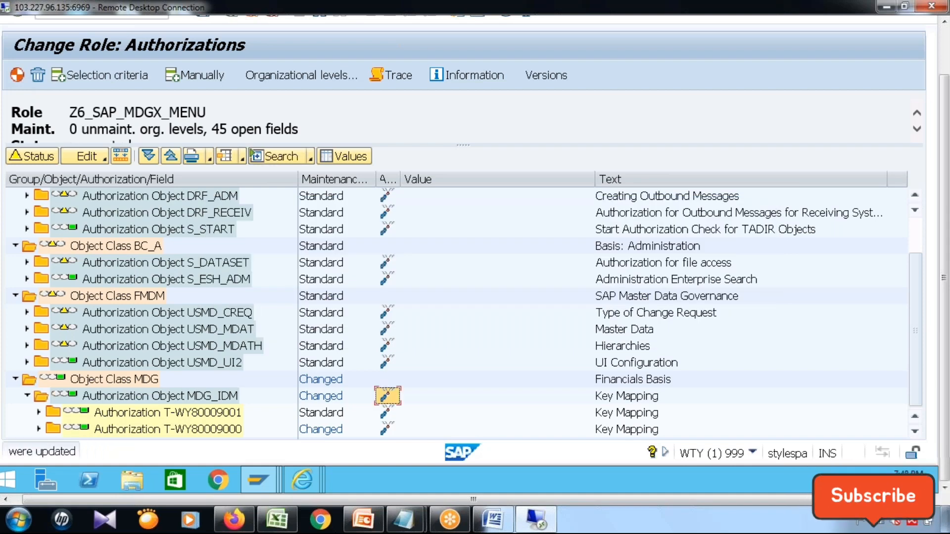
click(944, 60)
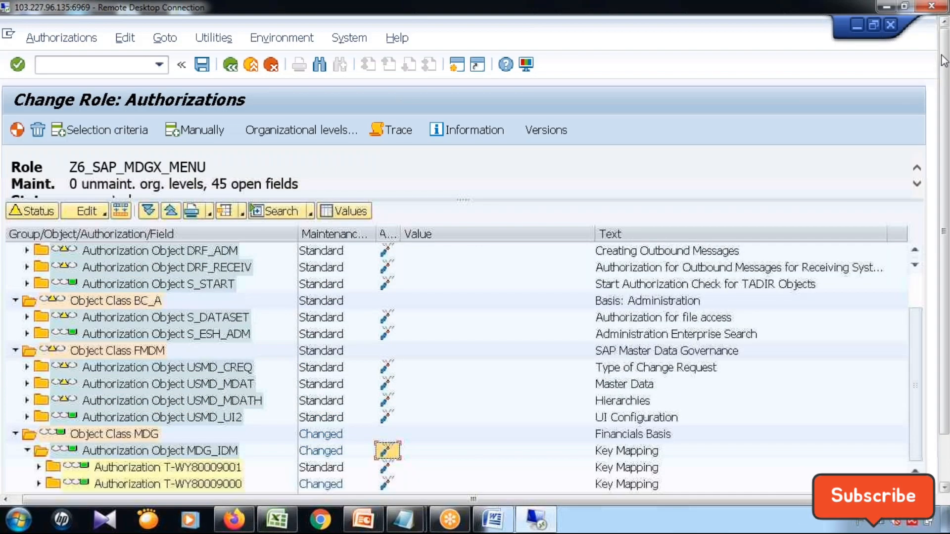
Leave authorization maintenance and generate the role's profile despite the open authorizations.
click(230, 65)
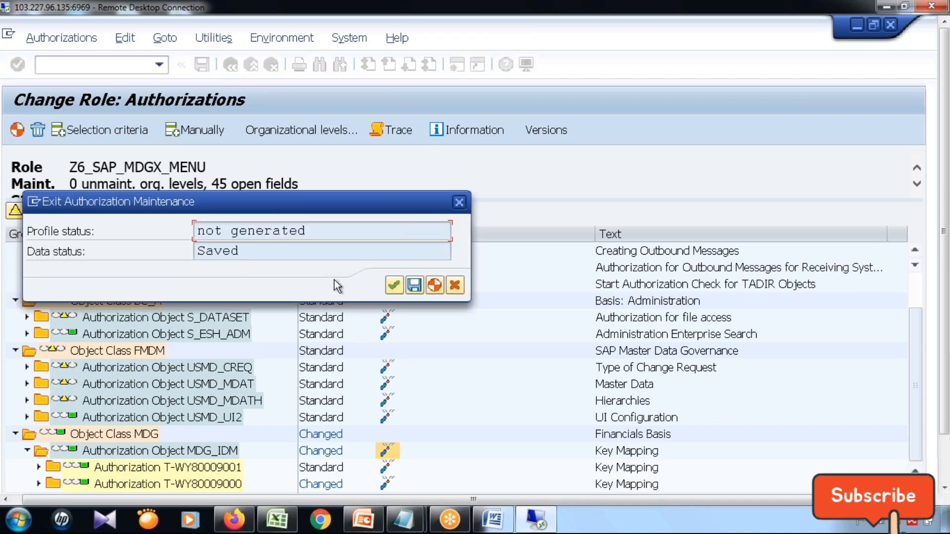
click(434, 286)
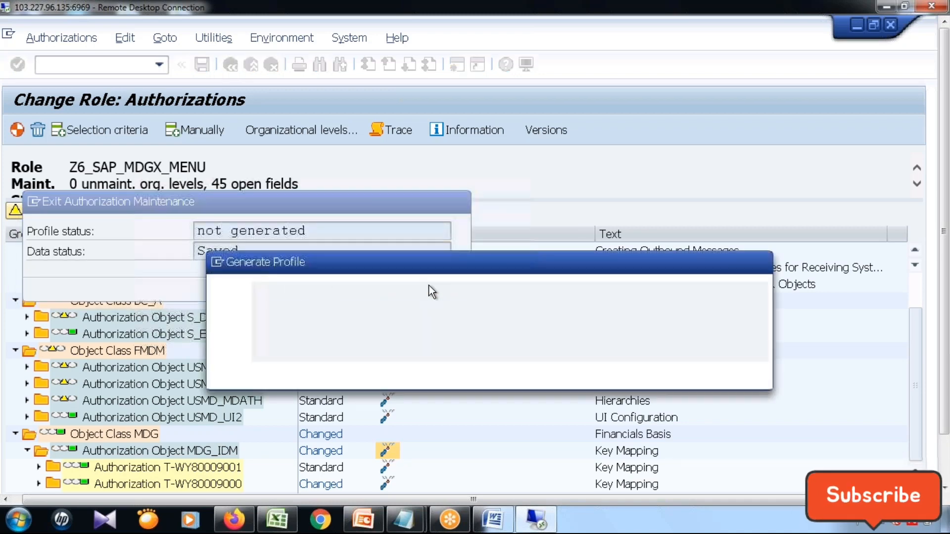
click(340, 372)
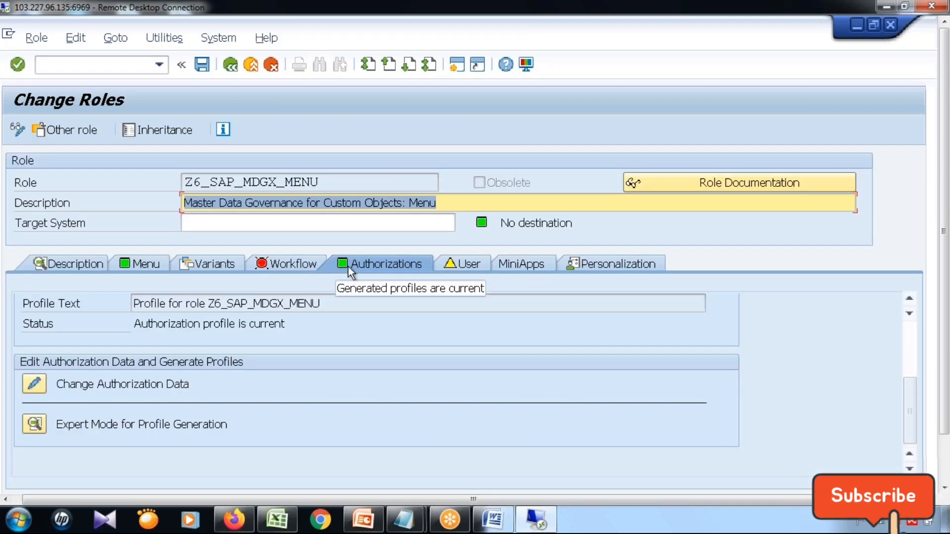
Add user ADMIN to the role's user assignments.
click(473, 264)
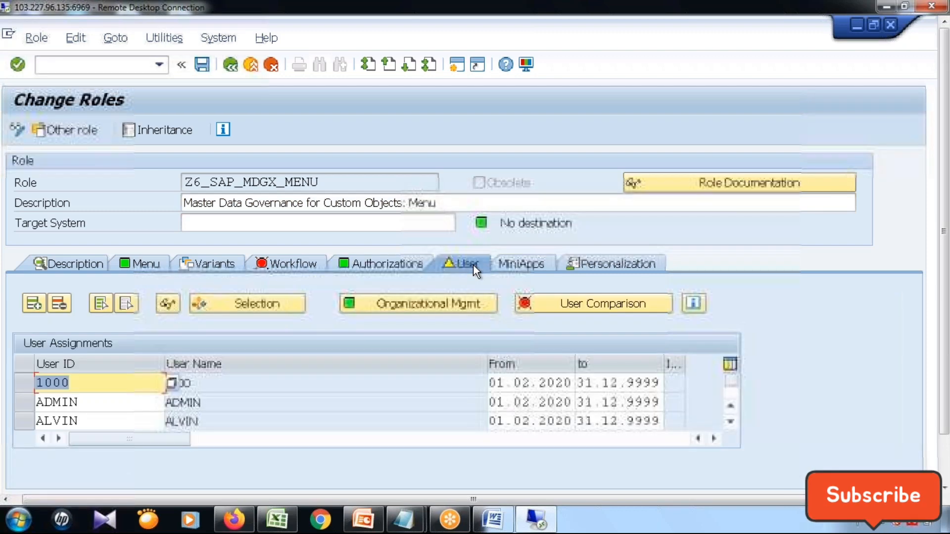
click(37, 303)
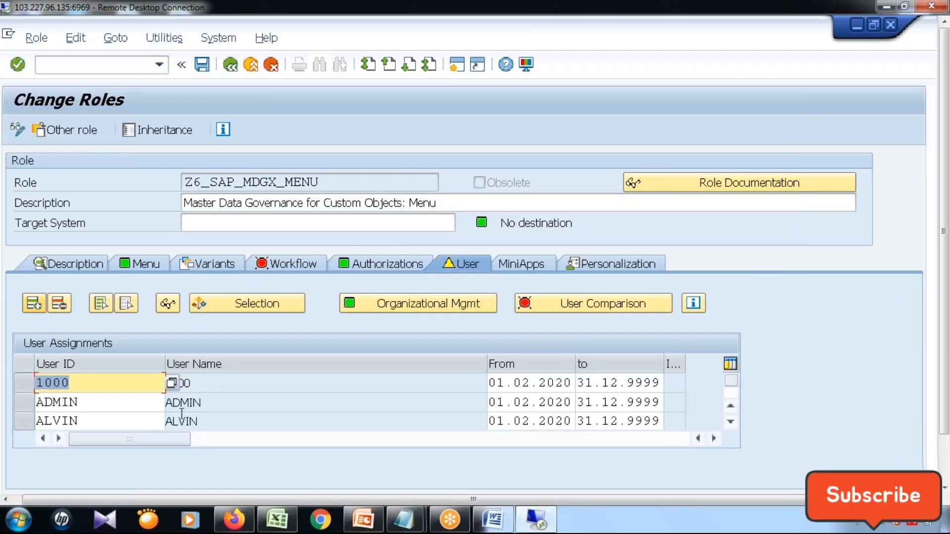
click(945, 462)
click(734, 340)
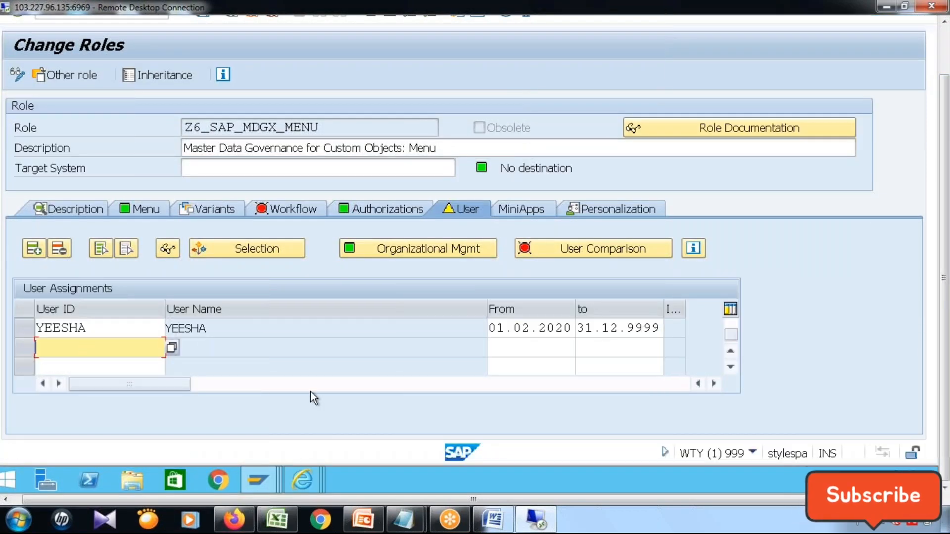
text(A)
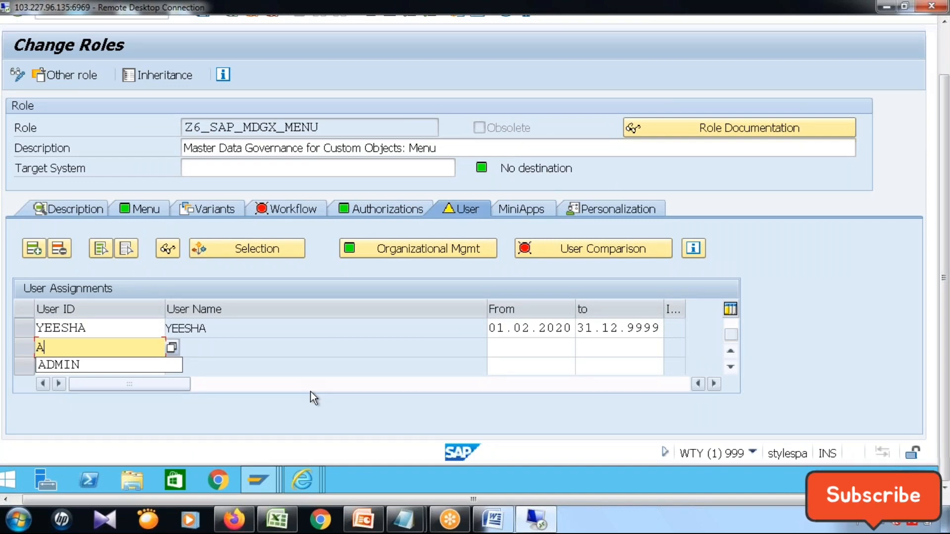
text(DMIN)
key(Return)
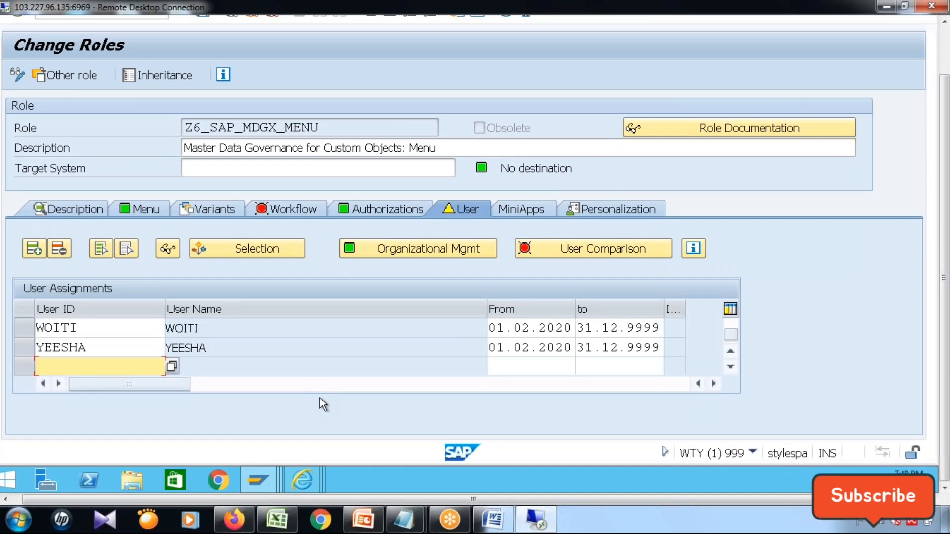
Try to assign user SAPUSER to the role.
text(SAPUSER)
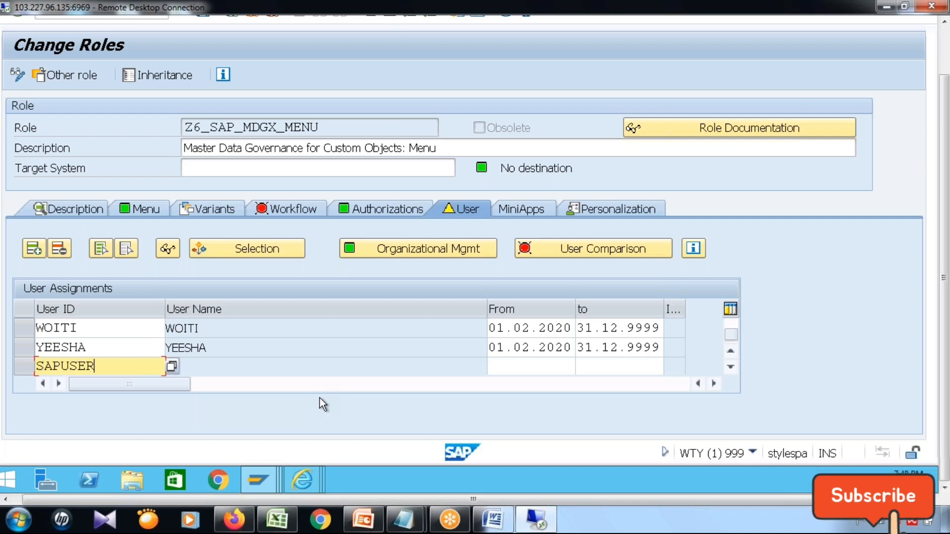
key(Return)
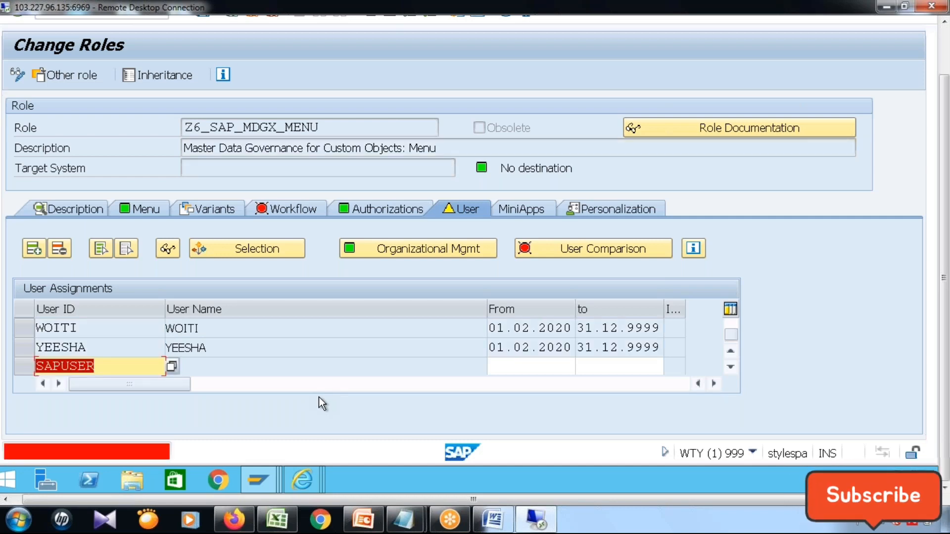
key(BackSpace)
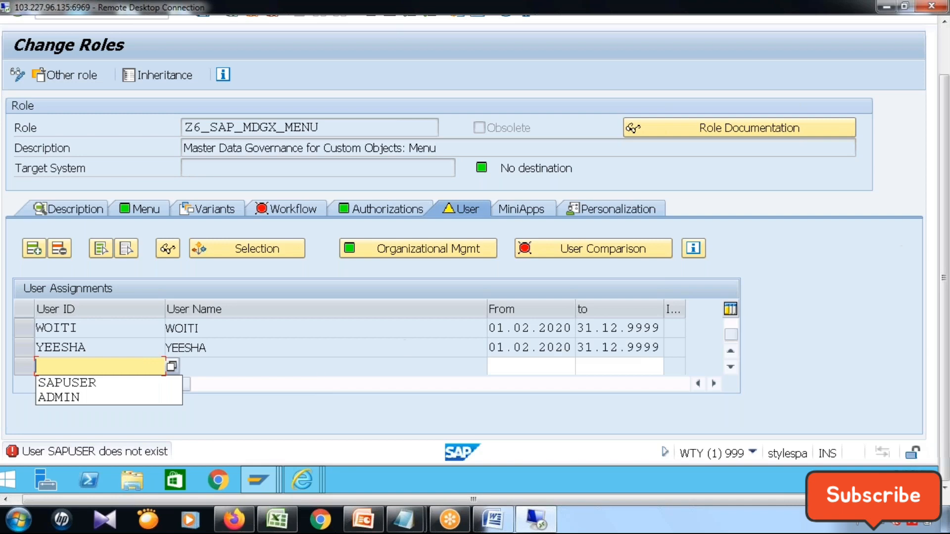
click(880, 290)
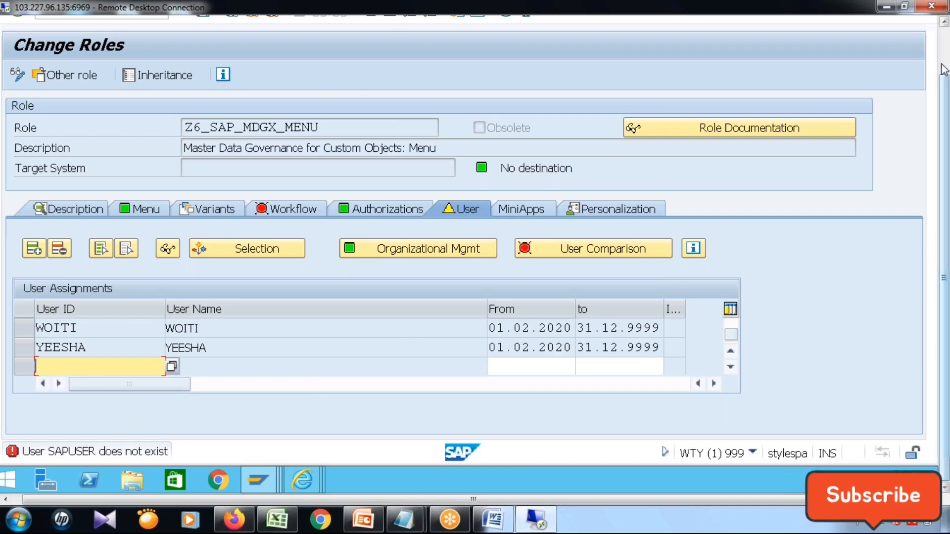
Save the role with its user assignments and reopen Z6_SAP_MDGX_MENU in display mode.
scroll(943, 70, up, 2)
click(201, 70)
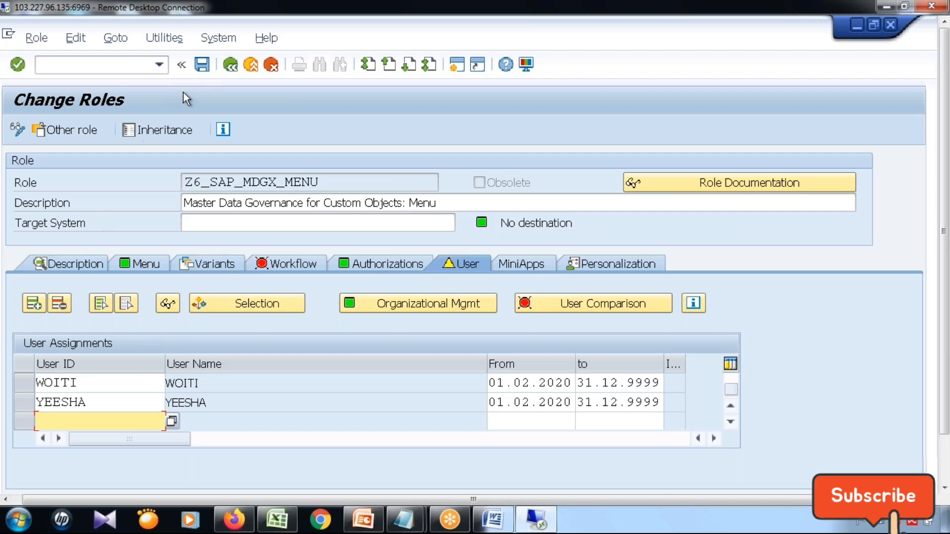
click(224, 68)
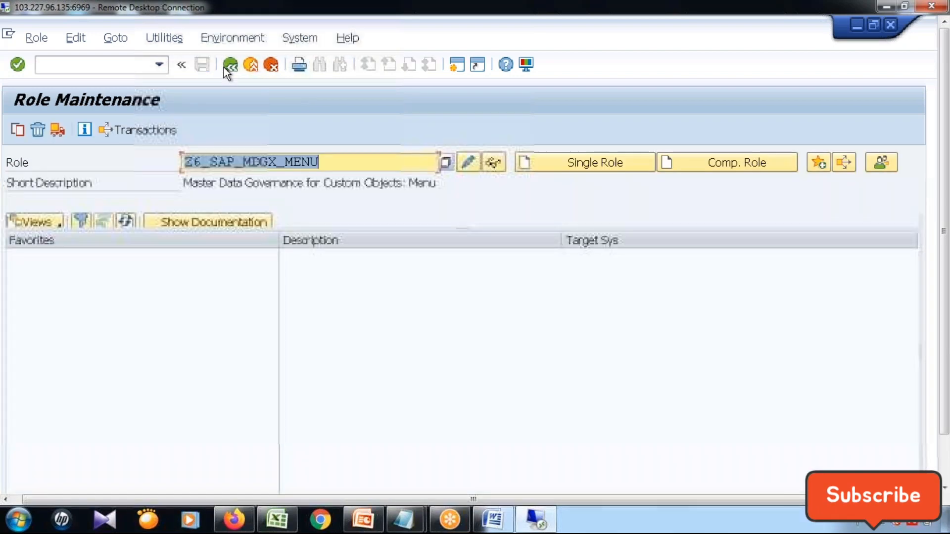
click(493, 163)
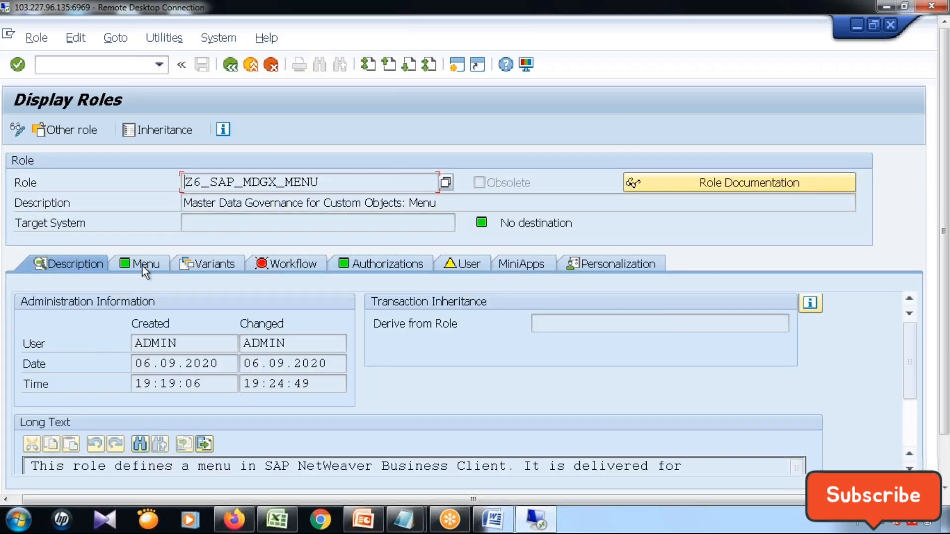
Run the Airline Process entry under Change Requests in the role menu and maximize the browser window it launches.
click(146, 263)
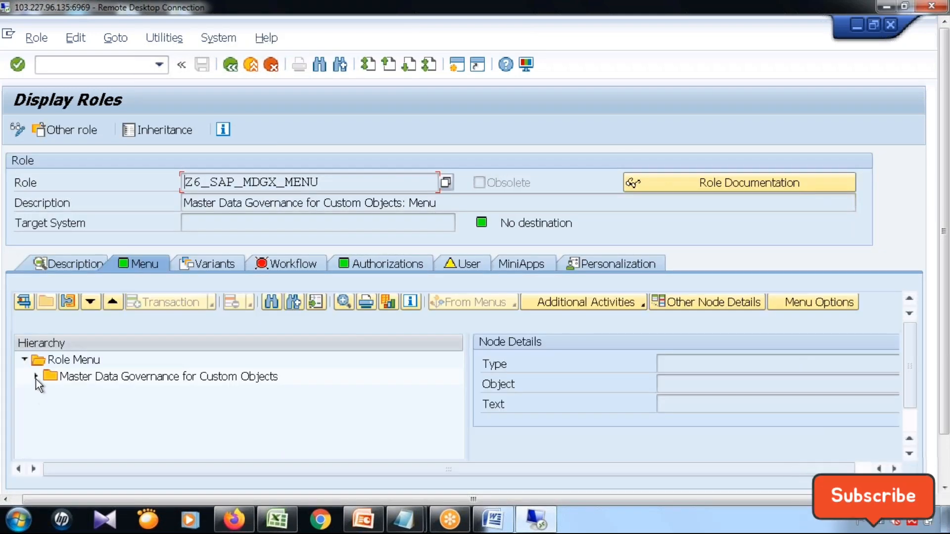
click(36, 377)
click(49, 410)
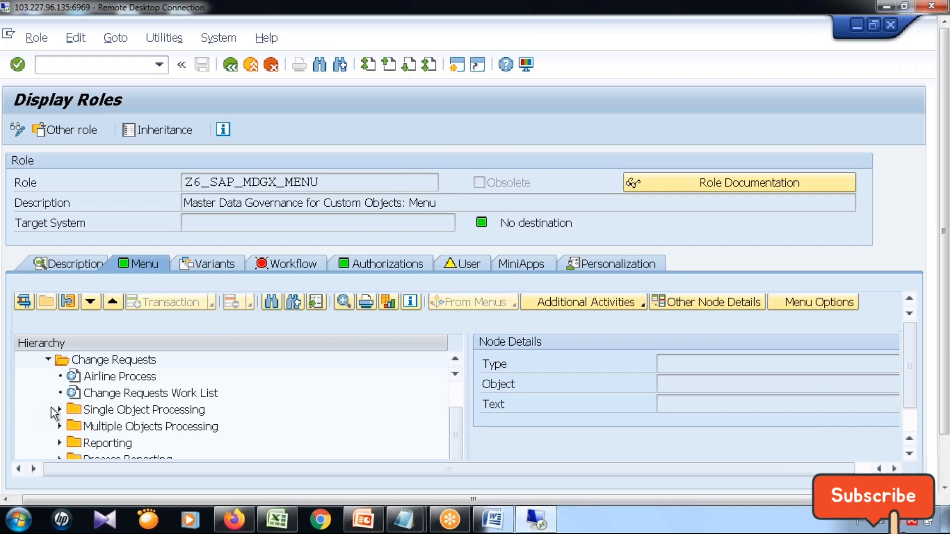
click(137, 378)
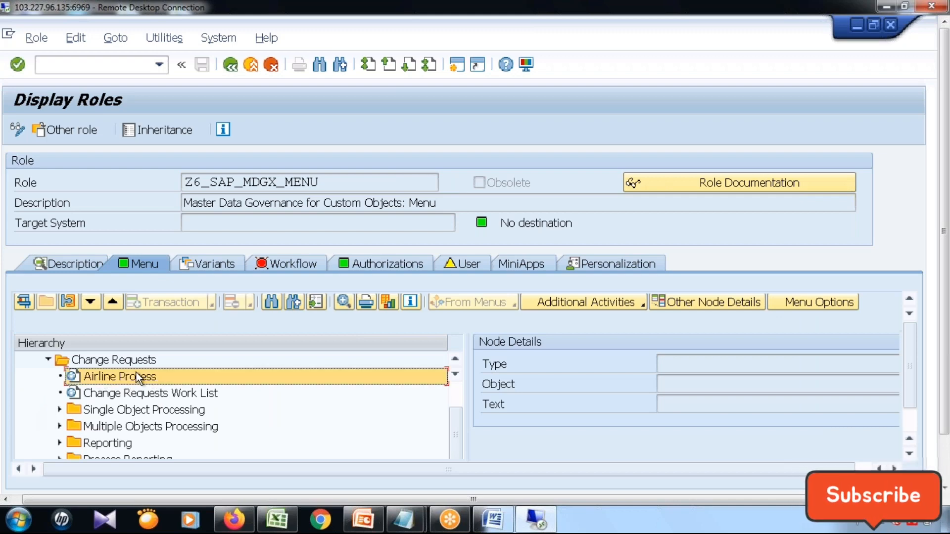
click(17, 305)
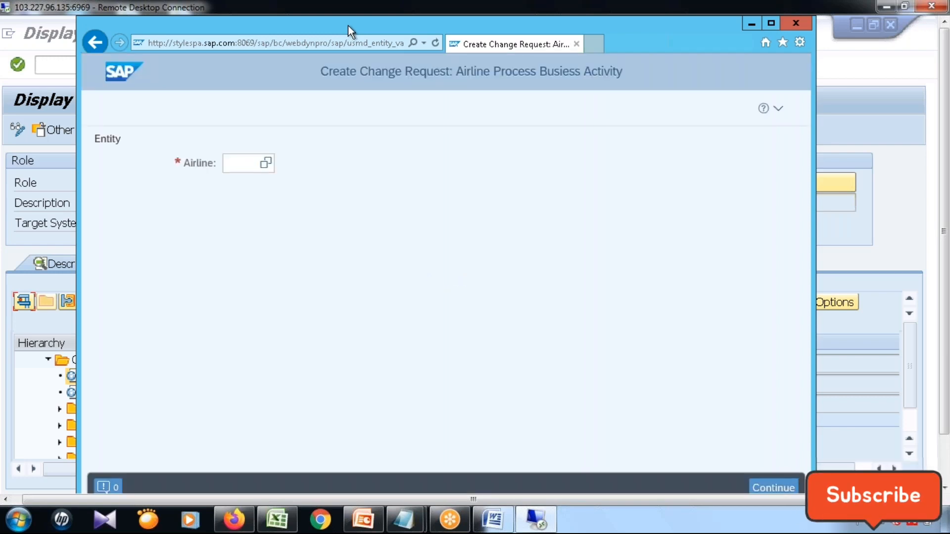
double_click(229, 25)
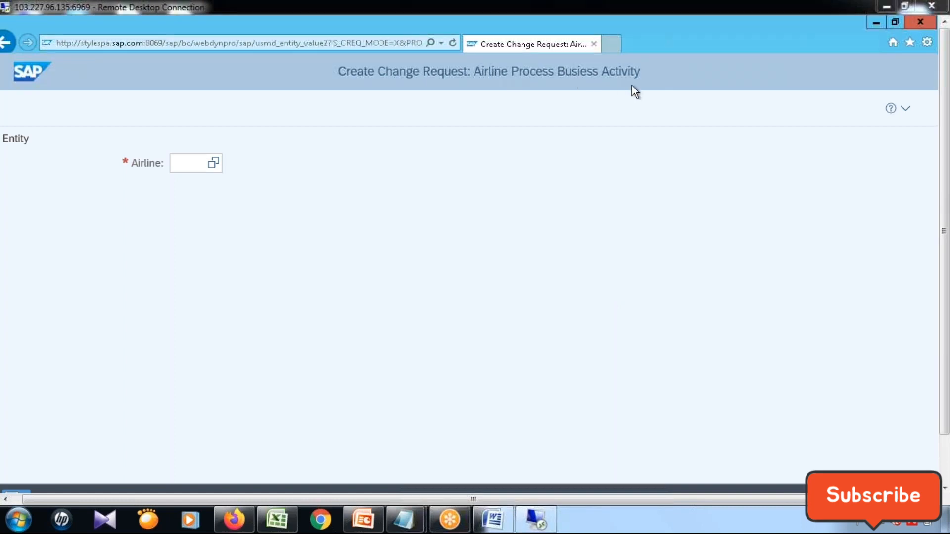
Enter AIR as the airline and continue to the change request form.
click(186, 162)
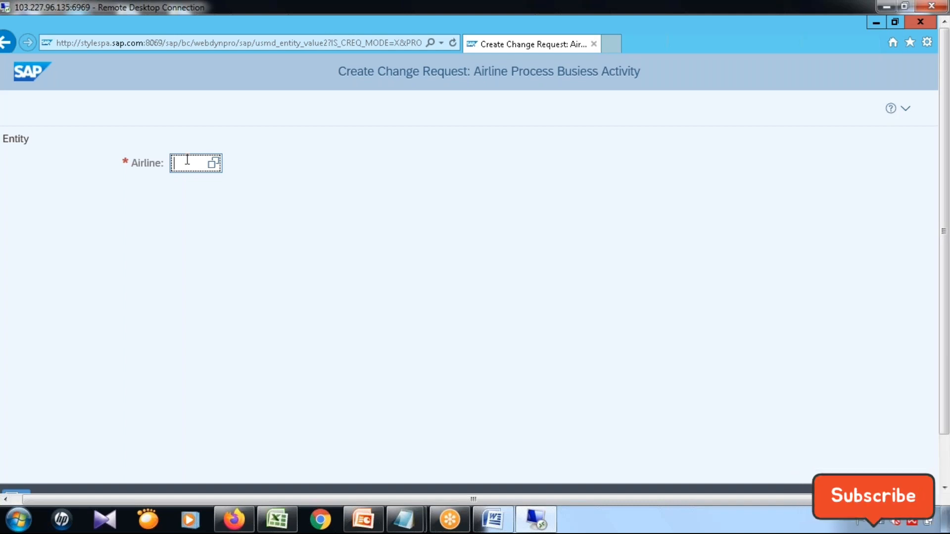
text(AIR)
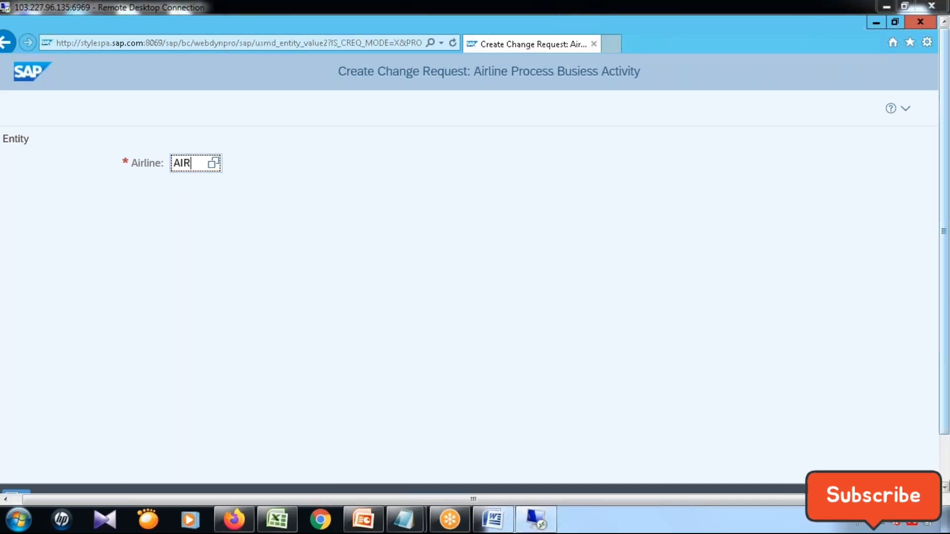
click(945, 467)
click(907, 451)
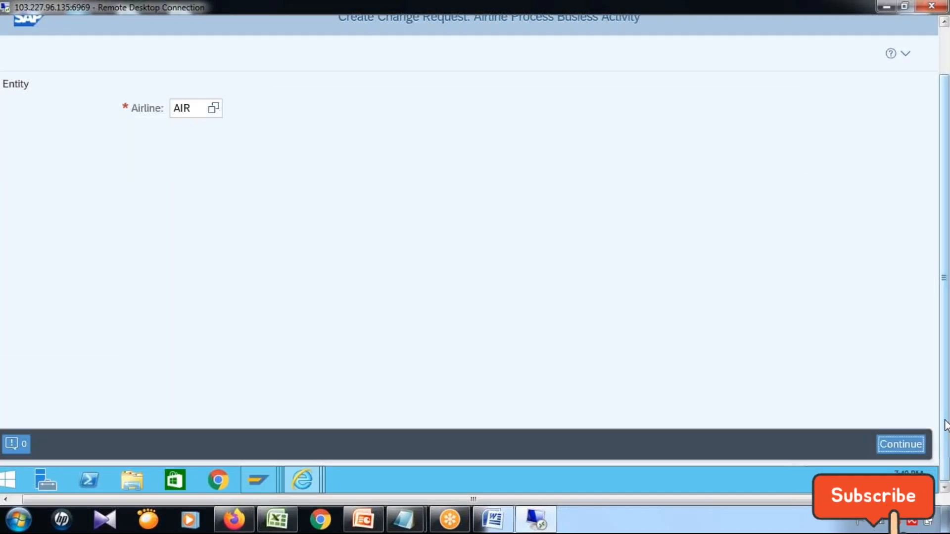
drag(945, 428, 945, 346)
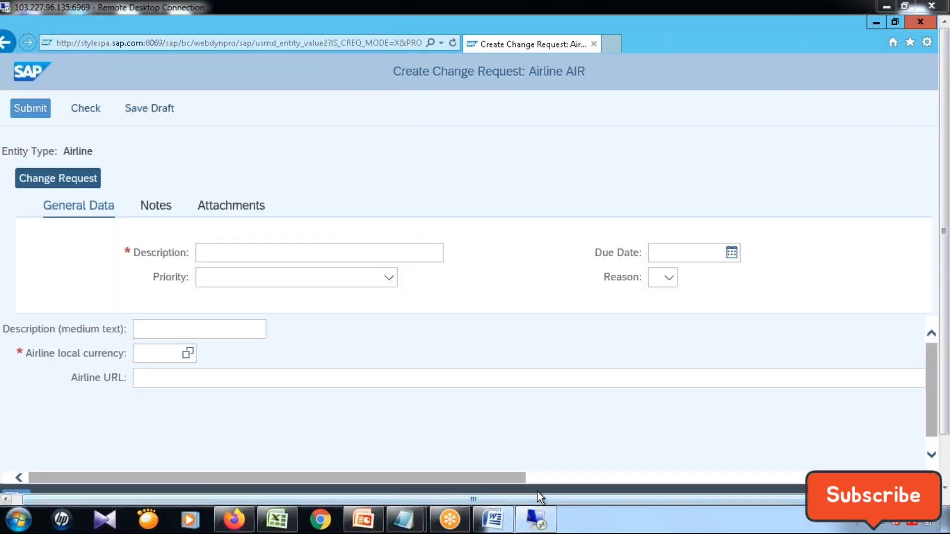
drag(260, 501, 204, 500)
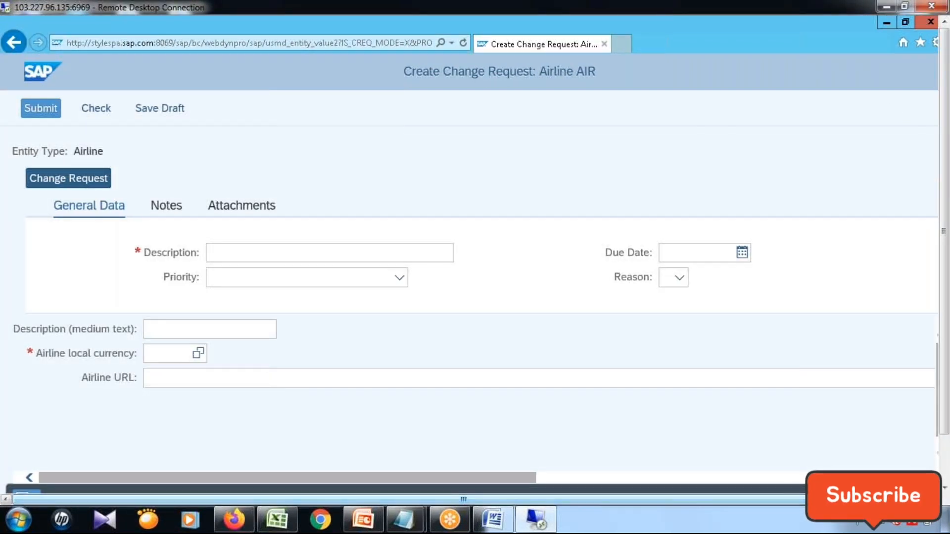
click(904, 23)
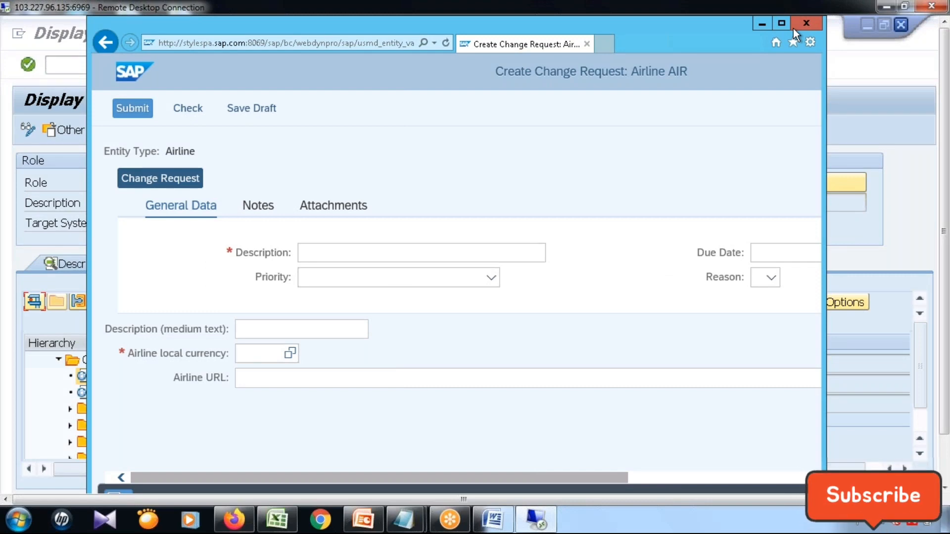
click(780, 23)
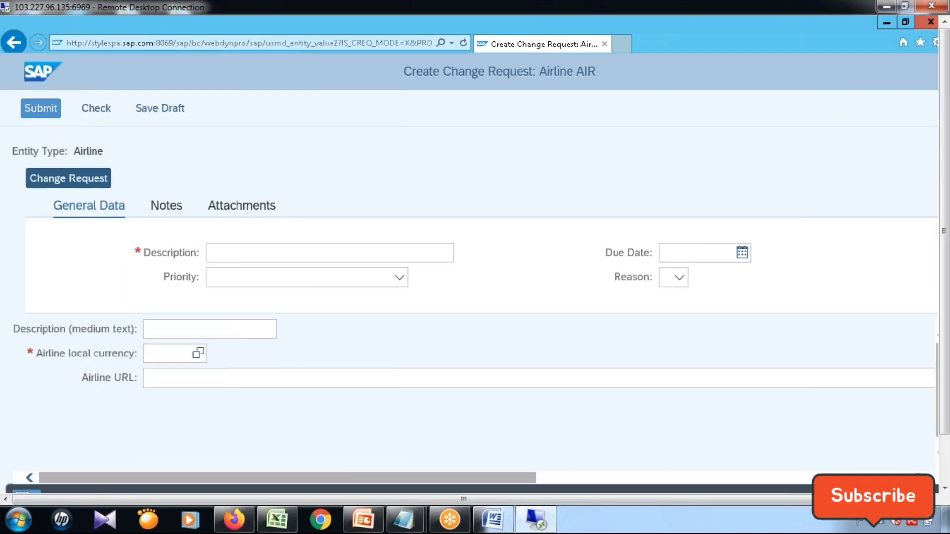
Enter "Create Details for Air India" as the change request's description in the general data.
text(Cre)
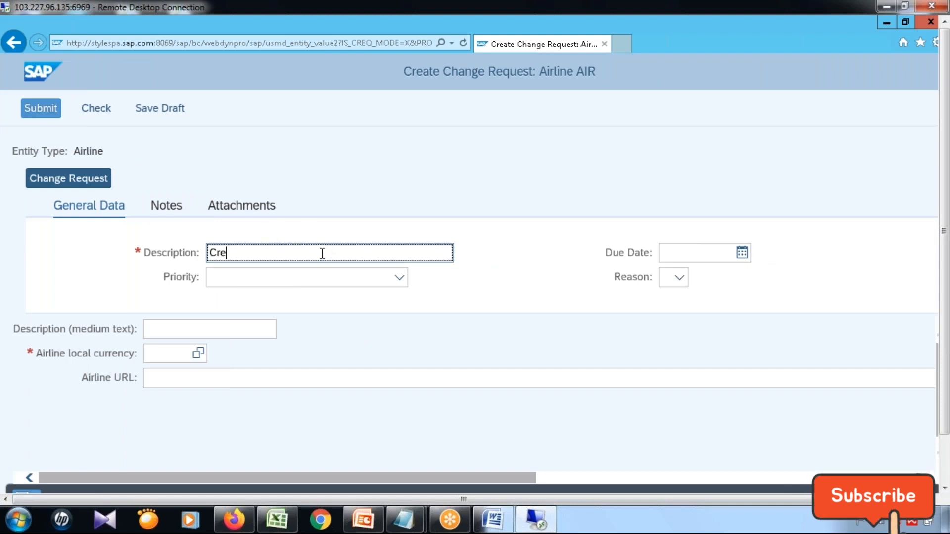
text(te)
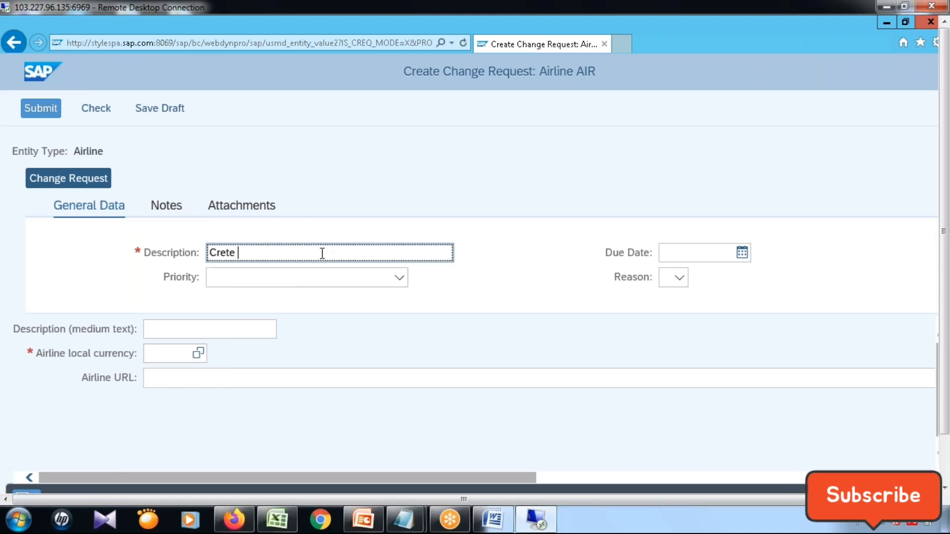
key(BackSpace)
key(BackSpace)
key(BackSpace)
text(ate Details f)
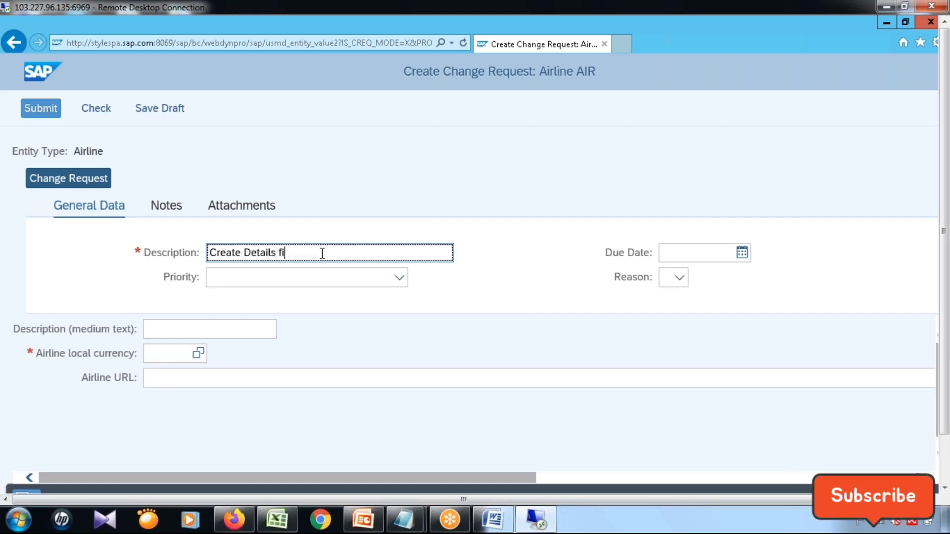
text(or Air India)
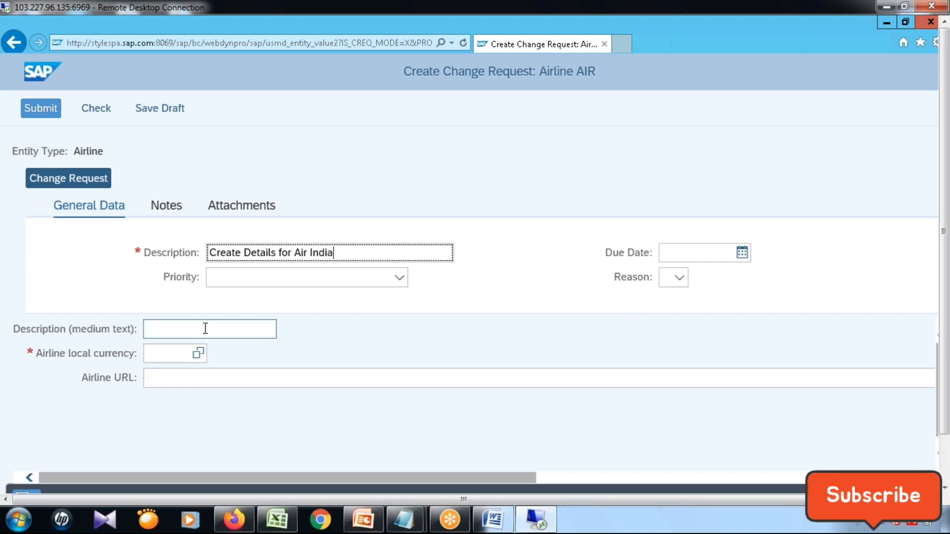
Enter "Airline - Air India" as the airline's medium-text description.
click(228, 328)
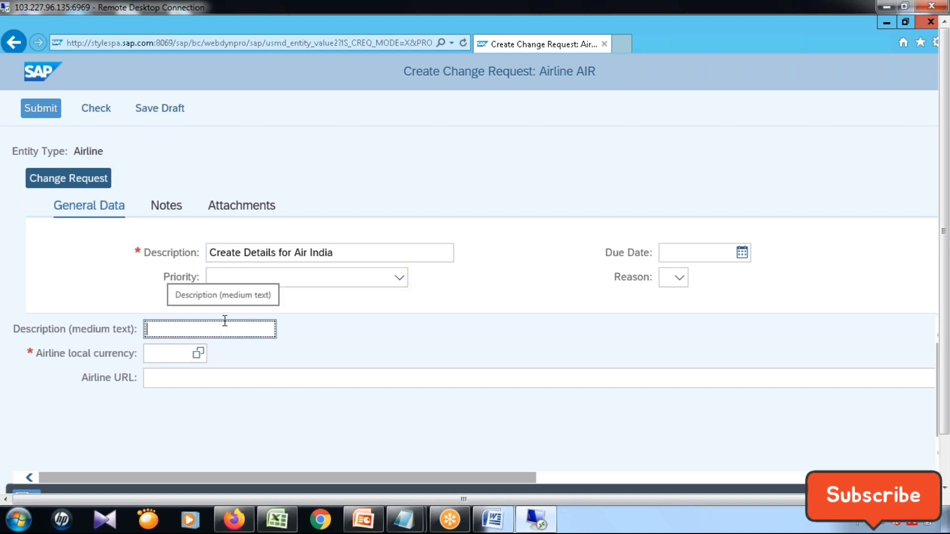
text(Air)
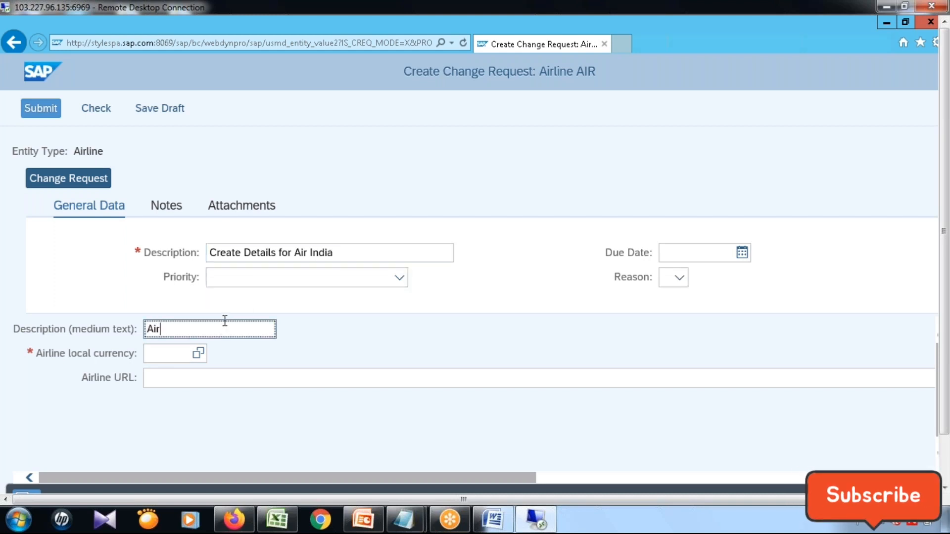
text(line - Air Indi)
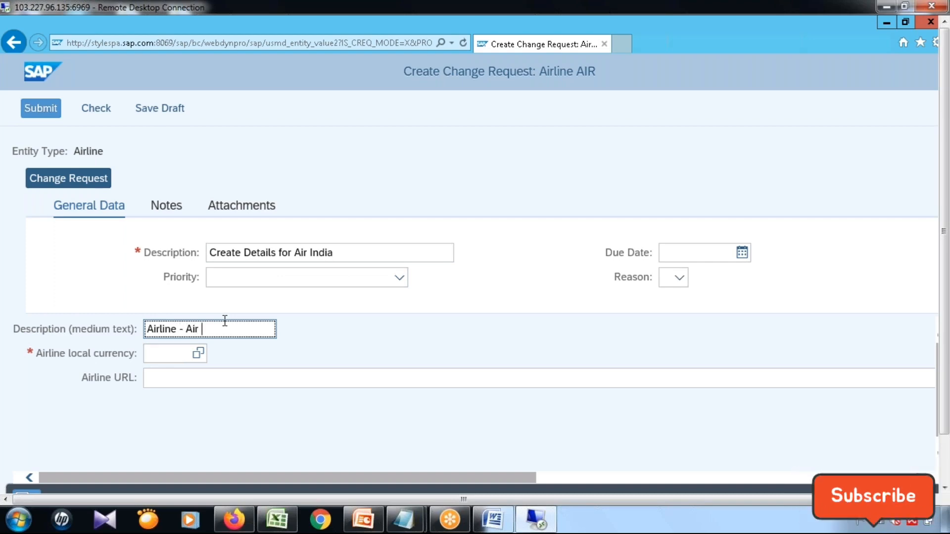
text(a)
Search the value help for the airline local currency without any filter and close it without choosing a value.
click(196, 356)
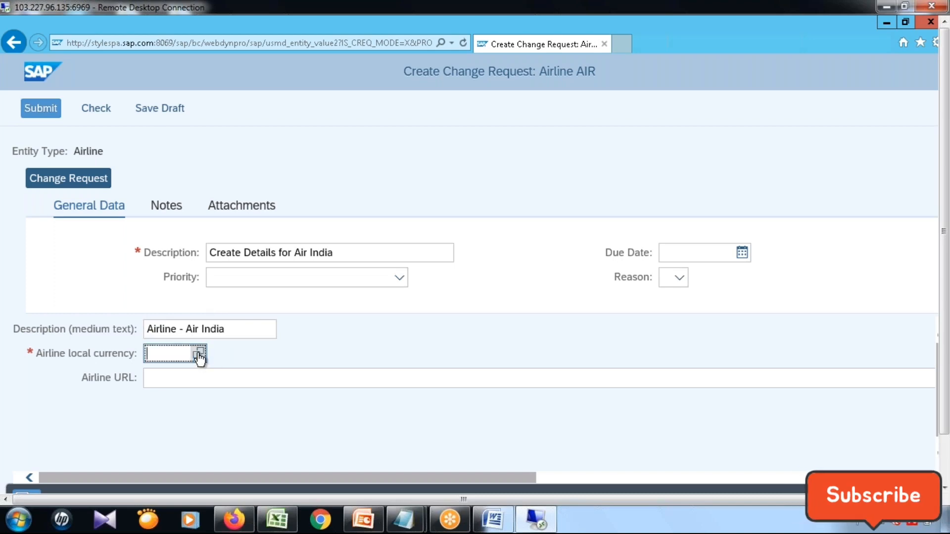
click(199, 353)
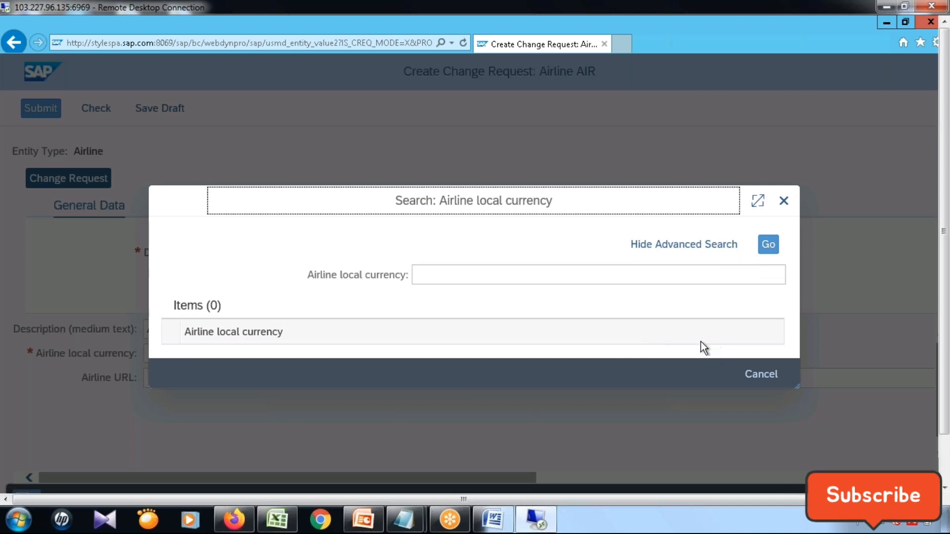
click(473, 275)
click(768, 244)
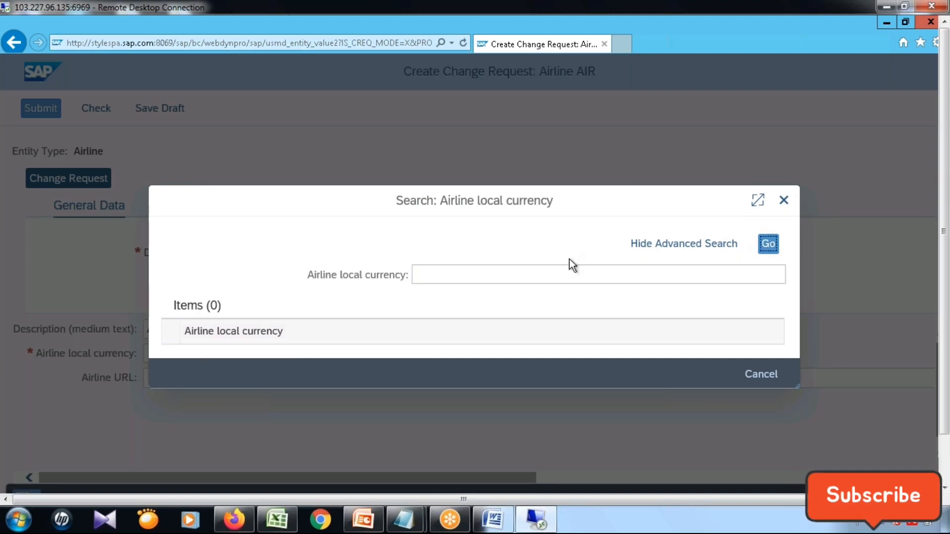
click(745, 374)
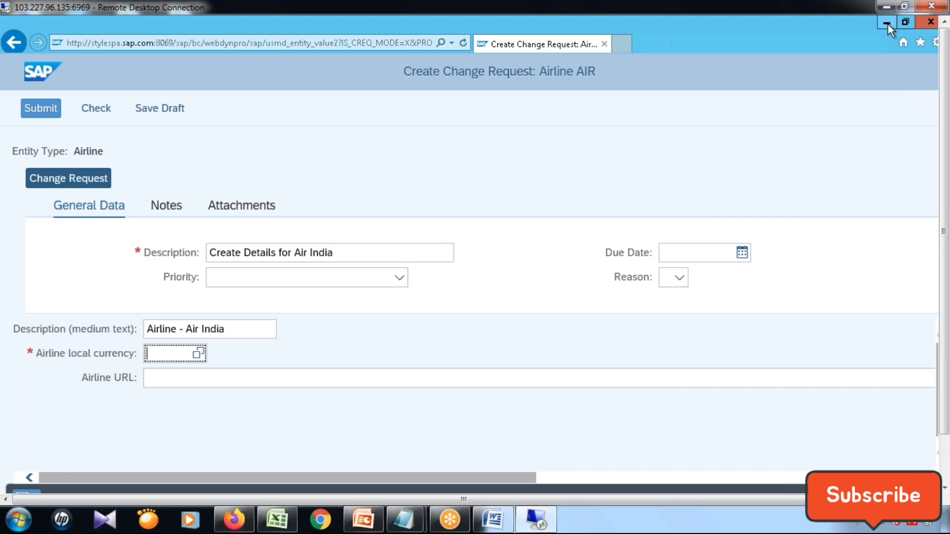
Switch back from the browser to the SAP GUI role display and start transaction MDGIMG in the same session.
click(887, 22)
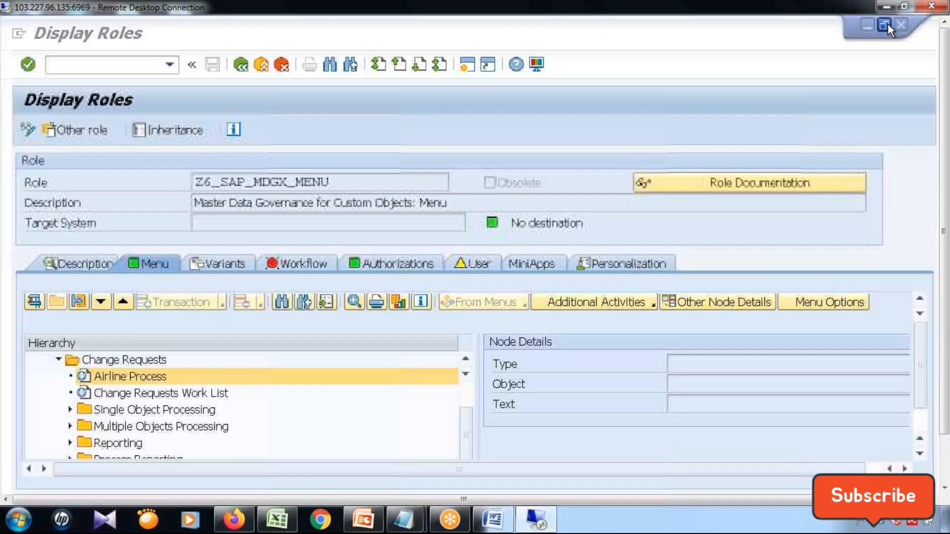
click(72, 64)
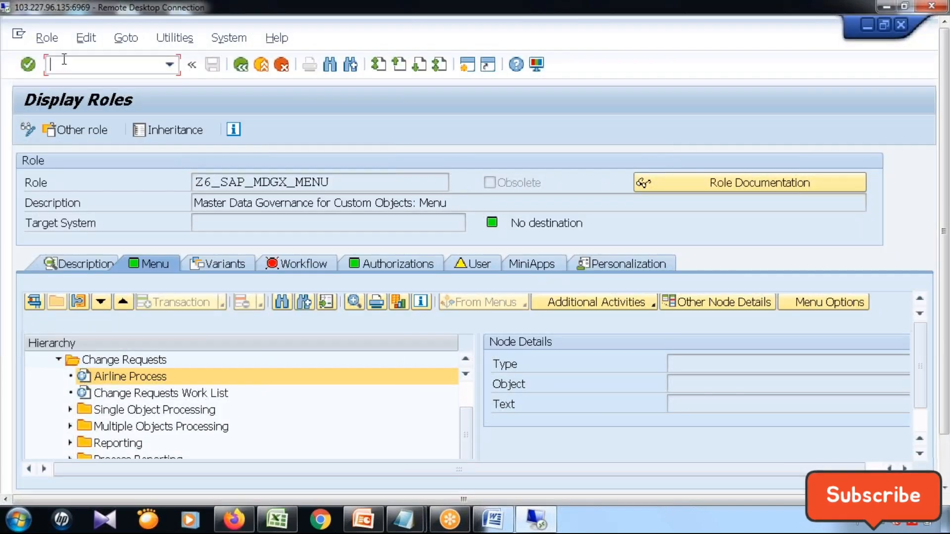
text(/m)
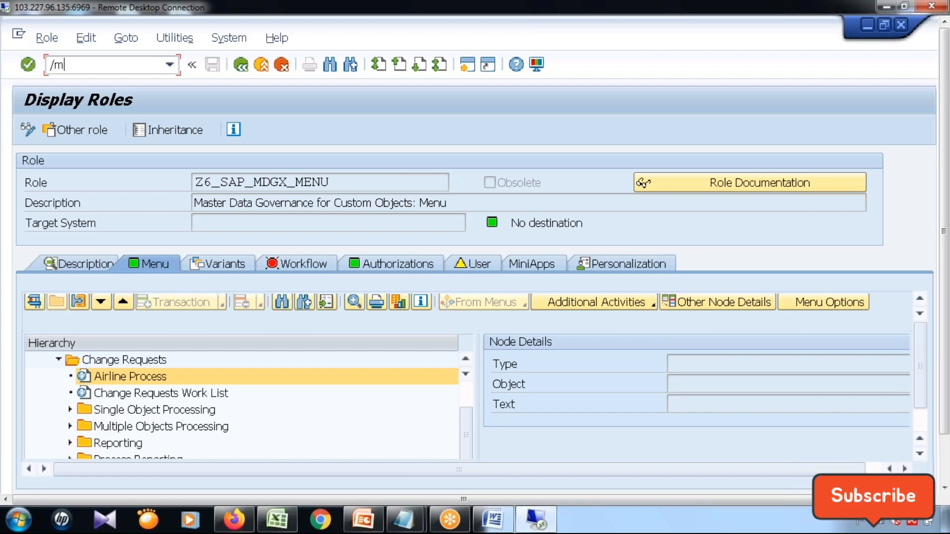
key(BackSpace)
text(nmdgimg)
key(Return)
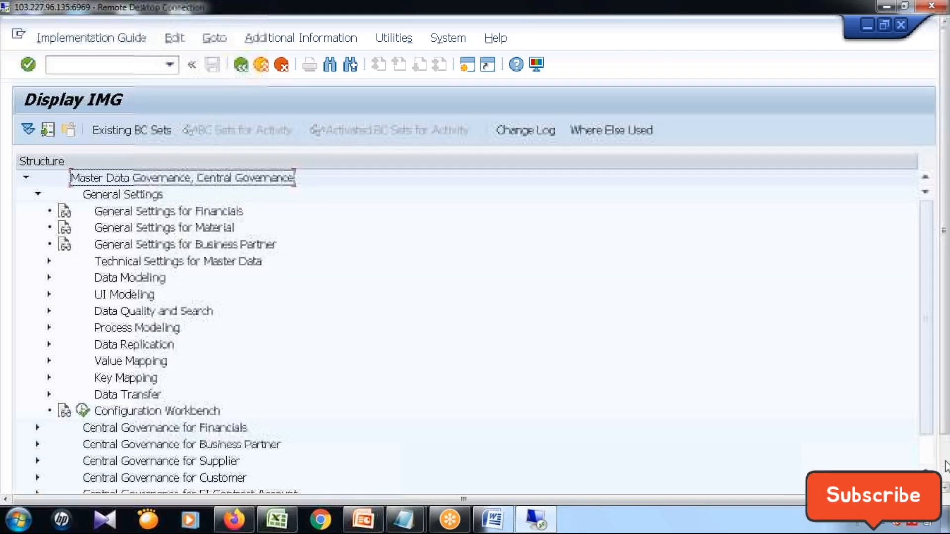
Run Edit Data Model under General Settings > Data Modeling and acknowledge the cross-client notice.
click(945, 466)
click(49, 224)
click(95, 241)
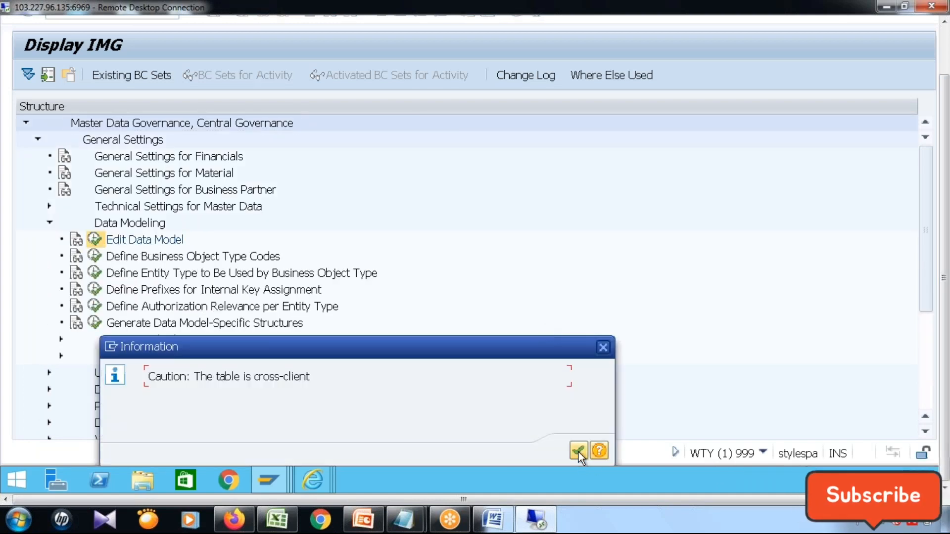
click(578, 451)
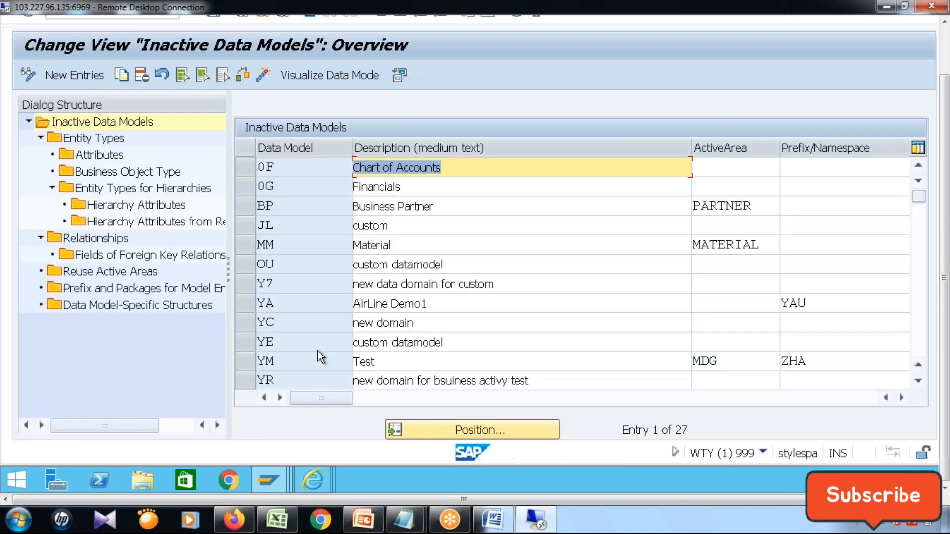
Select data model Z6 (MDG Airline Process) and open its entity types.
click(306, 310)
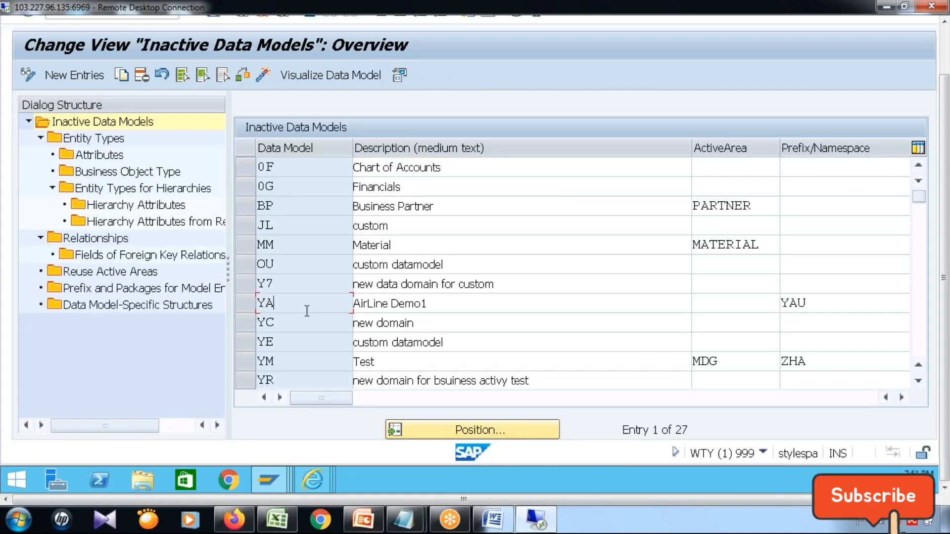
key(Page_Down)
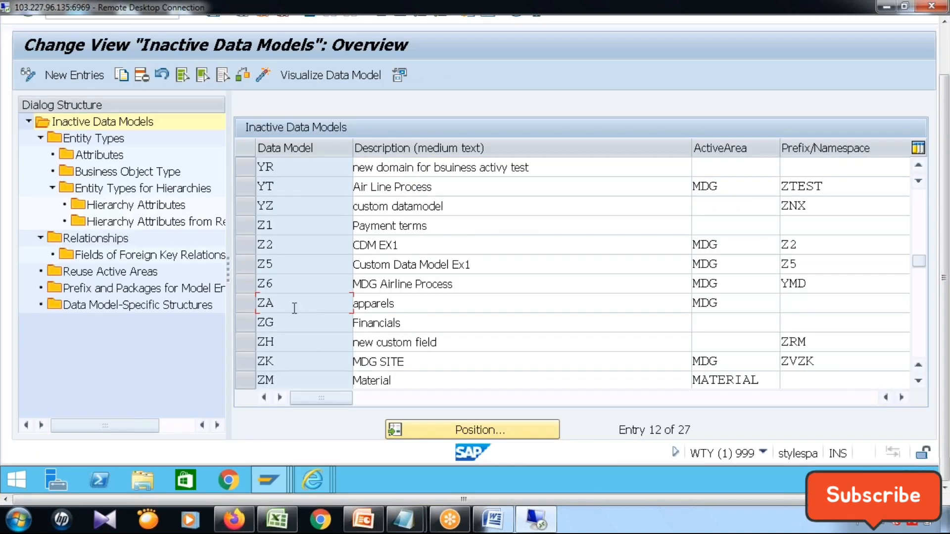
click(247, 283)
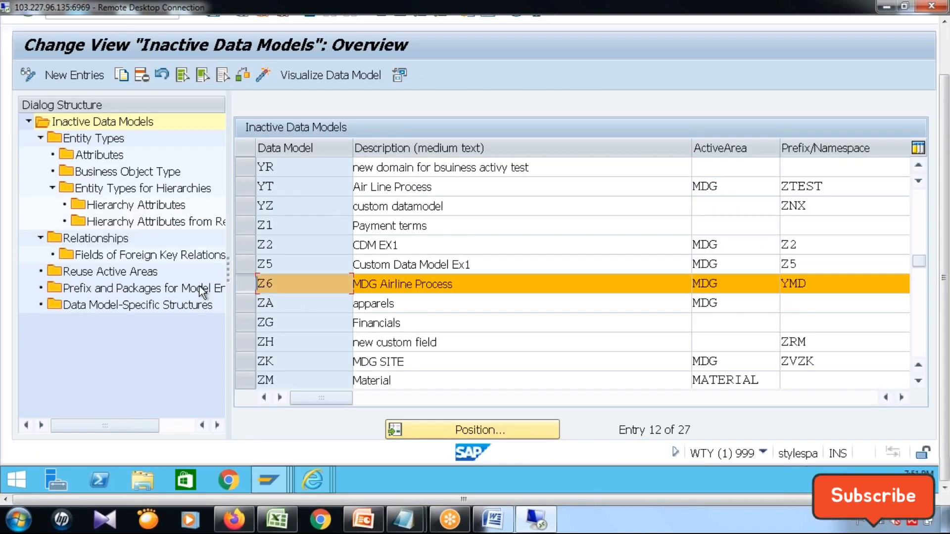
double_click(75, 139)
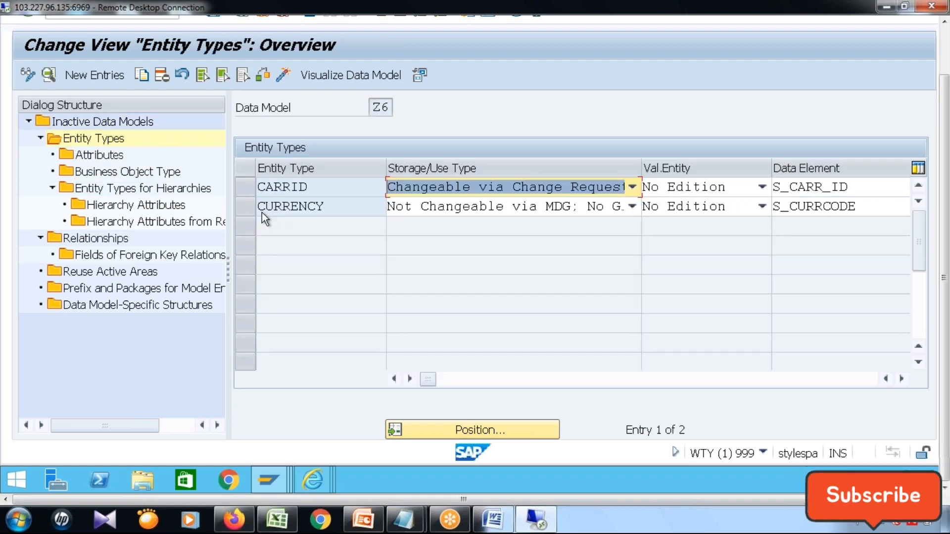
Open the details of entity type CURRENCY and copy the name of its data element.
click(247, 207)
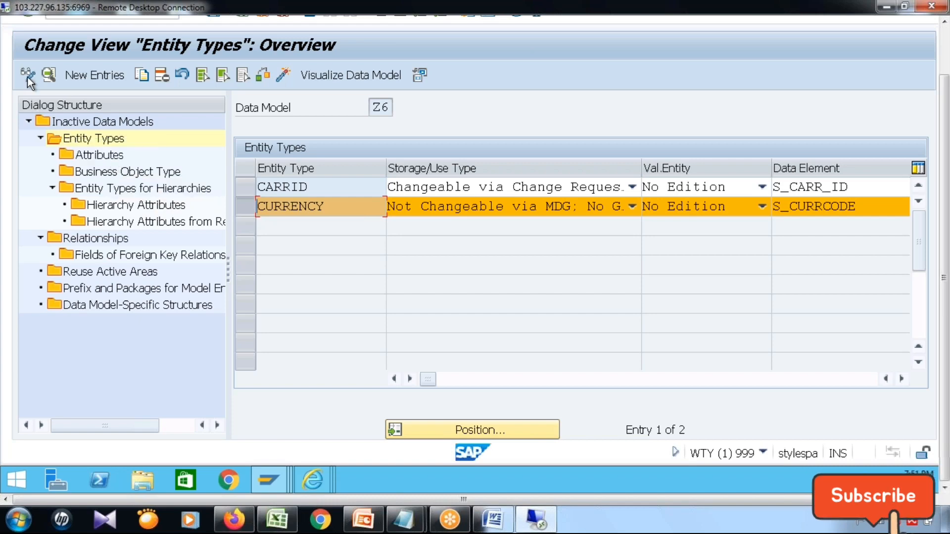
click(48, 76)
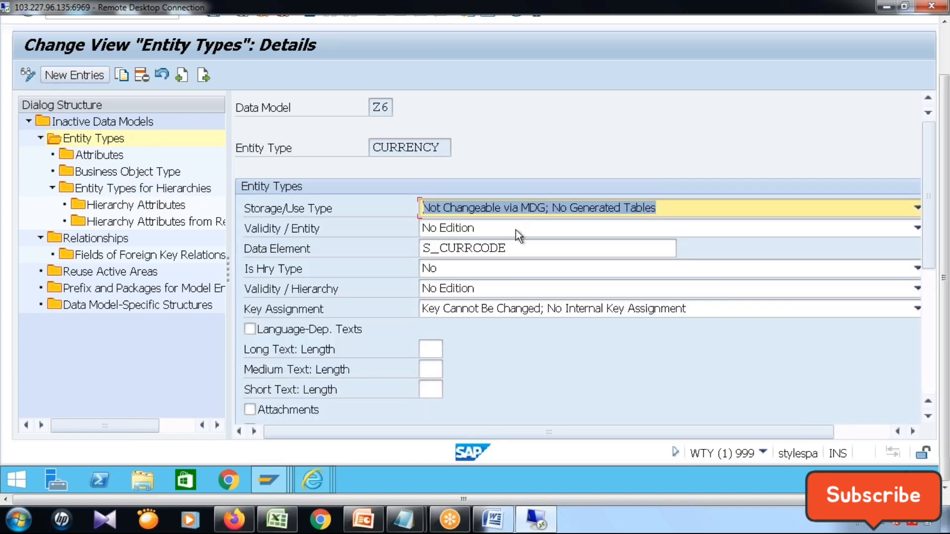
click(470, 247)
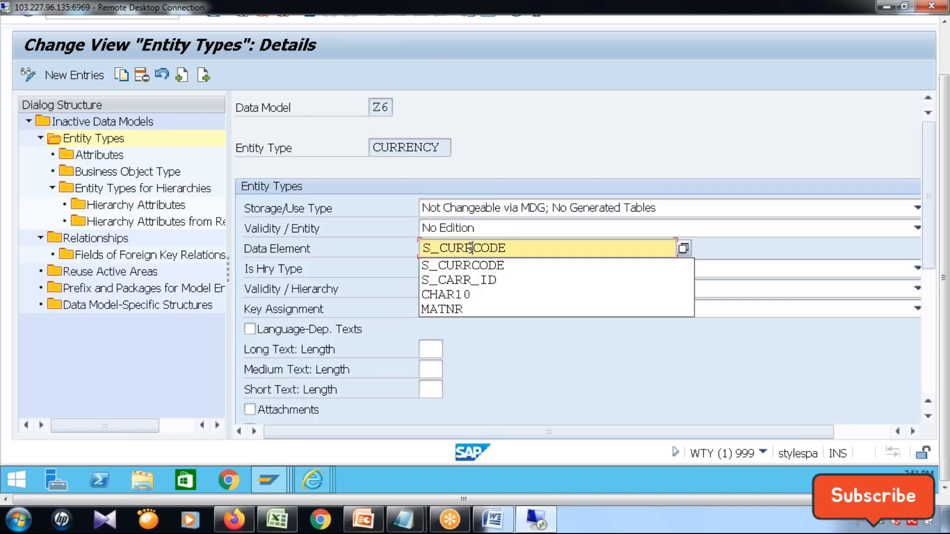
double_click(514, 248)
drag(406, 248, 397, 248)
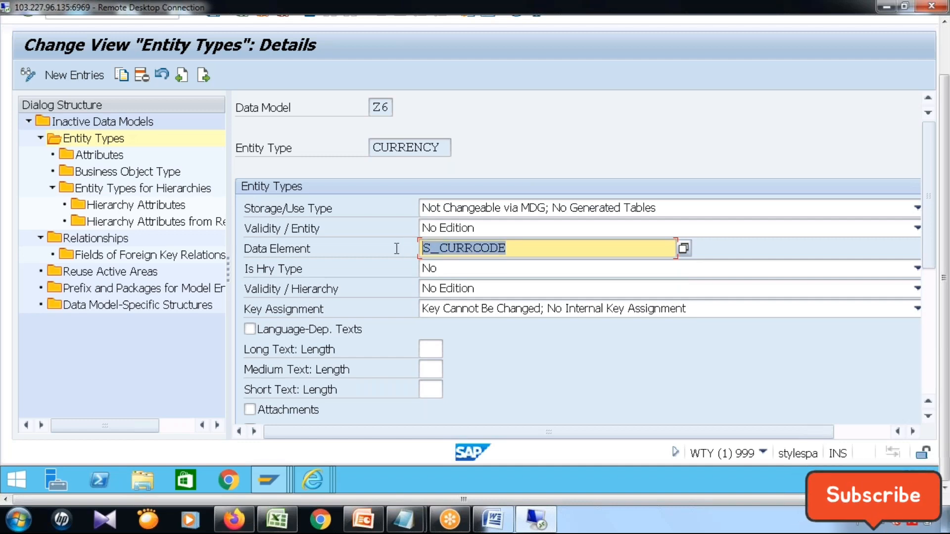
key(ctrl+c)
Open a new session, start transaction SE11, and display the data type S_CURRCODE.
click(944, 50)
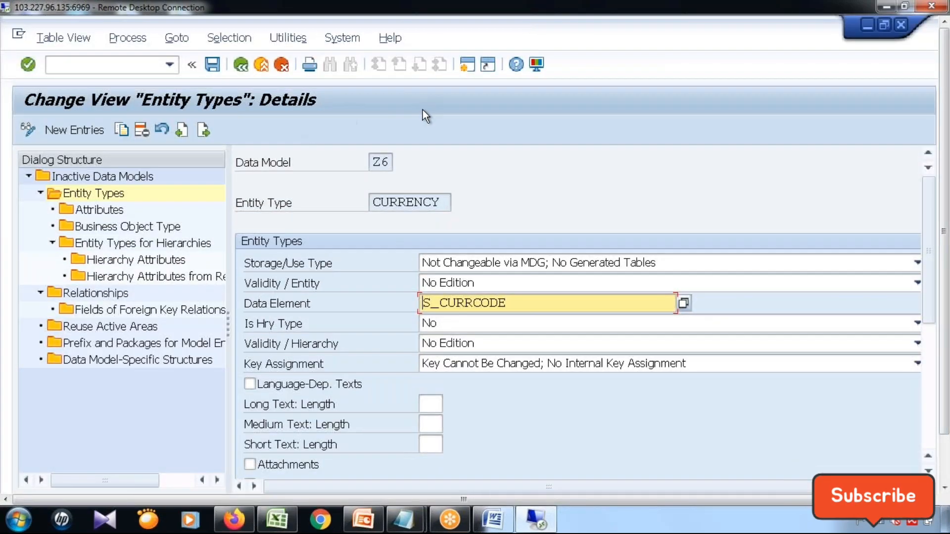
click(465, 67)
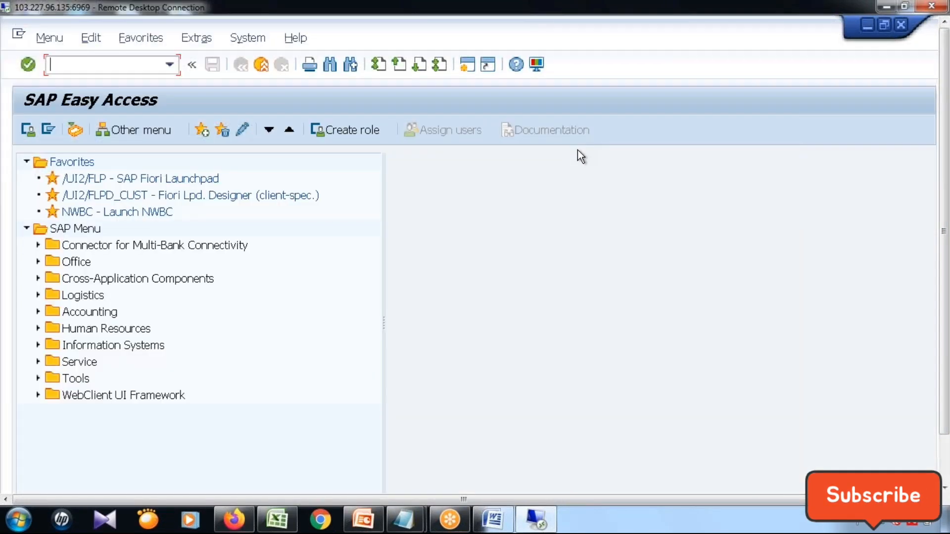
text(/nse11)
key(Return)
click(58, 262)
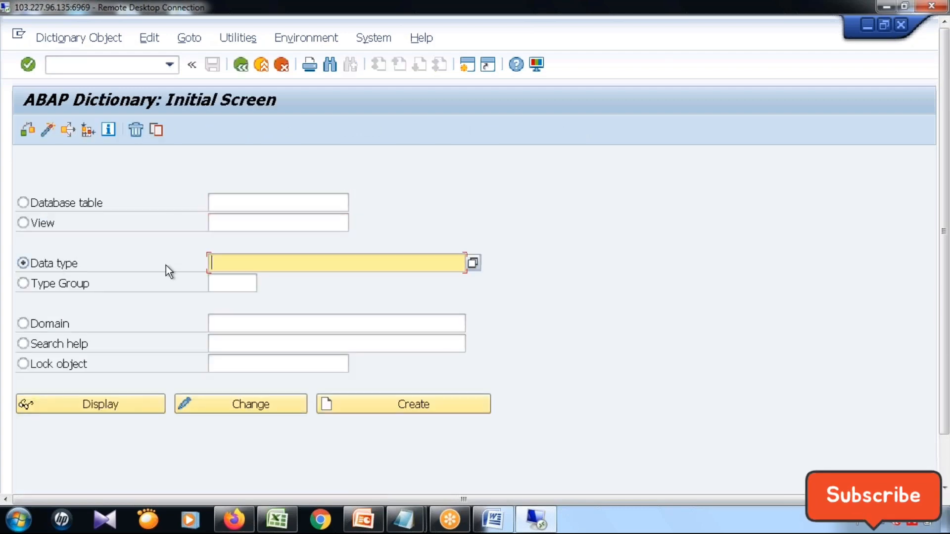
key(ctrl+v)
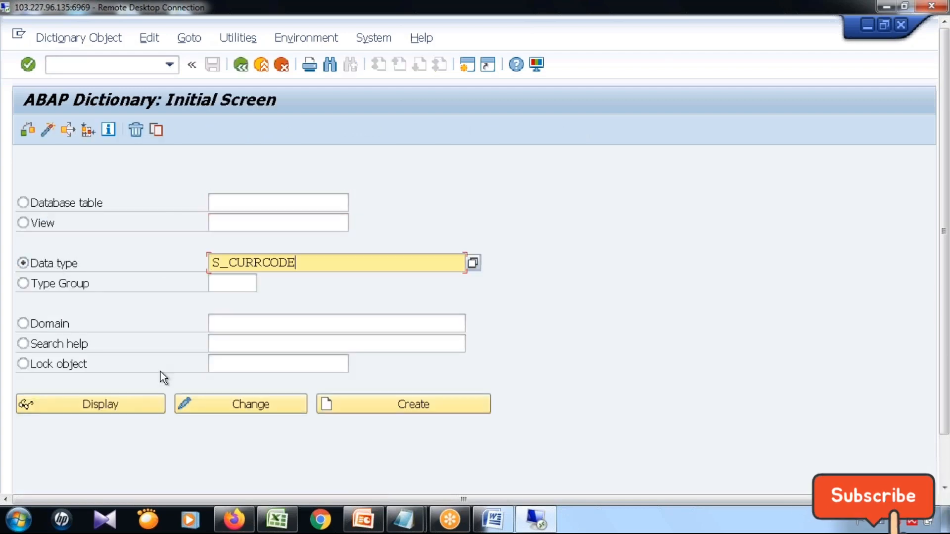
click(115, 402)
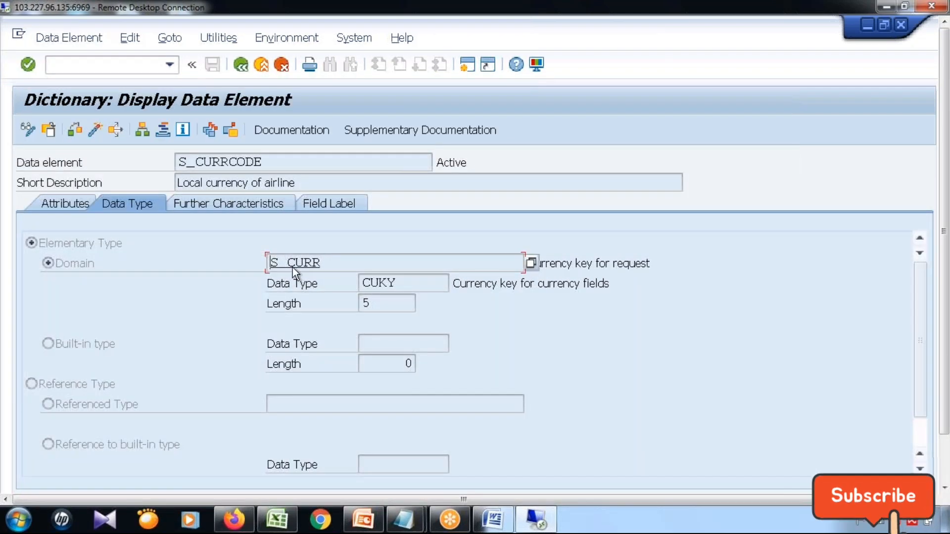
Open the data element's domain S_CURR and, from its value range, display the value table SCURX.
double_click(295, 262)
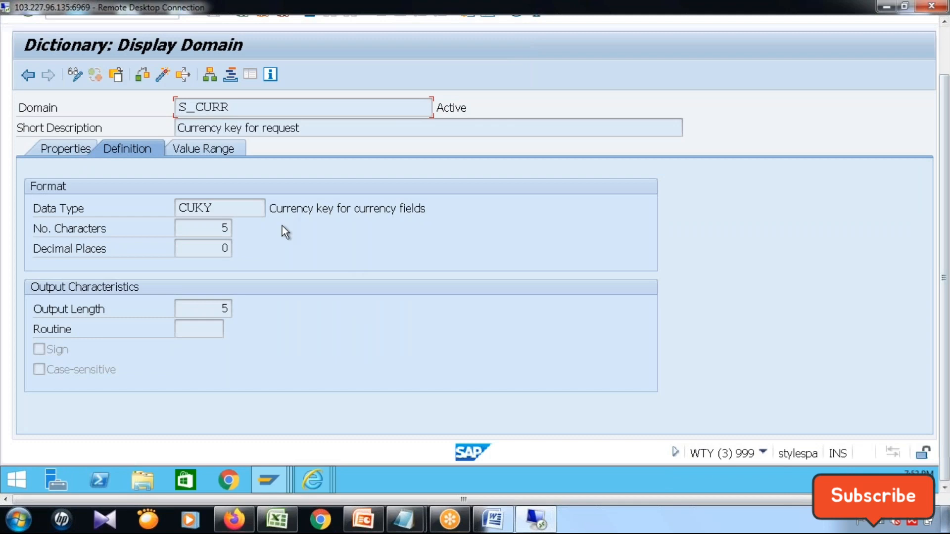
click(216, 156)
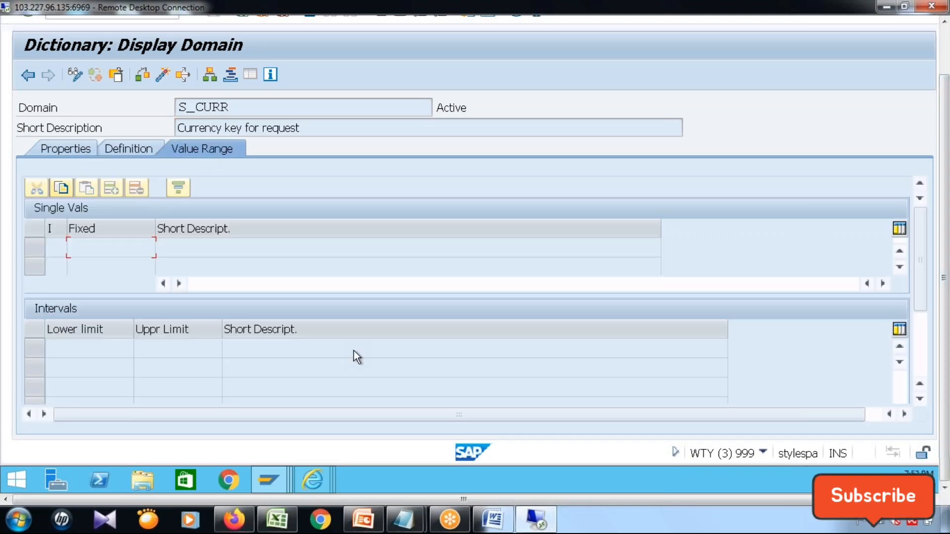
click(918, 361)
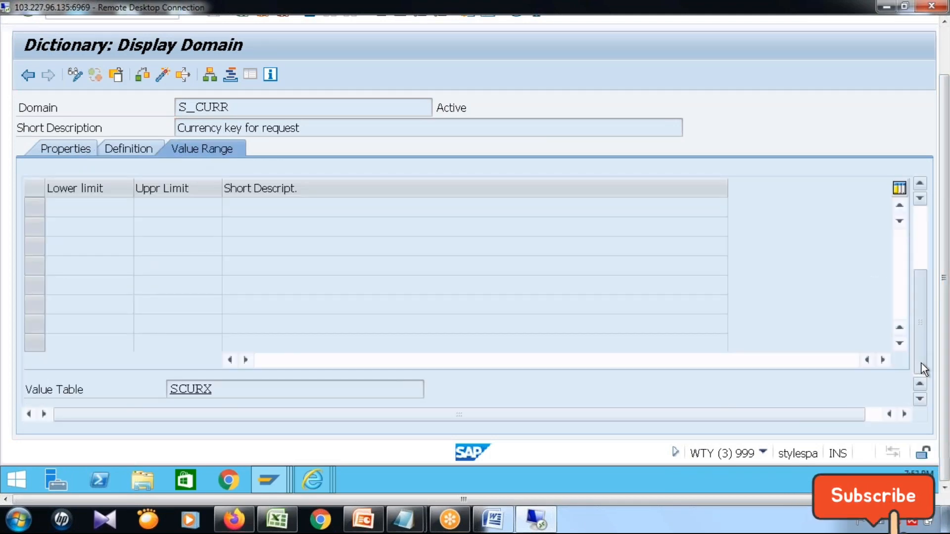
double_click(197, 391)
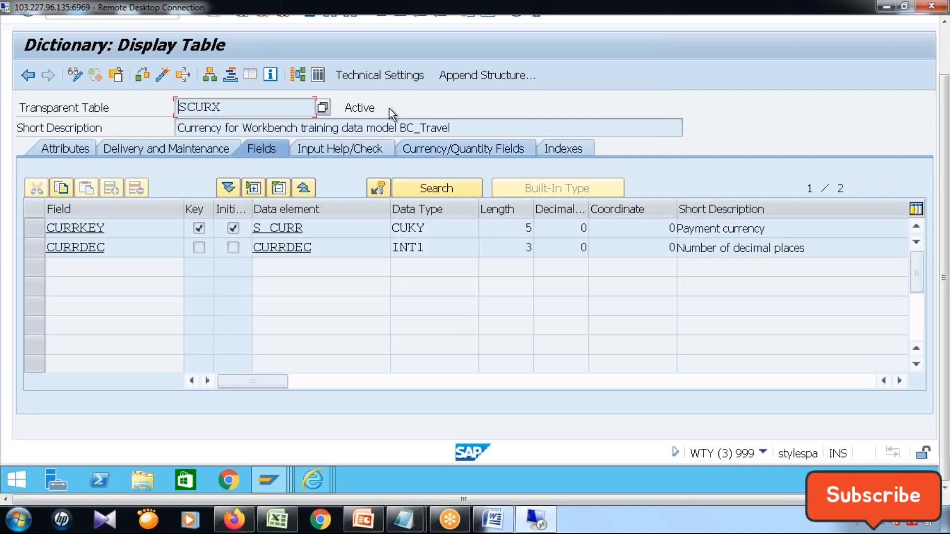
Check the number of entries in table SCURX in the data browser and return to the table definition.
click(319, 77)
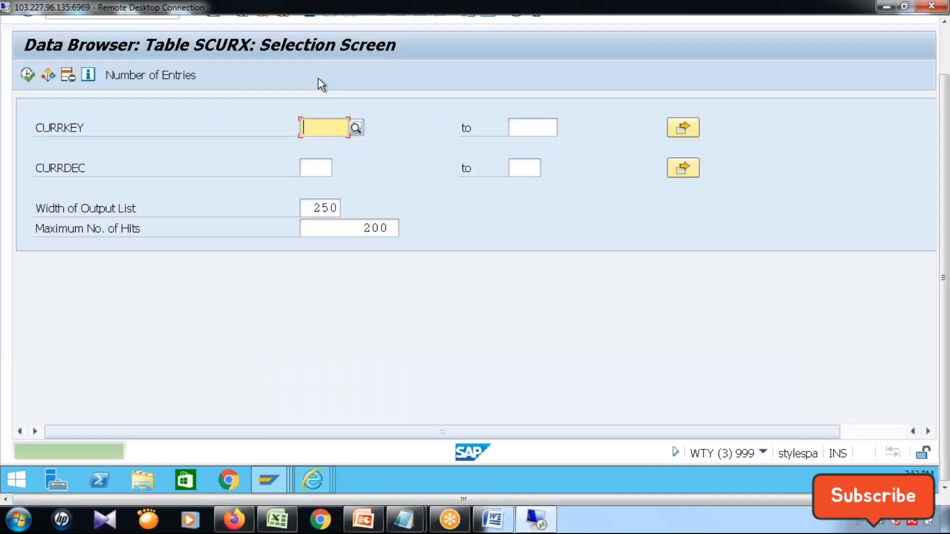
click(167, 78)
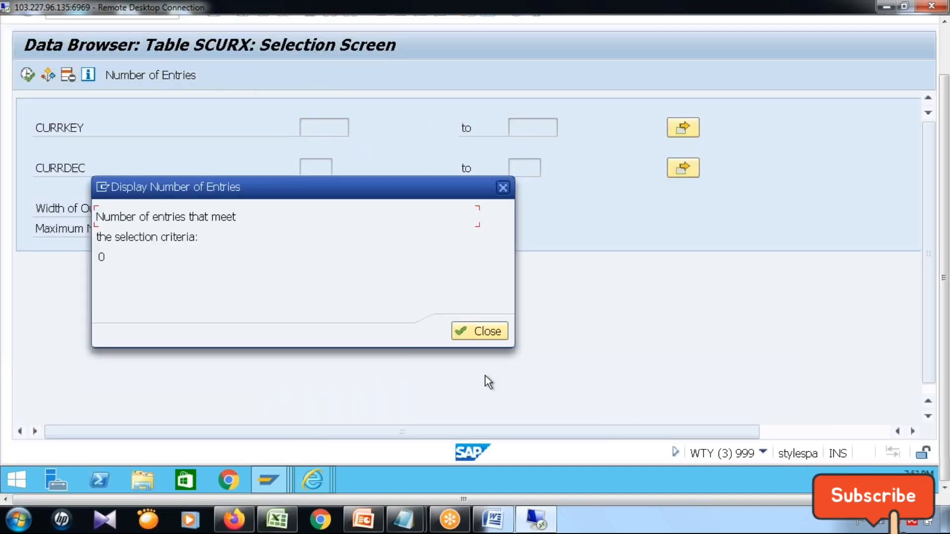
click(497, 334)
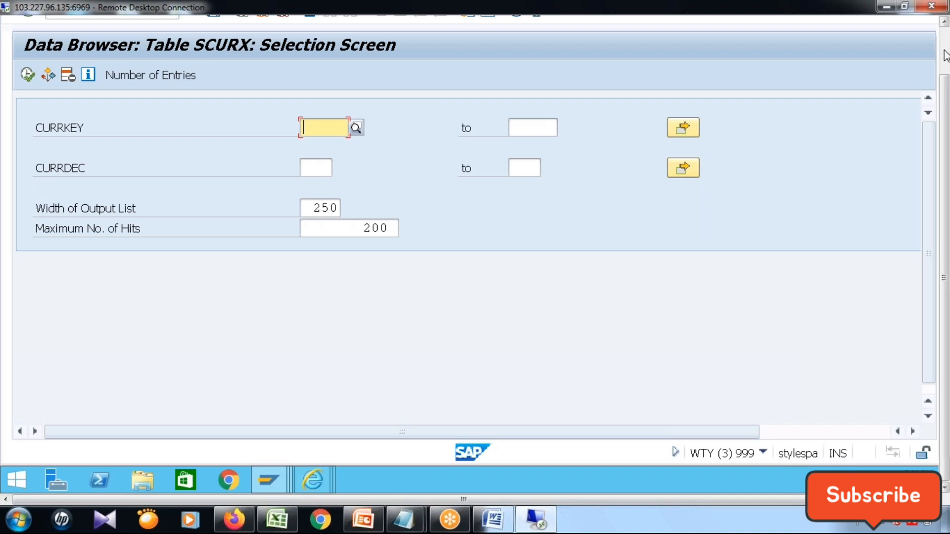
scroll(945, 55, up, 3)
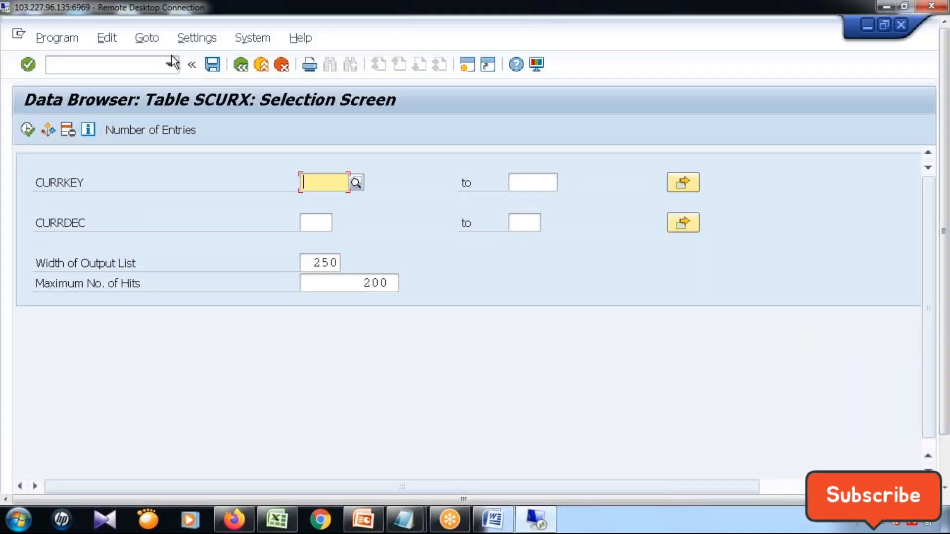
click(241, 68)
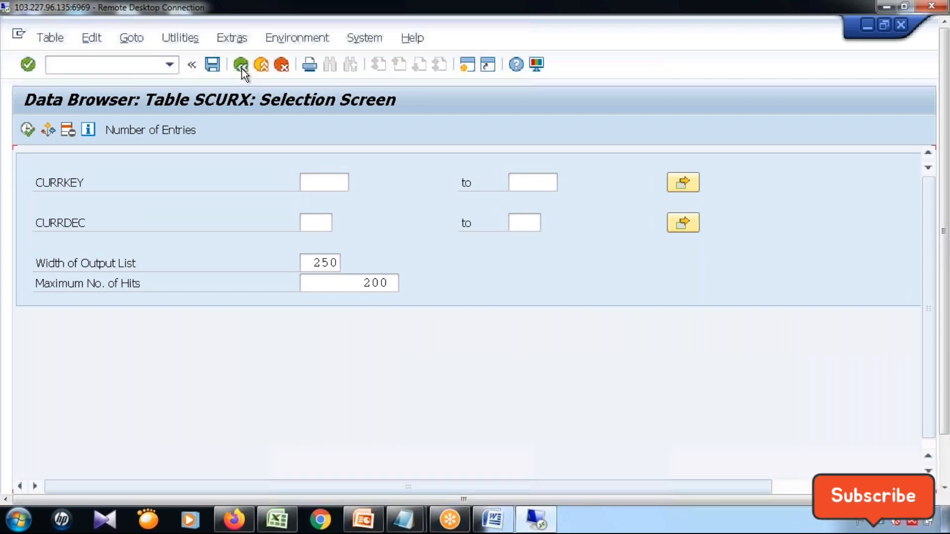
Create an entry in table SCURX with CURRKEY INR and CURRDEC 2, and save it.
click(180, 39)
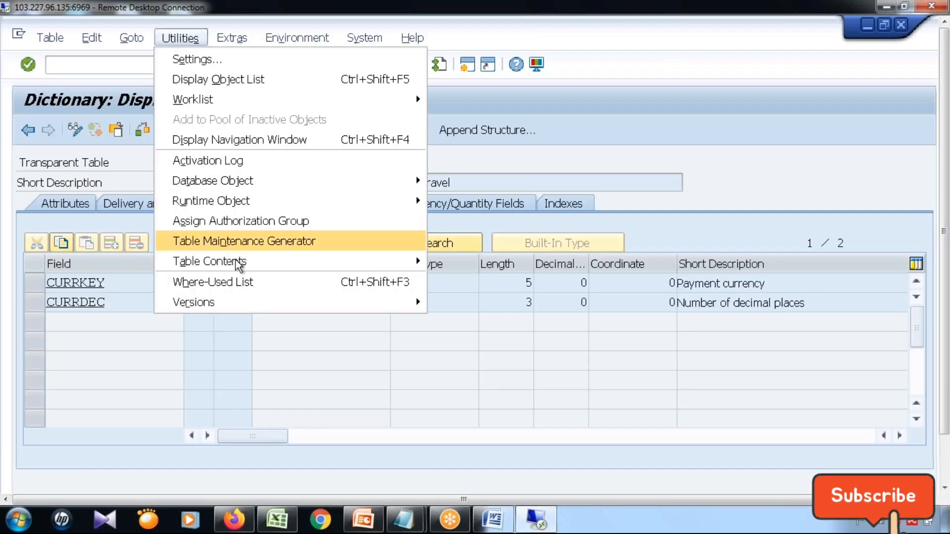
mouse_move(239, 262)
click(456, 285)
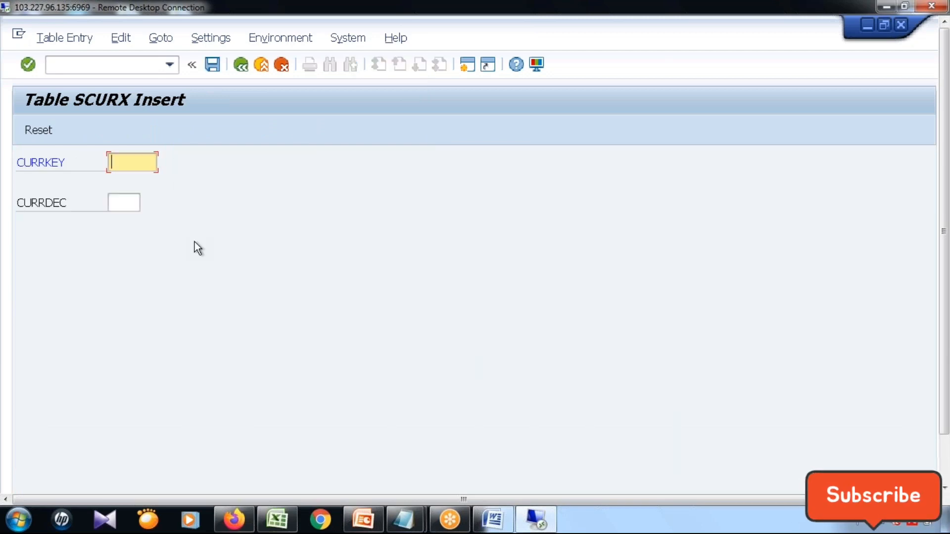
text(INR)
key(Tab)
text(2)
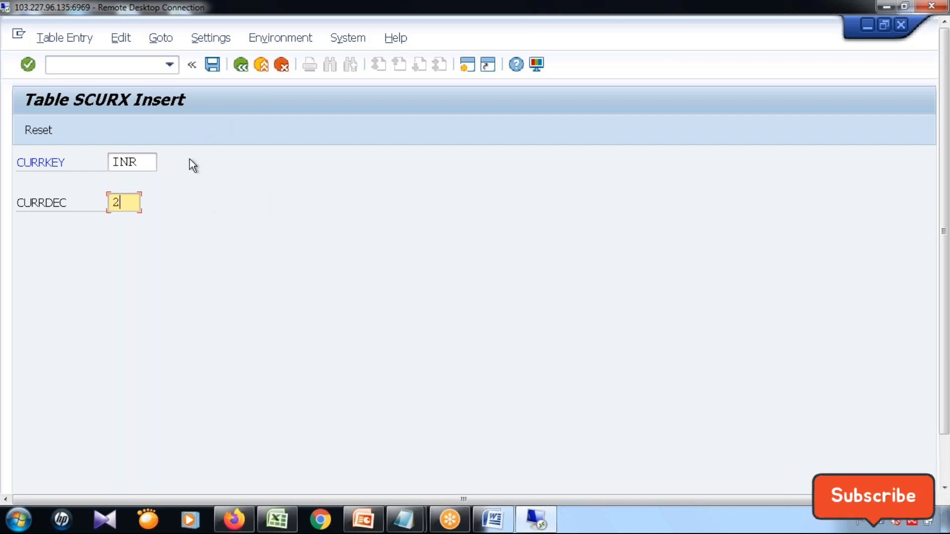
click(212, 64)
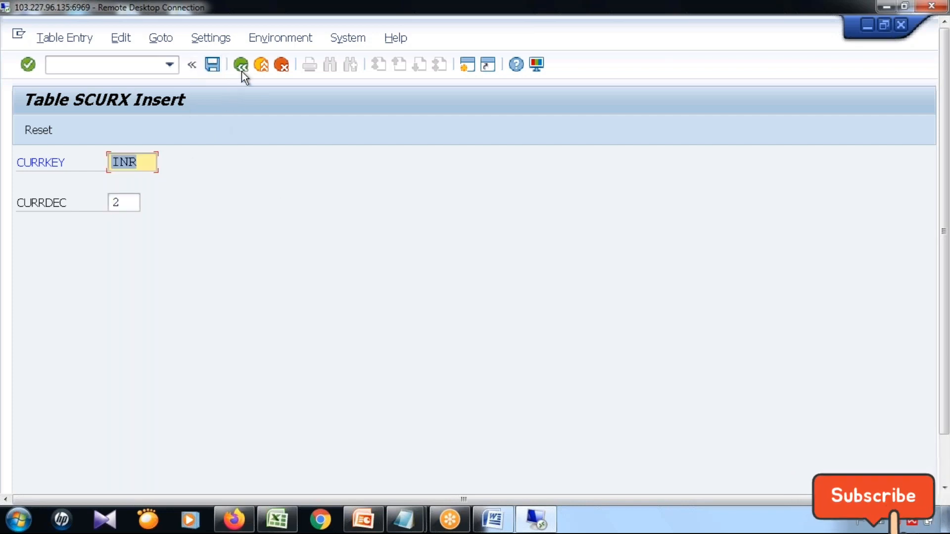
Create another entry in table SCURX with CURRKEY USD and CURRDEC 2, save it, and return to the table definition.
click(40, 130)
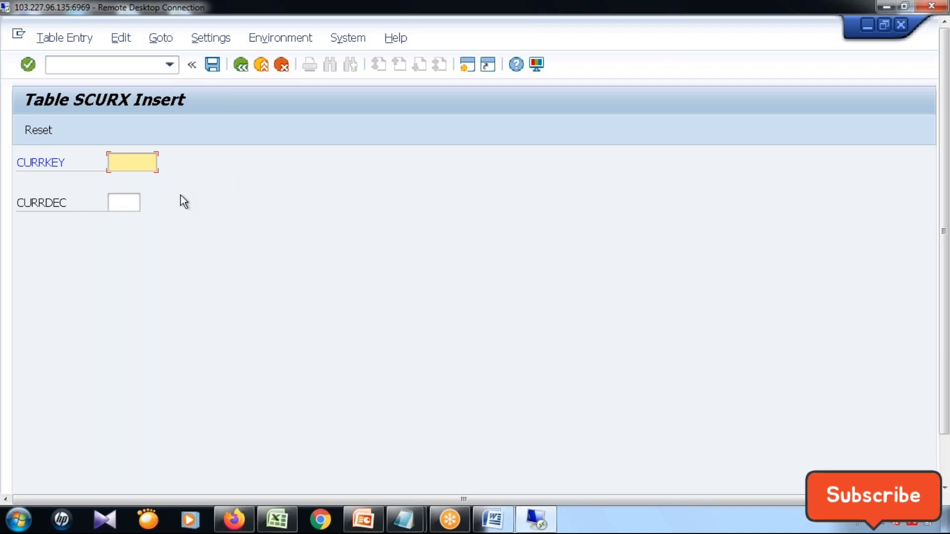
click(154, 164)
text(USD)
key(Tab)
text(2)
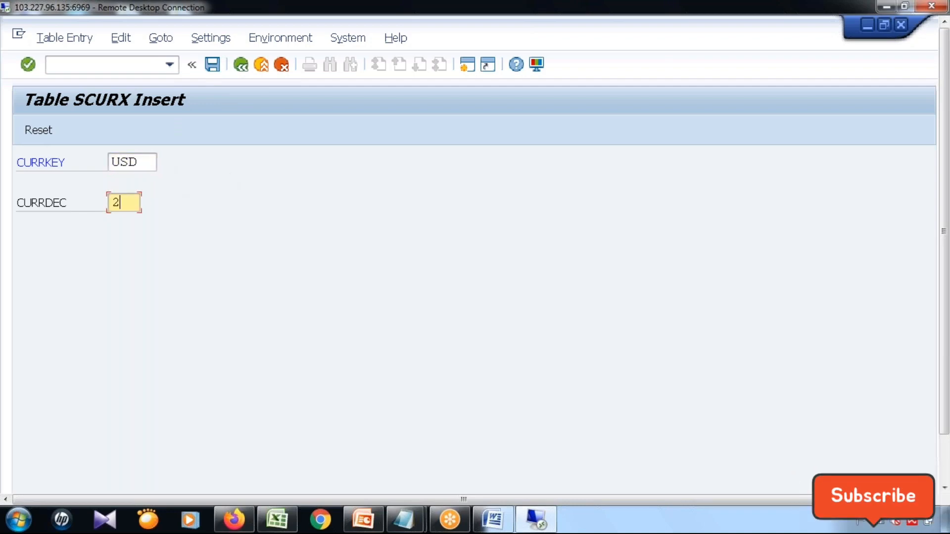
click(212, 65)
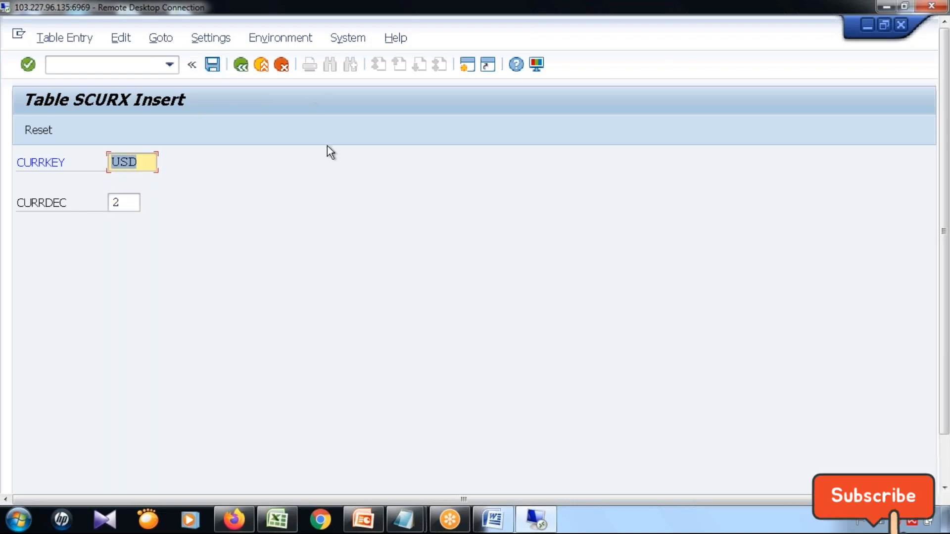
click(237, 61)
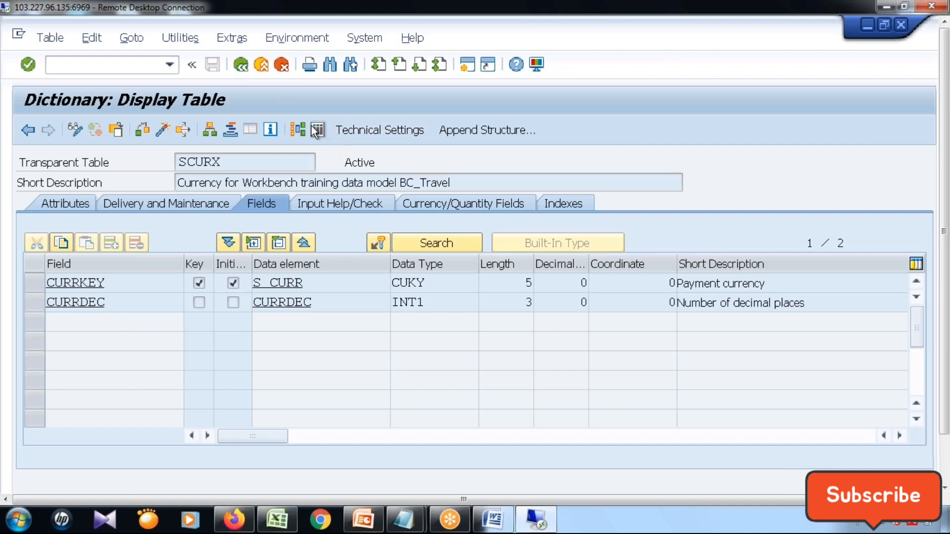
Check the number of entries in table SCURX, list its contents, and return to the data element S_CURRCODE.
click(314, 128)
click(147, 133)
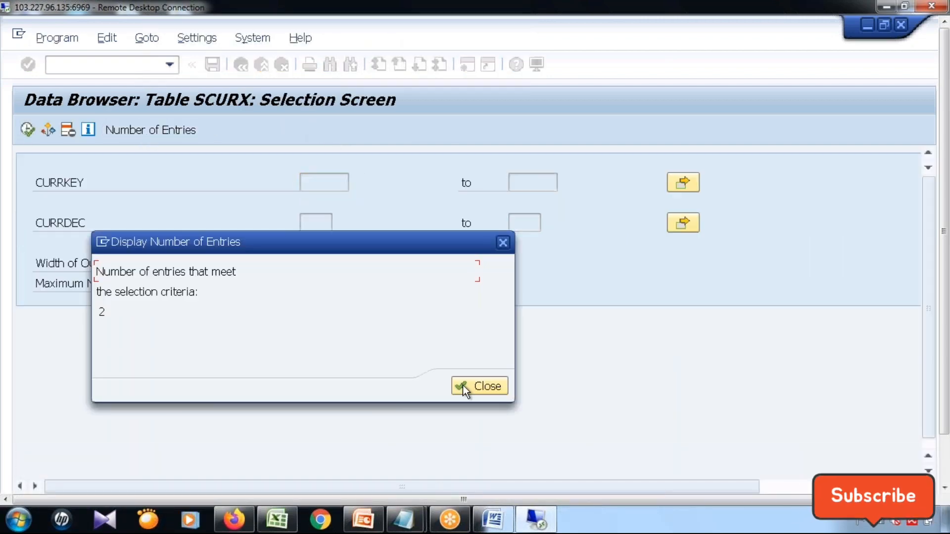
click(461, 387)
click(28, 134)
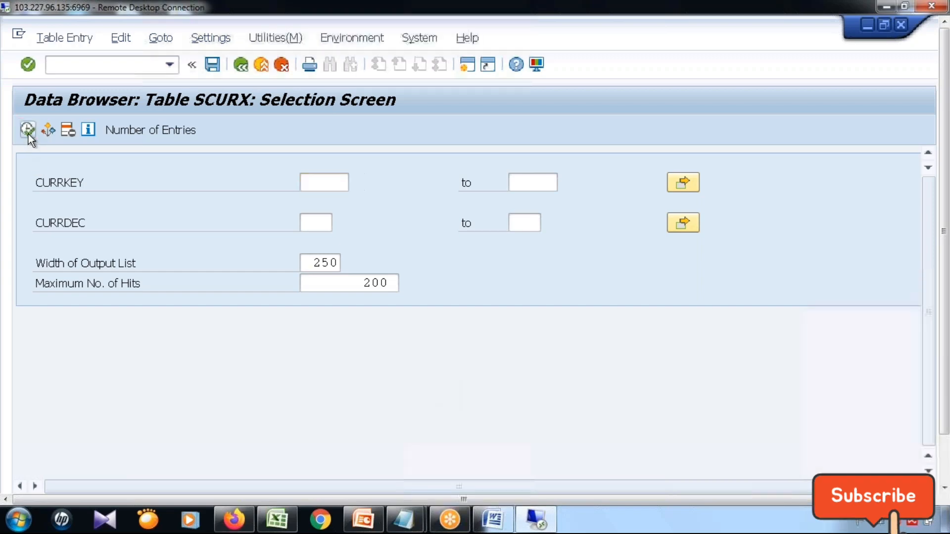
click(240, 64)
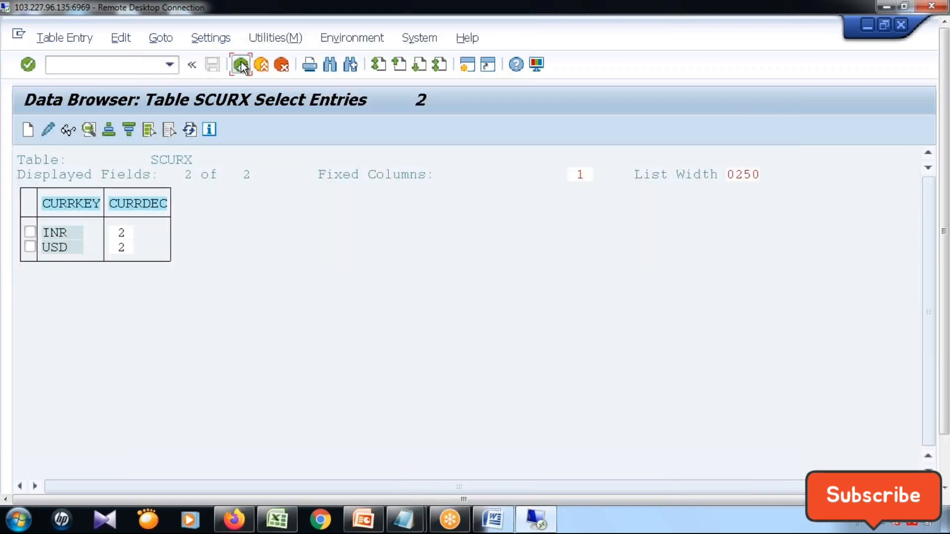
click(241, 64)
click(240, 64)
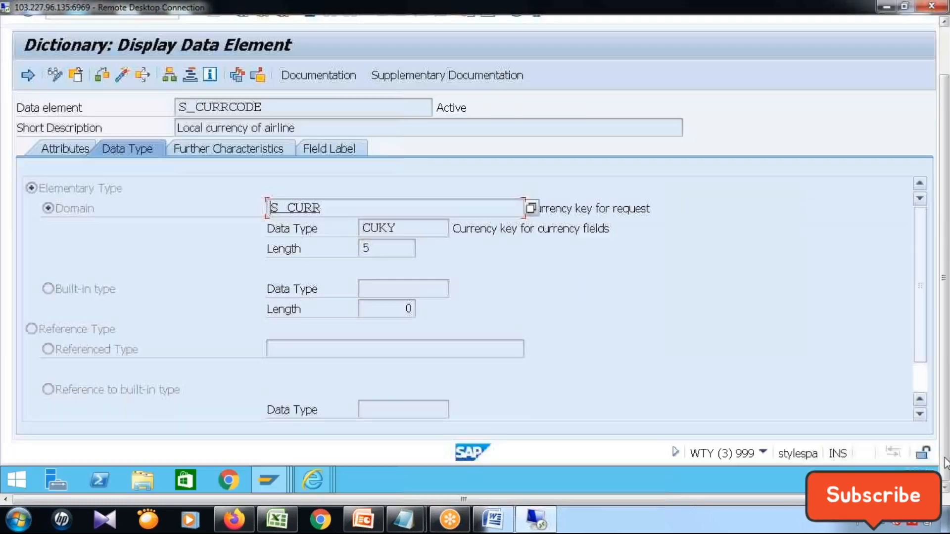
Look up the airline local currency values in the airline AIR change request, cancel the search, and close the request's browser window.
mouse_move(321, 475)
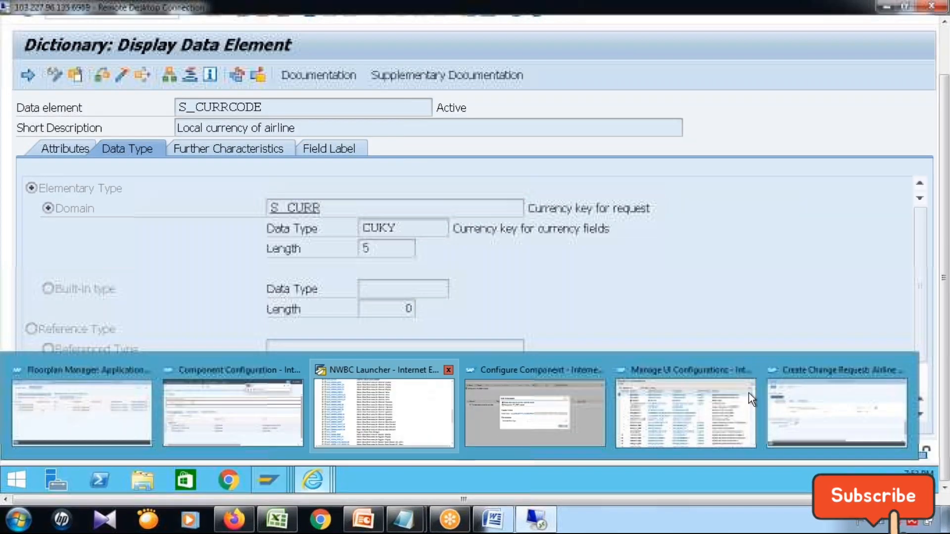
click(807, 396)
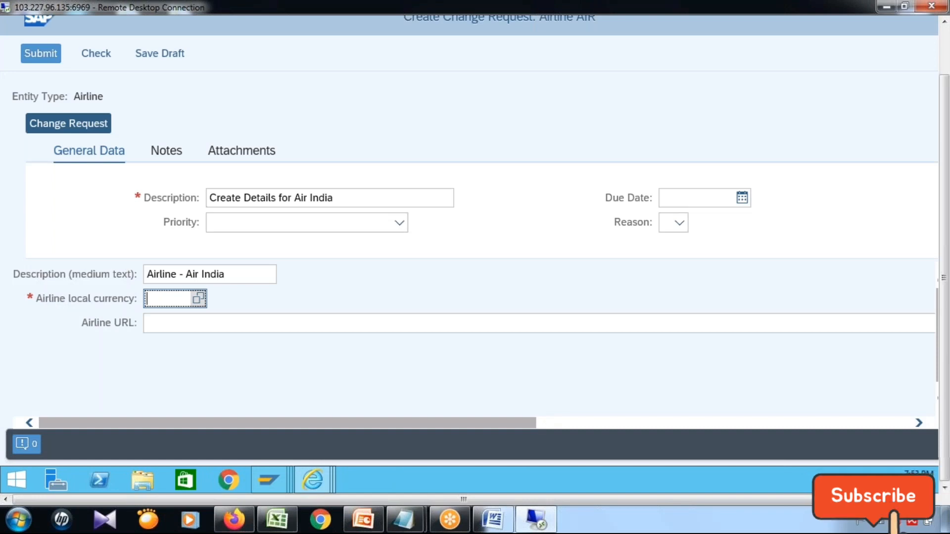
key(F4)
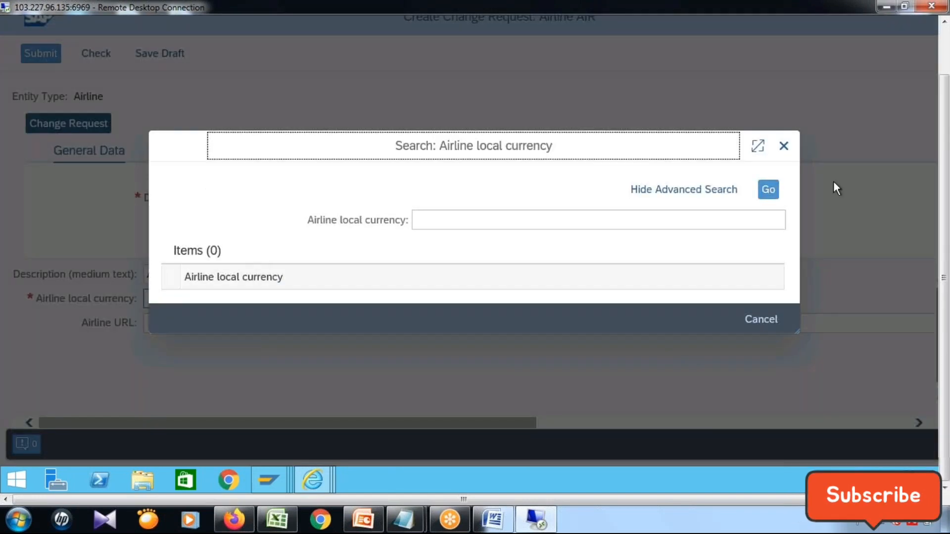
click(762, 319)
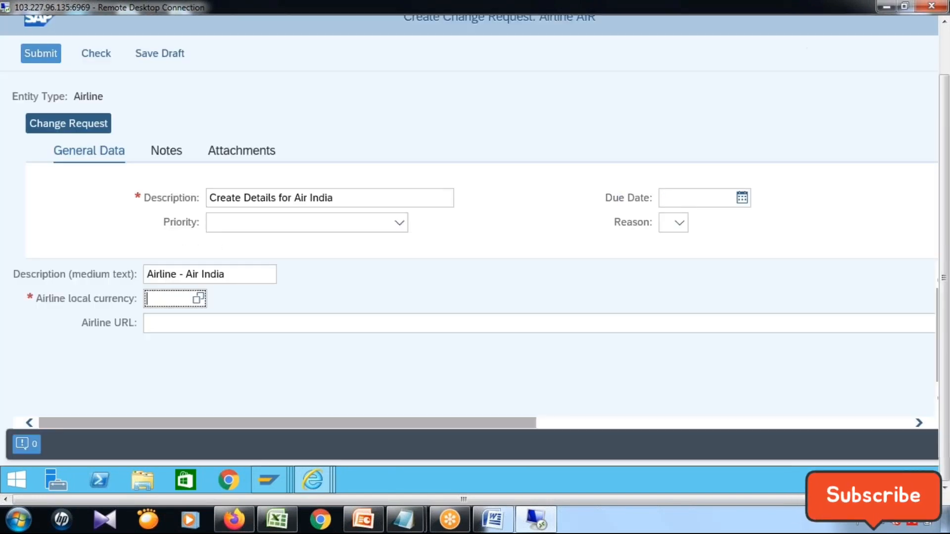
click(943, 45)
click(927, 23)
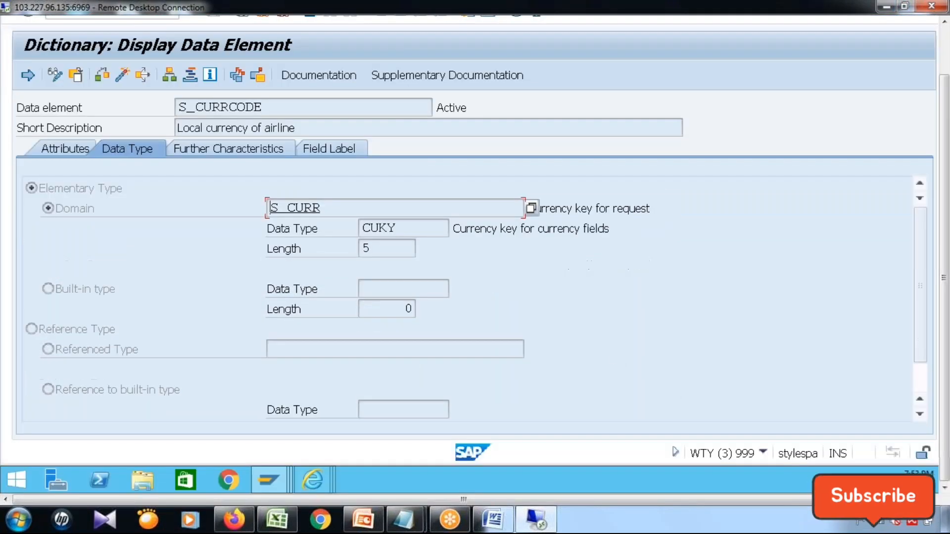
Start transaction PFCG from the Entity Types session and open the role Z6_SAP_MDGX_MENU.
mouse_move(277, 481)
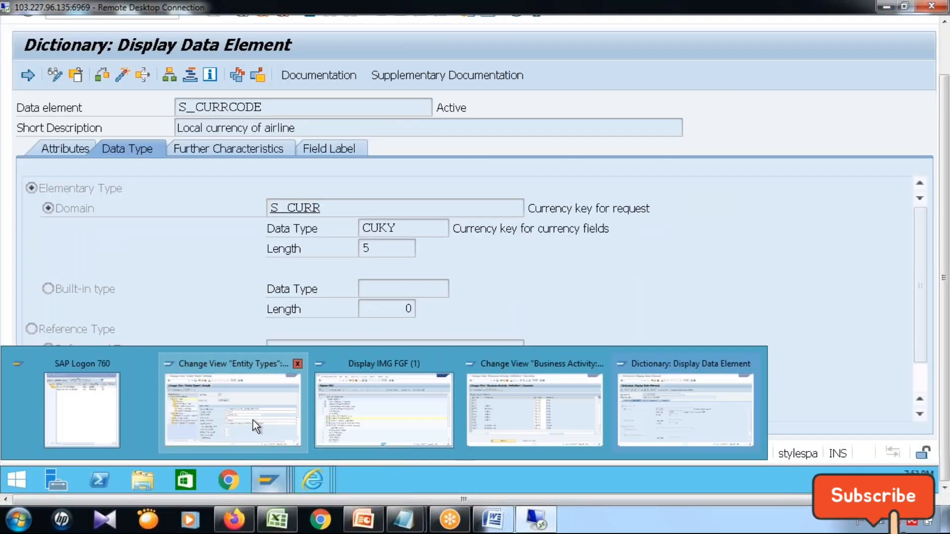
mouse_move(246, 426)
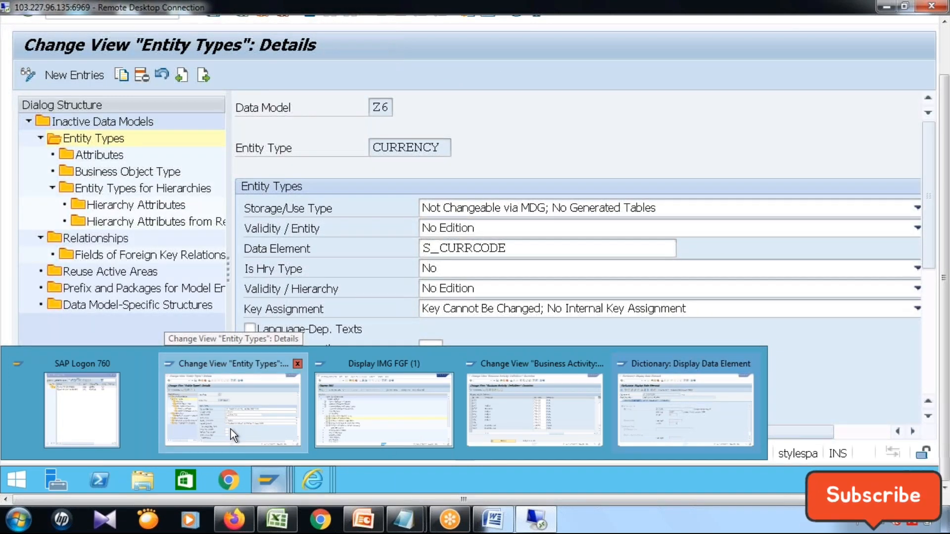
click(231, 429)
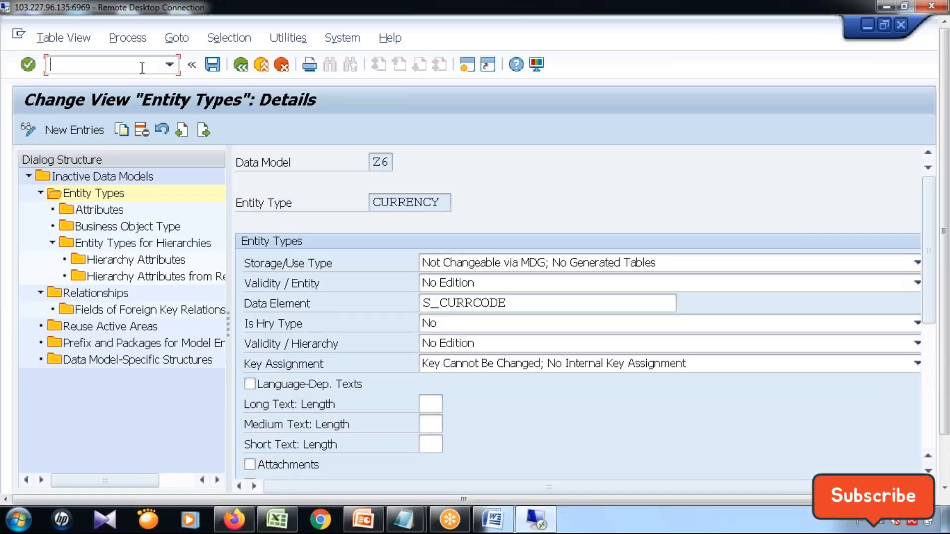
text(/npfcg)
key(Return)
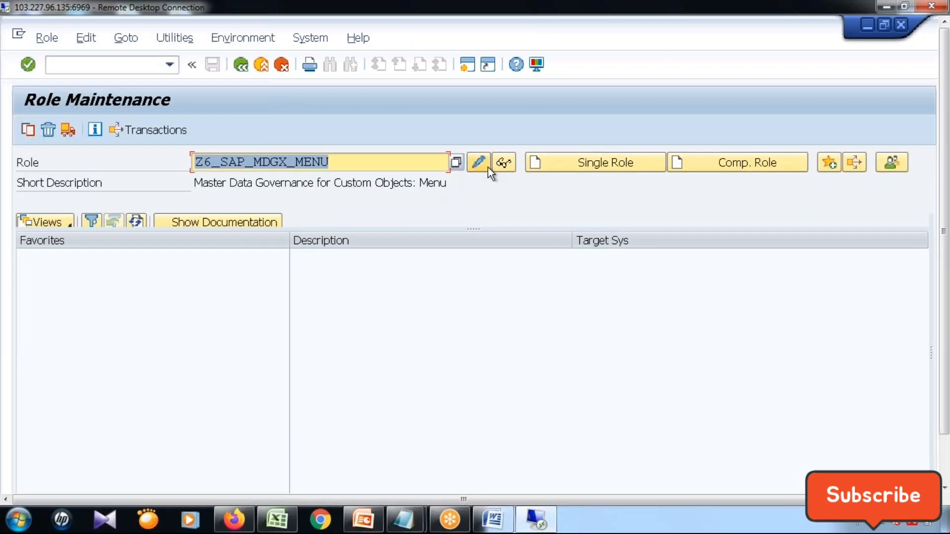
click(480, 163)
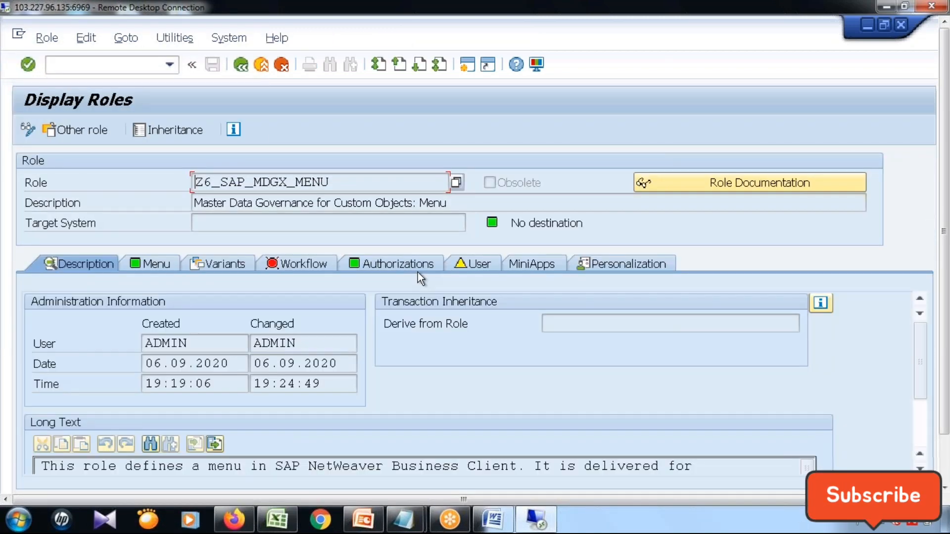
Launch Airline Process from the Change Requests folder of the role's menu and maximize its browser window.
click(139, 265)
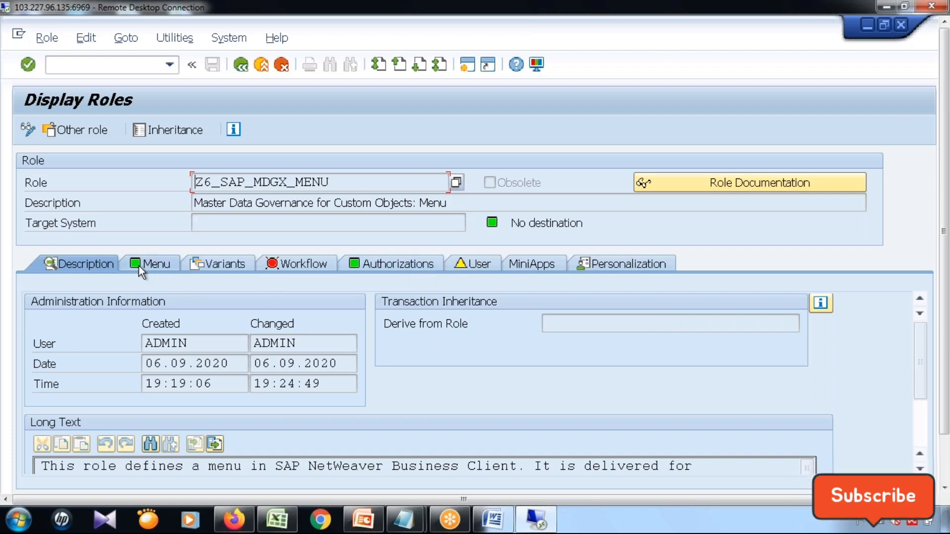
click(46, 377)
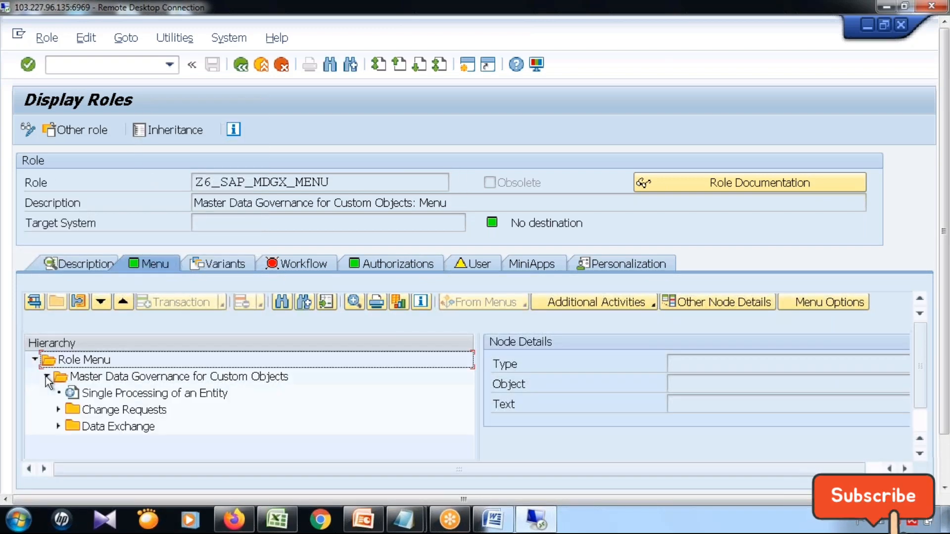
click(58, 409)
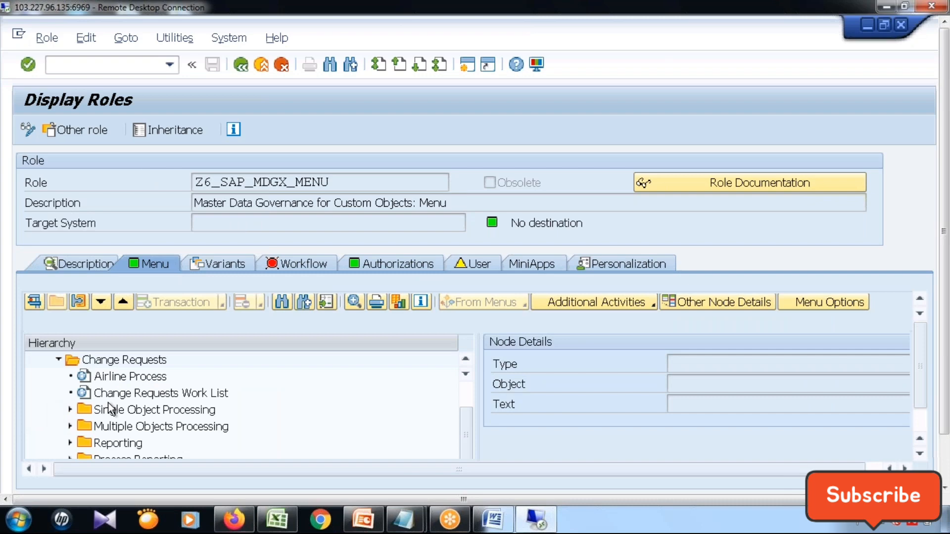
click(136, 380)
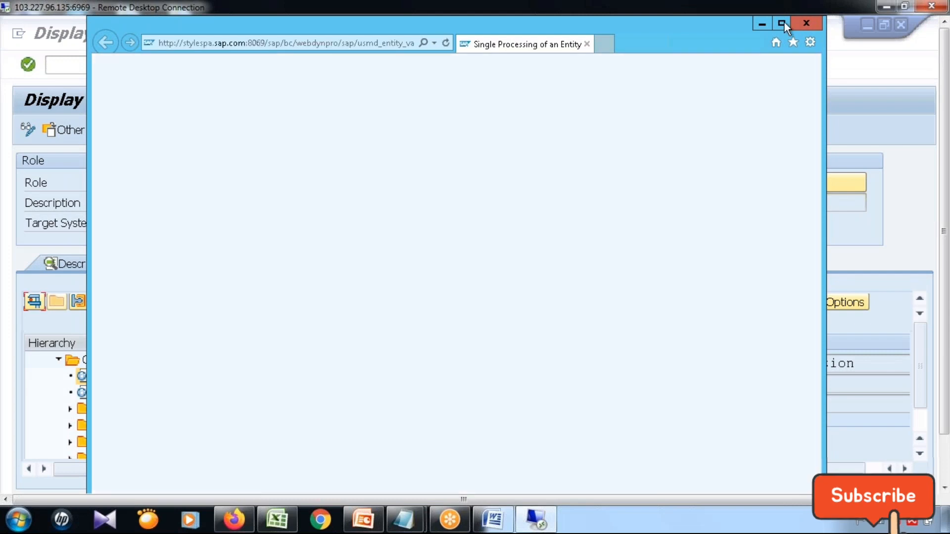
click(782, 24)
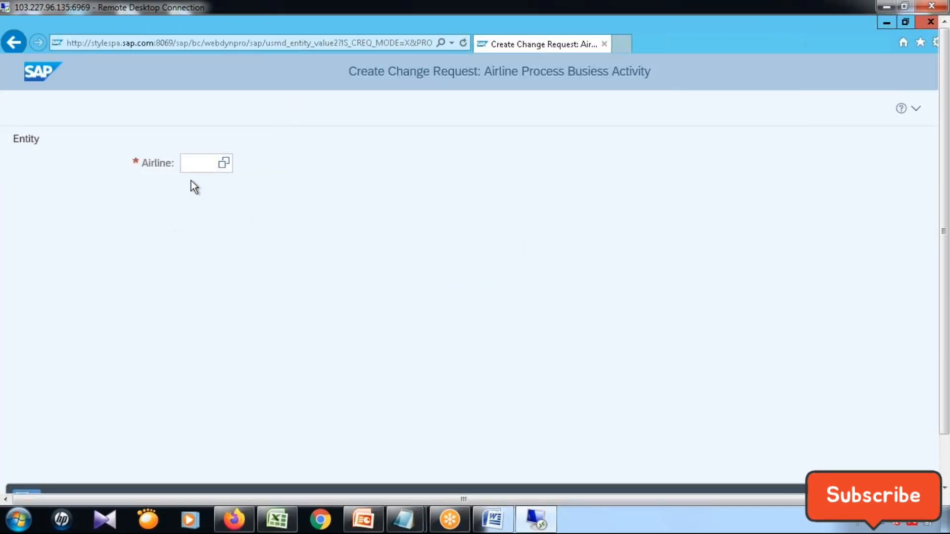
Enter EMR as the airline and continue to its change request form.
click(199, 165)
text(EMR)
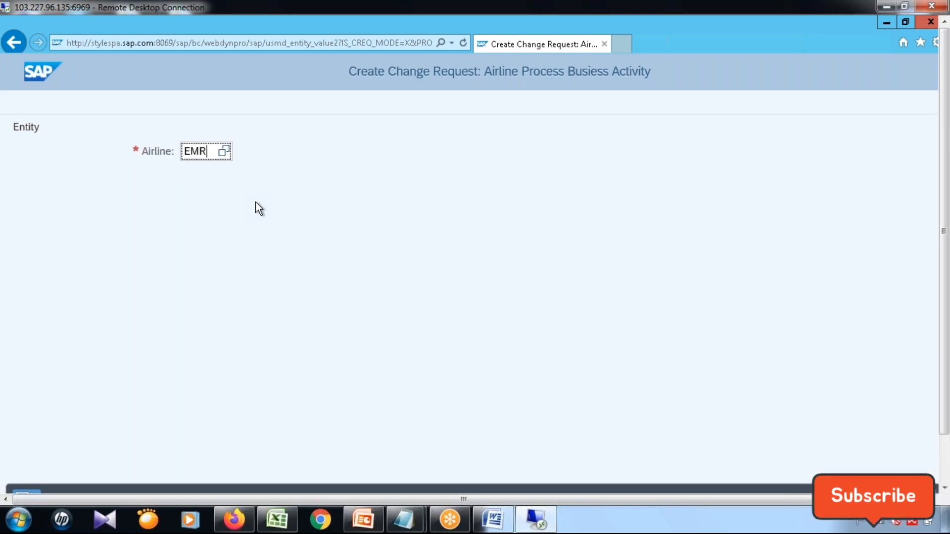
click(946, 460)
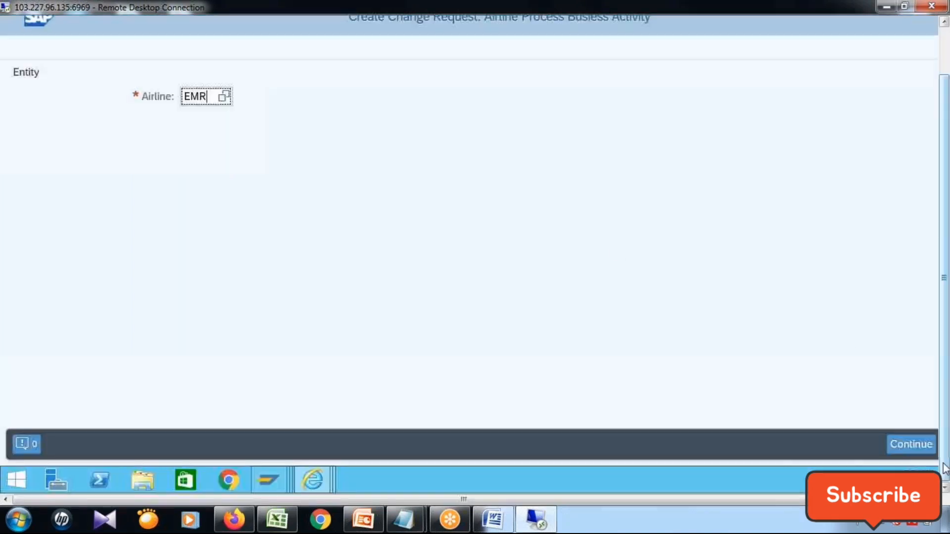
click(919, 446)
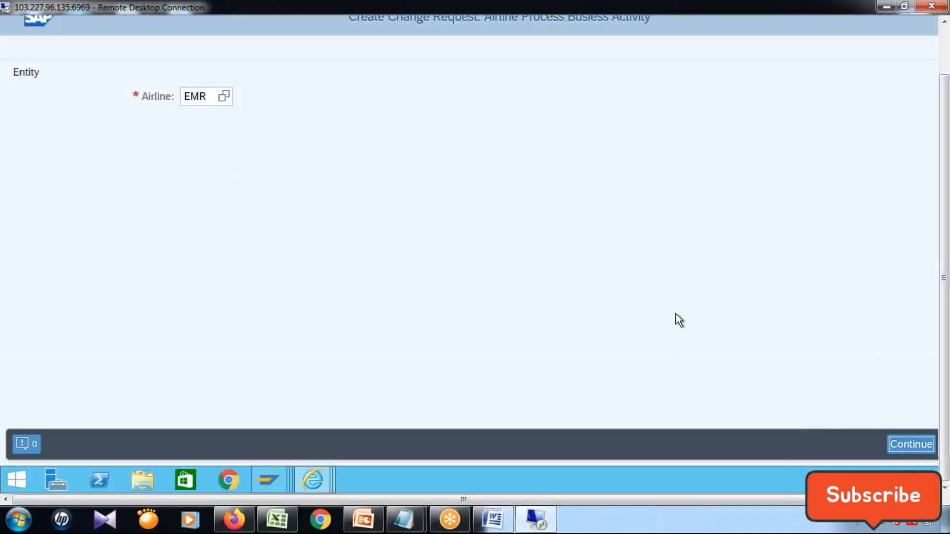
Fill in both the change request description and the airline's medium text description with Emirates.
click(369, 198)
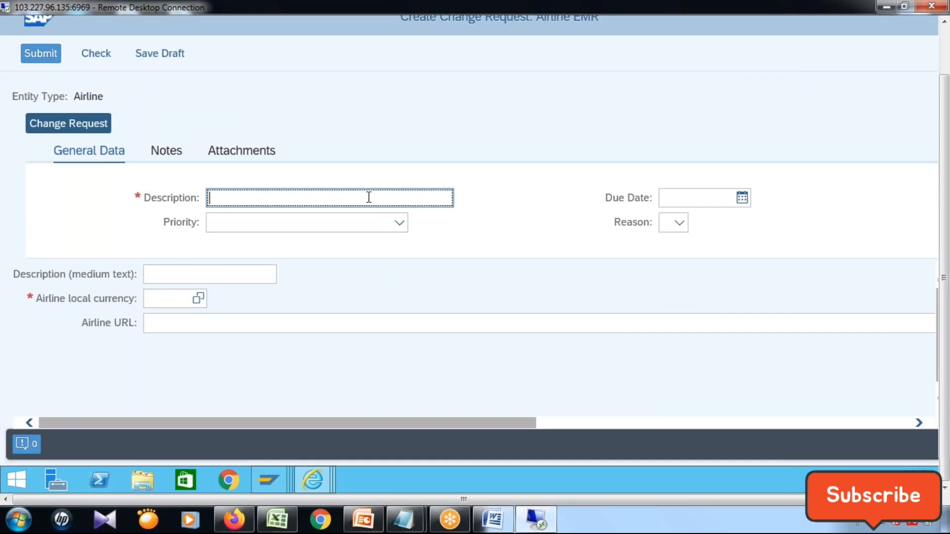
text(Emirates)
key(Tab)
key(Tab)
key(Tab)
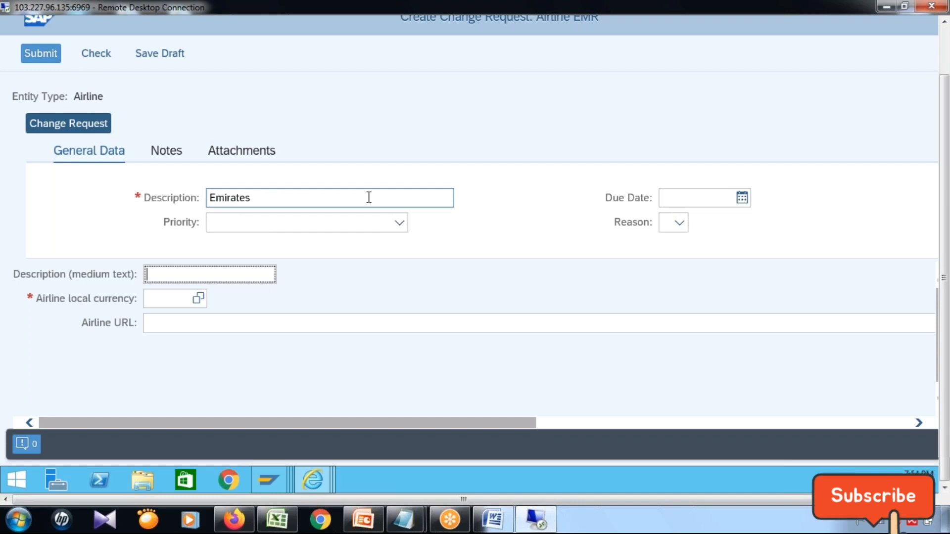
text(Emi)
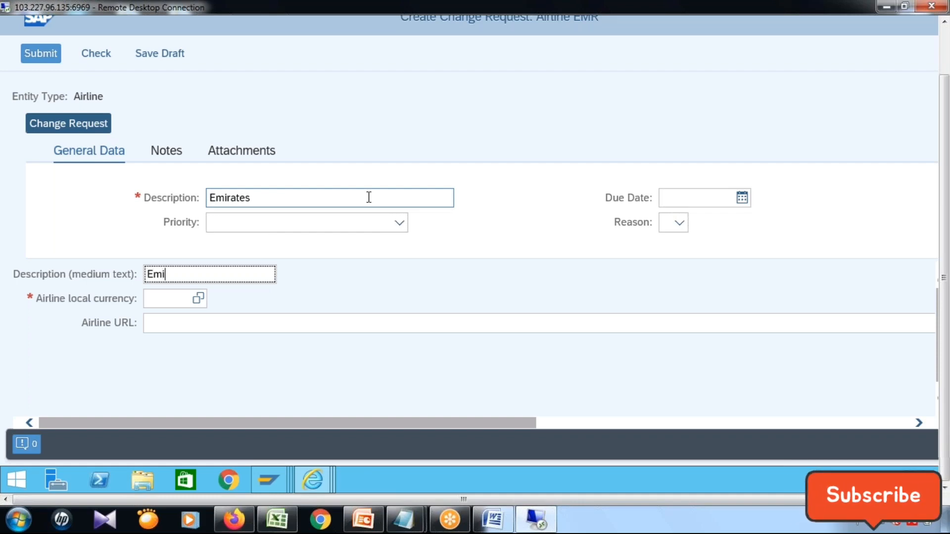
text(rates)
click(197, 303)
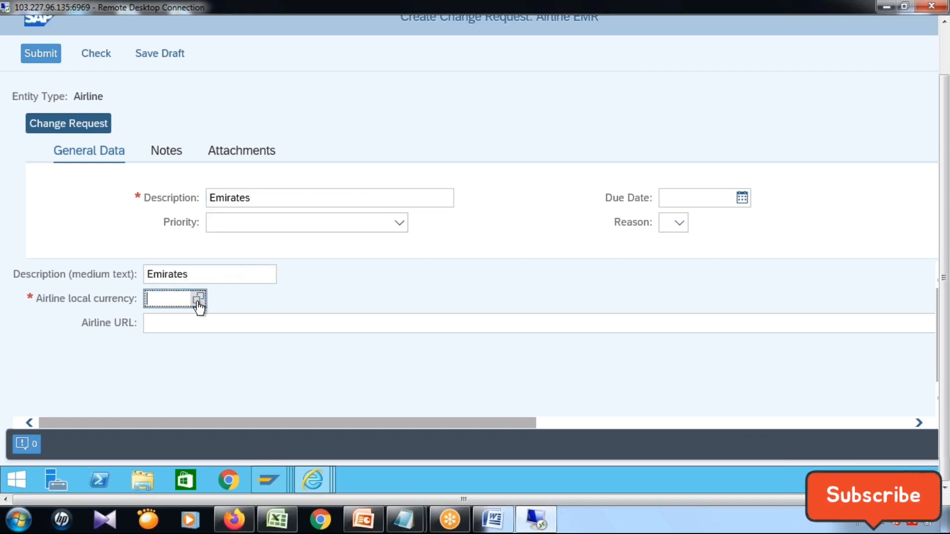
click(198, 303)
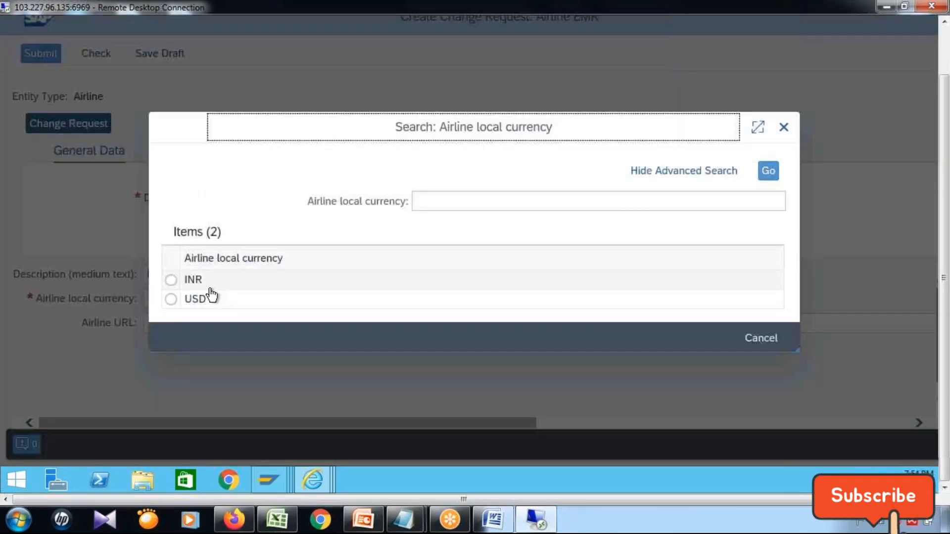
click(195, 299)
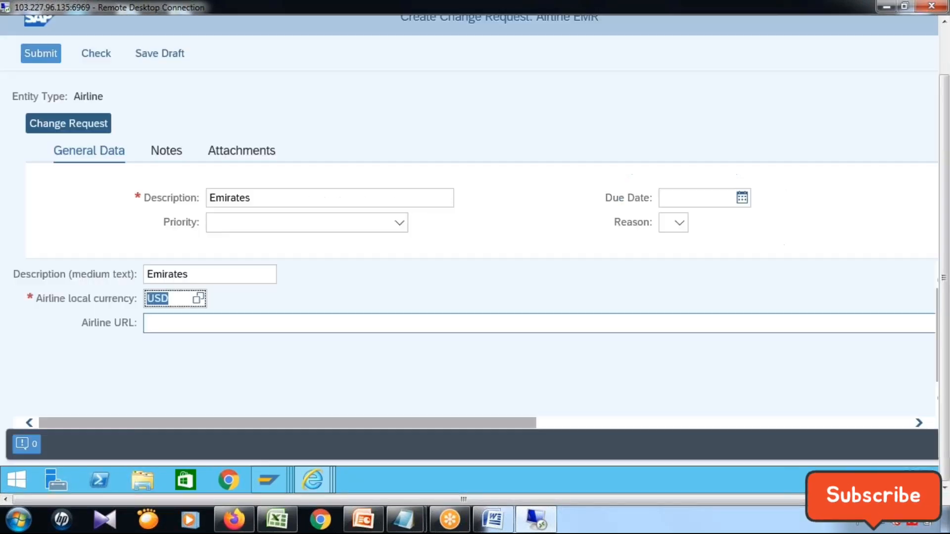
click(267, 325)
text(WWW.AIREM)
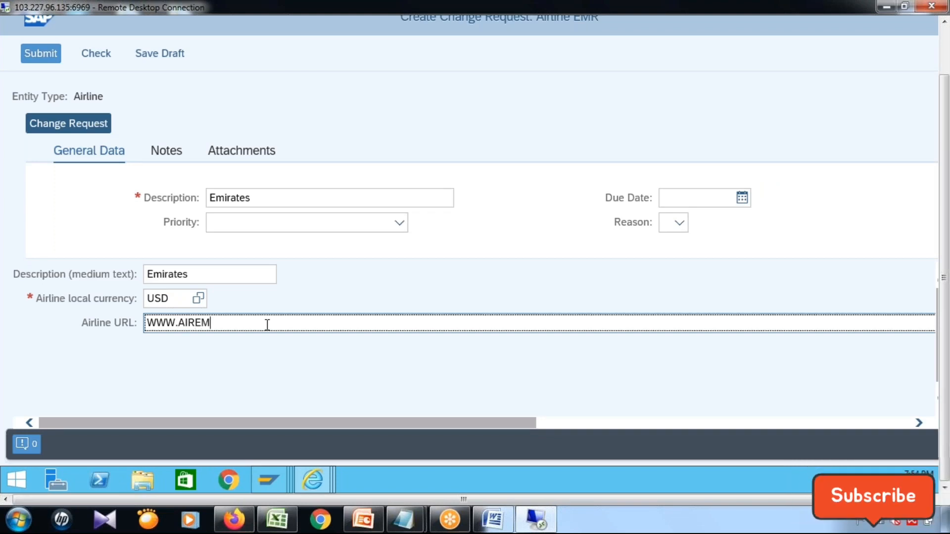
text(IRATES>IN)
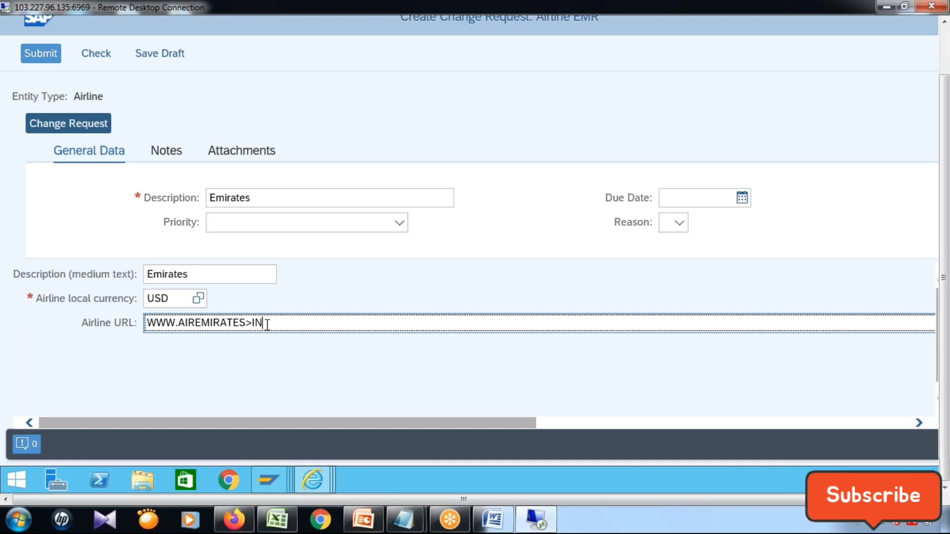
key(BackSpace)
text(.)
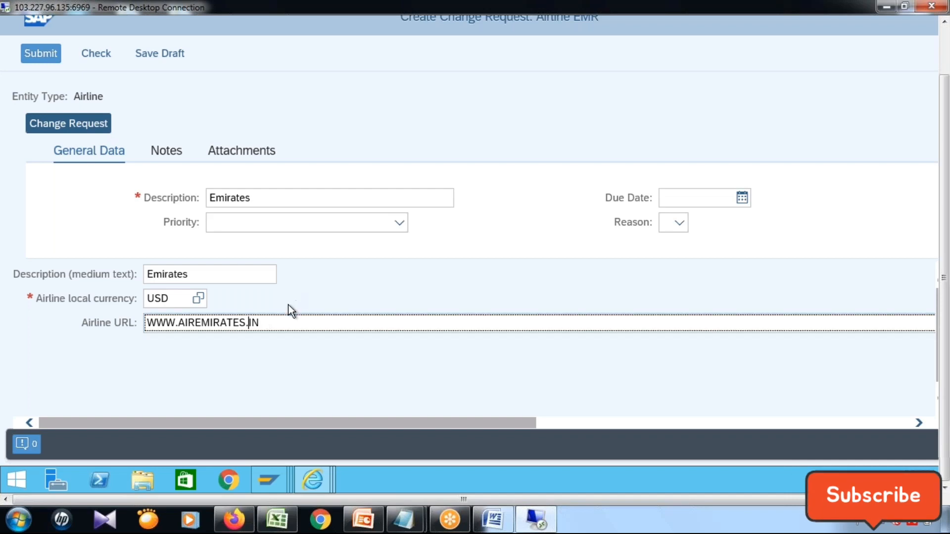
Change the airline local currency to INR and add the note Hello World to the change request.
click(154, 293)
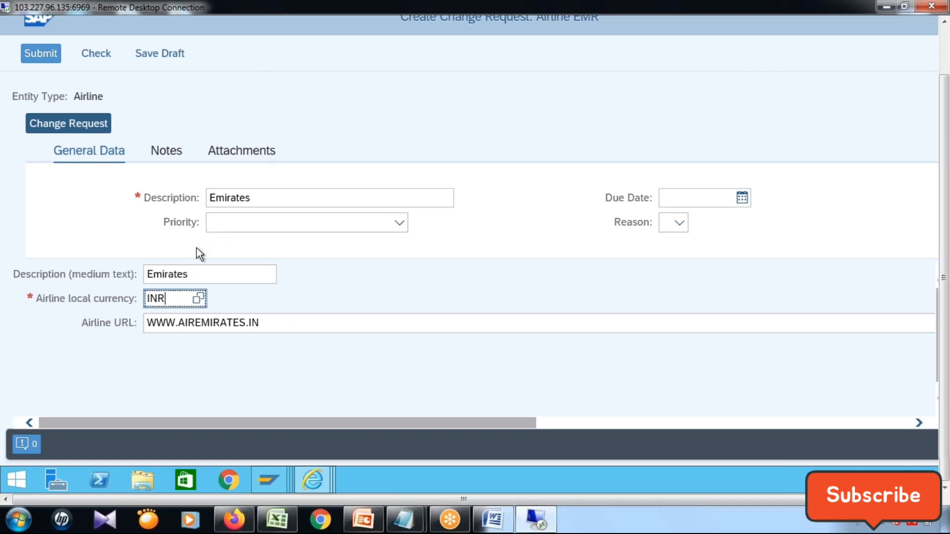
click(945, 47)
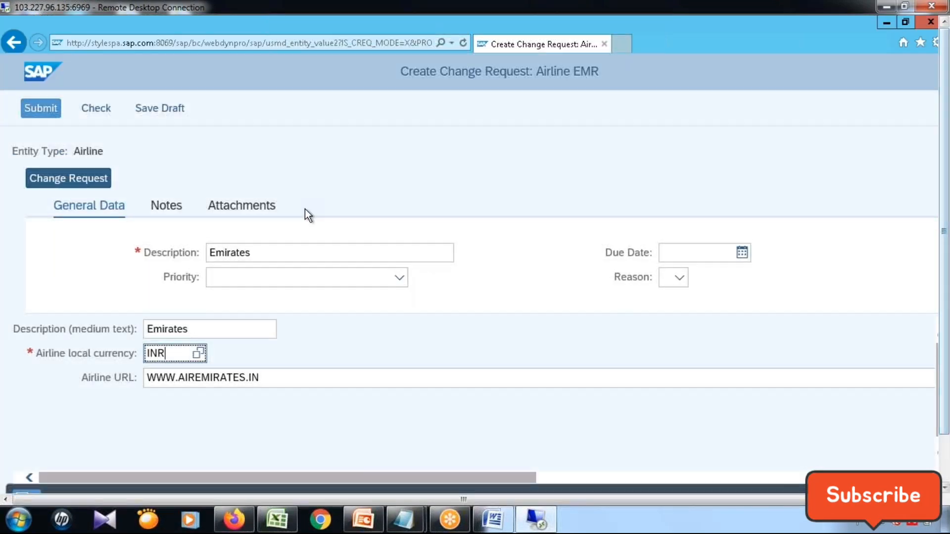
click(167, 206)
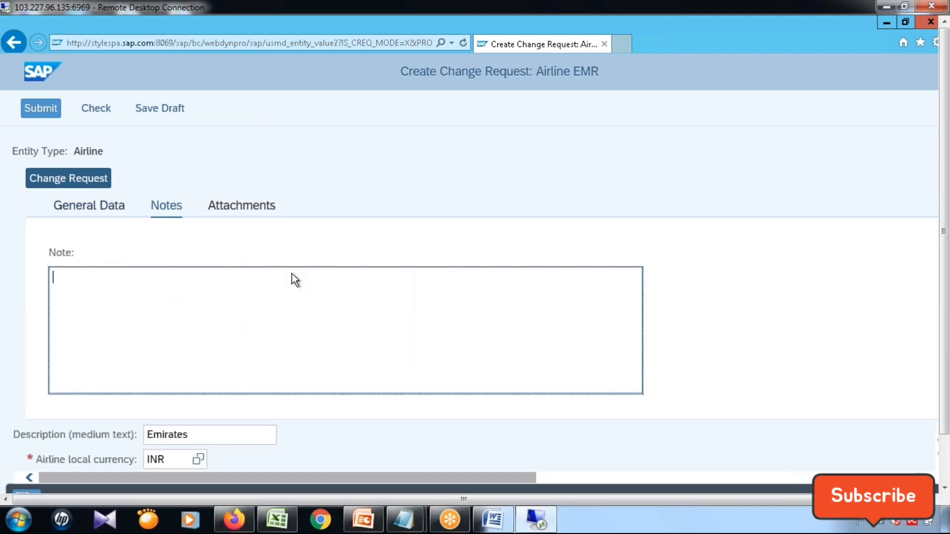
text(Hello )
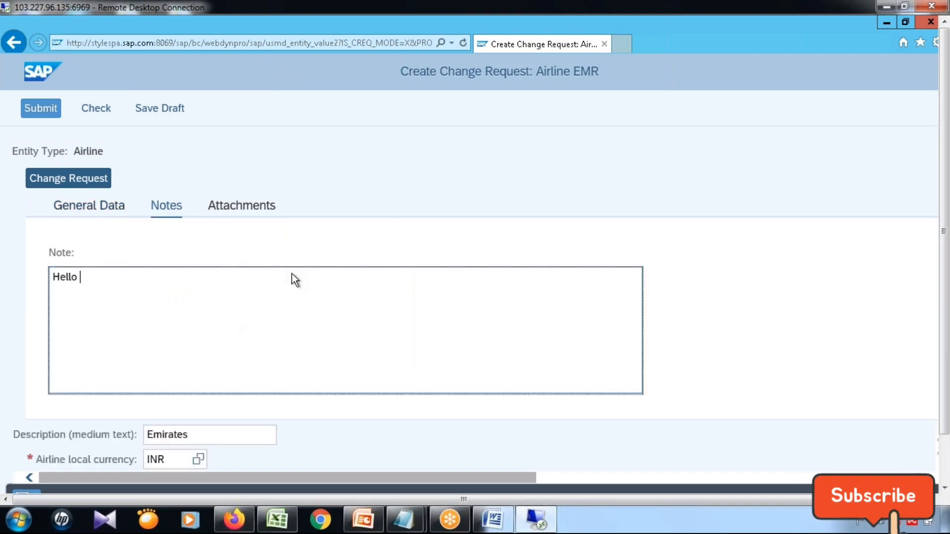
text(World)
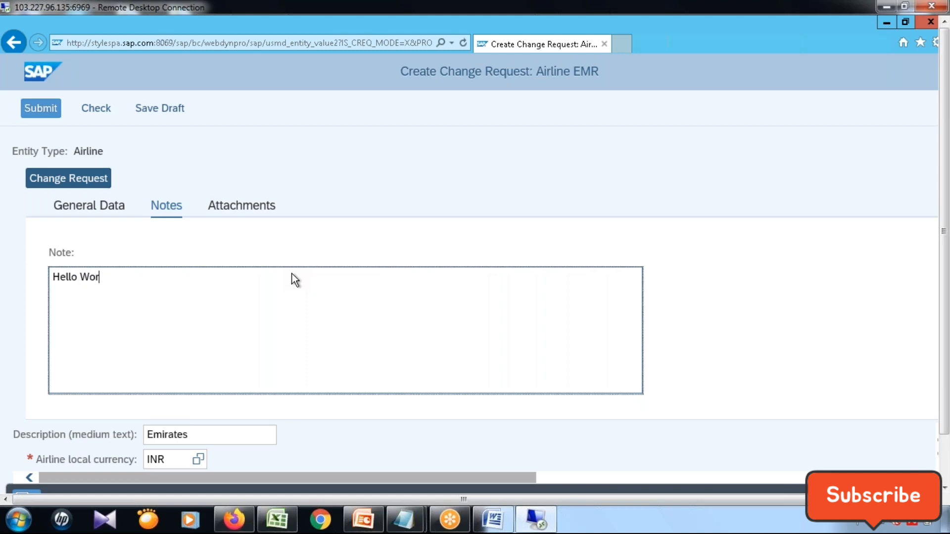
Return to the change request's general data, check it for errors and submit it.
click(106, 206)
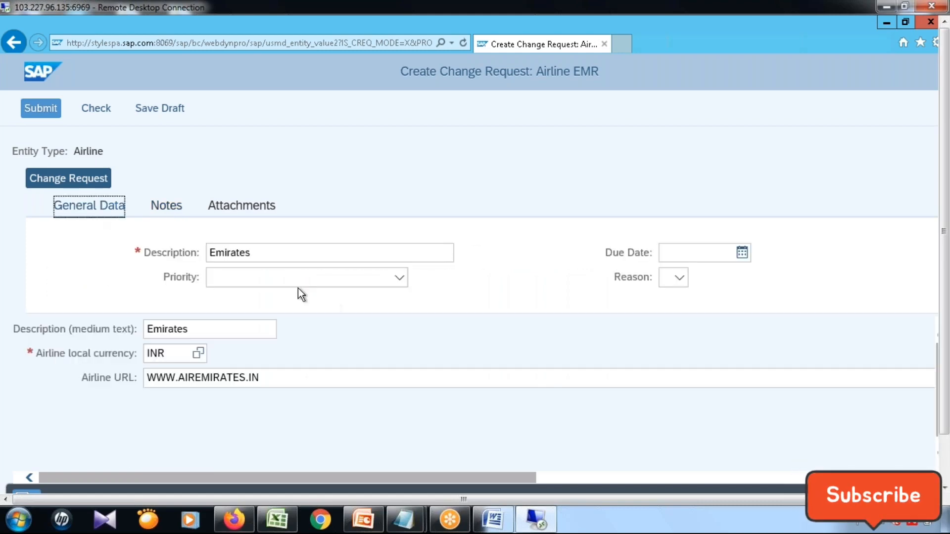
click(92, 113)
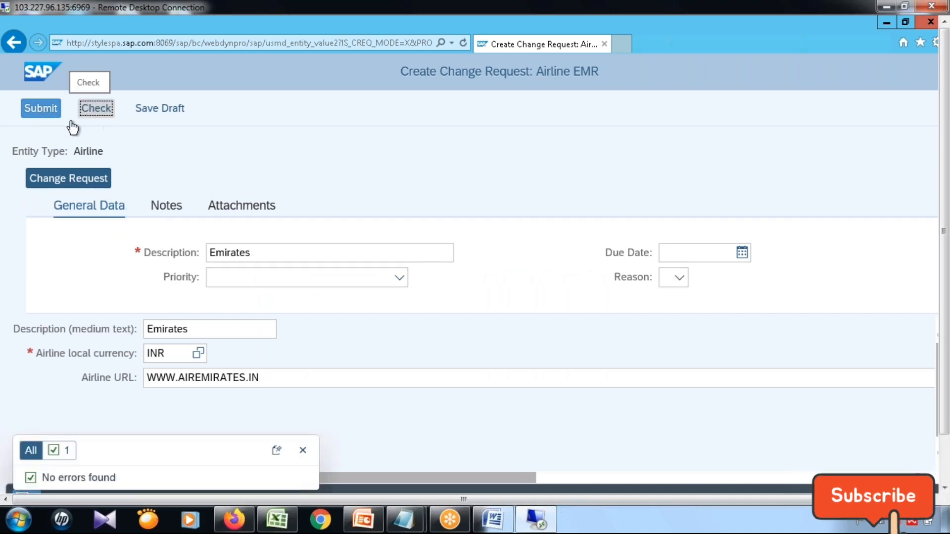
click(57, 115)
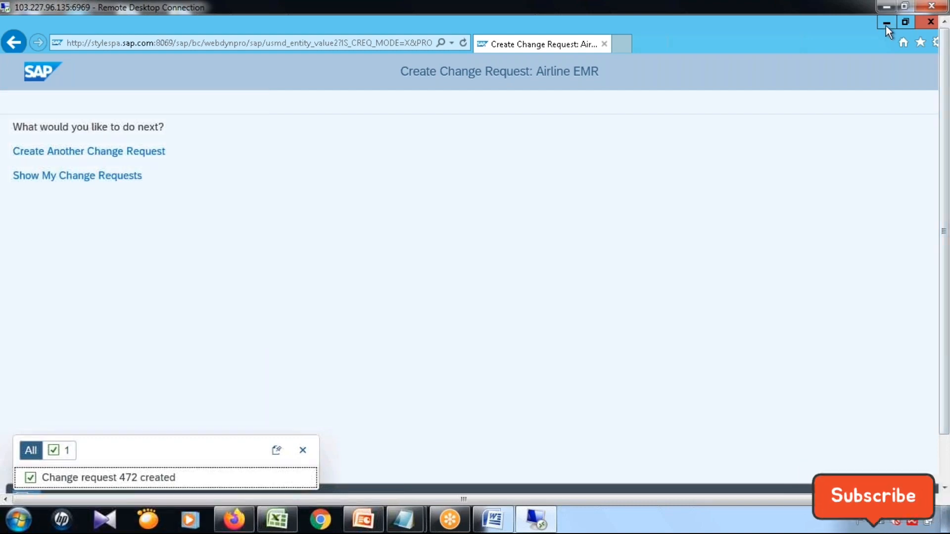
Switch back to the role display in SAP GUI and open transaction SE16 in a new session.
click(886, 25)
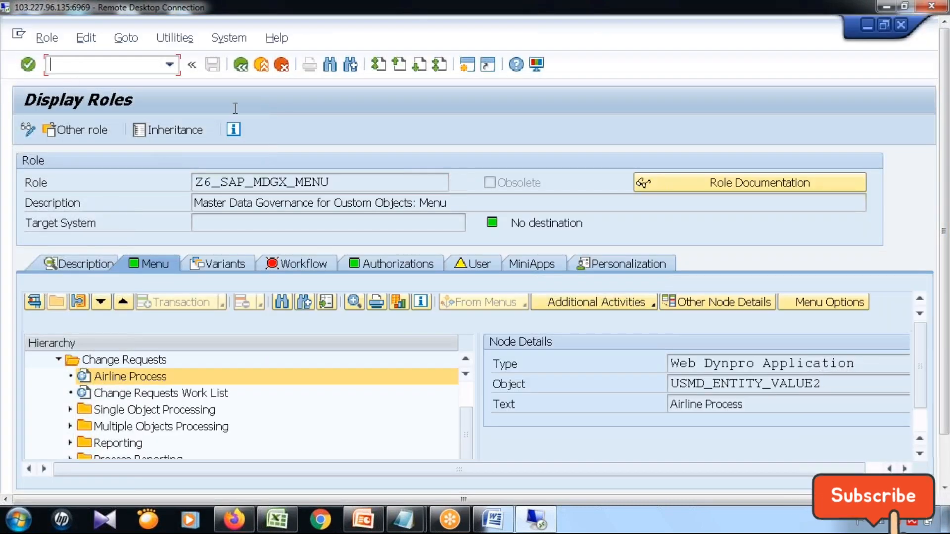
text(/n)
key(BackSpace)
text(o)
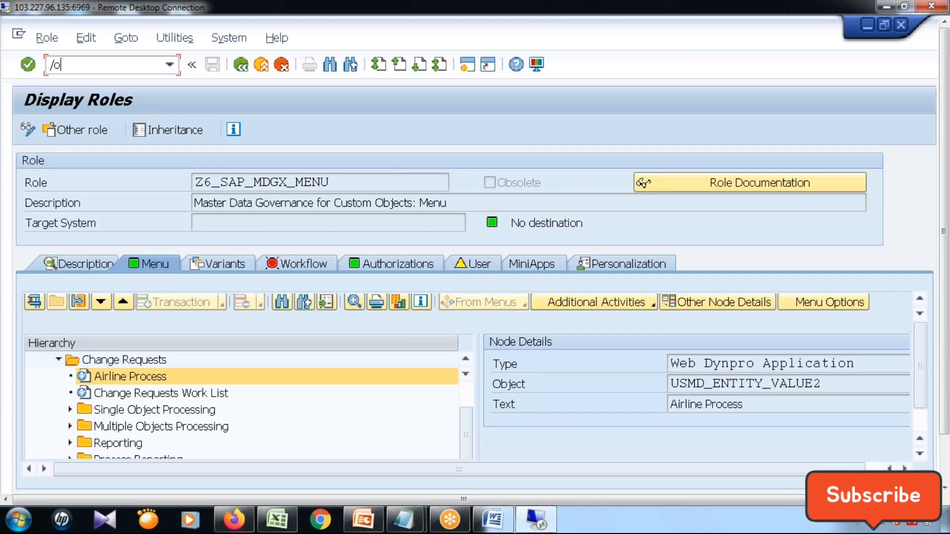
text(se16)
key(Return)
Bring up the selection screen for table USMD120C.
text(USMD)
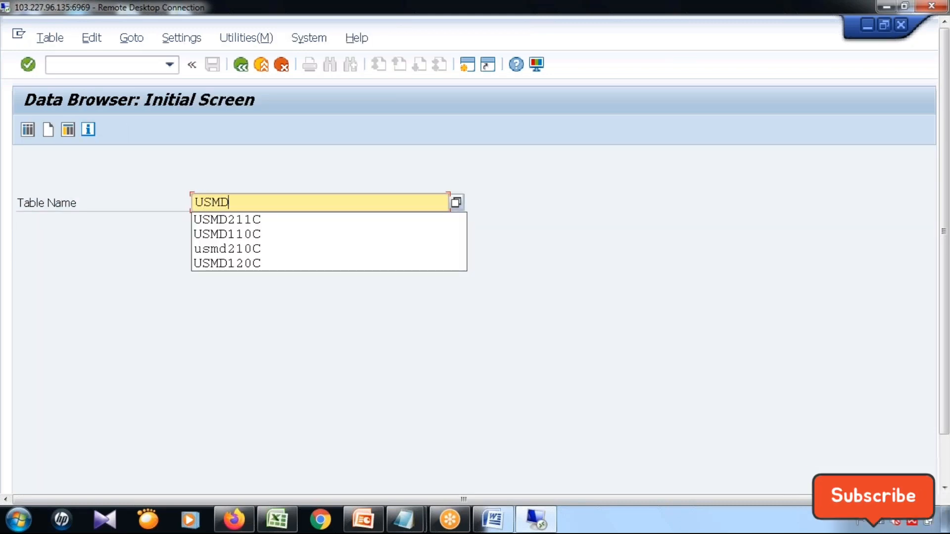
text(120)
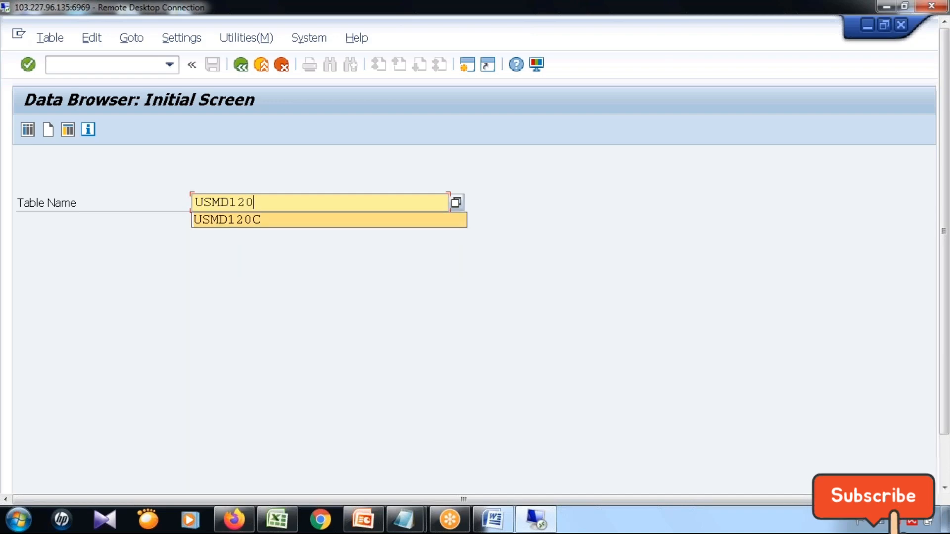
text(C)
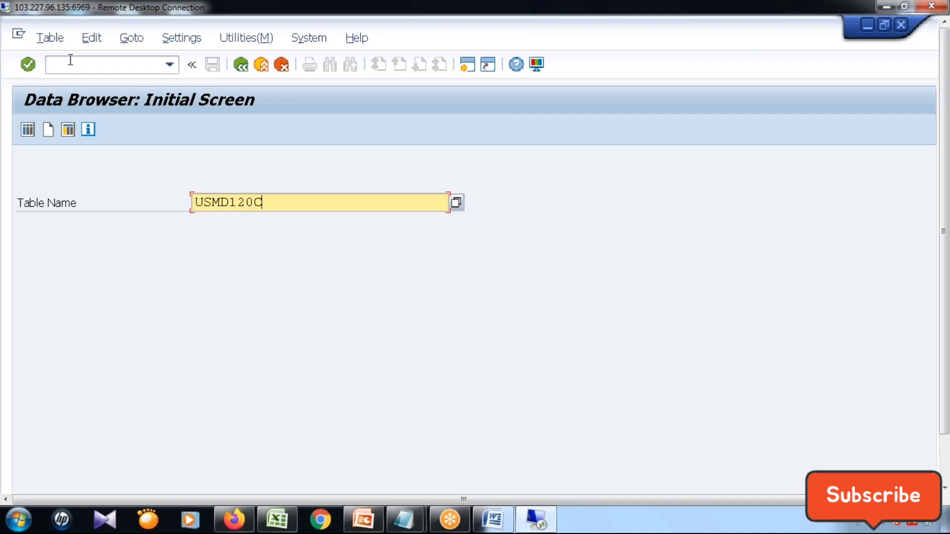
click(28, 131)
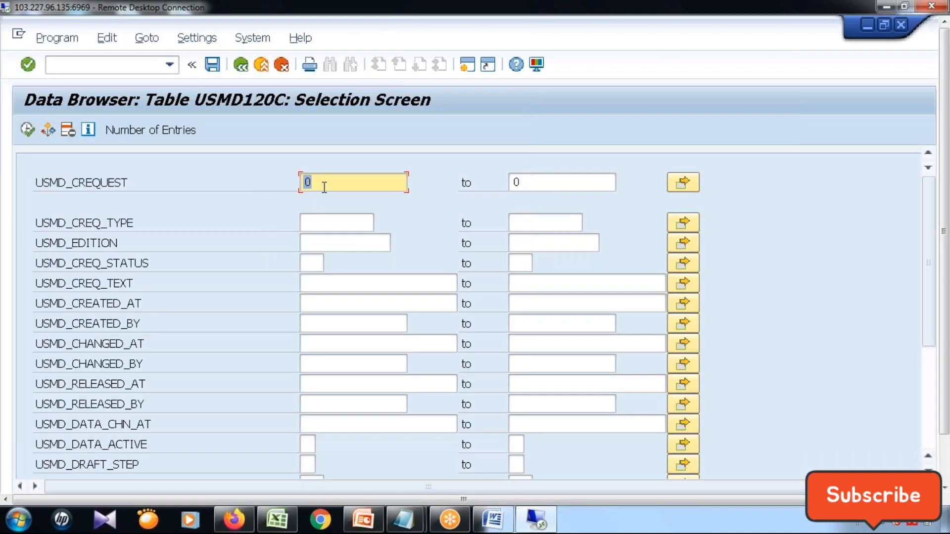
Try to find the entry for change request 467 in the table.
text(467)
click(27, 133)
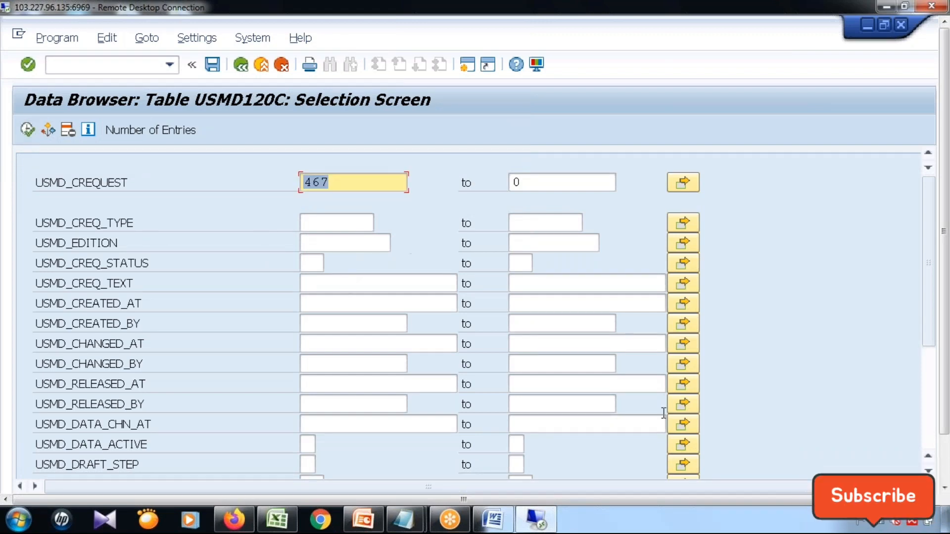
click(945, 453)
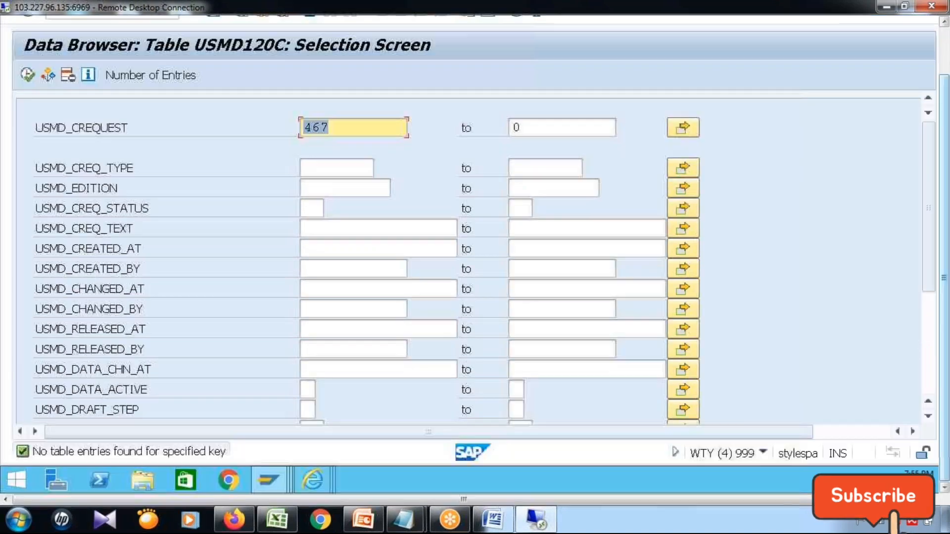
Look up the submitted change request's number in the browser and search the table for USMD_CREQUEST 472.
mouse_move(340, 476)
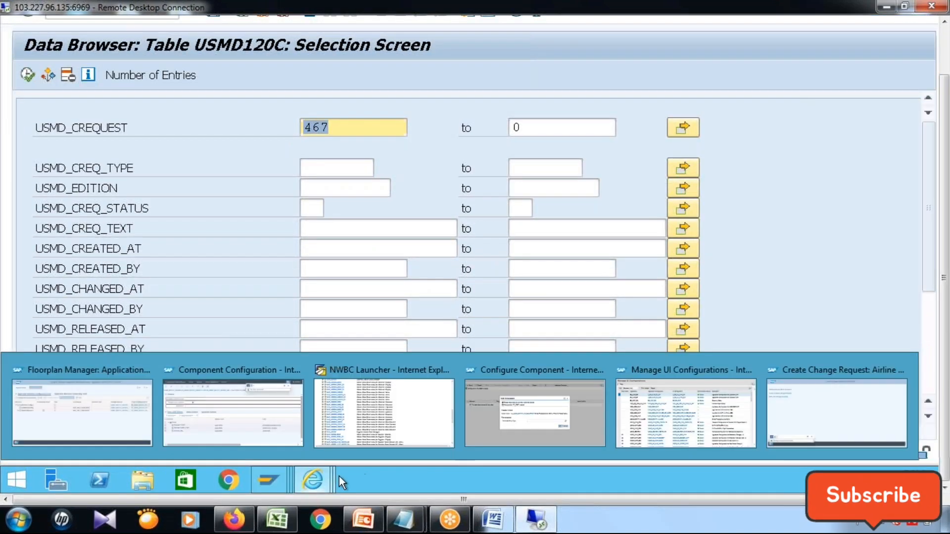
click(805, 419)
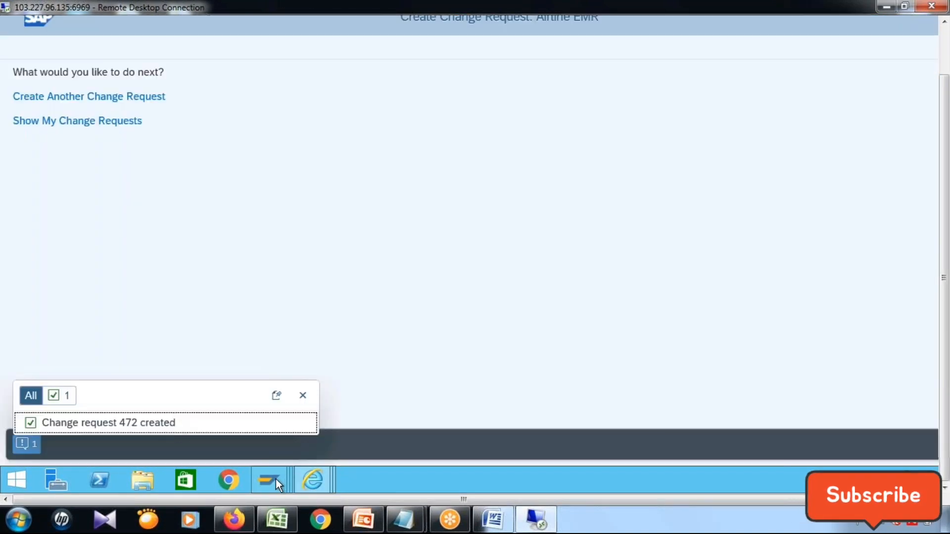
mouse_move(277, 479)
click(816, 421)
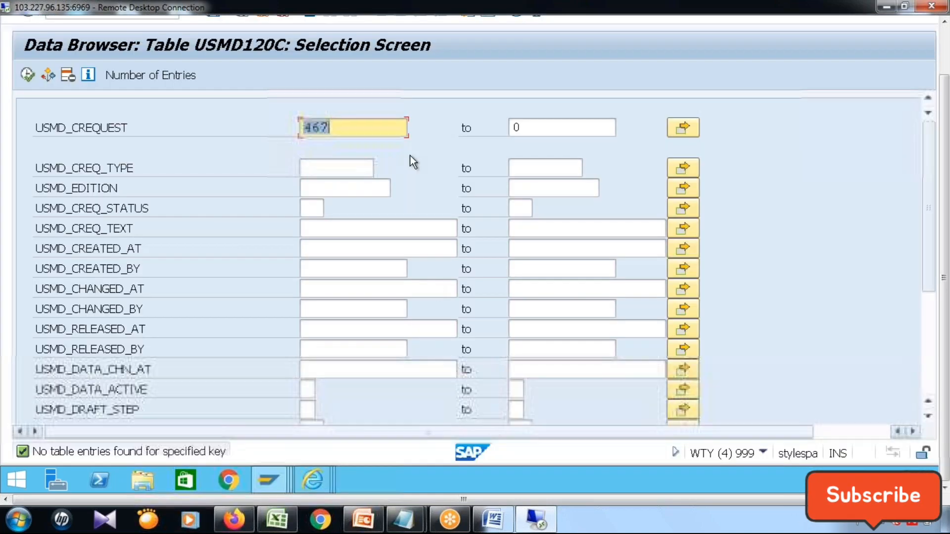
text(472)
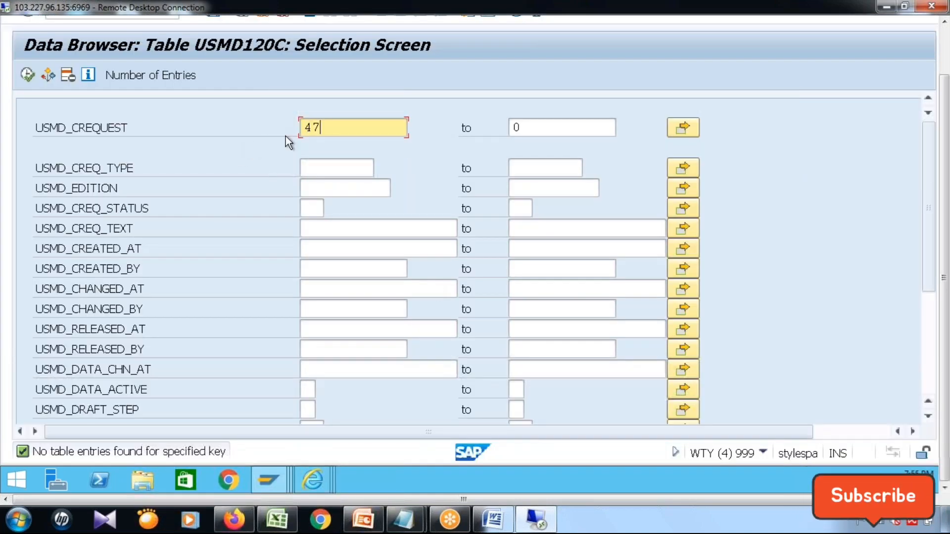
click(22, 76)
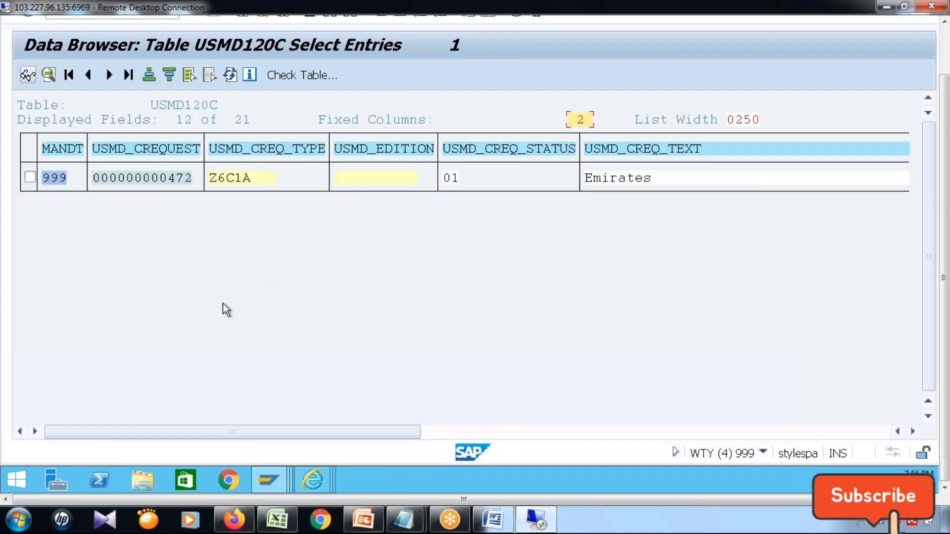
Display the found entry's details and examine its request number, type, status, text, creation time, creator and change time.
click(149, 180)
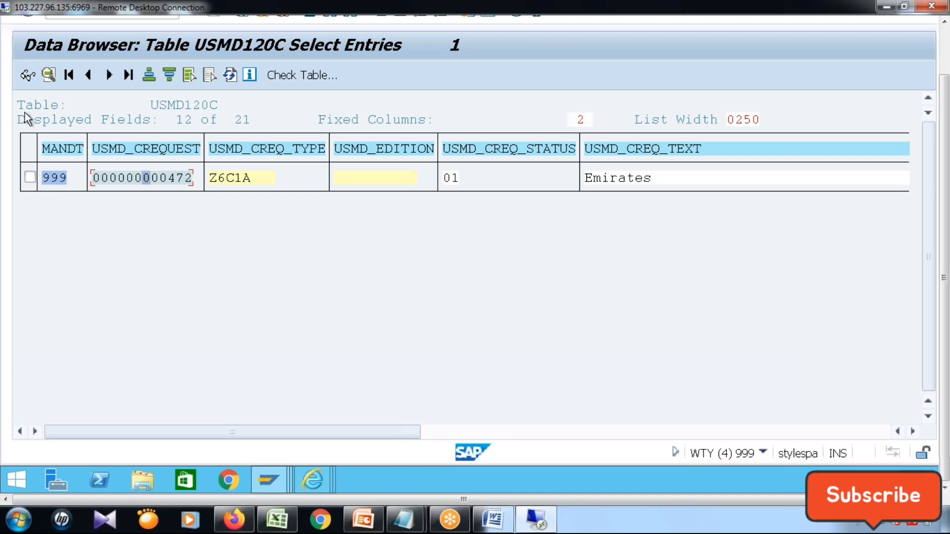
click(23, 77)
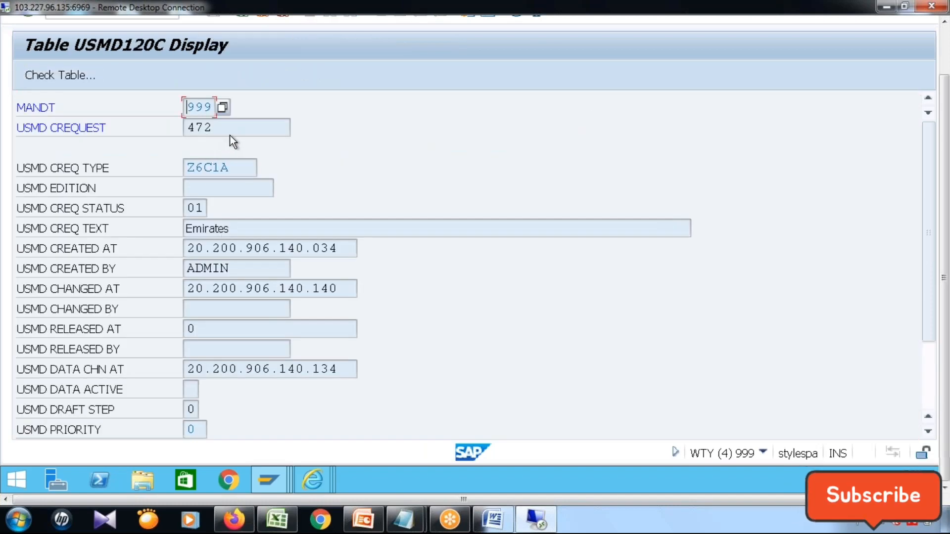
drag(230, 135, 169, 138)
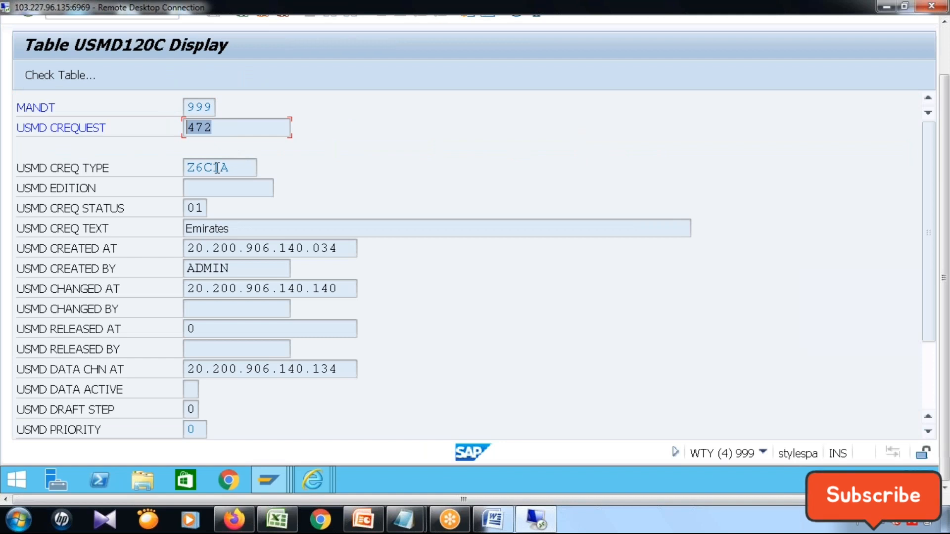
drag(244, 166, 174, 165)
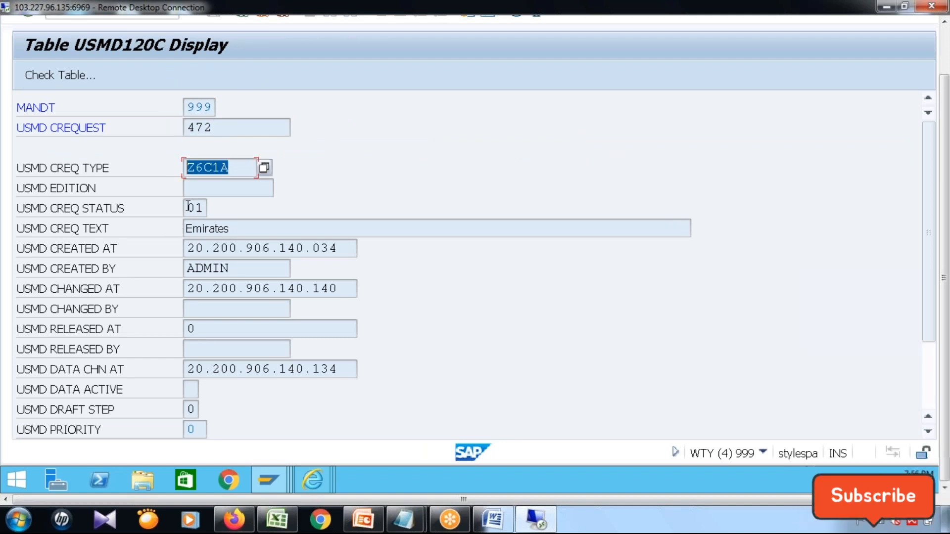
drag(187, 207, 165, 224)
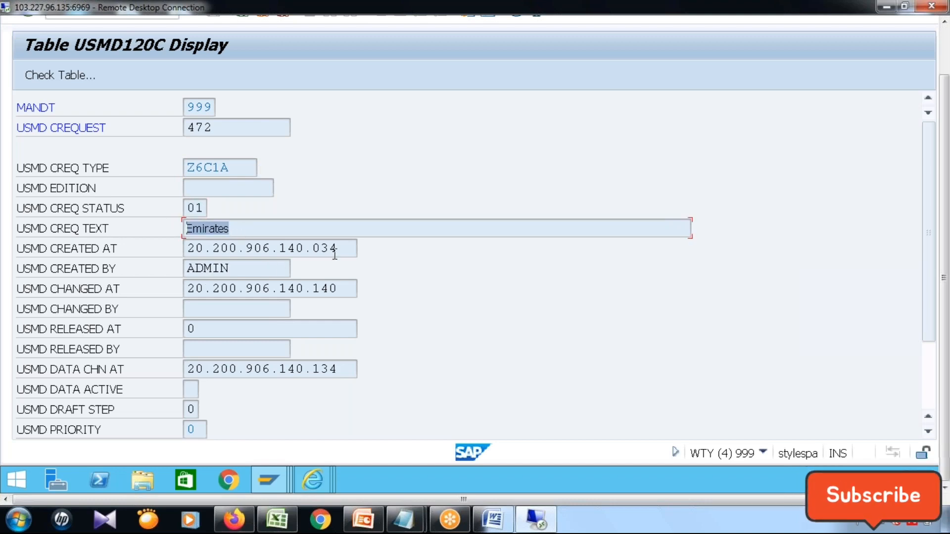
drag(353, 251, 174, 239)
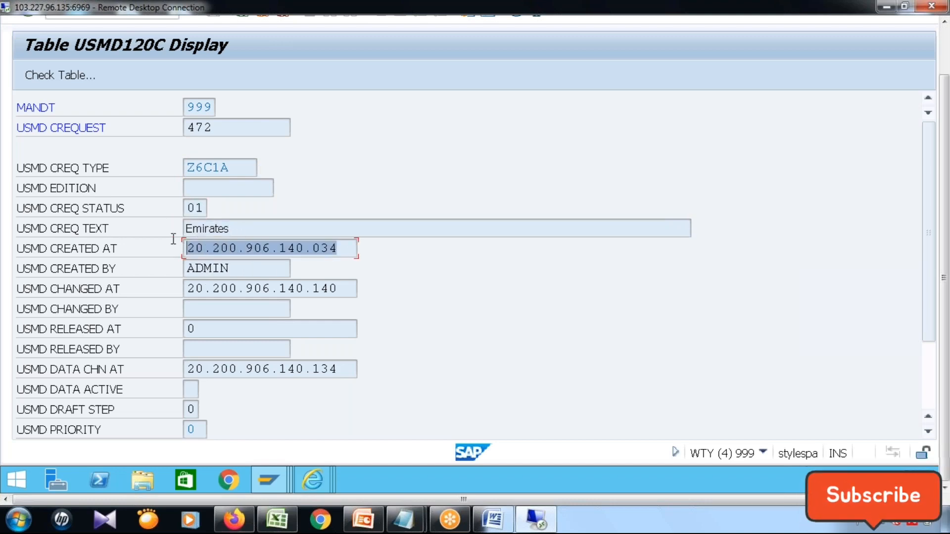
click(228, 248)
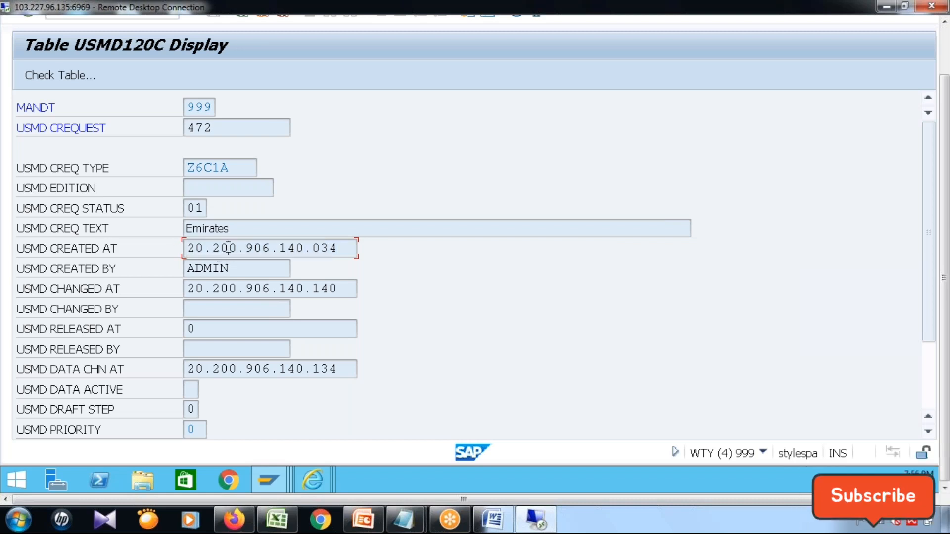
drag(170, 243, 304, 248)
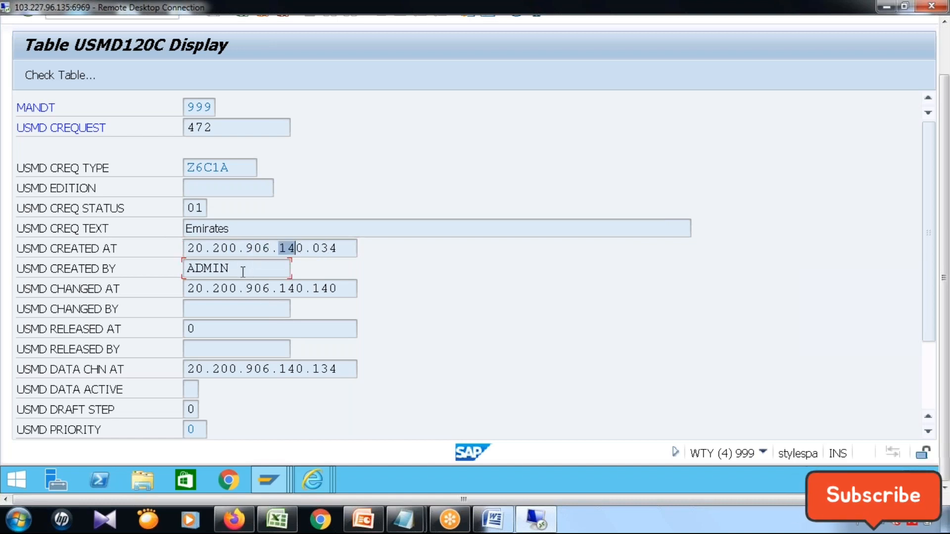
drag(244, 270, 340, 285)
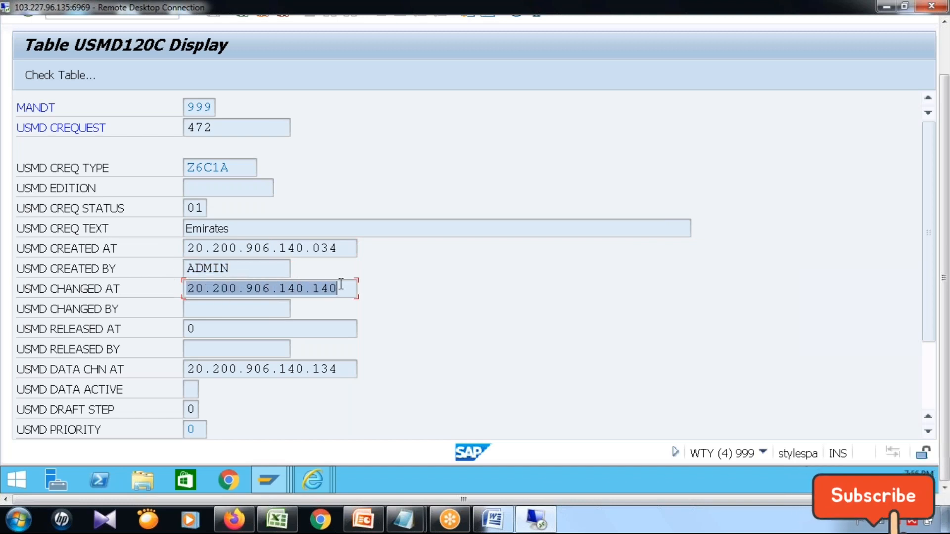
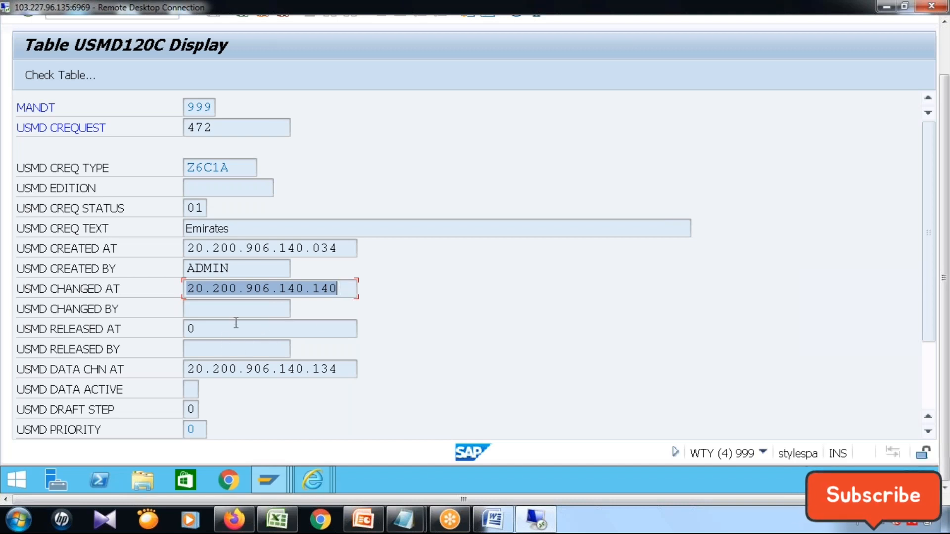
Examine the changed-by, released-at, released-by and data-active fields of the change request record in table USMD120C.
click(249, 309)
click(240, 329)
click(233, 346)
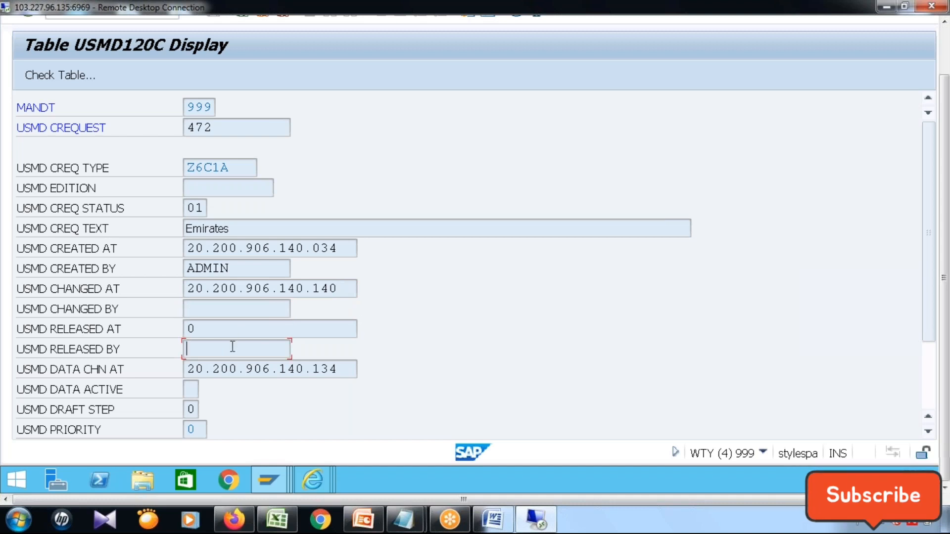
scroll(237, 388, down, 1)
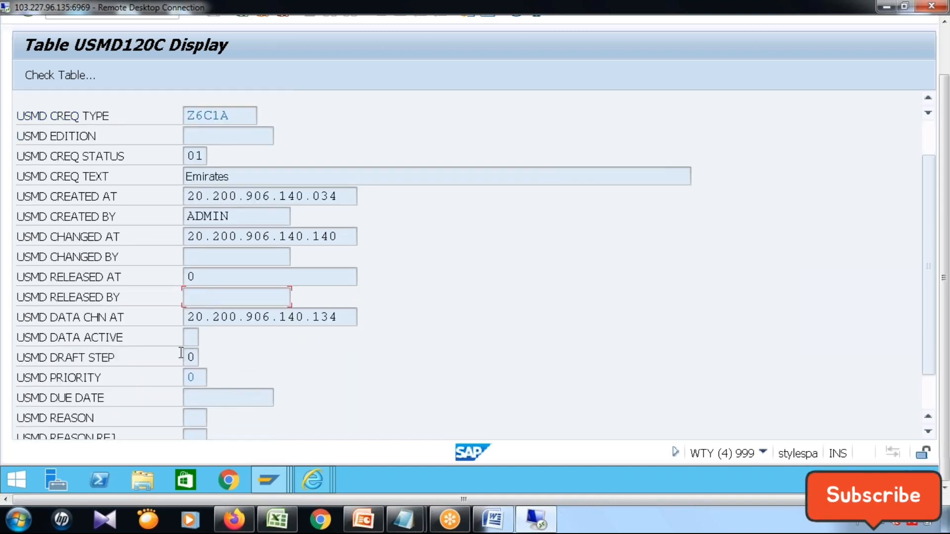
click(192, 337)
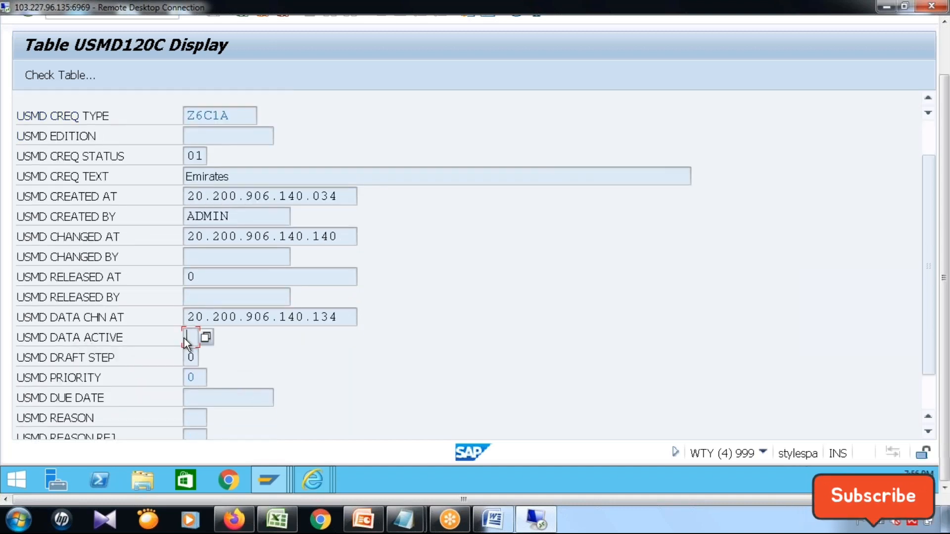
scroll(184, 338, down, 1)
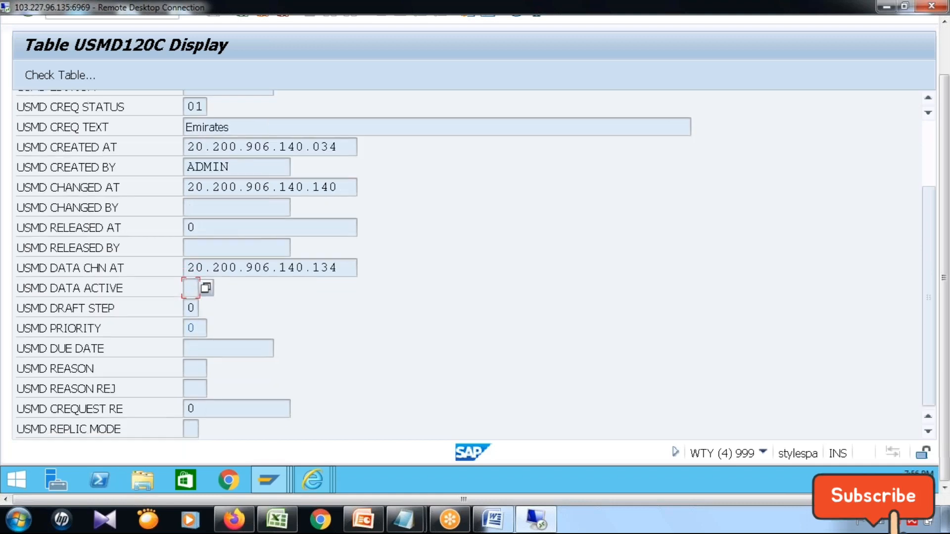
scroll(195, 292, up, 1)
scroll(168, 293, up, 1)
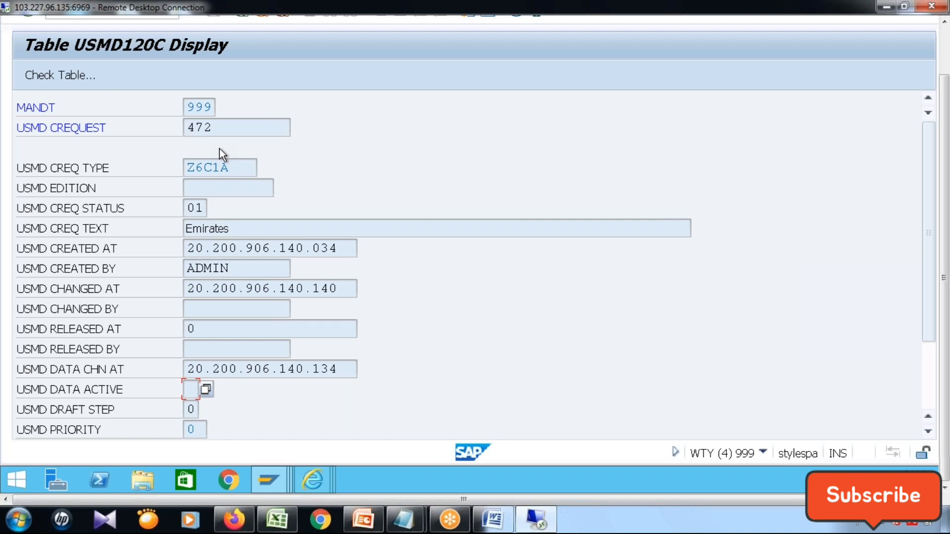
Leave the table record and open the ABAP Editor with transaction /nse38.
click(945, 40)
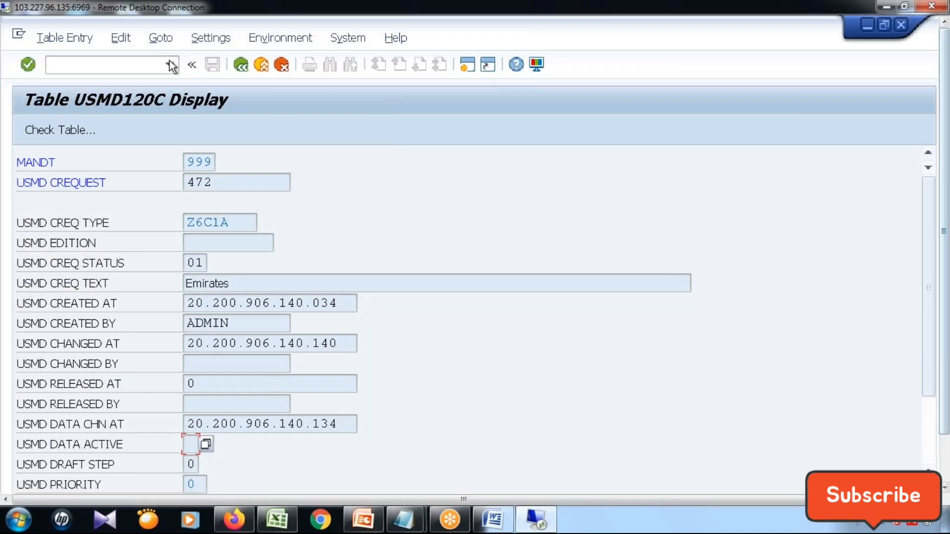
click(130, 62)
text(/)
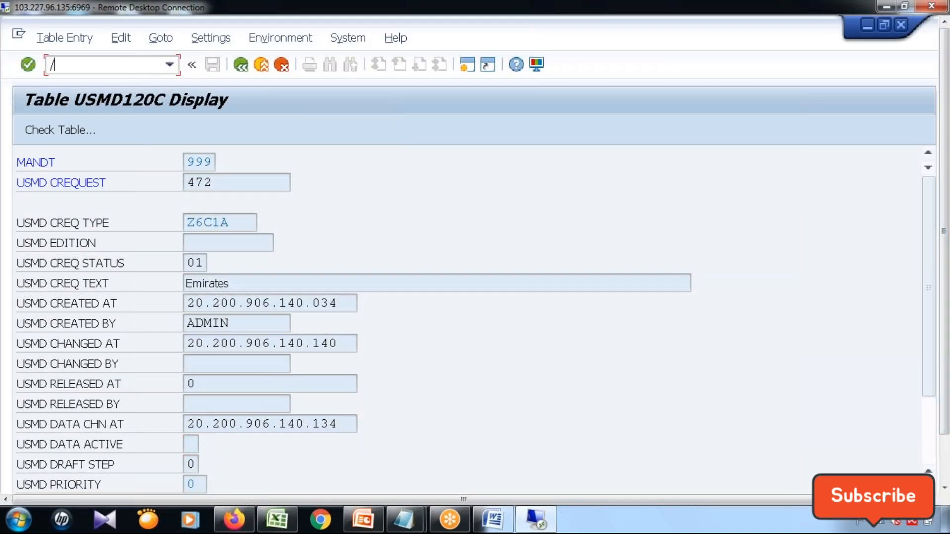
text(n)
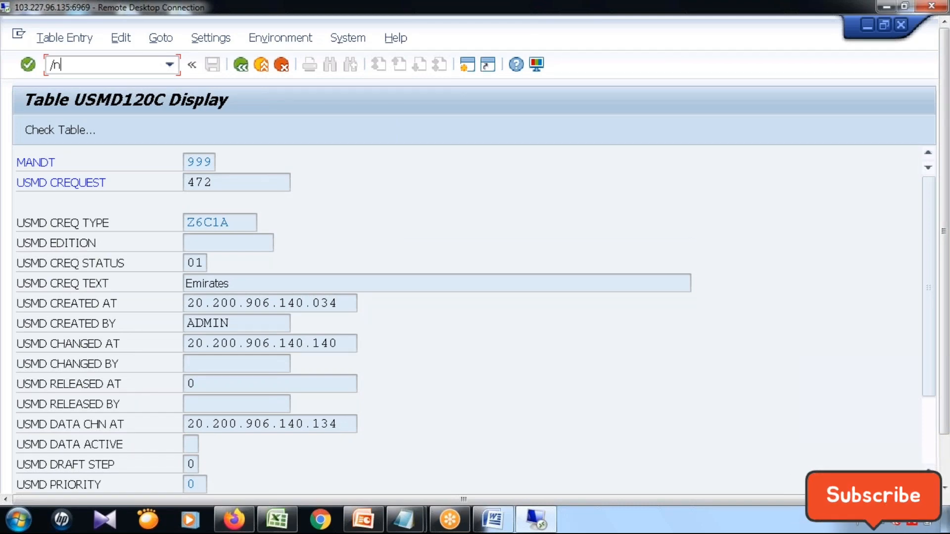
text(se38)
key(Return)
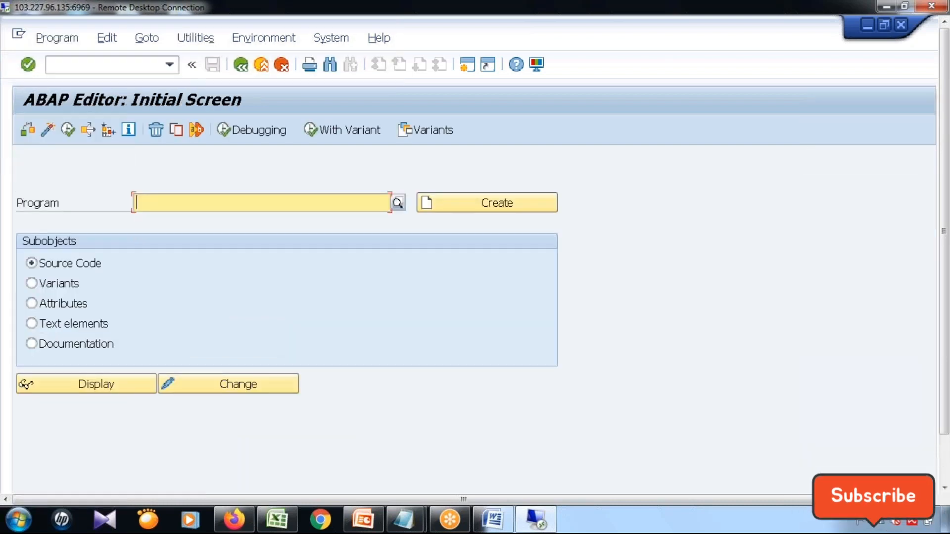
Execute the program USMD_DATA_MODEL to list the generated tables of data model Z6.
text(USMD)
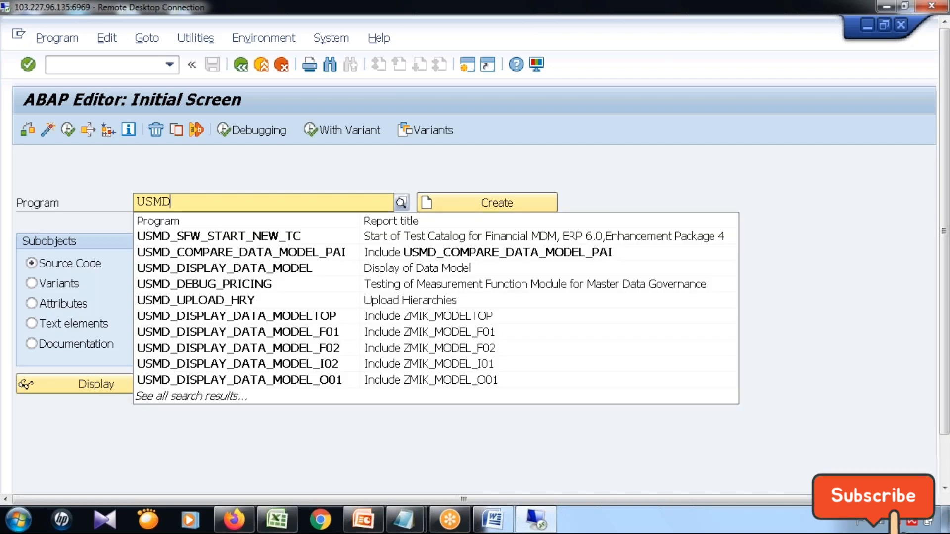
text(_DATA_)
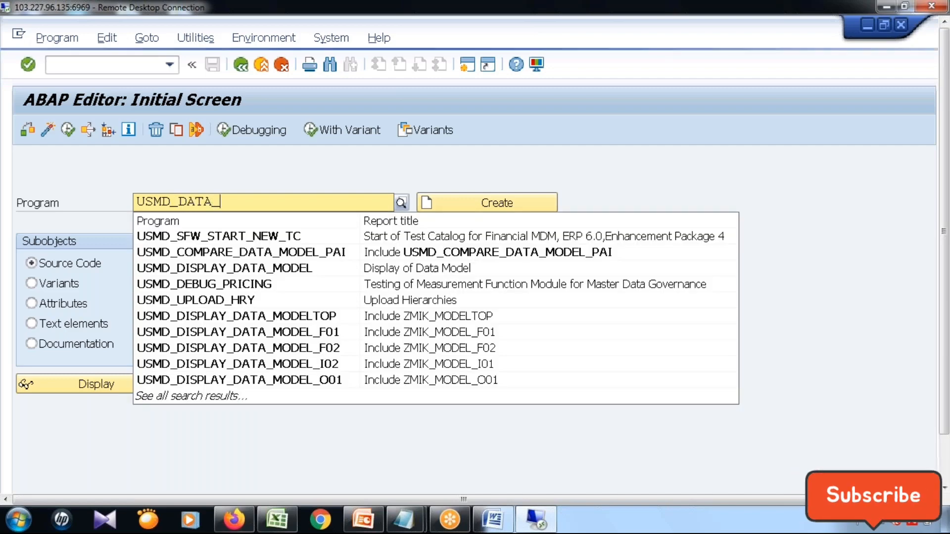
text(MODEL)
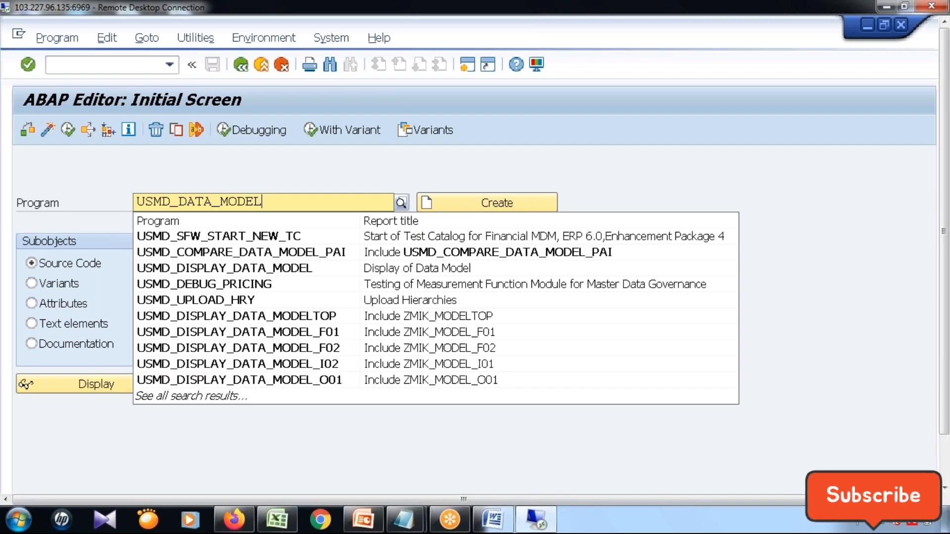
click(65, 132)
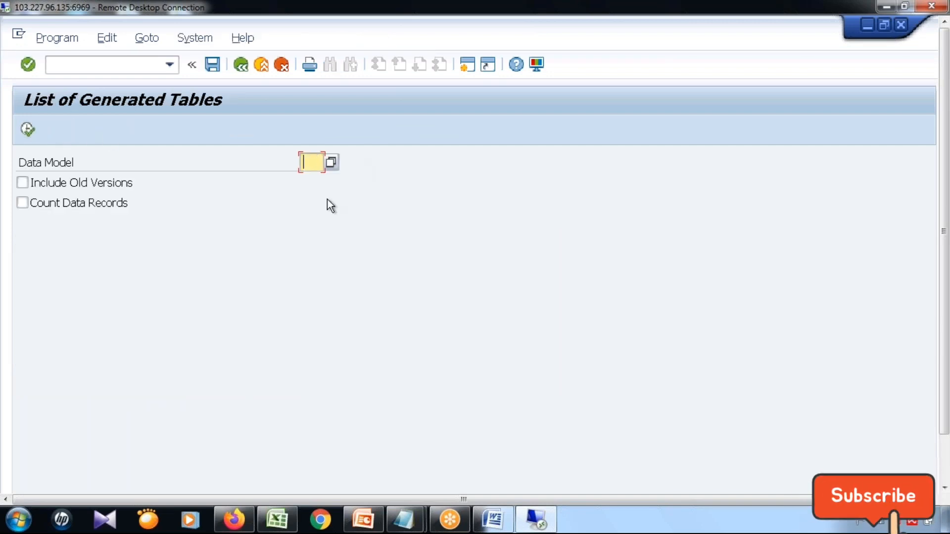
text(Z6)
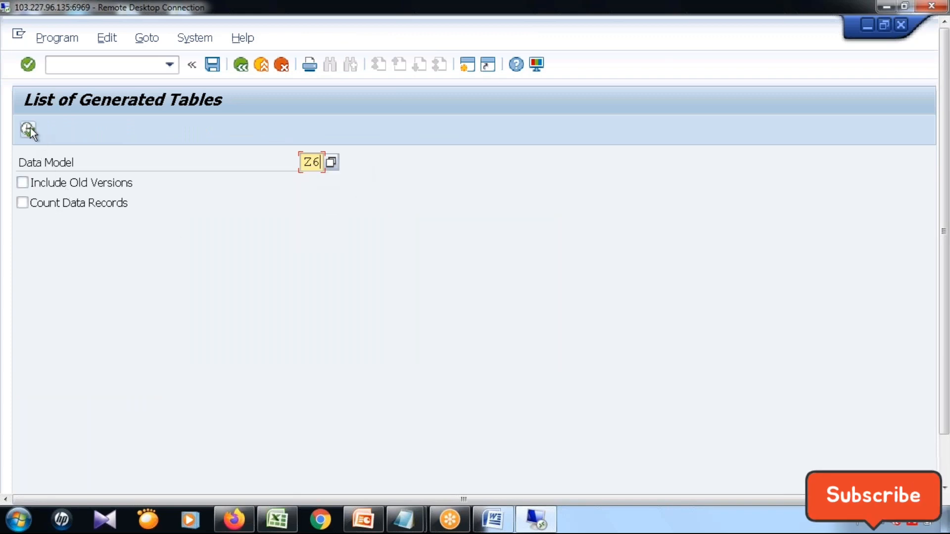
click(28, 129)
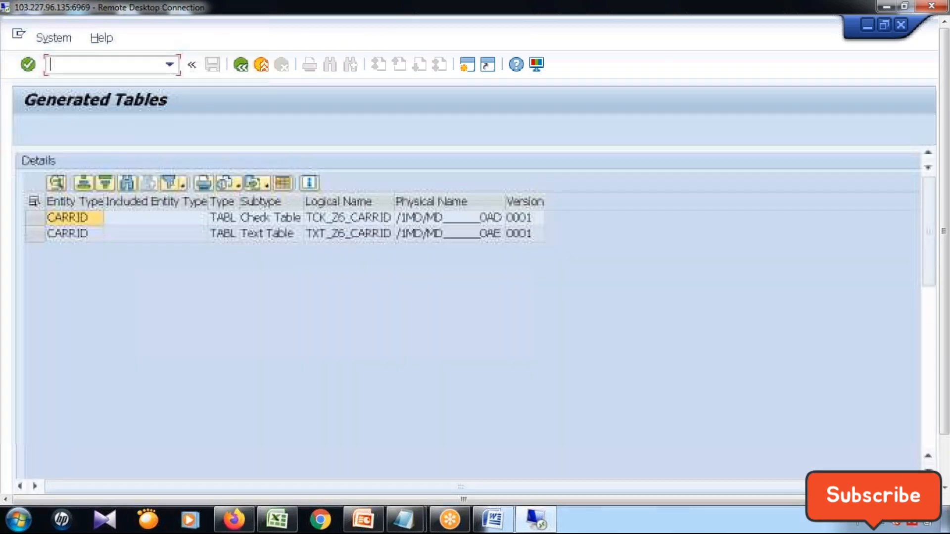
Open the physical table of the CARRID check table in the dictionary and display its entries.
click(344, 222)
click(445, 222)
double_click(461, 219)
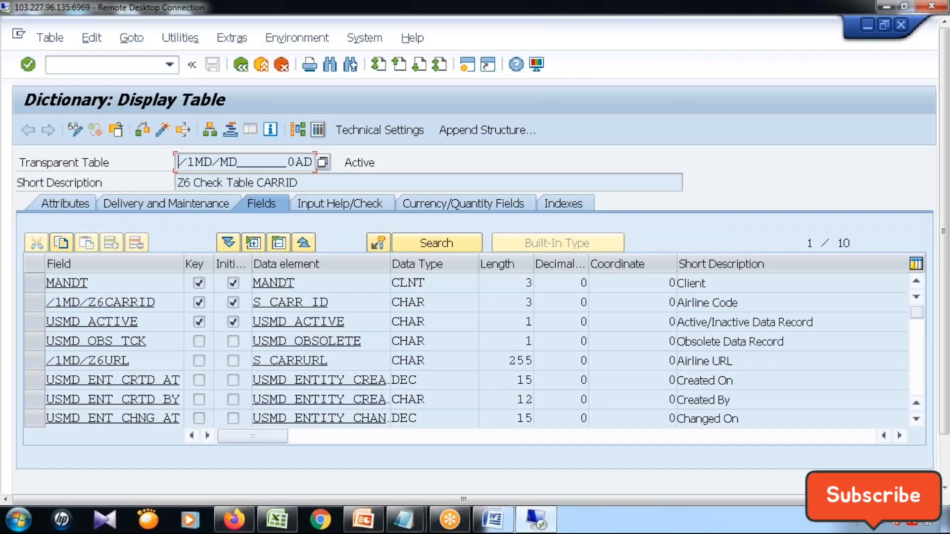
click(318, 130)
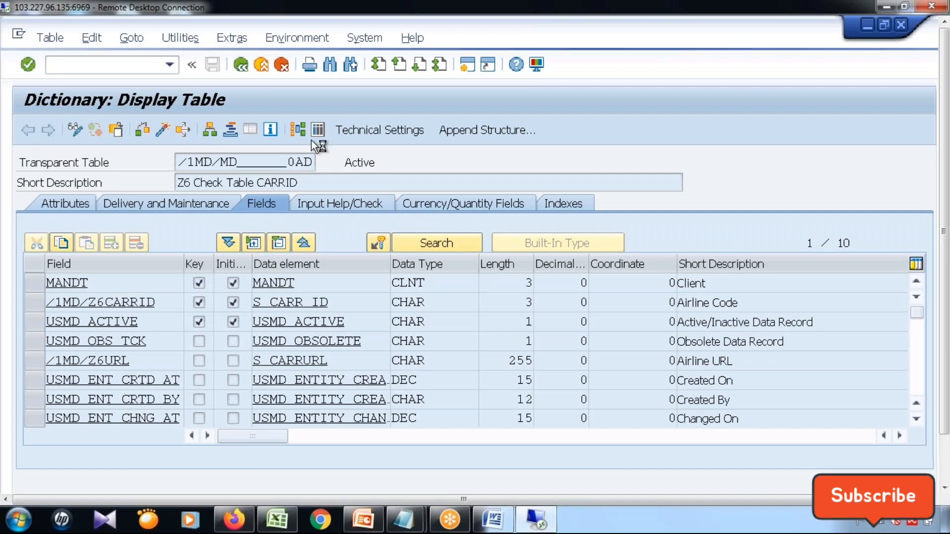
click(27, 130)
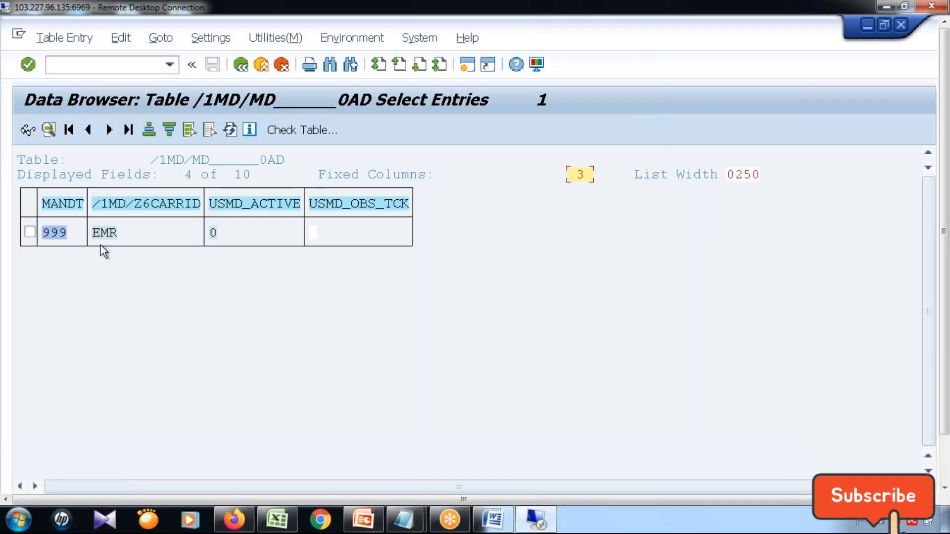
Display the full record of the EMR entry and highlight its URL value.
click(102, 233)
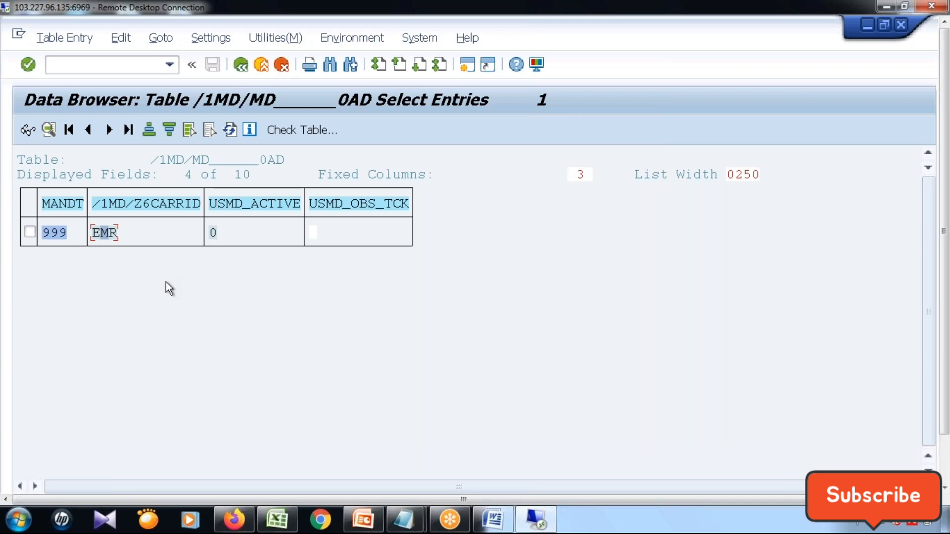
click(49, 131)
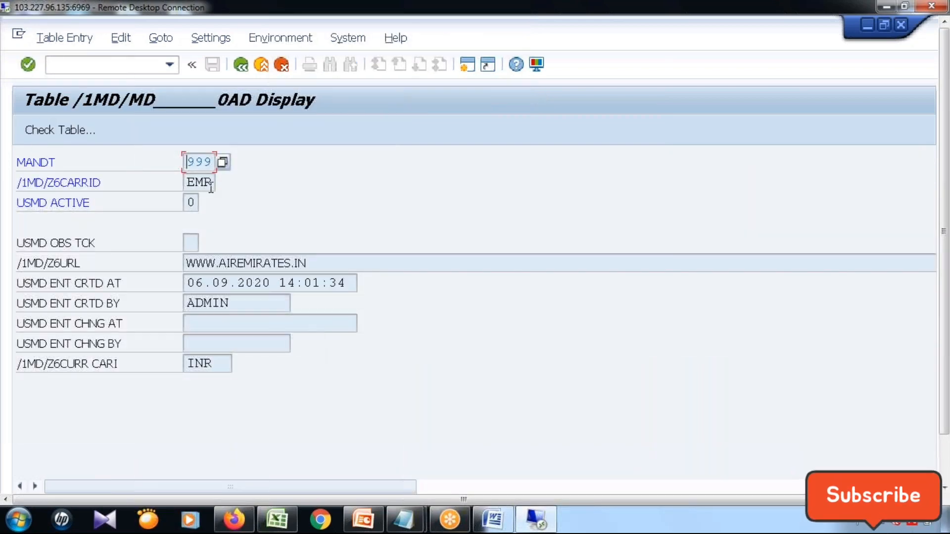
drag(340, 262, 150, 262)
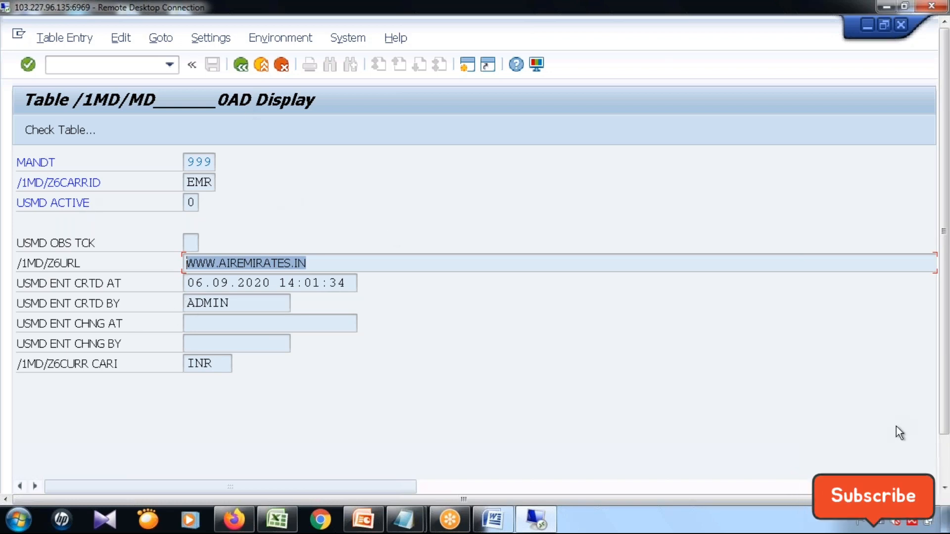
Switch to the Display Roles session, launch the NetWeaver Business Client from it and maximize its browser window.
click(944, 461)
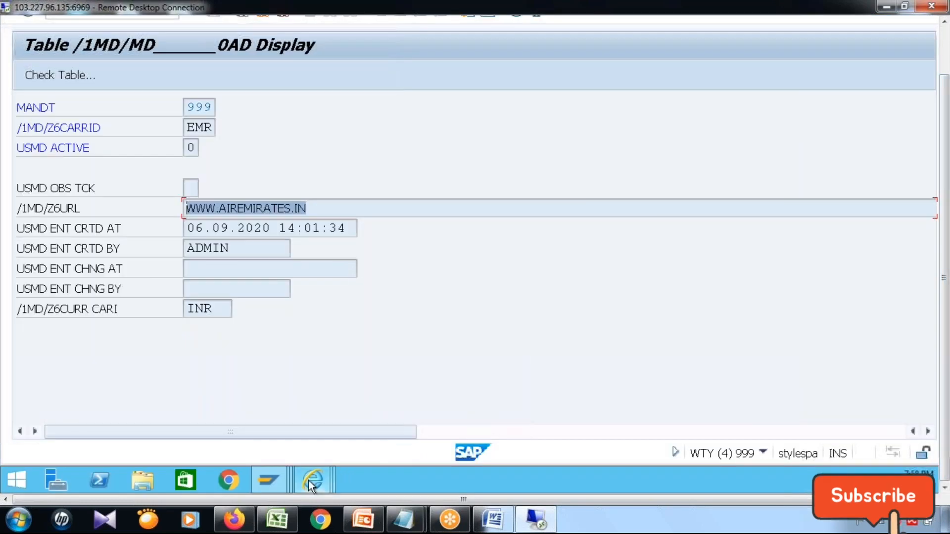
mouse_move(275, 482)
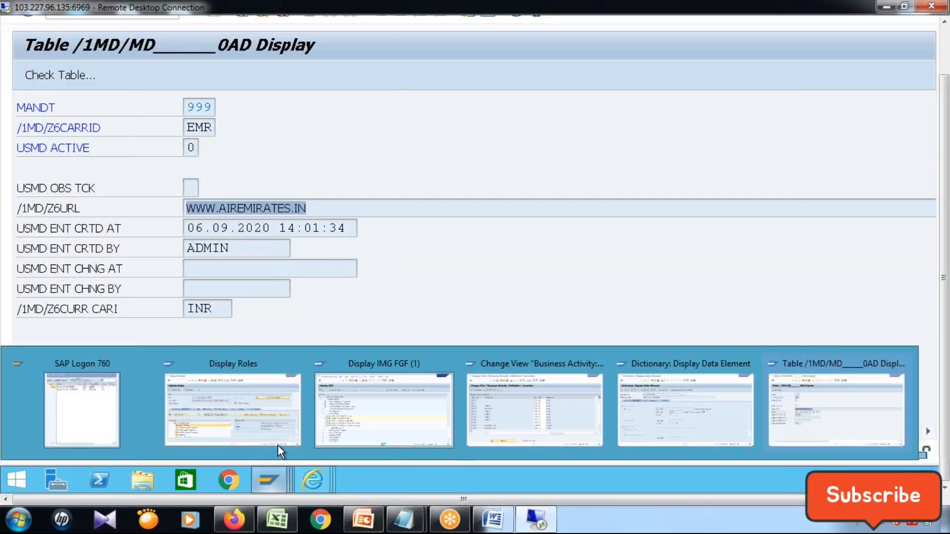
click(233, 427)
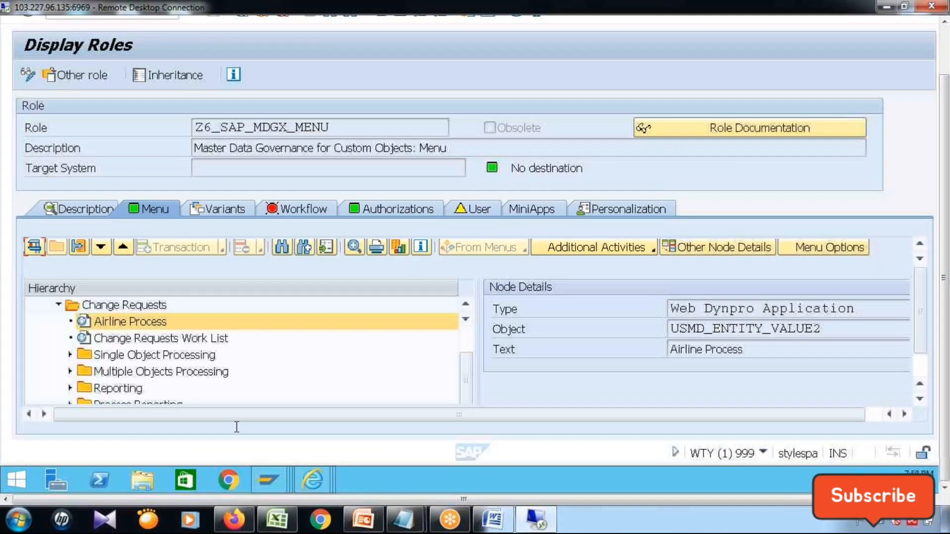
click(945, 53)
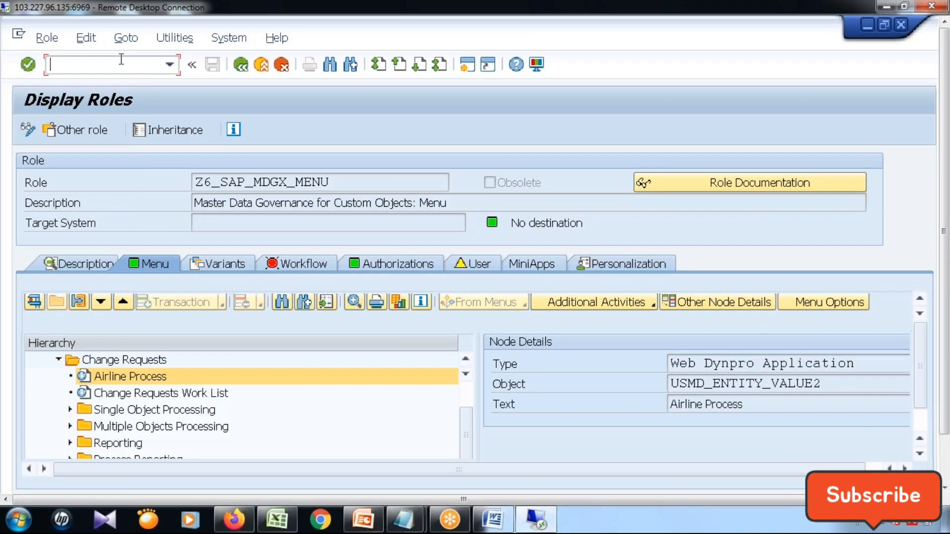
text(/nswdd)
key(Return)
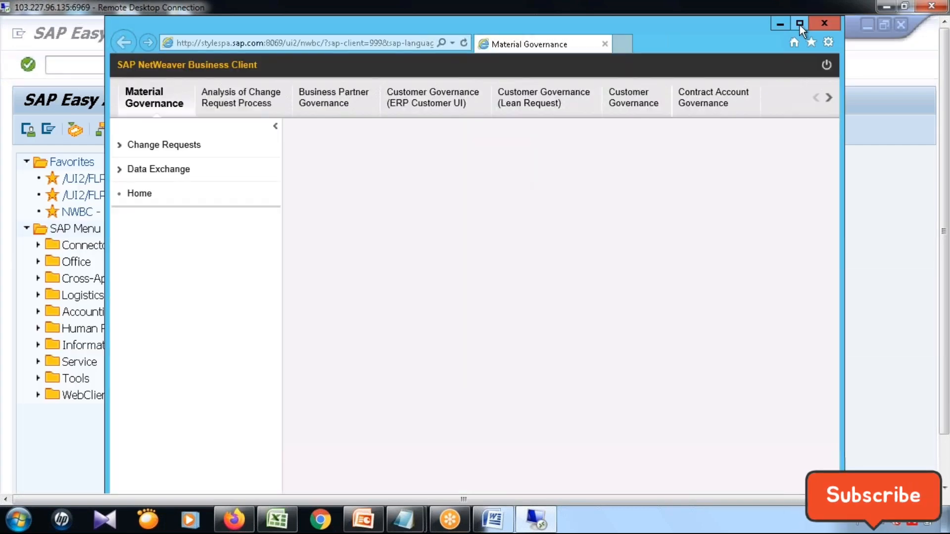
click(800, 24)
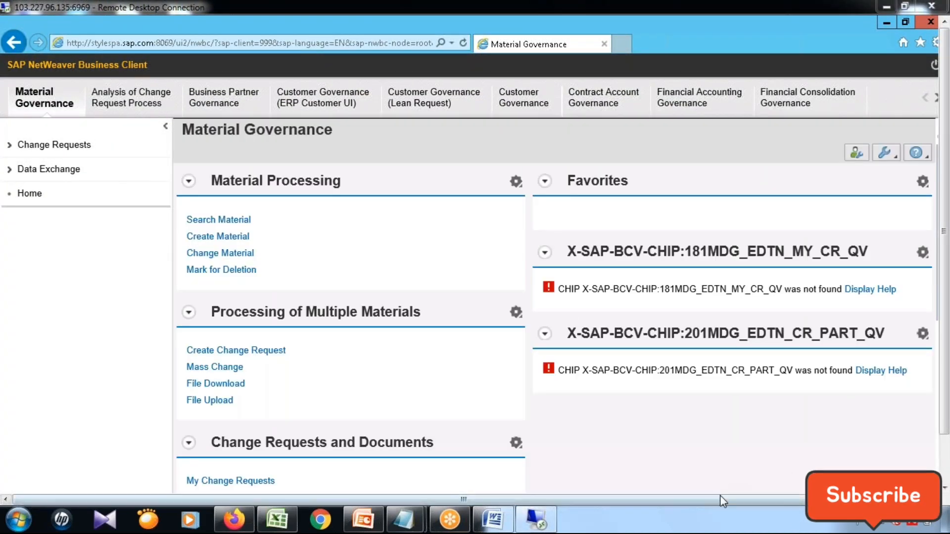
drag(720, 495, 730, 495)
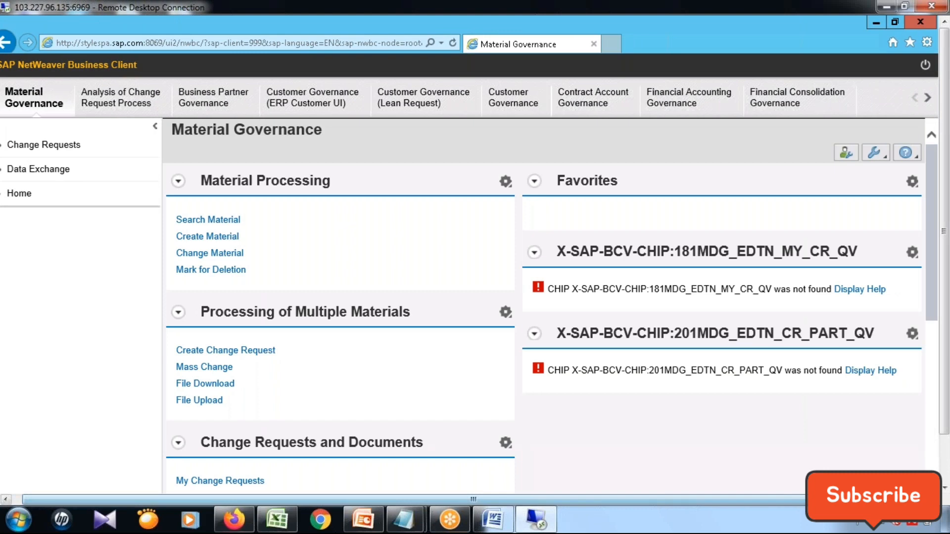
Go to the Master Data Governance for Custom Objects work area in the Business Client.
click(928, 99)
click(927, 99)
click(928, 99)
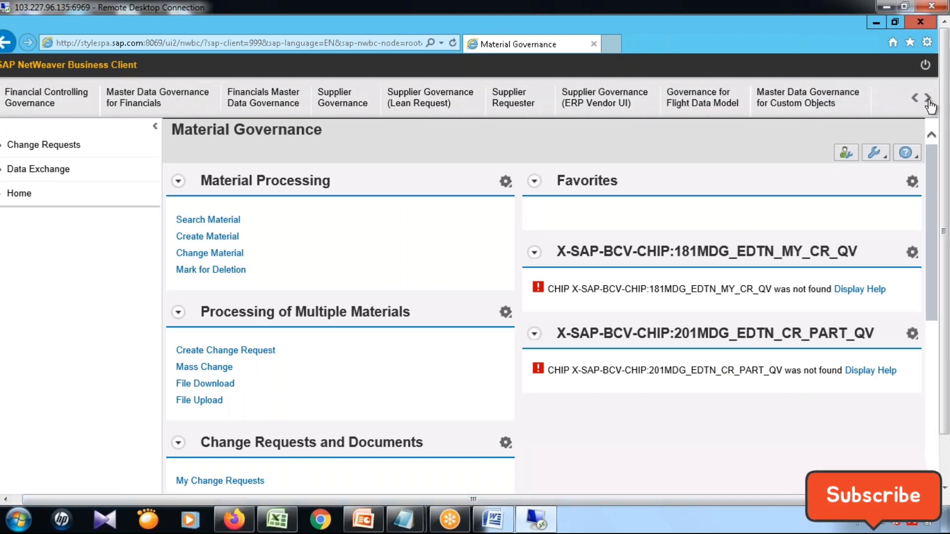
click(928, 99)
click(929, 101)
click(928, 101)
click(405, 103)
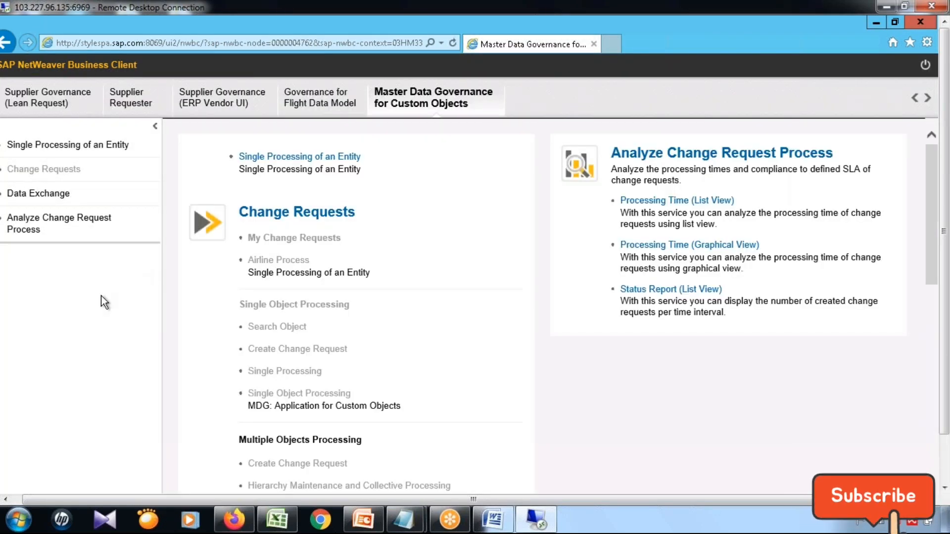
Open Single Processing of an Entity for custom objects and minimize the browser to return to SAP Easy Access.
click(66, 146)
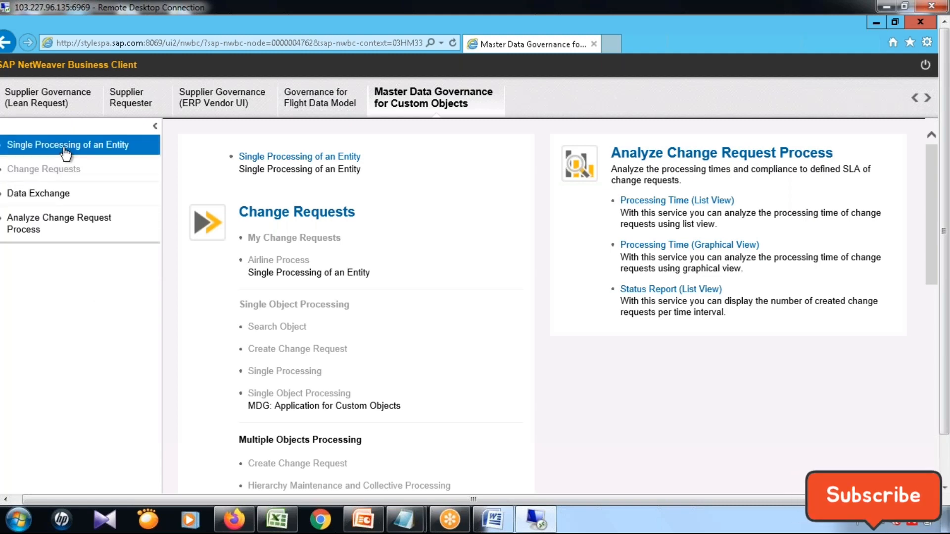
scroll(486, 342, down, 6)
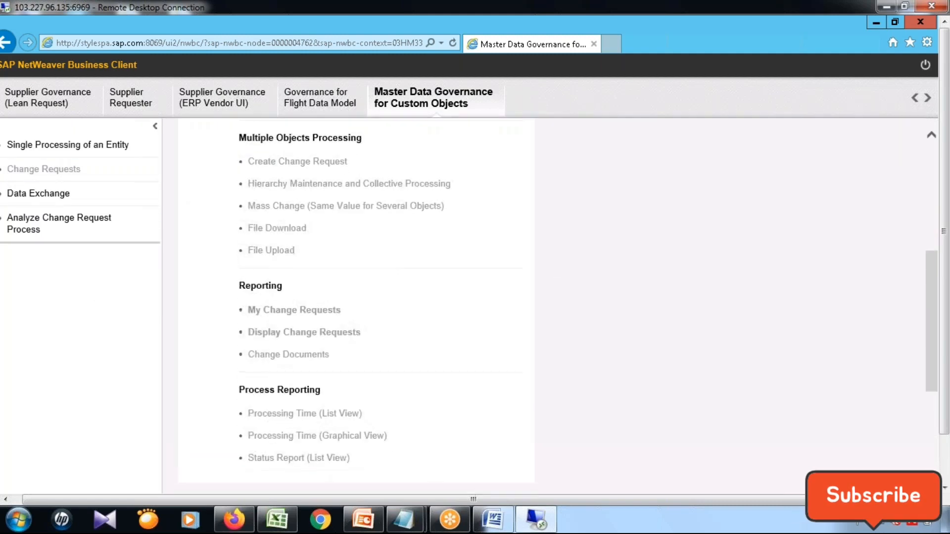
scroll(486, 341, up, 6)
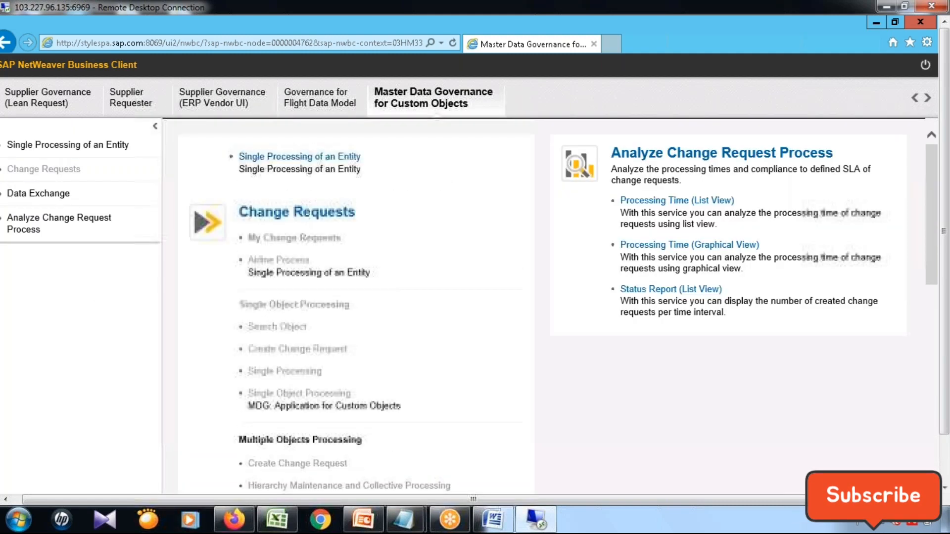
click(43, 145)
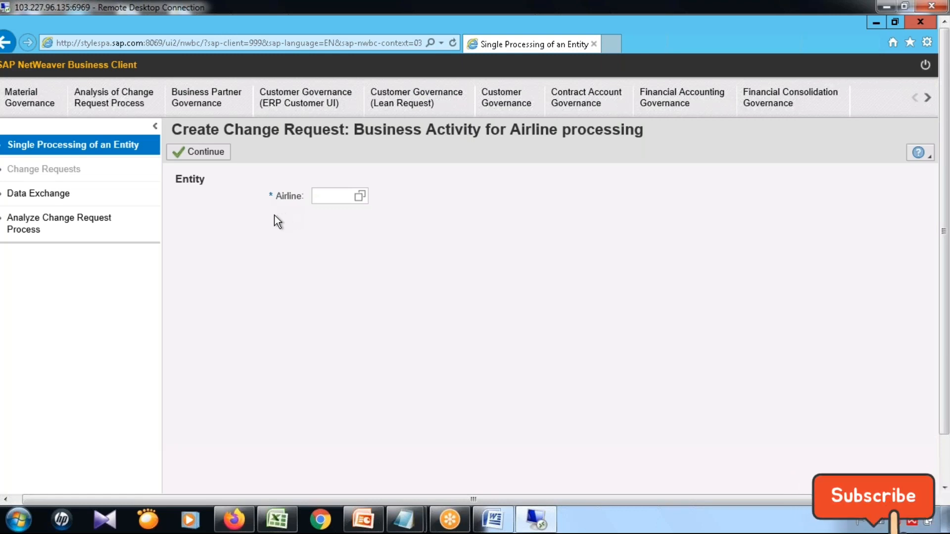
click(877, 23)
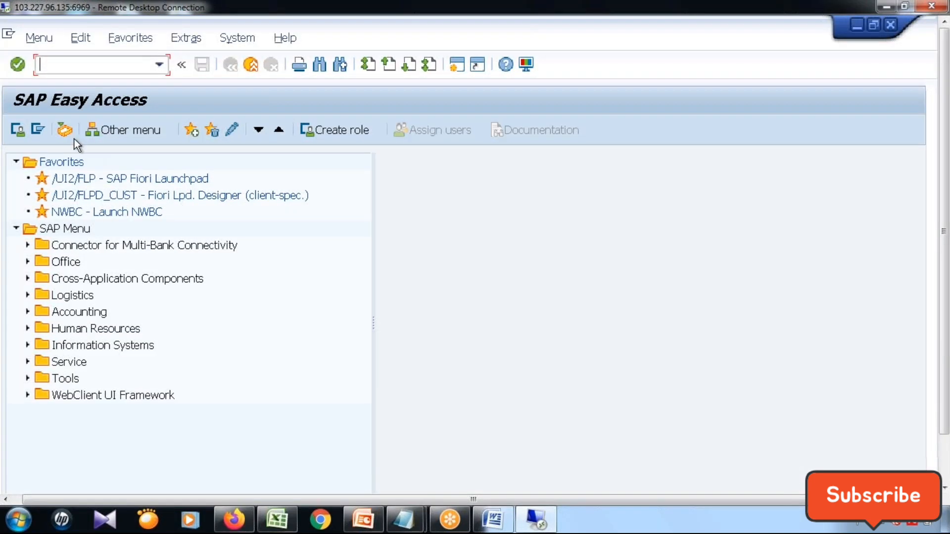
Start transaction PFCG from SAP Easy Access and display the role Z6_SAP_MDGX_MENU.
click(944, 463)
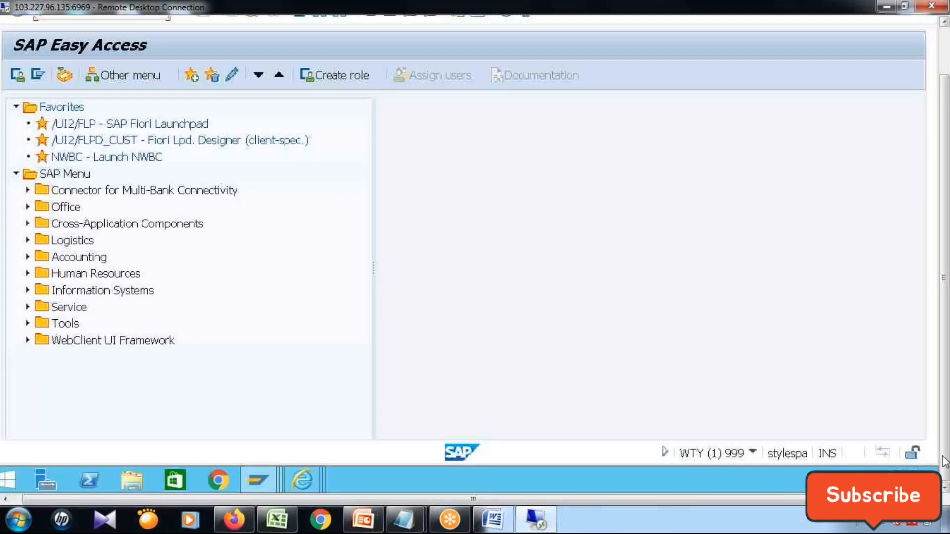
click(945, 52)
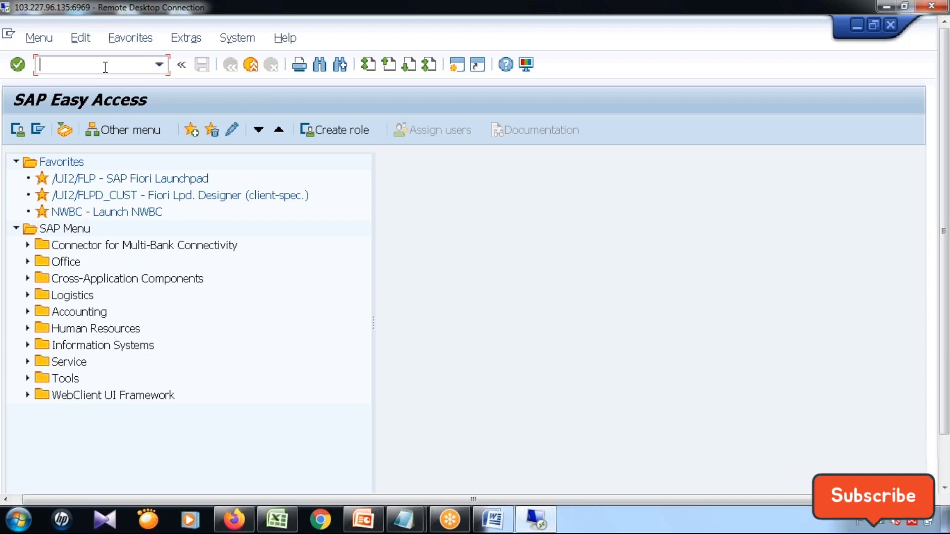
text(/npfcg)
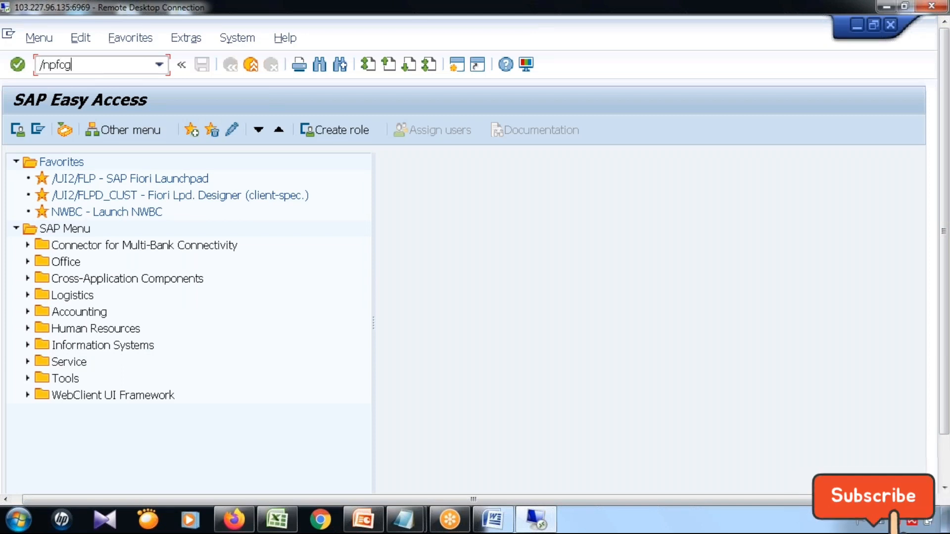
key(Return)
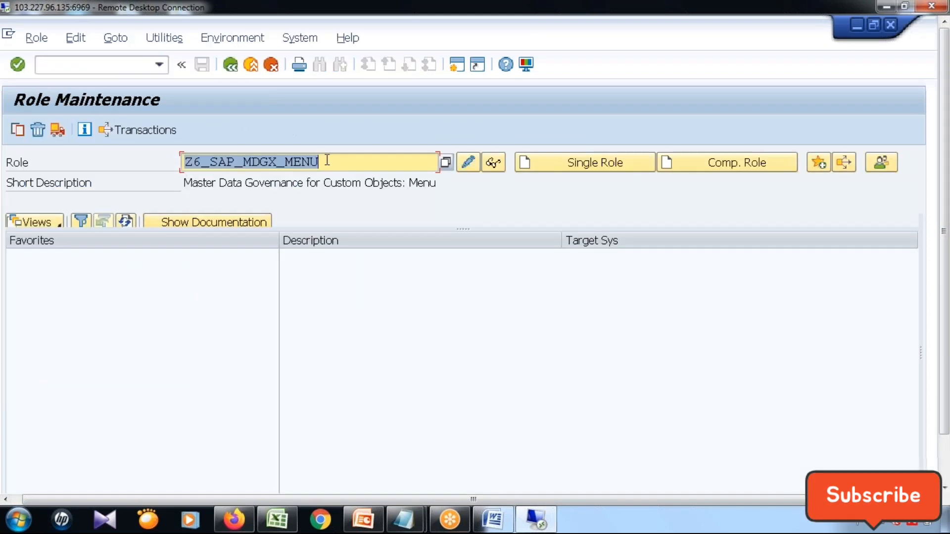
click(334, 161)
click(494, 164)
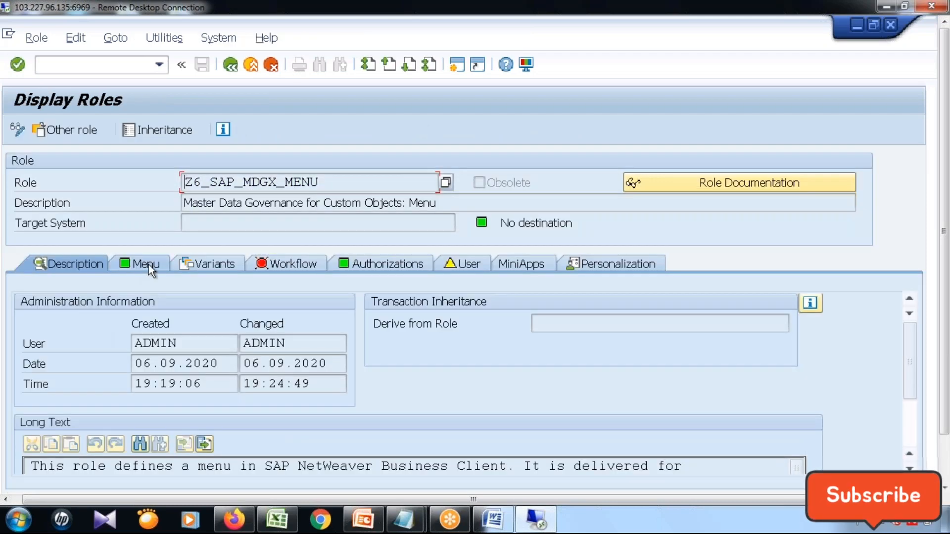
Launch the Airline Process application from the Change Requests folder of the role menu and maximize its browser window.
click(148, 265)
click(36, 377)
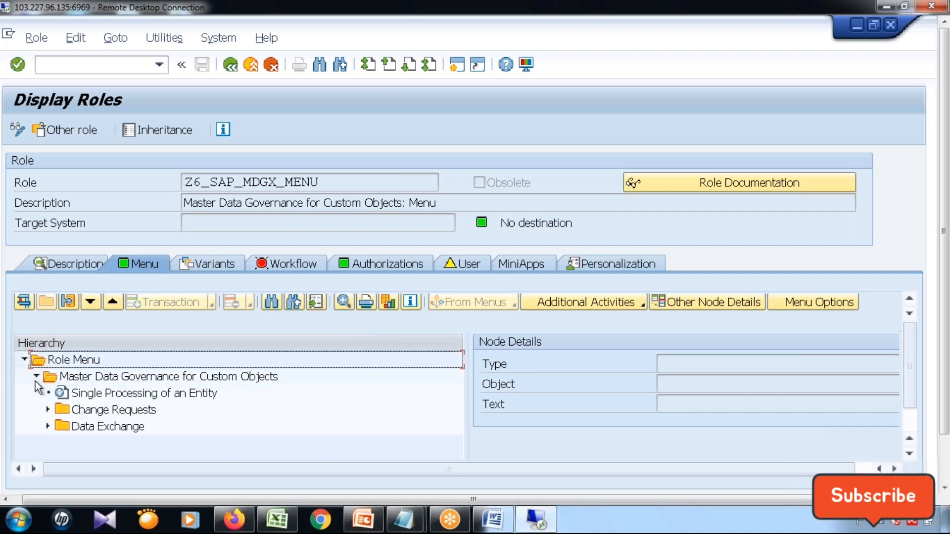
click(47, 410)
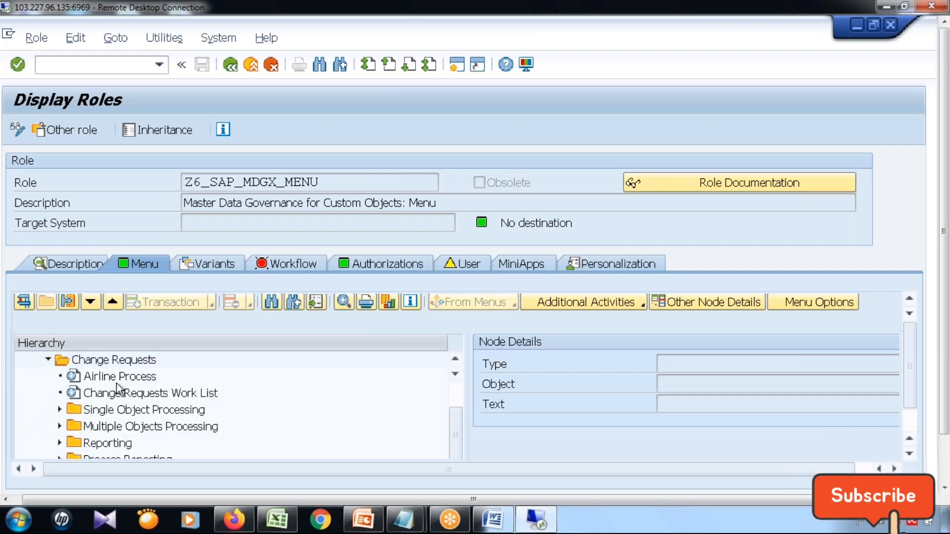
click(120, 375)
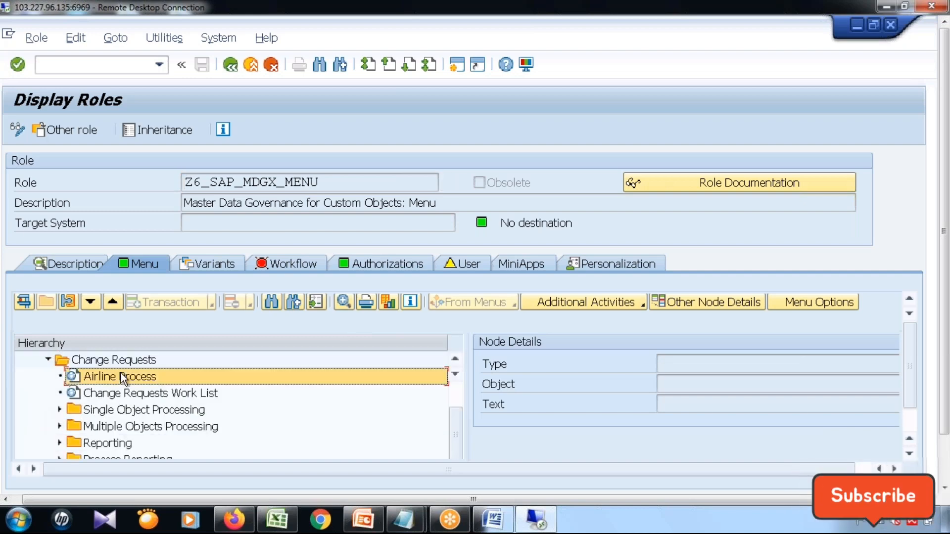
click(23, 301)
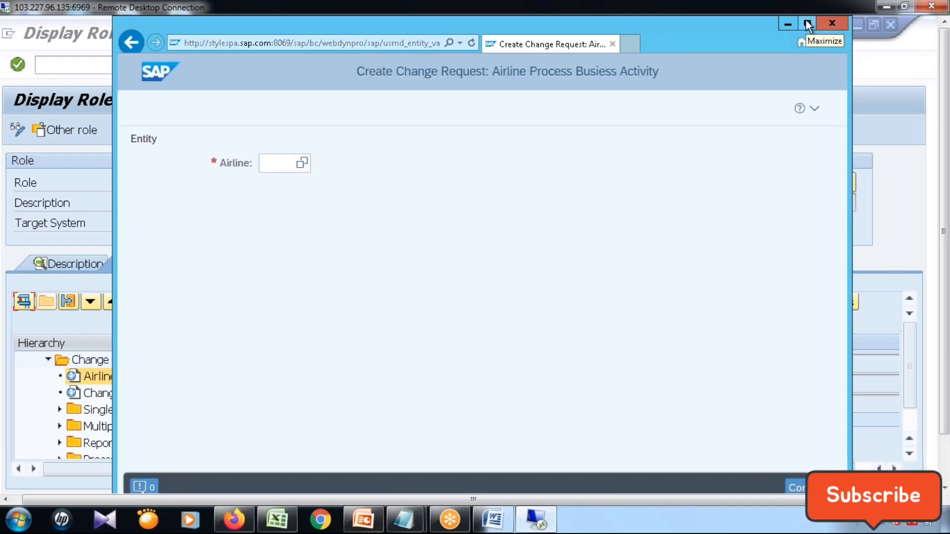
click(808, 23)
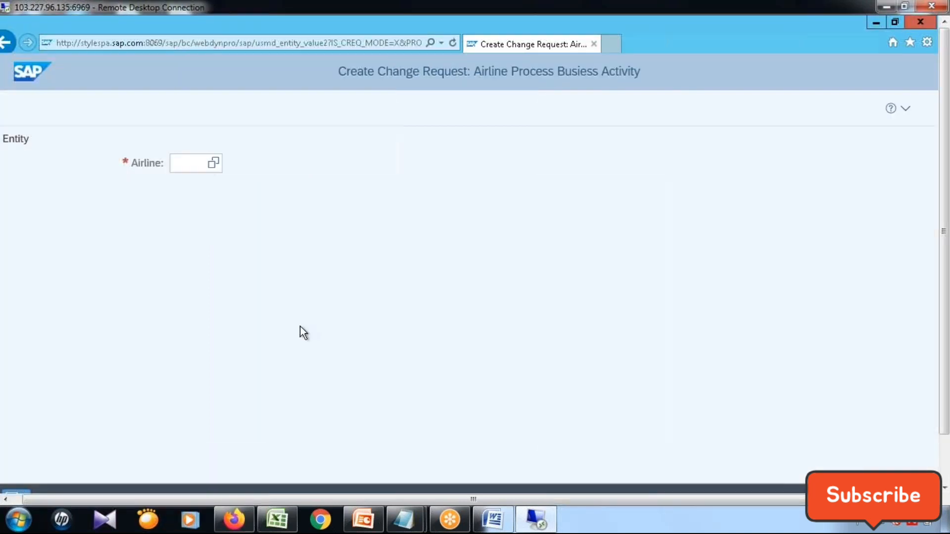
Enter SPJ as the airline and continue to its change request form.
click(194, 166)
text(SPJ)
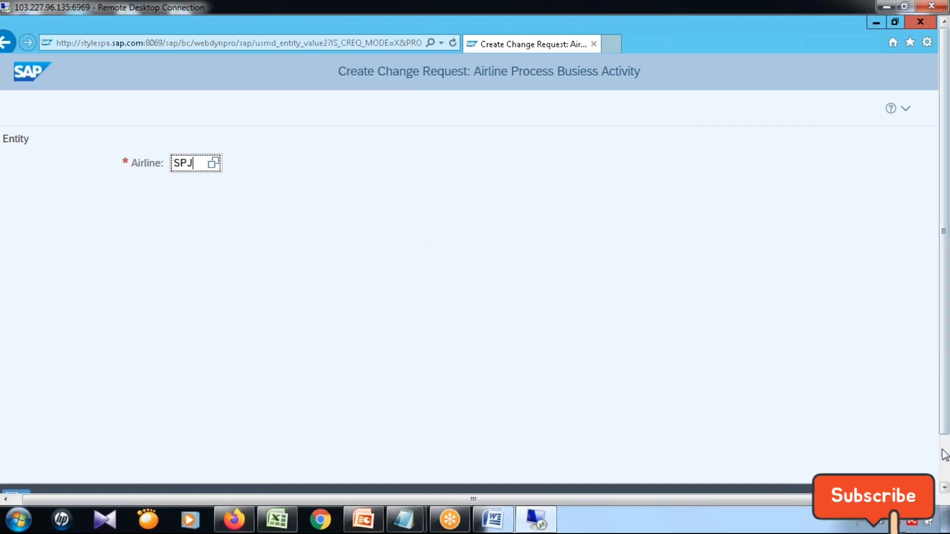
key(Tab)
key(Return)
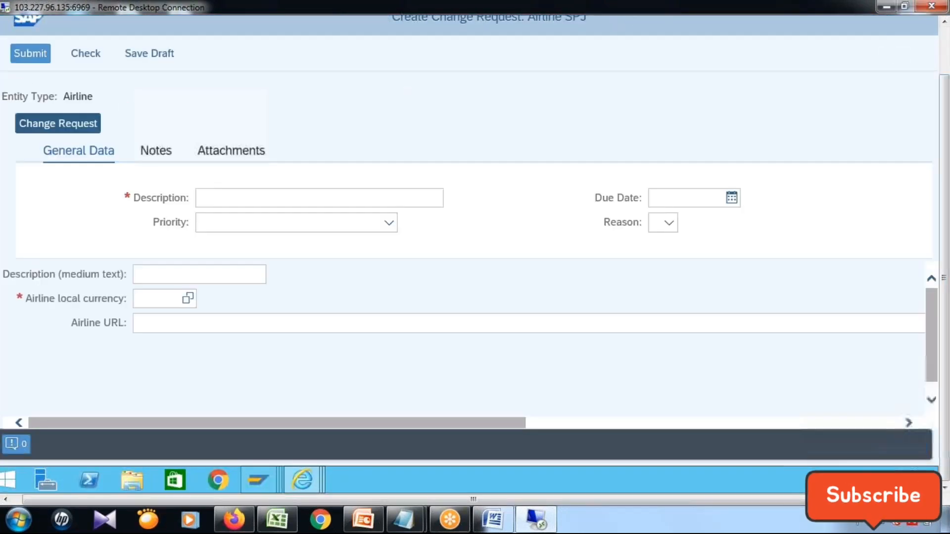
Enter SpiceJet as both the change request description and the airline's medium text description.
click(309, 255)
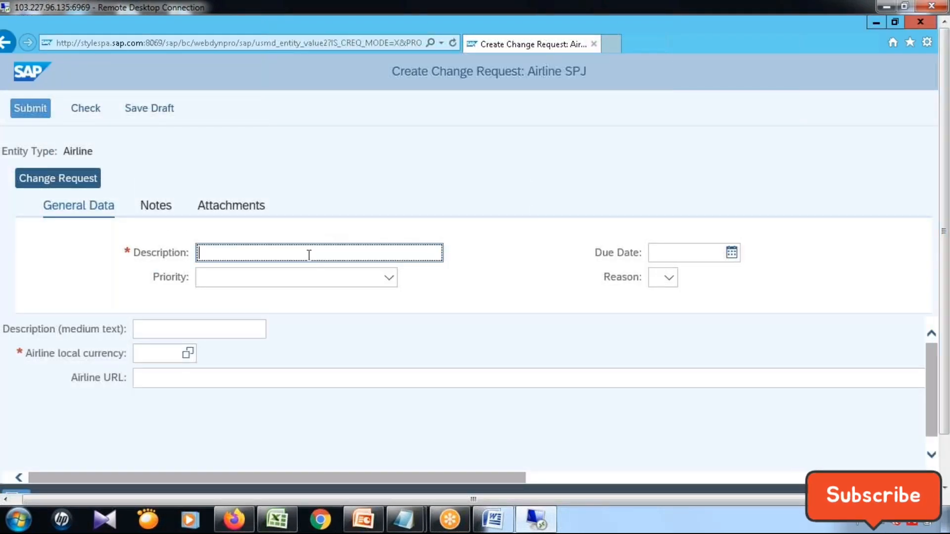
text(SpiceJet)
key(Tab)
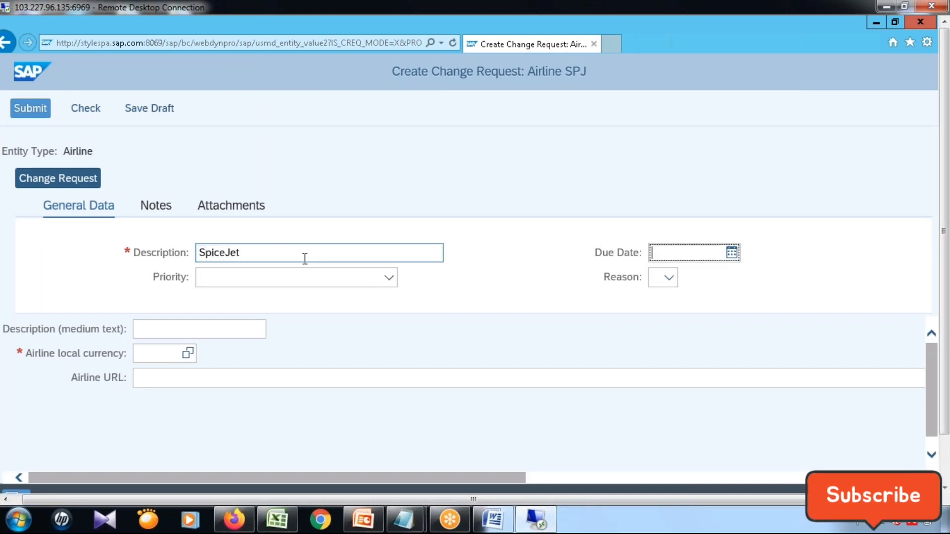
click(227, 329)
text(Spice)
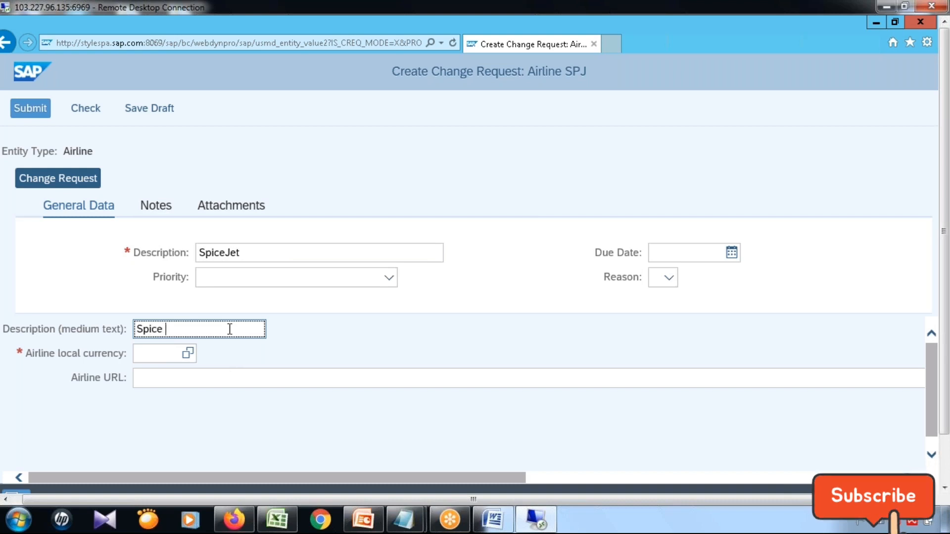
key(BackSpace)
text(Jet)
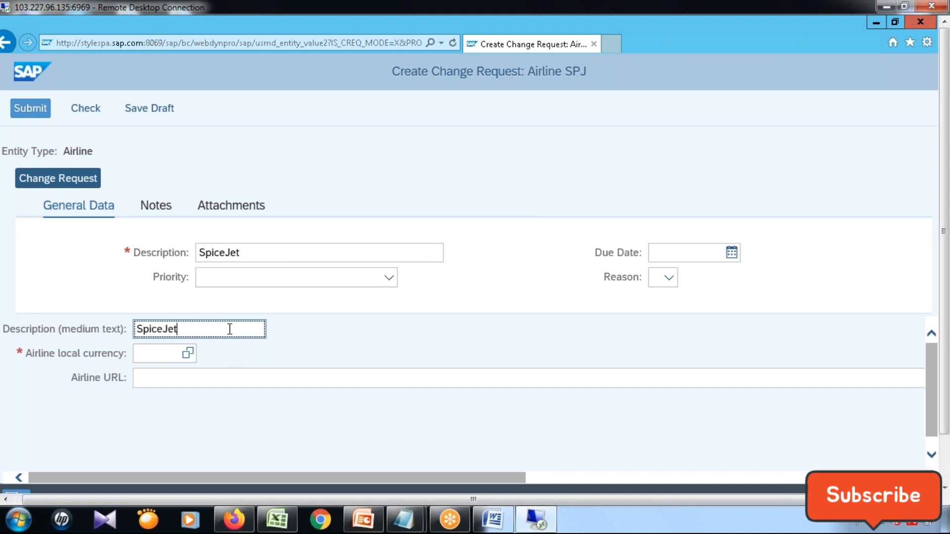
drag(134, 328, 206, 331)
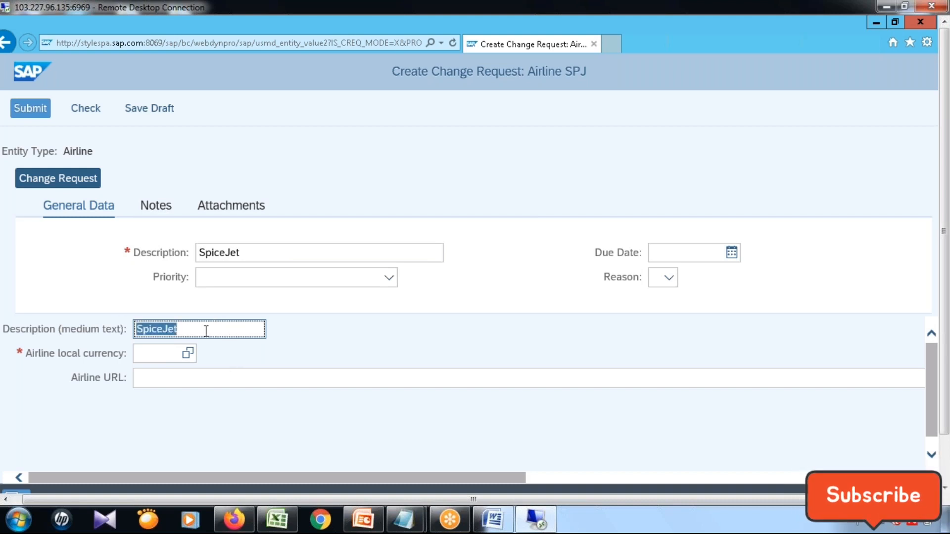
click(187, 355)
text(INR)
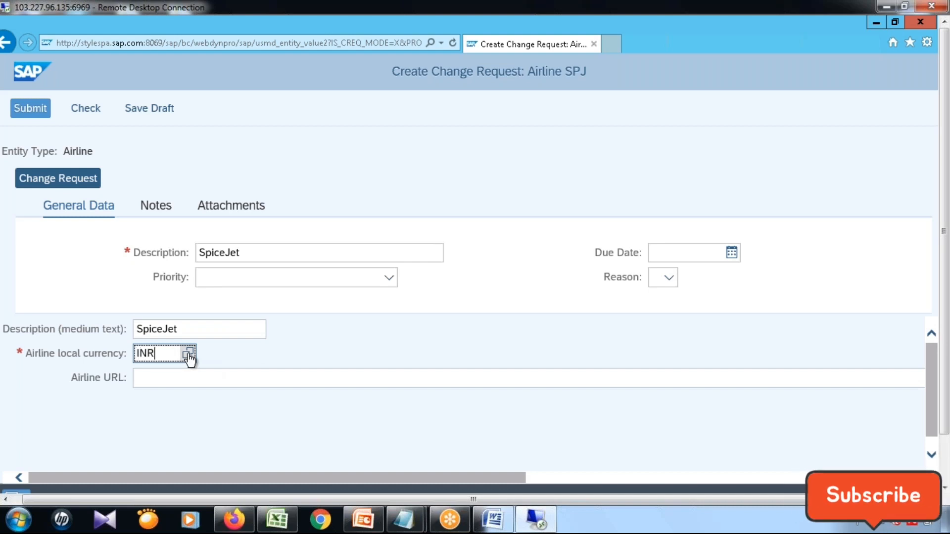
key(Tab)
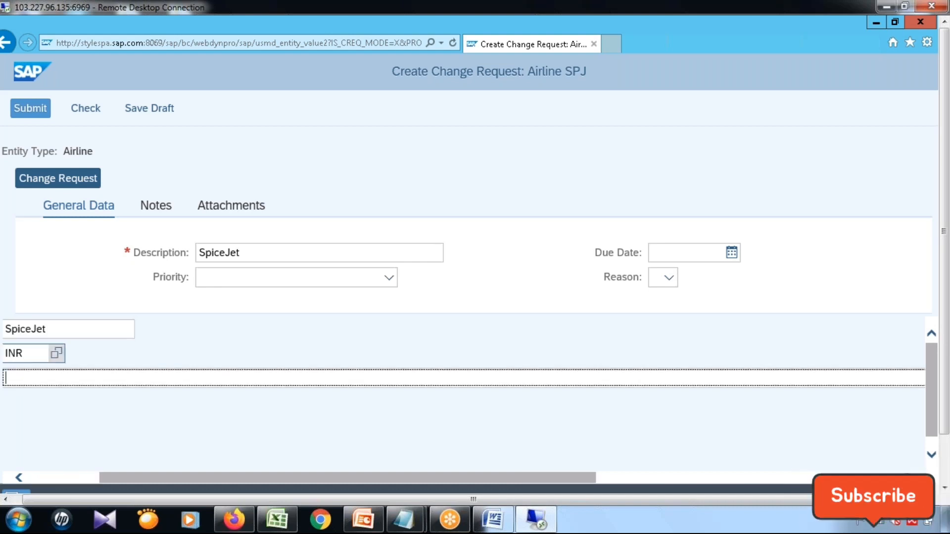
text(www.spicejet.m)
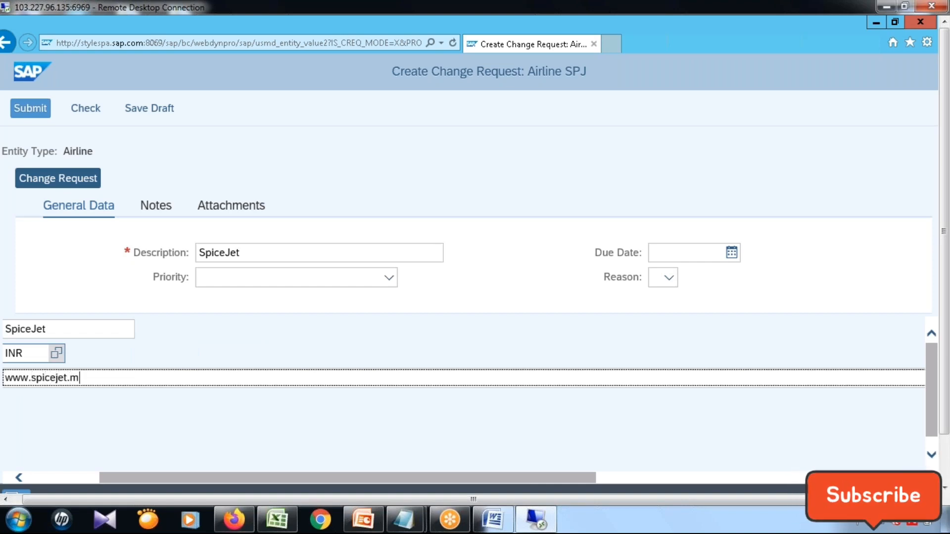
key(BackSpace)
text(net)
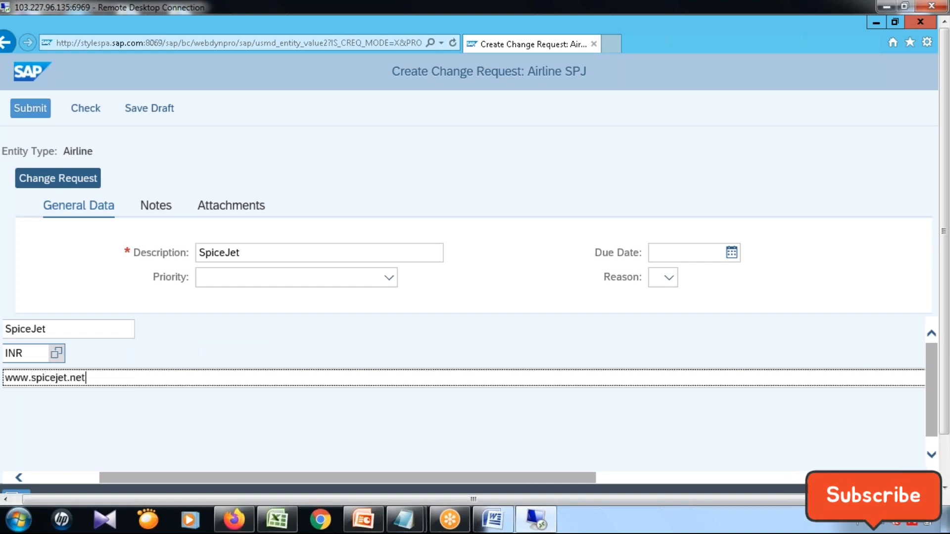
click(47, 475)
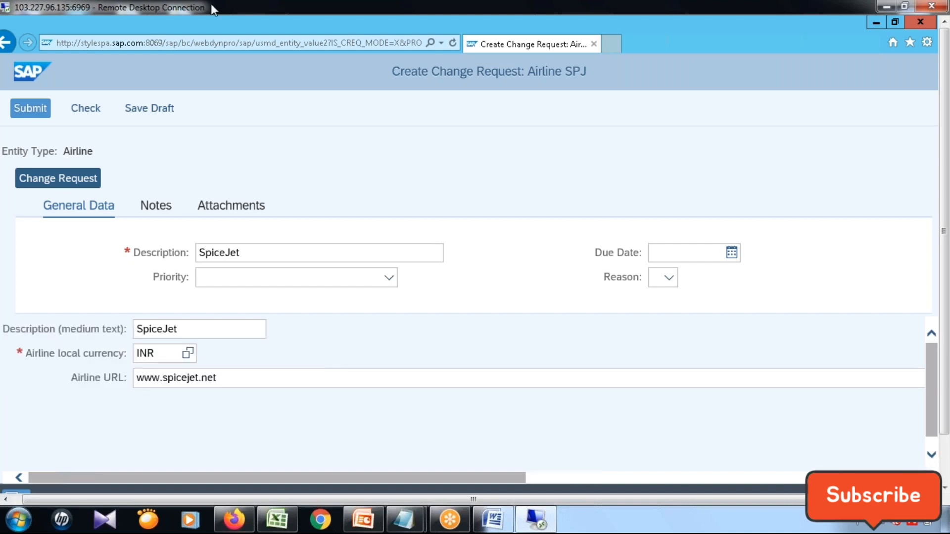
click(31, 109)
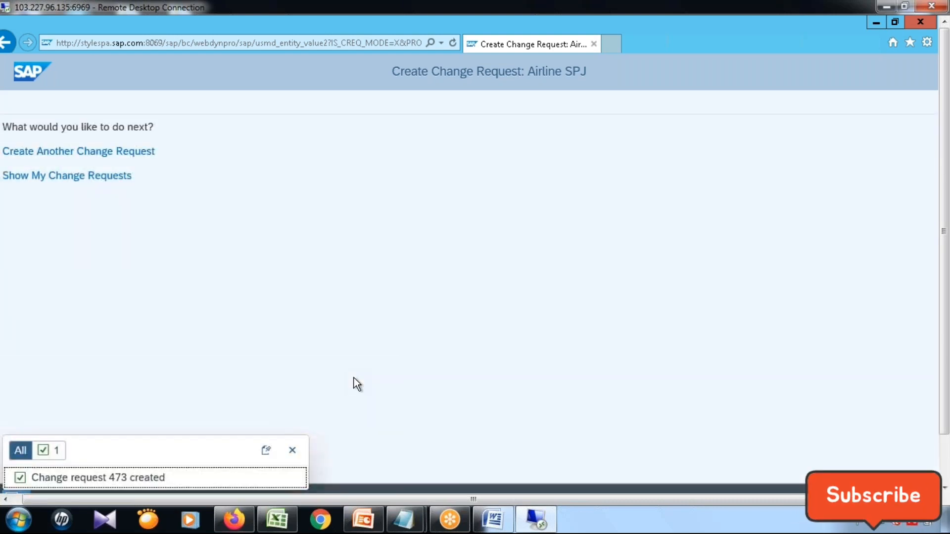
Switch to the SAP GUI session displaying the EMR record of table /1MD/MD______0AD.
click(944, 471)
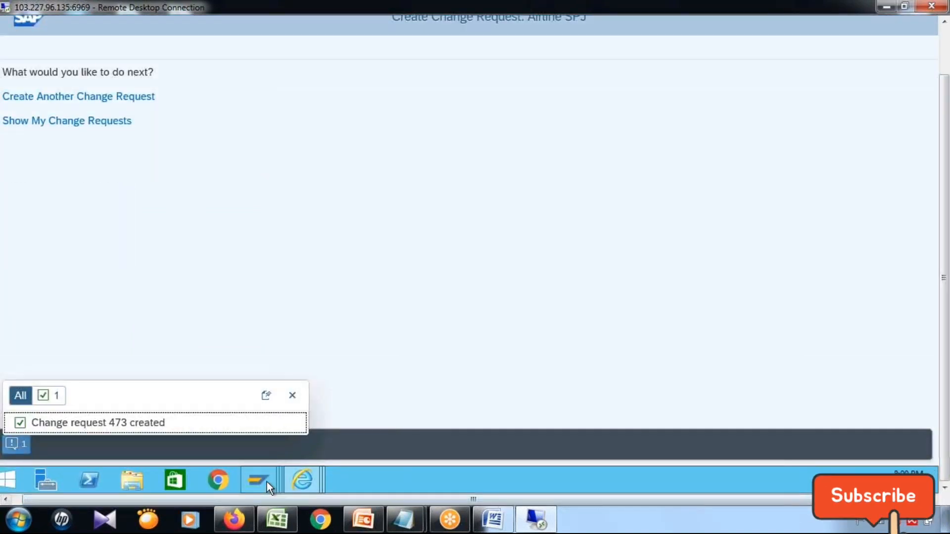
mouse_move(266, 482)
click(851, 423)
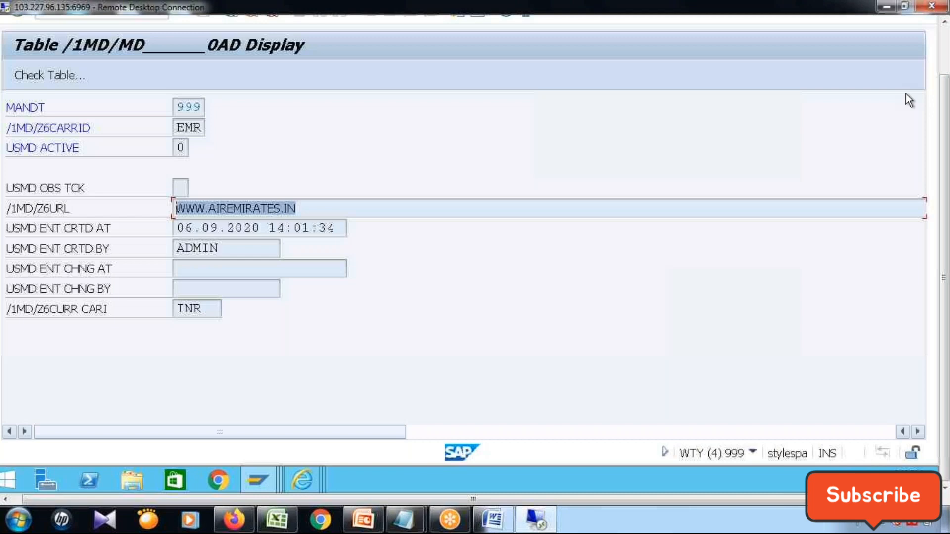
click(945, 43)
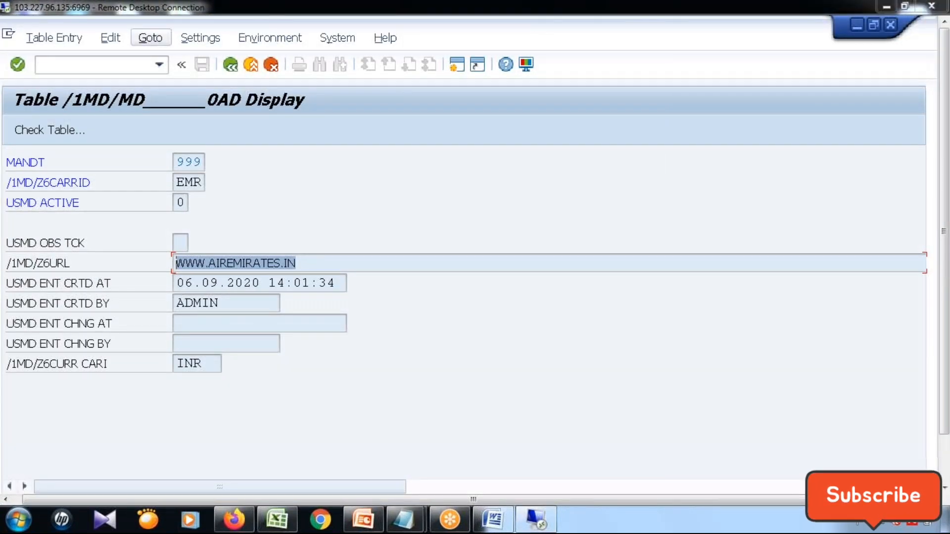
Refresh the entry list of table /1MD/MD______0AD and display the full SPJ record before returning to the list.
click(226, 66)
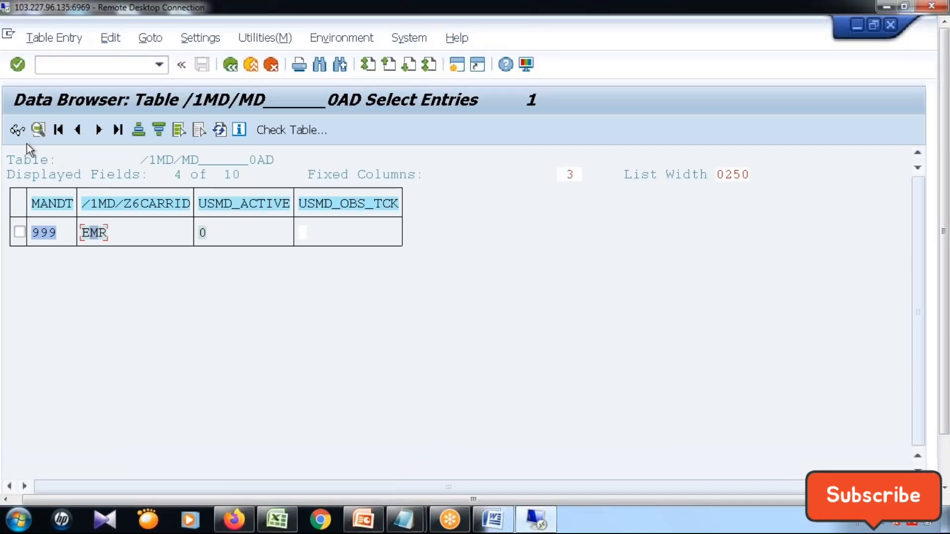
click(218, 128)
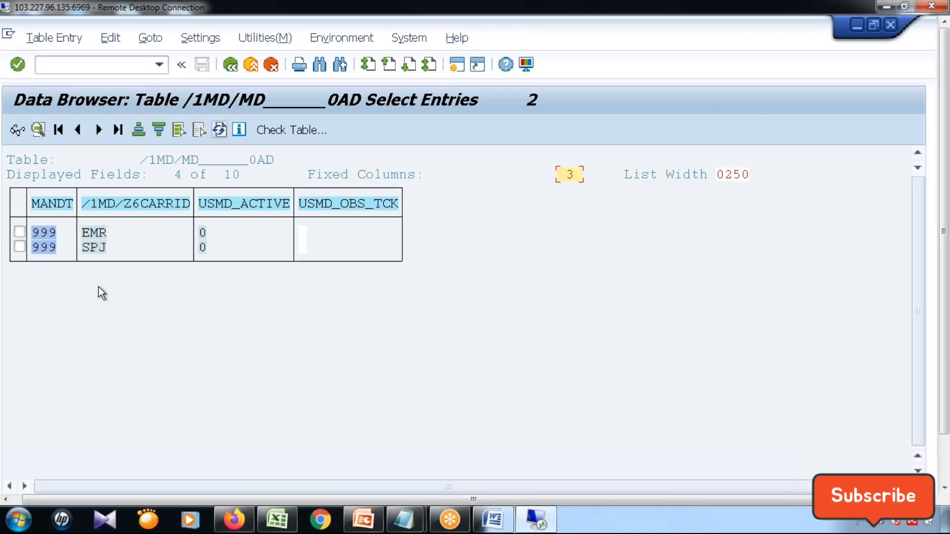
double_click(177, 244)
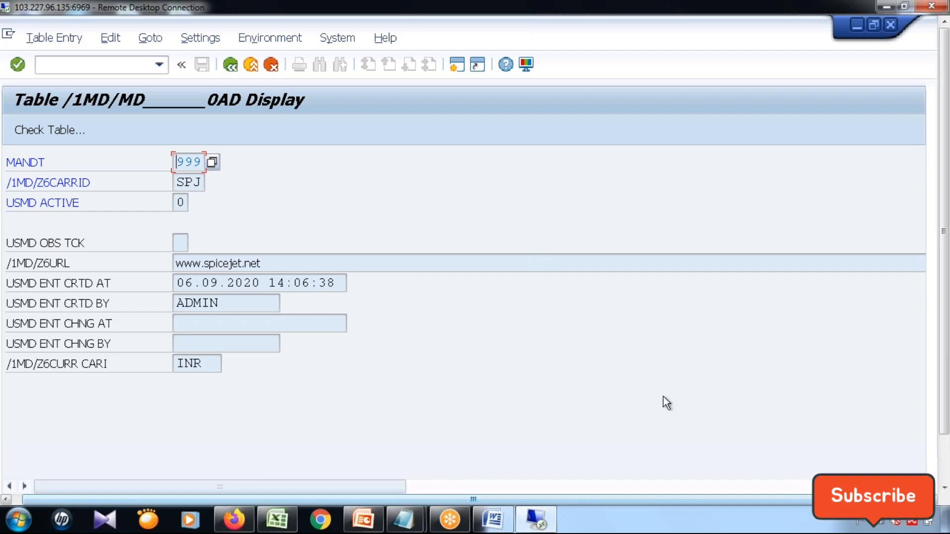
click(231, 65)
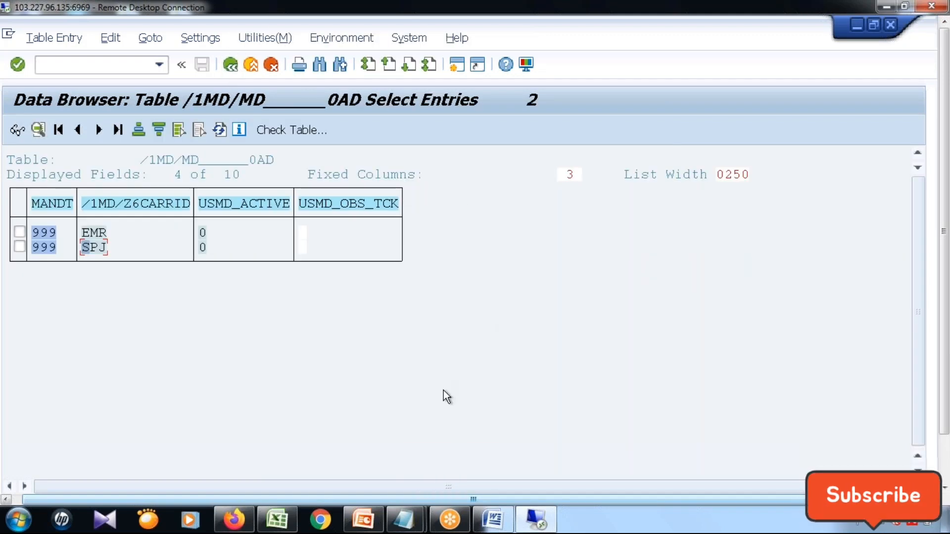
Switch to the SAP MDG Updated Agenda document in Word and review the topics under UI Modelling, highlighting them.
click(489, 527)
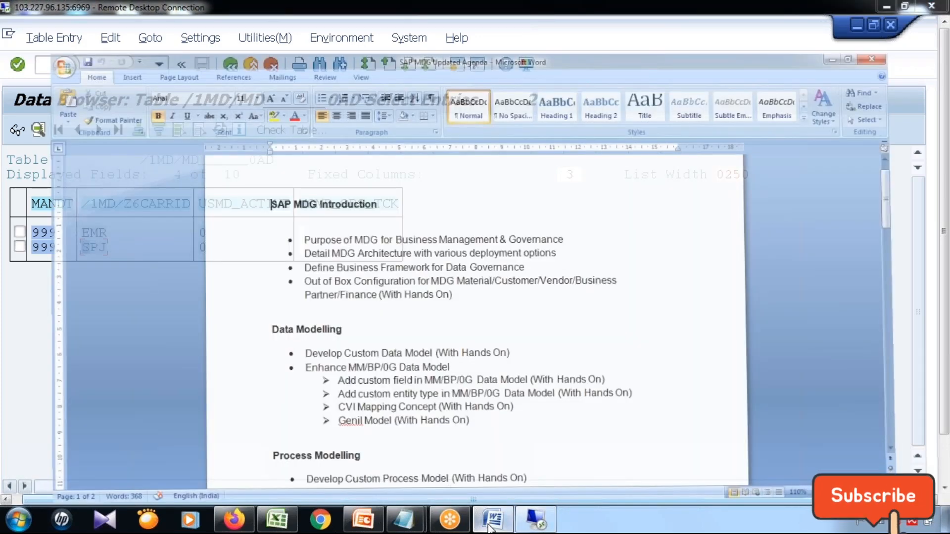
scroll(477, 317, down, 5)
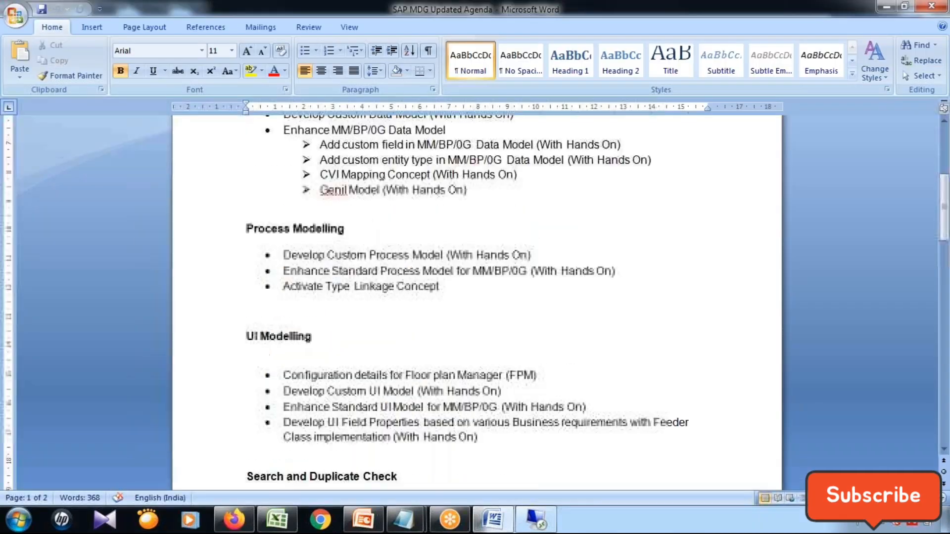
scroll(297, 257, down, 2)
drag(283, 263, 547, 262)
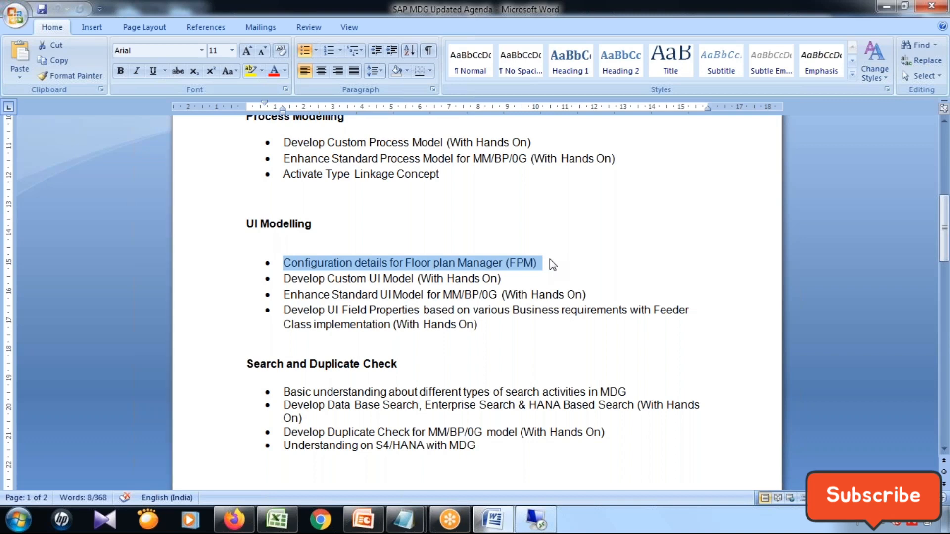
drag(284, 278, 509, 278)
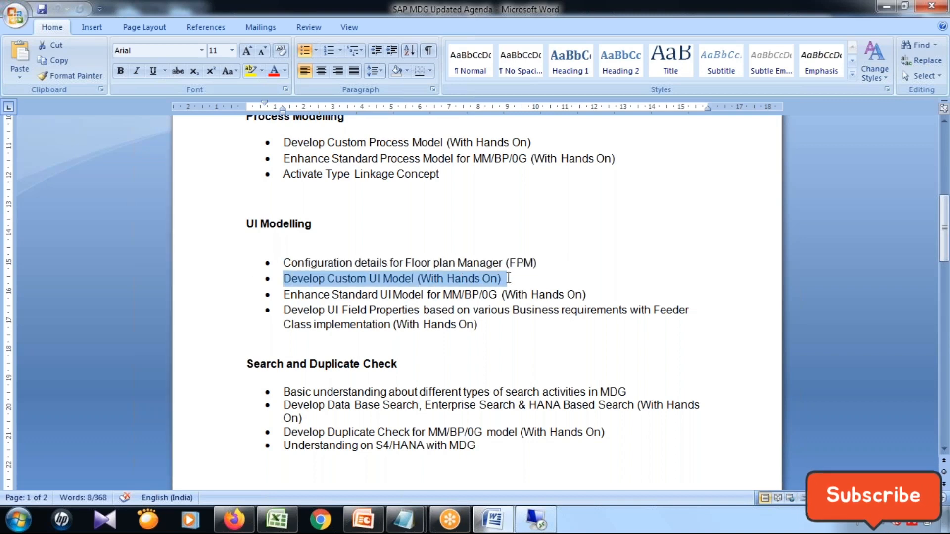
click(449, 310)
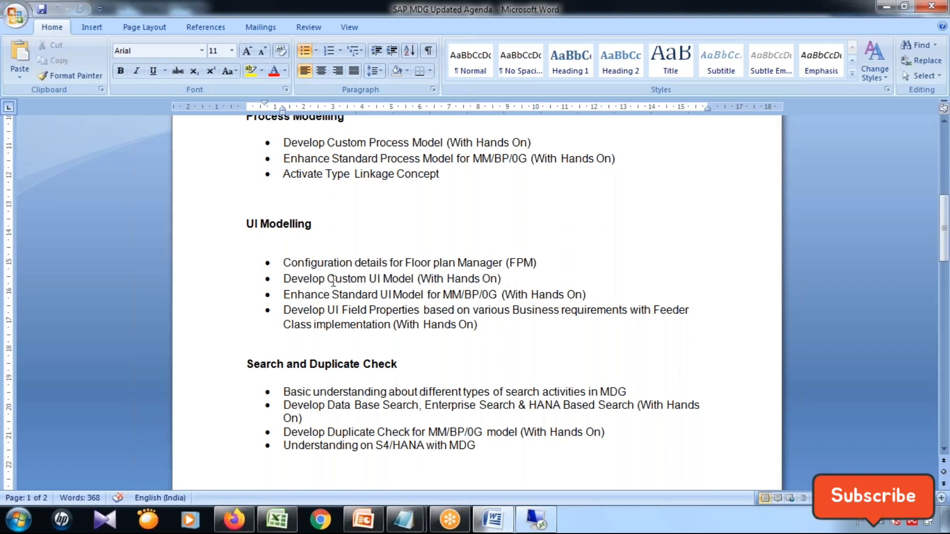
drag(503, 279, 485, 324)
click(331, 294)
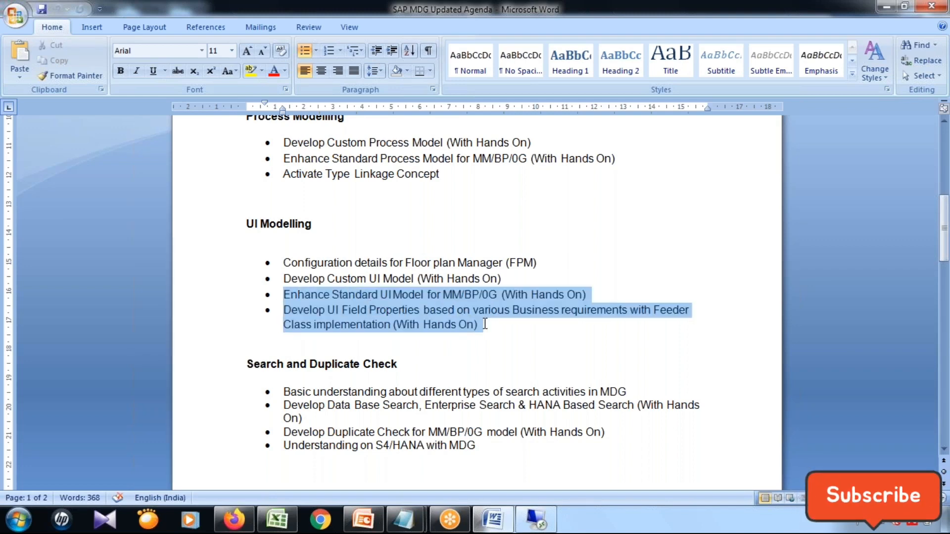
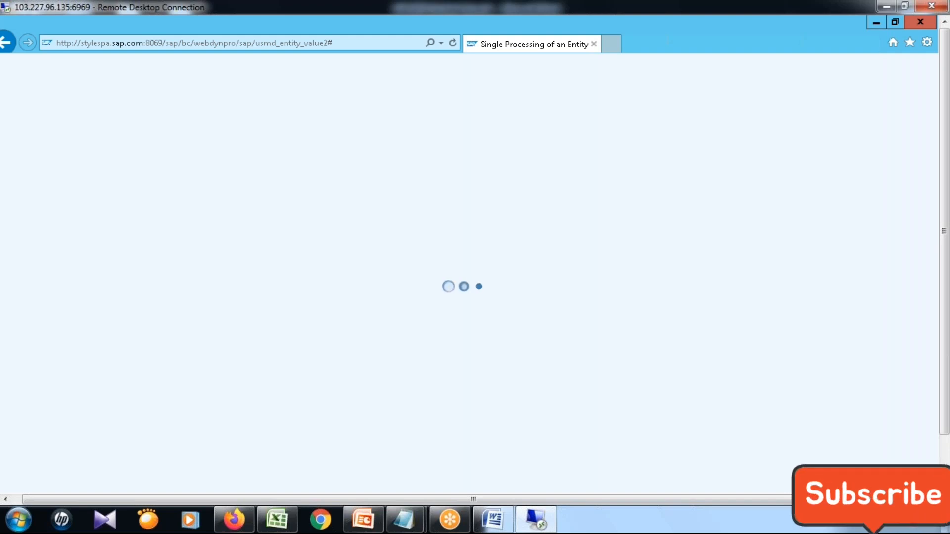
Enter IND as the airline for the new change request and continue to its data entry form.
click(191, 162)
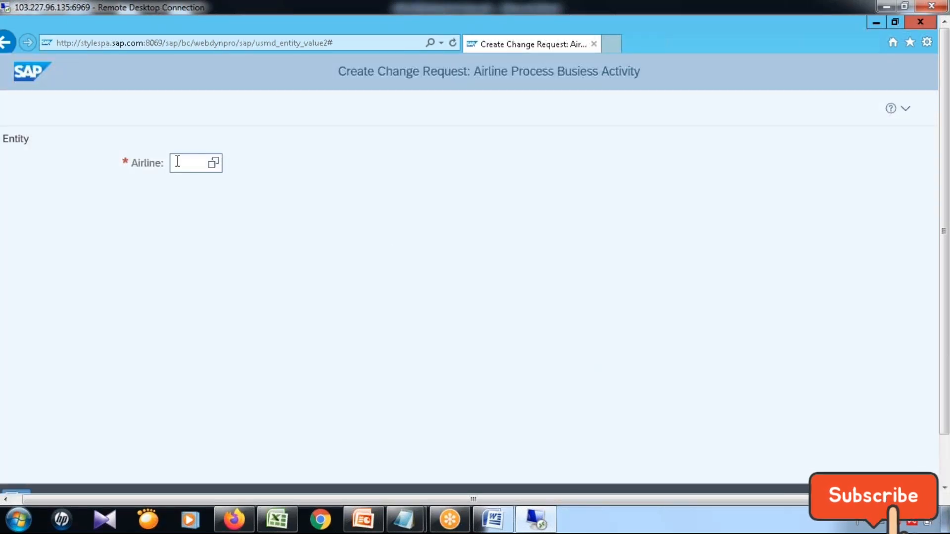
text(IND)
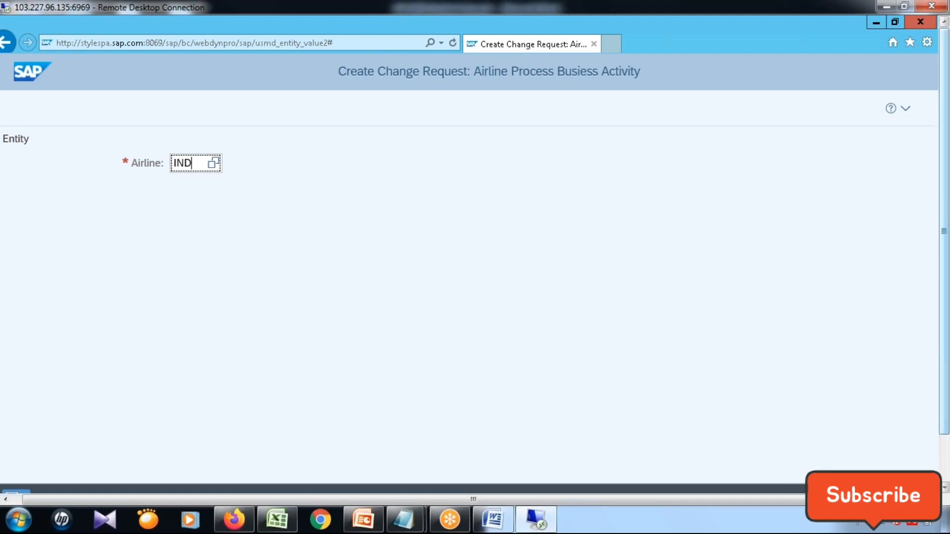
click(886, 447)
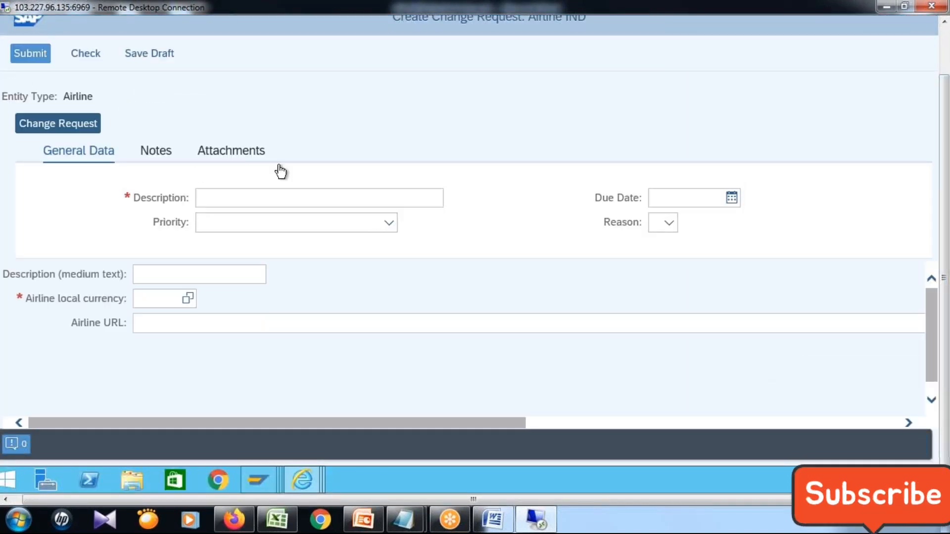
Examine the Attachments and Notes sections of the IND change request, and return to its General Data.
click(242, 157)
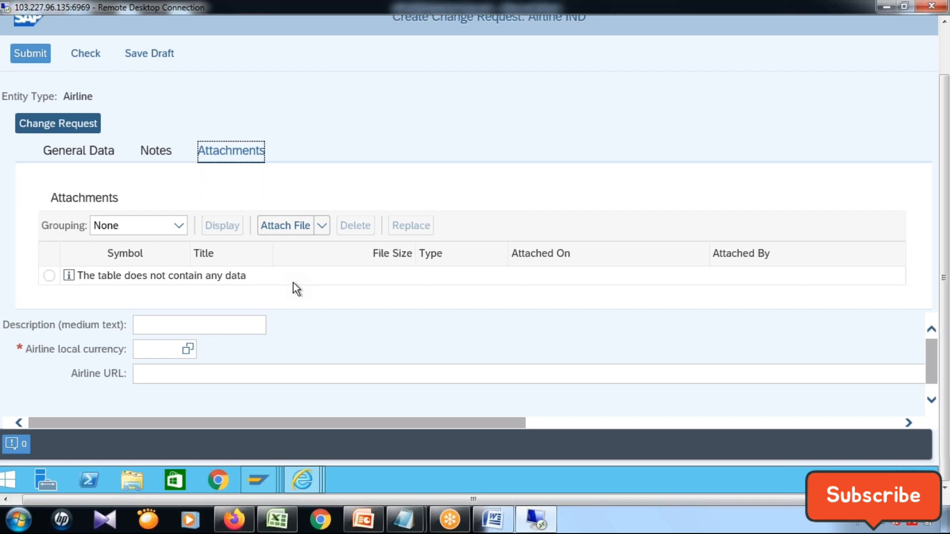
click(158, 154)
click(245, 163)
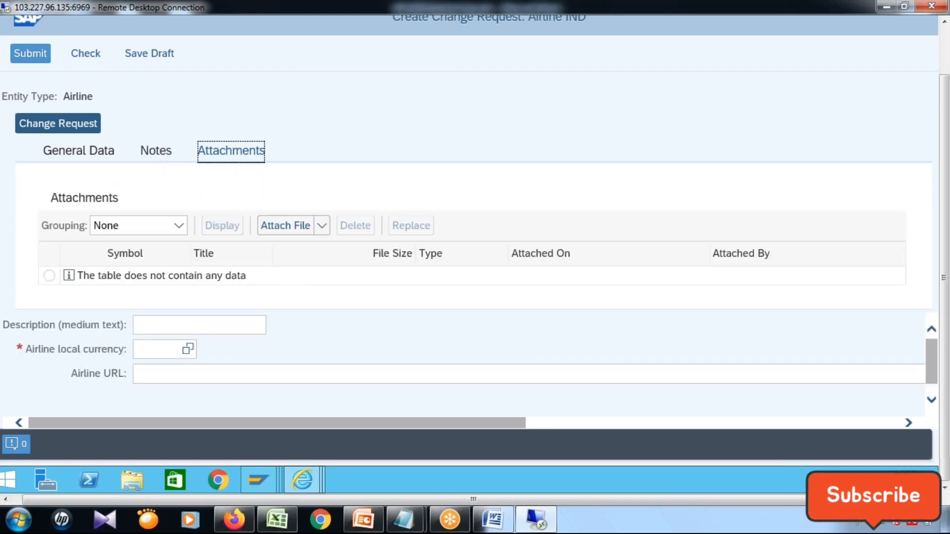
click(144, 150)
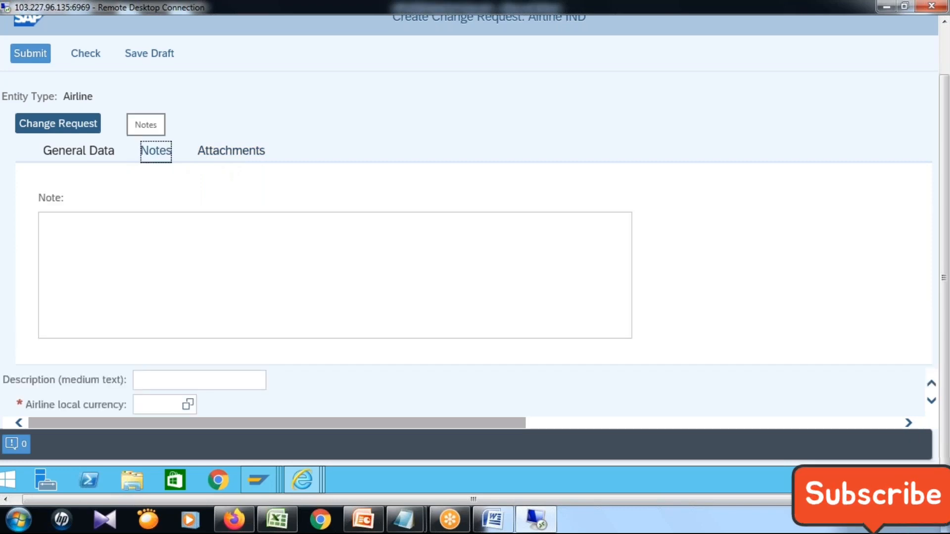
click(249, 157)
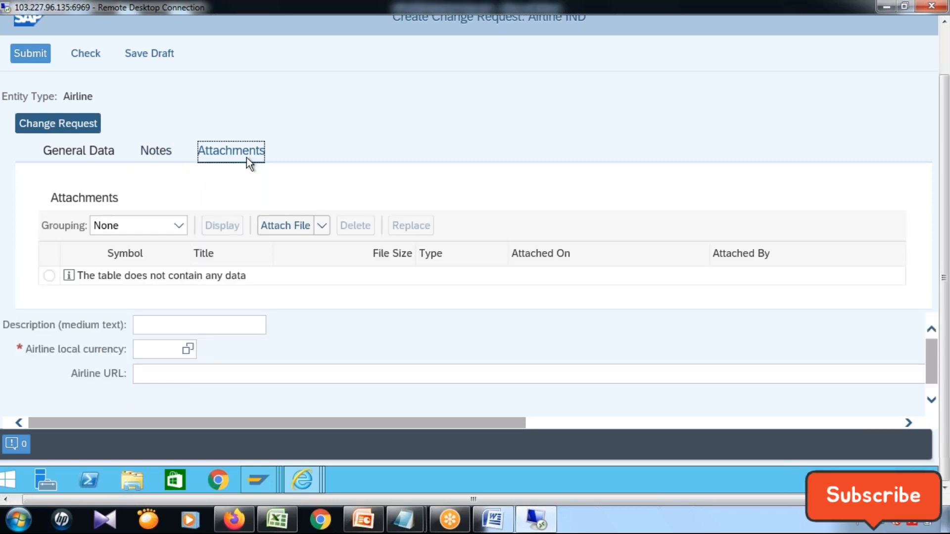
click(152, 163)
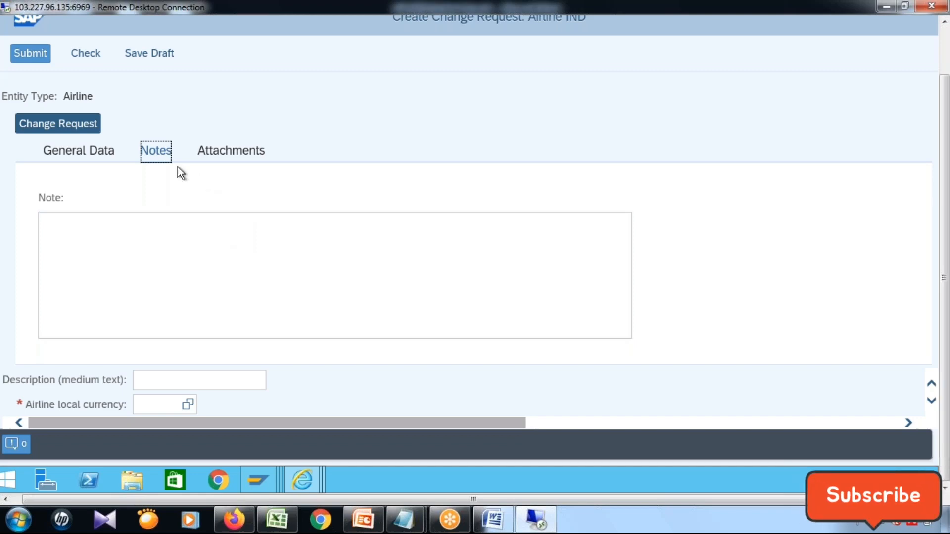
click(122, 261)
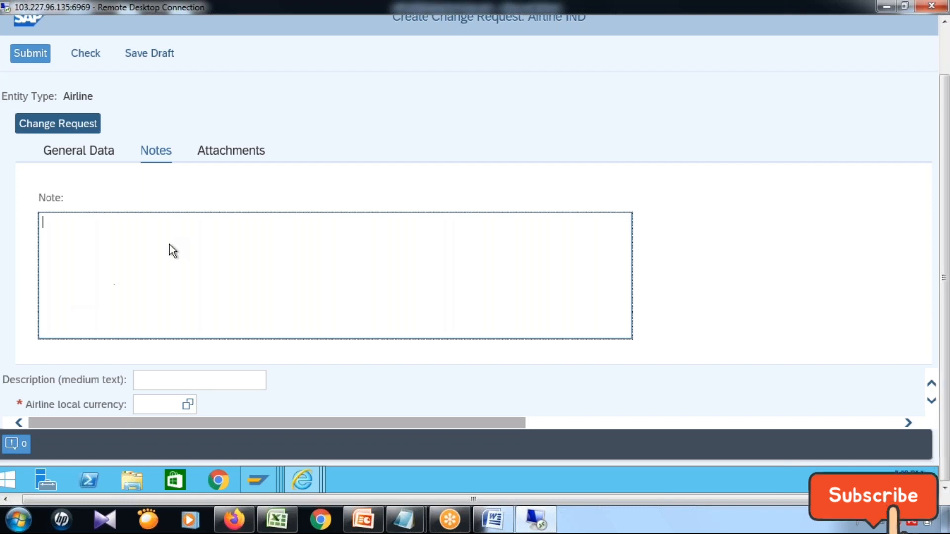
click(93, 152)
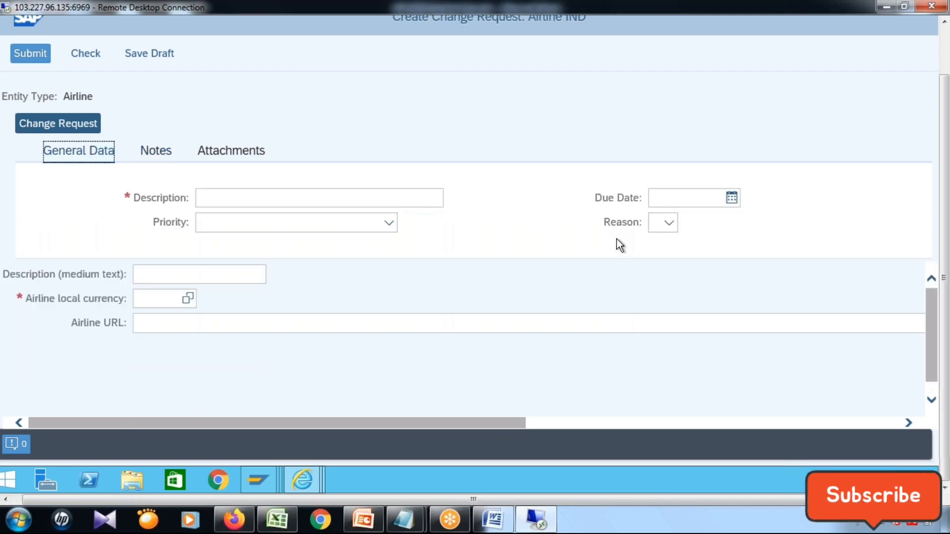
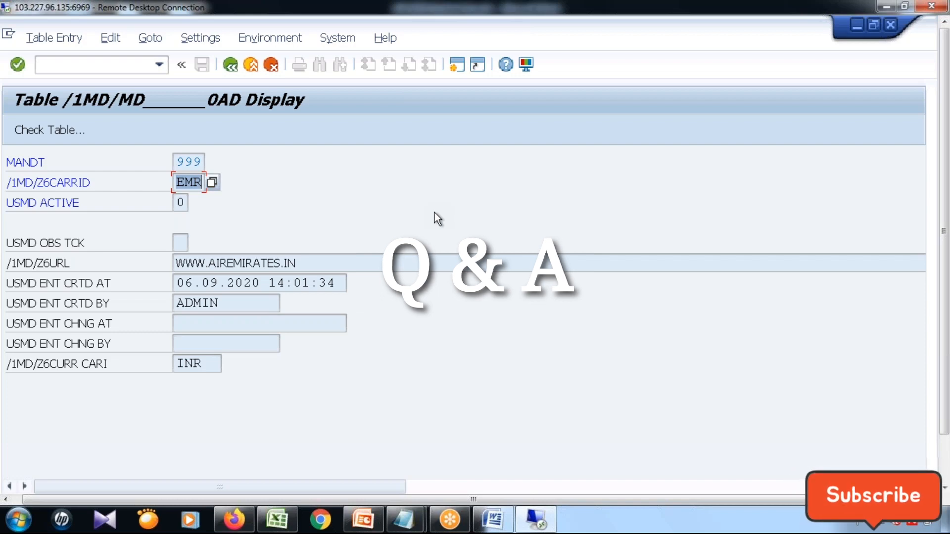
Open the BAdI Builder initial screen by running transaction SE18.
click(102, 68)
text(/n)
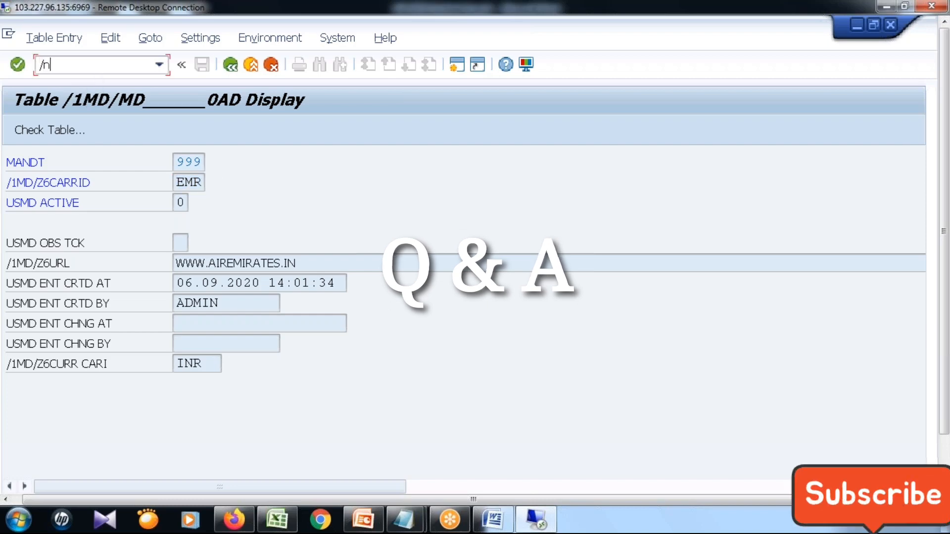
text(se)
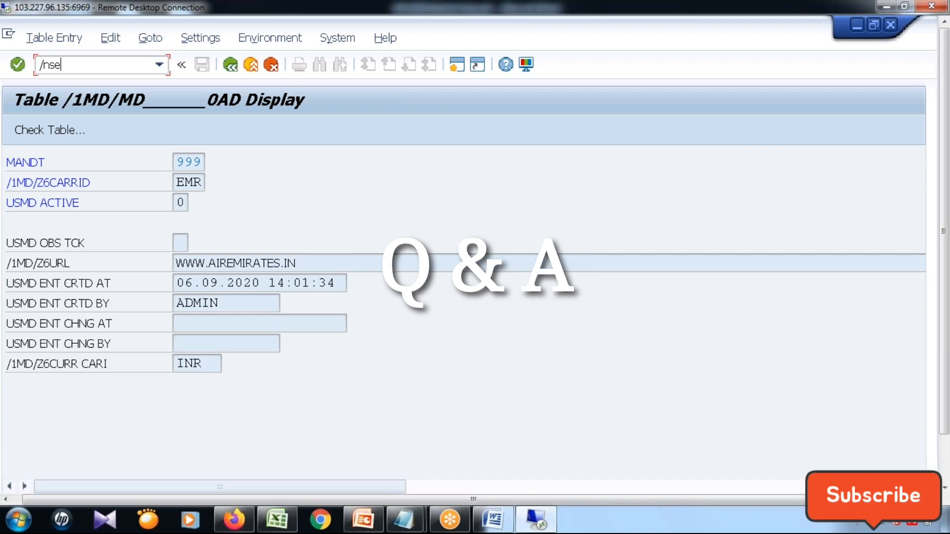
text(18)
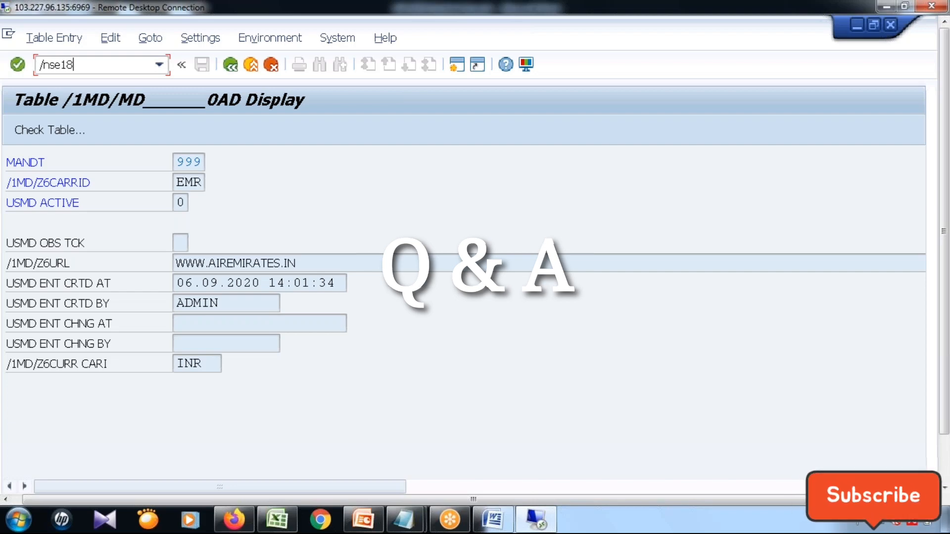
key(Return)
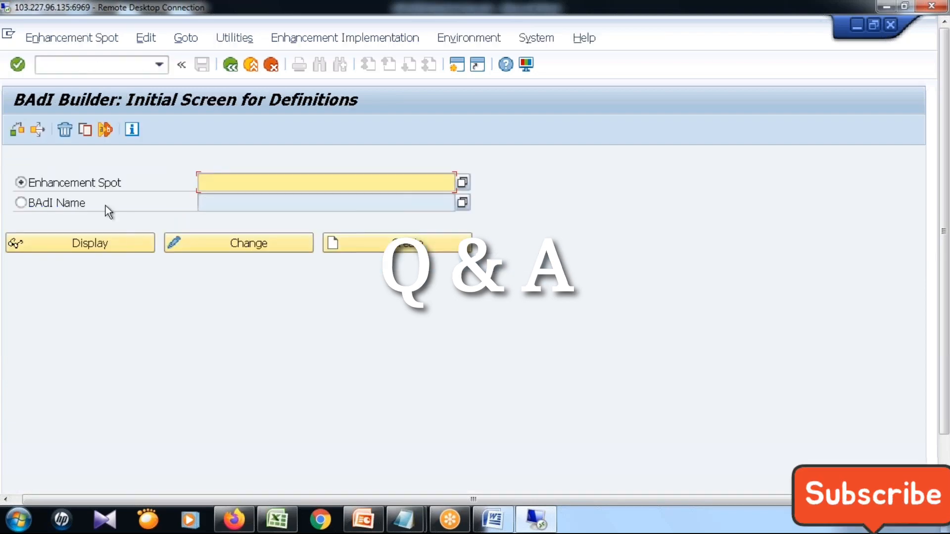
Try to display the BAdI definition USMD_RULE_BADI by its BAdI name.
click(227, 182)
click(226, 206)
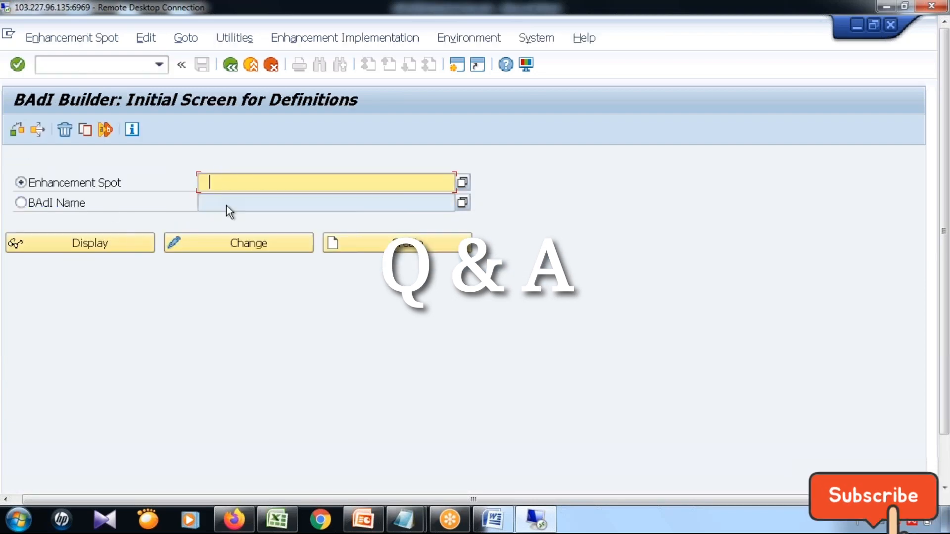
click(113, 208)
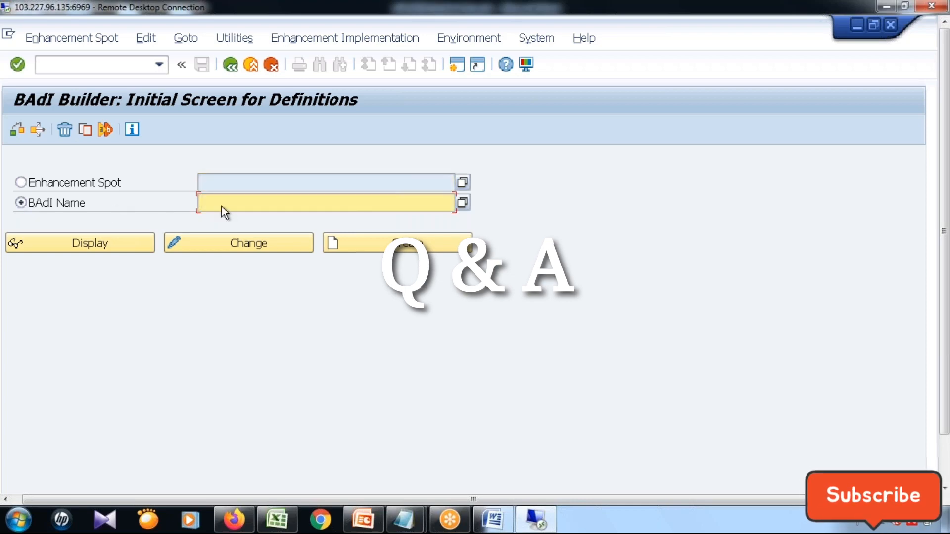
click(241, 205)
text(USMD)
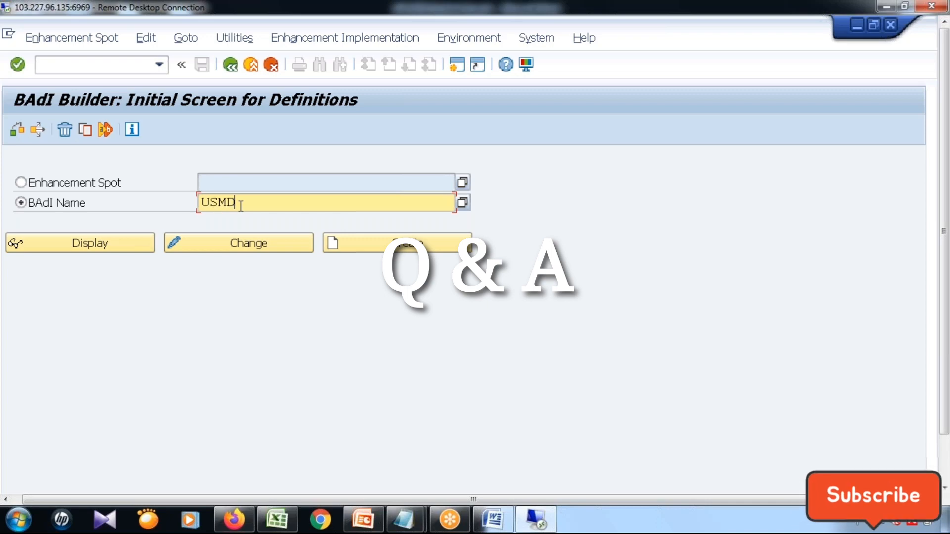
text(_RULE)
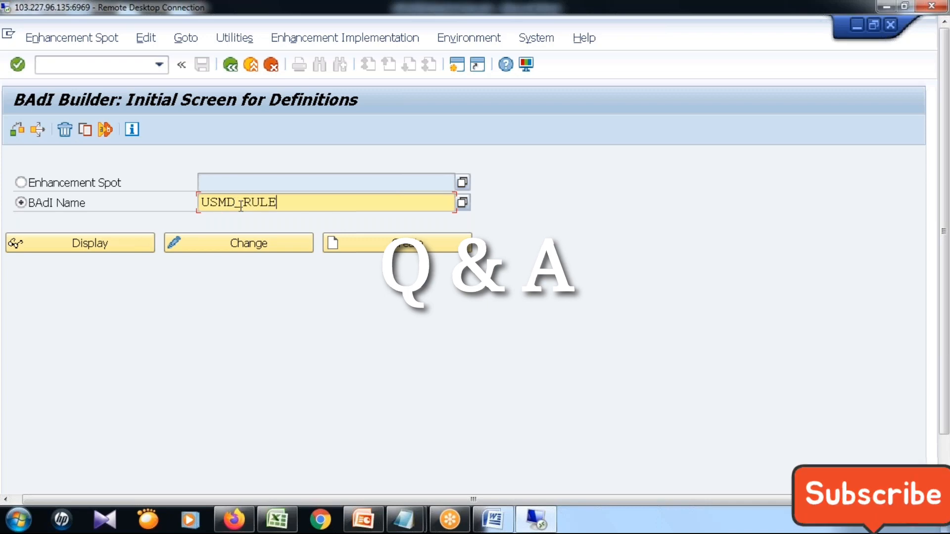
text(_BADI)
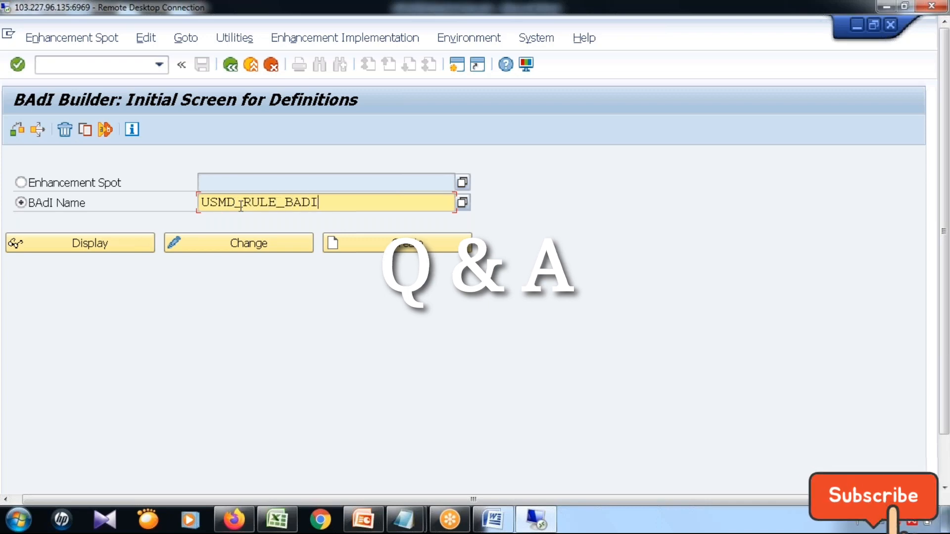
click(122, 243)
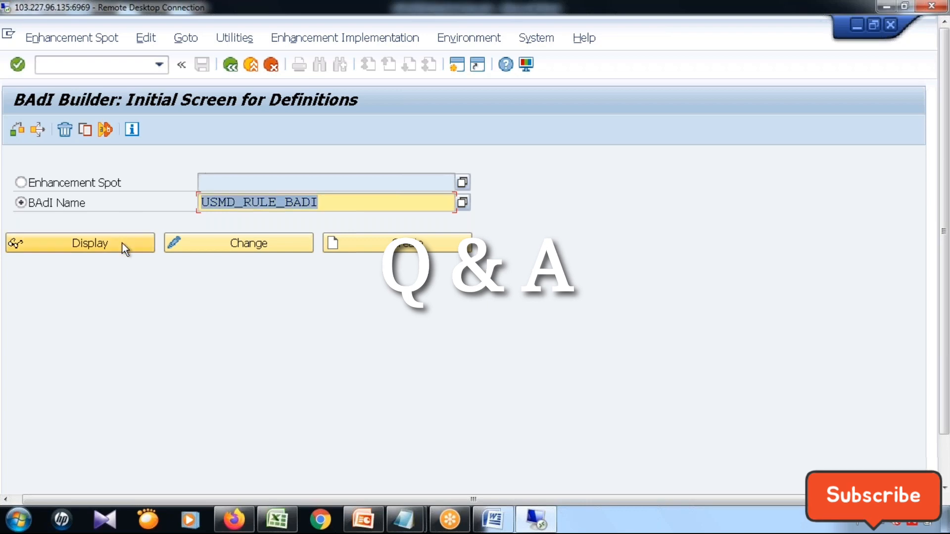
click(251, 202)
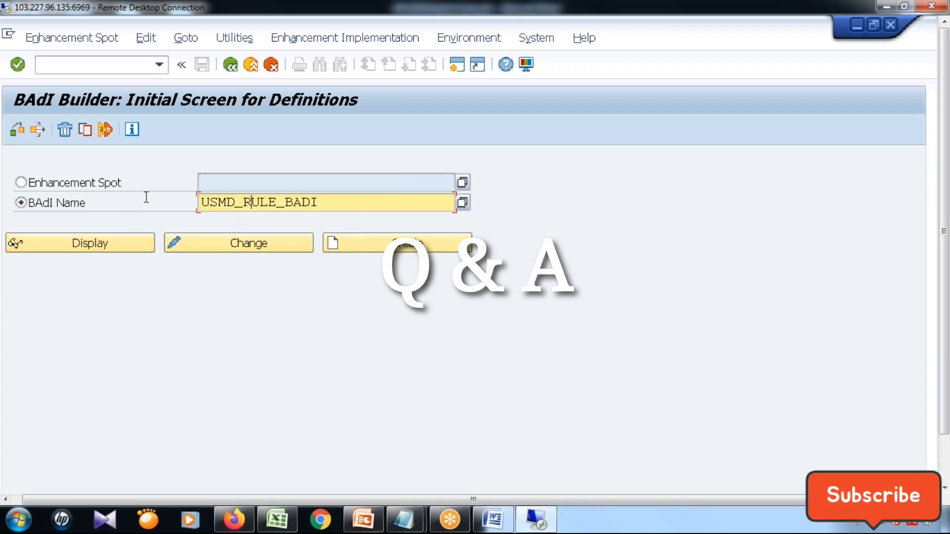
Open the Master Data Governance customizing with transaction MDGIMG and expand General Settings and its Process Modeling node.
click(90, 65)
text(/nmdgimg)
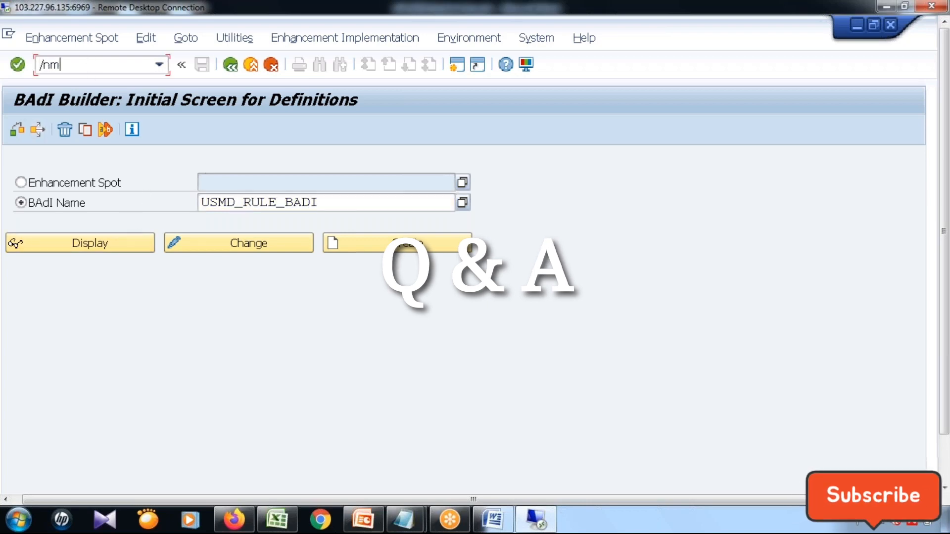
key(Return)
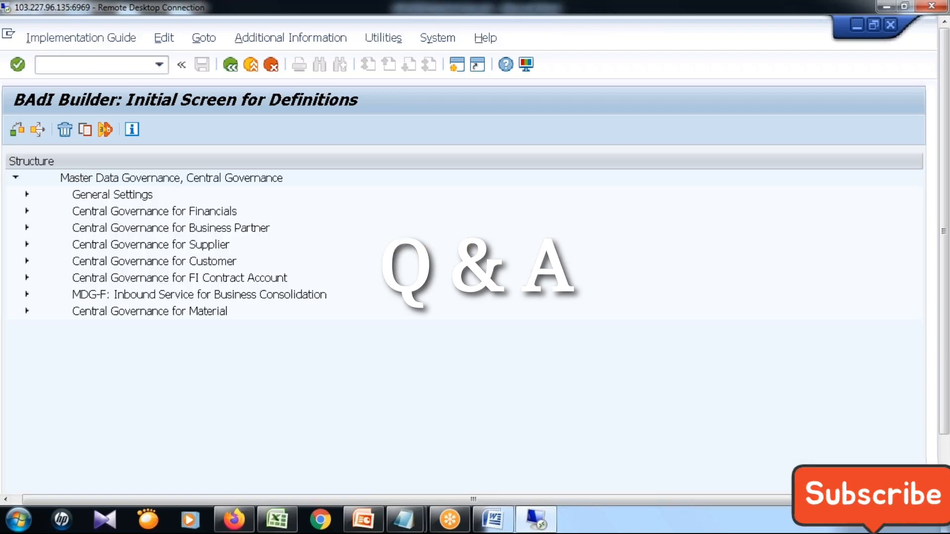
click(26, 195)
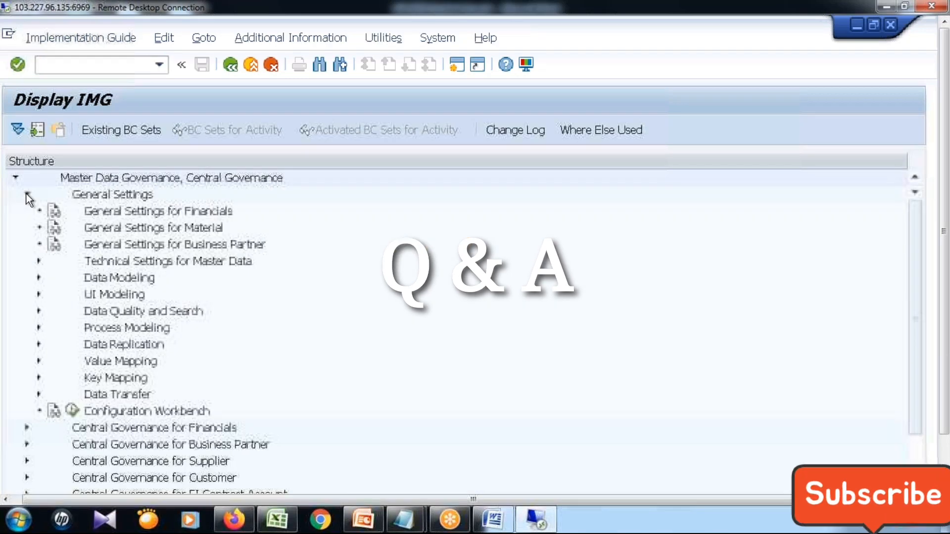
click(39, 329)
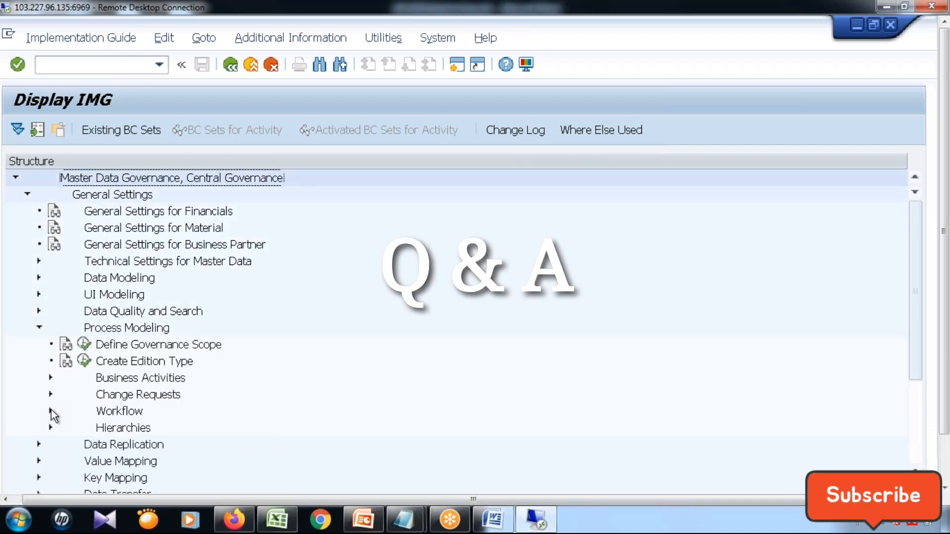
Expand Workflow under Process Modeling down to the Business Add-Ins of Rule-Based Workflow.
click(51, 411)
scroll(75, 474, down, 1)
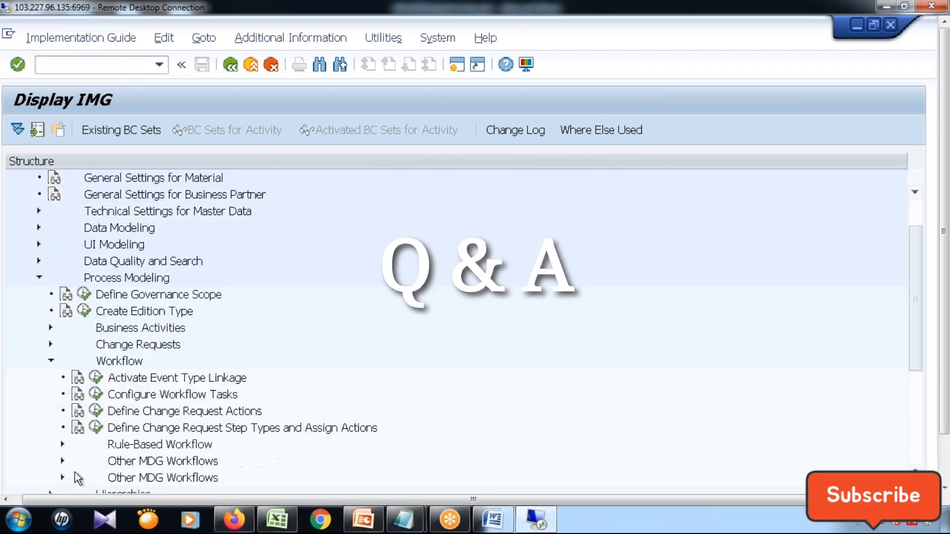
scroll(69, 445, down, 1)
click(62, 412)
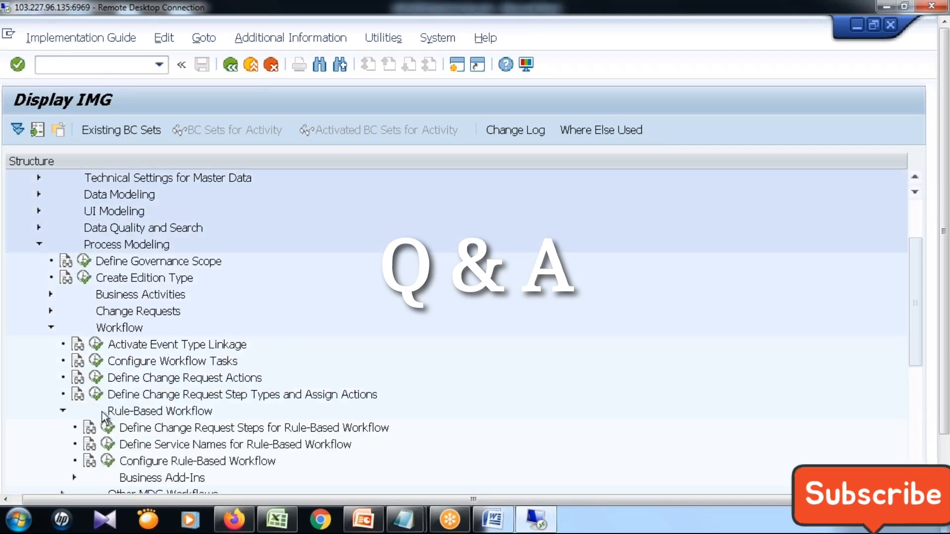
scroll(98, 416, down, 1)
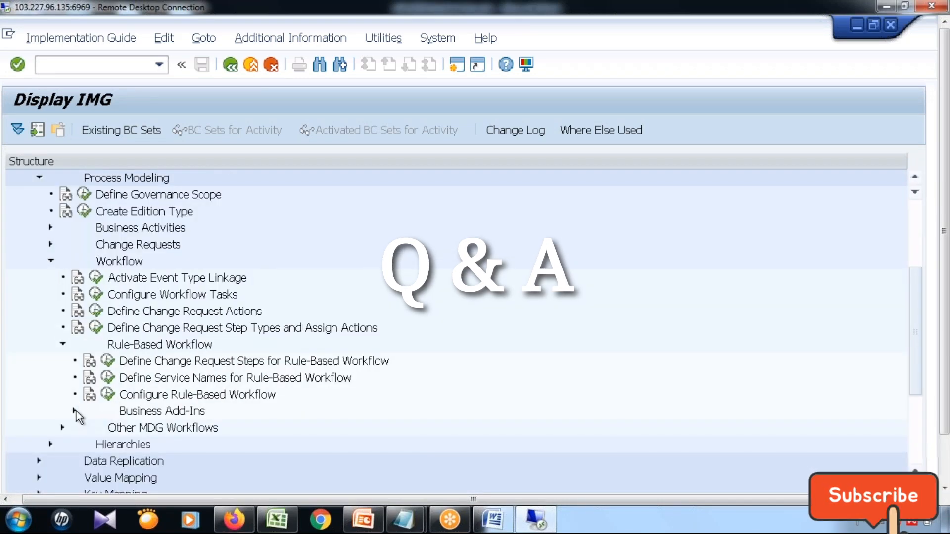
click(75, 411)
scroll(303, 361, down, 1)
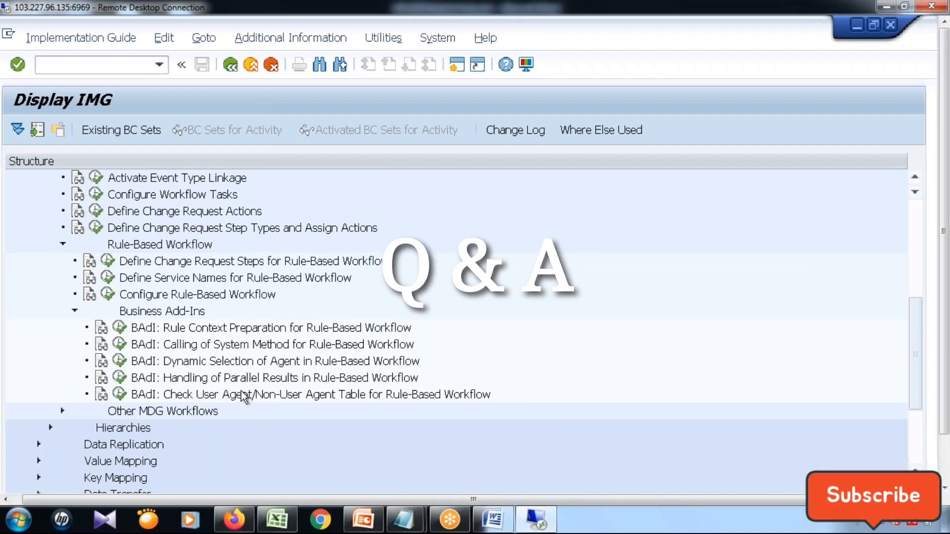
Examine the rule-based workflow BAdIs for rule context preparation, system method calls, dynamic agent selection, parallel results and the user agent table check.
click(222, 333)
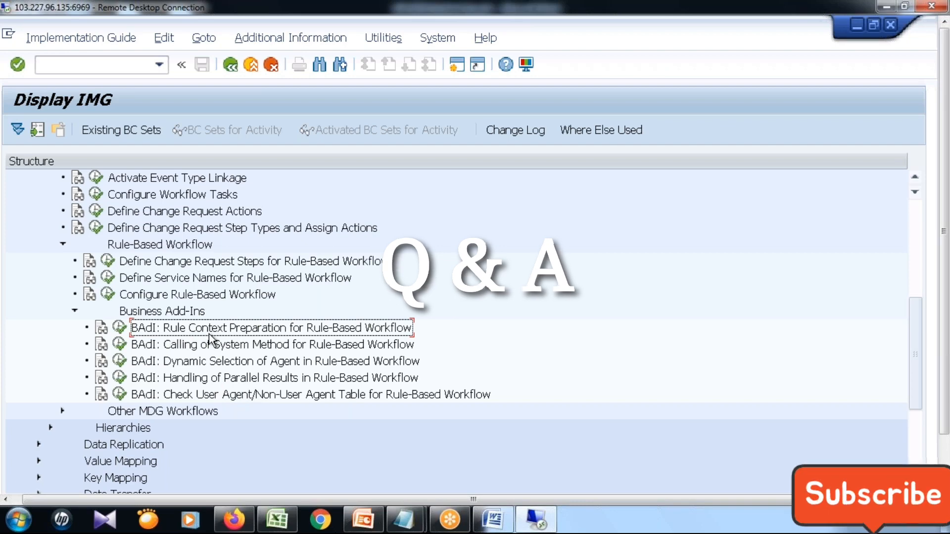
click(161, 347)
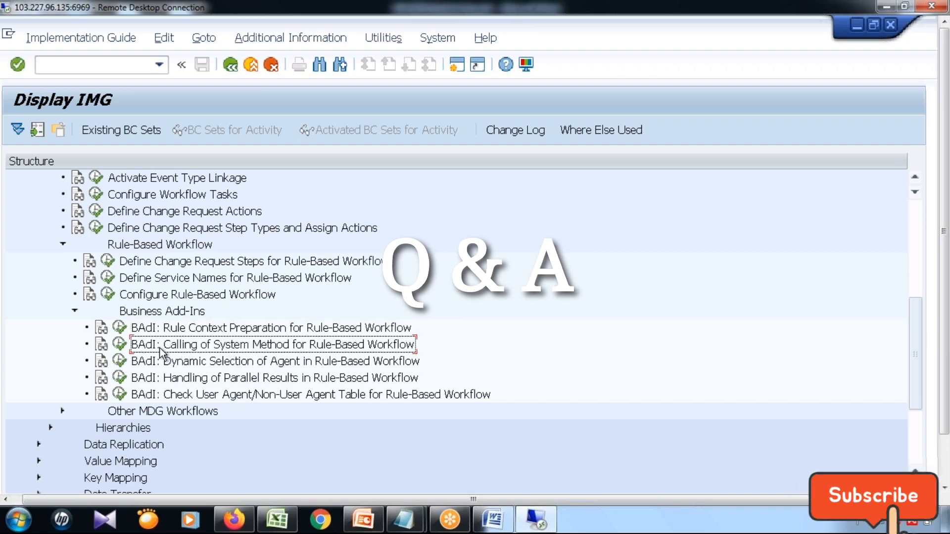
click(203, 364)
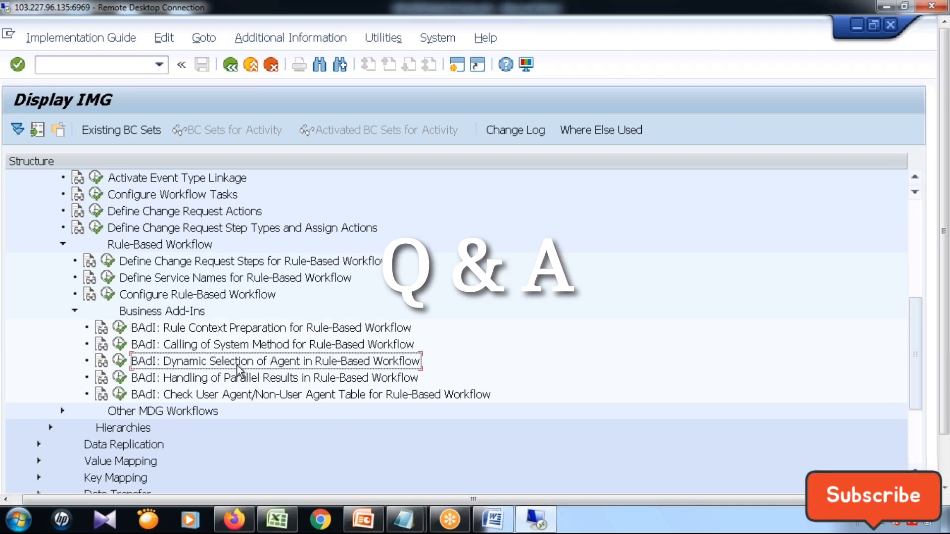
click(175, 382)
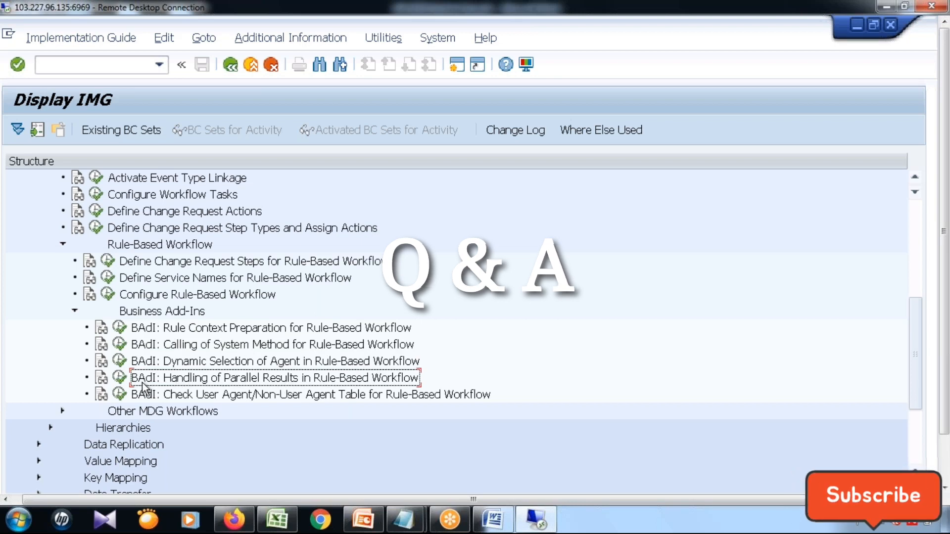
click(198, 395)
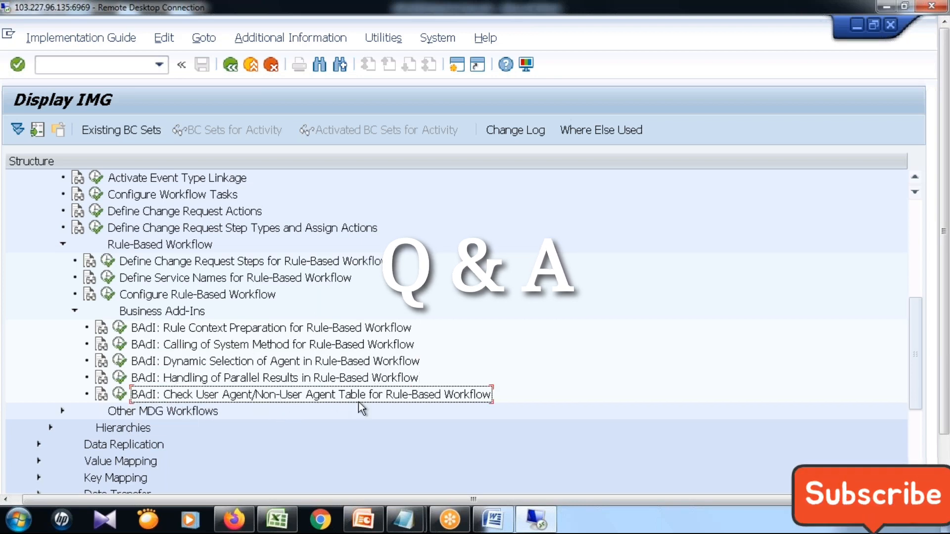
click(195, 366)
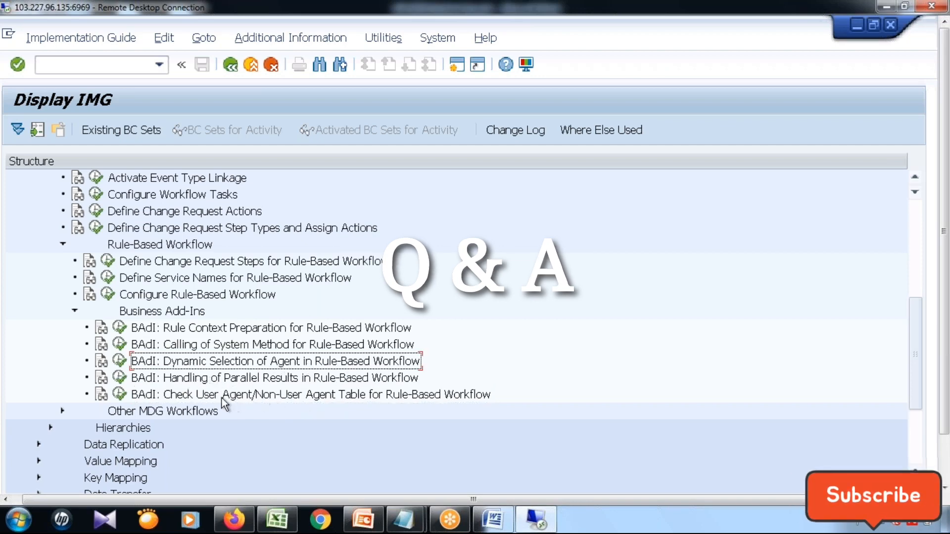
click(222, 396)
click(267, 364)
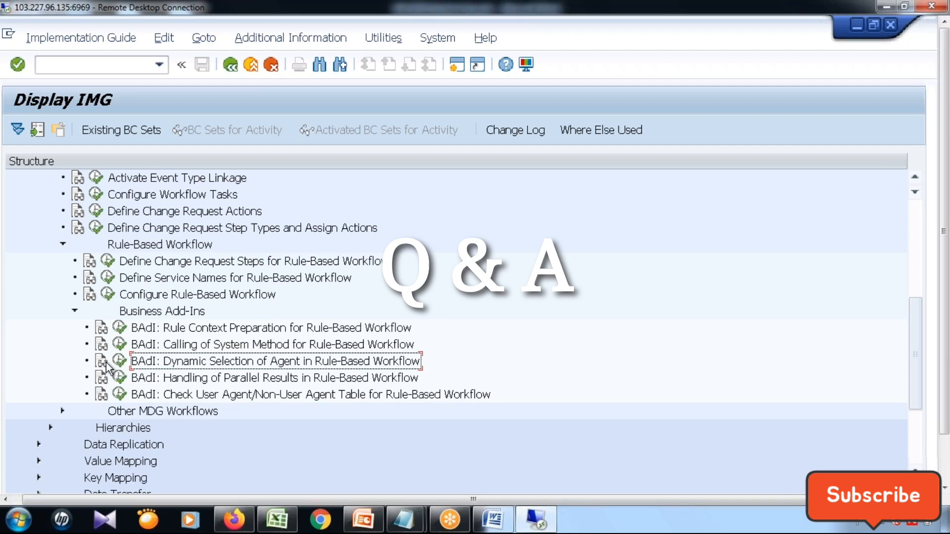
click(178, 330)
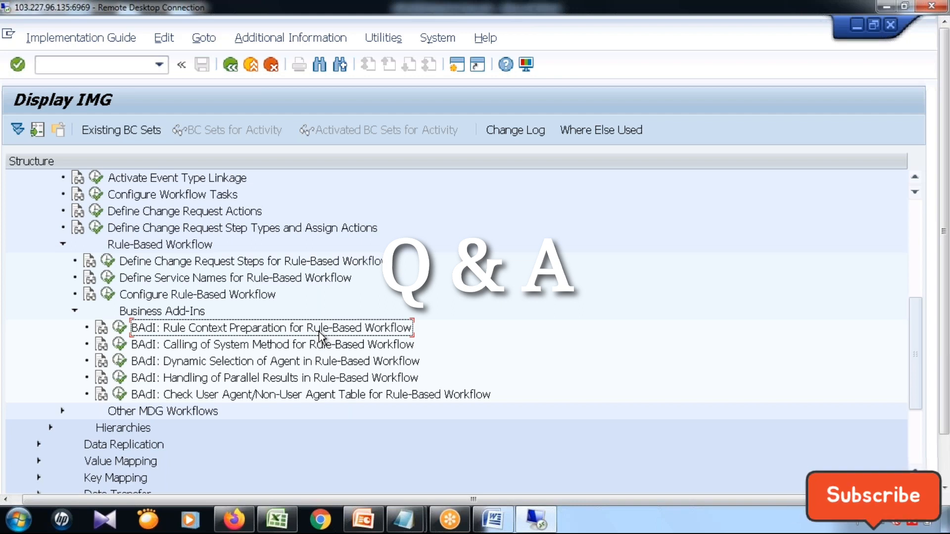
click(254, 348)
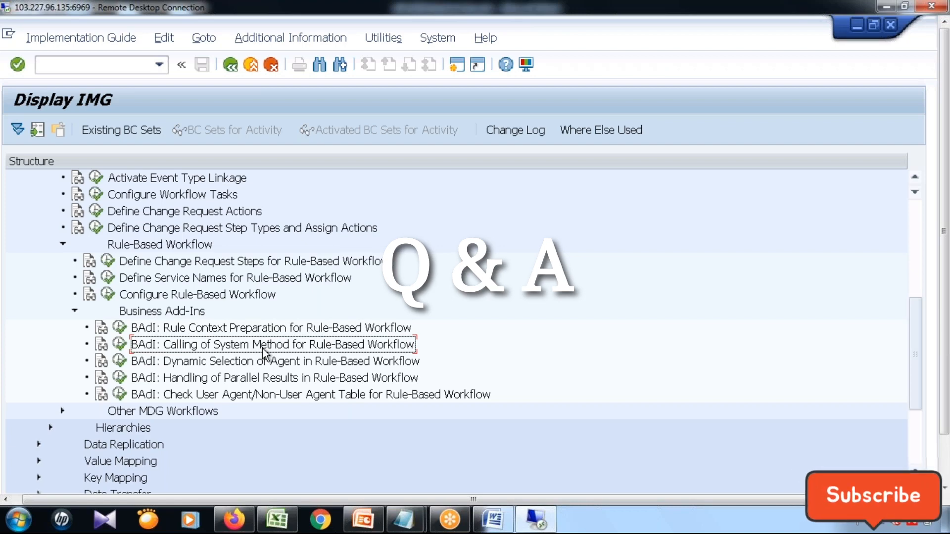
click(331, 365)
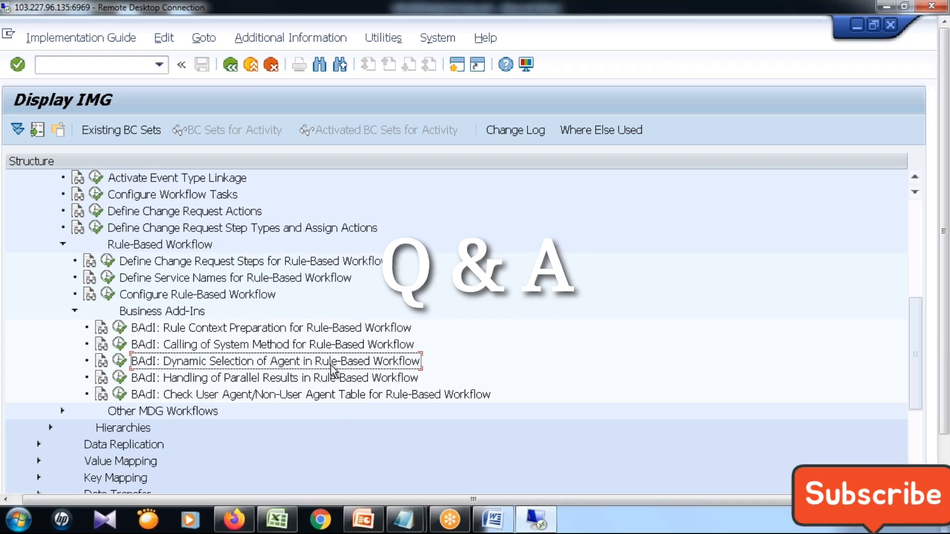
click(319, 381)
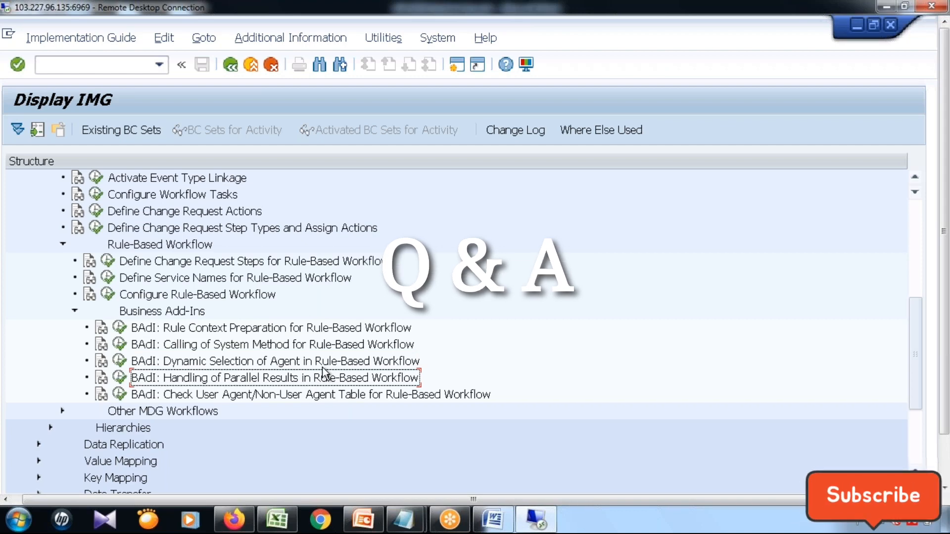
click(82, 65)
text(/n)
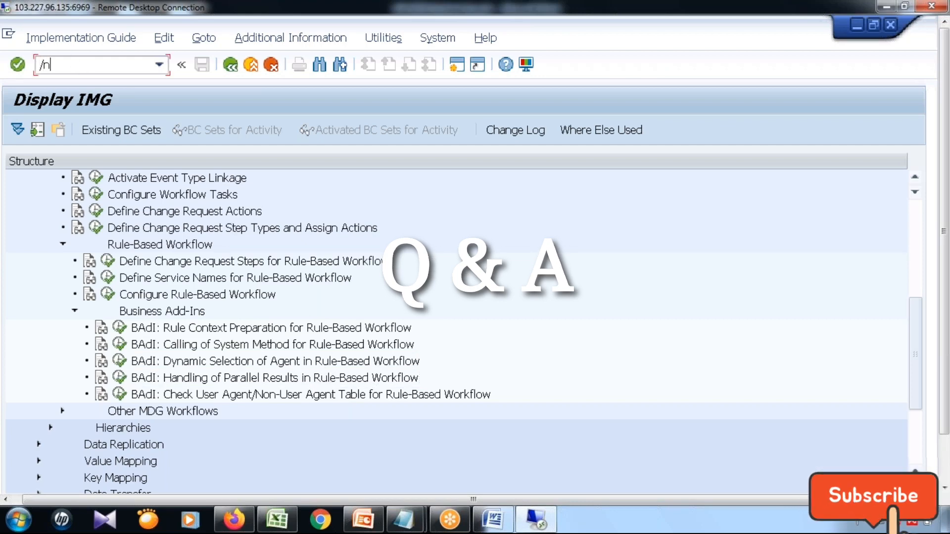
text(se16)
key(Return)
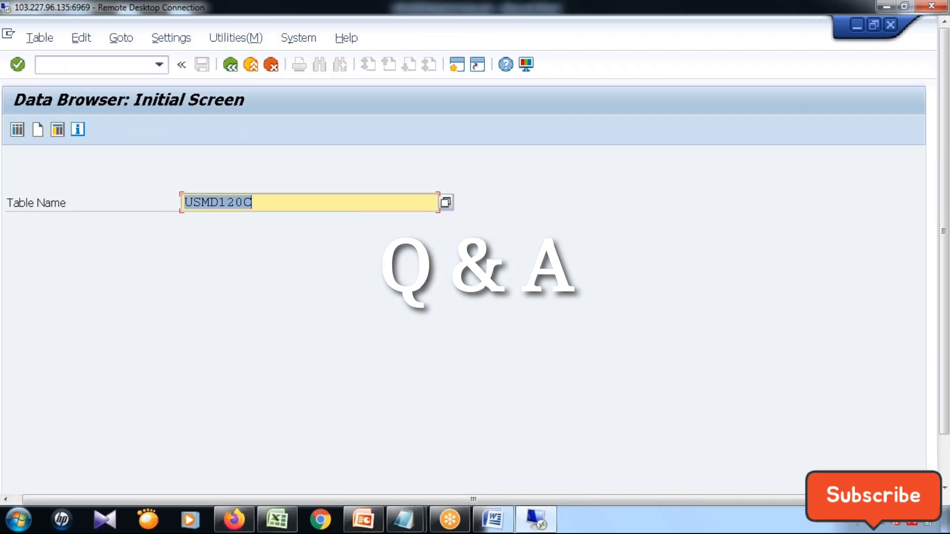
text(/)
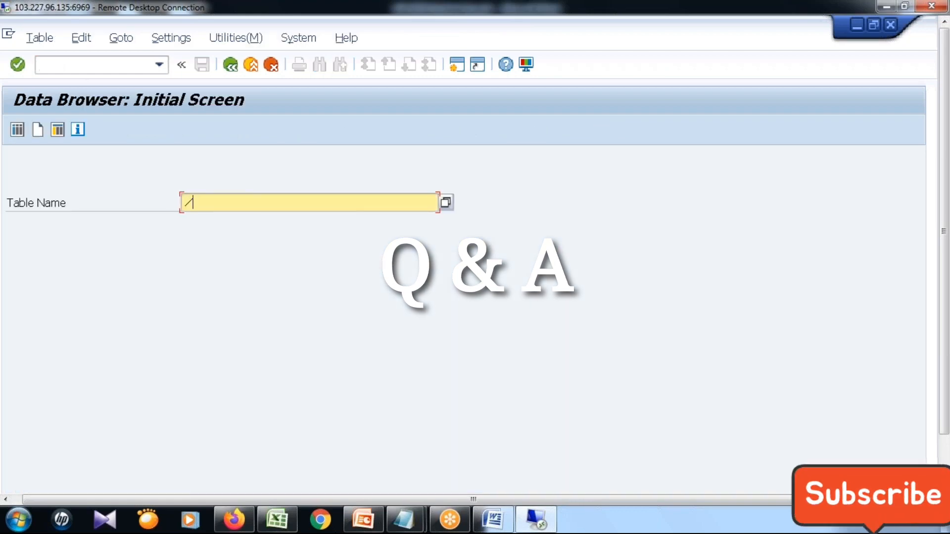
Return to the BAdI Builder definitions screen by running transaction SE18.
click(85, 70)
text(/nse)
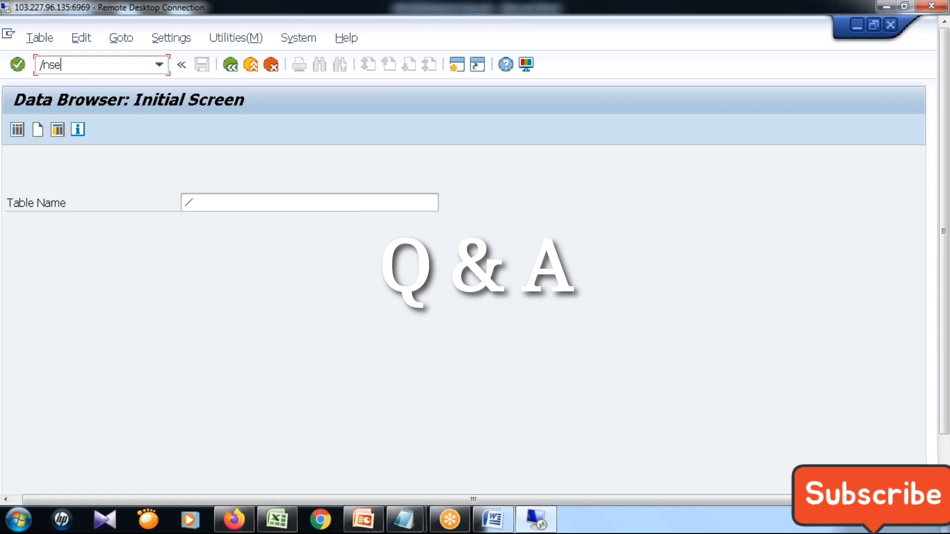
text(18)
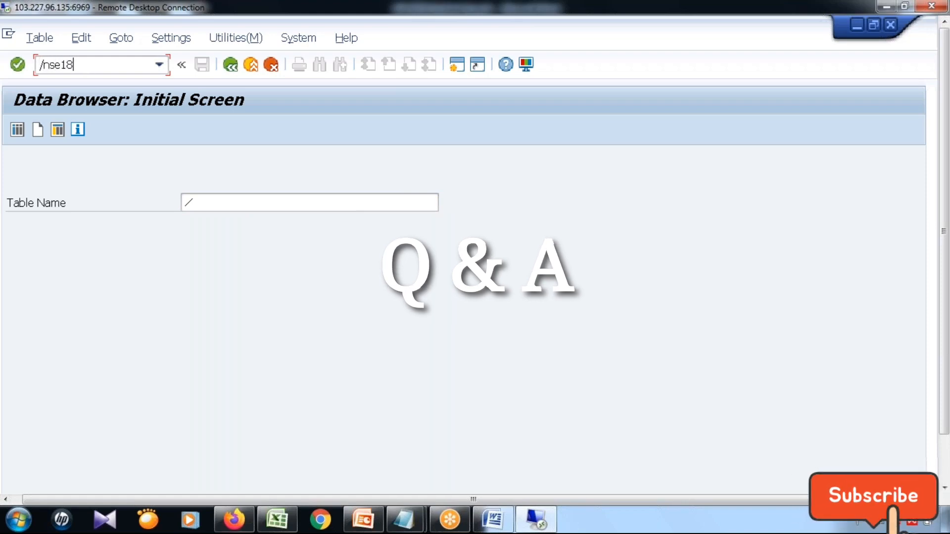
key(Return)
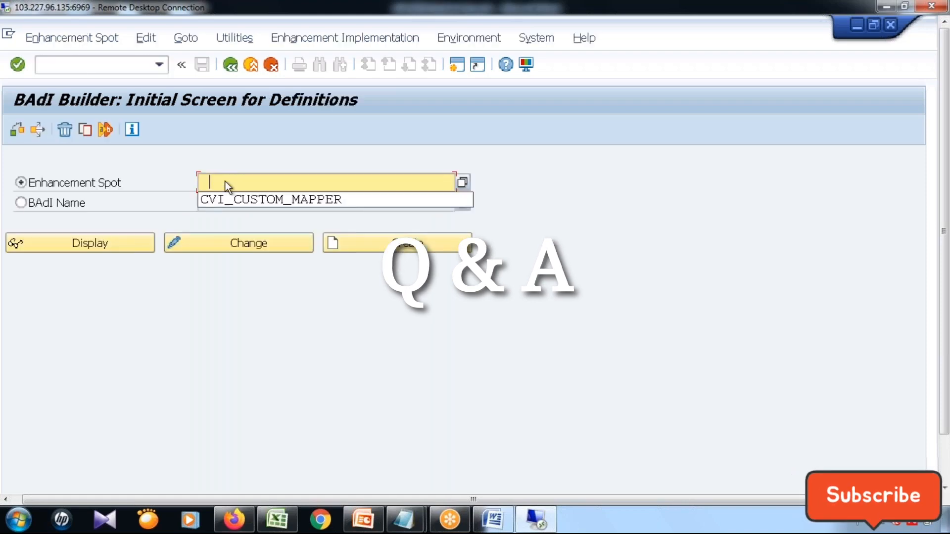
Search for BAdI definitions by BAdI name with the pattern USMD*.
click(79, 203)
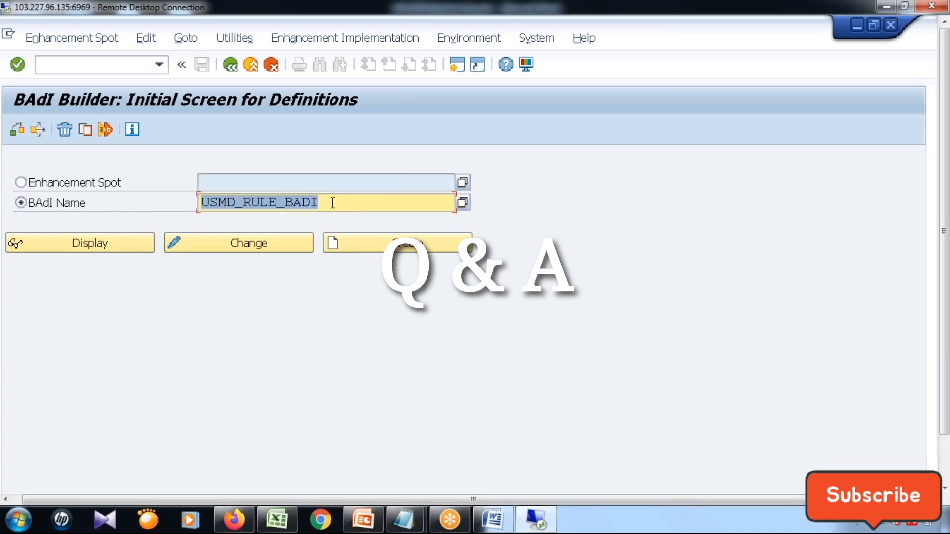
key(Delete)
text(U)
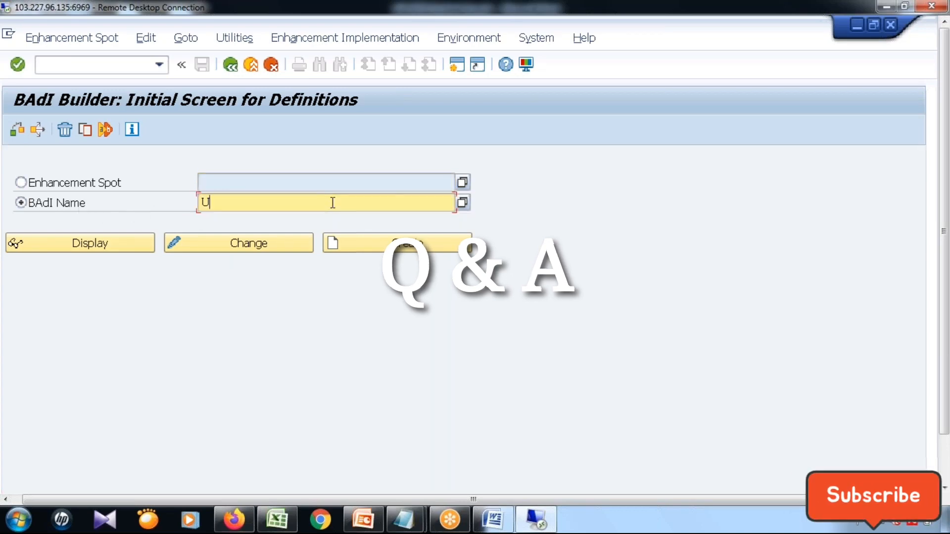
text(SMD*)
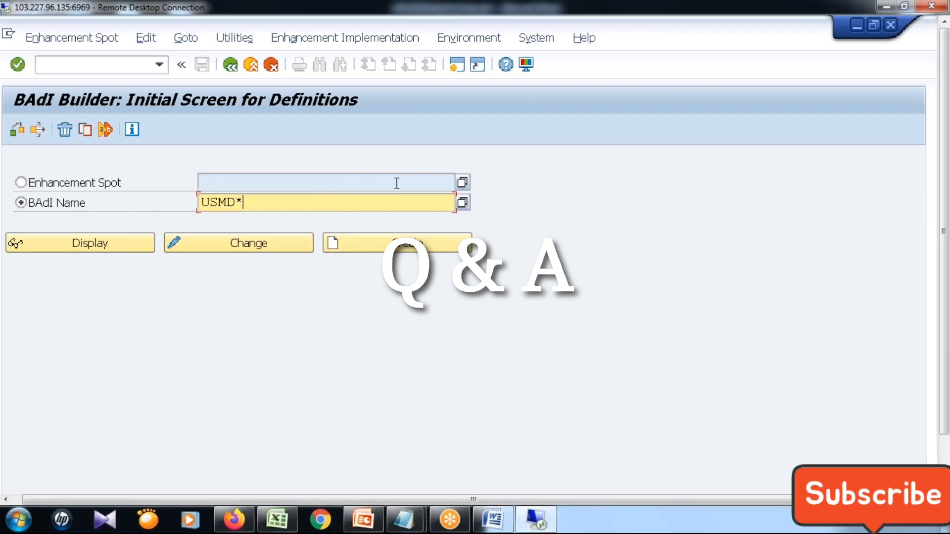
click(462, 203)
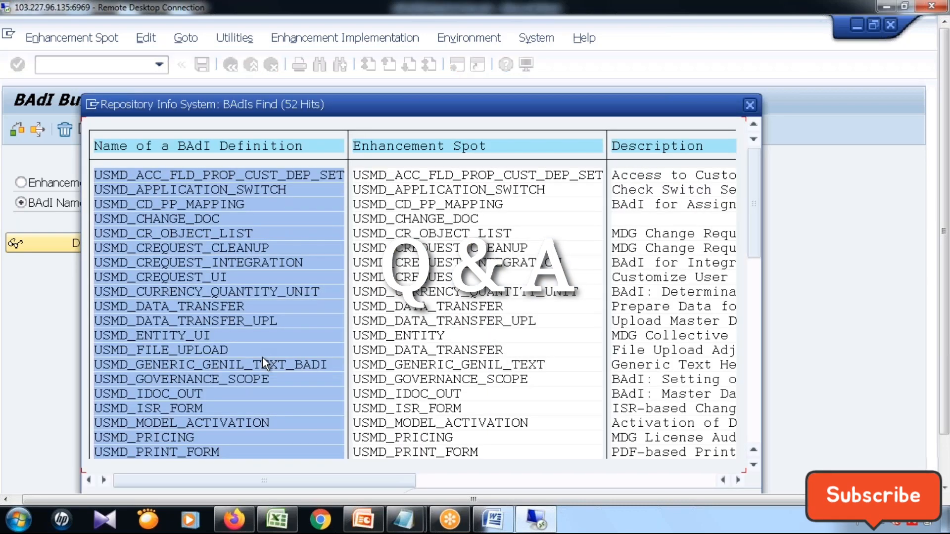
Pick the BAdI definition USMD_RULE_SERVICE from the search results and display its enhancement spot.
click(214, 276)
scroll(213, 275, down, 7)
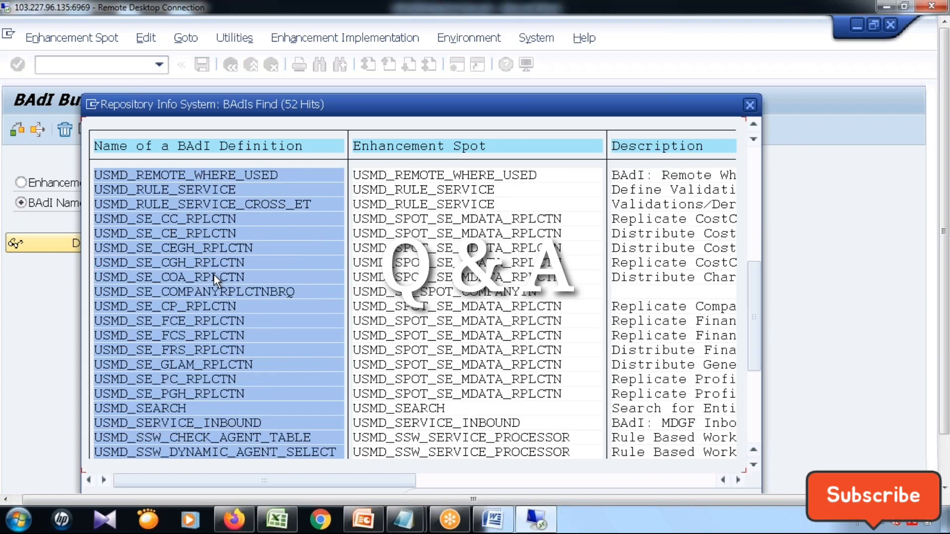
scroll(214, 275, down, 7)
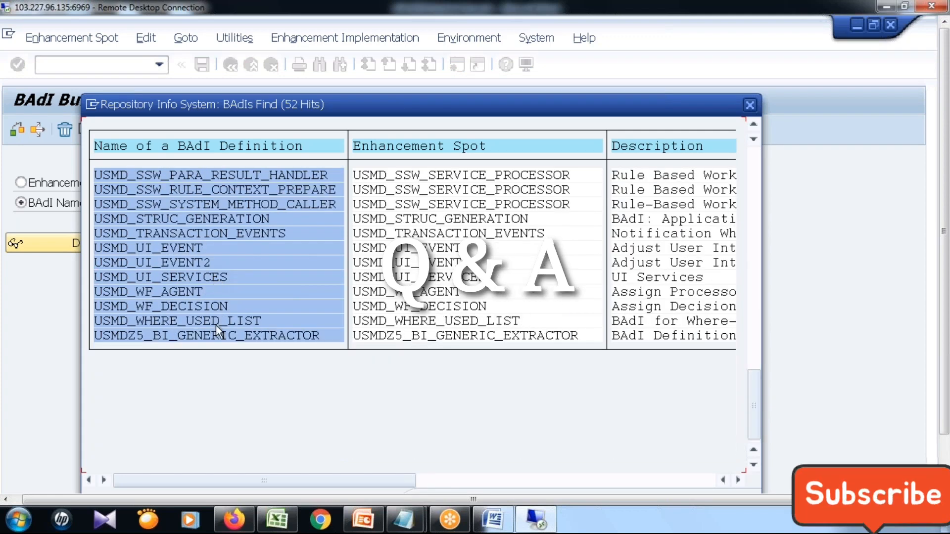
scroll(206, 270, up, 7)
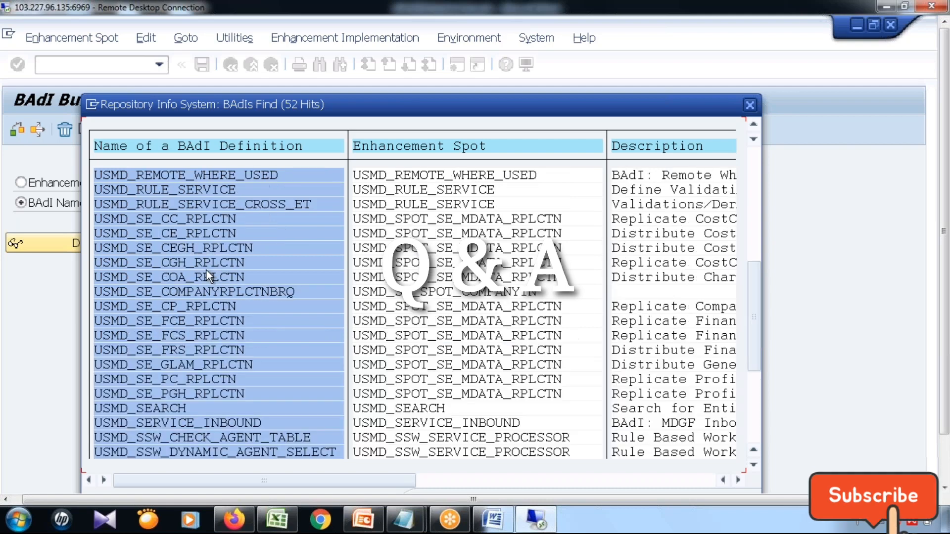
double_click(195, 188)
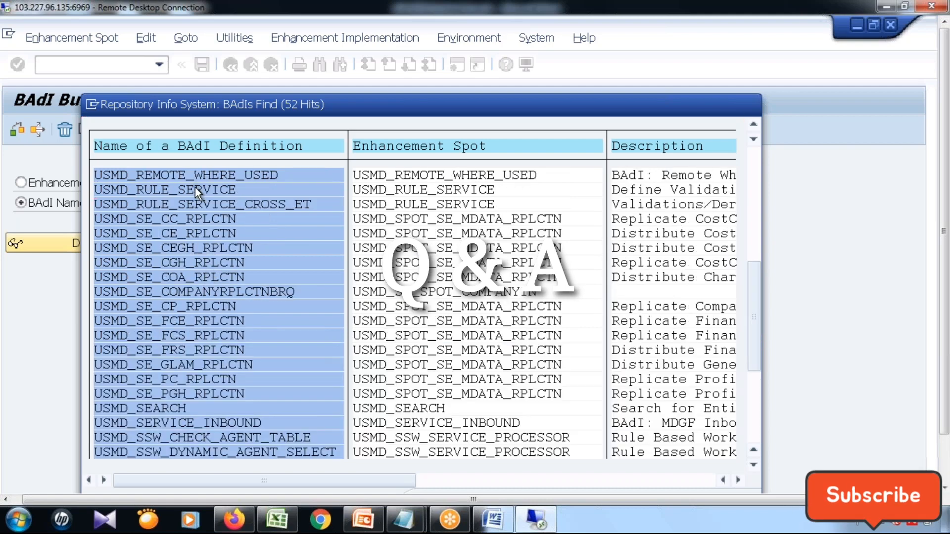
click(91, 249)
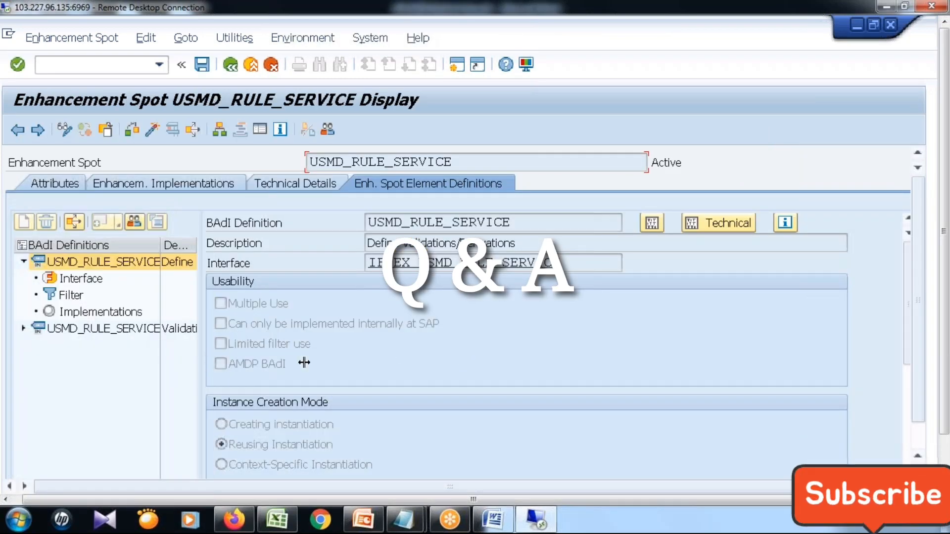
Widen the BAdI Definitions column and compare the entries USMD_RULE_SERVICE and USMD_RULE_SERVICE_CROSS_ET.
drag(161, 244, 226, 245)
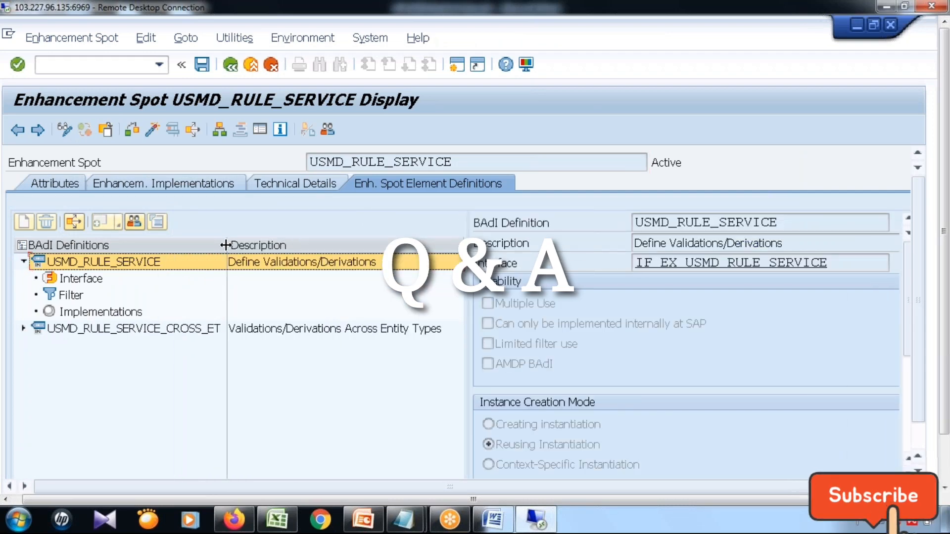
click(165, 329)
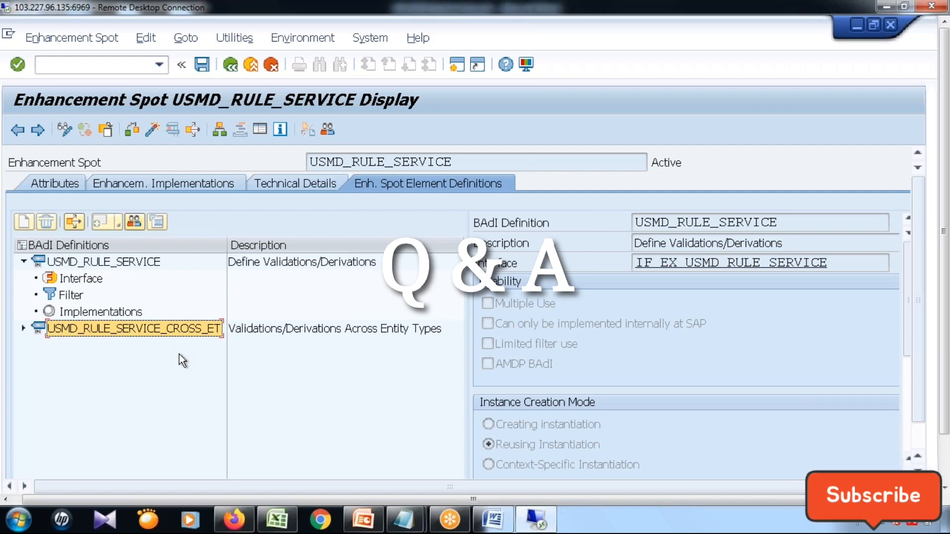
click(149, 267)
click(150, 329)
click(143, 262)
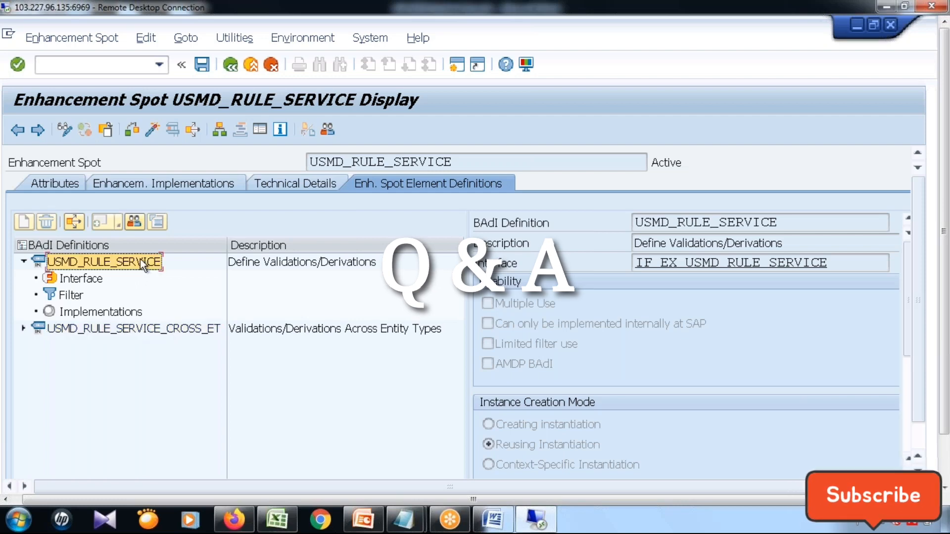
List the implementations of the BAdI USMD_RULE_SERVICE and leave the enhancement spot display with the command /n.
click(125, 312)
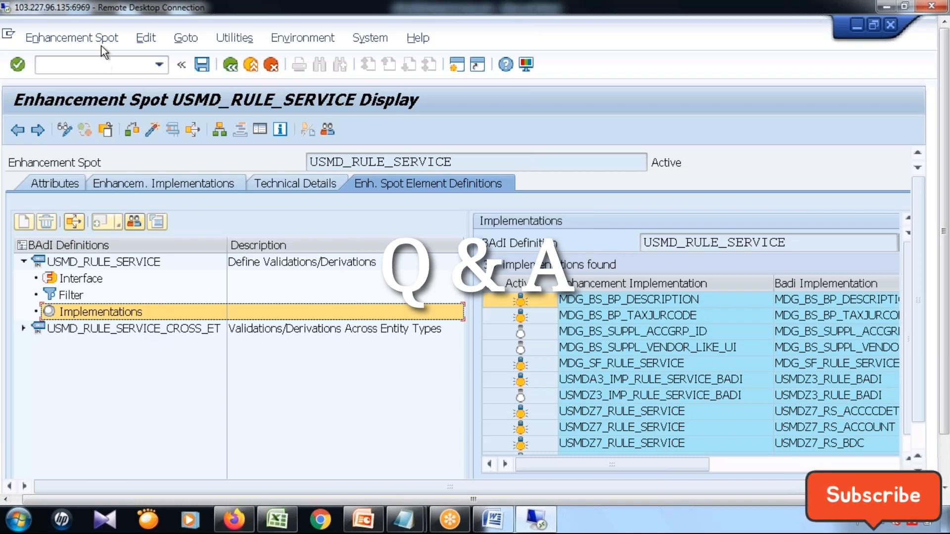
click(104, 65)
text(/n)
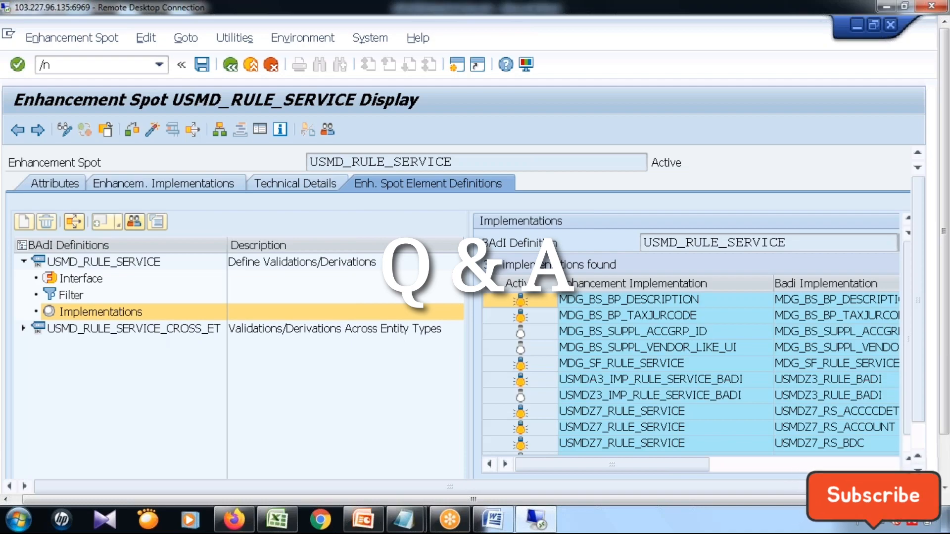
key(Return)
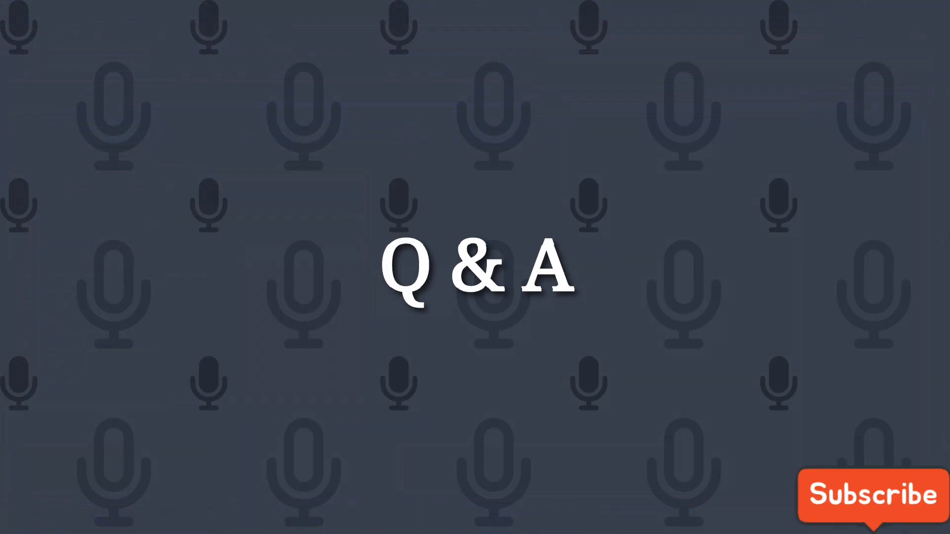